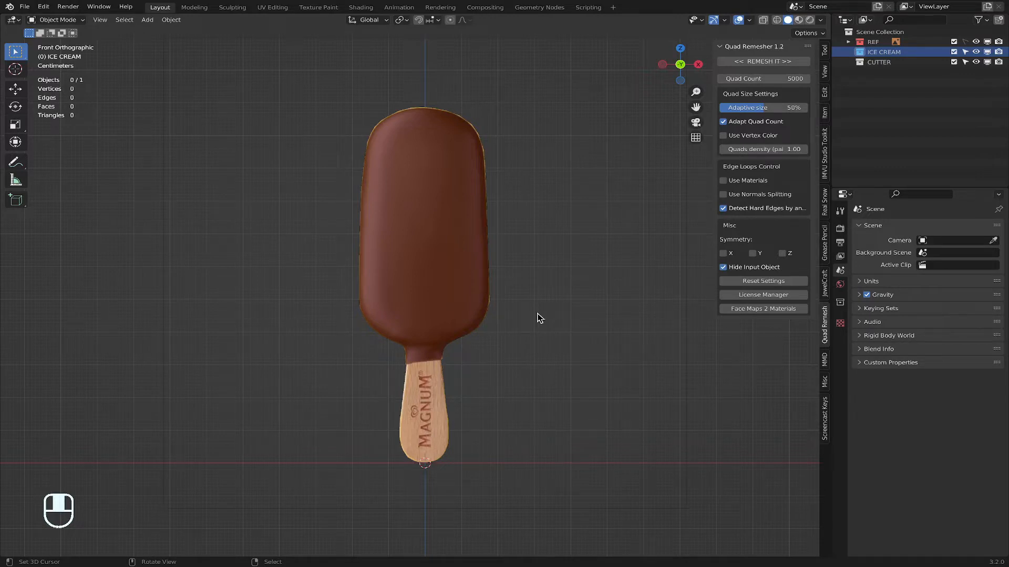
Step: Annotate a square with circled corners beside the reference image, with a zigzag-filled arc cutting across its upper-right corner
{"action": "left_click", "coordinate": [16, 162]}
{"action": "mouse_move", "coordinate": [220, 173]}
{"action": "left_mouse_down"}
{"action": "mouse_move", "coordinate": [290, 242]}
{"action": "mouse_move", "coordinate": [289, 166]}
{"action": "mouse_move", "coordinate": [227, 167]}
{"action": "left_mouse_up"}
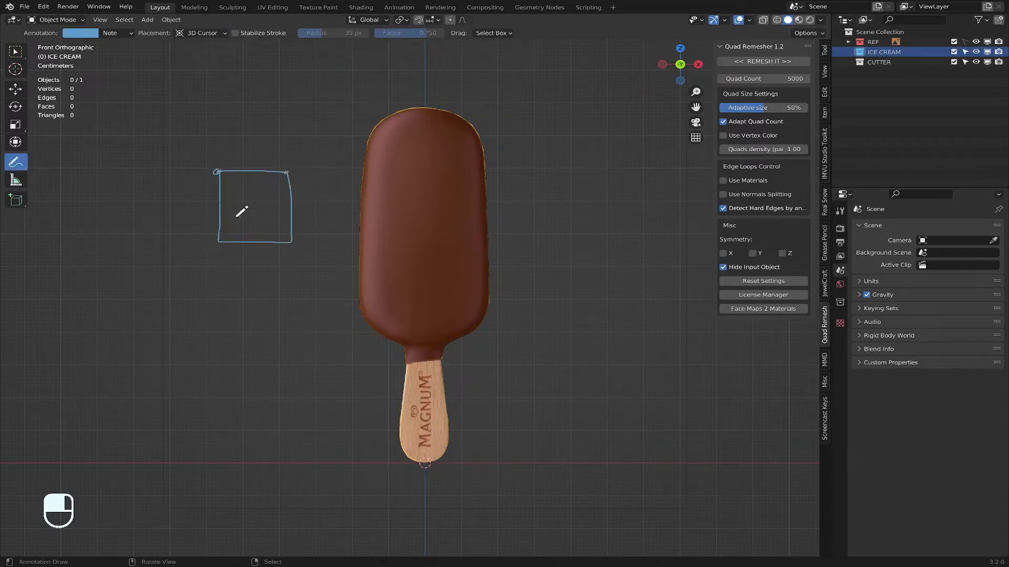
{"action": "left_click_drag", "start_coordinate": [221, 236], "coordinate": [219, 239]}
{"action": "mouse_move", "coordinate": [245, 162]}
{"action": "left_mouse_down"}
{"action": "mouse_move", "coordinate": [284, 204]}
{"action": "mouse_move", "coordinate": [308, 205]}
{"action": "left_mouse_up"}
{"action": "mouse_move", "coordinate": [245, 164]}
{"action": "left_mouse_down"}
{"action": "mouse_move", "coordinate": [292, 167]}
{"action": "mouse_move", "coordinate": [315, 195]}
{"action": "left_mouse_up"}
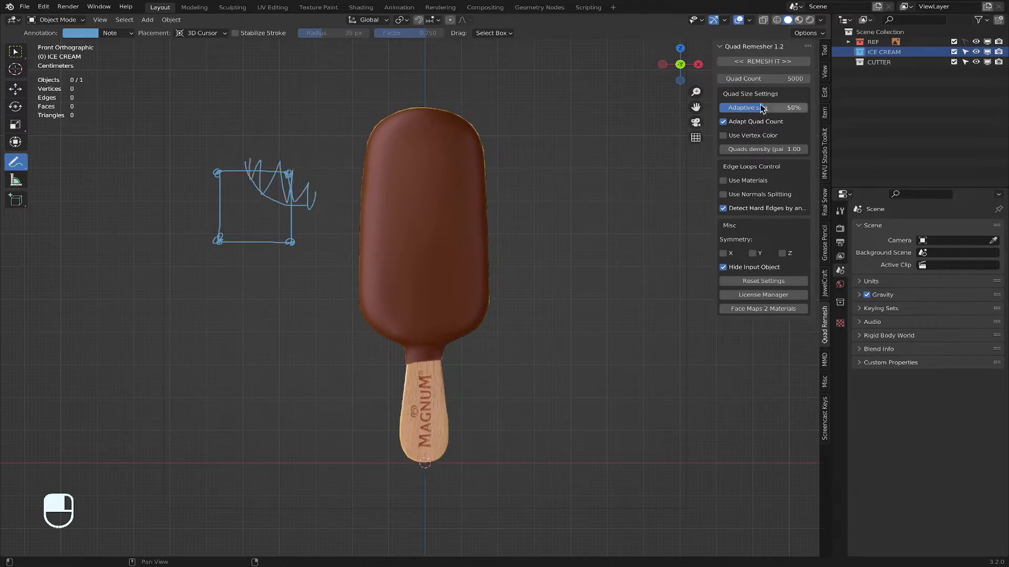
Step: Delete the annotation layer with the sketched square, hide the sidebar and return to the Select Box tool
{"action": "left_click", "coordinate": [824, 72]}
{"action": "left_click", "coordinate": [825, 51]}
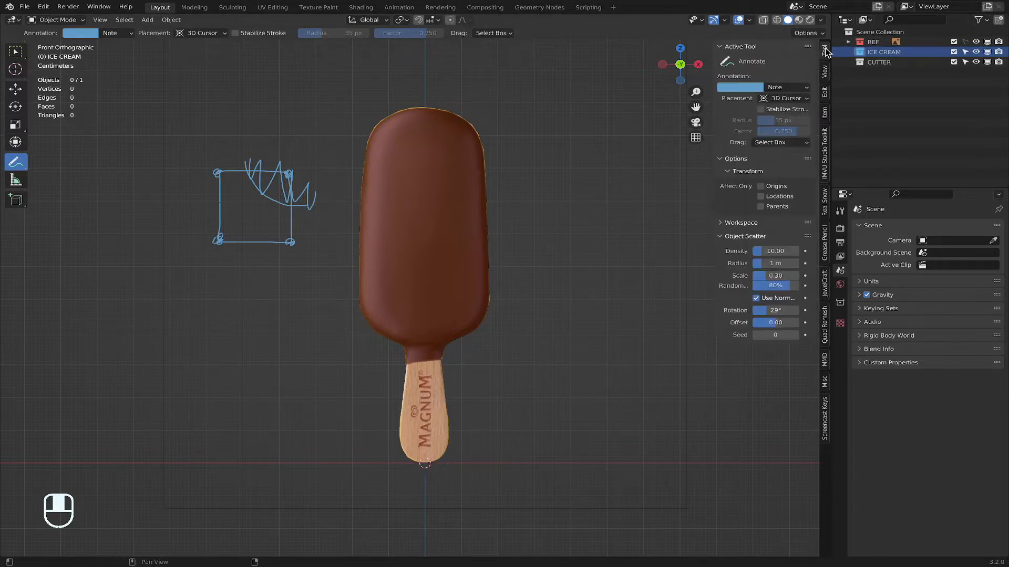
{"action": "left_click", "coordinate": [807, 88]}
{"action": "left_click", "coordinate": [806, 88]}
{"action": "left_click", "coordinate": [859, 129]}
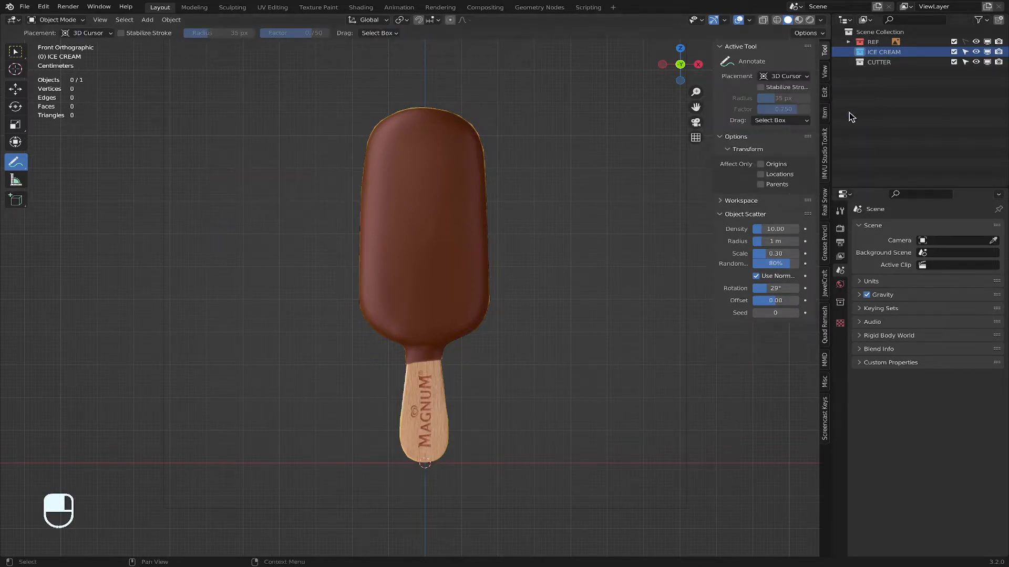
{"action": "key", "text": "n"}
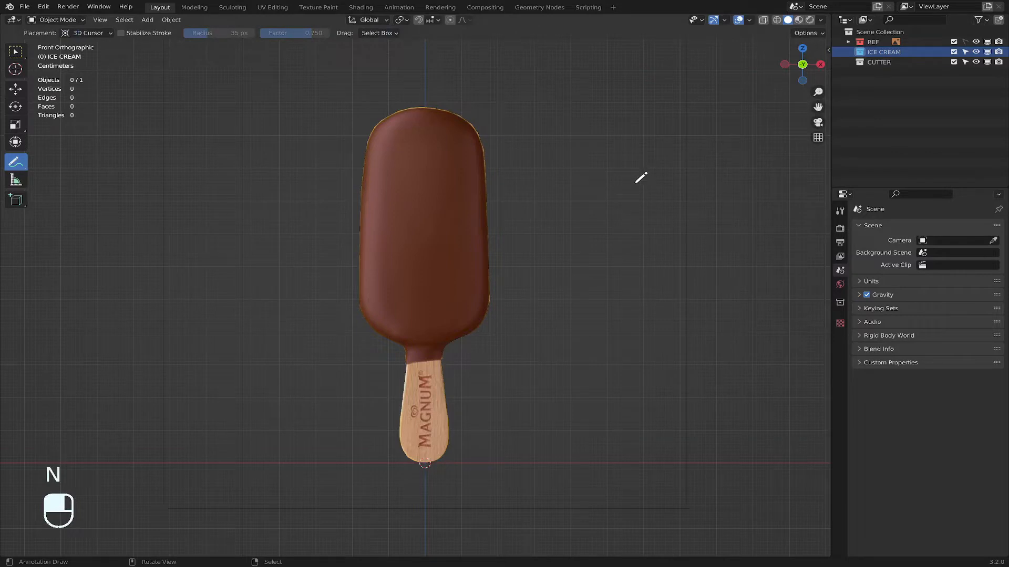
{"action": "left_click", "coordinate": [15, 51]}
Step: Add a cube mesh with a size of 1 m to the ICE CREAM collection
{"action": "middle_click_drag", "start_coordinate": [444, 302], "coordinate": [439, 306], "text": "shift"}
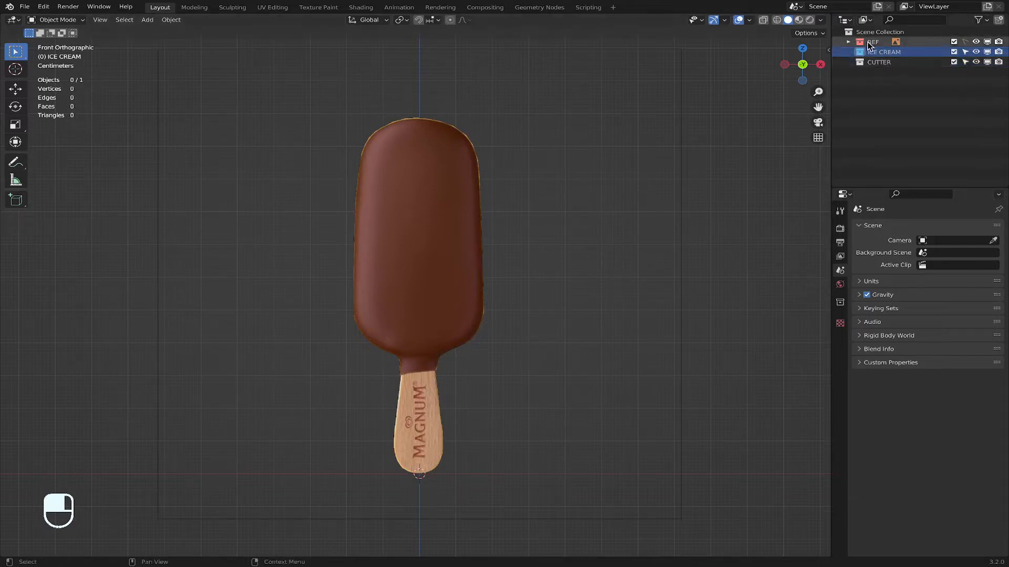
{"action": "left_click", "coordinate": [881, 63]}
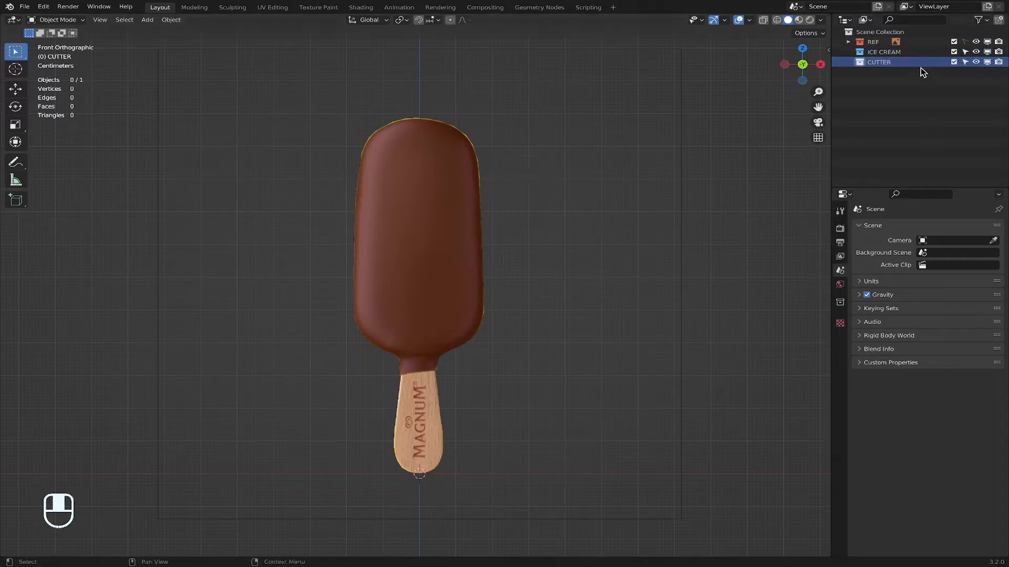
{"action": "left_click", "coordinate": [904, 53]}
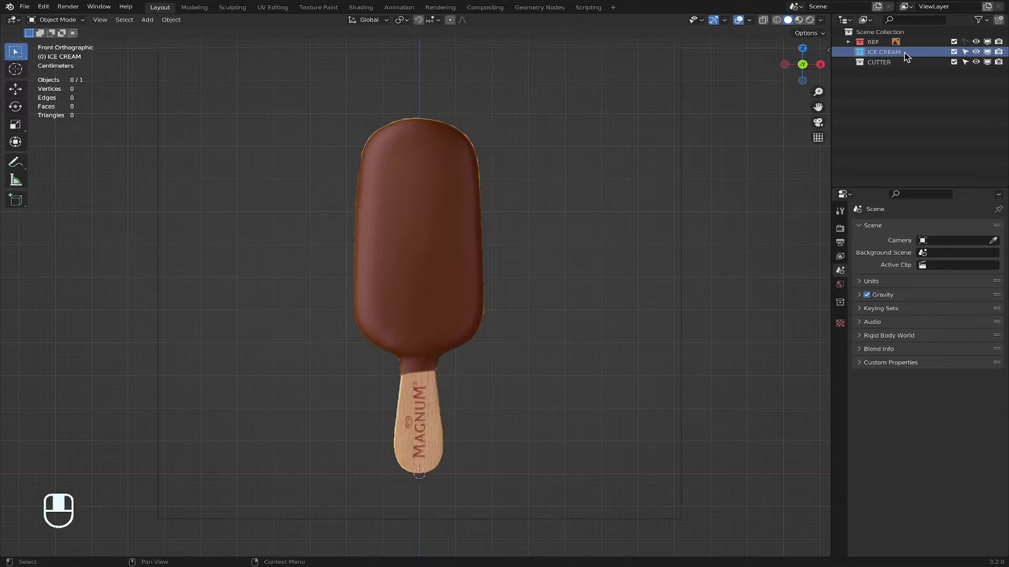
{"action": "middle_click_drag", "start_coordinate": [462, 365], "coordinate": [460, 370], "text": "shift"}
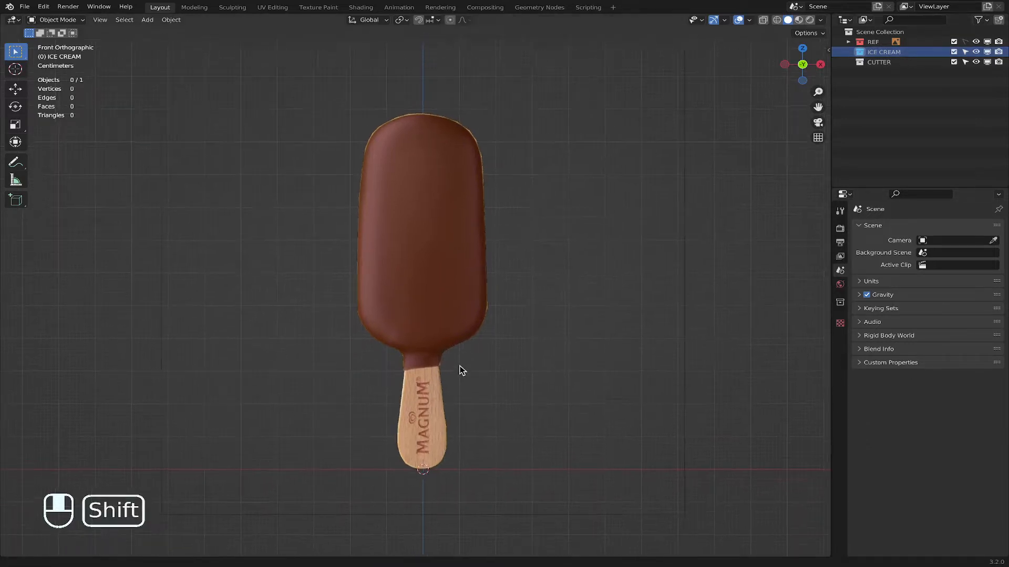
{"action": "key", "text": "shift+a"}
{"action": "mouse_move", "coordinate": [444, 355]}
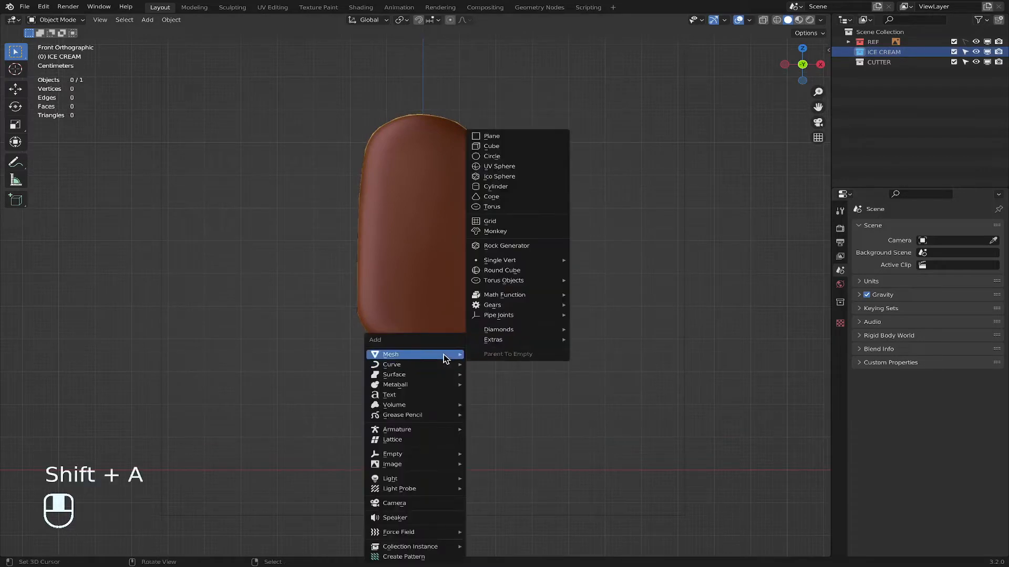
{"action": "left_click", "coordinate": [514, 146]}
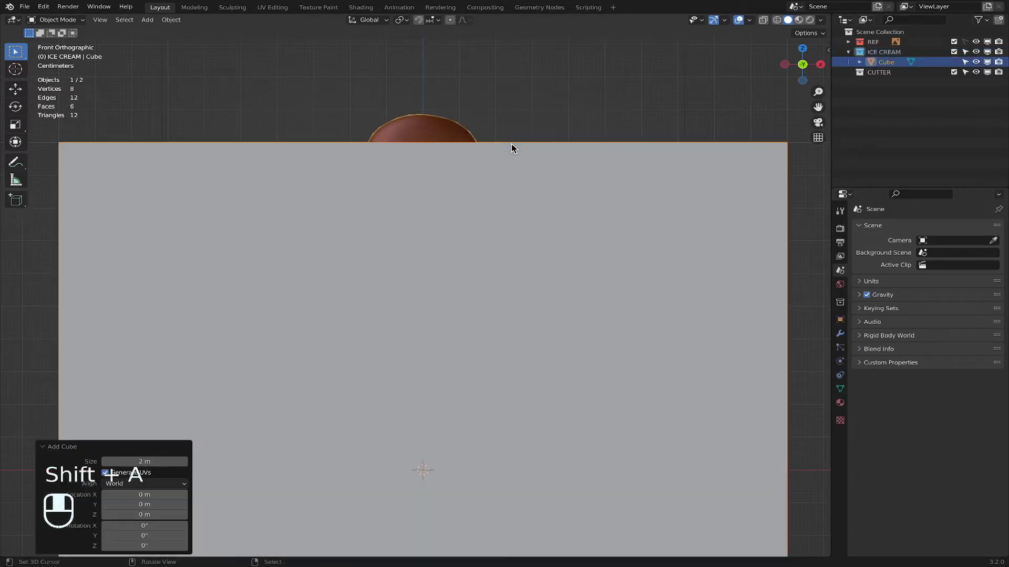
{"action": "left_click", "coordinate": [158, 460]}
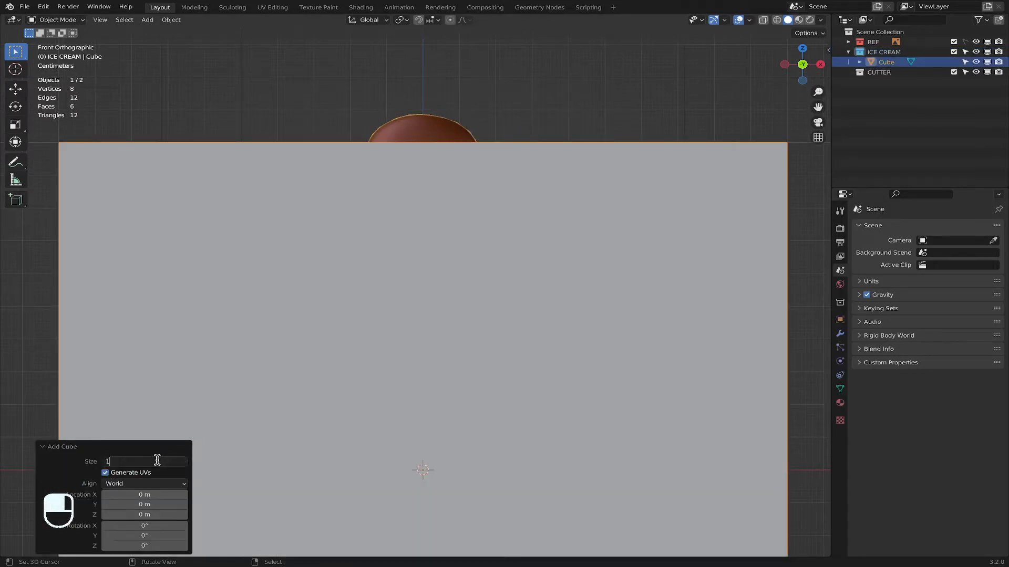
{"action": "type", "text": "1"}
{"action": "key", "text": "Return"}
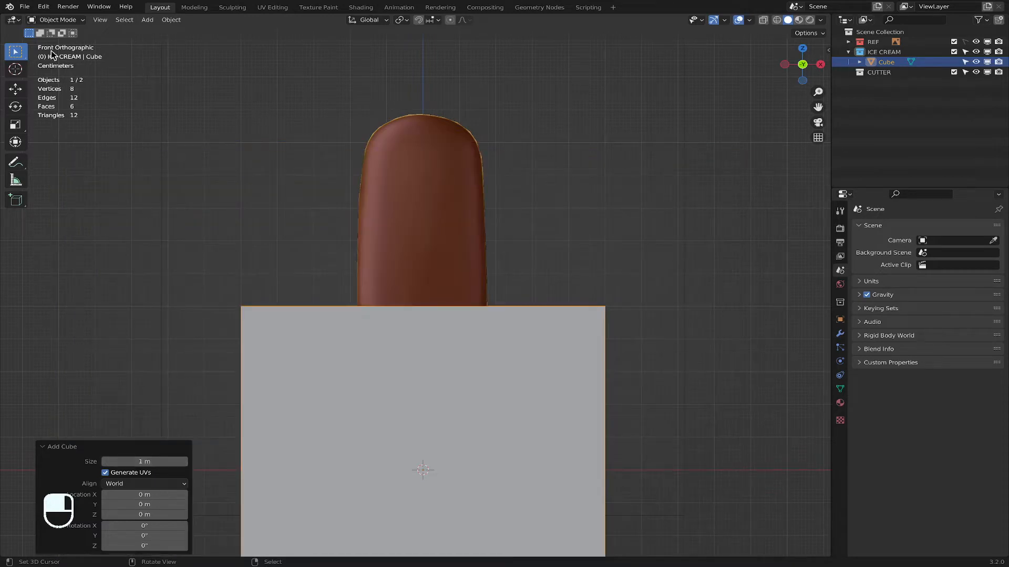
Step: Enter Edit Mode on the cube and turn on X-ray to see the reference through it
{"action": "left_click", "coordinate": [56, 20]}
{"action": "left_click", "coordinate": [62, 42]}
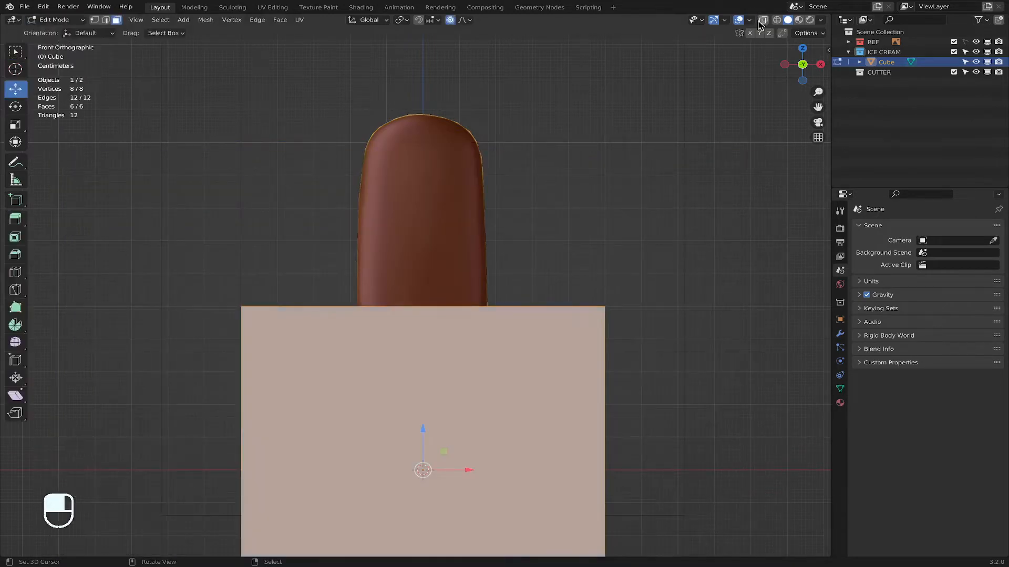
{"action": "left_click", "coordinate": [762, 20]}
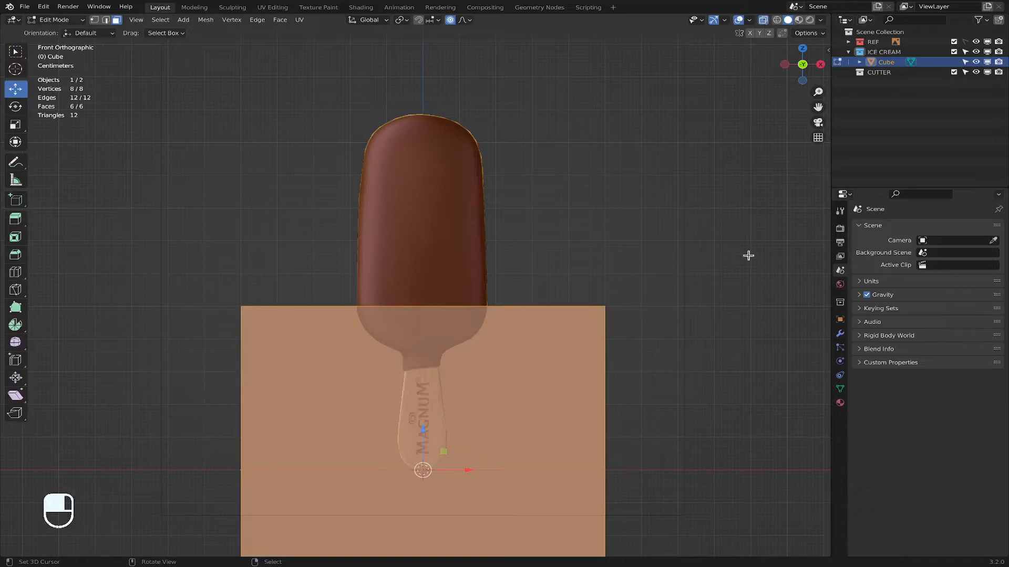
Step: Move the cube up along Z by about 0.63 m over the chocolate part and scale it to about 0.42
{"action": "key", "text": "g"}
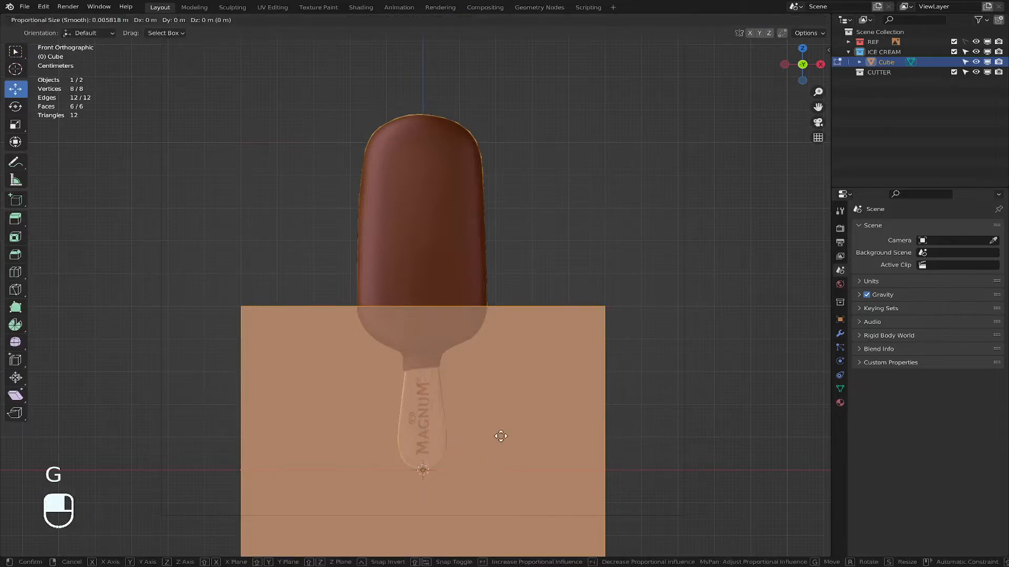
{"action": "key", "text": "z"}
{"action": "left_click", "coordinate": [519, 232]}
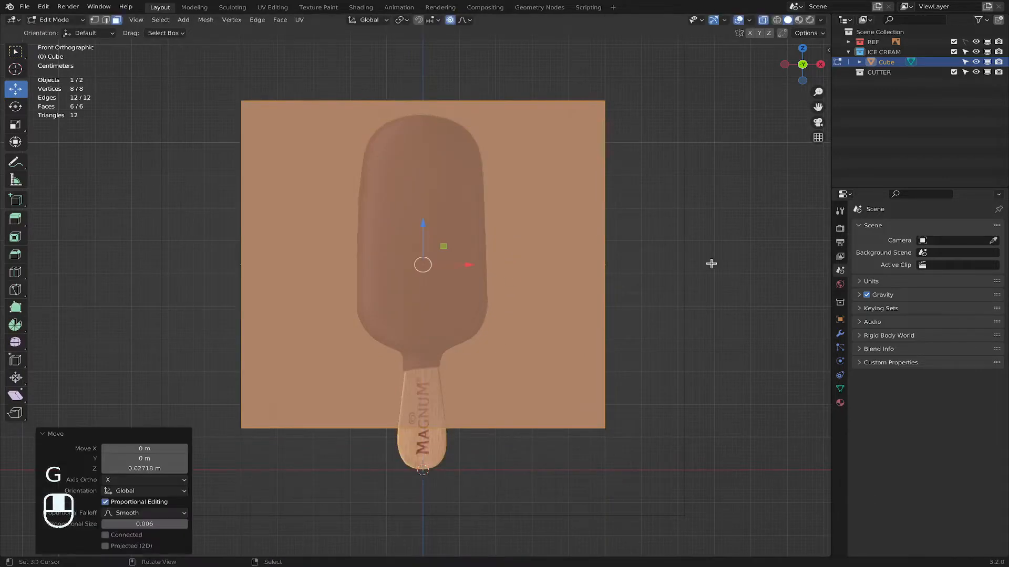
{"action": "key", "text": "s"}
{"action": "left_click", "coordinate": [541, 253]}
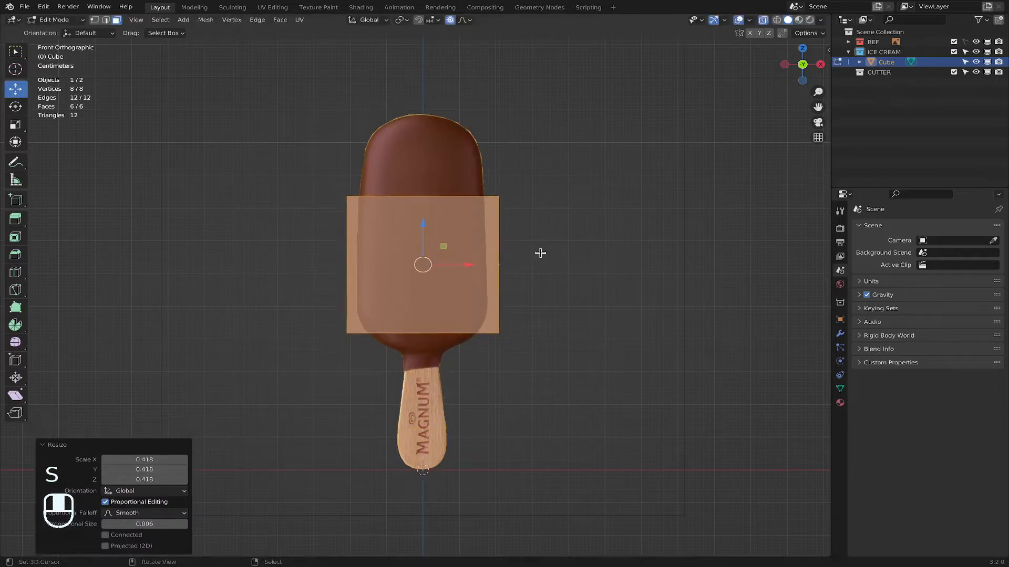
Step: In edge selection, raise the cube's top edges along Z by about 0.25 m to the tip of the ice cream
{"action": "scroll", "coordinate": [459, 347], "scroll_direction": "up", "scroll_amount": 4}
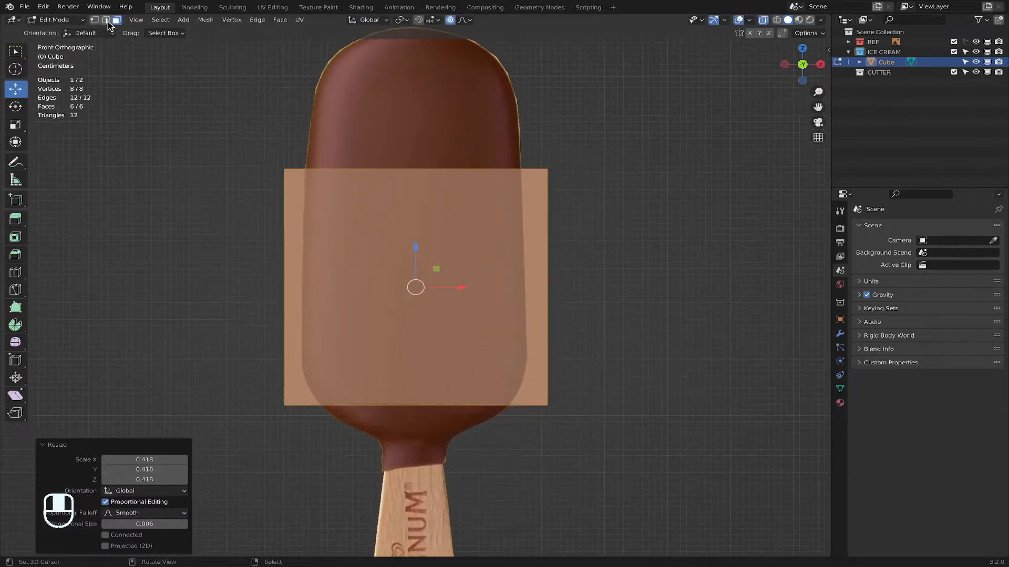
{"action": "left_click", "coordinate": [106, 19]}
{"action": "left_click_drag", "start_coordinate": [245, 153], "coordinate": [623, 186]}
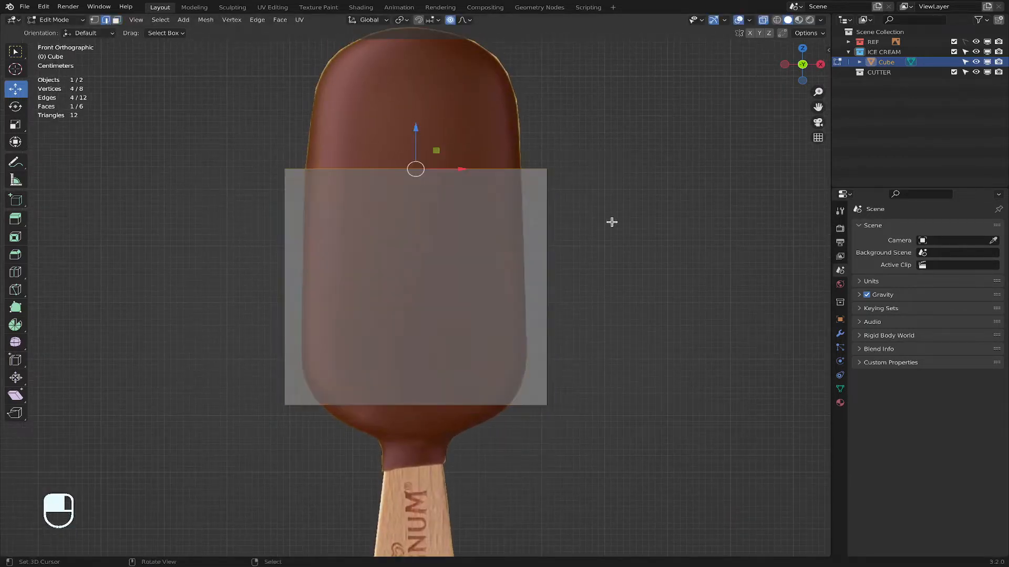
{"action": "middle_click_drag", "start_coordinate": [610, 221], "coordinate": [575, 257], "text": "shift"}
{"action": "scroll", "coordinate": [415, 226], "scroll_direction": "down", "scroll_amount": 2}
{"action": "key", "text": "g"}
{"action": "key", "text": "z"}
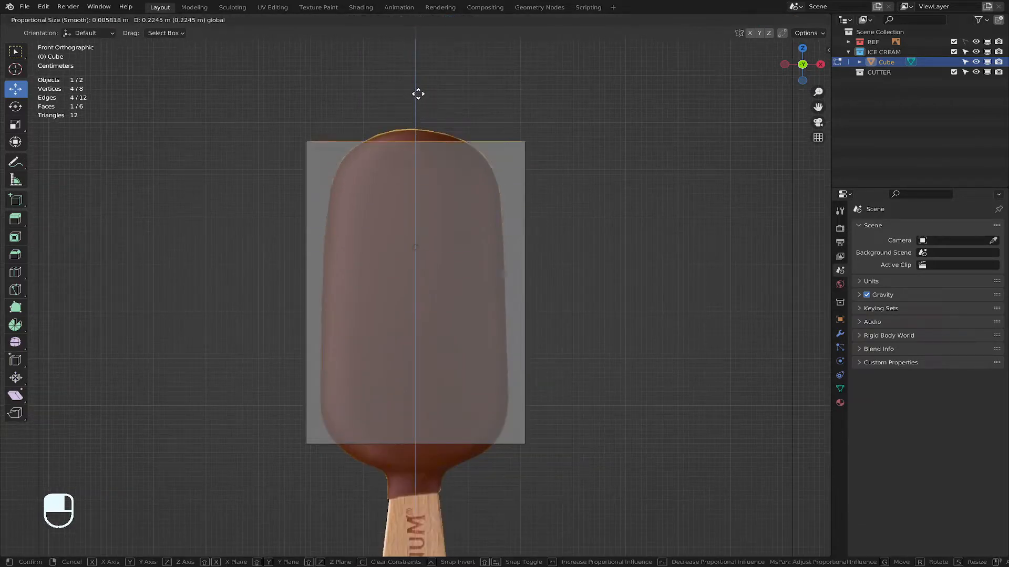
{"action": "left_click", "coordinate": [421, 84]}
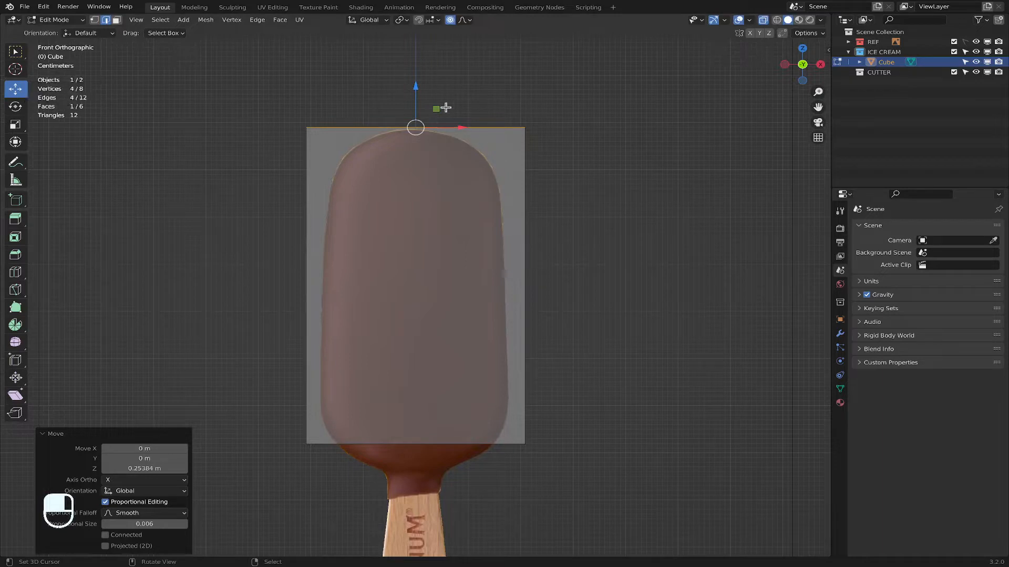
Step: Lower the cube's bottom edges along Z by about 0.06 m to the base of the chocolate body
{"action": "left_click_drag", "start_coordinate": [273, 423], "coordinate": [576, 473]}
{"action": "scroll", "coordinate": [451, 396], "scroll_direction": "down", "scroll_amount": 4}
{"action": "scroll", "coordinate": [425, 387], "scroll_direction": "up", "scroll_amount": 2}
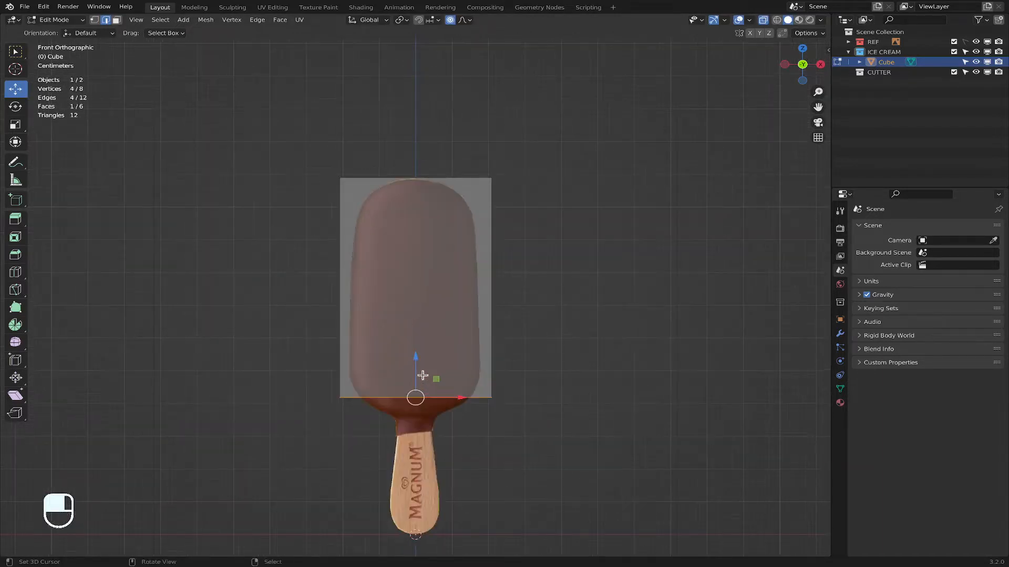
{"action": "left_click_drag", "start_coordinate": [413, 358], "coordinate": [415, 375]}
Step: Add one centred vertical loop cut that splits the box into two equal halves
{"action": "scroll", "coordinate": [450, 390], "scroll_direction": "up", "scroll_amount": 2}
{"action": "key", "text": "ctrl+r"}
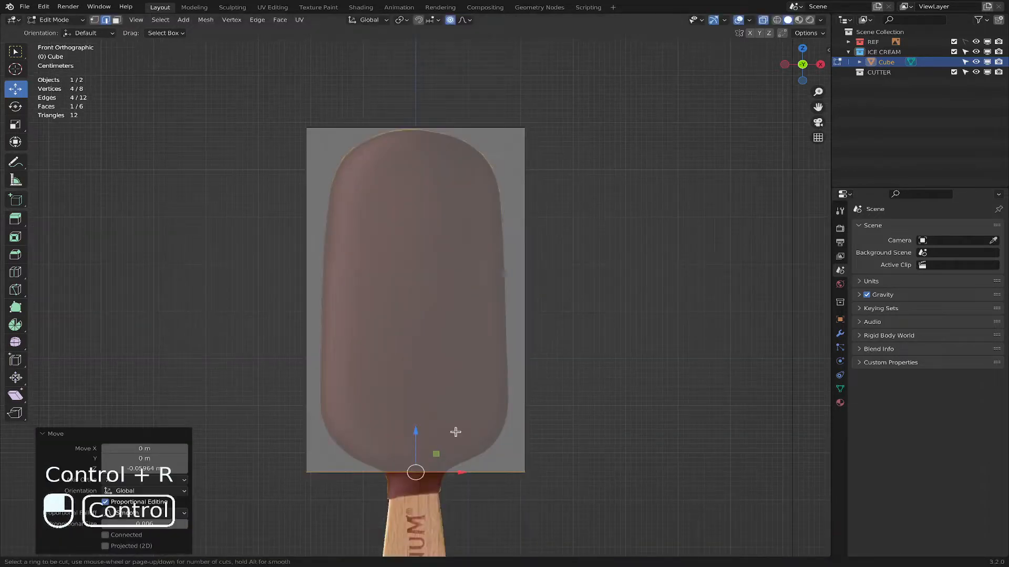
{"action": "left_click", "coordinate": [466, 472]}
{"action": "right_click", "coordinate": [467, 472]}
Step: Add three evenly spaced horizontal loop cuts across the box
{"action": "key", "text": "ctrl+r"}
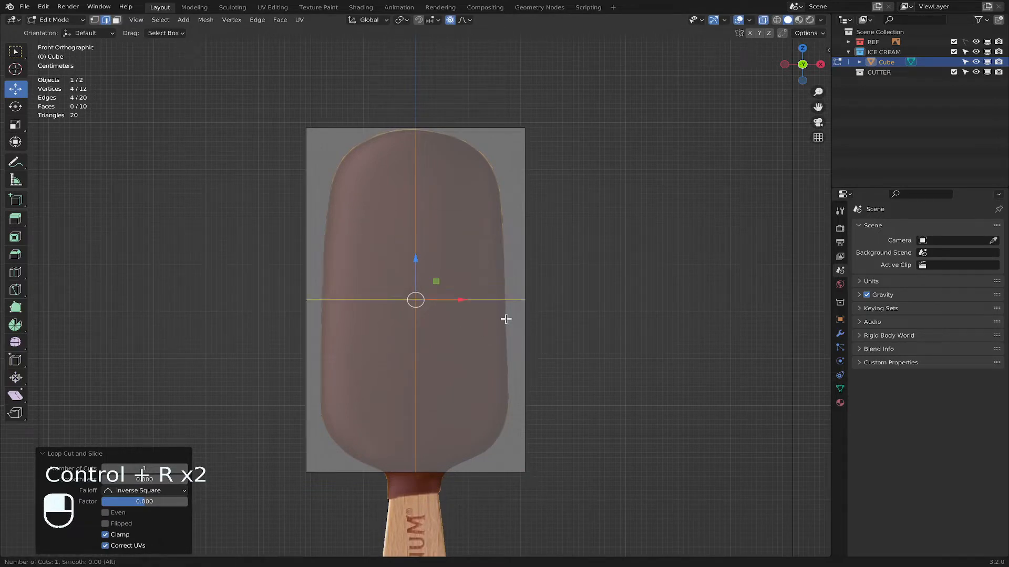
{"action": "scroll", "coordinate": [505, 318], "scroll_direction": "up", "scroll_amount": 2}
{"action": "scroll", "coordinate": [505, 319], "scroll_direction": "down", "scroll_amount": 1}
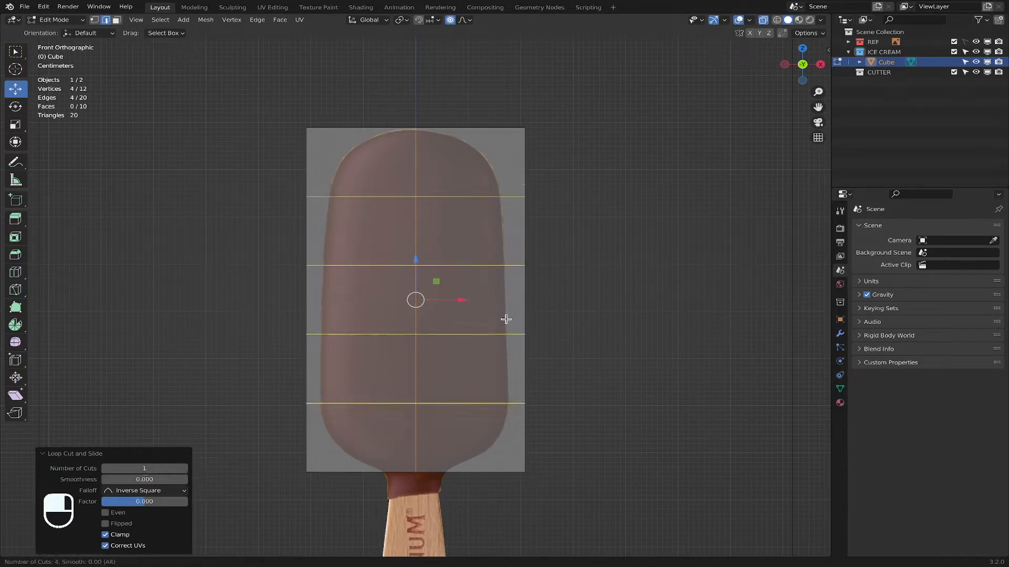
{"action": "scroll", "coordinate": [505, 319], "scroll_direction": "down", "scroll_amount": 2}
{"action": "scroll", "coordinate": [505, 319], "scroll_direction": "up", "scroll_amount": 1}
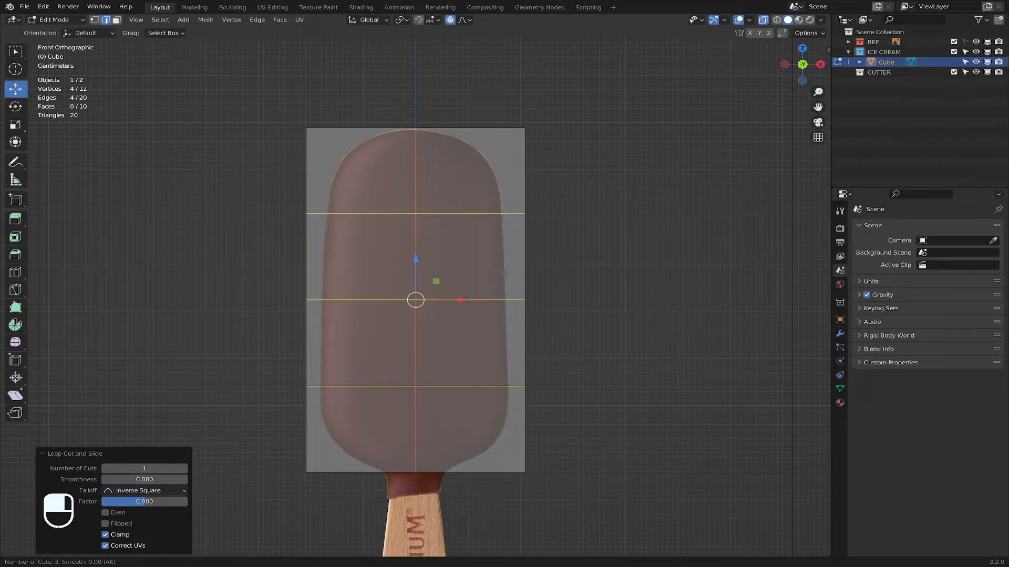
{"action": "left_click", "coordinate": [506, 319]}
{"action": "right_click", "coordinate": [506, 319]}
Step: Delete the faces of the box's left half
{"action": "key", "text": "b"}
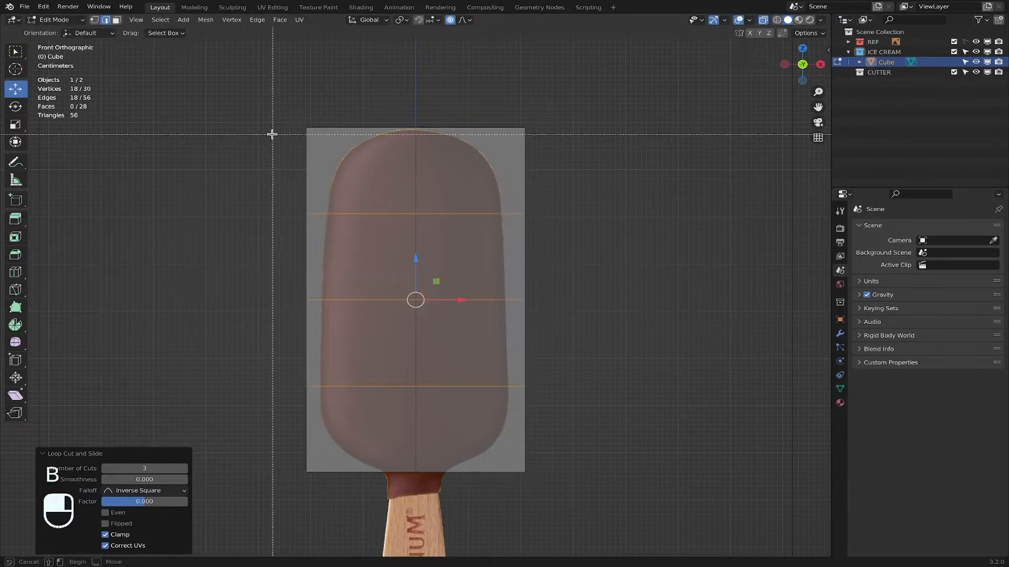
{"action": "left_click_drag", "start_coordinate": [270, 104], "coordinate": [424, 511]}
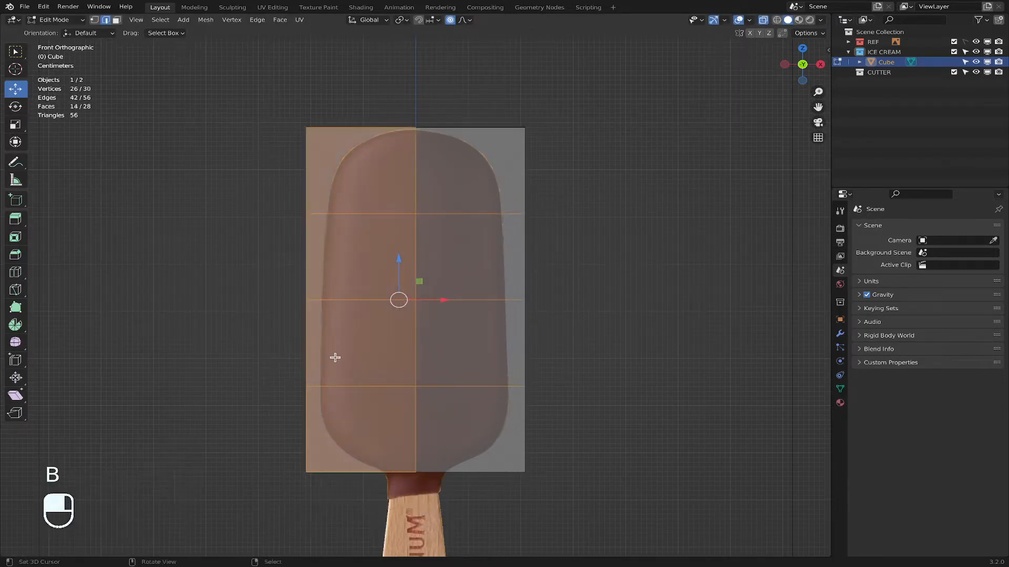
{"action": "key", "text": "x"}
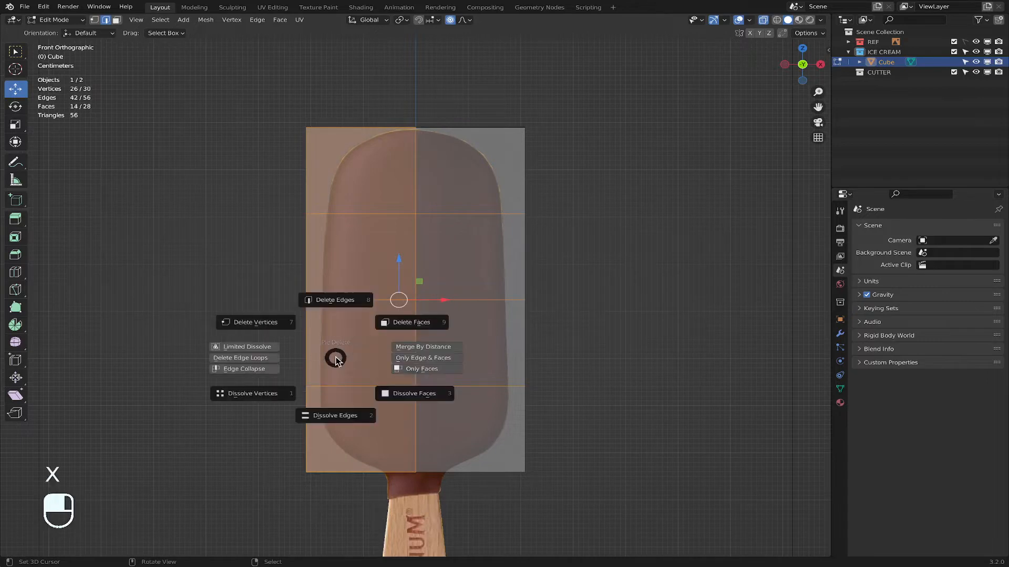
{"action": "left_click", "coordinate": [419, 325]}
Step: Return to Object Mode and add a Mirror modifier followed by a Subdivision Surface modifier to the half box
{"action": "left_click", "coordinate": [55, 19]}
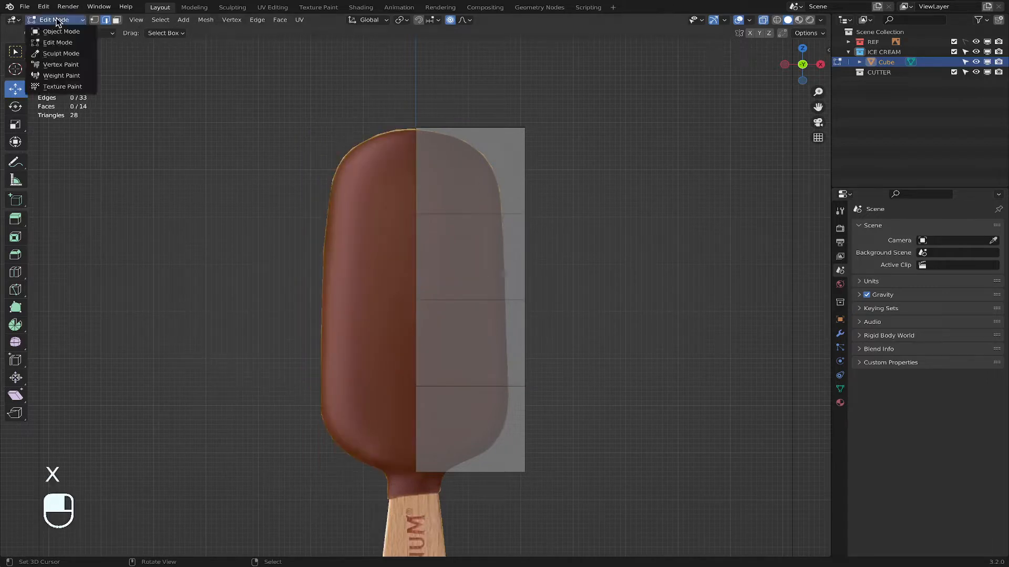
{"action": "left_click", "coordinate": [57, 30]}
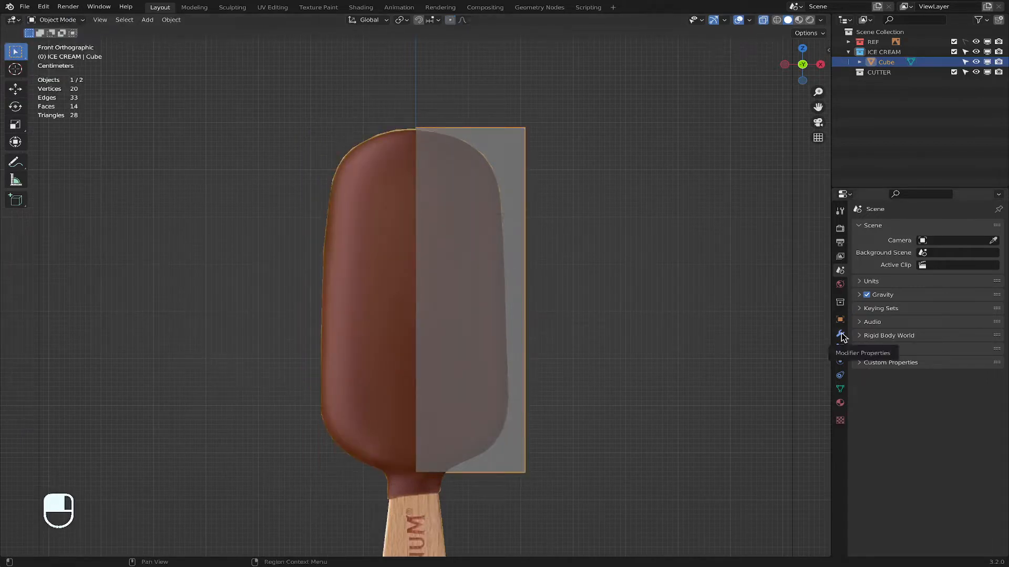
{"action": "left_click", "coordinate": [840, 335]}
{"action": "left_click", "coordinate": [900, 226]}
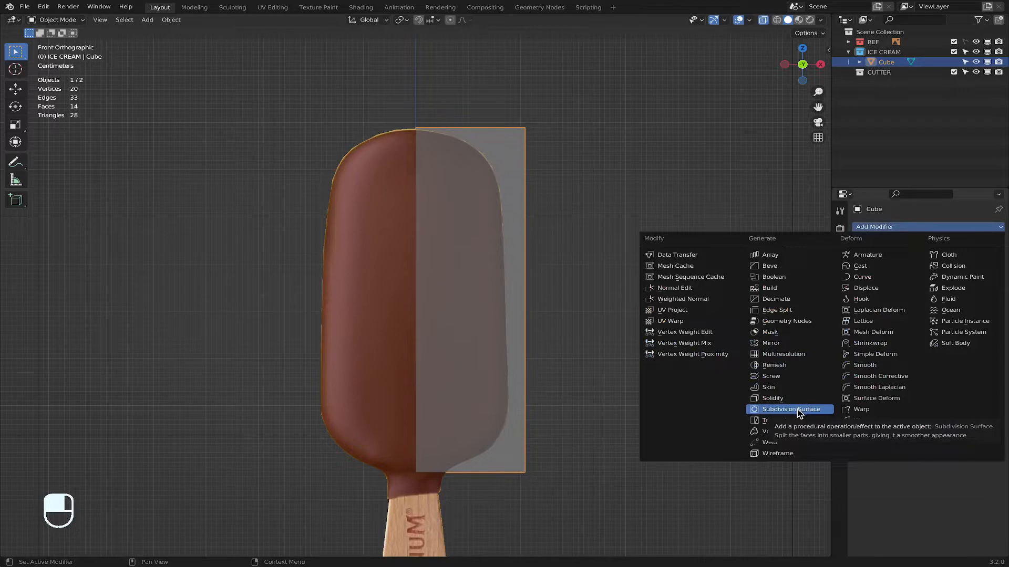
{"action": "left_click", "coordinate": [796, 343]}
{"action": "left_click", "coordinate": [859, 243]}
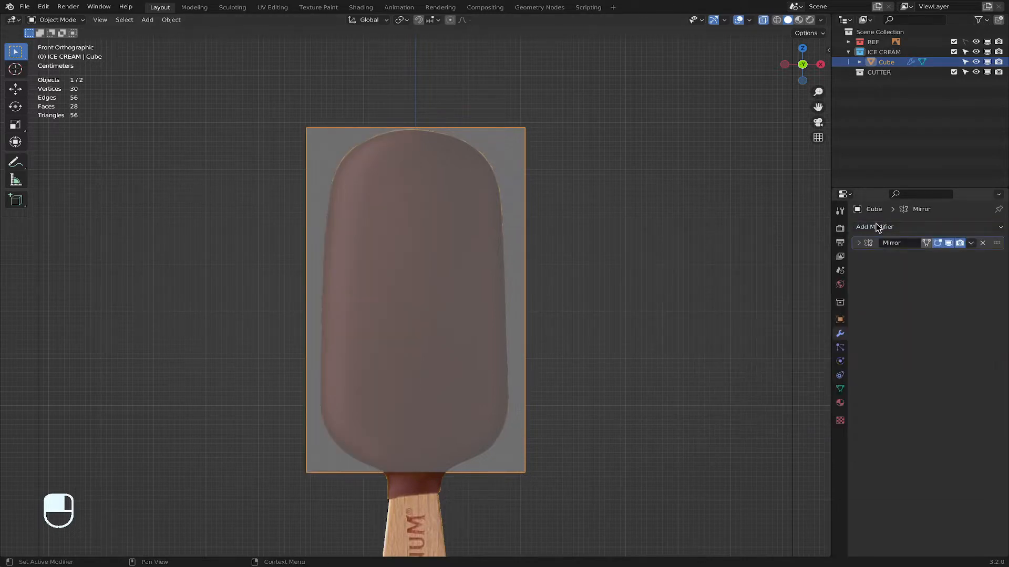
{"action": "left_click", "coordinate": [877, 227]}
{"action": "left_click", "coordinate": [799, 410]}
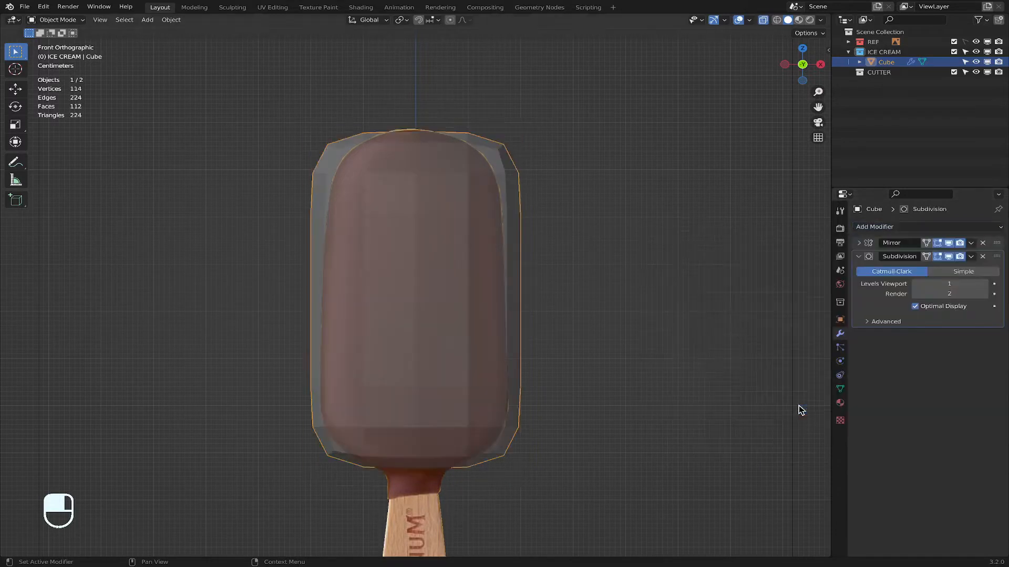
Step: Set the Subdivision modifier's viewport level to 3 and enter Edit Mode on the half body
{"action": "left_click", "coordinate": [986, 284]}
{"action": "left_click", "coordinate": [985, 284]}
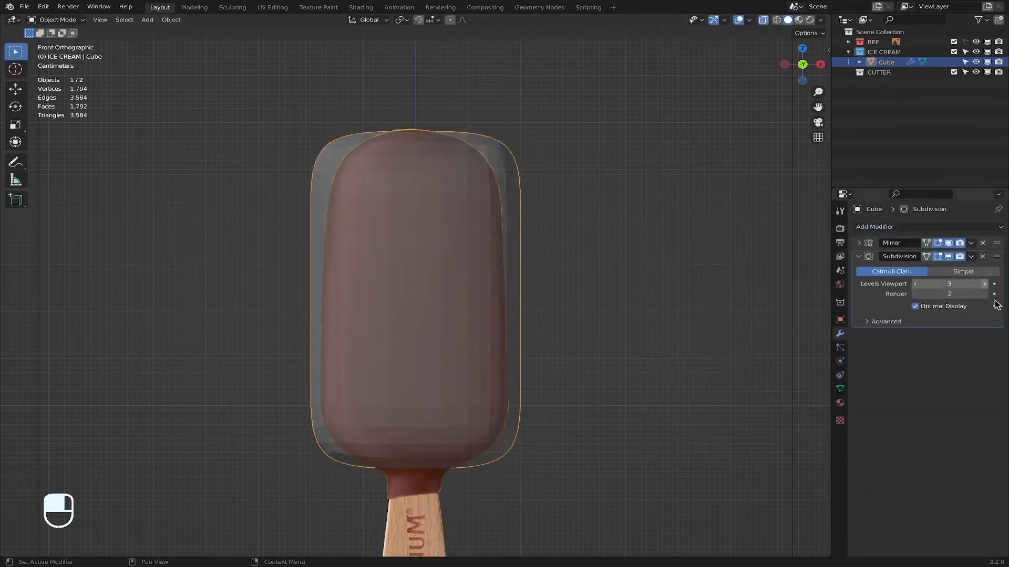
{"action": "left_click", "coordinate": [55, 19]}
{"action": "left_click", "coordinate": [62, 39]}
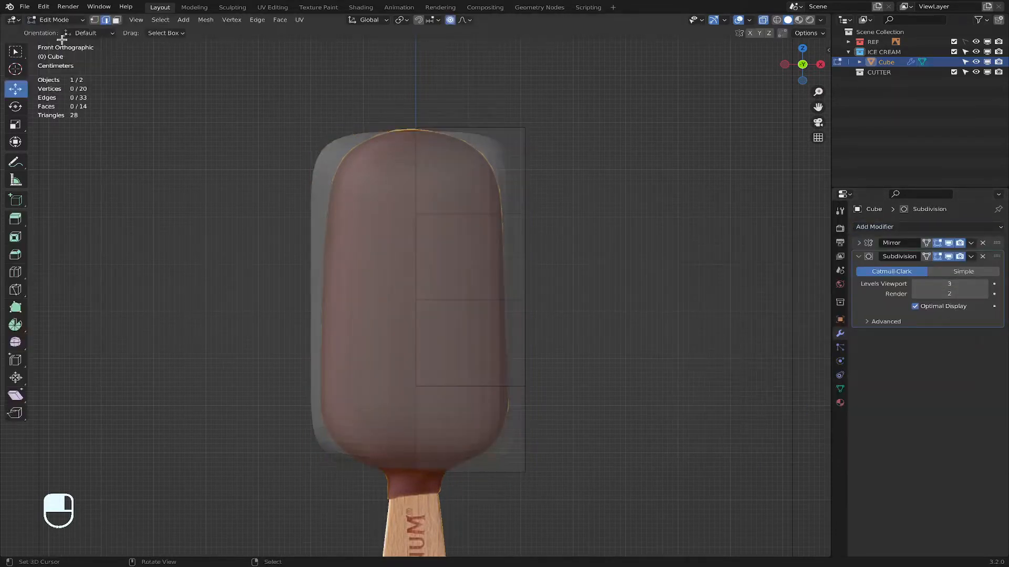
Step: In vertex selection, move the top outer corner vertices about 0.063 m inward along X and slightly down along Z to follow the reference
{"action": "left_click", "coordinate": [94, 20]}
{"action": "left_click_drag", "start_coordinate": [484, 107], "coordinate": [590, 149]}
{"action": "key", "text": "g"}
{"action": "key", "text": "x"}
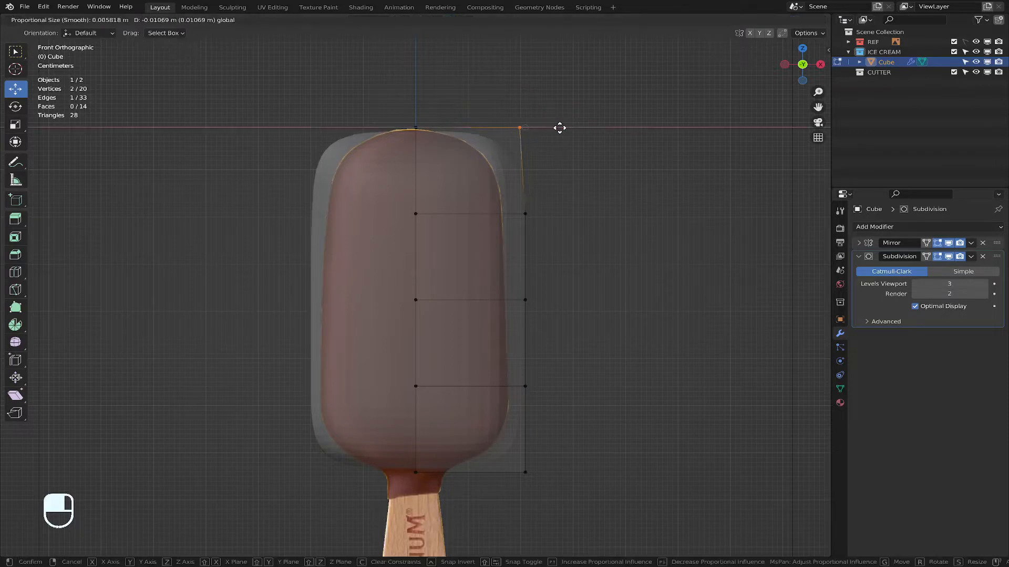
{"action": "left_click", "coordinate": [513, 124]}
{"action": "key", "text": "g"}
{"action": "key", "text": "z"}
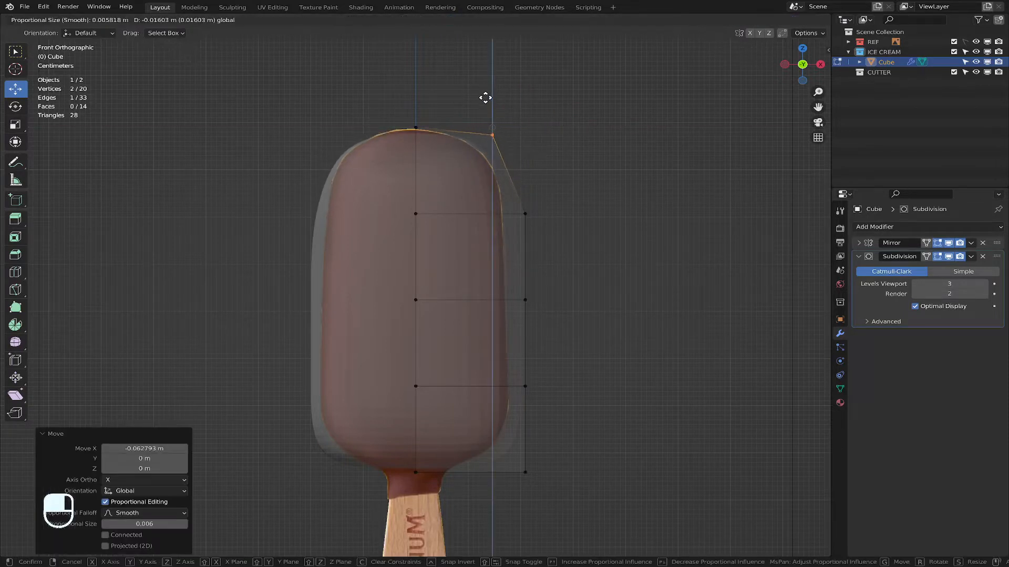
{"action": "left_click", "coordinate": [485, 98]}
Step: Move the outer vertices of the second and third rows from the top inward along X to match the reference outline
{"action": "left_click", "coordinate": [525, 214]}
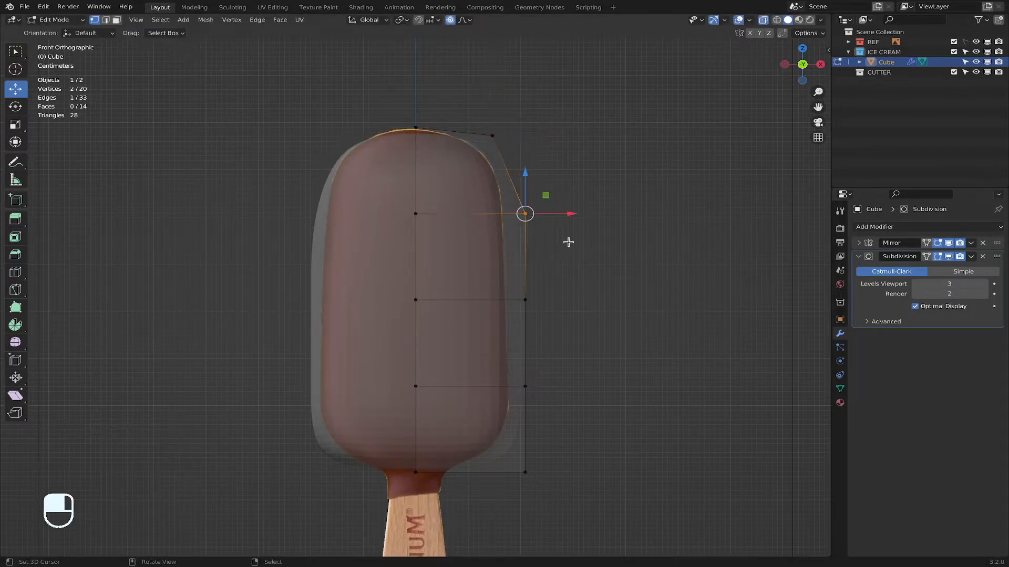
{"action": "left_click_drag", "start_coordinate": [575, 214], "coordinate": [554, 214]}
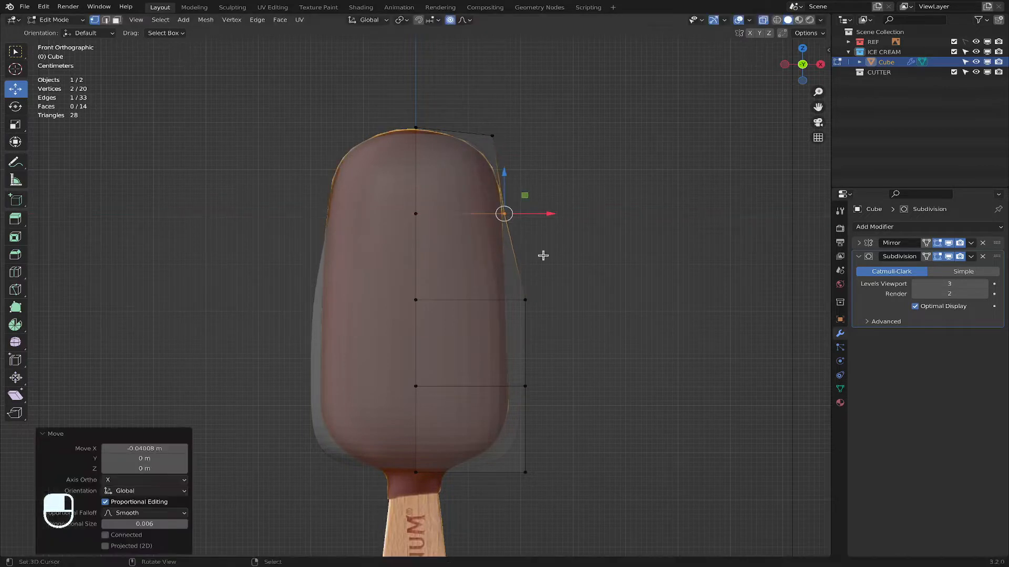
{"action": "left_click_drag", "start_coordinate": [515, 279], "coordinate": [542, 312]}
{"action": "key", "text": "g"}
{"action": "key", "text": "x"}
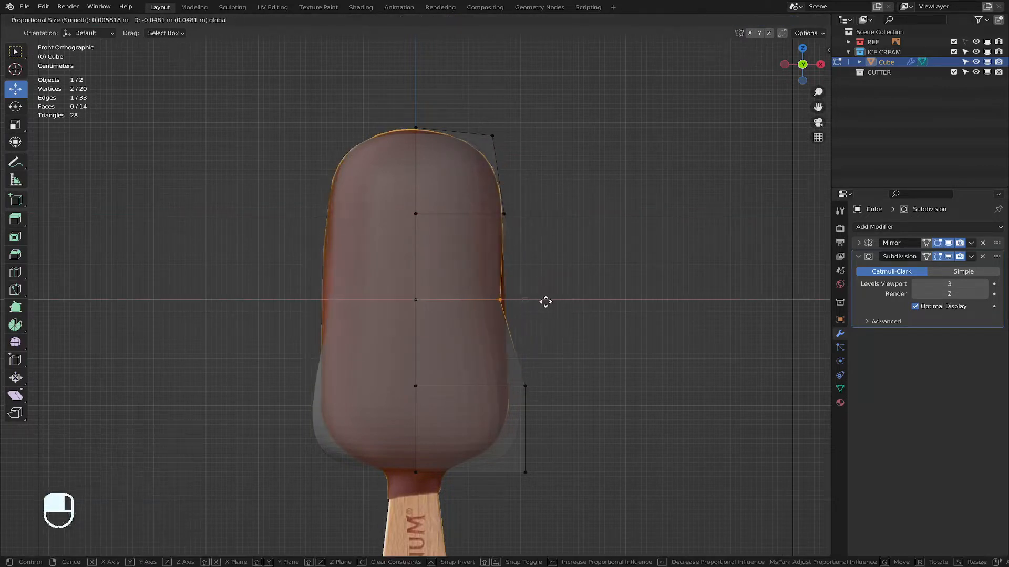
{"action": "left_click", "coordinate": [555, 300]}
Step: Move the bottom outer corner about 0.068 m inward and nudge the fourth row's outer vertices 0.001 m inward and the third row's 0.001 m outward
{"action": "left_click_drag", "start_coordinate": [502, 449], "coordinate": [534, 467]}
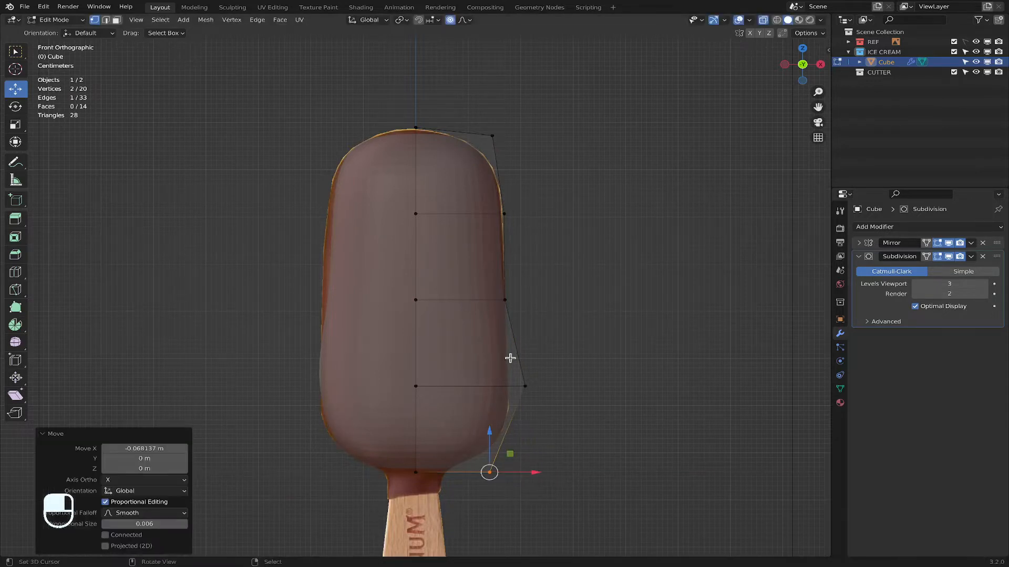
{"action": "left_click_drag", "start_coordinate": [511, 356], "coordinate": [570, 373]}
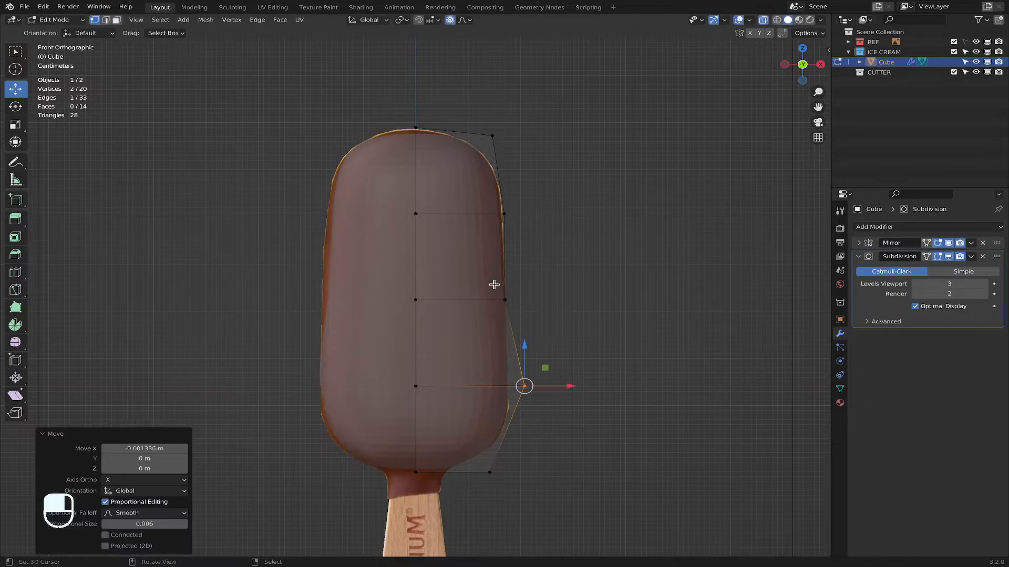
{"action": "left_click_drag", "start_coordinate": [494, 284], "coordinate": [548, 299]}
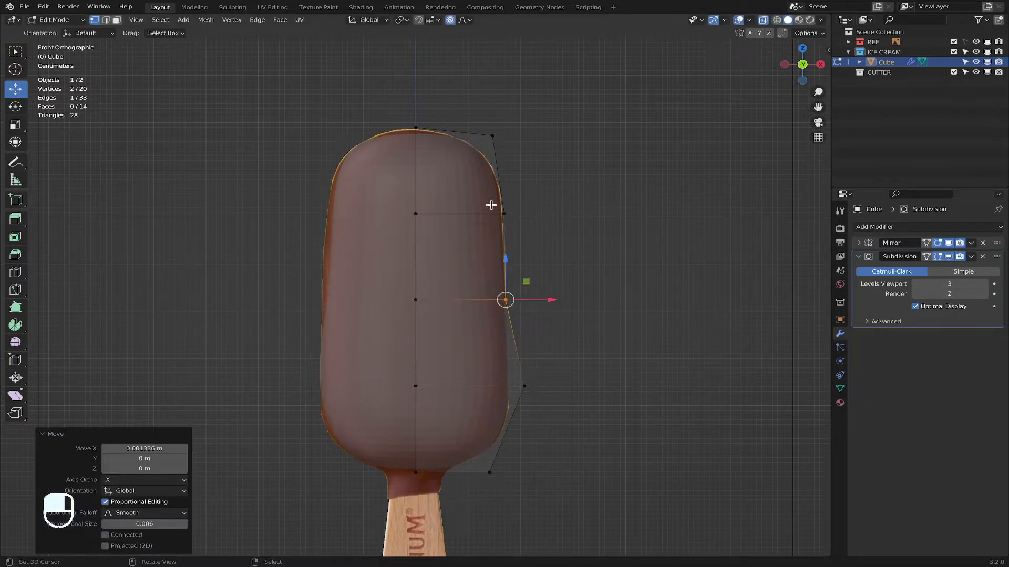
Step: Nudge the second row's outer vertices sideways along X and raise the top centre vertices about 0.009 m
{"action": "left_click_drag", "start_coordinate": [490, 204], "coordinate": [528, 229]}
{"action": "left_click_drag", "start_coordinate": [504, 172], "coordinate": [505, 168]}
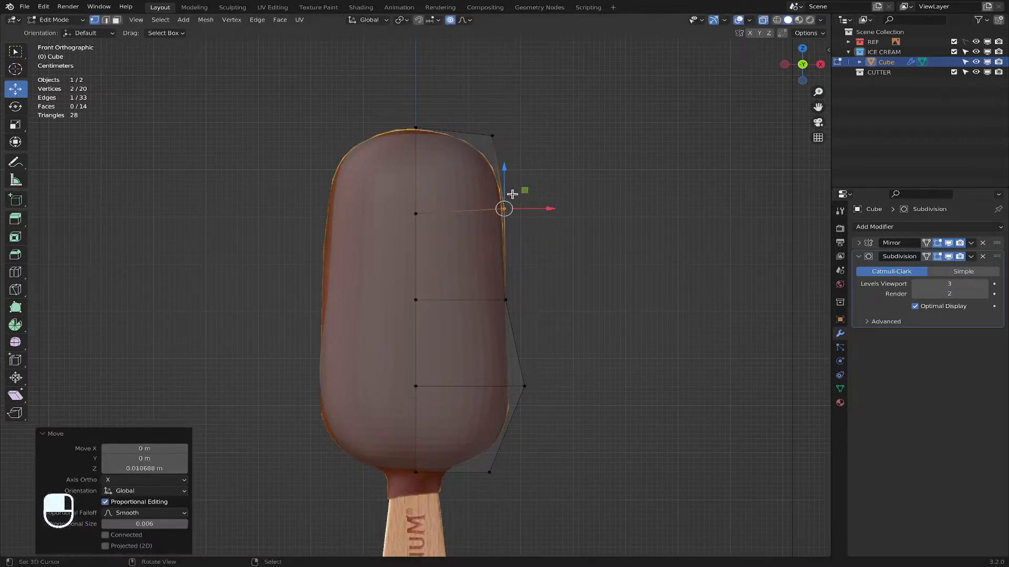
{"action": "key", "text": "super+z"}
{"action": "mouse_move", "coordinate": [552, 211]}
{"action": "left_mouse_down"}
{"action": "mouse_move", "coordinate": [560, 212]}
{"action": "mouse_move", "coordinate": [549, 210]}
{"action": "left_mouse_up"}
{"action": "left_click", "coordinate": [415, 127]}
{"action": "left_click_drag", "start_coordinate": [419, 86], "coordinate": [414, 84]}
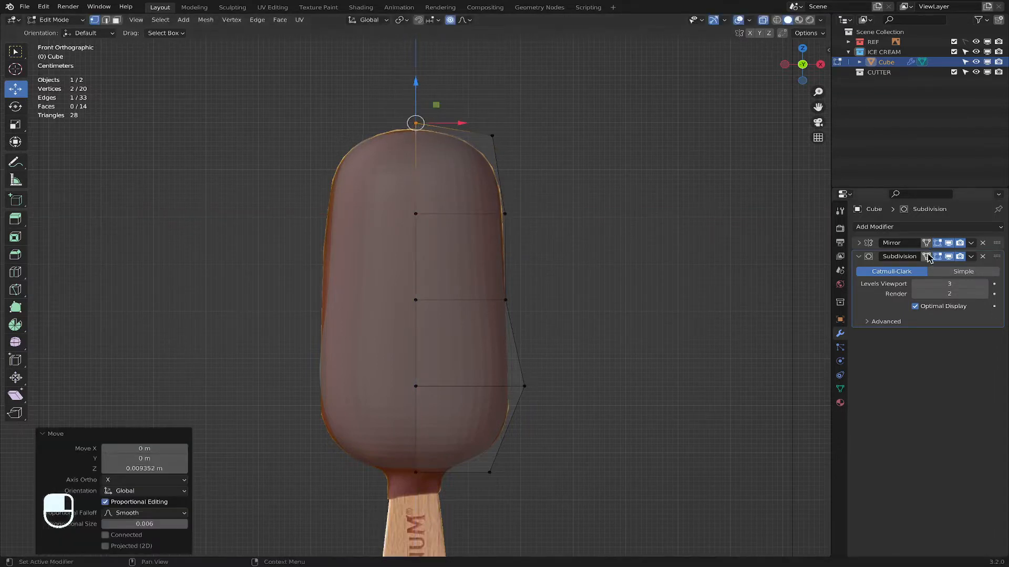
Step: Show the Subdivision modifier's result on the edit cage and move the third row's outer vertices about 0.008 m outward
{"action": "left_click", "coordinate": [928, 258]}
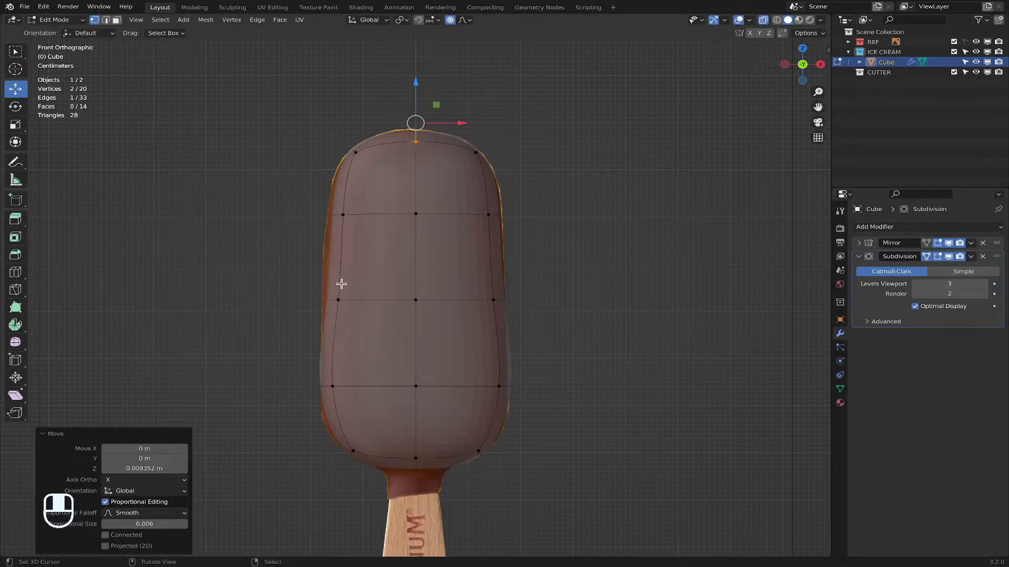
{"action": "left_click_drag", "start_coordinate": [304, 285], "coordinate": [379, 318]}
{"action": "left_click_drag", "start_coordinate": [551, 300], "coordinate": [555, 298]}
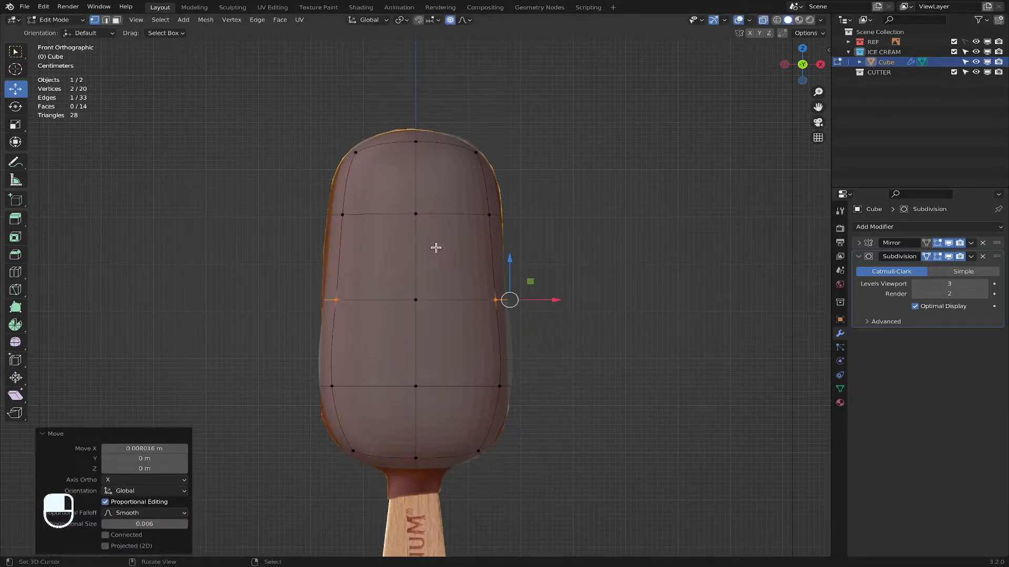
Step: Add a centred horizontal loop cut between the second and third rows and turn on Clipping in the Mirror modifier
{"action": "key", "text": "ctrl+r"}
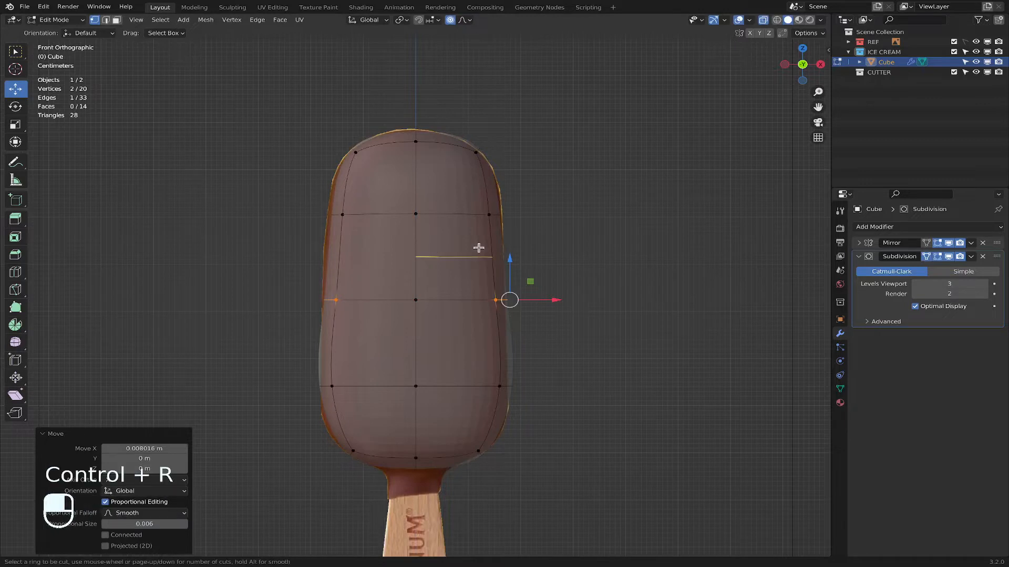
{"action": "double_click", "coordinate": [503, 259]}
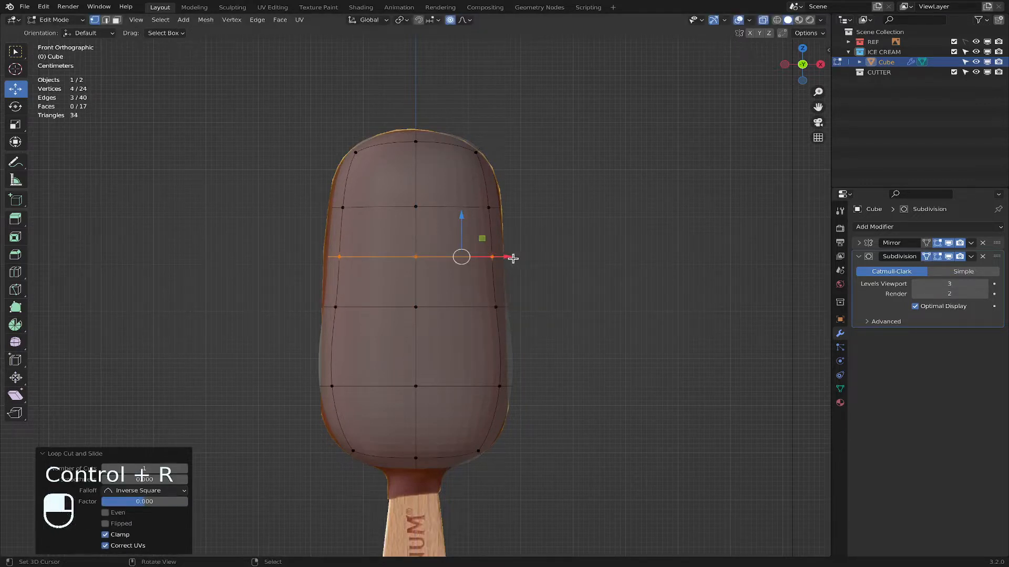
{"action": "left_click_drag", "start_coordinate": [514, 259], "coordinate": [514, 261]}
{"action": "key", "text": "super+z"}
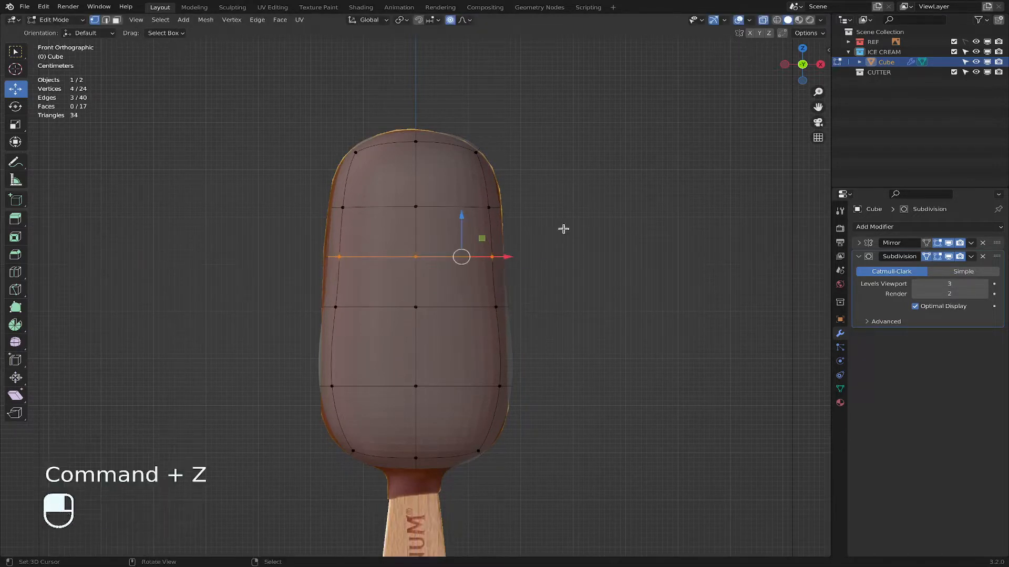
{"action": "left_click", "coordinate": [858, 242]}
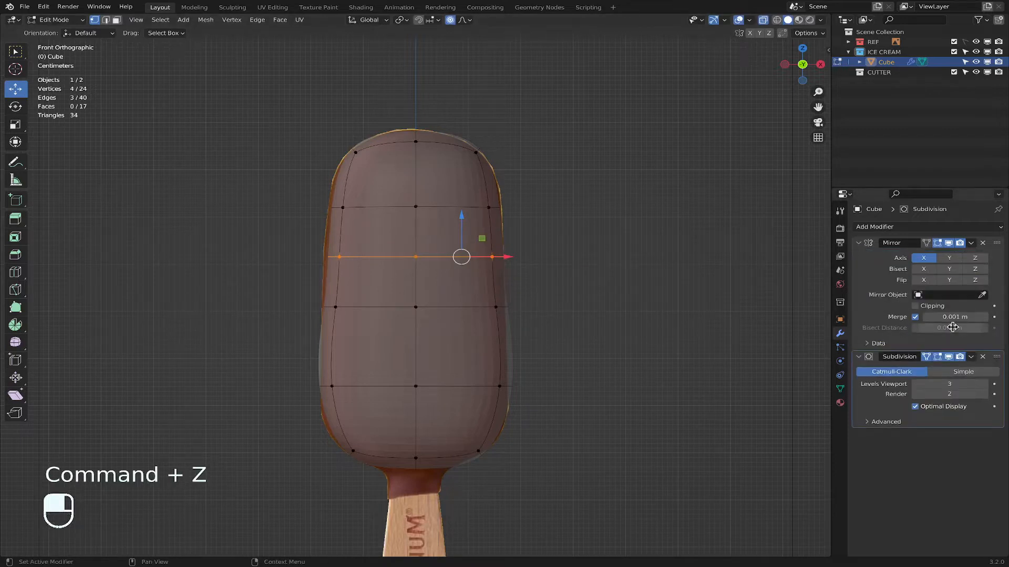
Step: Move the outer vertices of the row below the new cut about 0.013 m inward and those of the next lower row about 0.015 m inward
{"action": "scroll", "coordinate": [479, 236], "scroll_direction": "up", "scroll_amount": 2}
{"action": "middle_click_drag", "start_coordinate": [503, 247], "coordinate": [498, 299], "text": "shift"}
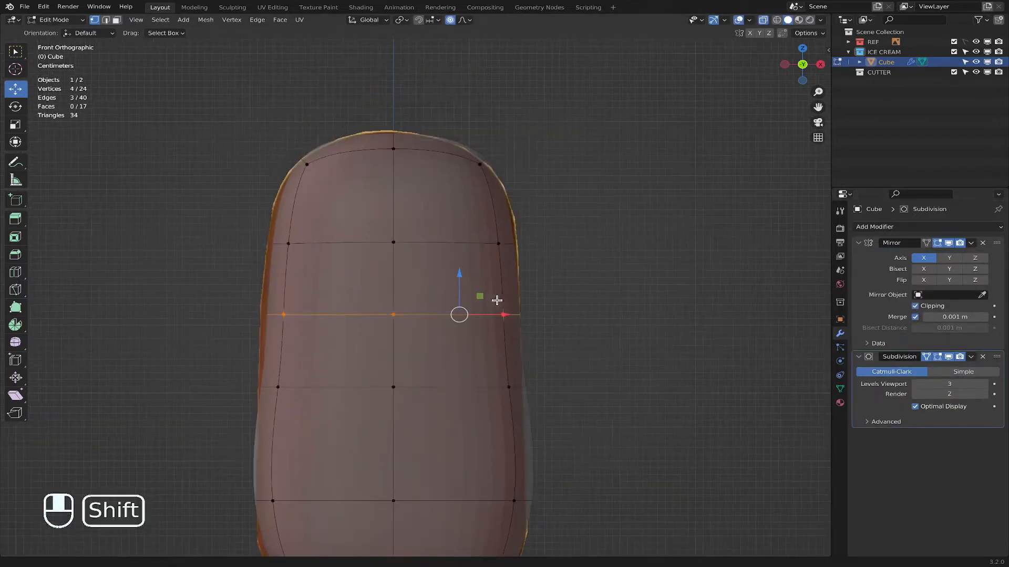
{"action": "middle_click_drag", "start_coordinate": [536, 405], "coordinate": [532, 340], "text": "shift"}
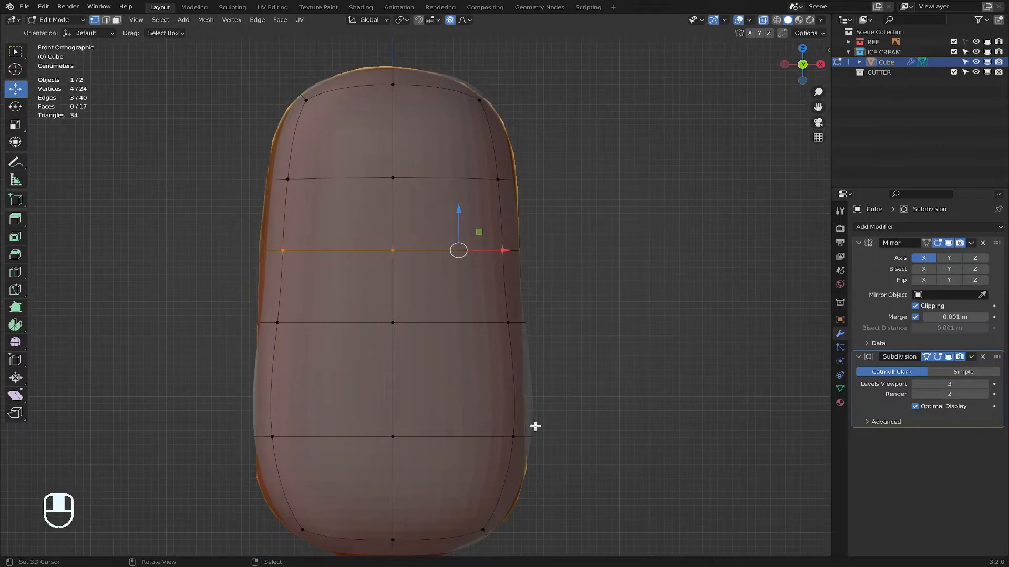
{"action": "left_click_drag", "start_coordinate": [499, 310], "coordinate": [551, 352]}
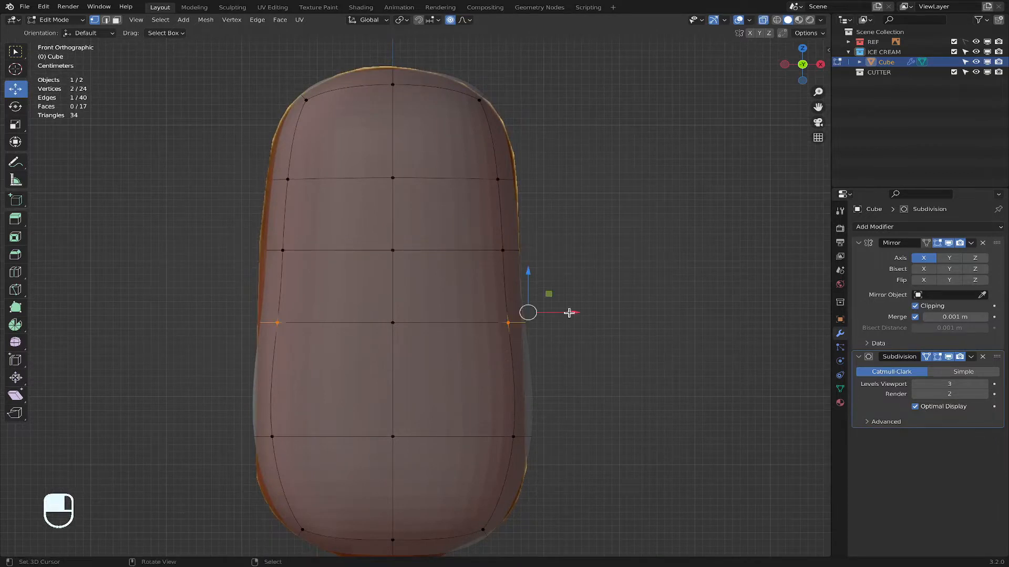
{"action": "key", "text": "alt+a"}
{"action": "left_click", "coordinate": [499, 313]}
{"action": "key", "text": "g"}
{"action": "left_click", "coordinate": [560, 315]}
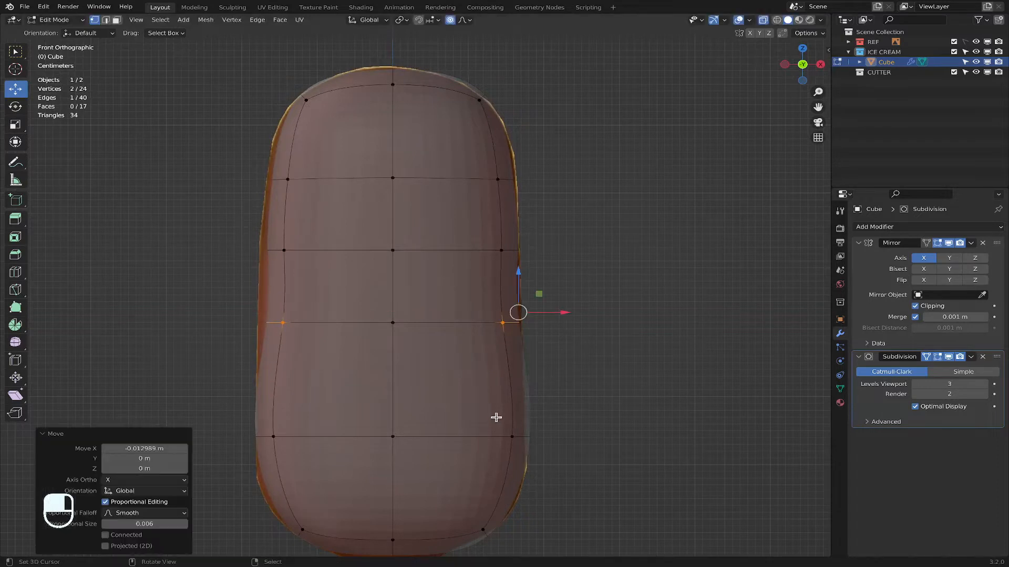
{"action": "left_click_drag", "start_coordinate": [496, 417], "coordinate": [528, 450]}
{"action": "left_click_drag", "start_coordinate": [590, 443], "coordinate": [563, 418]}
{"action": "middle_click_drag", "start_coordinate": [563, 419], "coordinate": [563, 397], "text": "shift"}
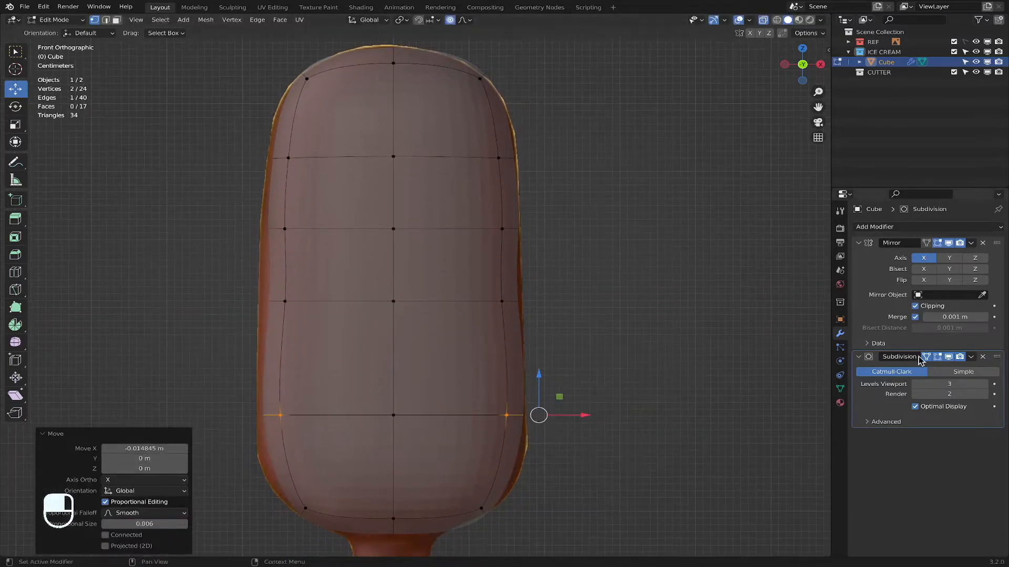
Step: Turn off the subdivided edit cage, move the bottom outer corner slightly outward and up, and adjust the outer vertices one row above
{"action": "left_click", "coordinate": [936, 357]}
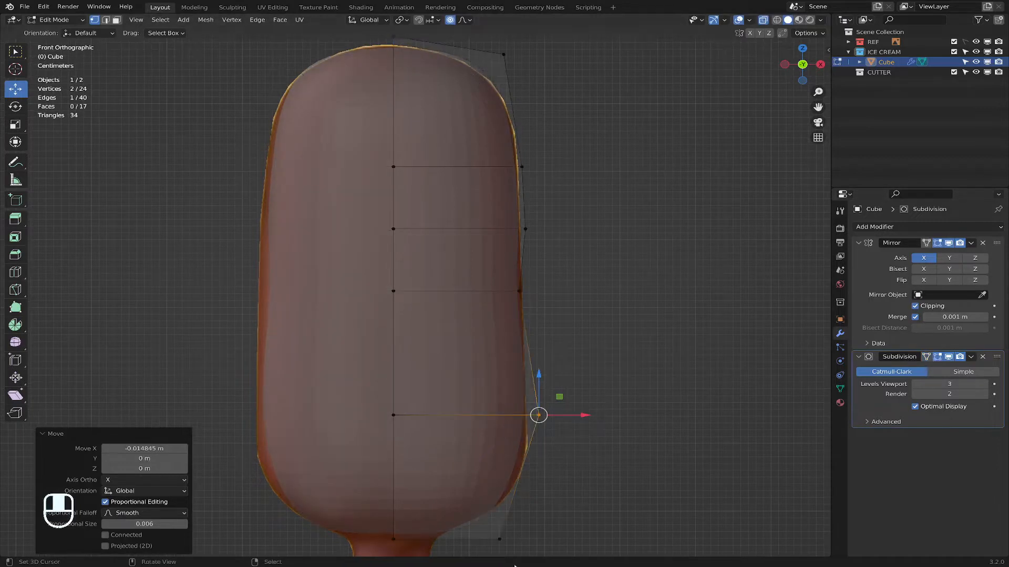
{"action": "left_click", "coordinate": [496, 535]}
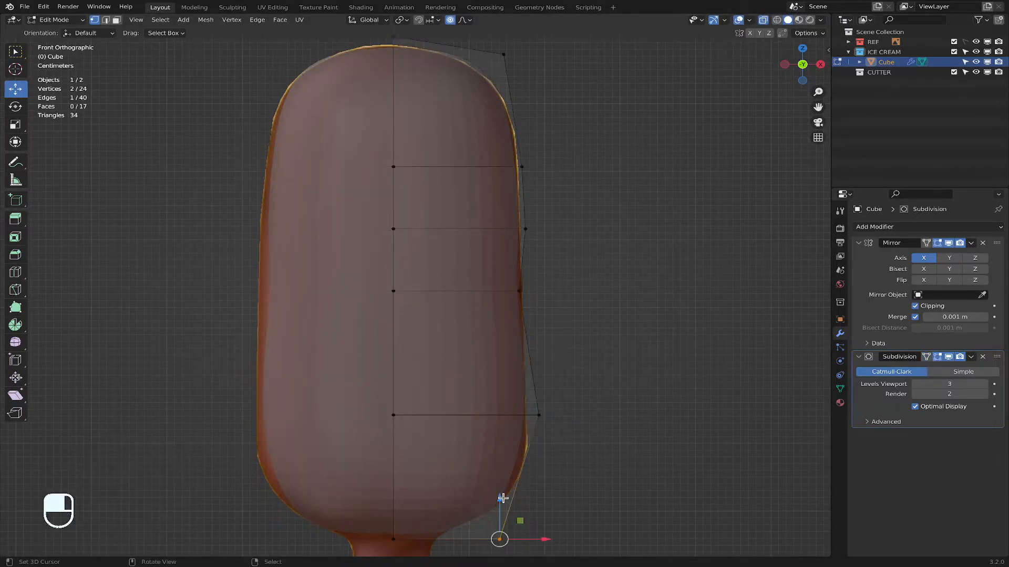
{"action": "key", "text": "g"}
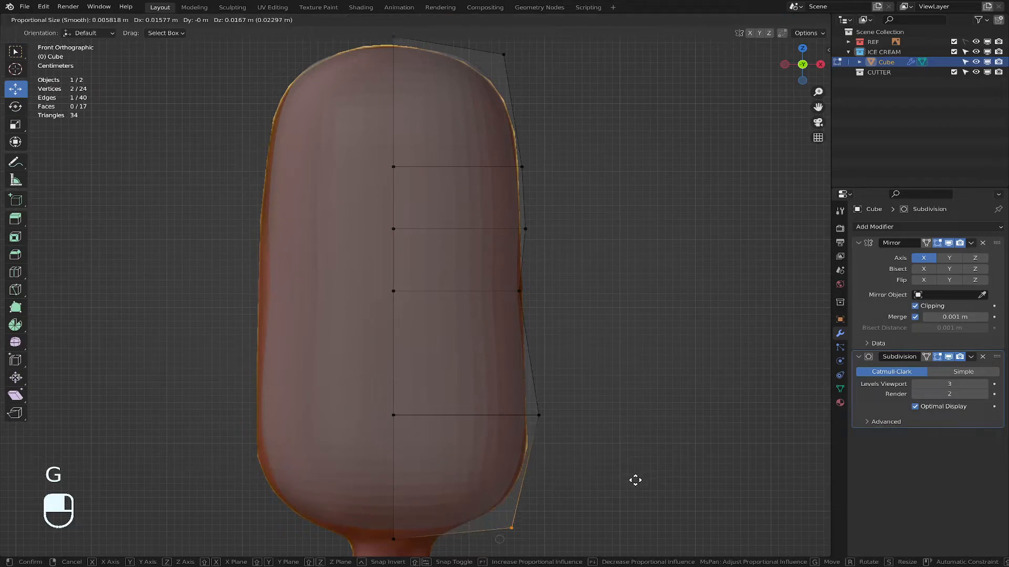
{"action": "left_click", "coordinate": [634, 481]}
{"action": "left_click", "coordinate": [538, 415]}
{"action": "key", "text": "g"}
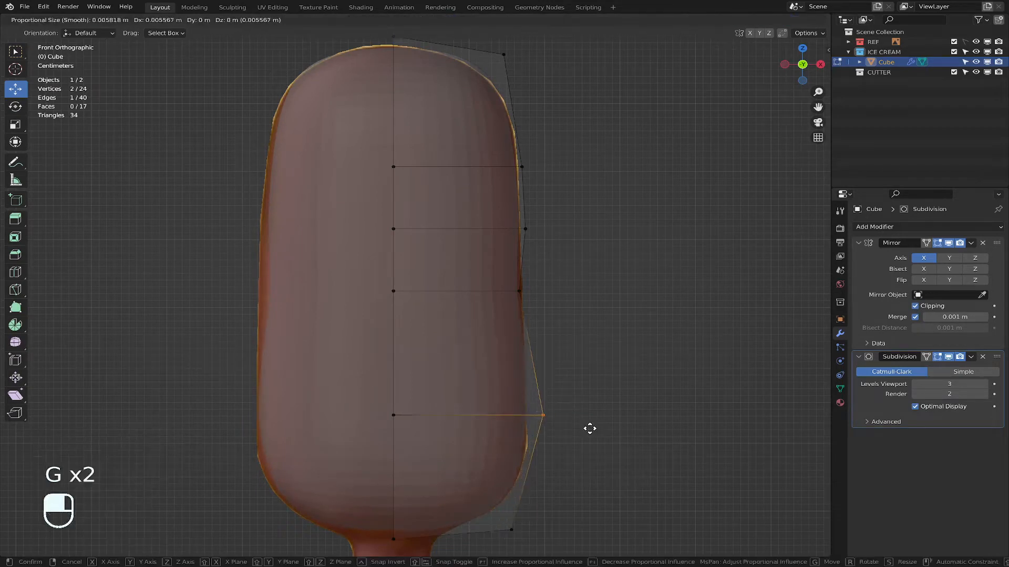
{"action": "left_click", "coordinate": [587, 428]}
Step: Move the fourth row's outer vertices about 0.01 m outward and the third row's about 0.006 m outward to smooth the side
{"action": "left_click", "coordinate": [499, 277]}
{"action": "key", "text": "g"}
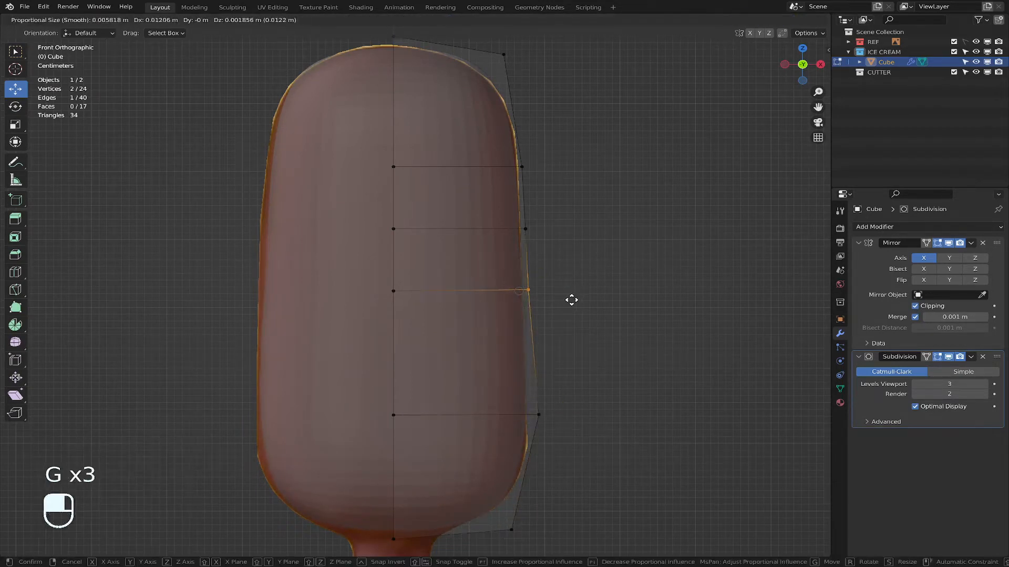
{"action": "left_click", "coordinate": [571, 300]}
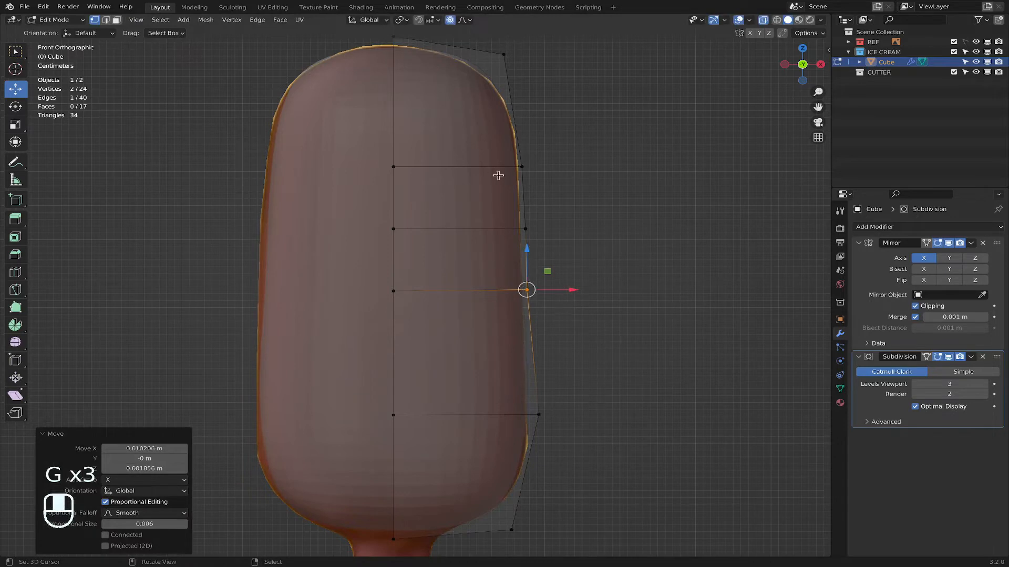
{"action": "left_click", "coordinate": [527, 225]}
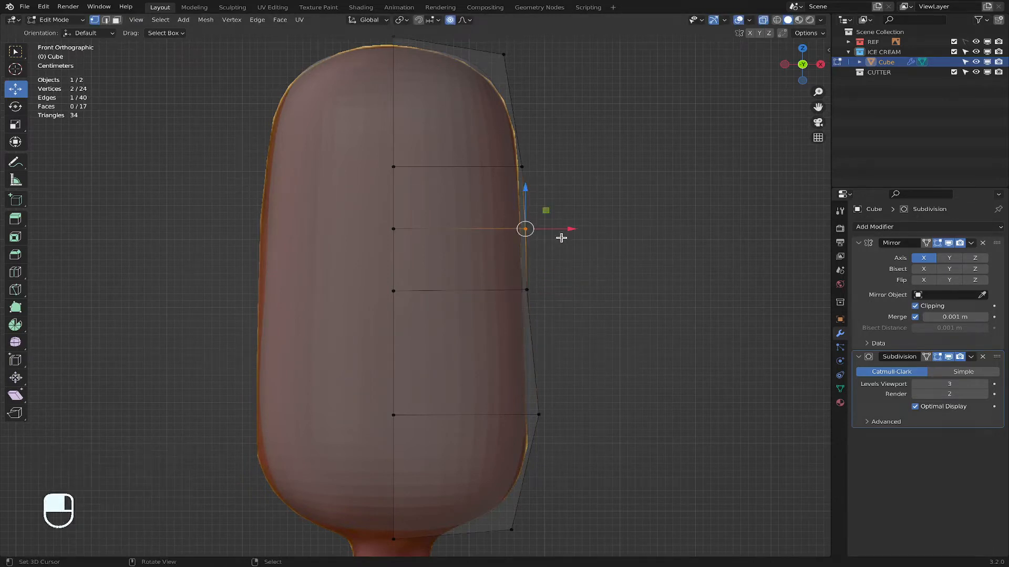
{"action": "key", "text": "g"}
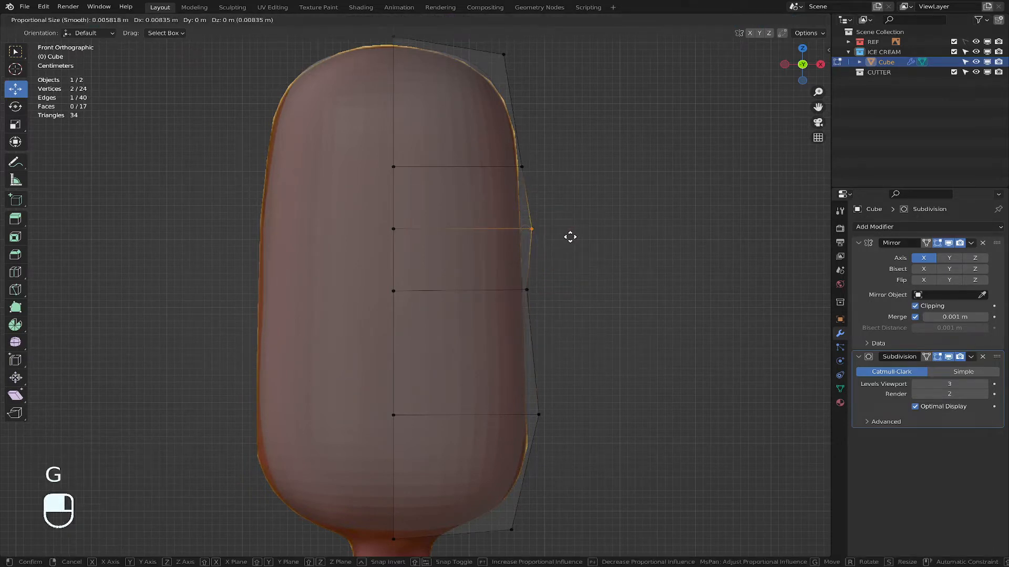
{"action": "scroll", "coordinate": [570, 237], "scroll_direction": "down", "scroll_amount": 5}
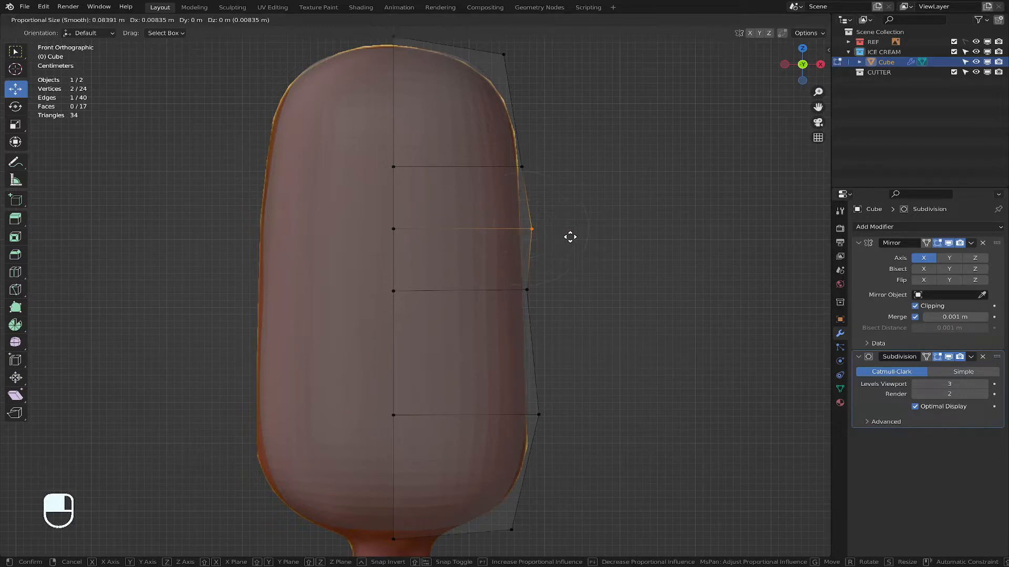
{"action": "scroll", "coordinate": [570, 237], "scroll_direction": "down", "scroll_amount": 4}
{"action": "scroll", "coordinate": [571, 237], "scroll_direction": "up", "scroll_amount": 2}
{"action": "left_click", "coordinate": [565, 238]}
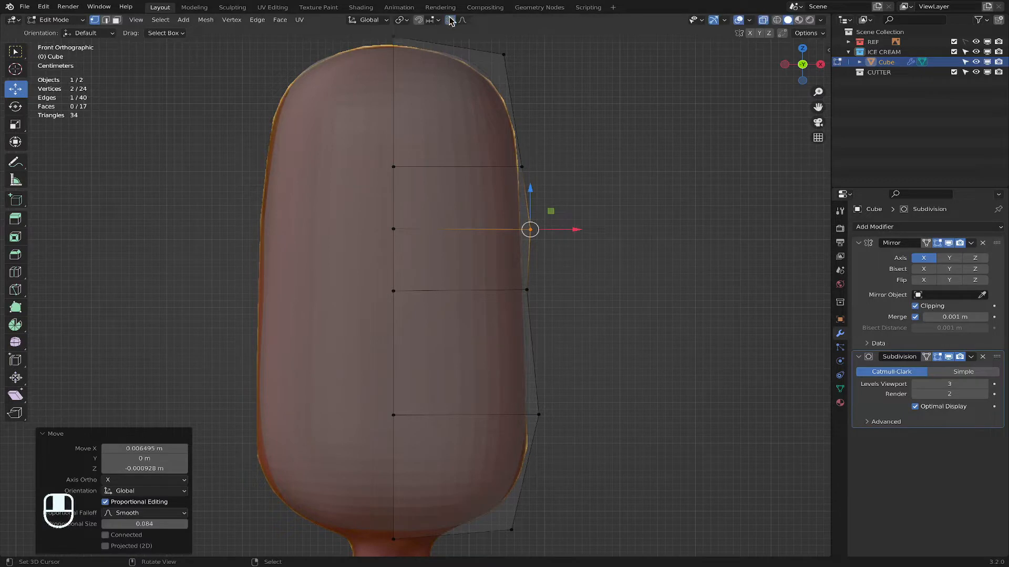
Step: Move the fourth row's outer vertices about 0.007 m outward and the fifth row's about 0.004 m outward
{"action": "left_click", "coordinate": [532, 294]}
{"action": "key", "text": "g"}
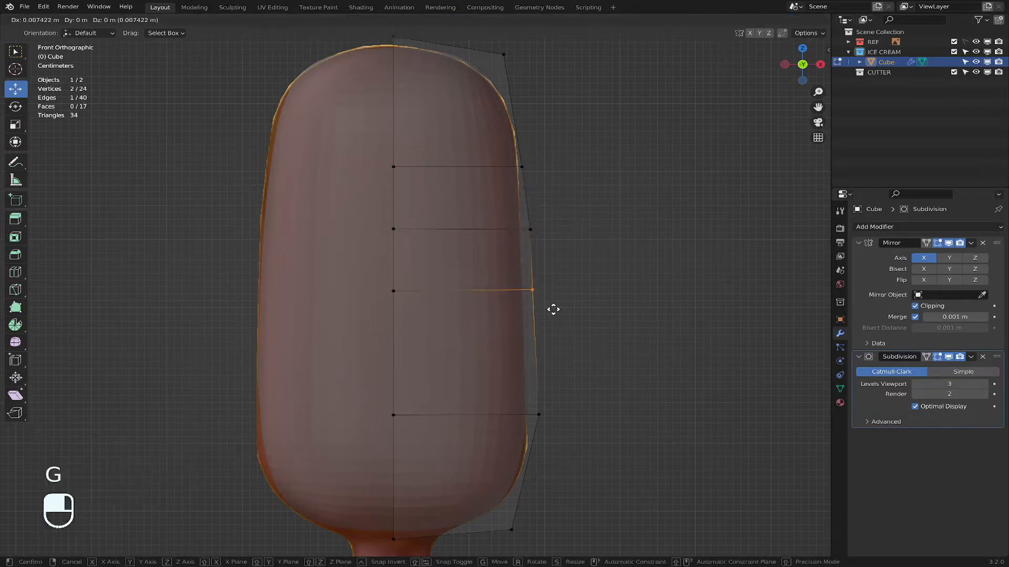
{"action": "left_click", "coordinate": [552, 310]}
{"action": "left_click", "coordinate": [533, 429]}
{"action": "key", "text": "g"}
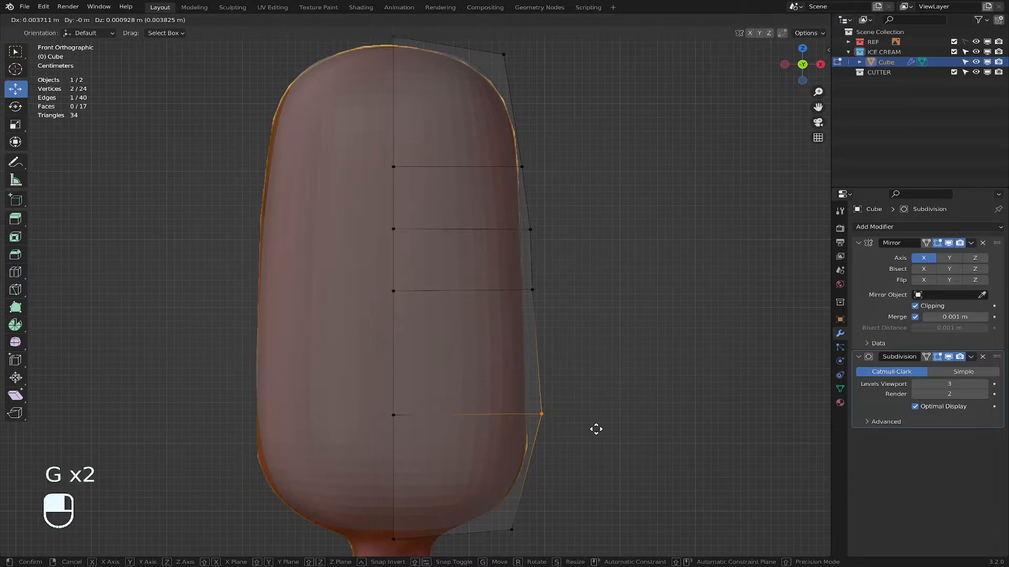
{"action": "left_click", "coordinate": [596, 429]}
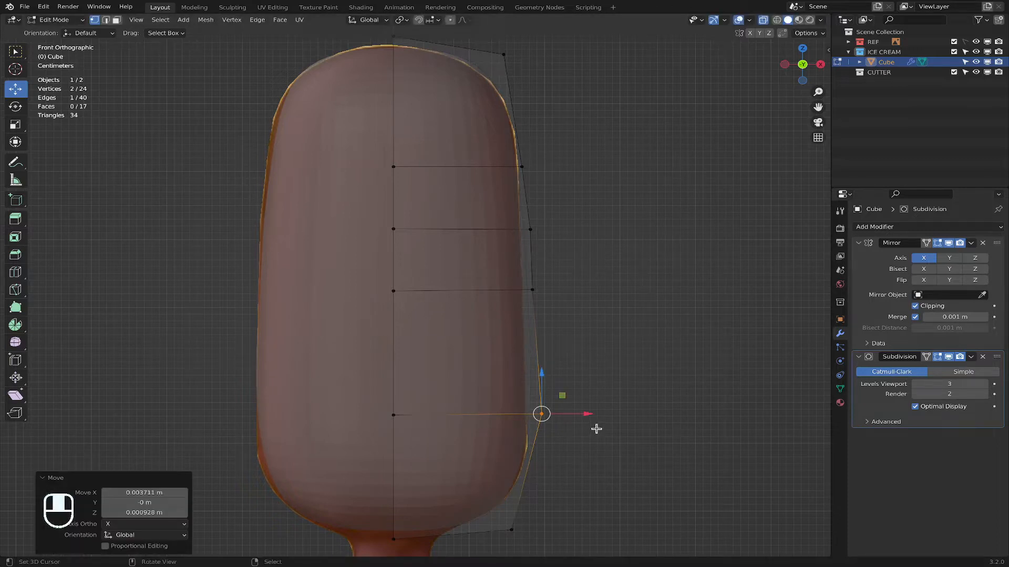
Step: In the right side view, scale the entire mesh down along the Y axis to thin the chocolate body
{"action": "key", "text": "KP_3"}
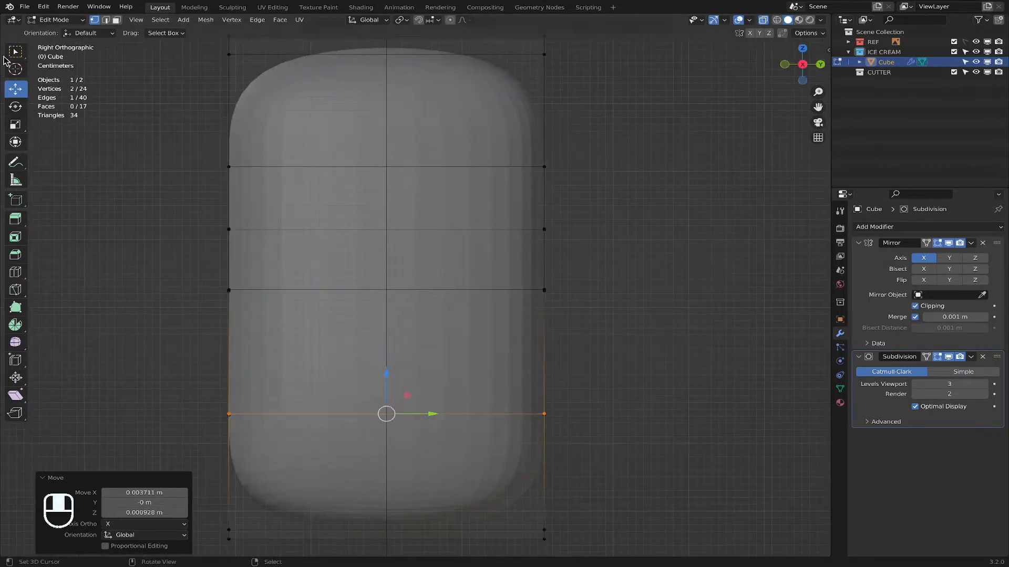
{"action": "key", "text": "a"}
{"action": "left_click", "coordinate": [323, 102]}
{"action": "key", "text": "a"}
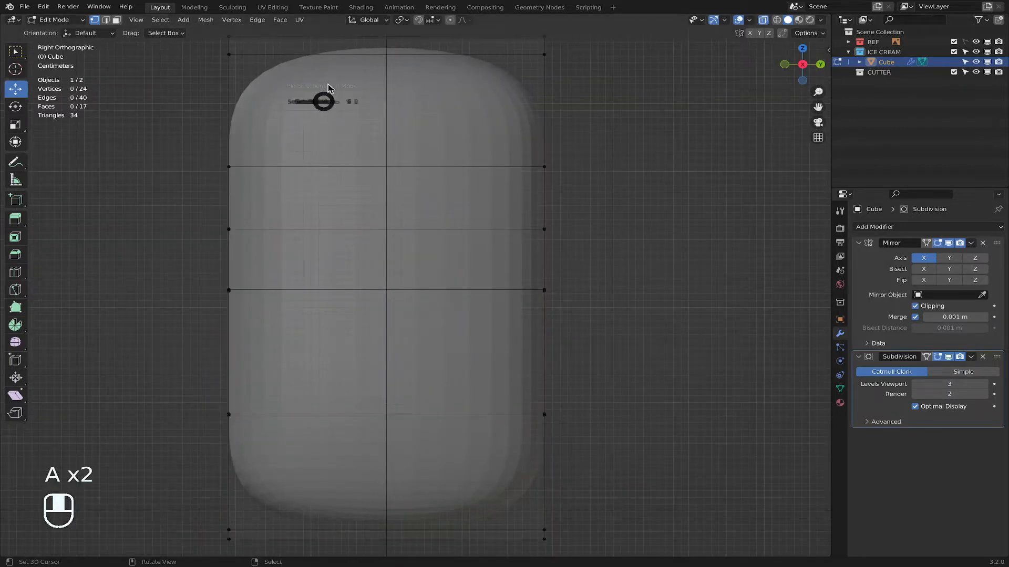
{"action": "left_click", "coordinate": [339, 62]}
{"action": "scroll", "coordinate": [583, 346], "scroll_direction": "down", "scroll_amount": 3}
{"action": "scroll", "coordinate": [583, 347], "scroll_direction": "up", "scroll_amount": 3}
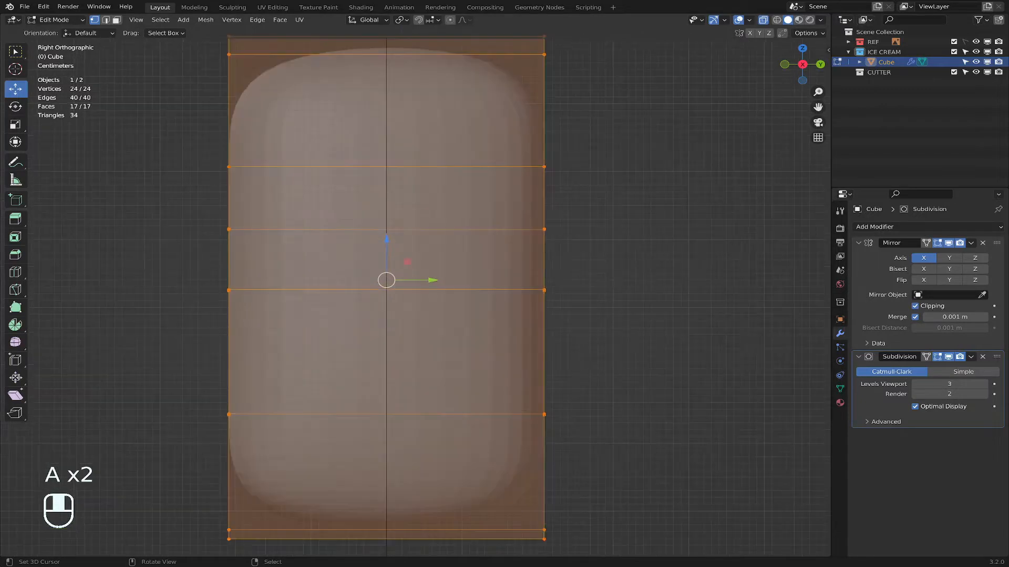
{"action": "key", "text": "s"}
{"action": "key", "text": "y"}
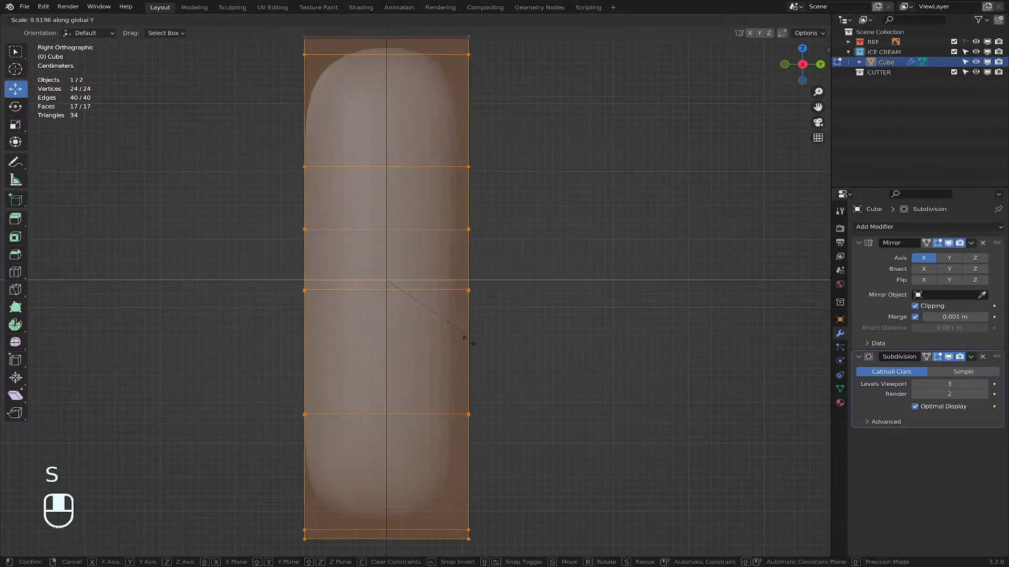
{"action": "left_click", "coordinate": [423, 339]}
{"action": "key", "text": "alt+a"}
{"action": "middle_click_drag", "start_coordinate": [376, 344], "coordinate": [516, 363]}
{"action": "left_click", "coordinate": [806, 69]}
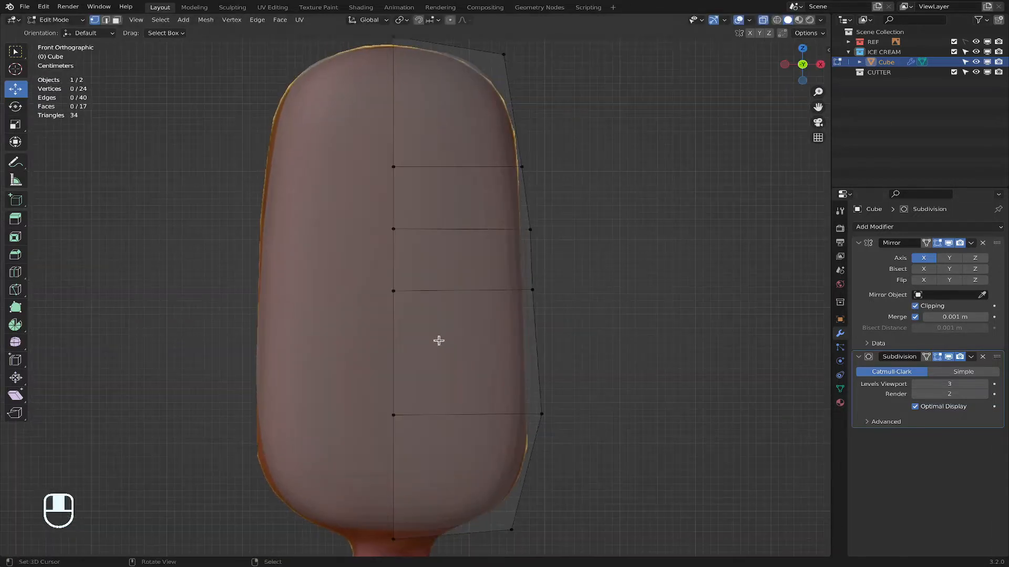
Step: Return to Object Mode with X-ray off and collapse the Mirror and Subdivision modifier settings
{"action": "scroll", "coordinate": [440, 341], "scroll_direction": "down", "scroll_amount": 4}
{"action": "key", "text": "Tab"}
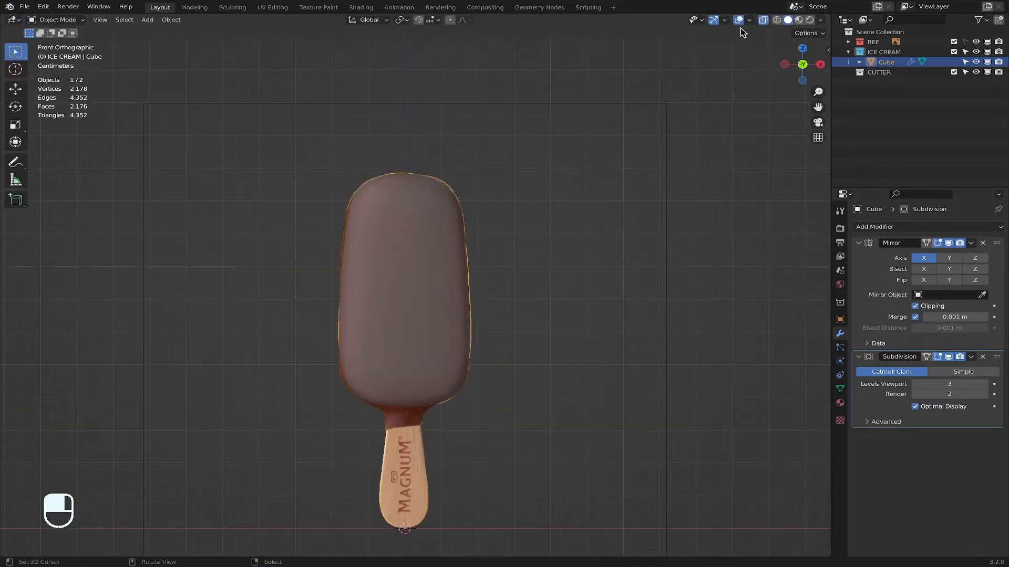
{"action": "left_click", "coordinate": [764, 20]}
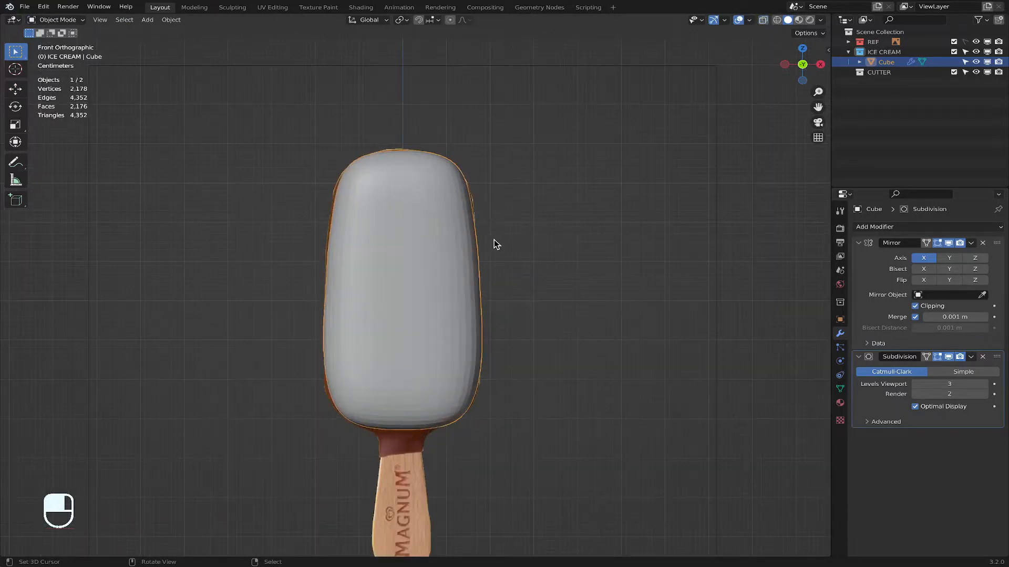
{"action": "mouse_move", "coordinate": [494, 240]}
{"action": "middle_mouse_down"}
{"action": "mouse_move", "coordinate": [631, 252]}
{"action": "mouse_move", "coordinate": [410, 226]}
{"action": "mouse_move", "coordinate": [469, 241]}
{"action": "mouse_move", "coordinate": [491, 234]}
{"action": "middle_mouse_up"}
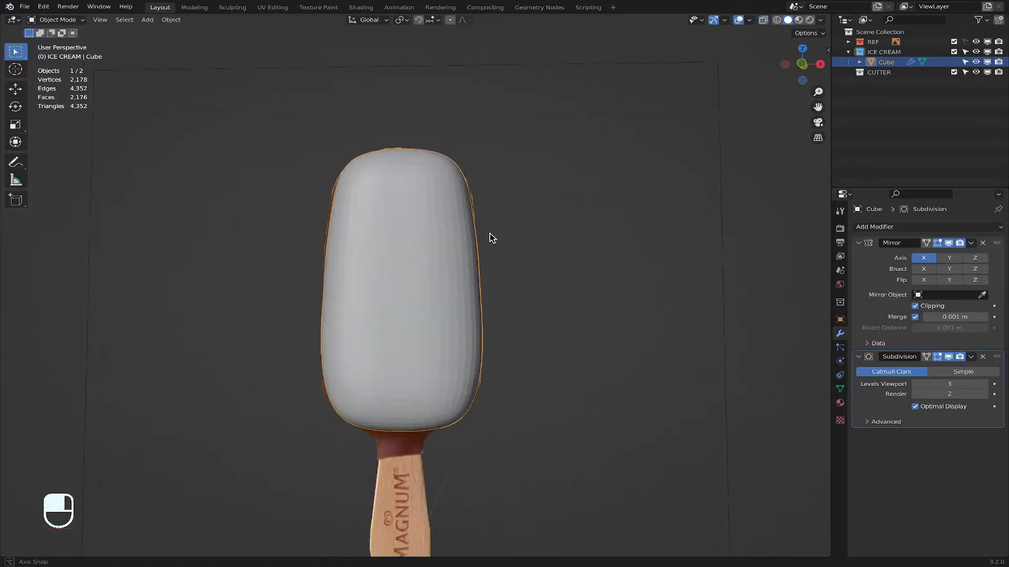
{"action": "left_click", "coordinate": [802, 63]}
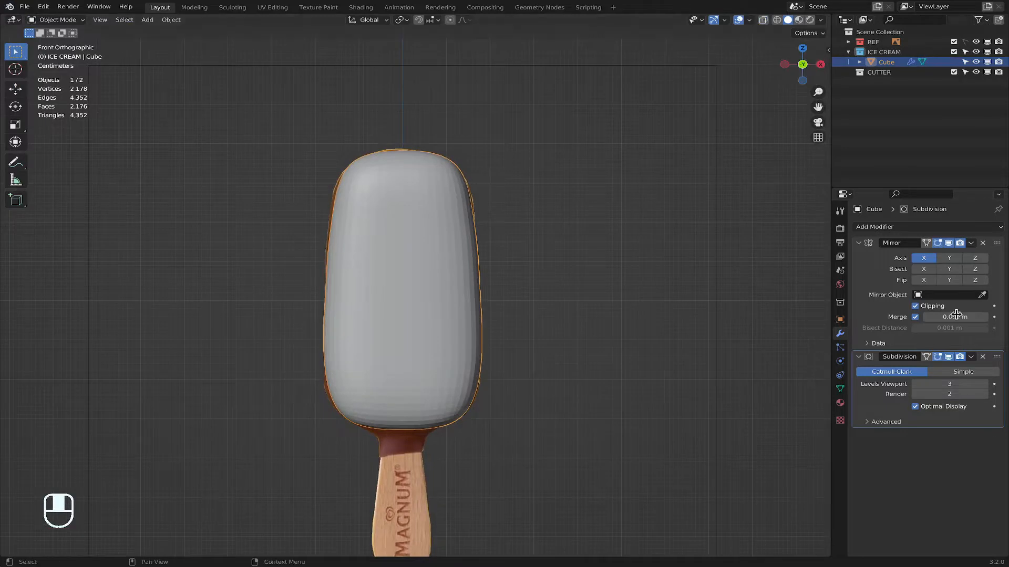
{"action": "left_click", "coordinate": [858, 243]}
{"action": "left_click", "coordinate": [859, 257]}
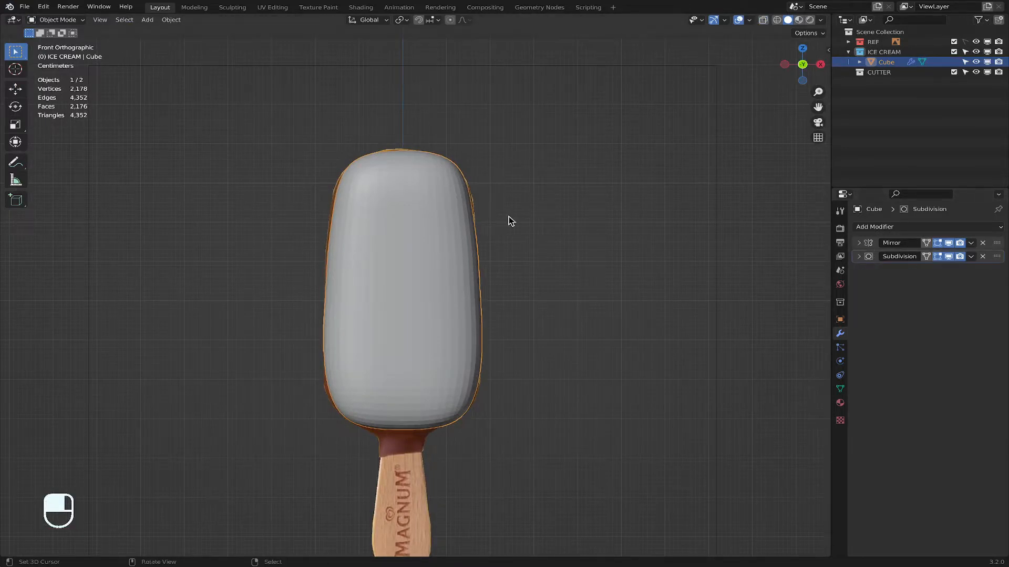
Step: In Edit Mode, lower the bottom outer front vertex about 0.015 m and move the fifth row's front vertex about 0.005 m outward
{"action": "scroll", "coordinate": [513, 221], "scroll_direction": "up", "scroll_amount": 1}
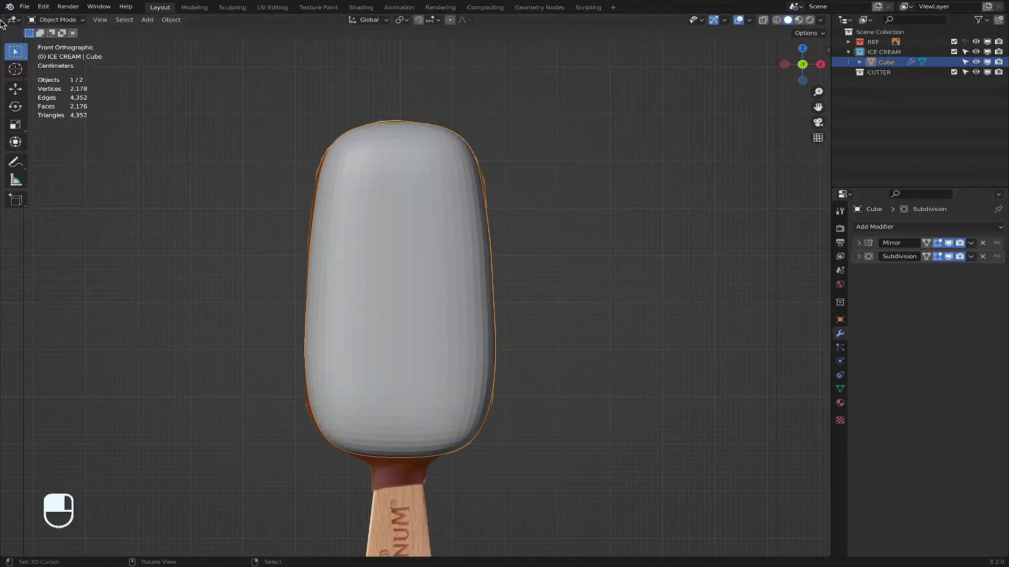
{"action": "left_click", "coordinate": [53, 20]}
{"action": "left_click", "coordinate": [62, 41]}
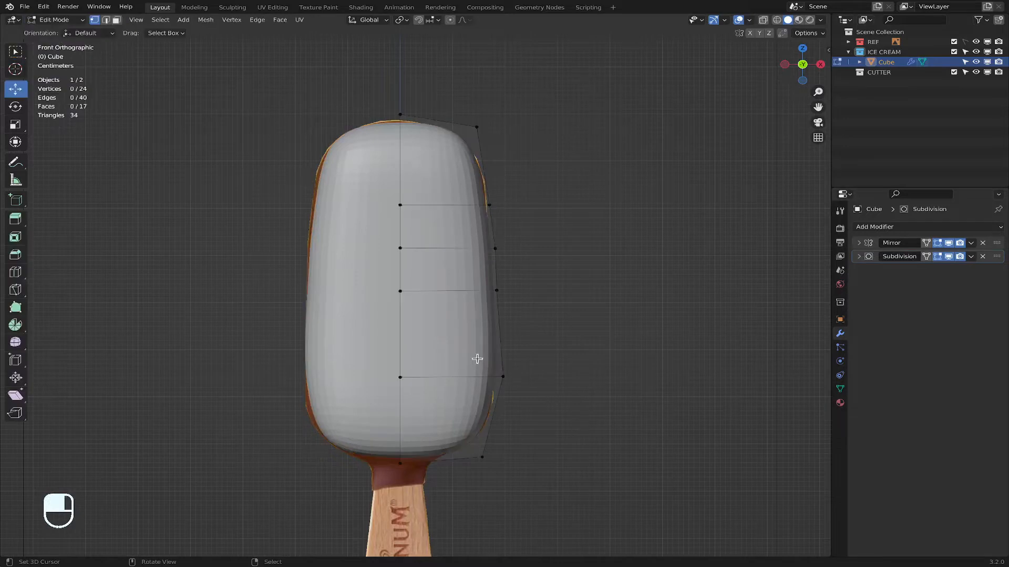
{"action": "left_click", "coordinate": [503, 376]}
{"action": "left_click", "coordinate": [482, 458]}
{"action": "left_click_drag", "start_coordinate": [486, 418], "coordinate": [484, 424]}
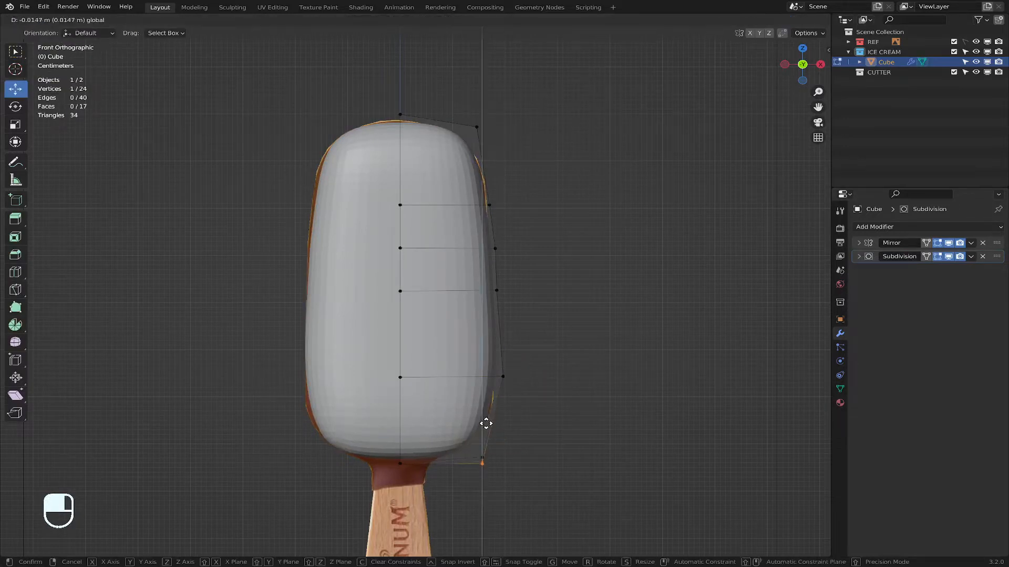
{"action": "left_click", "coordinate": [504, 377]}
{"action": "mouse_move", "coordinate": [548, 376]}
{"action": "left_mouse_down"}
{"action": "mouse_move", "coordinate": [529, 379]}
{"action": "mouse_move", "coordinate": [551, 380]}
{"action": "left_mouse_up"}
Step: Try a centred loop cut between the two lowest rows, pulling its outer vertex outward and raising the bottom corner about 0.044 m
{"action": "key", "text": "ctrl+r"}
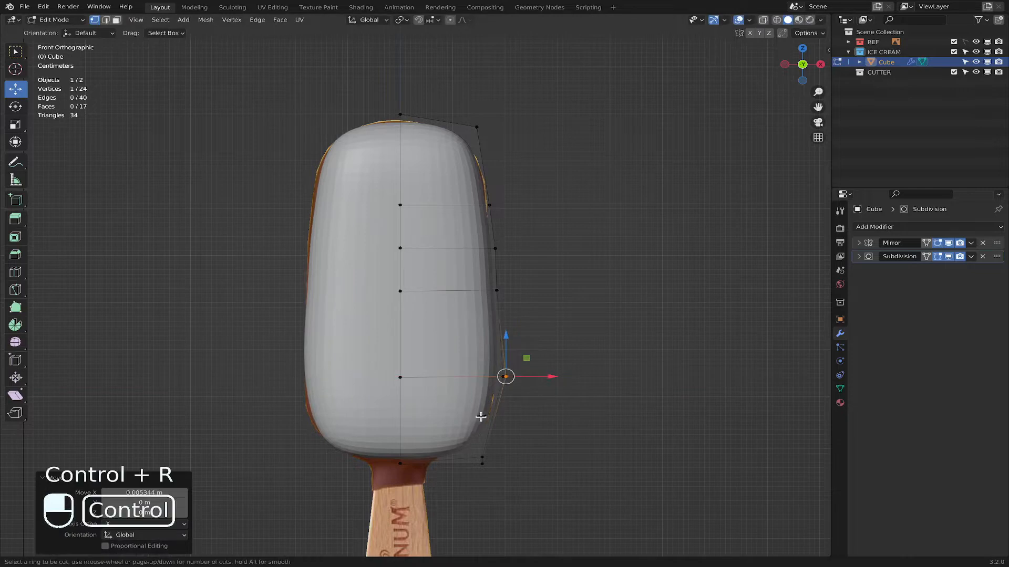
{"action": "left_click", "coordinate": [492, 418]}
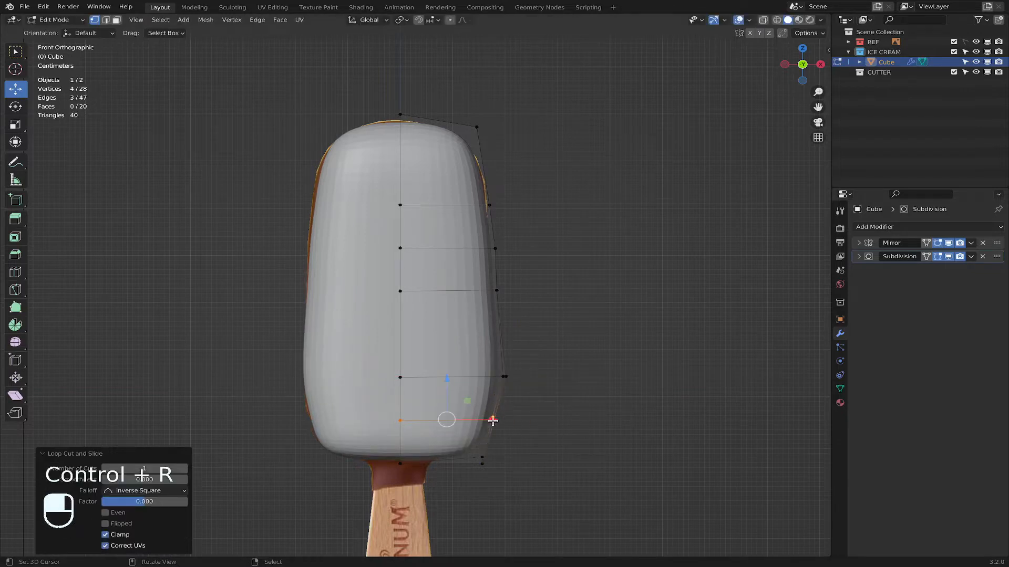
{"action": "left_click_drag", "start_coordinate": [492, 420], "coordinate": [496, 419]}
{"action": "left_click_drag", "start_coordinate": [469, 445], "coordinate": [508, 484]}
{"action": "key", "text": "g"}
{"action": "key", "text": "z"}
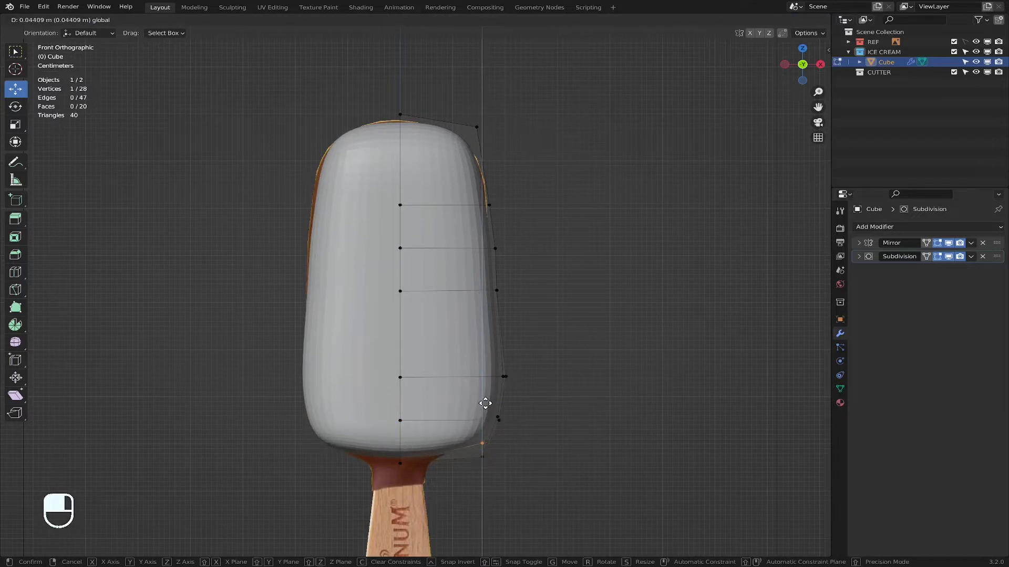
{"action": "left_click", "coordinate": [485, 404]}
{"action": "middle_click_drag", "start_coordinate": [485, 404], "coordinate": [477, 446]}
Step: Undo the lower loop cut together with the vertex moves made after it
{"action": "key", "text": "super+z"}
{"action": "key", "text": "super+z"}
{"action": "key", "text": "super+z"}
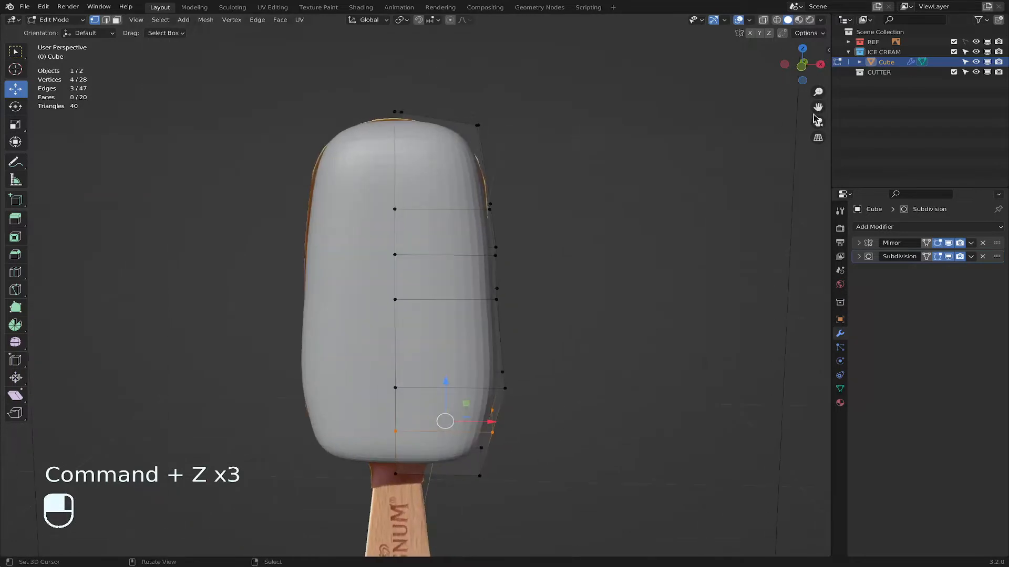
{"action": "left_click", "coordinate": [804, 68]}
{"action": "key", "text": "super+z"}
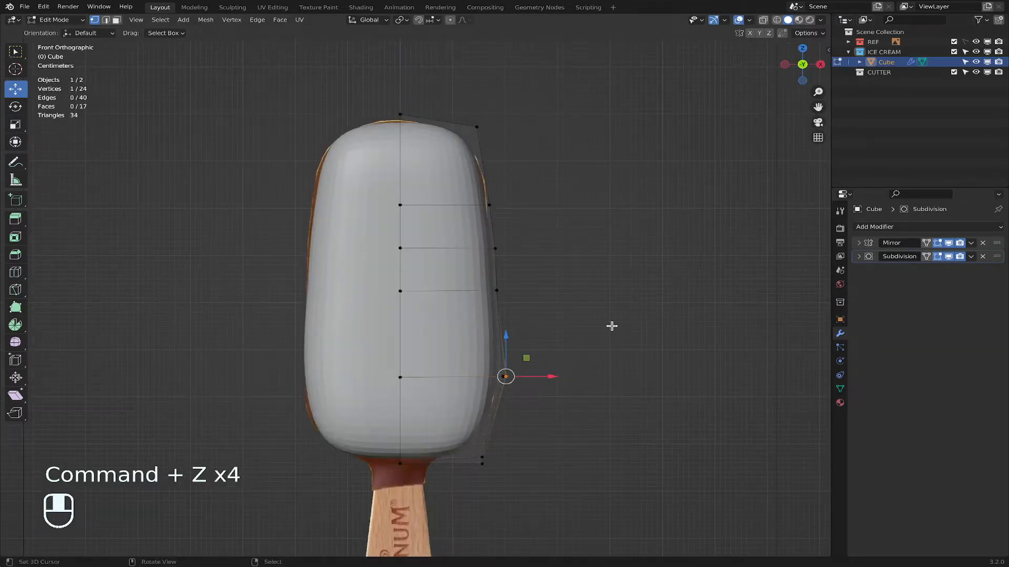
Step: Raise the bottom outer corner vertex and shift the outer vertices of the two lowest rows outward toward the reference outline
{"action": "left_click", "coordinate": [481, 463]}
{"action": "left_click_drag", "start_coordinate": [481, 422], "coordinate": [489, 415]}
{"action": "key", "text": "s"}
{"action": "left_click", "coordinate": [531, 361]}
{"action": "left_click_drag", "start_coordinate": [487, 368], "coordinate": [525, 432]}
{"action": "left_click_drag", "start_coordinate": [467, 445], "coordinate": [532, 457]}
Step: Try sliding only the fourth row's front edge downward by a factor of about 0.2, and undo it
{"action": "left_click_drag", "start_coordinate": [487, 287], "coordinate": [561, 302]}
{"action": "key", "text": "g"}
{"action": "key", "text": "g"}
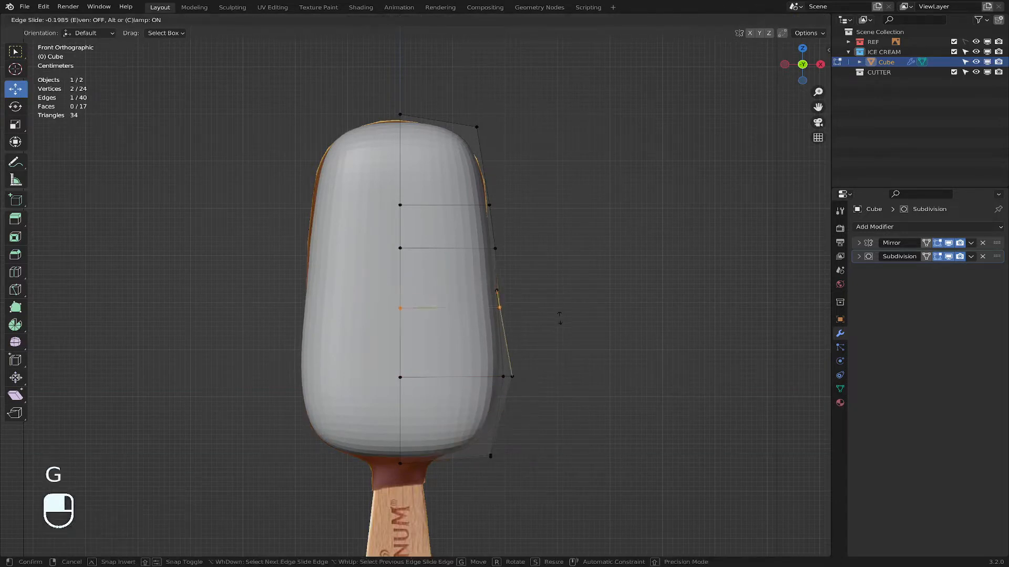
{"action": "left_click", "coordinate": [560, 318]}
{"action": "key", "text": "super+z"}
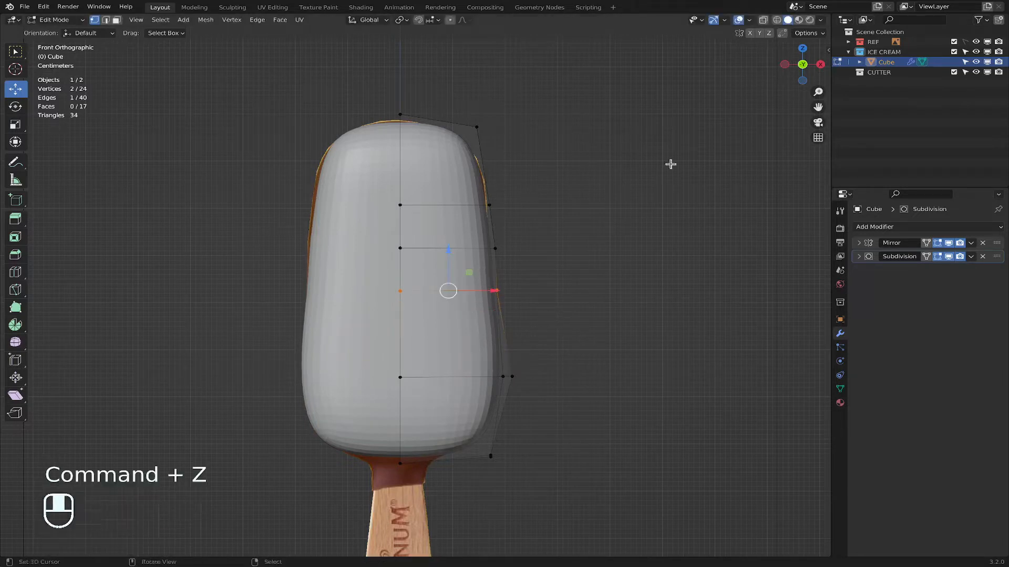
Step: With X-ray on, select the whole fourth row and edge-slide it downward by a factor of about 0.191
{"action": "left_click", "coordinate": [763, 22]}
{"action": "left_click_drag", "start_coordinate": [372, 279], "coordinate": [572, 305]}
{"action": "key", "text": "g"}
{"action": "key", "text": "g"}
{"action": "left_click", "coordinate": [570, 319]}
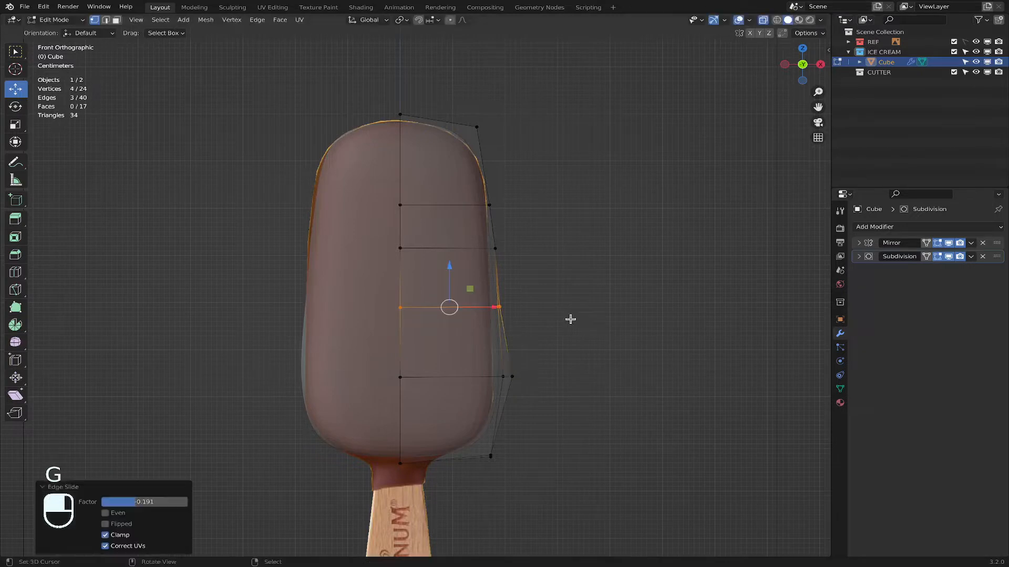
{"action": "left_click", "coordinate": [565, 292]}
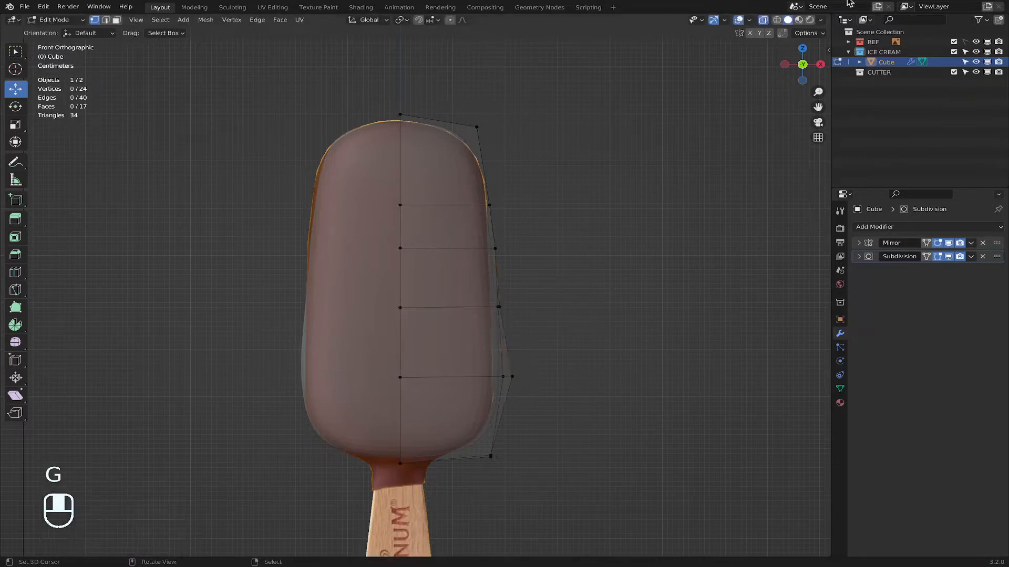
Step: Try moving only the fourth row's front outer vertex about 0.007 m outward along X, and undo it
{"action": "left_click", "coordinate": [763, 20]}
{"action": "left_click_drag", "start_coordinate": [485, 295], "coordinate": [549, 302]}
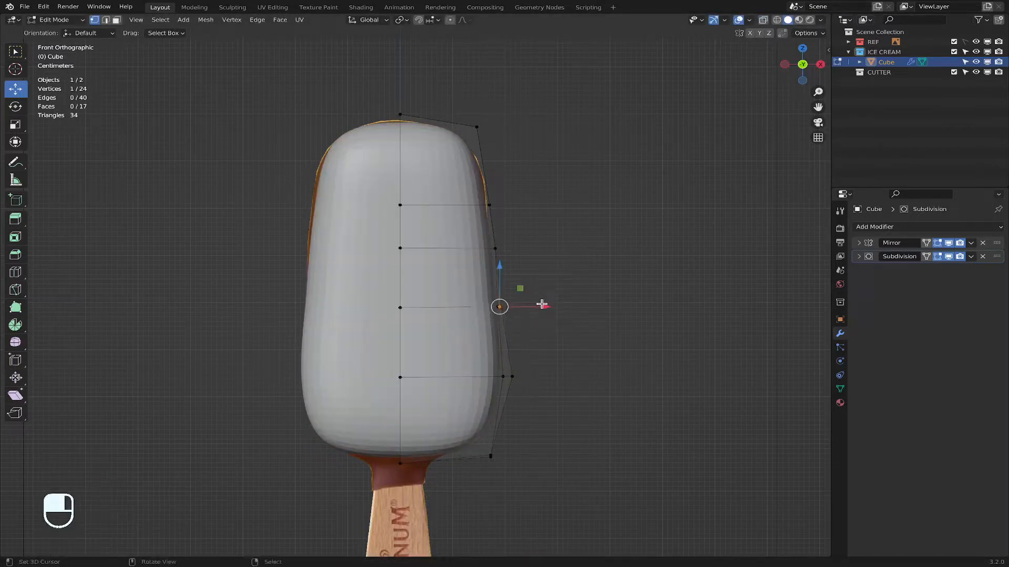
{"action": "key", "text": "g"}
{"action": "key", "text": "x"}
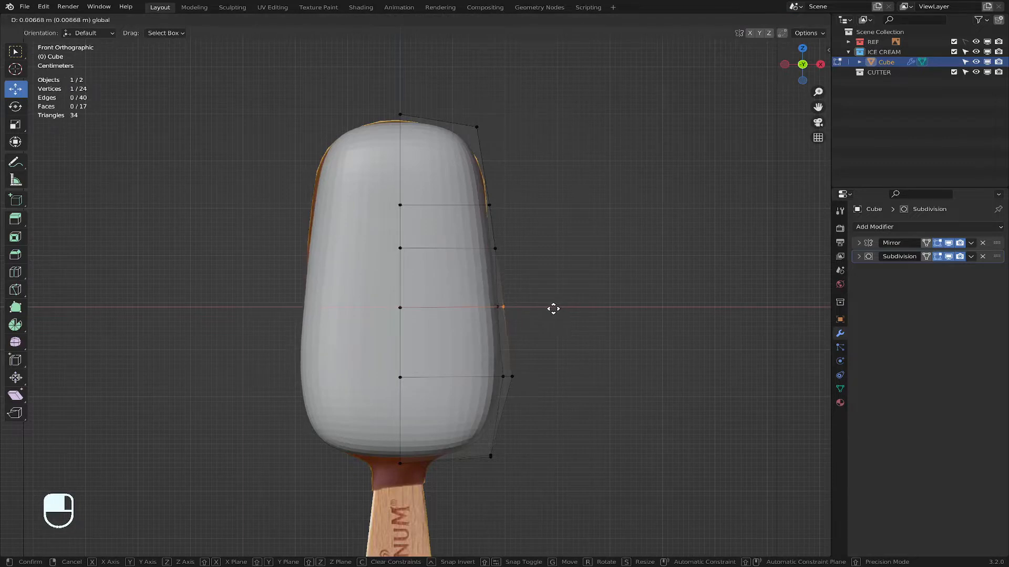
{"action": "left_click", "coordinate": [554, 309]}
{"action": "key", "text": "super+z"}
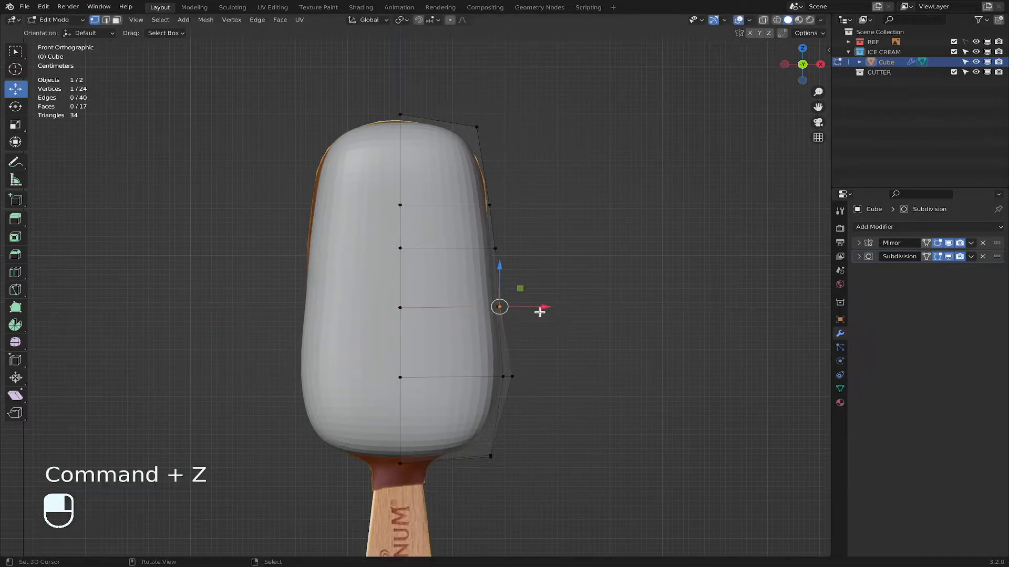
Step: Move both outer vertices of the fourth row about 0.008 m outward along X
{"action": "left_click", "coordinate": [763, 19]}
{"action": "key", "text": "super+z"}
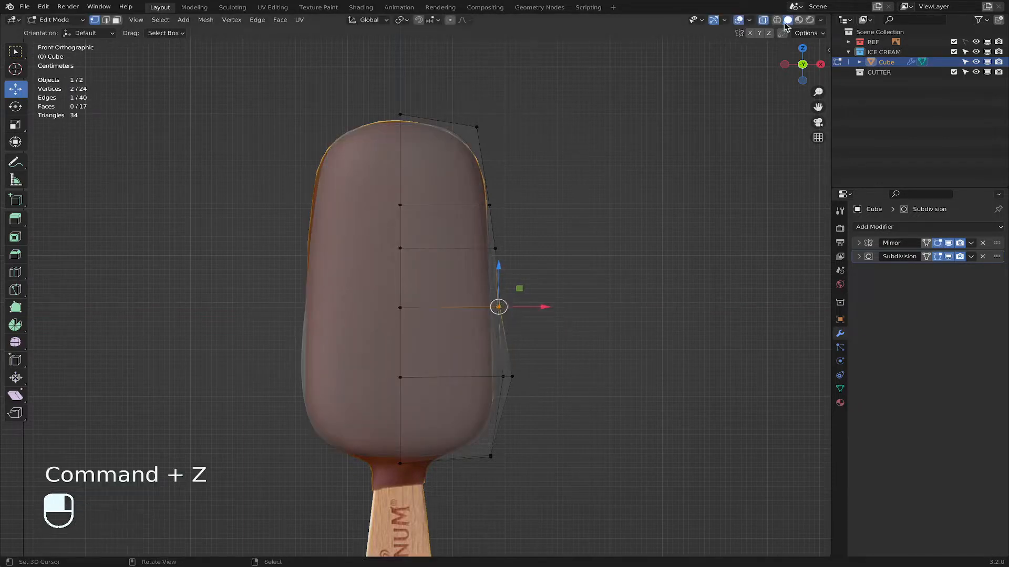
{"action": "left_click", "coordinate": [763, 20]}
{"action": "key", "text": "g"}
{"action": "key", "text": "x"}
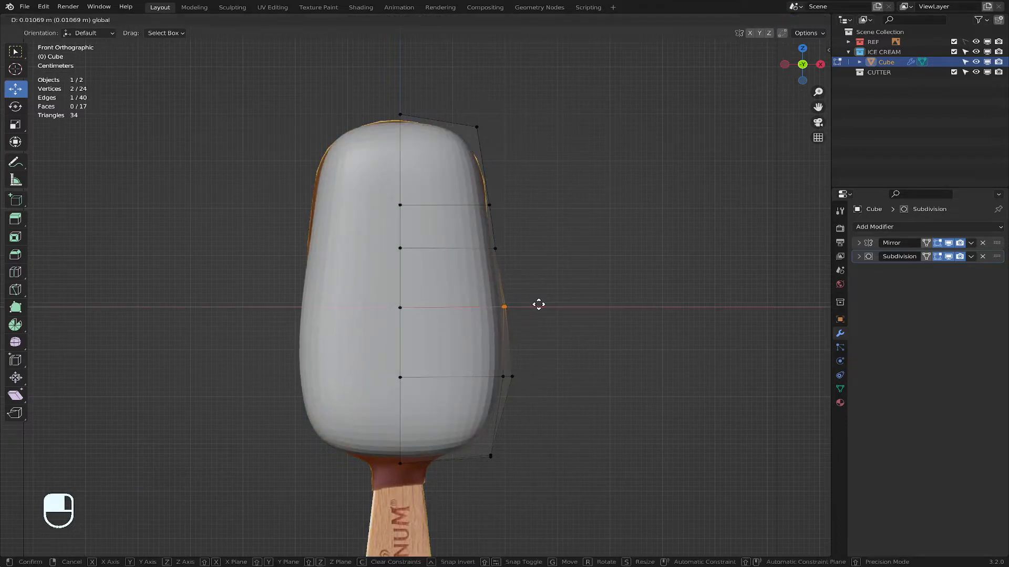
{"action": "left_click", "coordinate": [538, 305]}
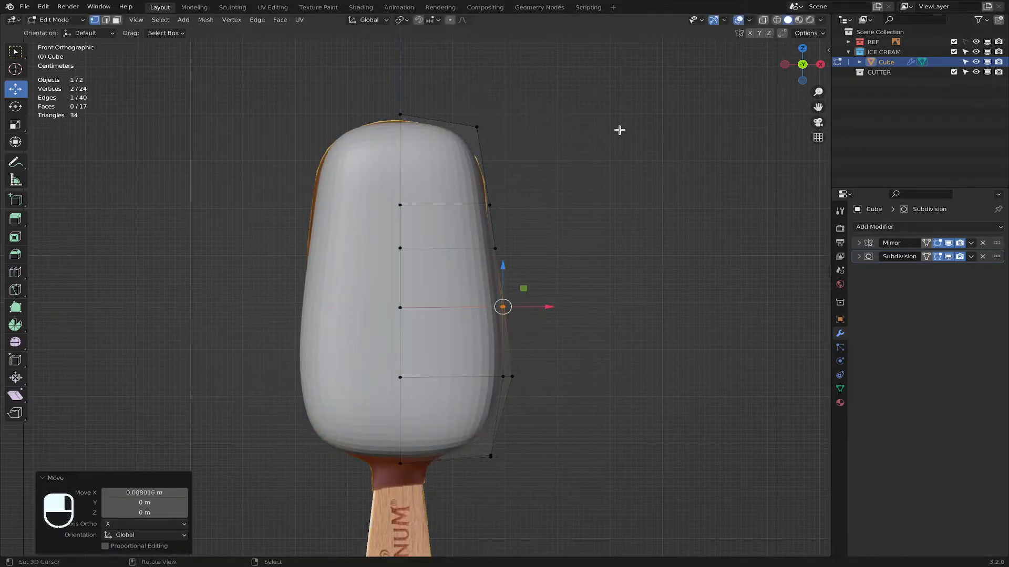
Step: Move the second row's outer vertices slightly outward along X and inspect the solid body with X-ray off
{"action": "left_click", "coordinate": [763, 21]}
{"action": "left_click_drag", "start_coordinate": [471, 194], "coordinate": [541, 204]}
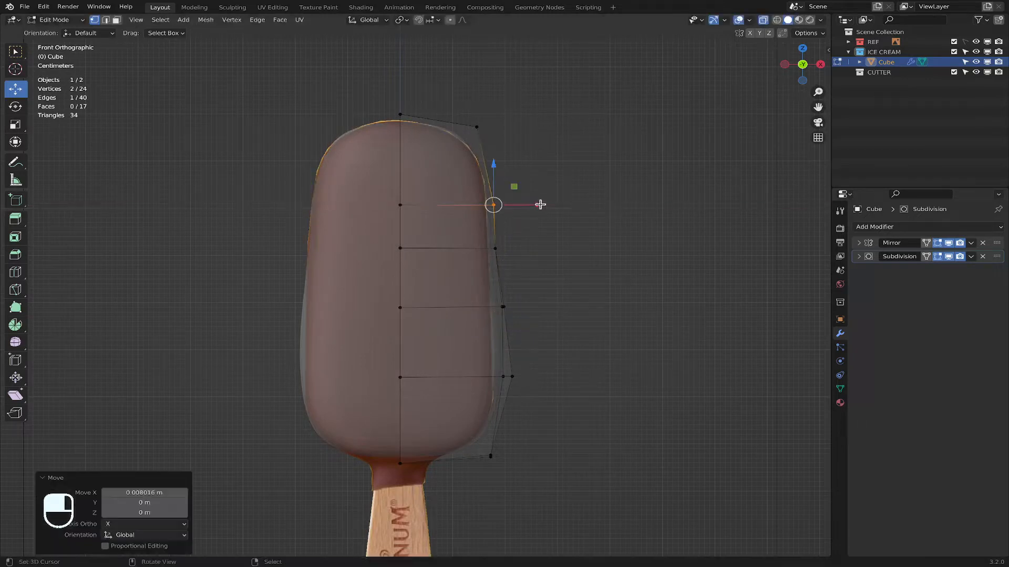
{"action": "left_click", "coordinate": [765, 20]}
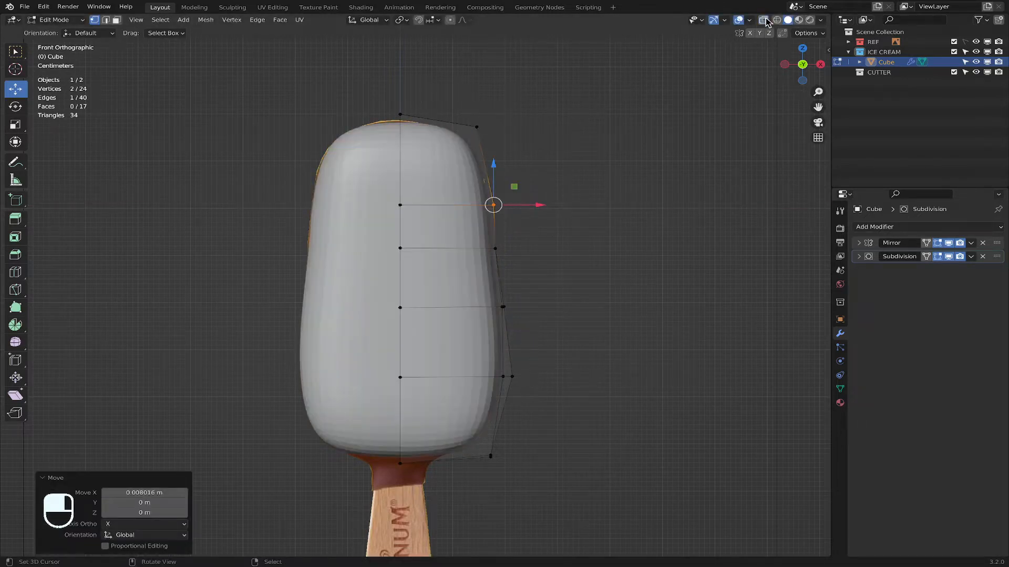
{"action": "middle_click_drag", "start_coordinate": [348, 300], "coordinate": [825, 314]}
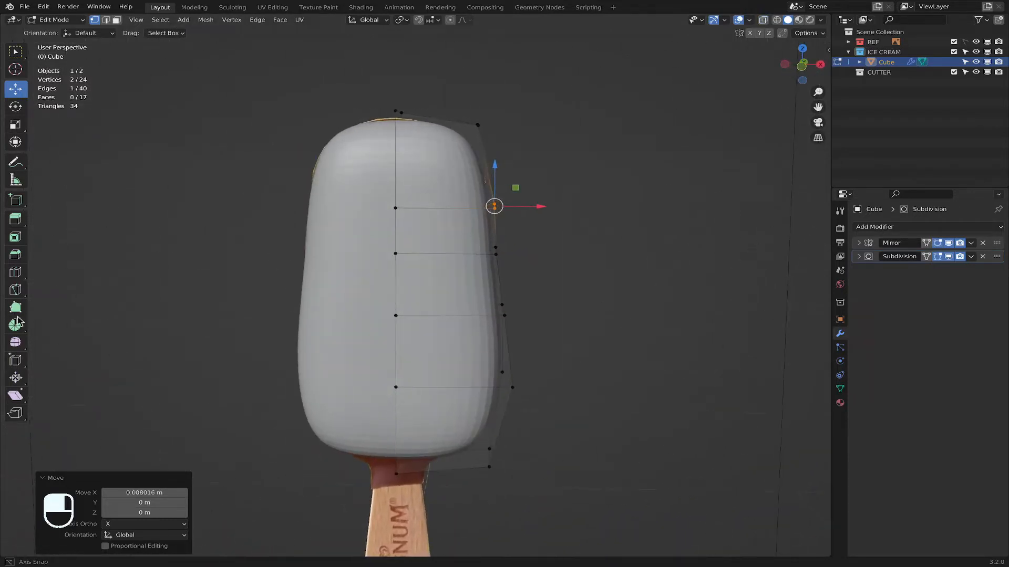
{"action": "left_click", "coordinate": [802, 65]}
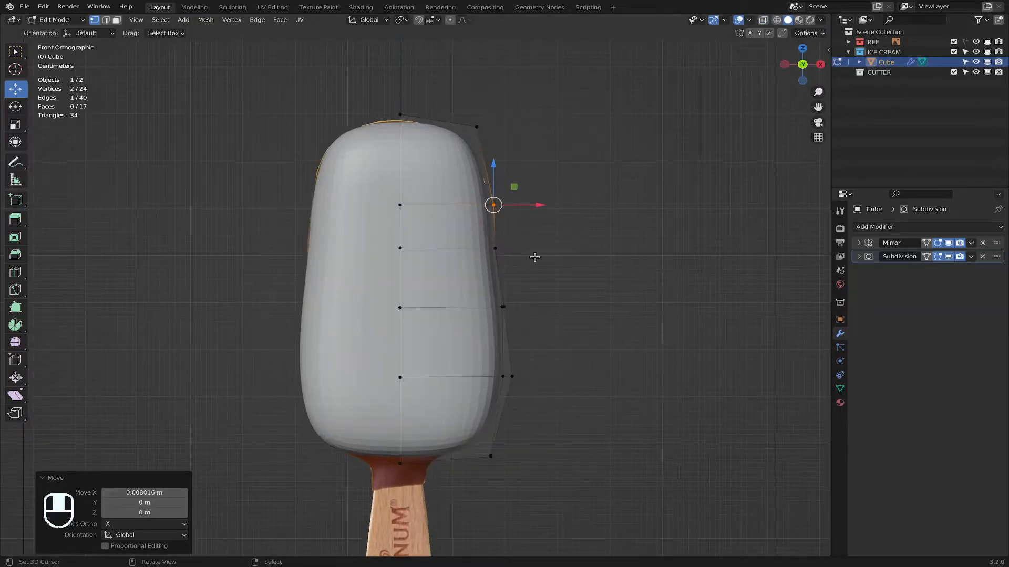
Step: With X-ray on, select the third row's outer vertices and move them about 0.003 m outward and slightly down
{"action": "left_click", "coordinate": [762, 19]}
{"action": "left_click", "coordinate": [531, 266]}
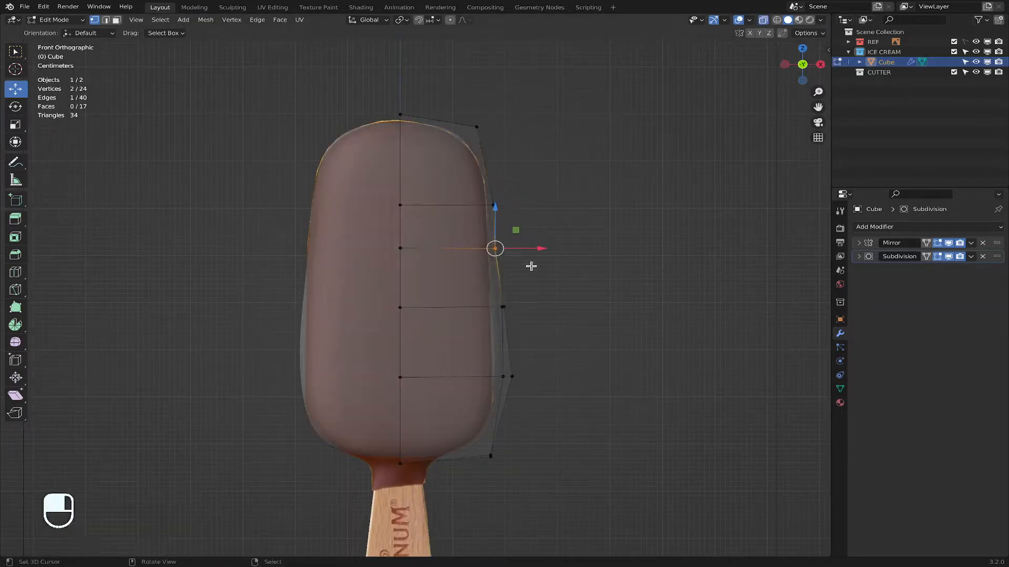
{"action": "key", "text": "g"}
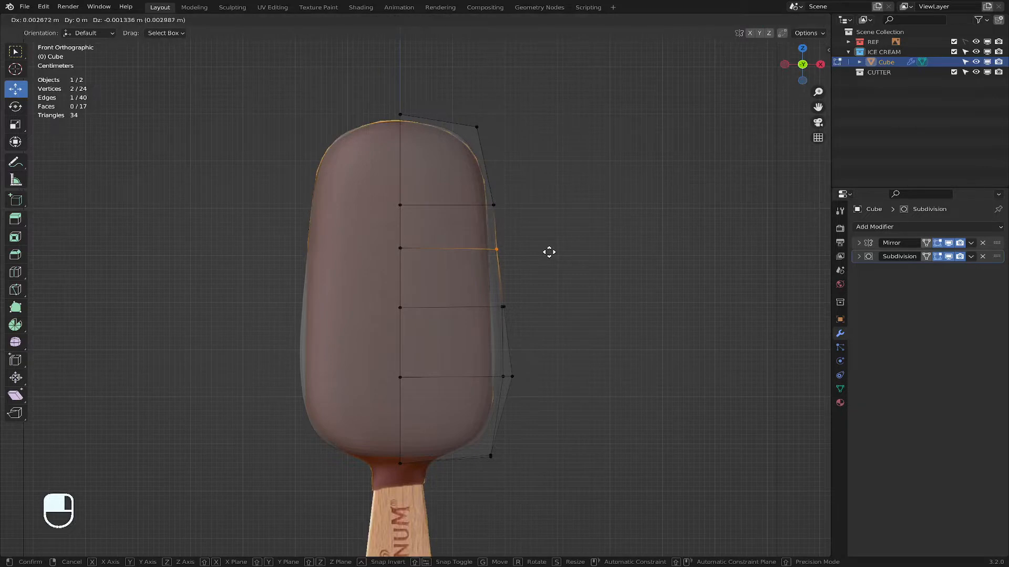
{"action": "left_click", "coordinate": [549, 253]}
Step: Move the fourth row's outer vertices about 0.008 m inward along X
{"action": "left_click_drag", "start_coordinate": [487, 300], "coordinate": [552, 323]}
{"action": "key", "text": "g"}
{"action": "key", "text": "x"}
{"action": "left_click", "coordinate": [553, 310]}
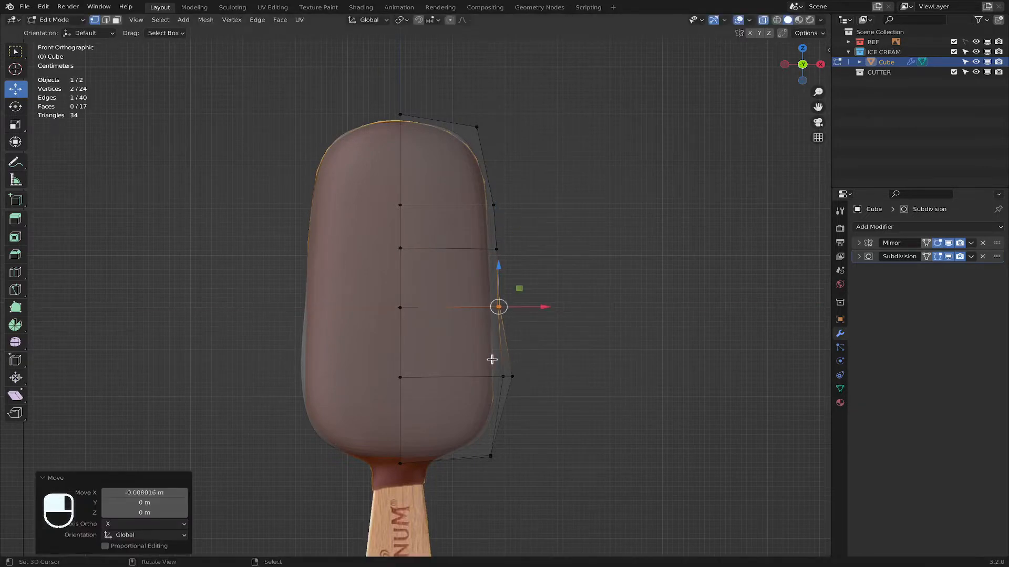
Step: Move the fifth row's outer vertices about 0.008 m inward along X and turn X-ray off
{"action": "left_click_drag", "start_coordinate": [491, 356], "coordinate": [542, 395]}
{"action": "key", "text": "g"}
{"action": "key", "text": "x"}
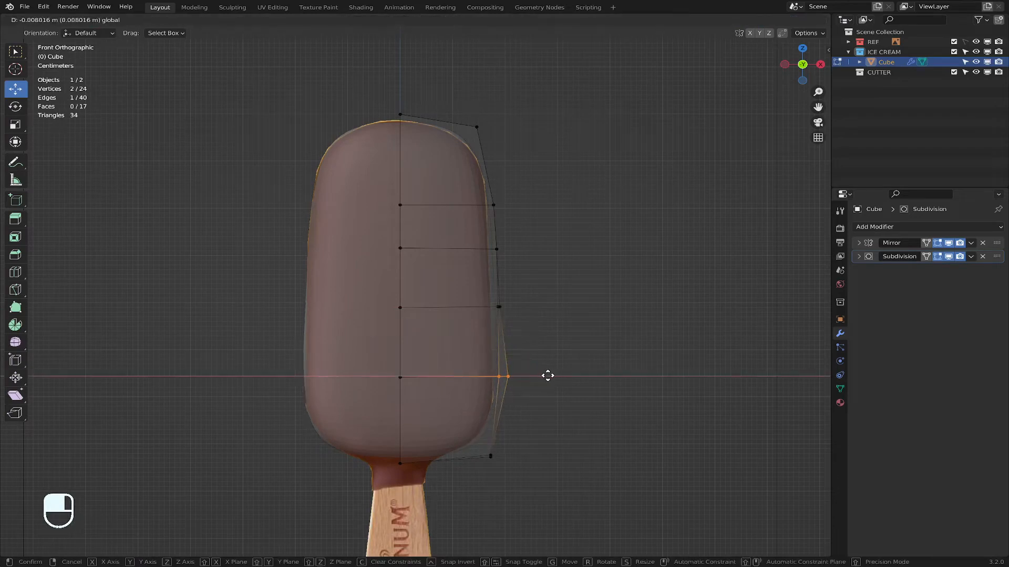
{"action": "left_click", "coordinate": [547, 376]}
{"action": "left_click", "coordinate": [787, 20]}
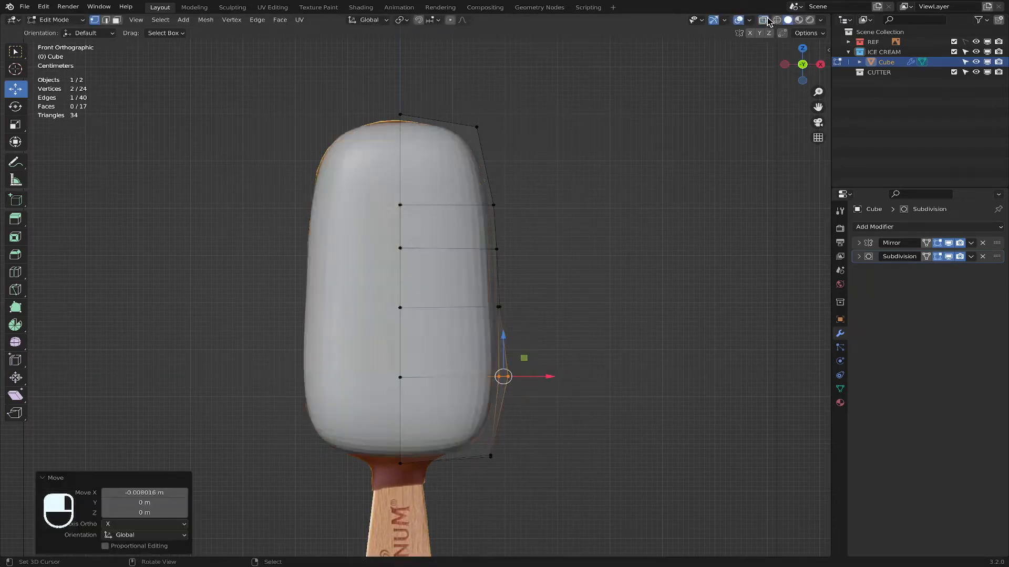
Step: Return to Object Mode and apply Shade Smooth to the chocolate body
{"action": "left_click", "coordinate": [39, 20]}
{"action": "left_click", "coordinate": [52, 30]}
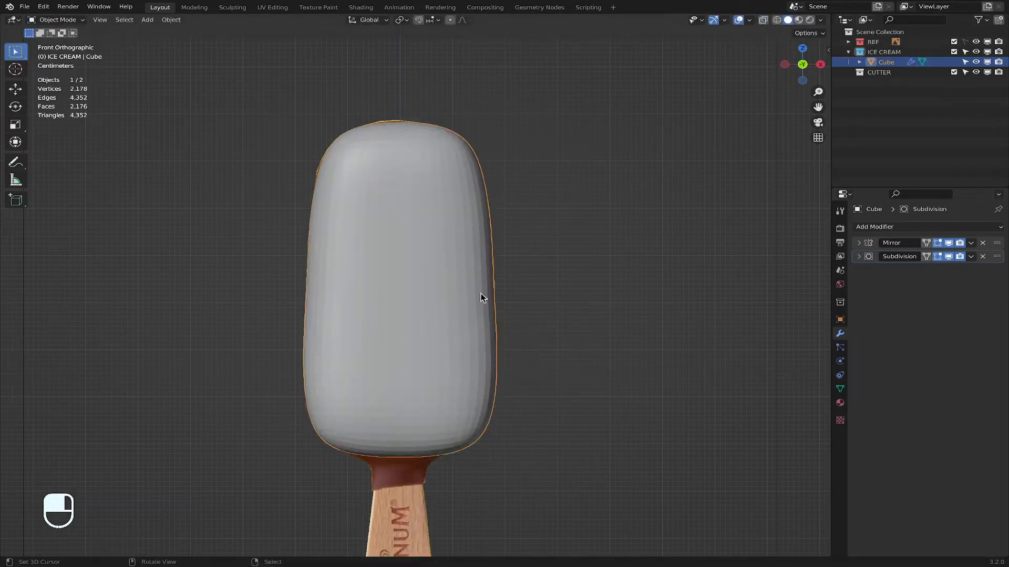
{"action": "key", "text": "space"}
{"action": "type", "text": "shade"}
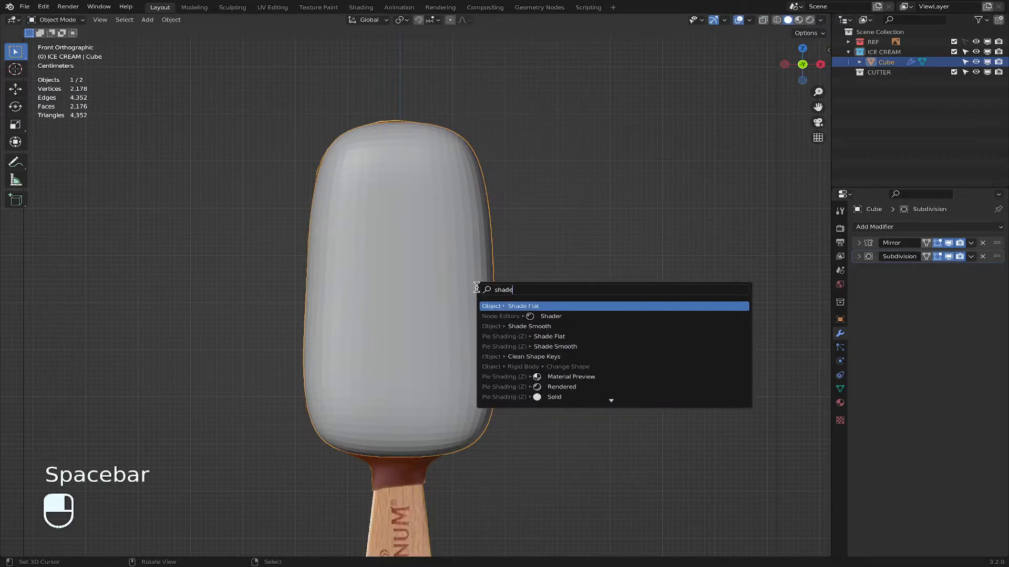
{"action": "left_click", "coordinate": [543, 327]}
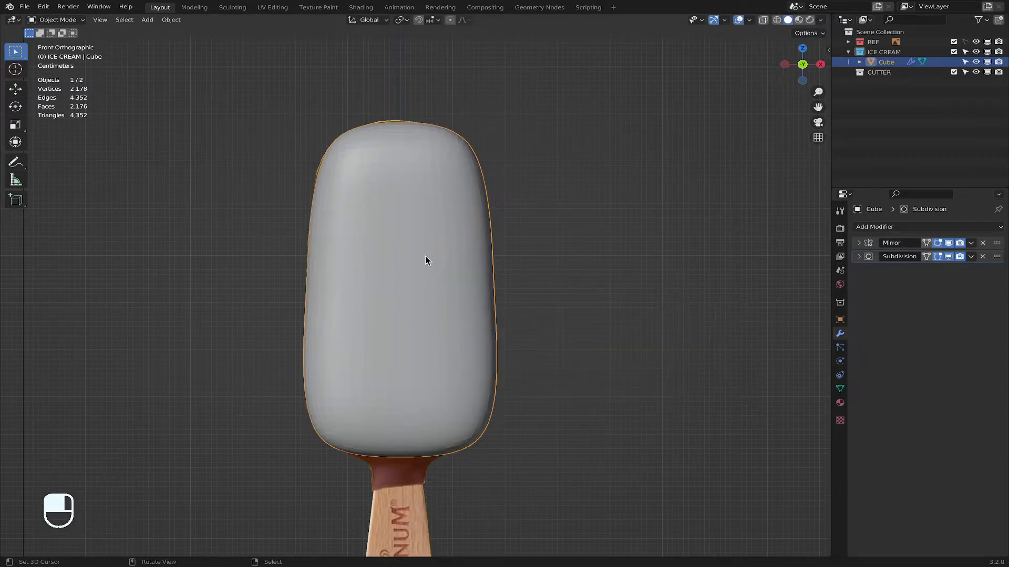
Step: Rename the body object OUTTER, and duplicate it in place with the copy named INNER
{"action": "double_click", "coordinate": [894, 62]}
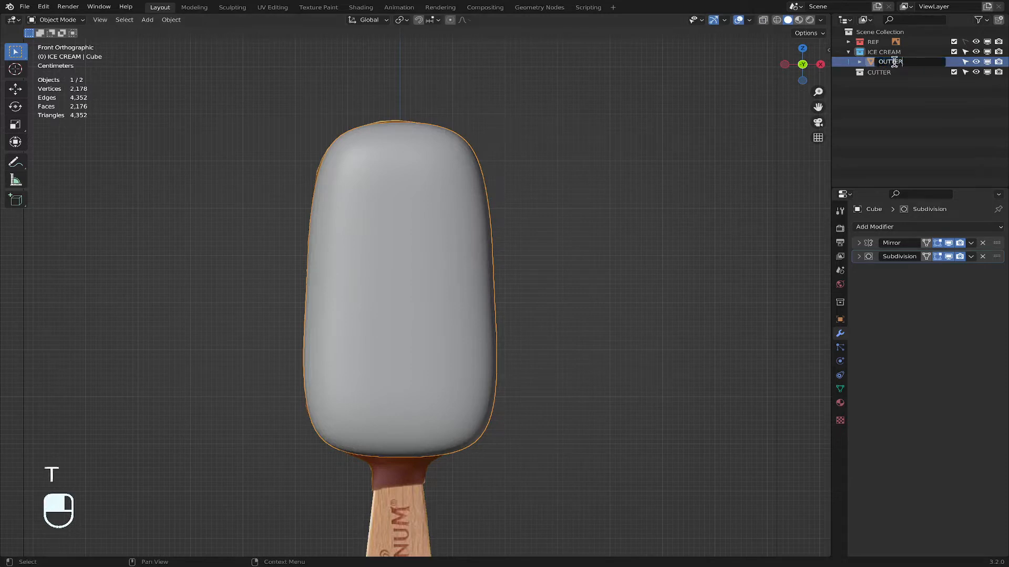
{"action": "key", "text": "Return"}
{"action": "key", "text": "shift+d"}
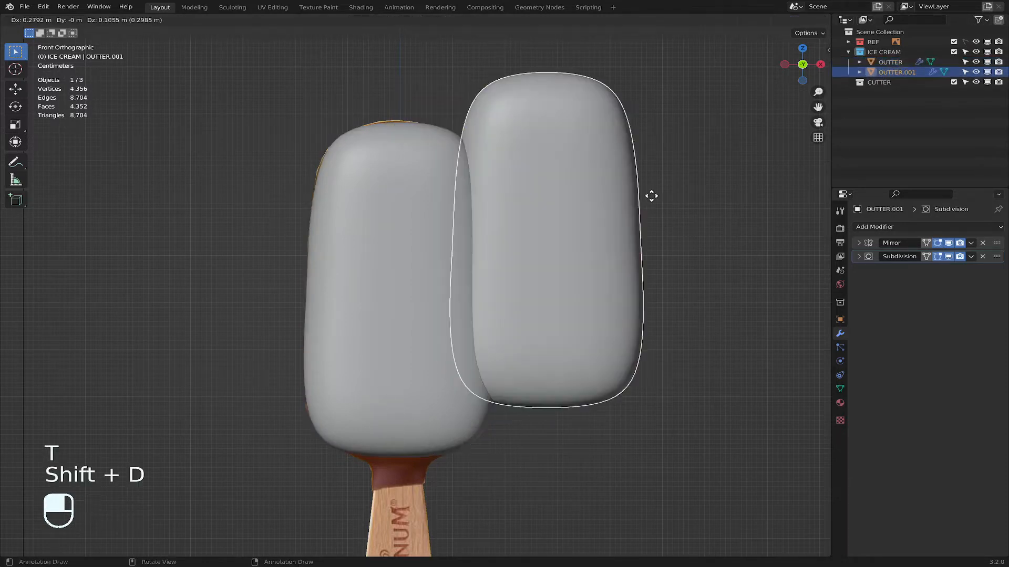
{"action": "right_click", "coordinate": [651, 196]}
{"action": "double_click", "coordinate": [915, 71]}
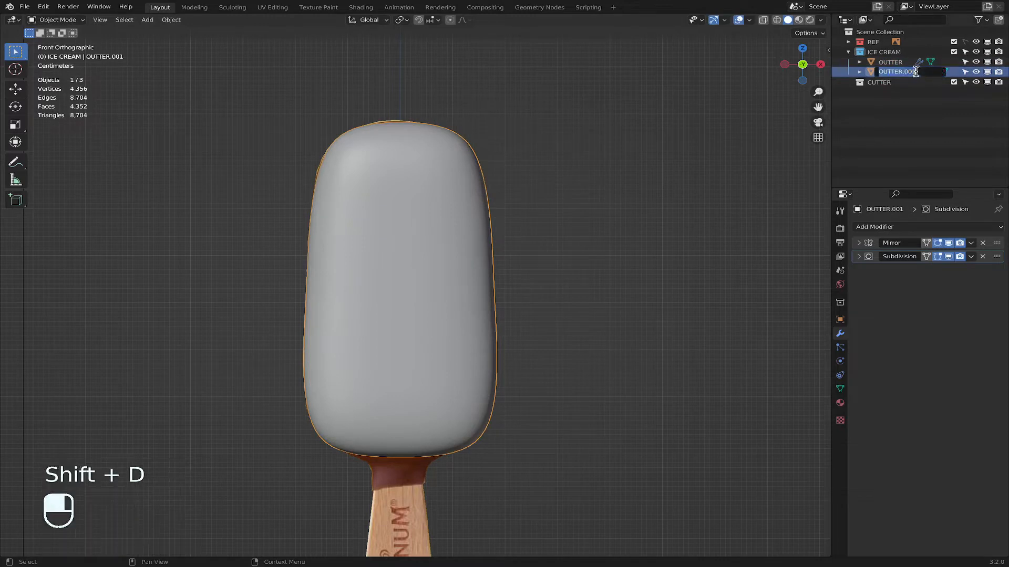
{"action": "type", "text": "INNER"}
{"action": "key", "text": "Return"}
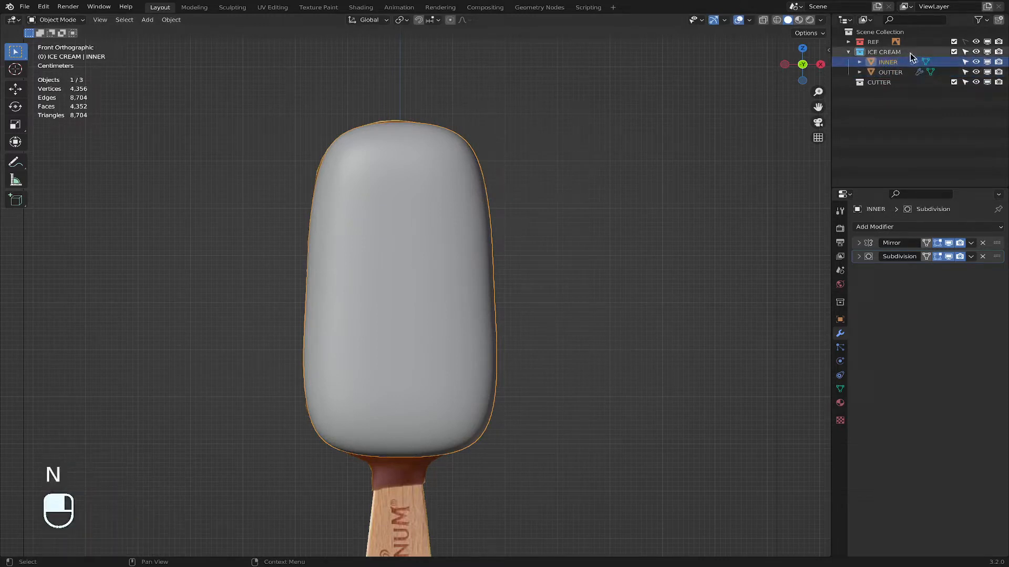
{"action": "left_click", "coordinate": [910, 52]}
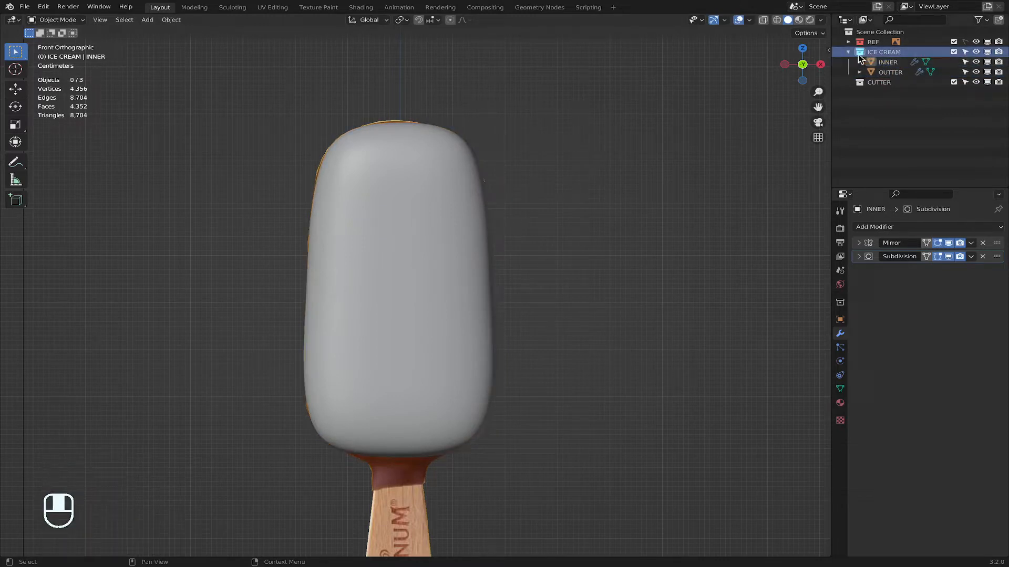
{"action": "left_click", "coordinate": [891, 72]}
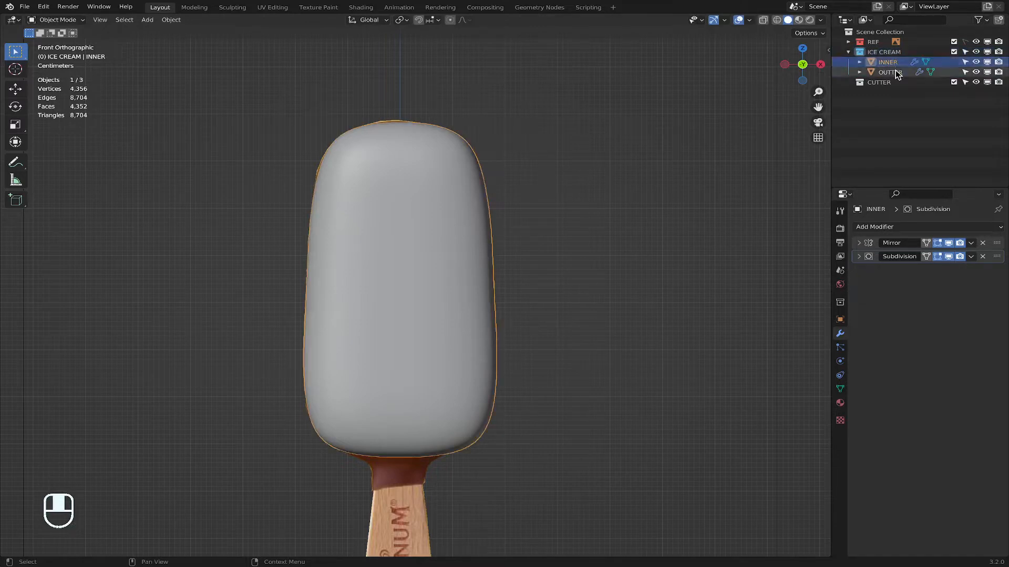
{"action": "left_click", "coordinate": [848, 52]}
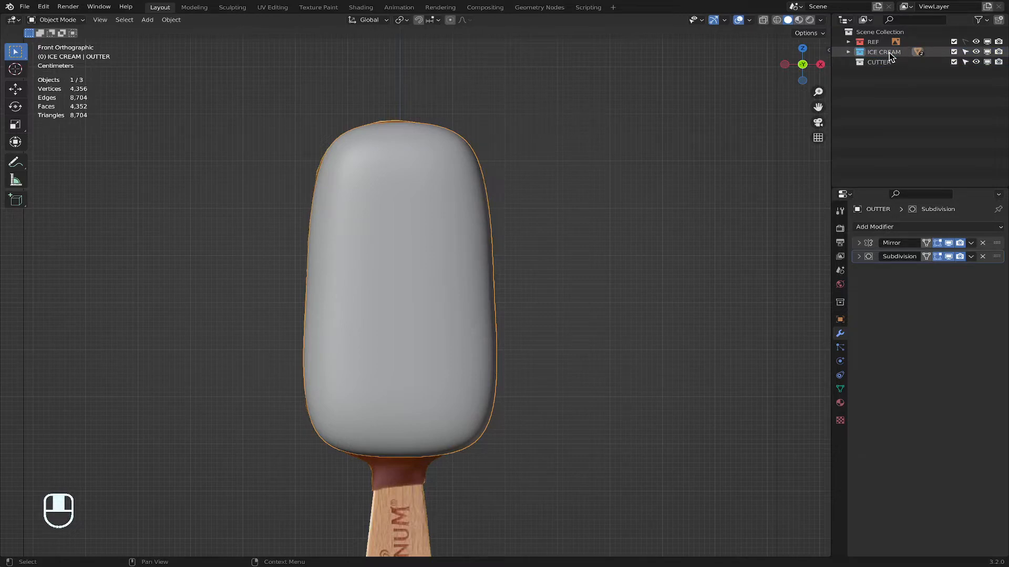
{"action": "middle_click_drag", "start_coordinate": [647, 231], "coordinate": [632, 204], "text": "shift"}
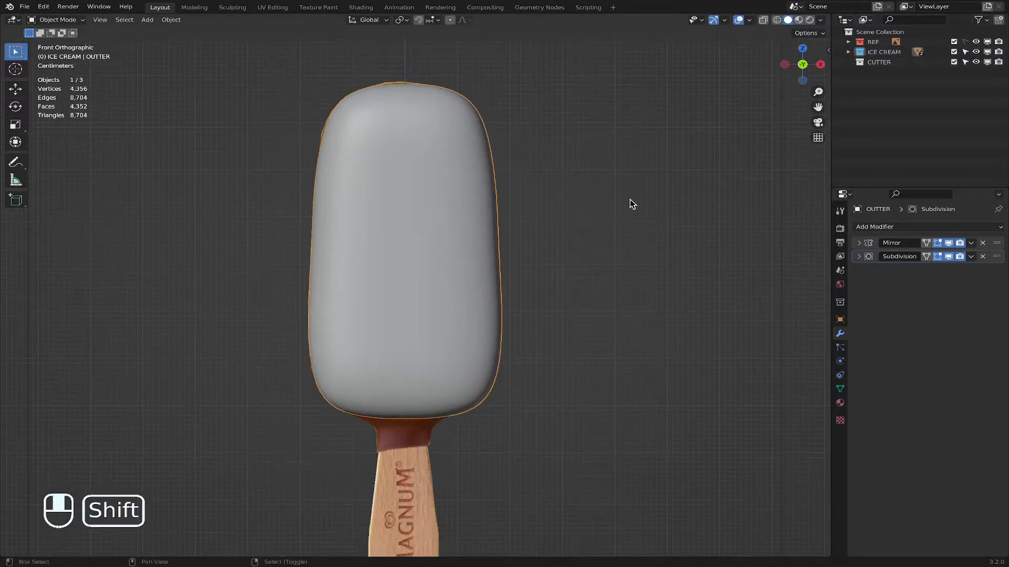
{"action": "scroll", "coordinate": [632, 204], "scroll_direction": "down", "scroll_amount": 3}
{"action": "scroll", "coordinate": [619, 218], "scroll_direction": "up", "scroll_amount": 2}
{"action": "left_click", "coordinate": [893, 62]}
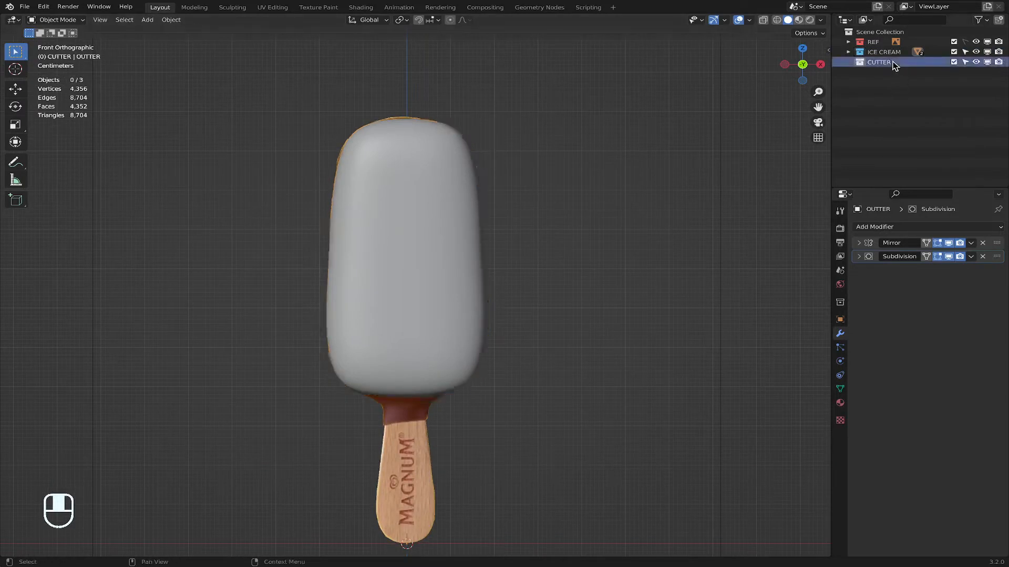
{"action": "middle_click_drag", "start_coordinate": [439, 383], "coordinate": [439, 342], "text": "shift"}
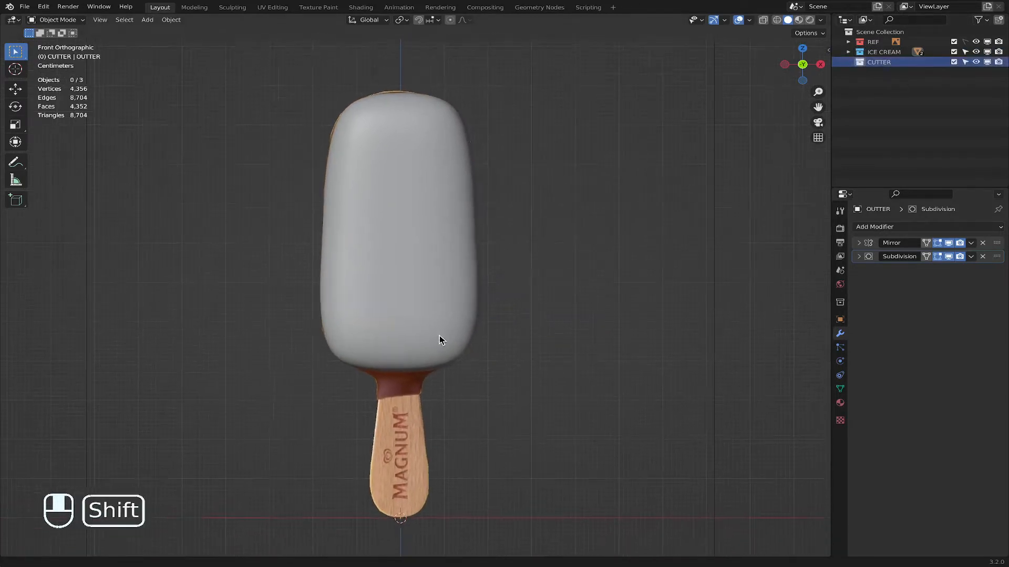
{"action": "left_click", "coordinate": [885, 52]}
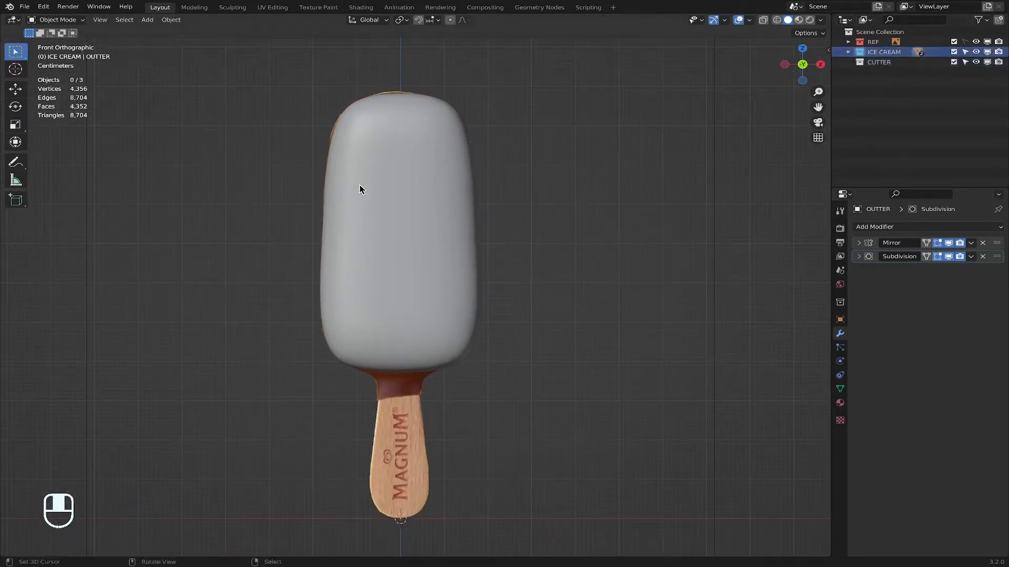
Step: Add a Solidify modifier to the OUTTER body and set its thickness to 0.02 m
{"action": "left_click", "coordinate": [392, 174]}
{"action": "left_click", "coordinate": [875, 227]}
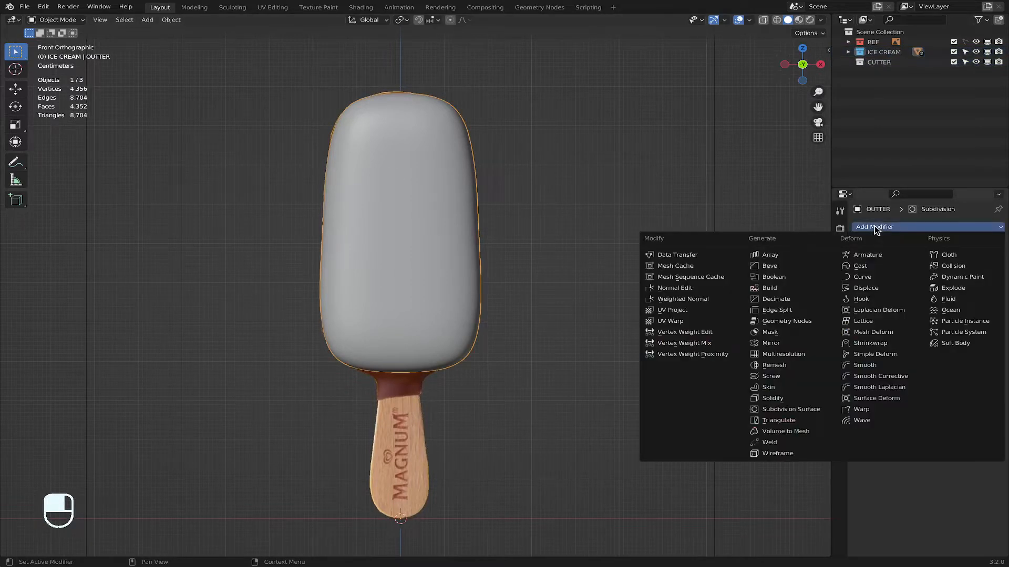
{"action": "left_click", "coordinate": [804, 398]}
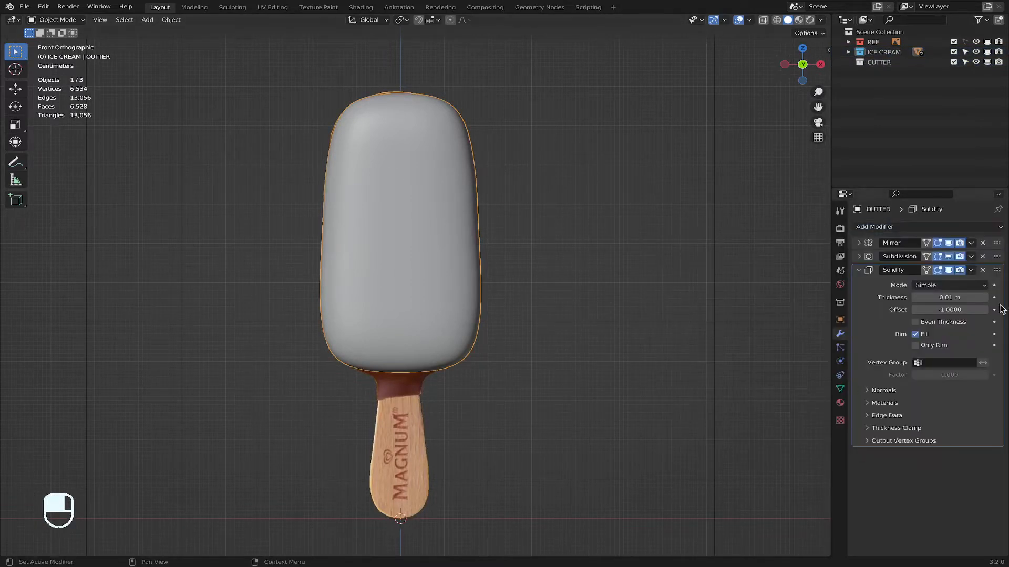
{"action": "left_click", "coordinate": [984, 298]}
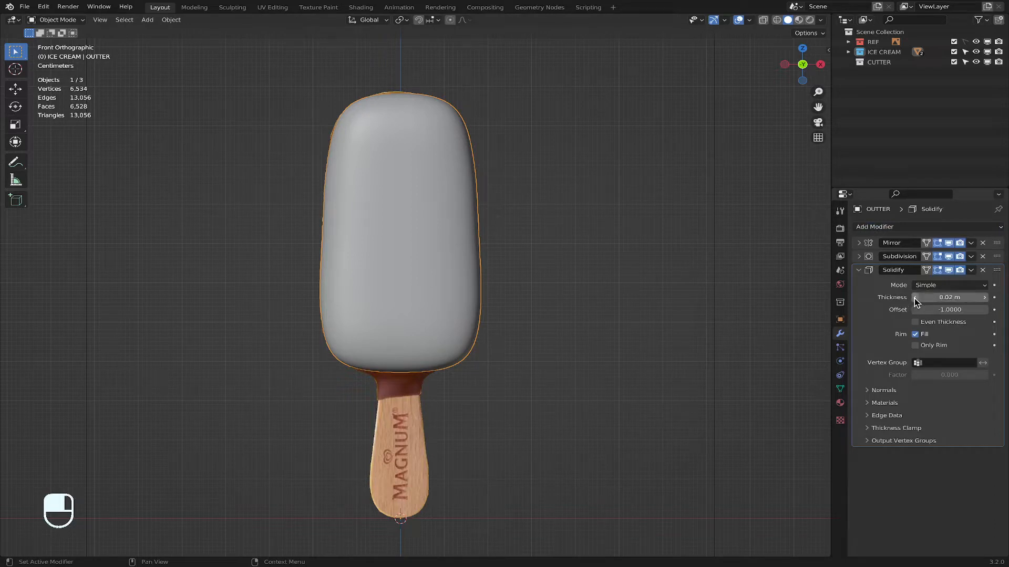
{"action": "left_click", "coordinate": [859, 271]}
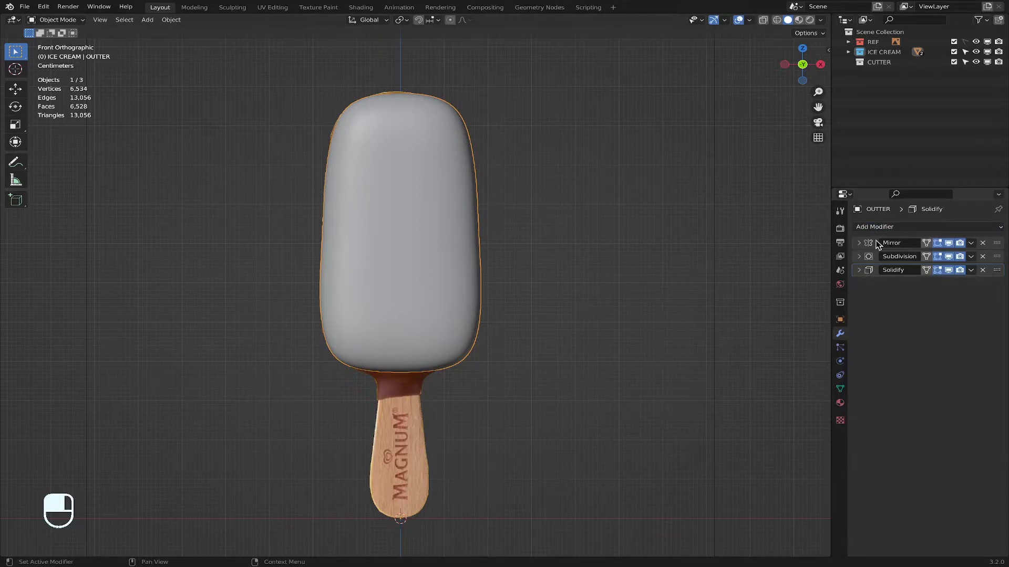
Step: Add a Boolean modifier set to Difference to OUTTER and expand the ICE CREAM collection
{"action": "left_click", "coordinate": [887, 228]}
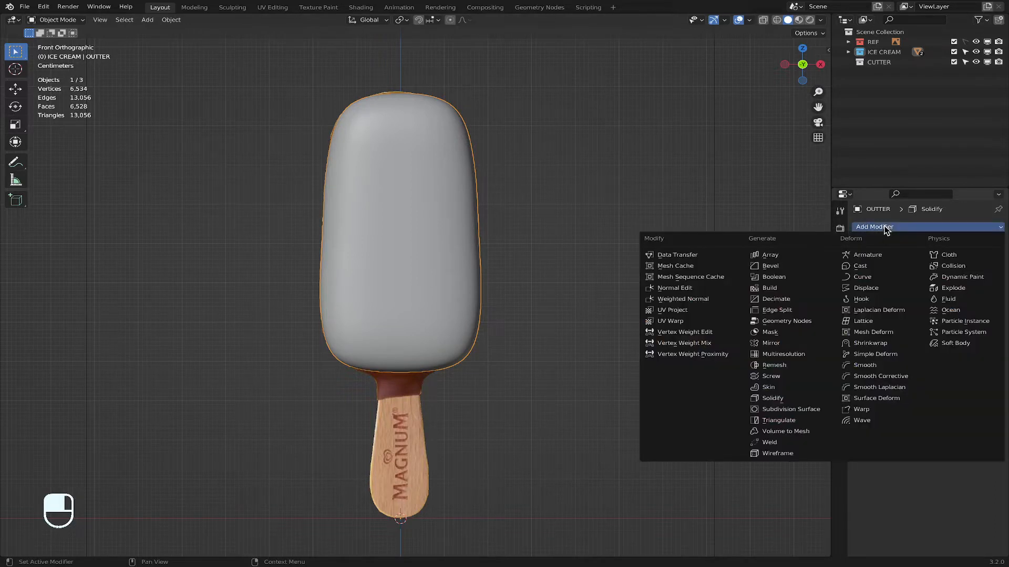
{"action": "left_click", "coordinate": [789, 277]}
{"action": "left_click", "coordinate": [848, 52]}
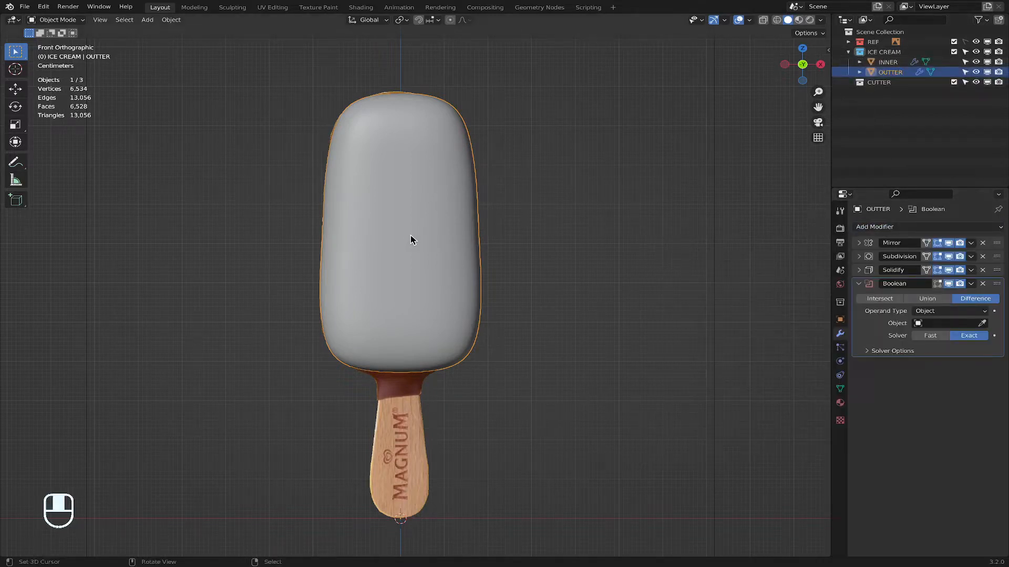
{"action": "left_click", "coordinate": [859, 284]}
Step: Make the CUTTER collection active with nothing selected and add a 32-vertex cylinder mesh to it
{"action": "scroll", "coordinate": [477, 349], "scroll_direction": "up", "scroll_amount": 2}
{"action": "scroll", "coordinate": [484, 383], "scroll_direction": "up", "scroll_amount": 3, "text": "shift"}
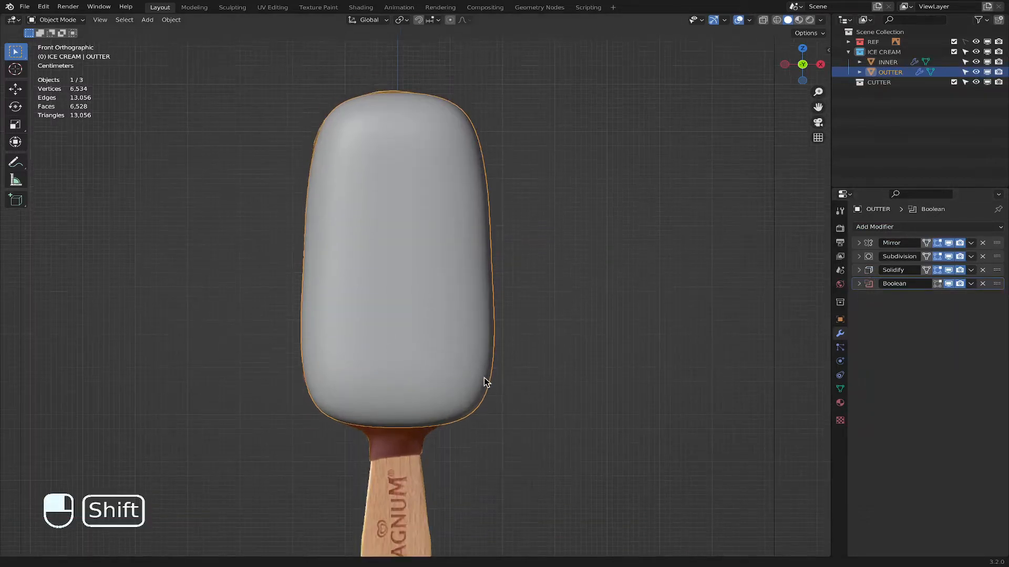
{"action": "scroll", "coordinate": [484, 383], "scroll_direction": "down", "scroll_amount": 3}
{"action": "middle_click_drag", "start_coordinate": [484, 382], "coordinate": [496, 291], "text": "shift"}
{"action": "key", "text": "alt+a"}
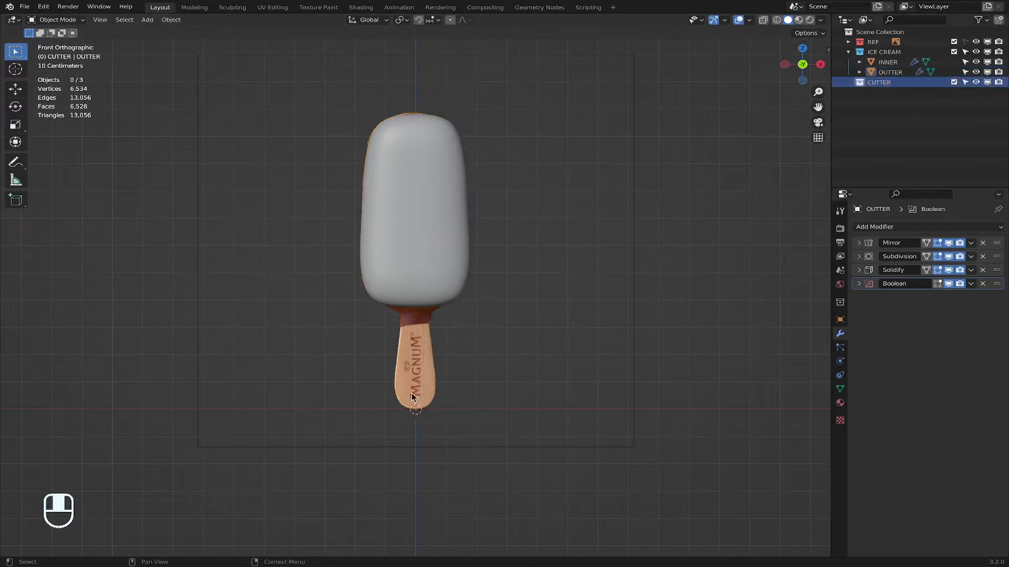
{"action": "key", "text": "shift+a"}
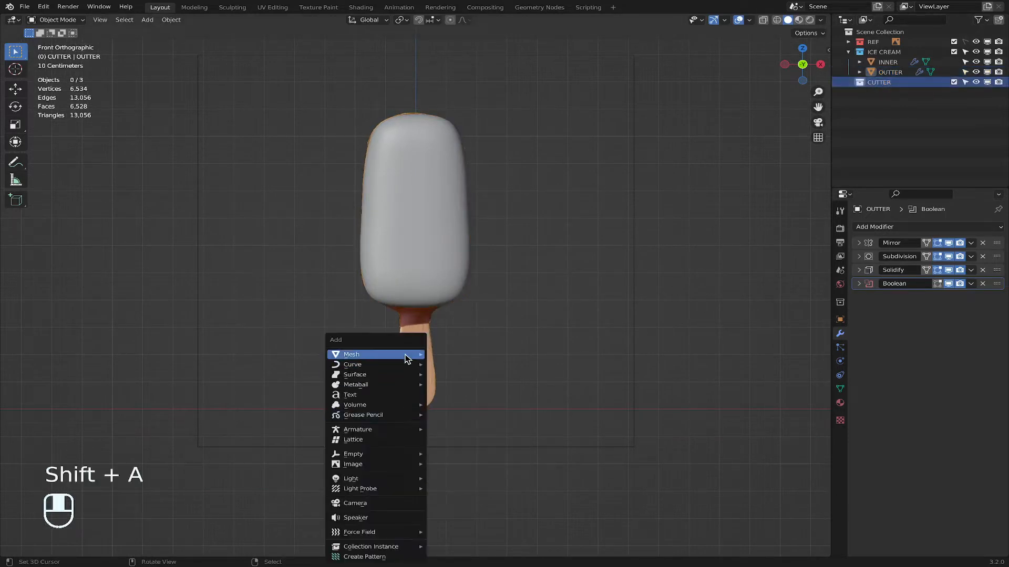
{"action": "mouse_move", "coordinate": [407, 354]}
{"action": "left_click", "coordinate": [480, 186]}
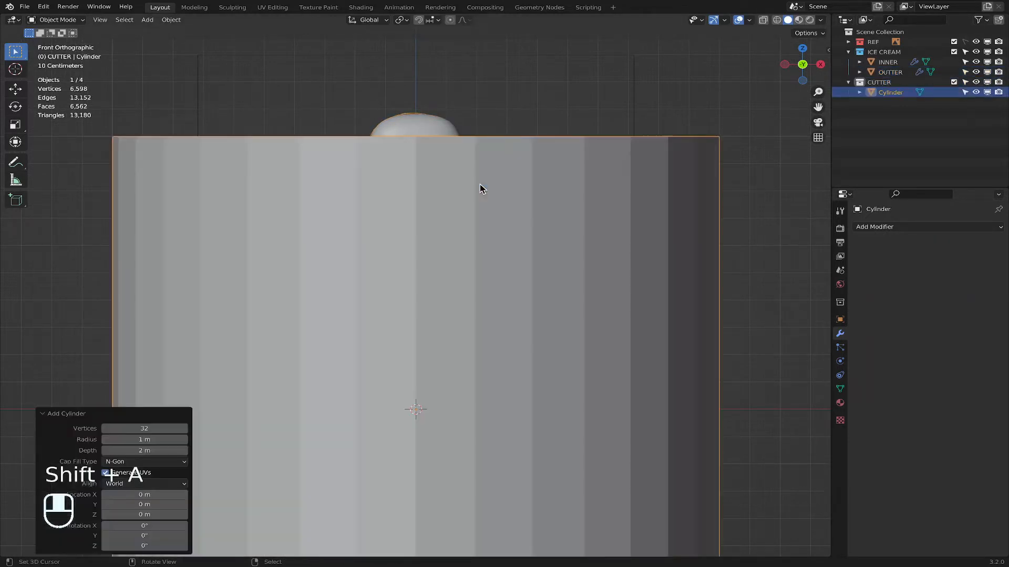
Step: Enter Edit Mode on the cylinder and rotate its whole mesh 90° around the X axis
{"action": "left_click", "coordinate": [51, 20]}
{"action": "left_click", "coordinate": [59, 42]}
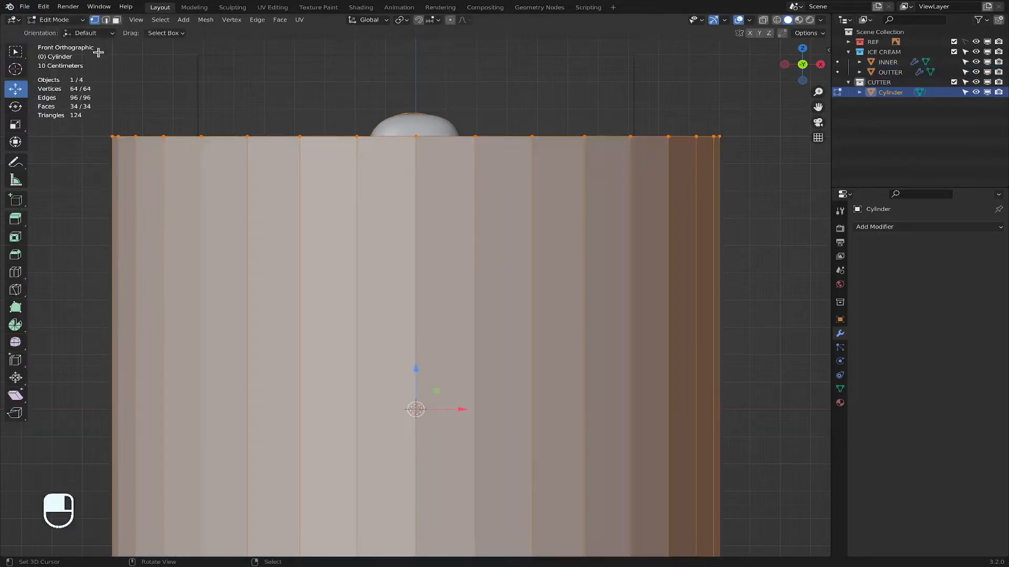
{"action": "key", "text": "r"}
{"action": "key", "text": "x"}
{"action": "key", "text": "9"}
{"action": "key", "text": "0"}
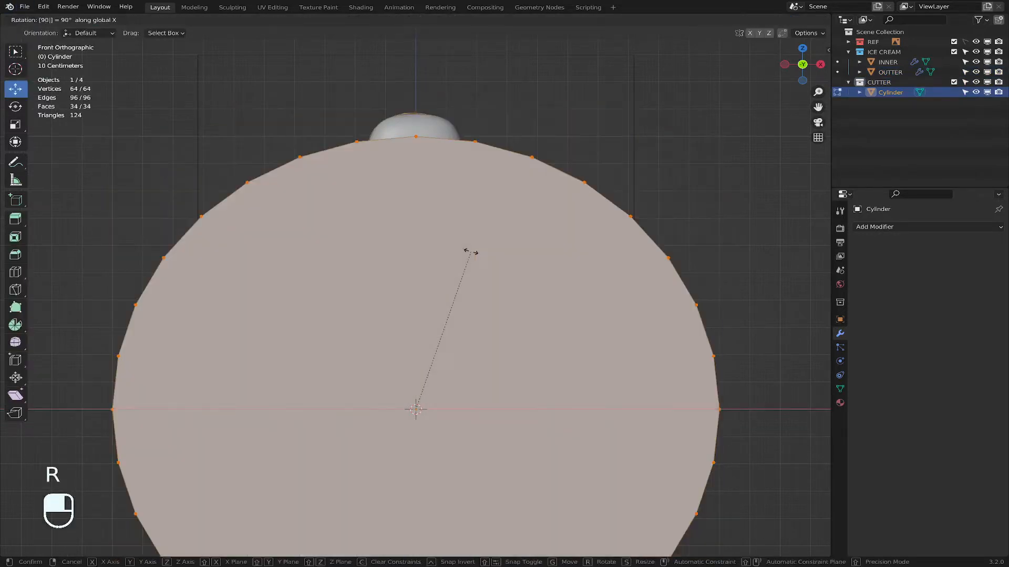
{"action": "key", "text": "Return"}
Step: Scale the cylinder mesh to 0.211 and move it up along Z over the upper end of the ice cream
{"action": "key", "text": "s"}
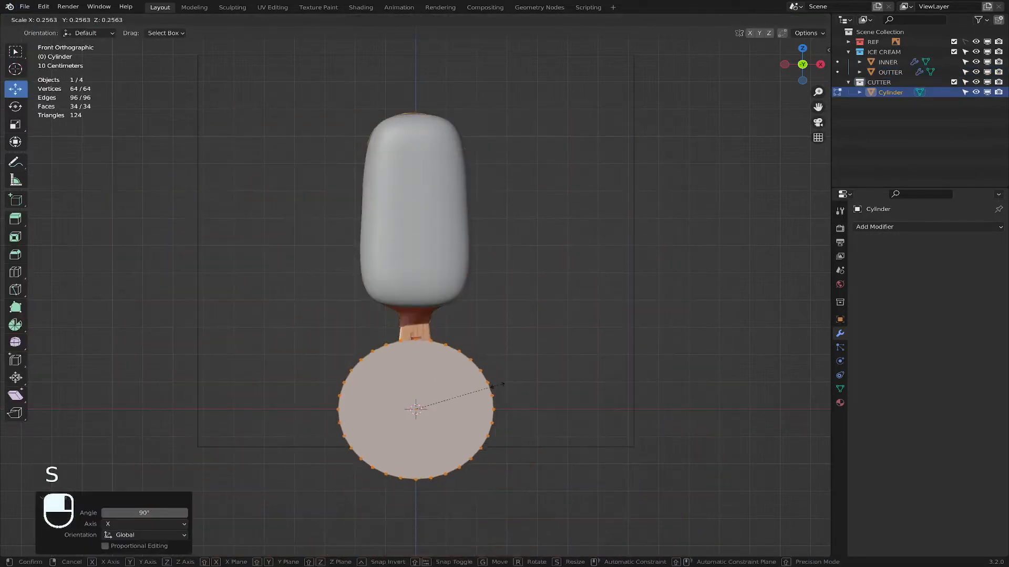
{"action": "left_click", "coordinate": [484, 392]}
{"action": "key", "text": "g"}
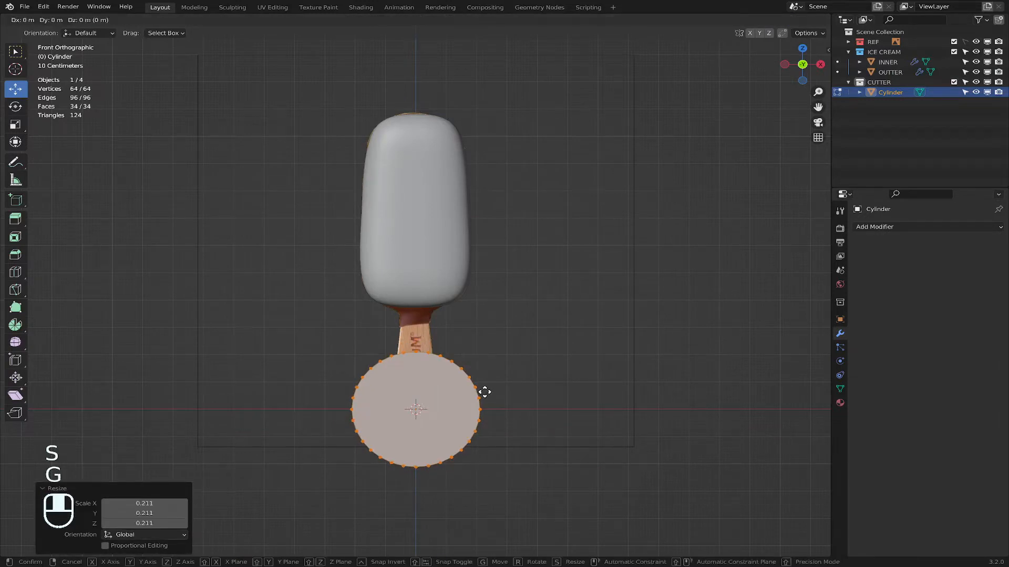
{"action": "key", "text": "z"}
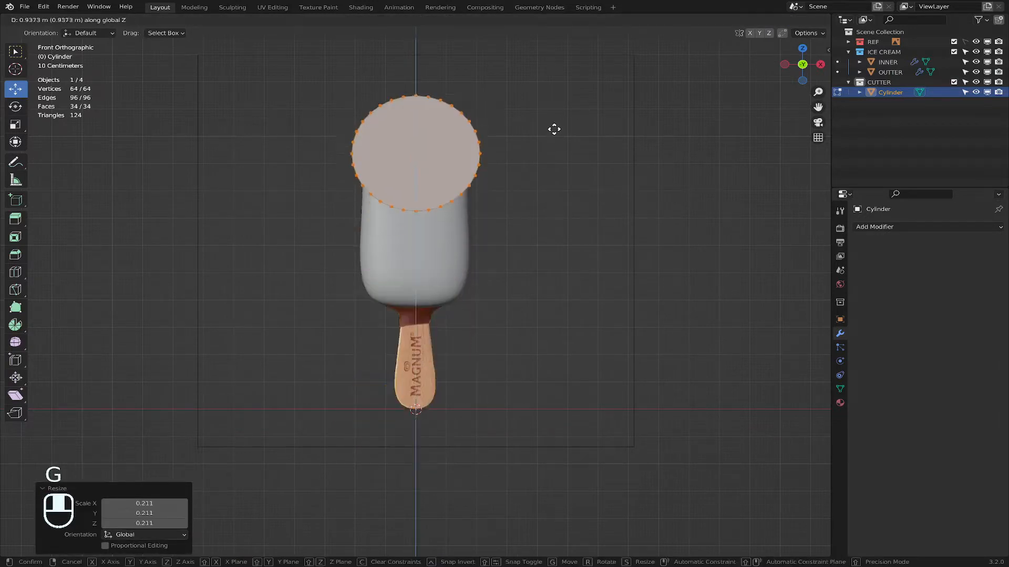
{"action": "left_click", "coordinate": [556, 112]}
{"action": "scroll", "coordinate": [480, 310], "scroll_direction": "up", "scroll_amount": 4}
{"action": "scroll", "coordinate": [478, 307], "scroll_direction": "up", "scroll_amount": 4, "text": "shift"}
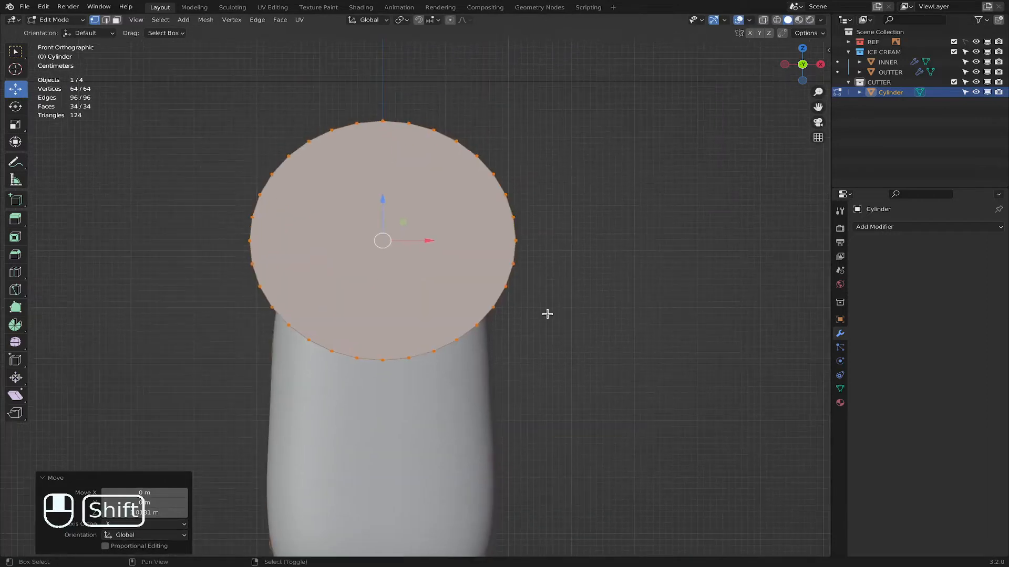
Step: Scale the cylinder mesh to 0.688 and move it about 0.075 m along X over the ice cream's upper corner
{"action": "key", "text": "s"}
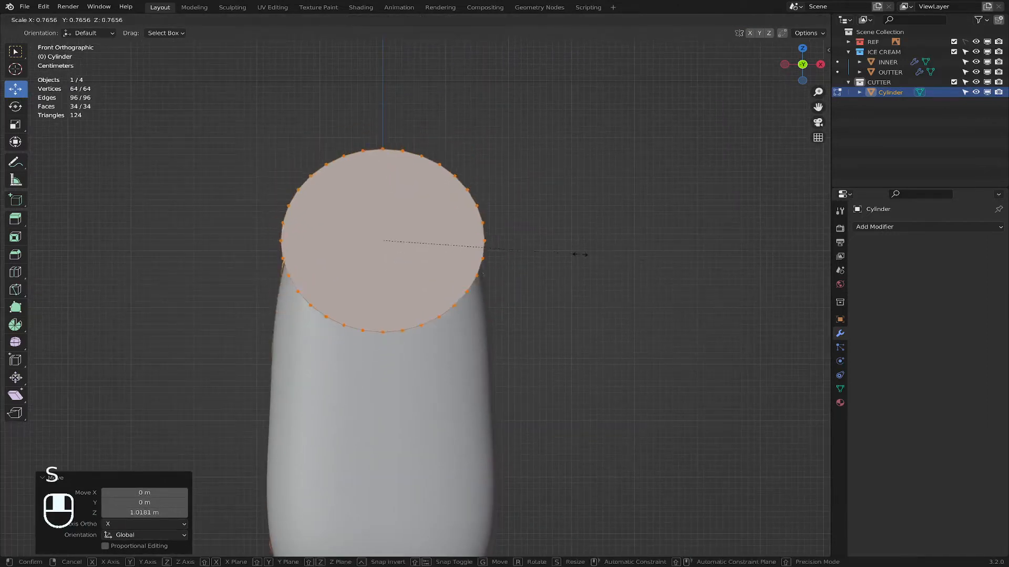
{"action": "left_click", "coordinate": [559, 254]}
{"action": "scroll", "coordinate": [559, 255], "scroll_direction": "down", "scroll_amount": 6}
{"action": "scroll", "coordinate": [559, 256], "scroll_direction": "up", "scroll_amount": 5}
{"action": "key", "text": "g"}
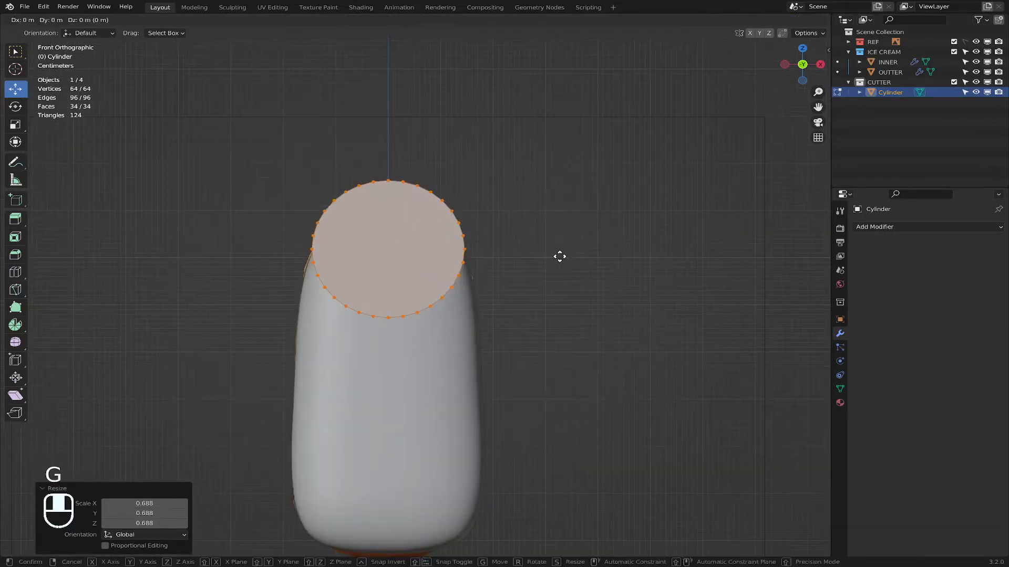
{"action": "key", "text": "x"}
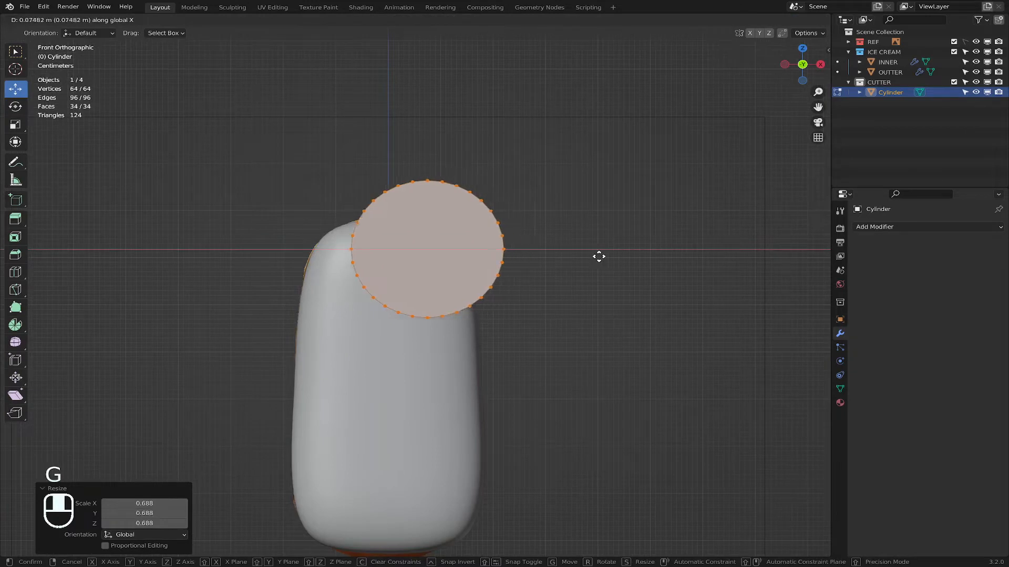
{"action": "left_click", "coordinate": [599, 256]}
{"action": "middle_click_drag", "start_coordinate": [563, 295], "coordinate": [574, 322]}
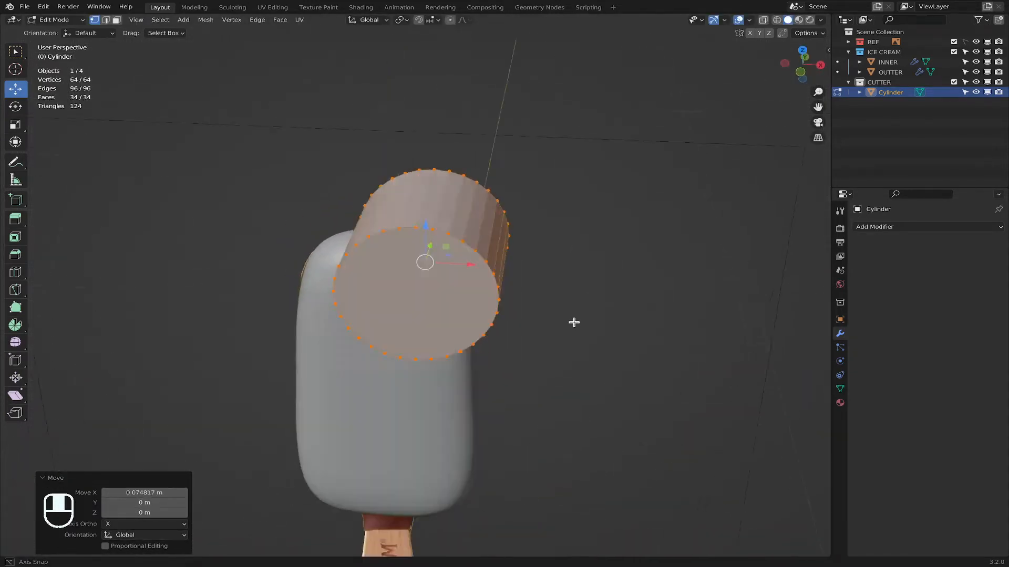
{"action": "left_click", "coordinate": [802, 74]}
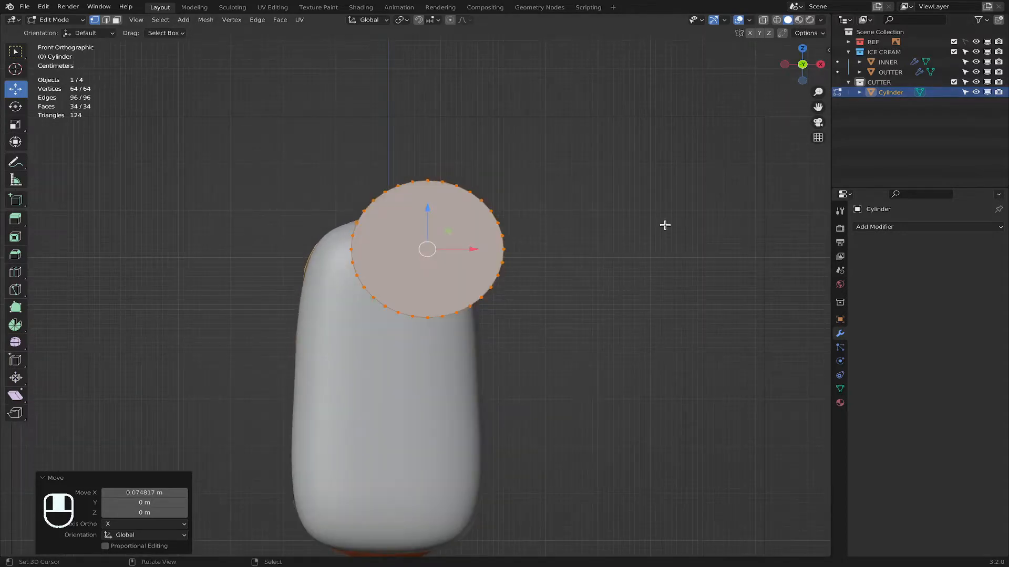
Step: Scale the cylinder mesh down further to 0.902
{"action": "key", "text": "s"}
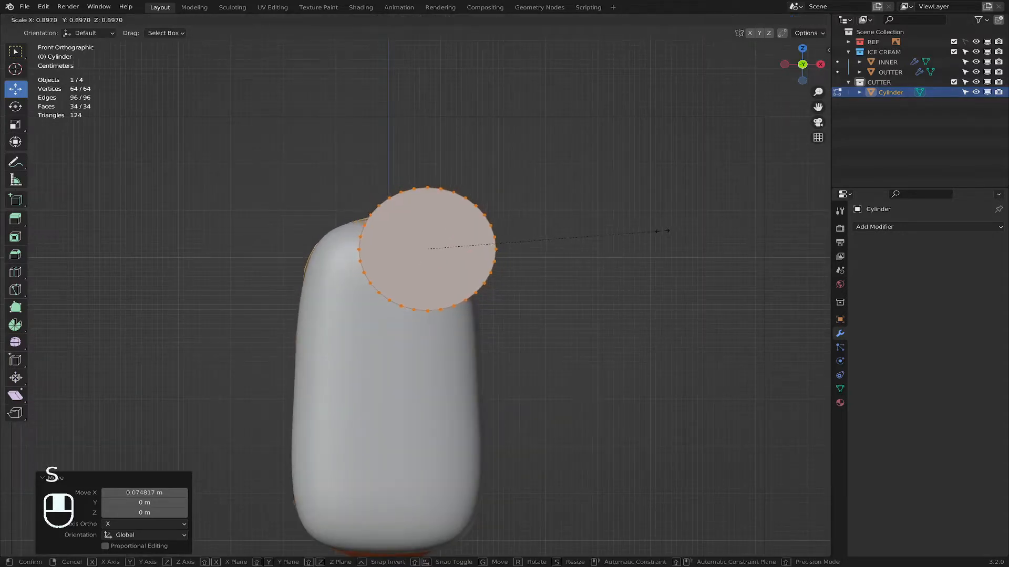
{"action": "left_click", "coordinate": [662, 232]}
{"action": "scroll", "coordinate": [570, 263], "scroll_direction": "down", "scroll_amount": 3}
{"action": "middle_click_drag", "start_coordinate": [569, 263], "coordinate": [592, 347], "text": "shift"}
{"action": "scroll", "coordinate": [389, 271], "scroll_direction": "up", "scroll_amount": 5}
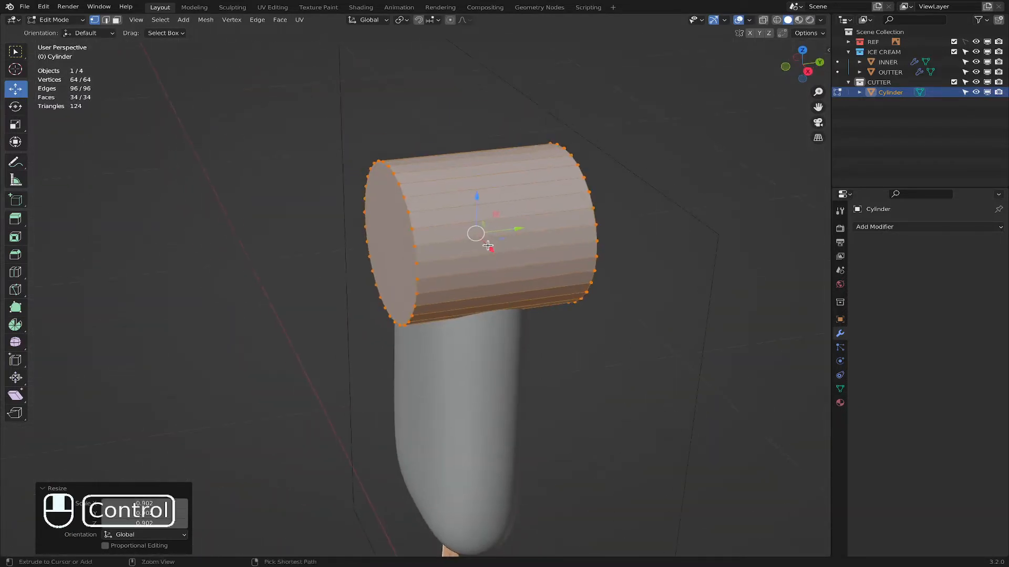
Step: Add 15 evenly spaced loop cuts around the cylinder along its length, then deselect the mesh
{"action": "key", "text": "ctrl+r"}
{"action": "scroll", "coordinate": [523, 268], "scroll_direction": "up", "scroll_amount": 14}
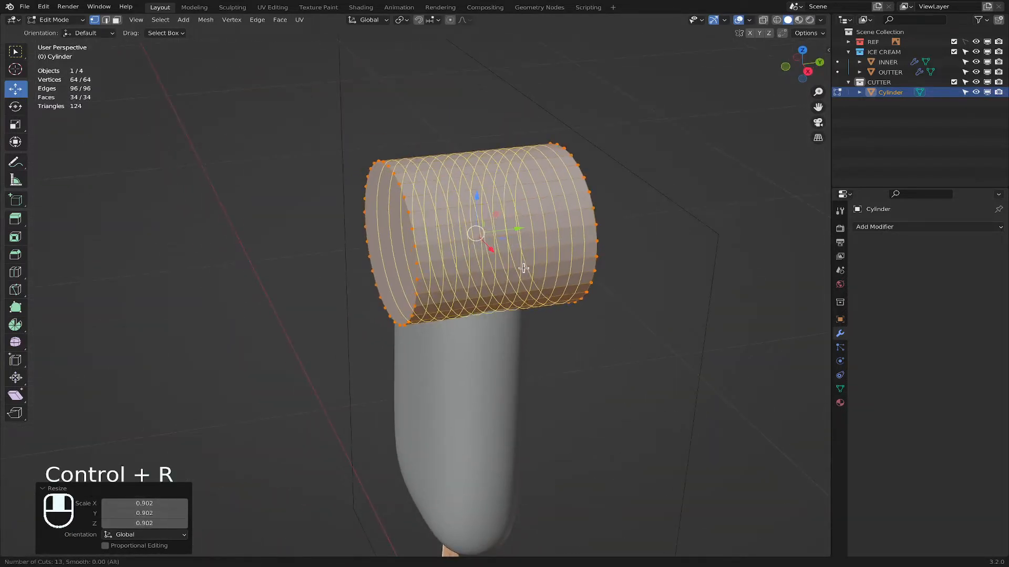
{"action": "left_click", "coordinate": [523, 268]}
{"action": "left_click", "coordinate": [743, 232]}
{"action": "middle_click_drag", "start_coordinate": [743, 232], "coordinate": [764, 90]}
{"action": "left_click", "coordinate": [798, 69]}
{"action": "middle_click_drag", "start_coordinate": [592, 259], "coordinate": [778, 221], "text": "shift"}
{"action": "middle_click_drag", "start_coordinate": [546, 467], "coordinate": [513, 306], "text": "shift"}
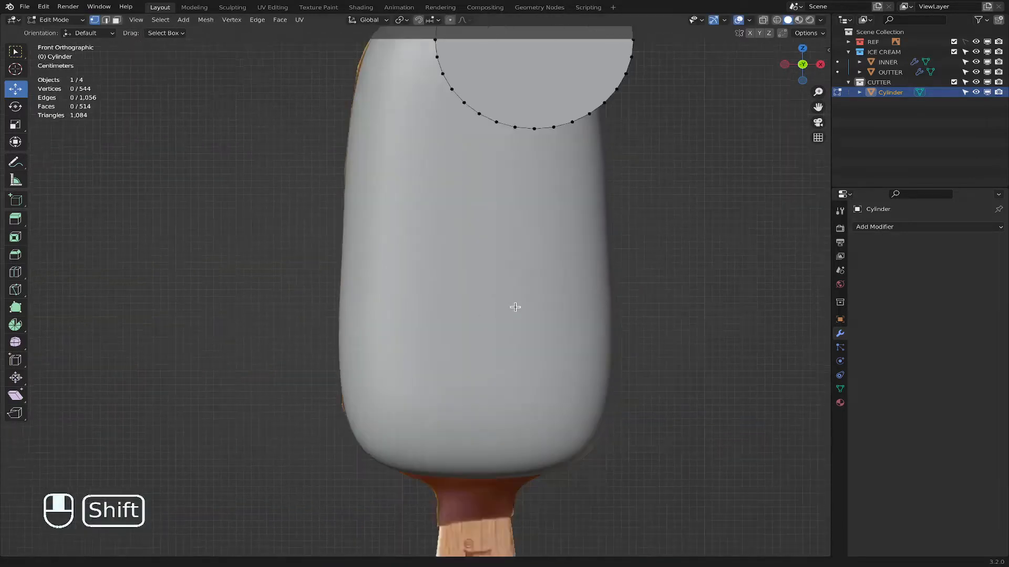
{"action": "middle_click_drag", "start_coordinate": [424, 436], "coordinate": [430, 402], "text": "shift"}
{"action": "scroll", "coordinate": [429, 382], "scroll_direction": "down", "scroll_amount": 3}
Step: Return to Object Mode and set Cylinder as the object of OUTTER's Boolean modifier
{"action": "left_click", "coordinate": [55, 20]}
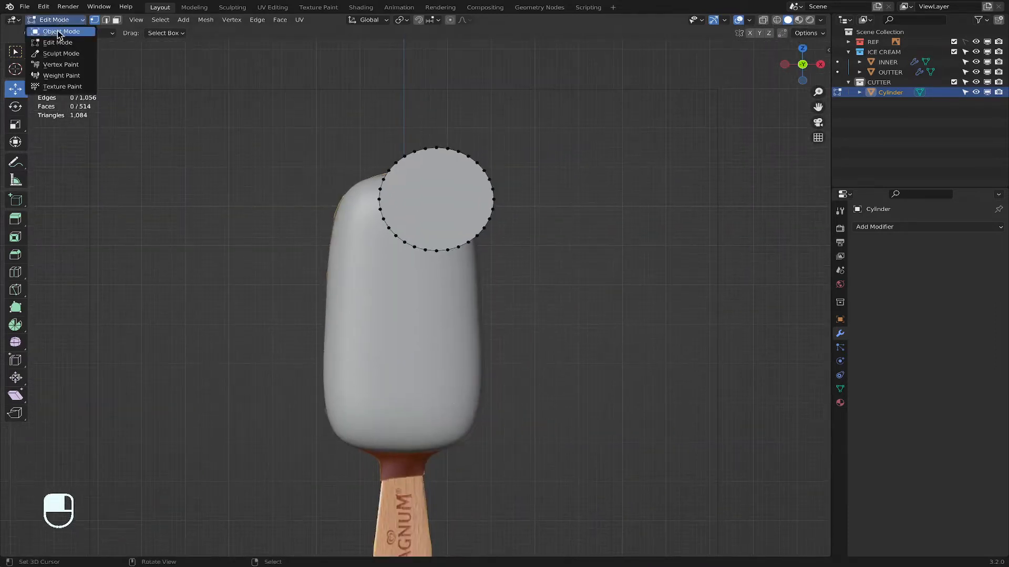
{"action": "left_click", "coordinate": [53, 30]}
{"action": "left_click", "coordinate": [426, 306]}
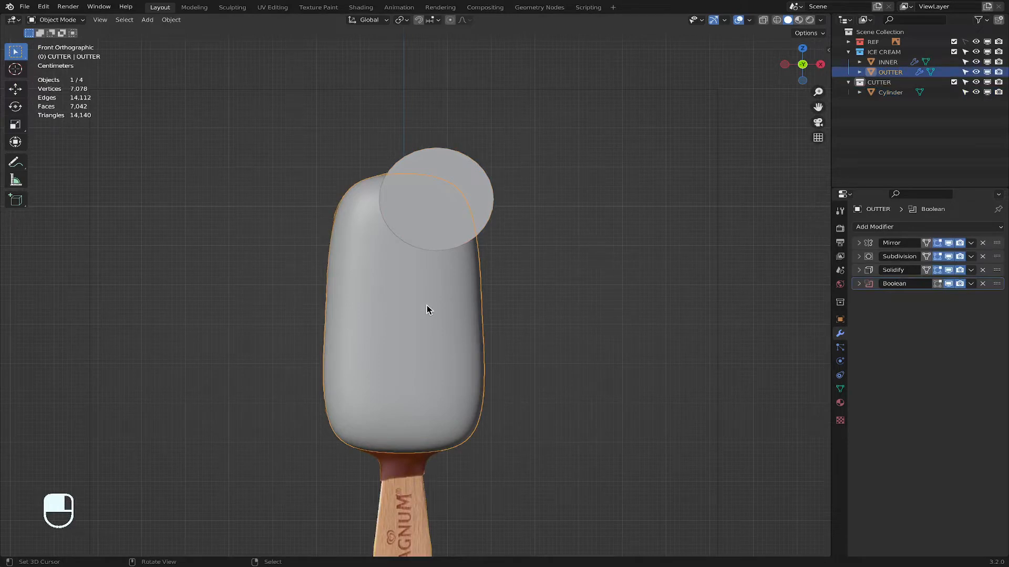
{"action": "left_click", "coordinate": [859, 284]}
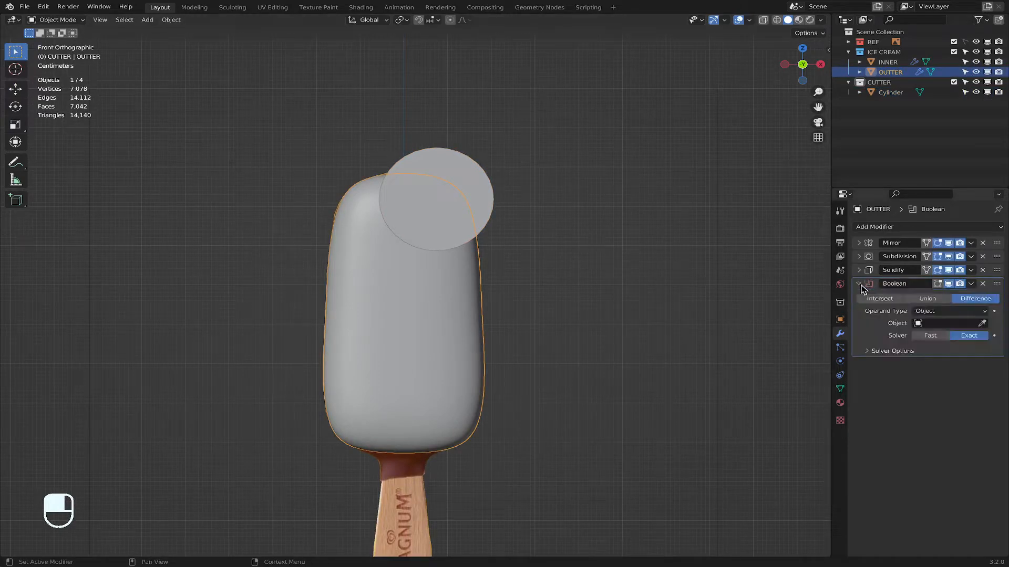
{"action": "left_click", "coordinate": [485, 167]}
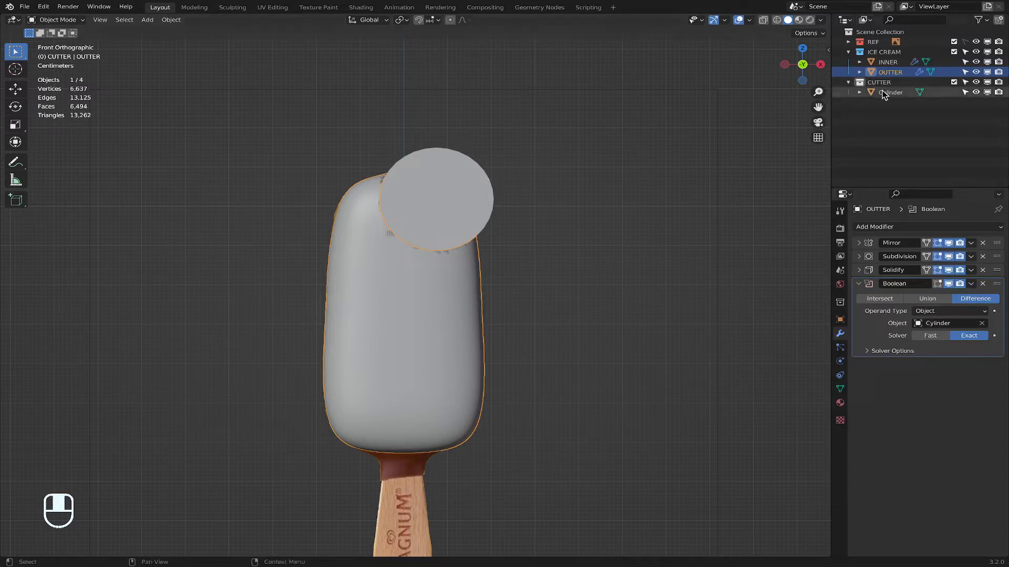
Step: Hide the cutter cylinder in the viewport and inspect the cut area at the upper end of the ice cream
{"action": "left_click", "coordinate": [450, 193]}
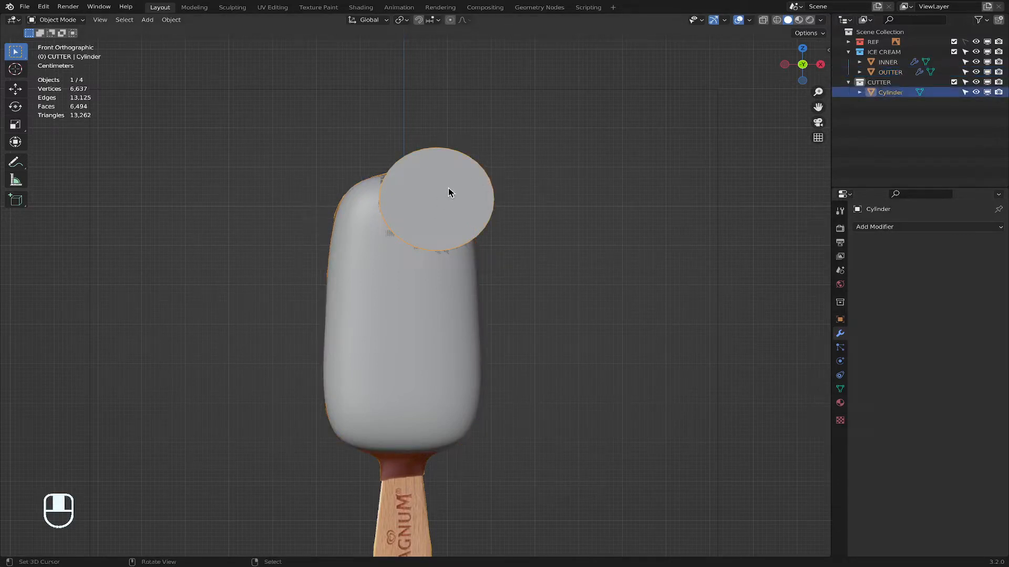
{"action": "key", "text": "h"}
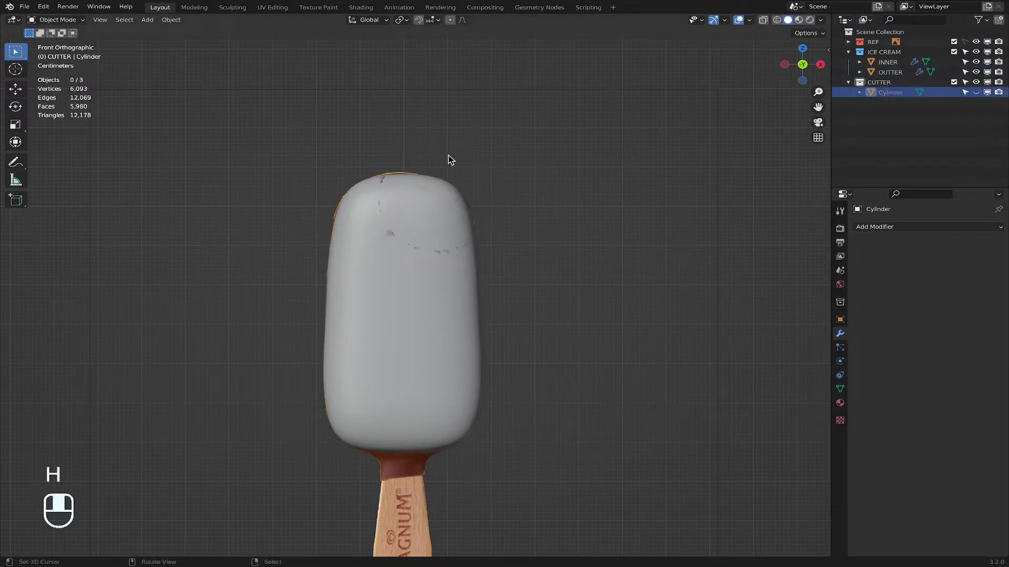
{"action": "middle_click_drag", "start_coordinate": [478, 175], "coordinate": [420, 233]}
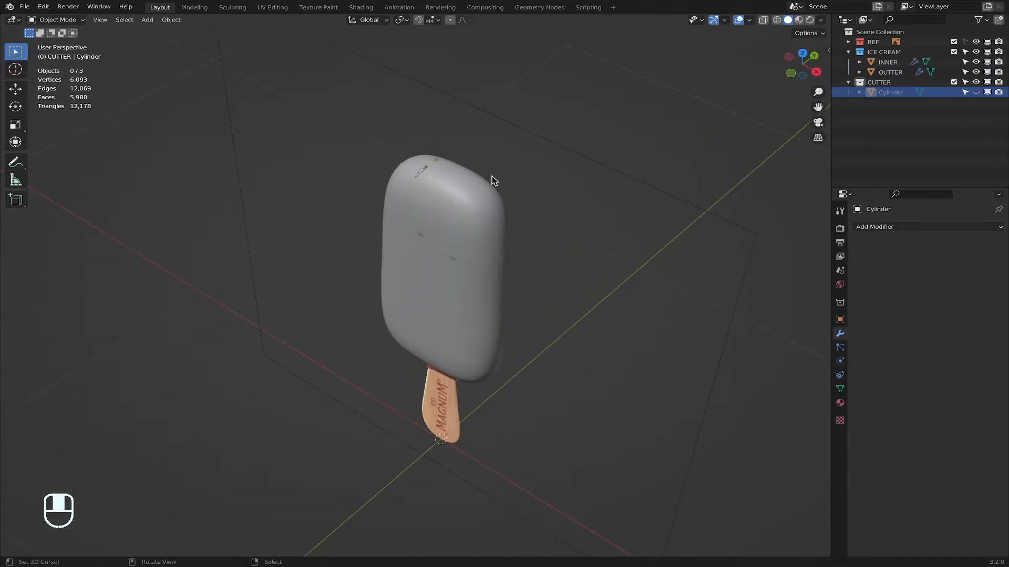
{"action": "scroll", "coordinate": [568, 194], "scroll_direction": "up", "scroll_amount": 5}
{"action": "middle_click_drag", "start_coordinate": [550, 212], "coordinate": [494, 172], "text": "shift"}
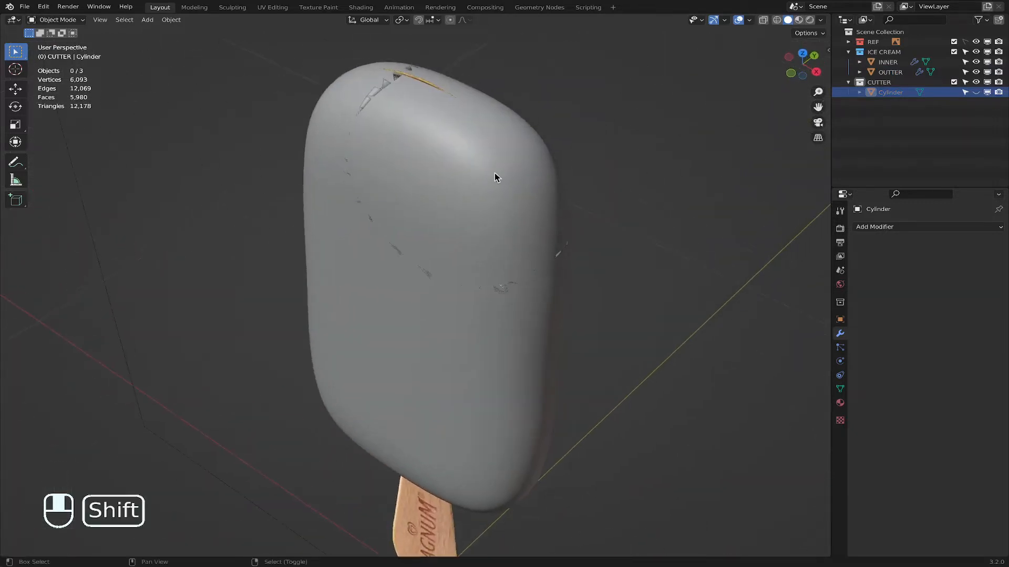
Step: Enter Edit Mode on INNER and enable the Subdivision modifier's on-cage display
{"action": "left_click", "coordinate": [494, 173]}
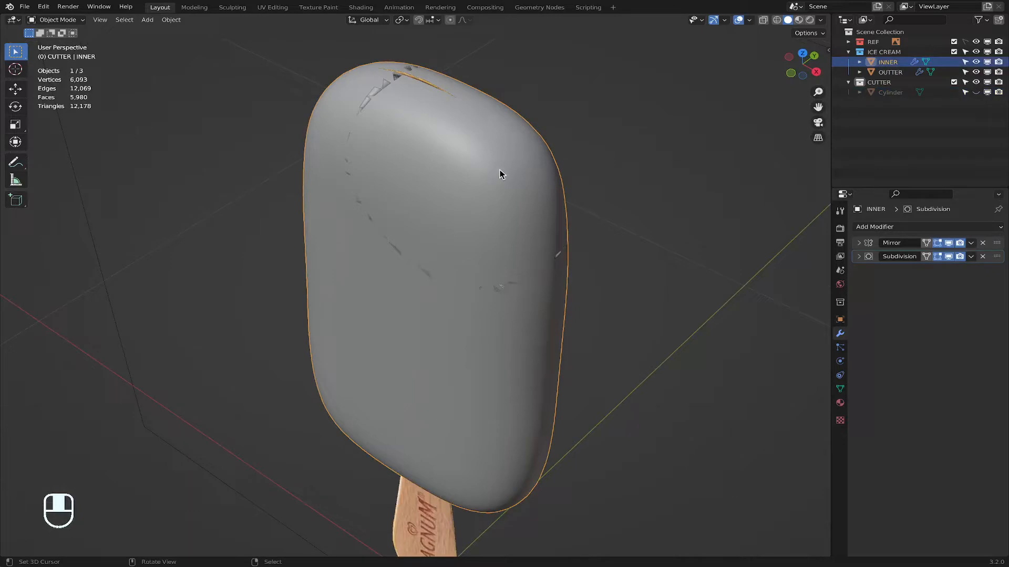
{"action": "left_click", "coordinate": [49, 20]}
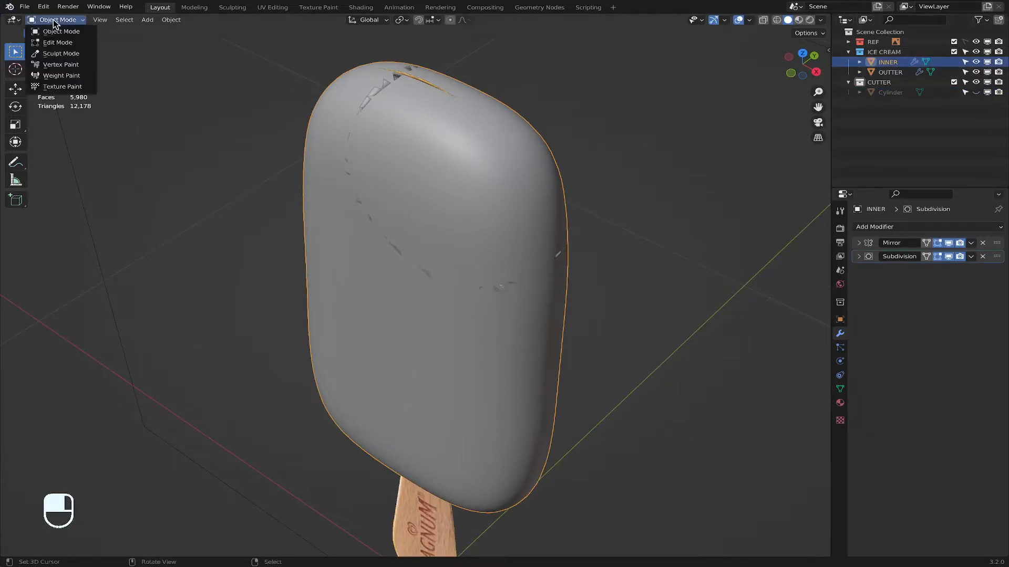
{"action": "left_click", "coordinate": [79, 42]}
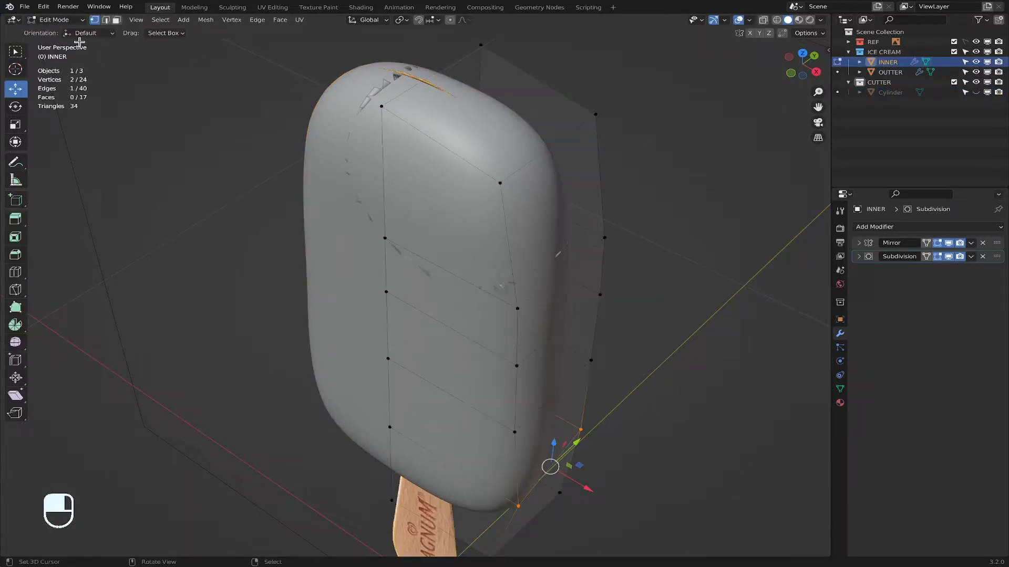
{"action": "left_click", "coordinate": [928, 259]}
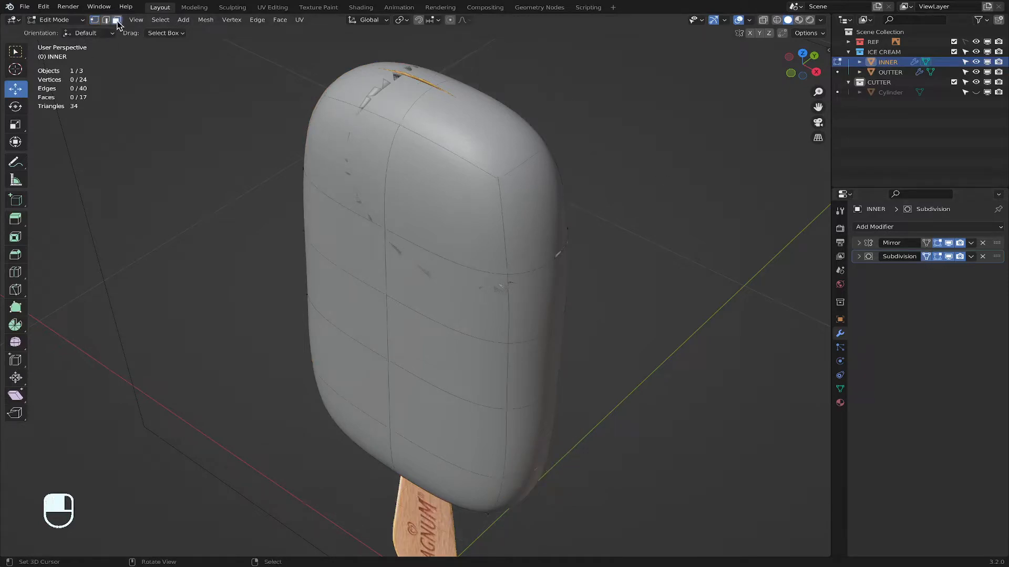
Step: Switch to face selection and push upper faces of INNER inward, the last one about 0.011 m along Y
{"action": "left_click", "coordinate": [531, 196]}
{"action": "middle_click_drag", "start_coordinate": [573, 208], "coordinate": [597, 179]}
{"action": "mouse_move", "coordinate": [593, 182]}
{"action": "left_mouse_down"}
{"action": "mouse_move", "coordinate": [552, 180]}
{"action": "mouse_move", "coordinate": [576, 183]}
{"action": "left_mouse_up"}
{"action": "scroll", "coordinate": [609, 197], "scroll_direction": "up", "scroll_amount": 4}
{"action": "middle_click_drag", "start_coordinate": [608, 197], "coordinate": [431, 200]}
{"action": "left_click_drag", "start_coordinate": [482, 226], "coordinate": [506, 221]}
Step: Hide INNER and the REF collection in the viewport and inspect the hollow OUTTER shell's cut edge
{"action": "left_click", "coordinate": [975, 62]}
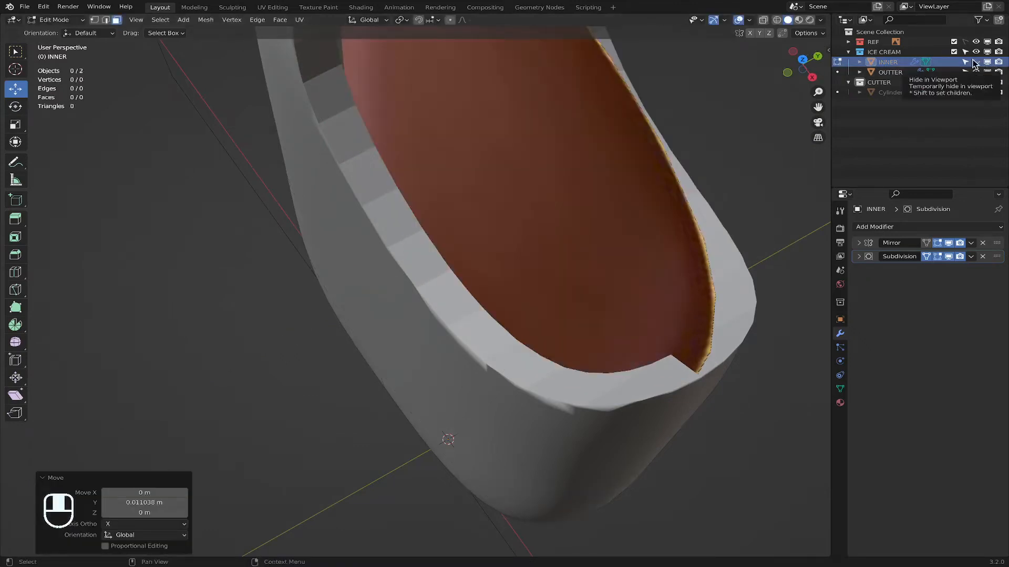
{"action": "left_click", "coordinate": [976, 42]}
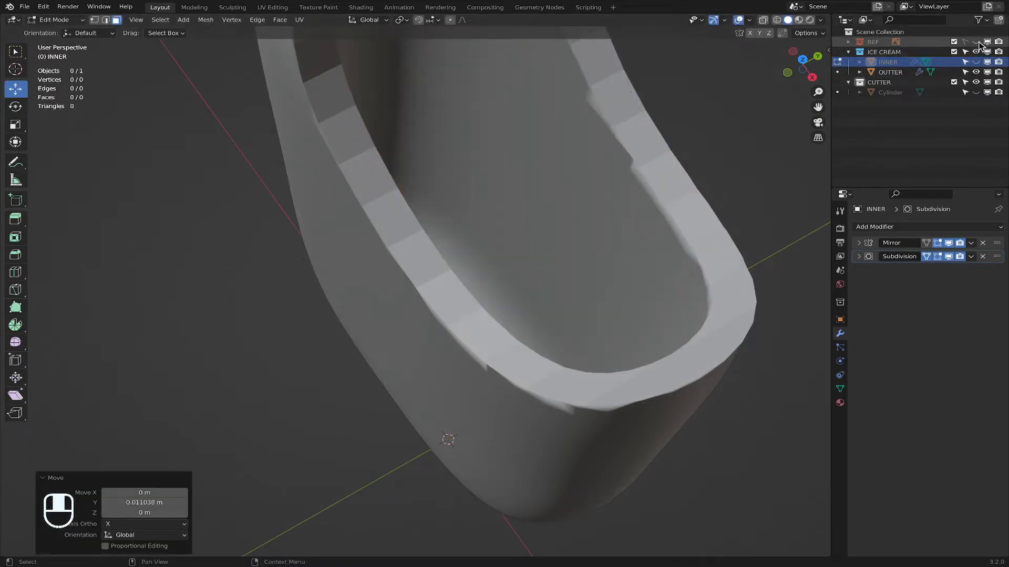
{"action": "middle_click_drag", "start_coordinate": [728, 257], "coordinate": [714, 243]}
{"action": "scroll", "coordinate": [714, 243], "scroll_direction": "down", "scroll_amount": 4}
{"action": "middle_click_drag", "start_coordinate": [629, 216], "coordinate": [601, 190]}
Step: Return to Object Mode and reduce OUTTER's Solidify thickness by one increment
{"action": "left_click", "coordinate": [55, 20]}
{"action": "left_click", "coordinate": [53, 11]}
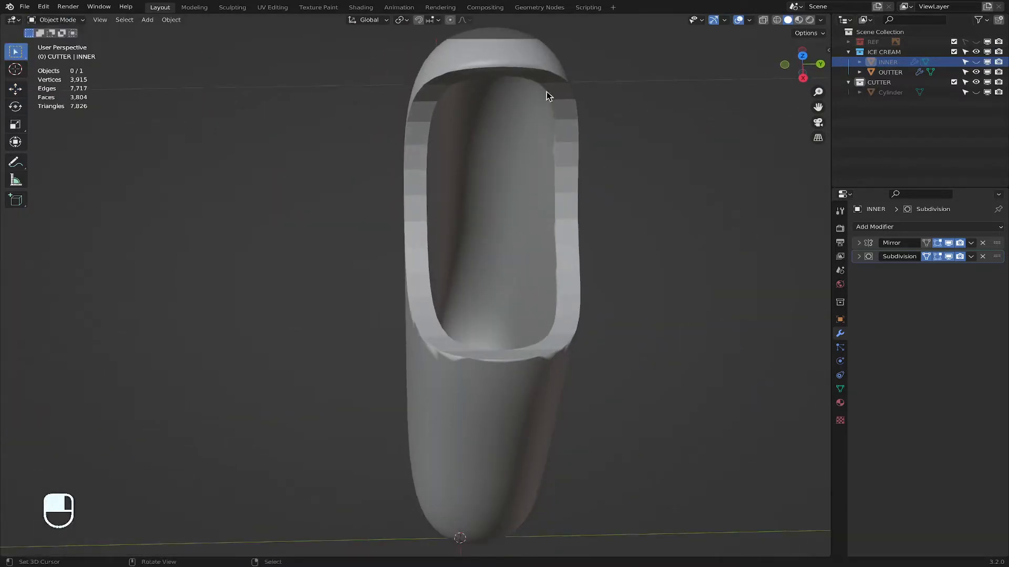
{"action": "left_click", "coordinate": [547, 95]}
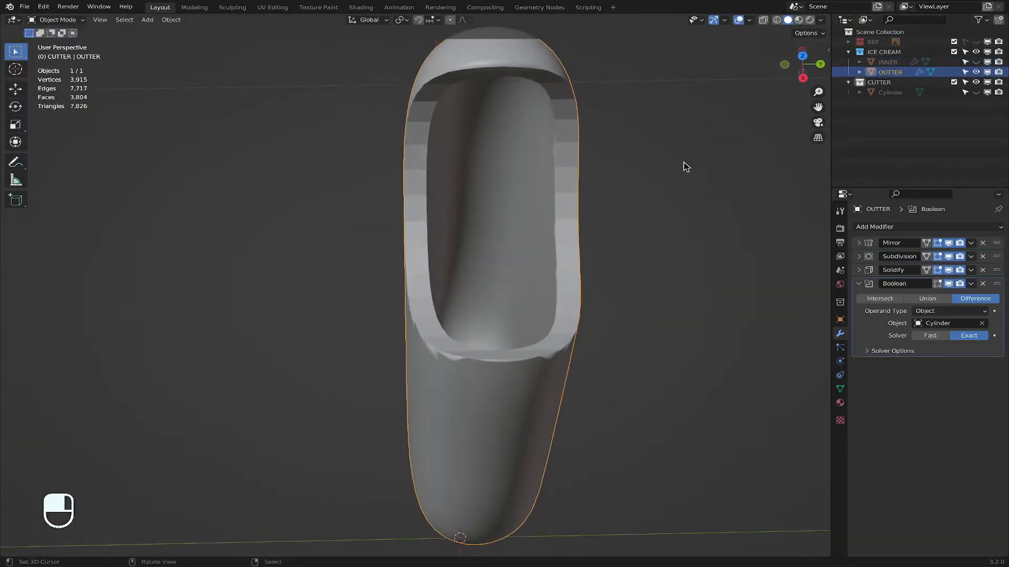
{"action": "left_click", "coordinate": [859, 270]}
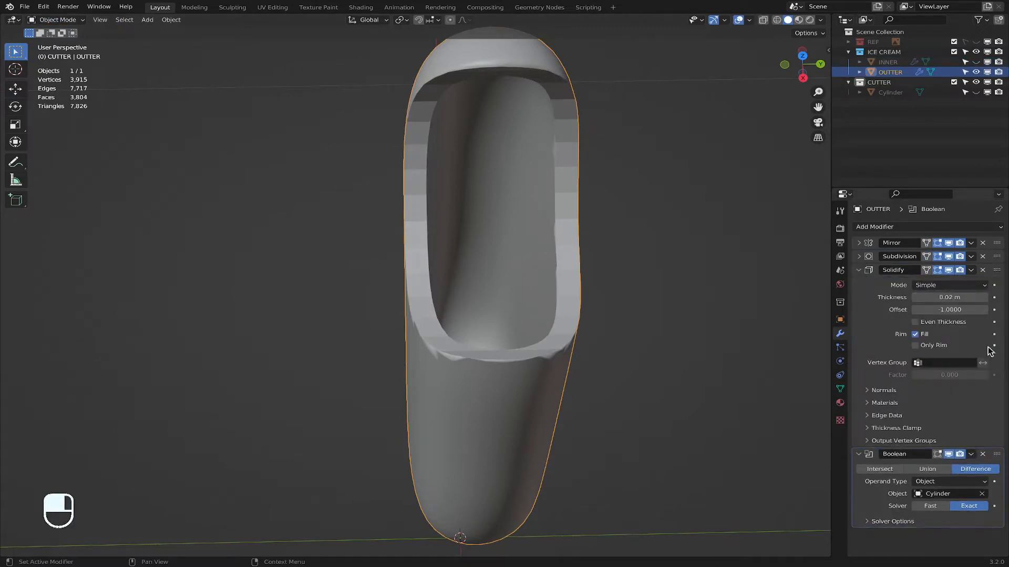
{"action": "left_click", "coordinate": [914, 298]}
{"action": "mouse_move", "coordinate": [628, 271]}
{"action": "middle_mouse_down"}
{"action": "mouse_move", "coordinate": [671, 243]}
{"action": "mouse_move", "coordinate": [635, 279]}
{"action": "mouse_move", "coordinate": [632, 261]}
{"action": "middle_mouse_up"}
{"action": "left_click", "coordinate": [859, 271]}
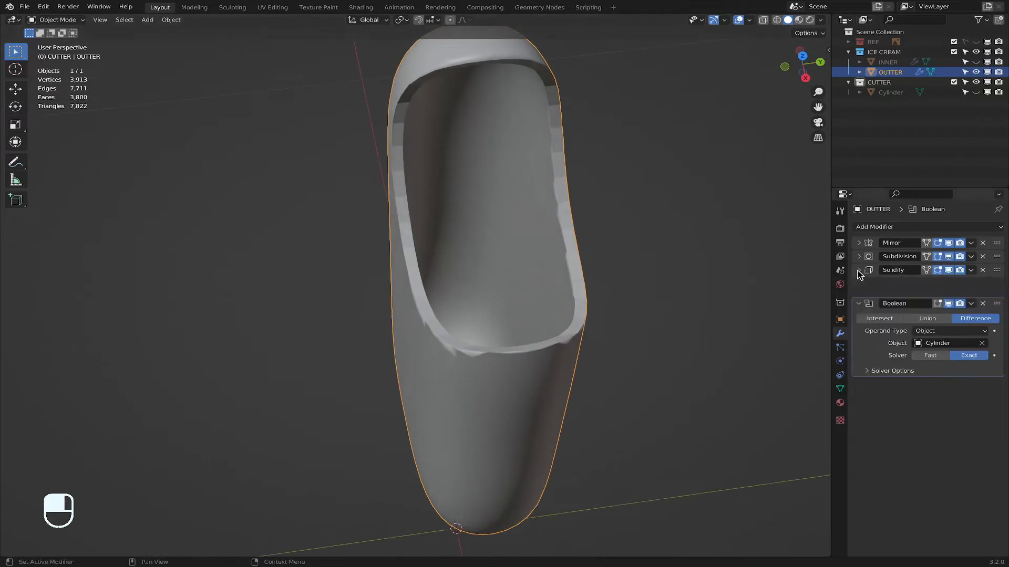
Step: Show INNER again and enter Edit Mode on it
{"action": "left_click", "coordinate": [976, 62]}
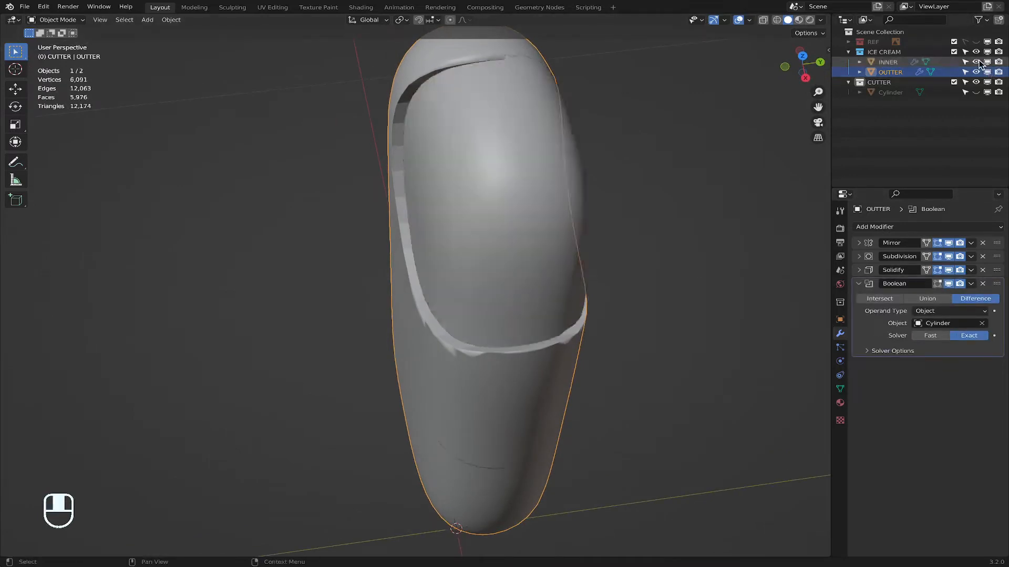
{"action": "left_click", "coordinate": [888, 62]}
{"action": "middle_click_drag", "start_coordinate": [592, 203], "coordinate": [538, 186]}
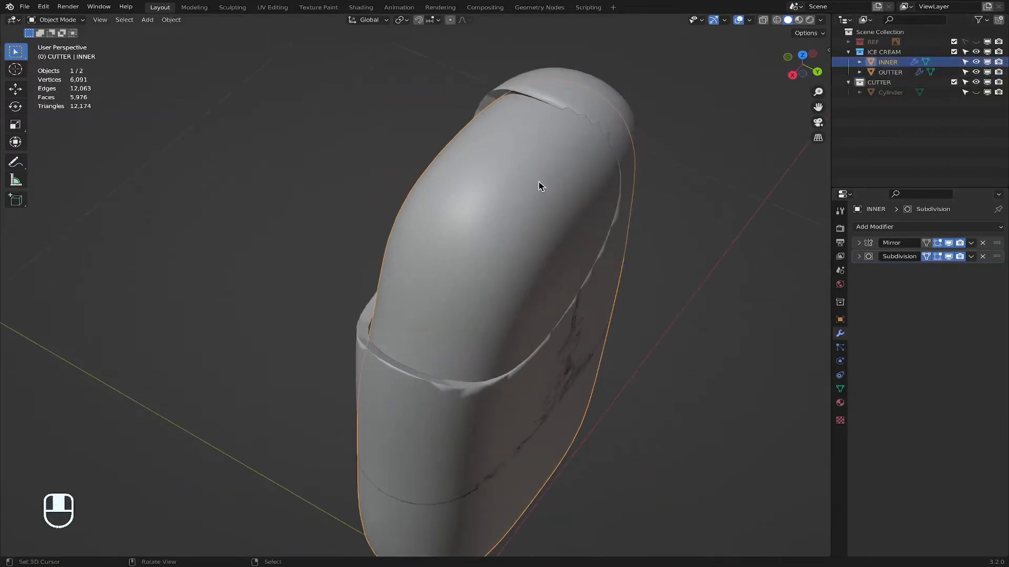
{"action": "left_click", "coordinate": [51, 21]}
{"action": "left_click", "coordinate": [58, 41]}
Step: Move INNER's protruding upper broad-side face inward along Y by about 0.013 m, and fine-tune it against the shell rim
{"action": "right_click", "coordinate": [523, 296]}
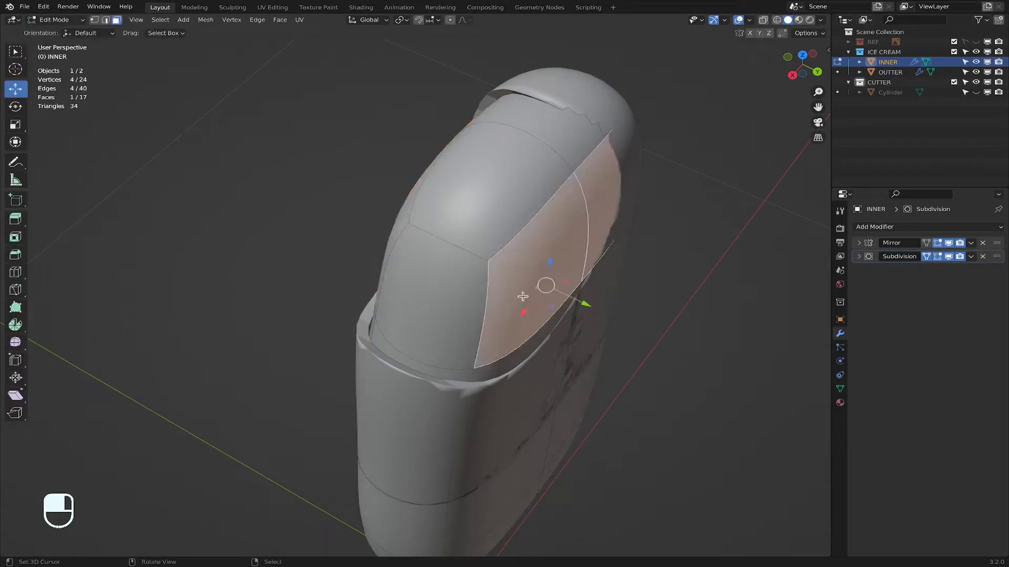
{"action": "mouse_move", "coordinate": [586, 304]}
{"action": "left_mouse_down"}
{"action": "mouse_move", "coordinate": [556, 289]}
{"action": "mouse_move", "coordinate": [570, 300]}
{"action": "left_mouse_up"}
{"action": "scroll", "coordinate": [661, 335], "scroll_direction": "up", "scroll_amount": 10}
{"action": "scroll", "coordinate": [661, 336], "scroll_direction": "down", "scroll_amount": 5}
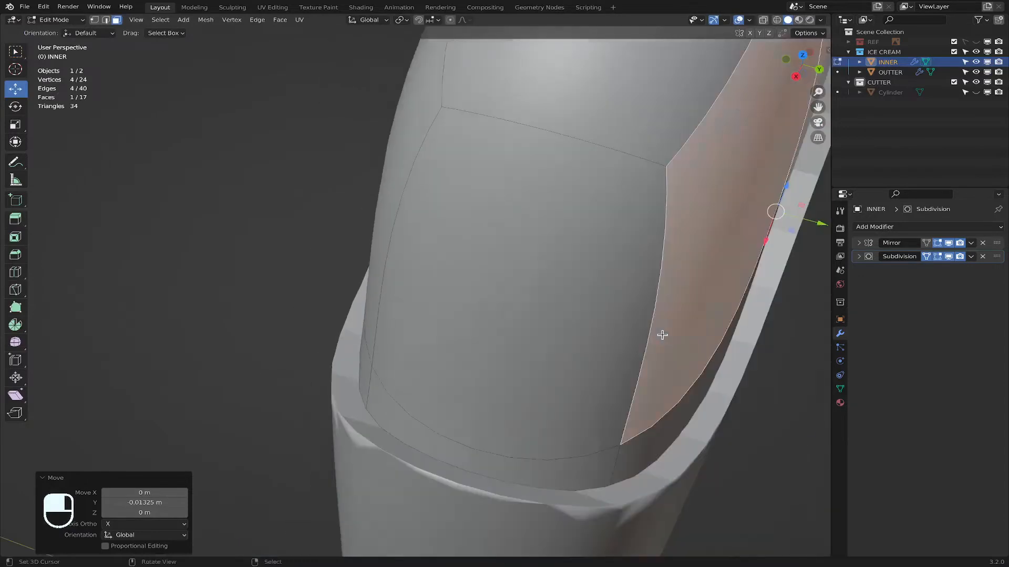
{"action": "mouse_move", "coordinate": [661, 336]}
{"action": "middle_mouse_down"}
{"action": "mouse_move", "coordinate": [656, 346]}
{"action": "mouse_move", "coordinate": [667, 348]}
{"action": "mouse_move", "coordinate": [653, 346]}
{"action": "middle_mouse_up"}
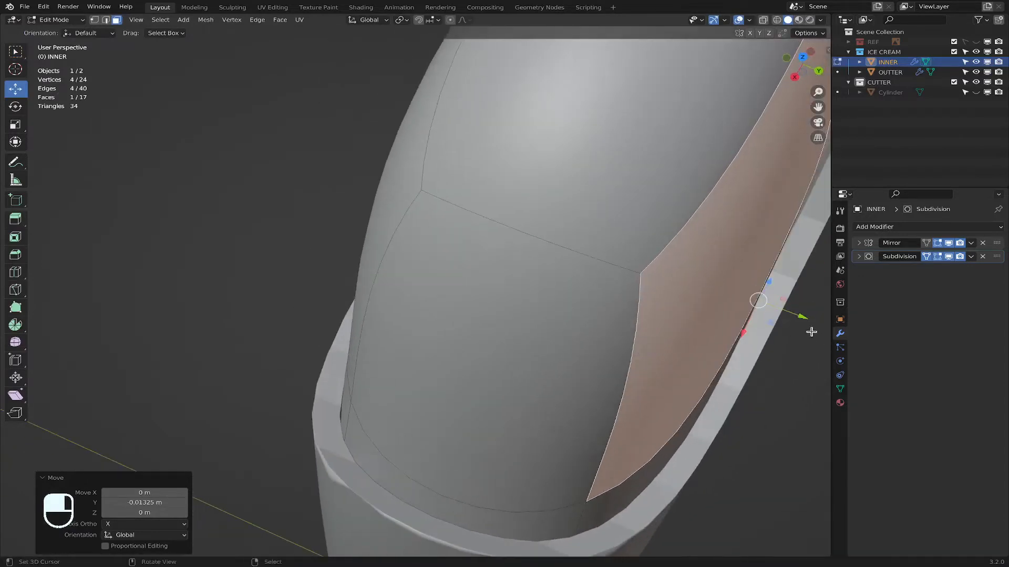
{"action": "key", "text": "g"}
{"action": "left_click_drag", "start_coordinate": [800, 318], "coordinate": [806, 321]}
Step: Select the face at INNER's upper end and move it slightly down along Z, inside the shell
{"action": "scroll", "coordinate": [681, 326], "scroll_direction": "down", "scroll_amount": 5}
{"action": "middle_click_drag", "start_coordinate": [681, 326], "coordinate": [511, 147]}
{"action": "left_click", "coordinate": [501, 139]}
{"action": "left_click_drag", "start_coordinate": [493, 80], "coordinate": [489, 90]}
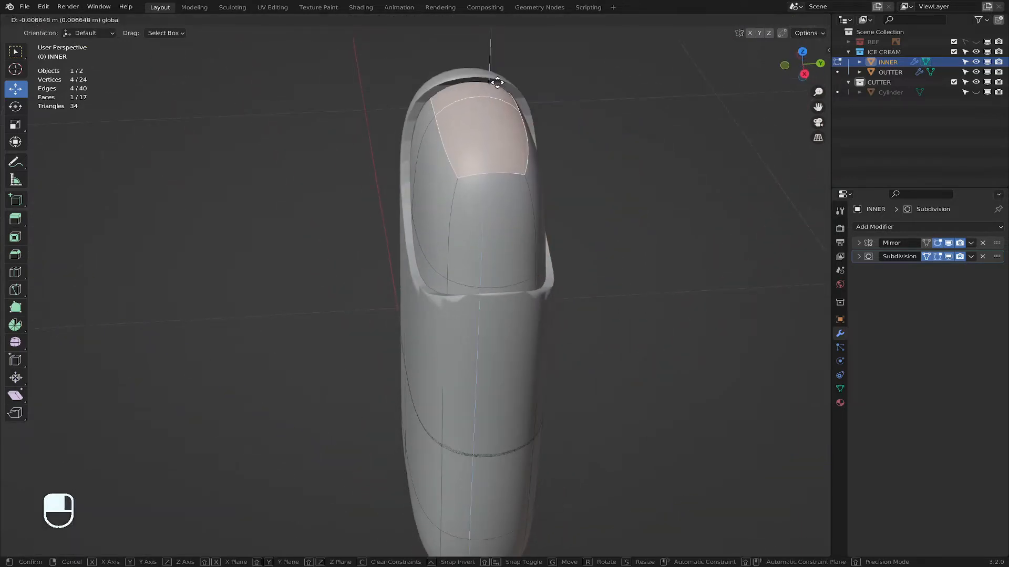
{"action": "left_click_drag", "start_coordinate": [497, 82], "coordinate": [497, 82]}
Step: Nudge INNER's narrow-side face outward along X, and move its upper front broad-side face inward along Y by about 0.0023 m
{"action": "middle_click_drag", "start_coordinate": [505, 322], "coordinate": [505, 187]}
{"action": "left_click", "coordinate": [528, 206]}
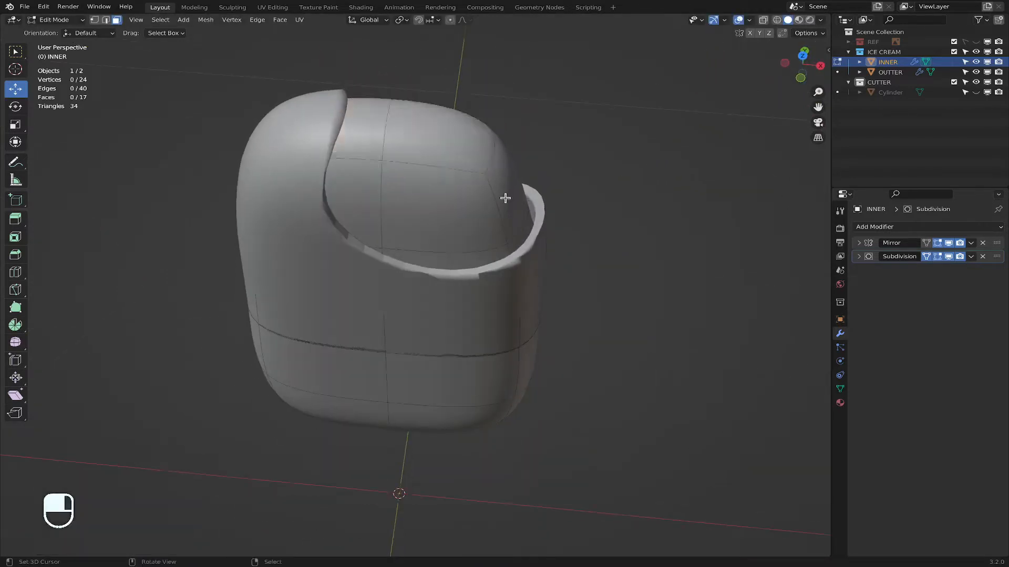
{"action": "left_click", "coordinate": [505, 198]}
{"action": "left_click_drag", "start_coordinate": [568, 175], "coordinate": [578, 181]}
{"action": "middle_click_drag", "start_coordinate": [578, 181], "coordinate": [458, 240]}
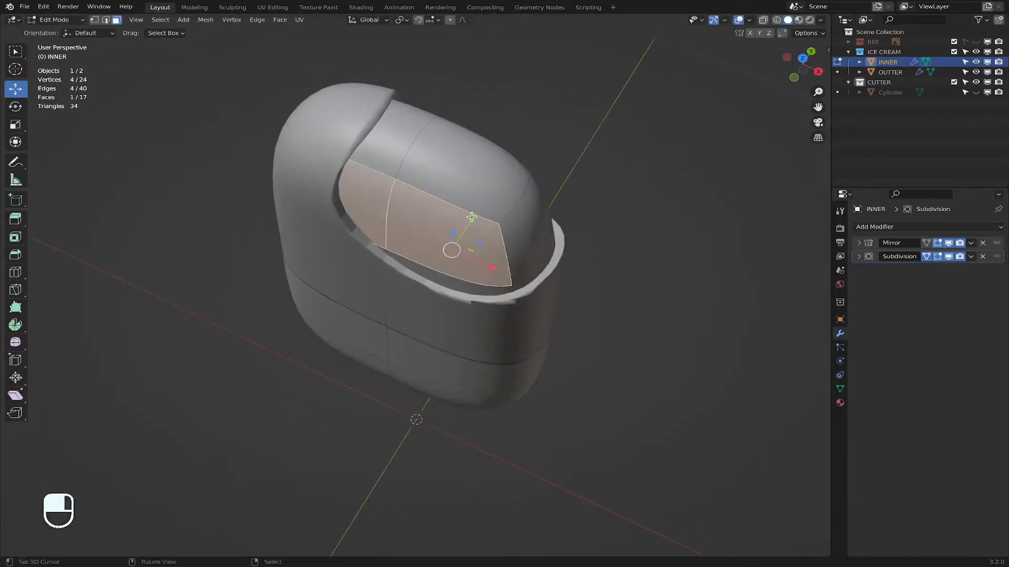
{"action": "left_click_drag", "start_coordinate": [472, 217], "coordinate": [473, 214]}
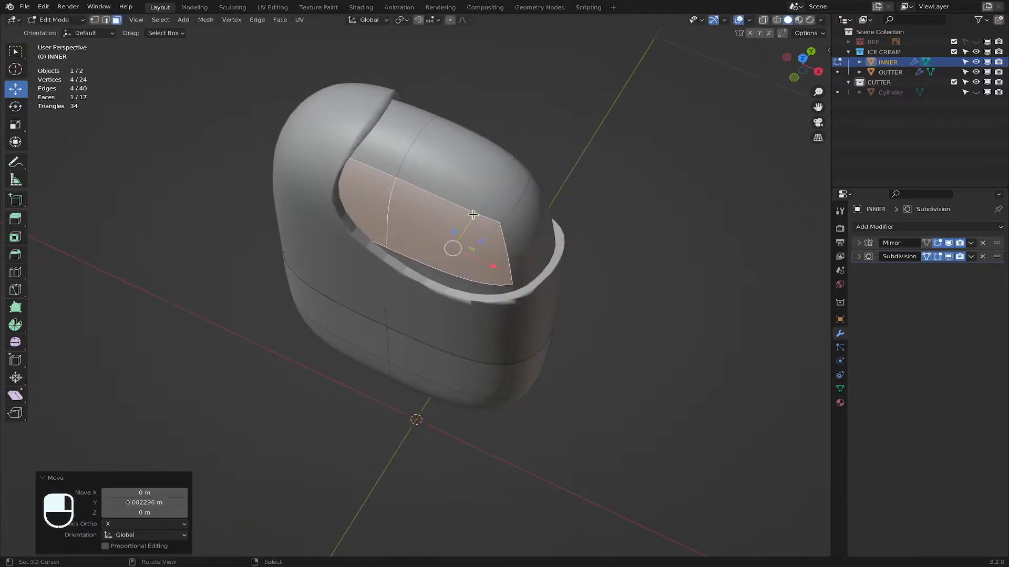
Step: Show INNER in the front view with X-ray on and activate the Select Box tool
{"action": "middle_click_drag", "start_coordinate": [496, 365], "coordinate": [534, 315]}
{"action": "left_click", "coordinate": [802, 73]}
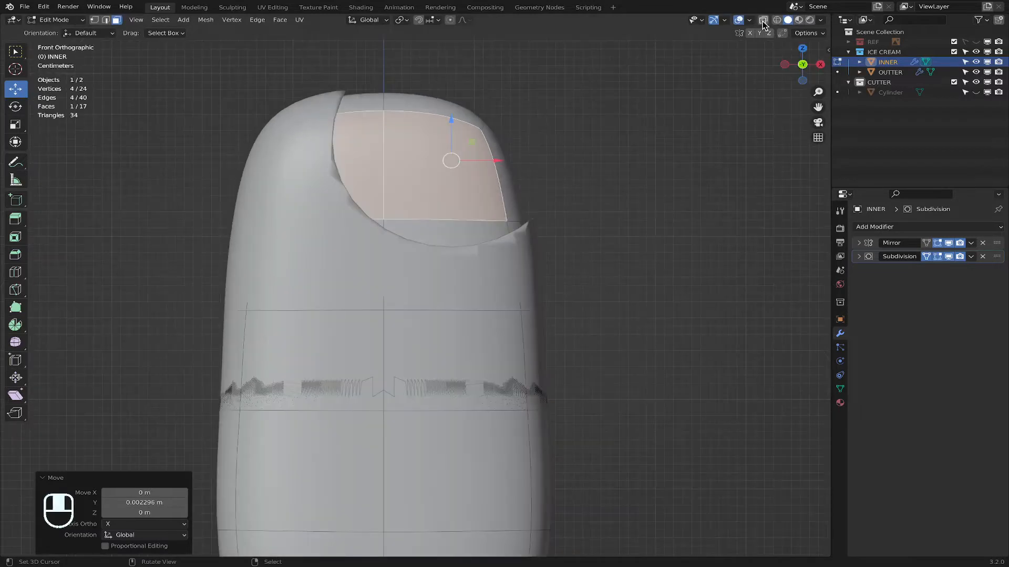
{"action": "left_click", "coordinate": [763, 19]}
{"action": "scroll", "coordinate": [431, 343], "scroll_direction": "up", "scroll_amount": 2}
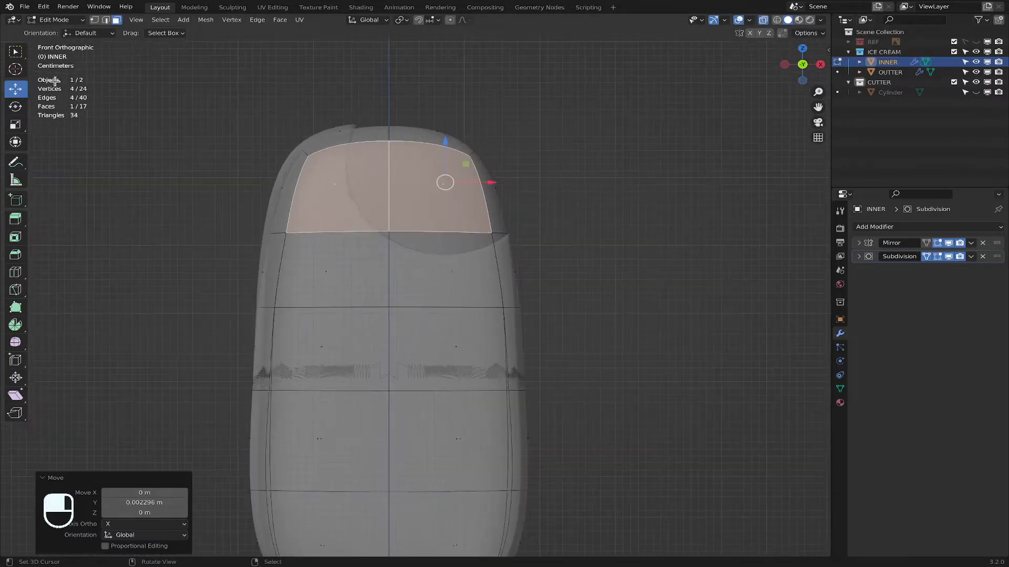
{"action": "left_click", "coordinate": [15, 52]}
Step: Try to delete all of INNER's faces below the edge loop at the bite
{"action": "key", "text": "b"}
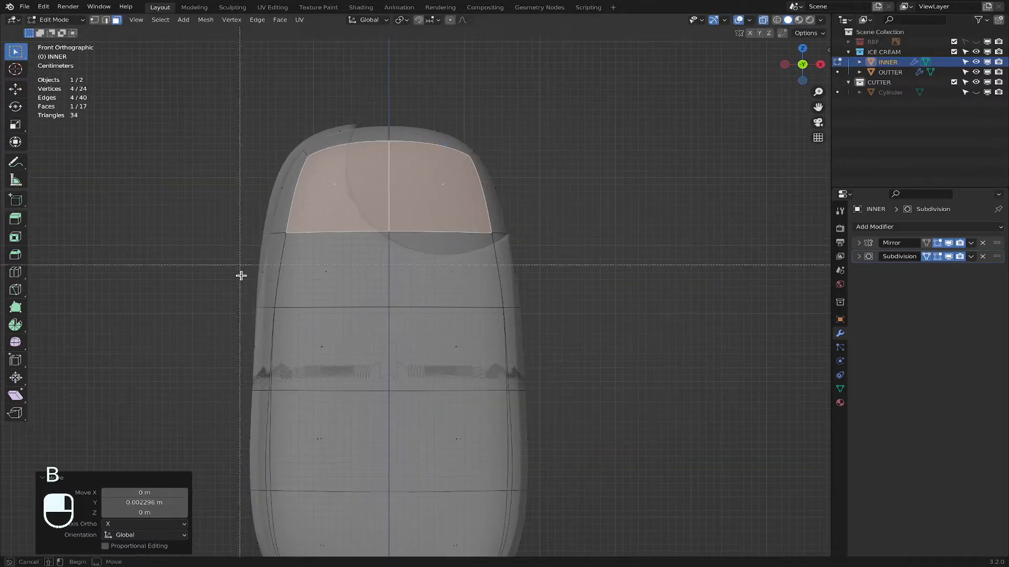
{"action": "left_click_drag", "start_coordinate": [228, 232], "coordinate": [589, 557]}
{"action": "scroll", "coordinate": [568, 418], "scroll_direction": "down", "scroll_amount": 4}
{"action": "scroll", "coordinate": [568, 418], "scroll_direction": "up", "scroll_amount": 3}
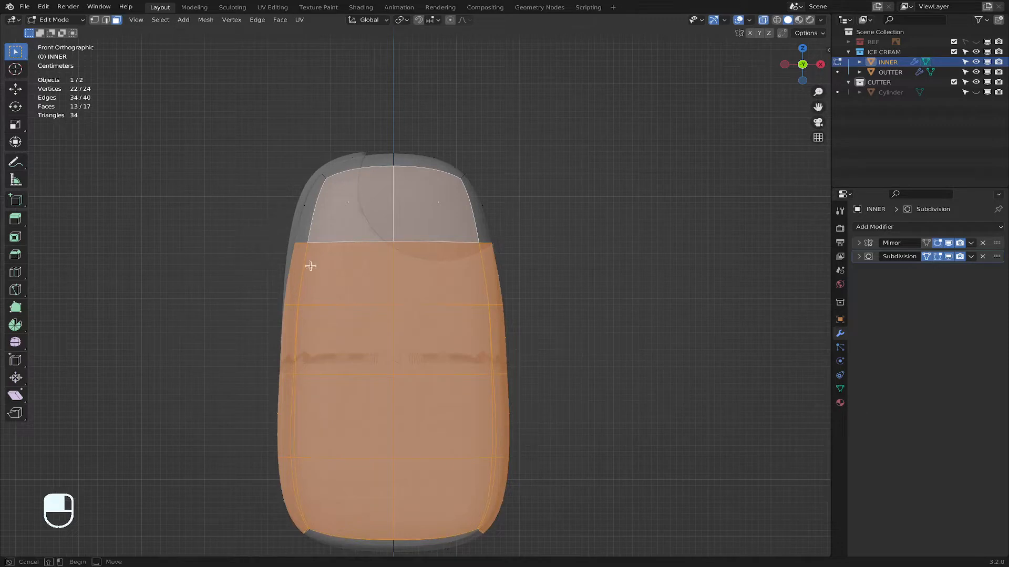
{"action": "left_click_drag", "start_coordinate": [258, 245], "coordinate": [586, 554]}
{"action": "key", "text": "x"}
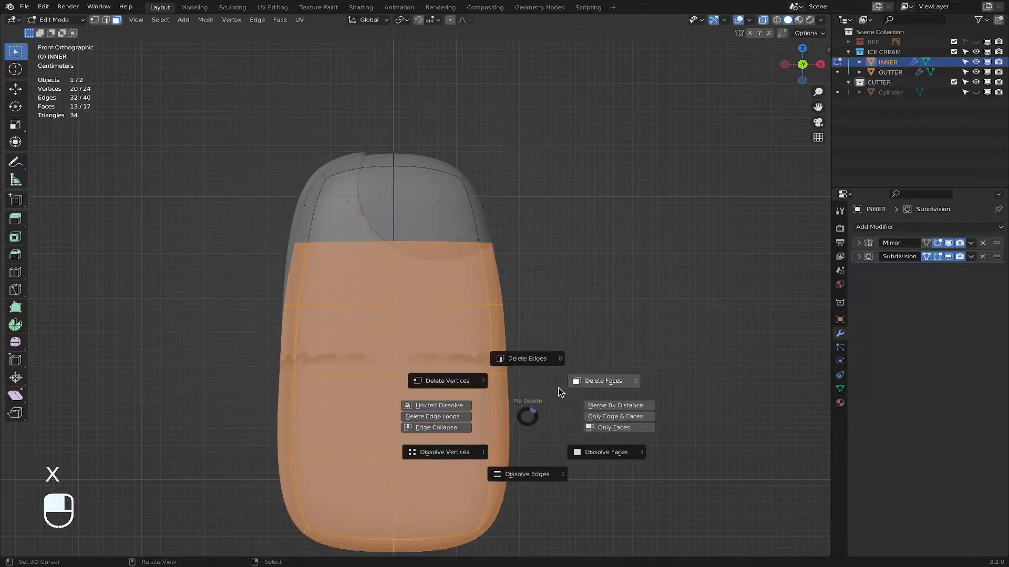
{"action": "left_click", "coordinate": [595, 388]}
Step: Undo the deletion of INNER's lower faces and clear the selection
{"action": "middle_click_drag", "start_coordinate": [500, 326], "coordinate": [578, 329]}
{"action": "key", "text": "super+z"}
{"action": "key", "text": "super+z"}
{"action": "left_click", "coordinate": [619, 310]}
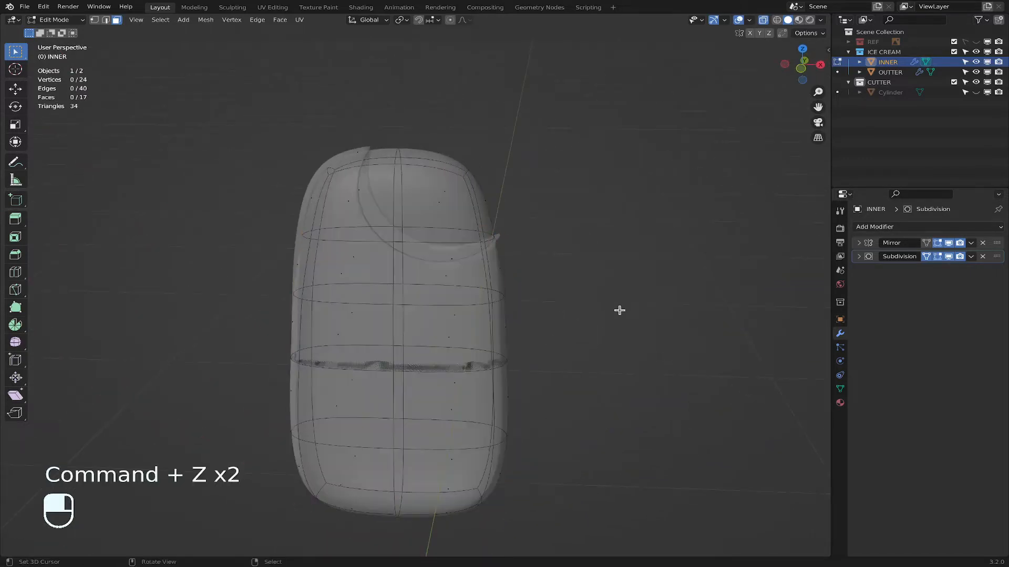
Step: In edge select mode, select INNER's edge loop at the bite and slide it downward by a factor of about 0.642
{"action": "left_click", "coordinate": [802, 65]}
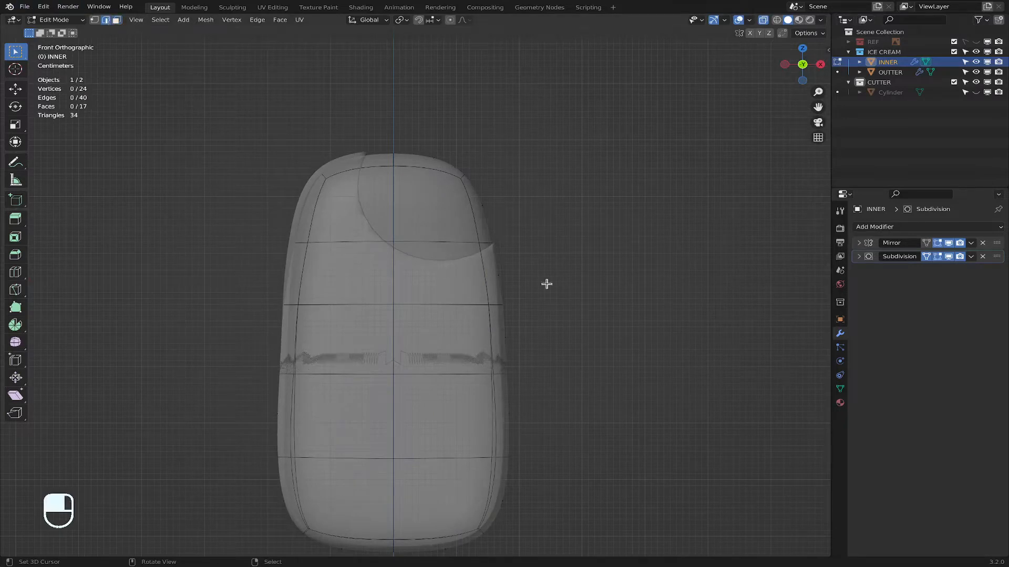
{"action": "left_click", "coordinate": [458, 242], "text": "alt+shift"}
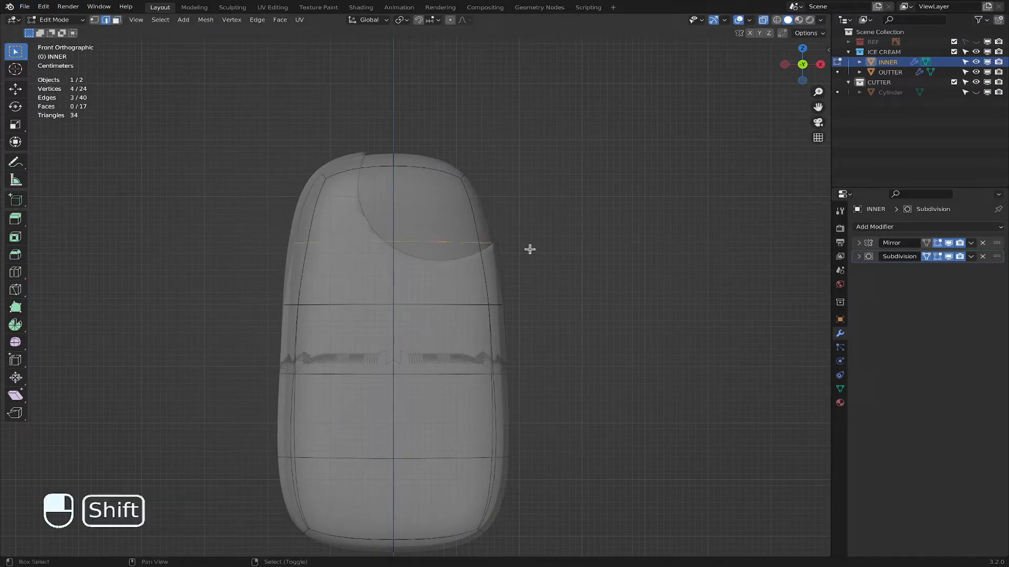
{"action": "key", "text": "g"}
{"action": "key", "text": "g"}
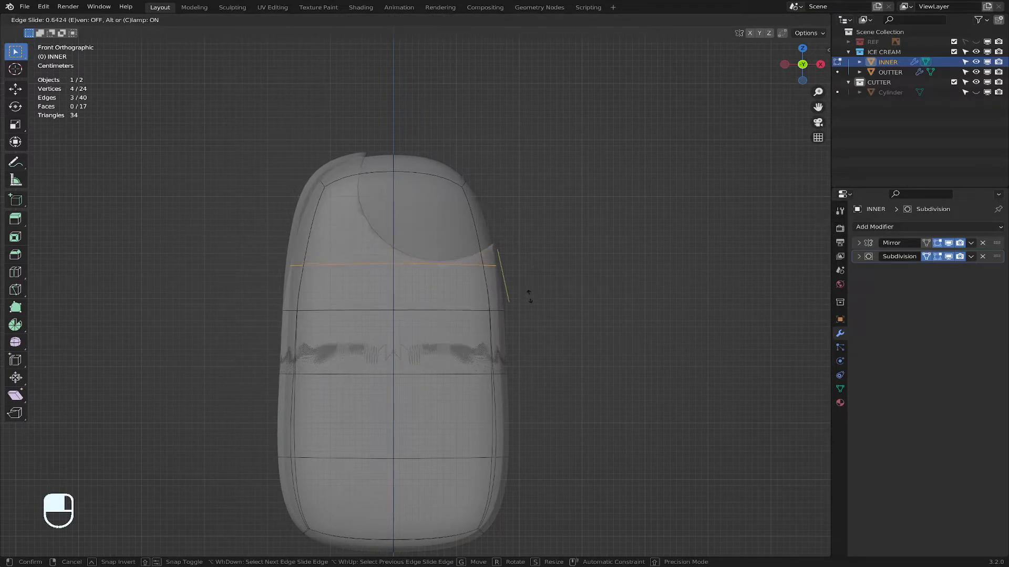
{"action": "left_click", "coordinate": [529, 296]}
Step: Box-select all of INNER's faces below the lowered edge loop and delete them
{"action": "key", "text": "b"}
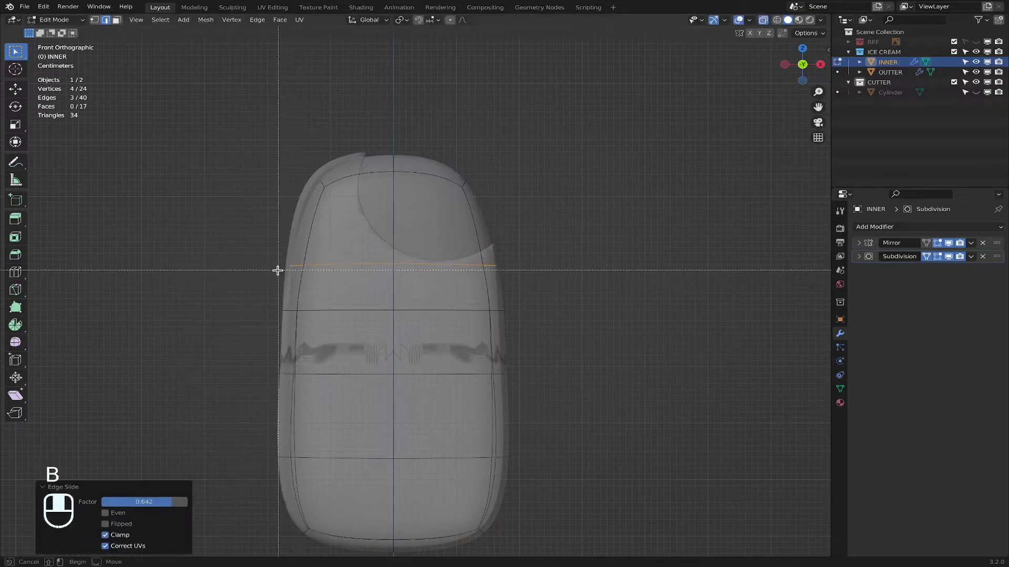
{"action": "left_click_drag", "start_coordinate": [264, 273], "coordinate": [611, 566]}
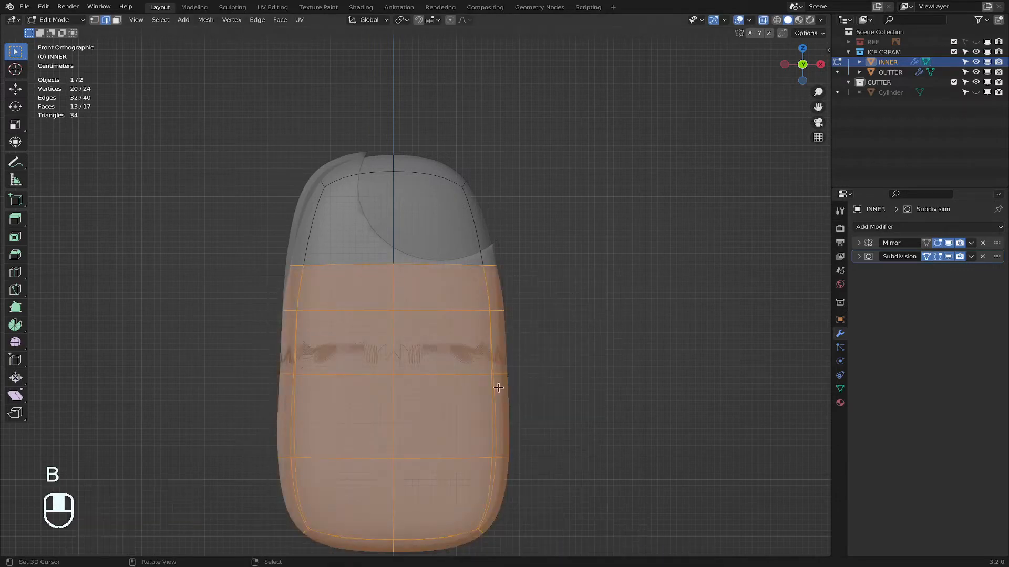
{"action": "key", "text": "x"}
{"action": "left_click", "coordinate": [571, 331]}
{"action": "scroll", "coordinate": [547, 307], "scroll_direction": "up", "scroll_amount": 3}
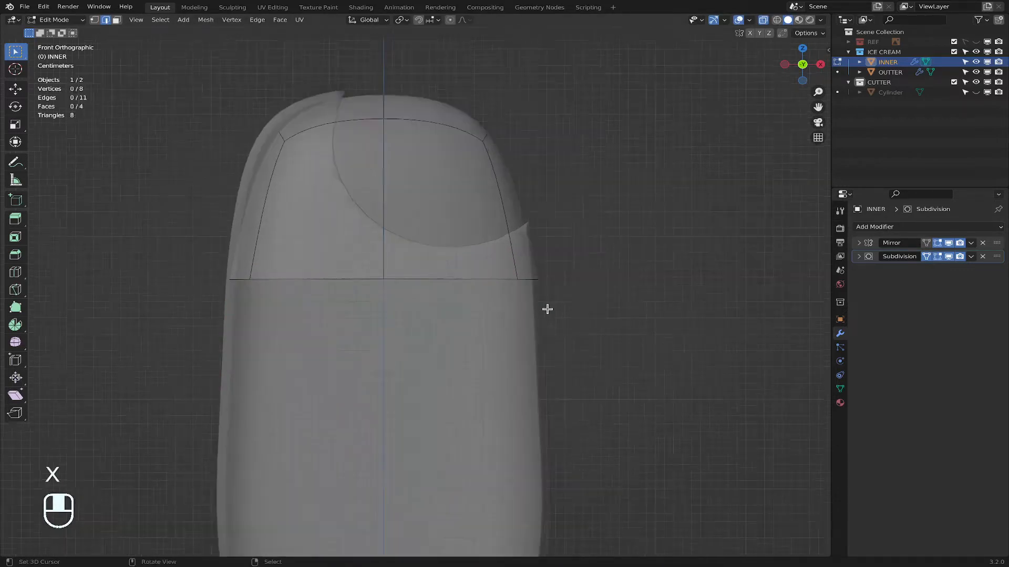
Step: In face select mode, move INNER's front broad-side face outward along Y by about 0.0024 m, toward the shell rim
{"action": "middle_click_drag", "start_coordinate": [547, 306], "coordinate": [437, 236]}
{"action": "middle_click_drag", "start_coordinate": [114, 107], "coordinate": [137, 30]}
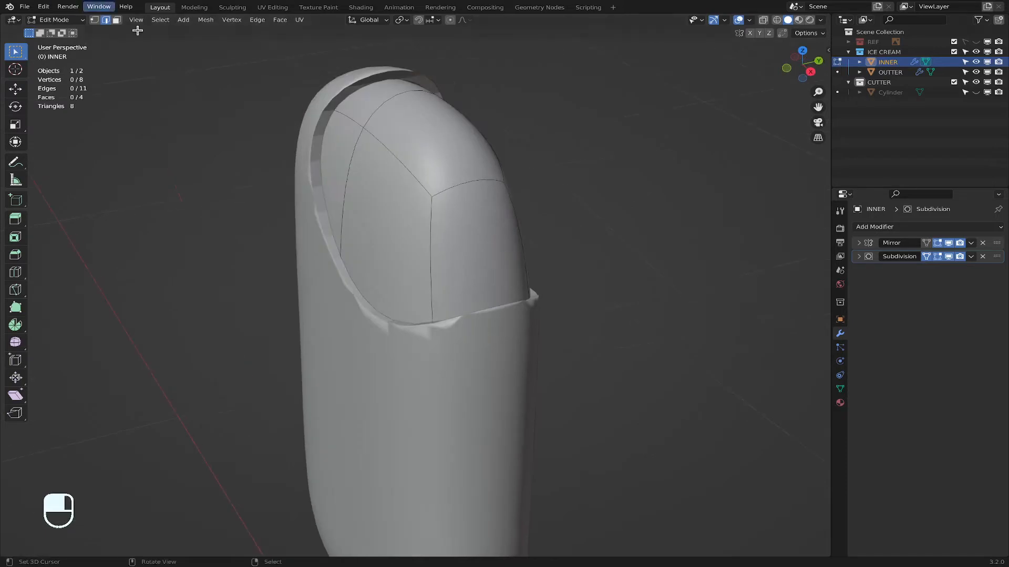
{"action": "left_click", "coordinate": [117, 20]}
{"action": "left_click", "coordinate": [397, 196]}
{"action": "middle_click_drag", "start_coordinate": [396, 196], "coordinate": [1, 47]}
{"action": "left_click", "coordinate": [15, 89]}
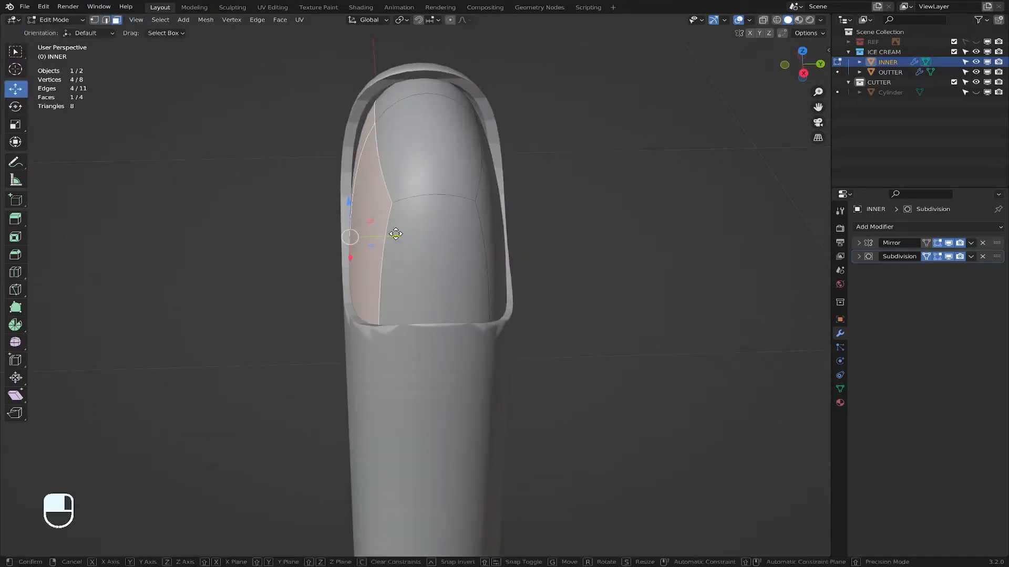
{"action": "left_click_drag", "start_coordinate": [393, 235], "coordinate": [393, 235]}
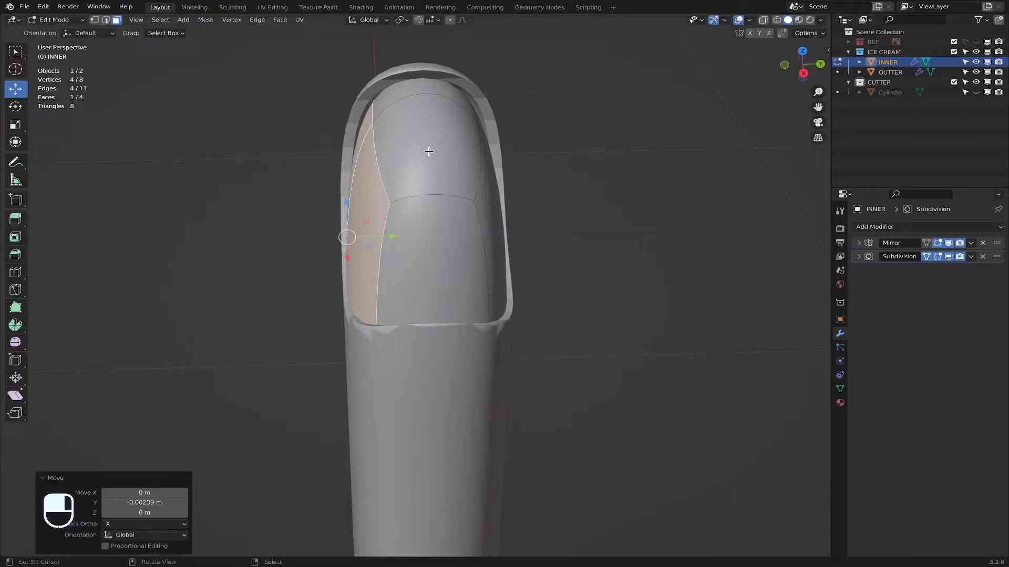
Step: Move INNER's upper-end face up along Z by about 0.0025 m, and nudge its back broad-side face slightly inward along Y
{"action": "left_click", "coordinate": [429, 147]}
{"action": "left_click_drag", "start_coordinate": [429, 72], "coordinate": [429, 71]}
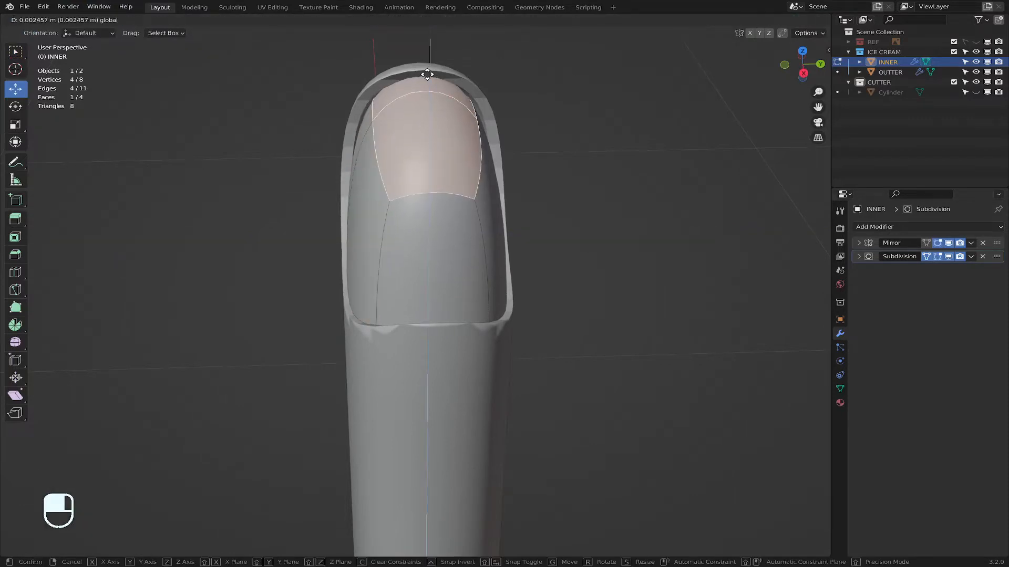
{"action": "left_click", "coordinate": [427, 75]}
{"action": "left_click", "coordinate": [501, 187]}
{"action": "mouse_move", "coordinate": [551, 230]}
{"action": "left_mouse_down"}
{"action": "mouse_move", "coordinate": [535, 232]}
{"action": "mouse_move", "coordinate": [547, 231]}
{"action": "left_mouse_up"}
Step: Move INNER's back broad-side face outward along Y by about 0.0055 m, toward the shell rim
{"action": "left_click", "coordinate": [377, 204]}
{"action": "left_click", "coordinate": [424, 131]}
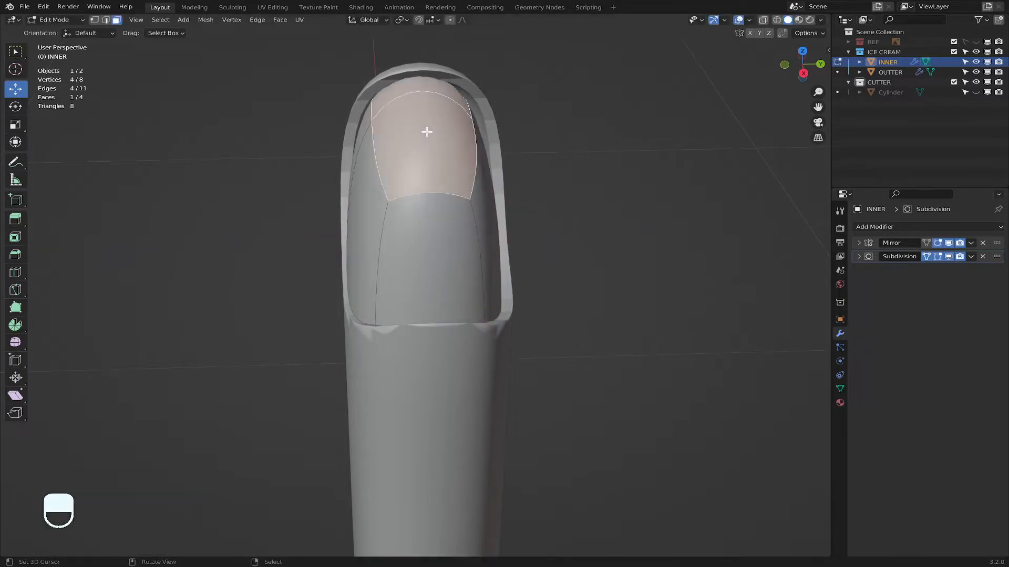
{"action": "middle_click_drag", "start_coordinate": [425, 131], "coordinate": [399, 187]}
{"action": "left_click", "coordinate": [501, 154]}
{"action": "middle_click_drag", "start_coordinate": [501, 155], "coordinate": [504, 150]}
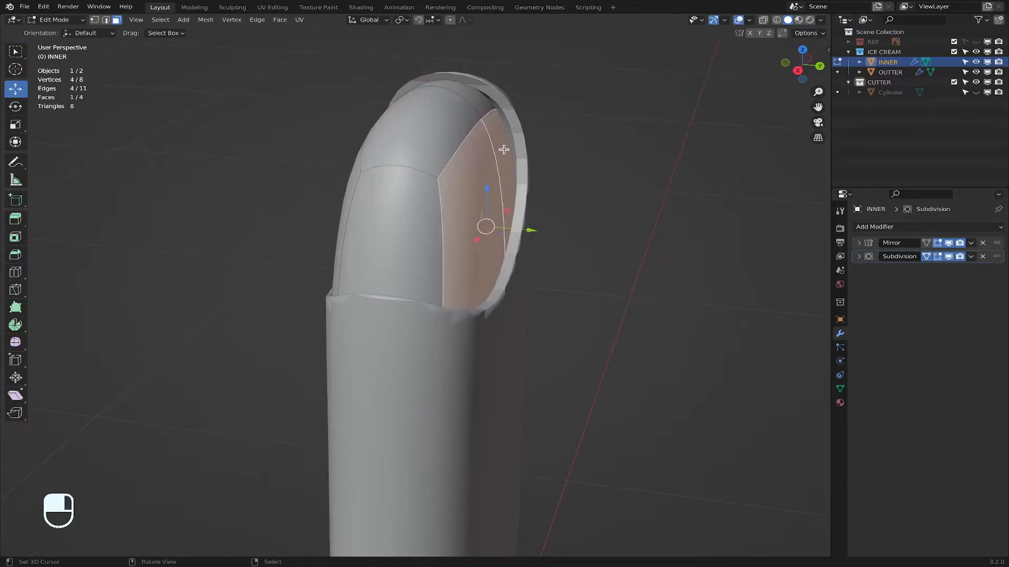
{"action": "left_click_drag", "start_coordinate": [533, 229], "coordinate": [540, 229]}
{"action": "middle_click_drag", "start_coordinate": [540, 230], "coordinate": [677, 147]}
Step: Return to Object Mode, deselect INNER, and check its fit in the bite from the front view
{"action": "left_click", "coordinate": [795, 72]}
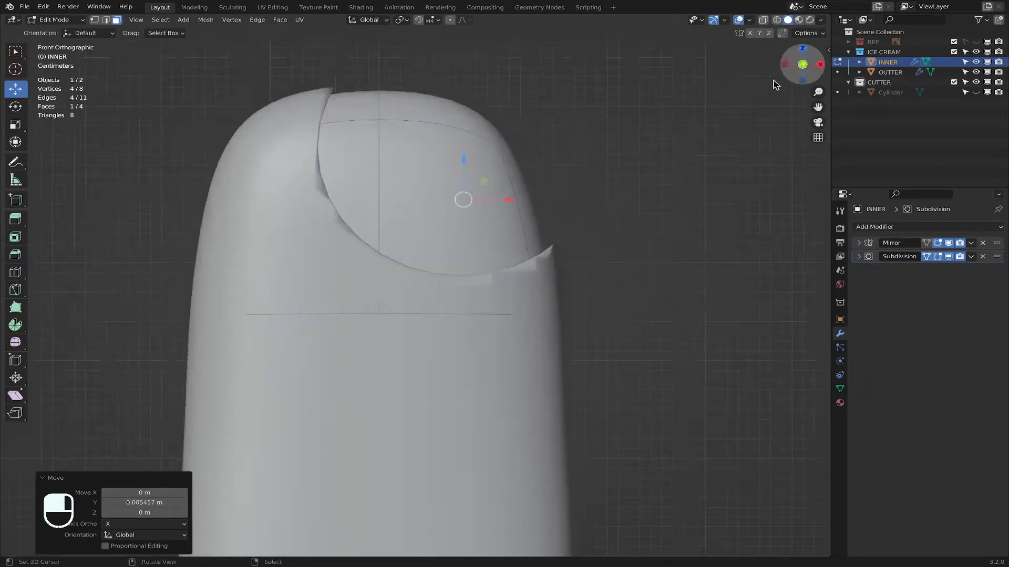
{"action": "scroll", "coordinate": [794, 77], "scroll_direction": "down", "scroll_amount": 5}
{"action": "left_click", "coordinate": [70, 23]}
{"action": "left_click", "coordinate": [61, 32]}
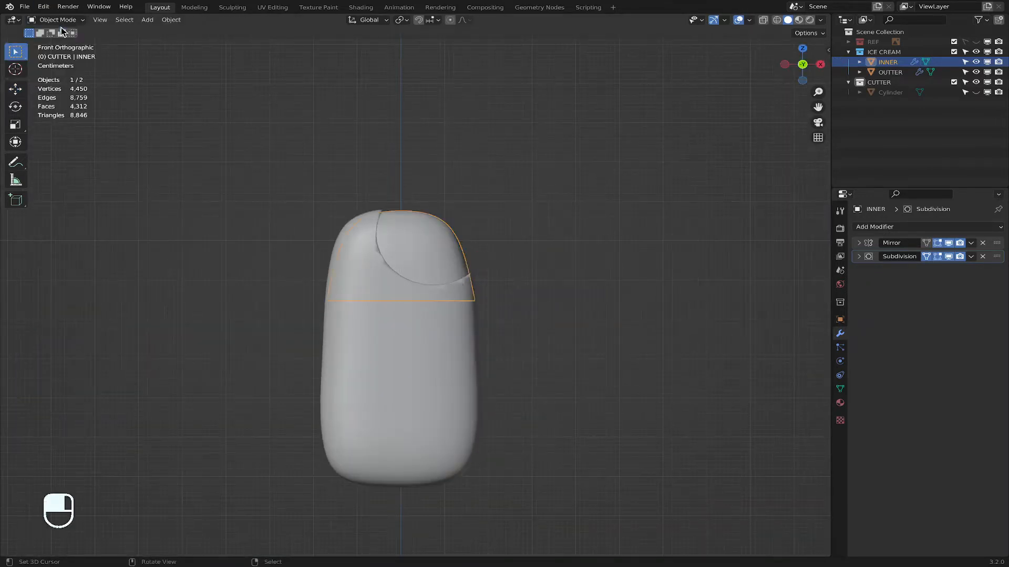
{"action": "left_click", "coordinate": [629, 187]}
{"action": "scroll", "coordinate": [629, 189], "scroll_direction": "up", "scroll_amount": 2}
{"action": "middle_click_drag", "start_coordinate": [629, 190], "coordinate": [541, 169]}
{"action": "left_click", "coordinate": [796, 74]}
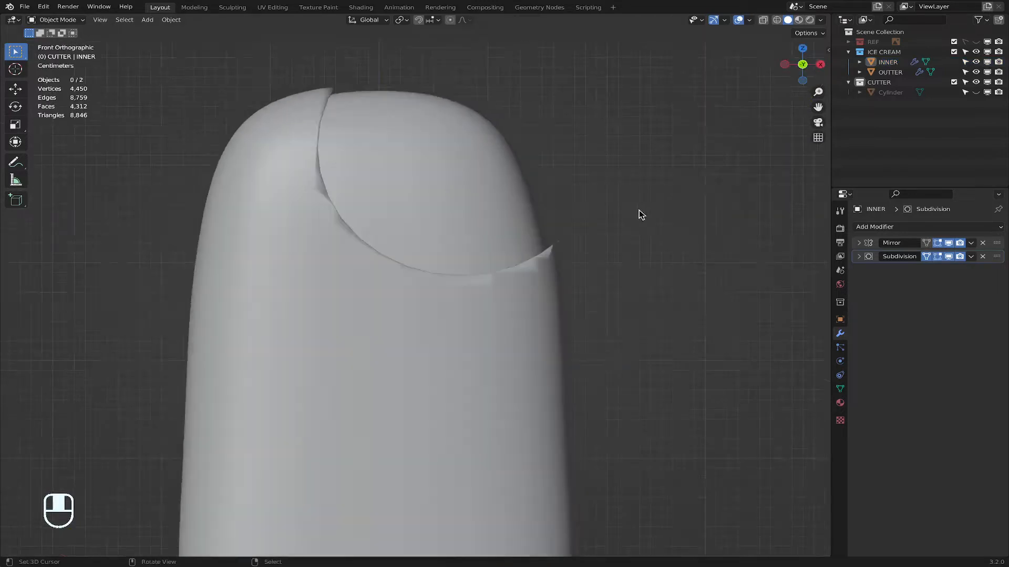
Step: Examine OUTTER's base mesh in Edit Mode, and return to Object Mode with nothing selected
{"action": "left_click", "coordinate": [453, 331]}
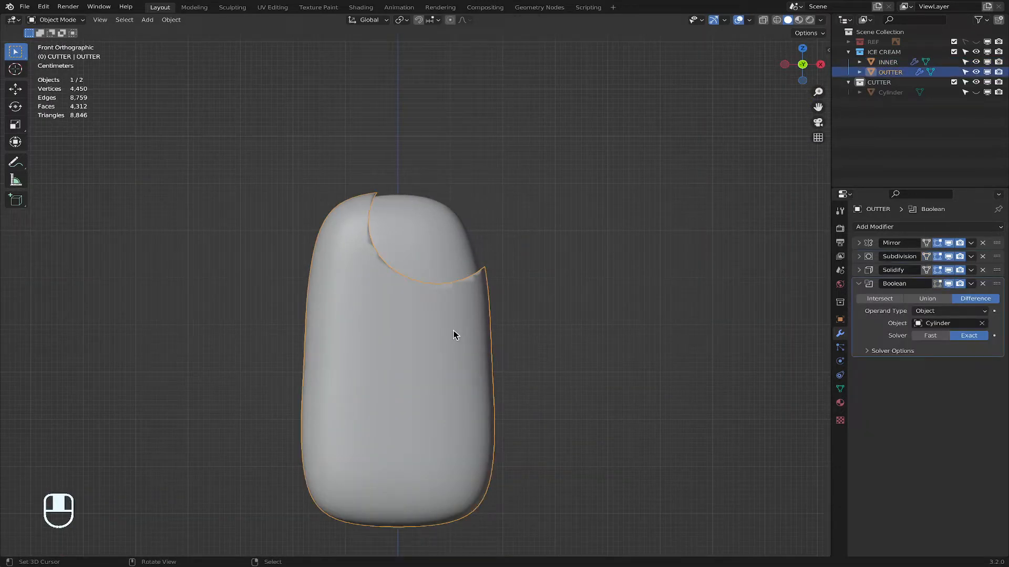
{"action": "left_click", "coordinate": [50, 21]}
{"action": "left_click", "coordinate": [47, 40]}
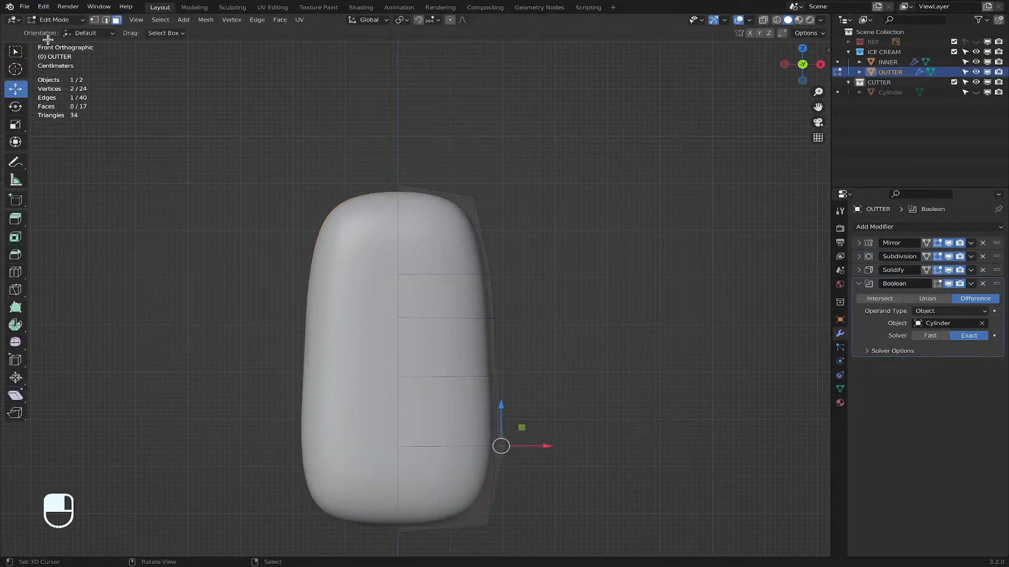
{"action": "middle_click_drag", "start_coordinate": [567, 276], "coordinate": [592, 257]}
{"action": "left_click", "coordinate": [805, 65]}
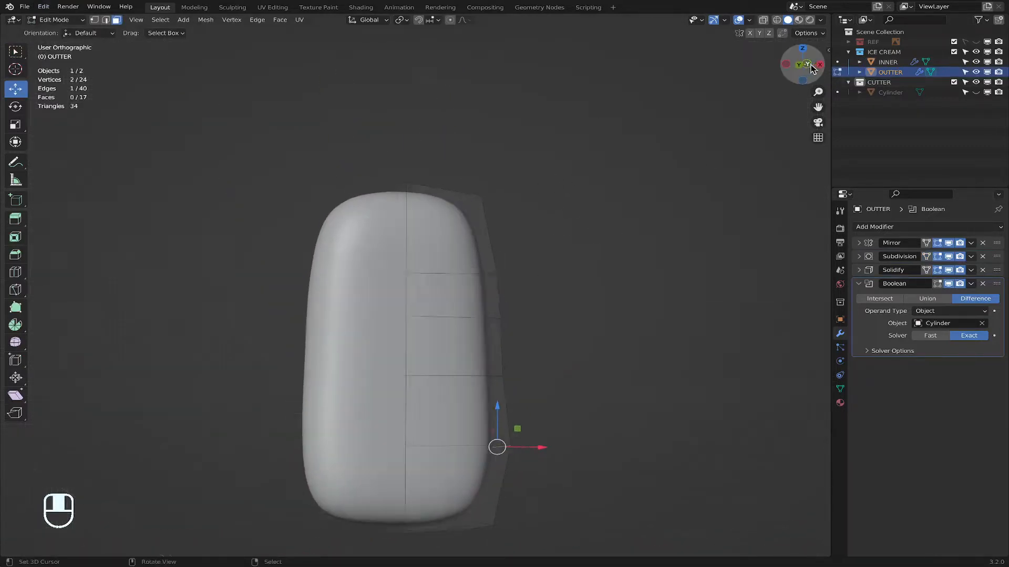
{"action": "left_click", "coordinate": [62, 21]}
{"action": "left_click", "coordinate": [61, 32]}
{"action": "left_click", "coordinate": [562, 300]}
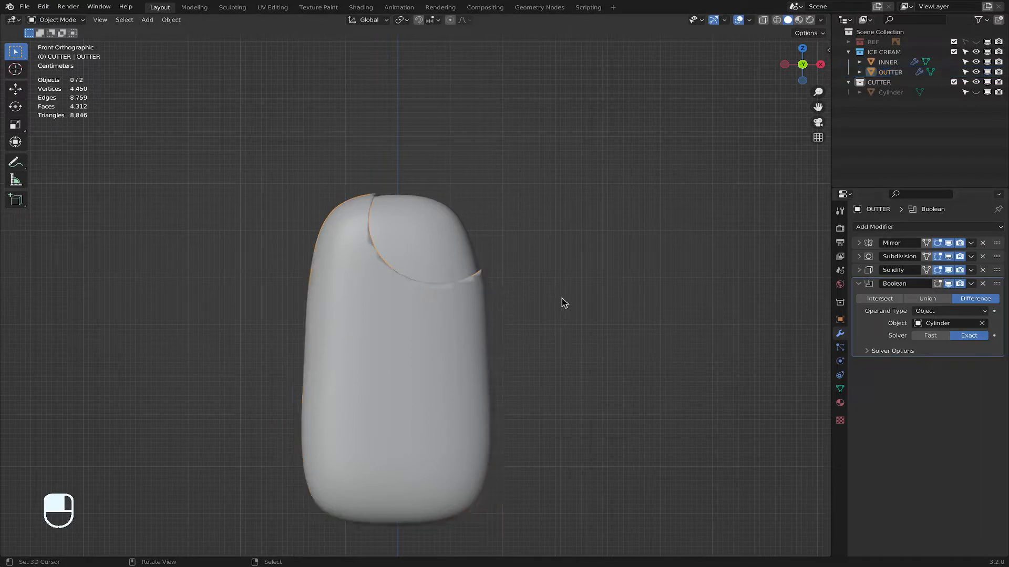
{"action": "left_click", "coordinate": [465, 310]}
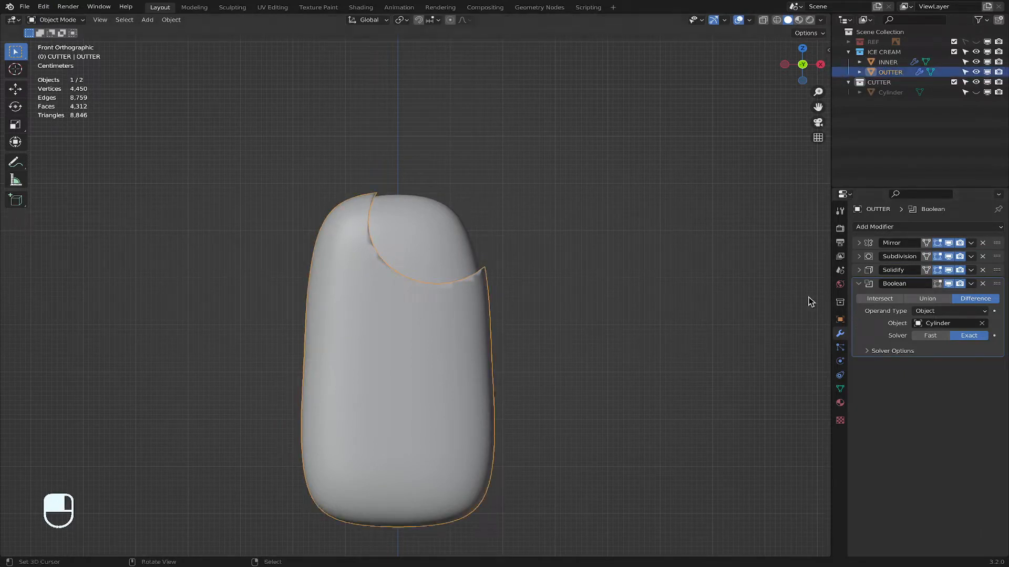
{"action": "key", "text": "m"}
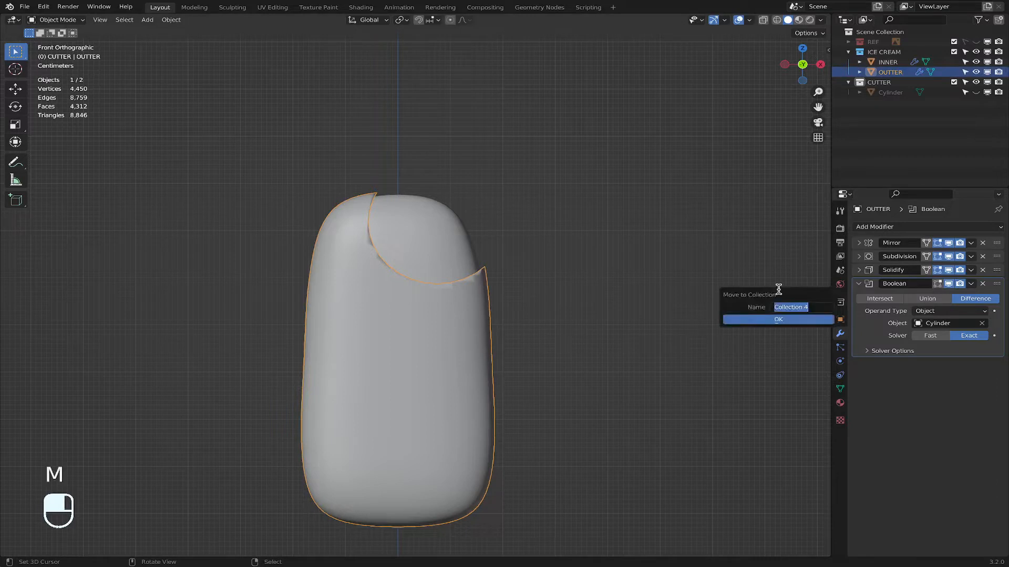
{"action": "left_click", "coordinate": [729, 244]}
Step: Frame the whole scene in the viewport and open the Quad Remesher 1.2 settings
{"action": "key", "text": "shift+c"}
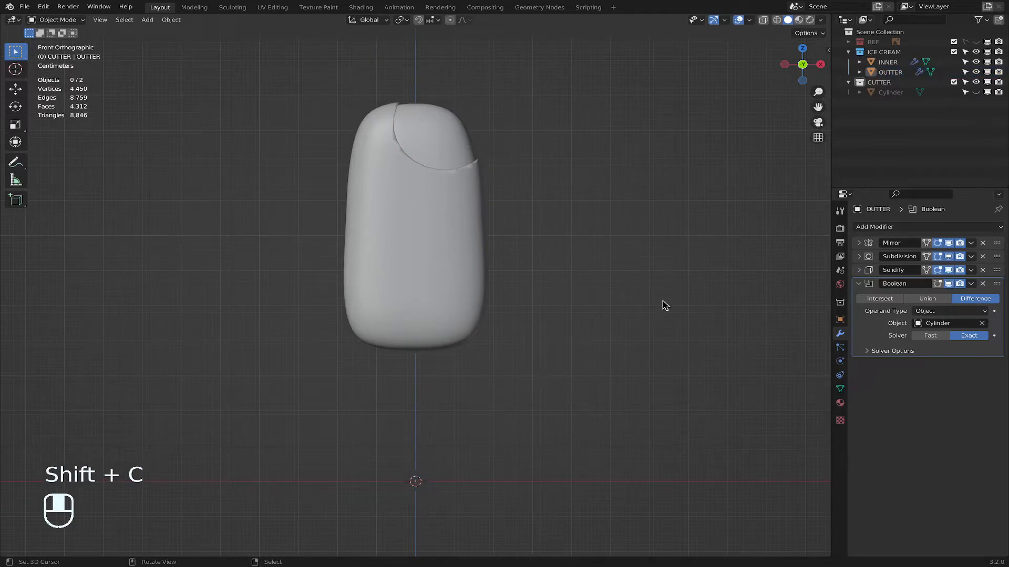
{"action": "key", "text": "space"}
{"action": "key", "text": "n"}
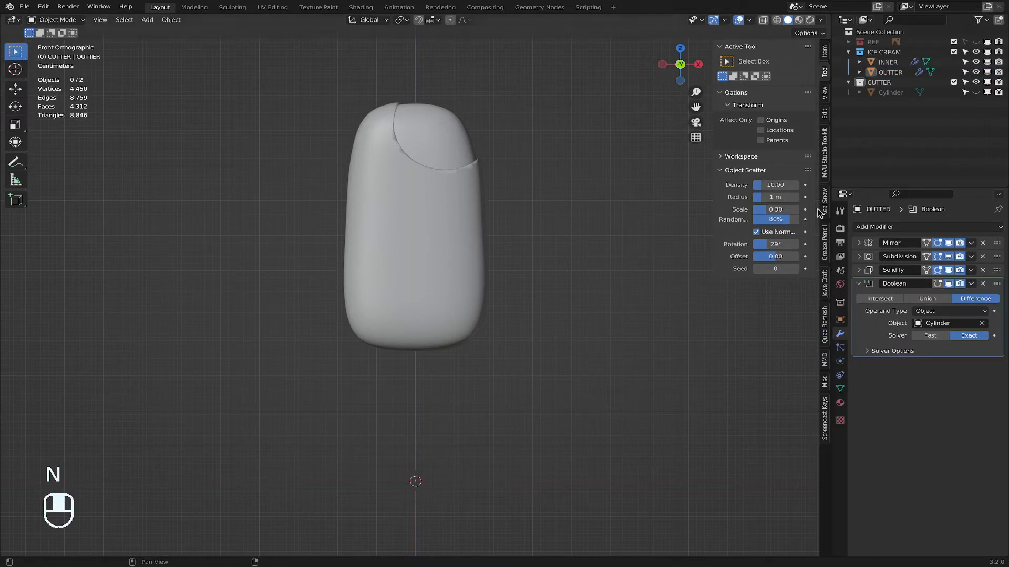
{"action": "left_click", "coordinate": [825, 341]}
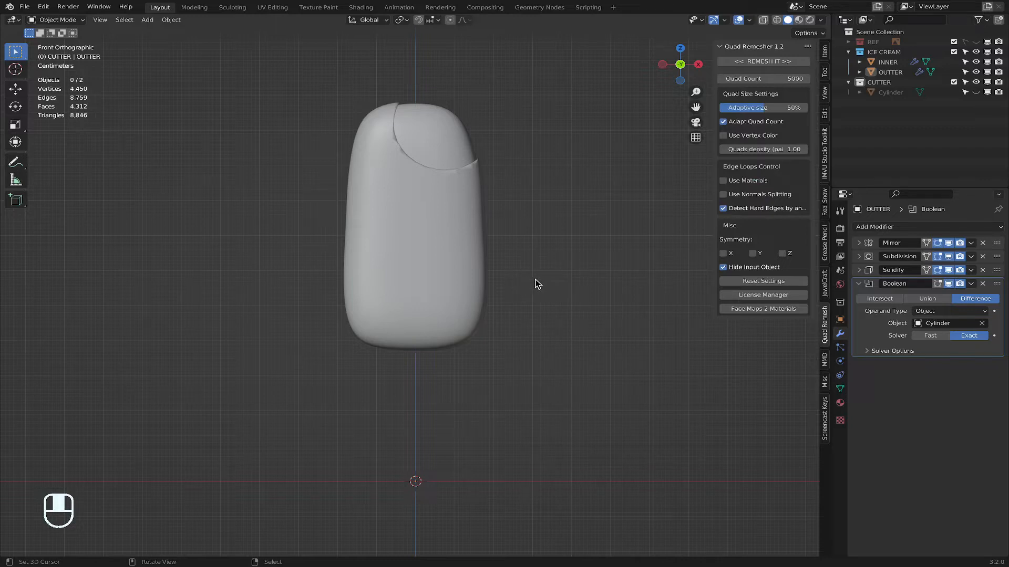
{"action": "key", "text": "shift"}
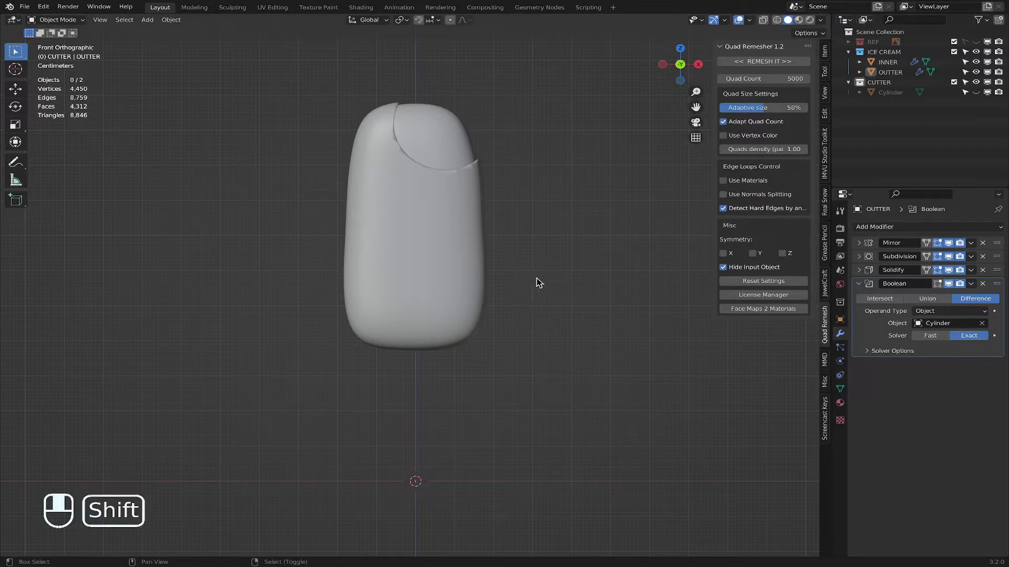
{"action": "middle_click_drag", "start_coordinate": [537, 282], "coordinate": [541, 383], "text": "shift"}
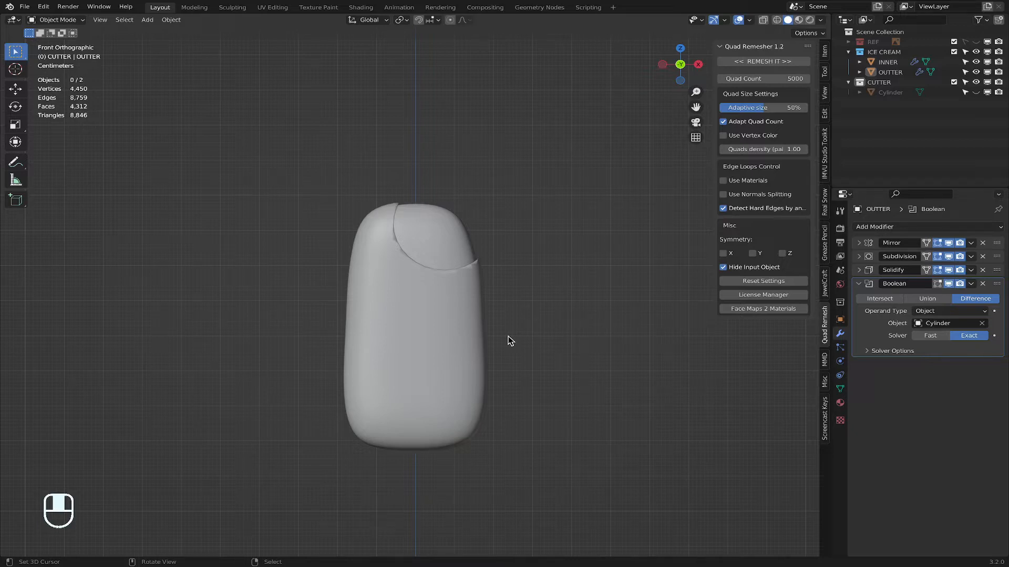
Step: Remesh the OUTTER shell with Quad Remesher using a quad count of 5000
{"action": "scroll", "coordinate": [507, 341], "scroll_direction": "up", "scroll_amount": 3}
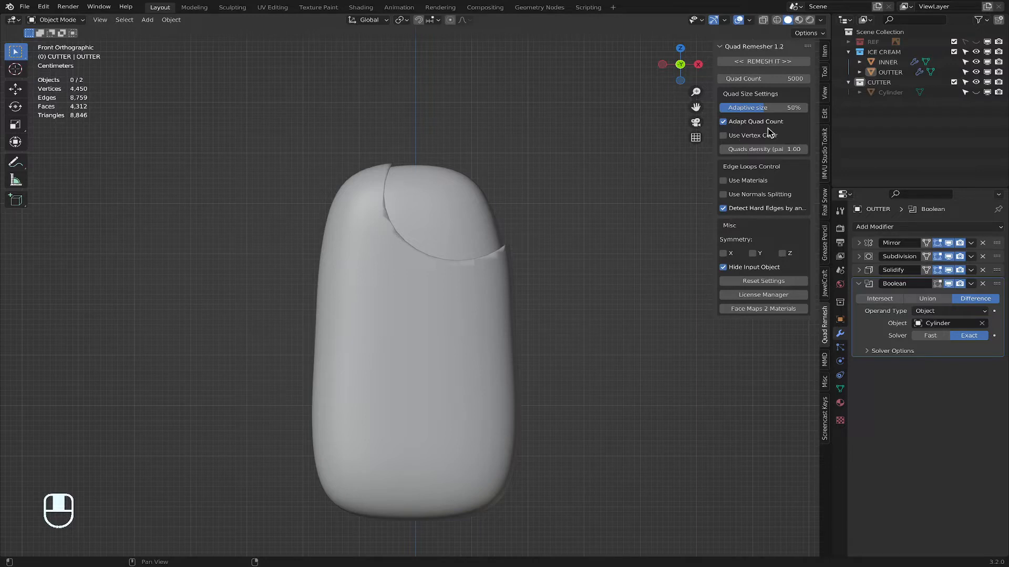
{"action": "left_click", "coordinate": [472, 271]}
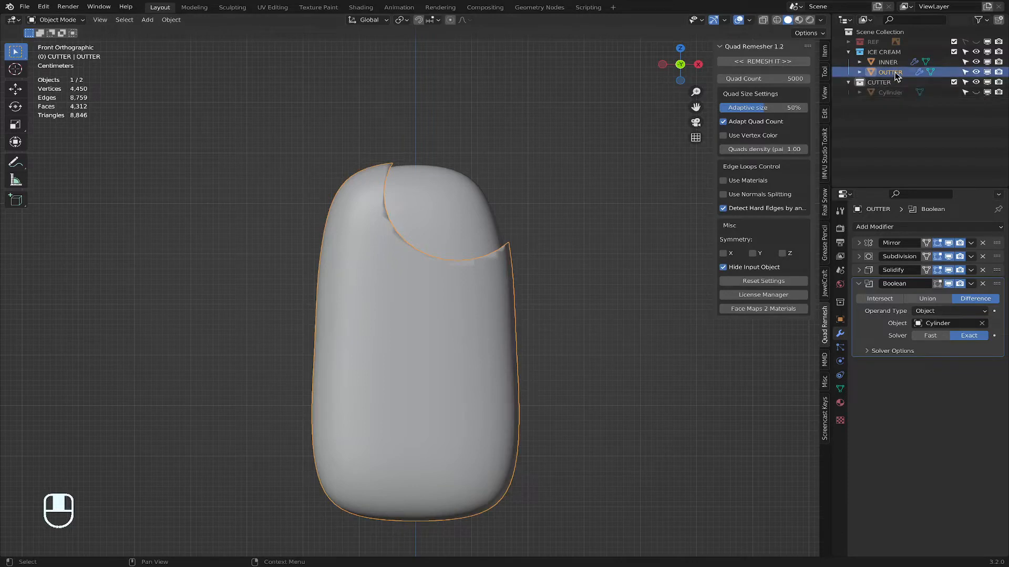
{"action": "left_click", "coordinate": [782, 62]}
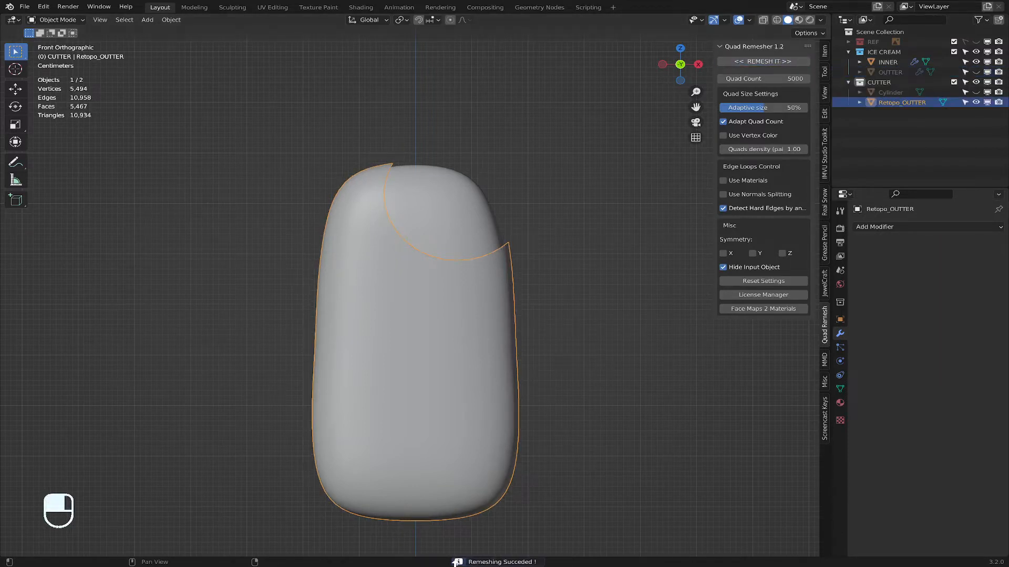
Step: Deselect the remeshed shell and examine its bite rim against INNER from the side, at an angle and from the front
{"action": "middle_click_drag", "start_coordinate": [556, 301], "coordinate": [421, 362]}
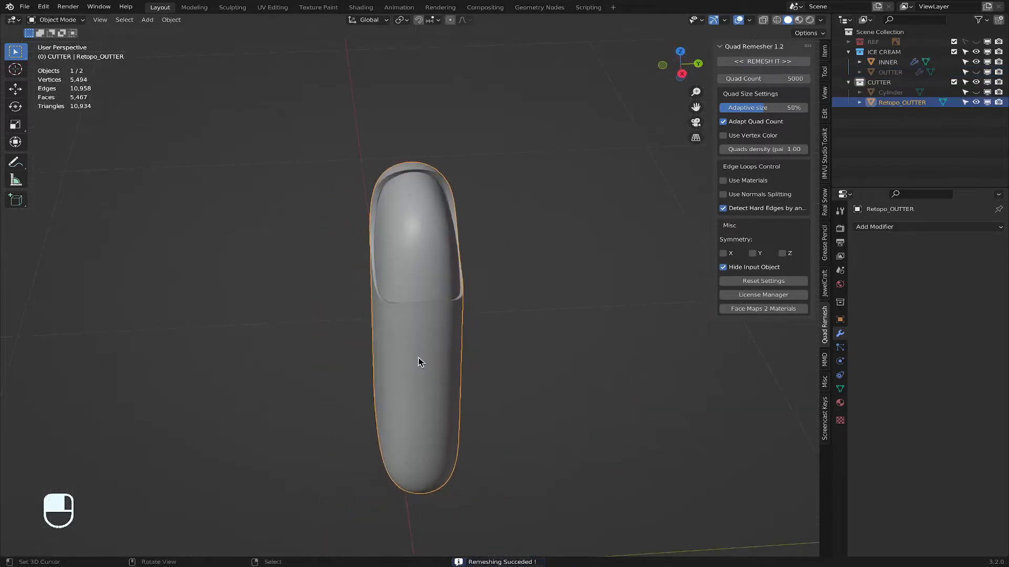
{"action": "left_click", "coordinate": [504, 284]}
{"action": "scroll", "coordinate": [504, 283], "scroll_direction": "up", "scroll_amount": 5}
{"action": "middle_click_drag", "start_coordinate": [518, 300], "coordinate": [625, 275]}
{"action": "scroll", "coordinate": [626, 315], "scroll_direction": "down", "scroll_amount": 3}
{"action": "middle_click_drag", "start_coordinate": [625, 315], "coordinate": [573, 305]}
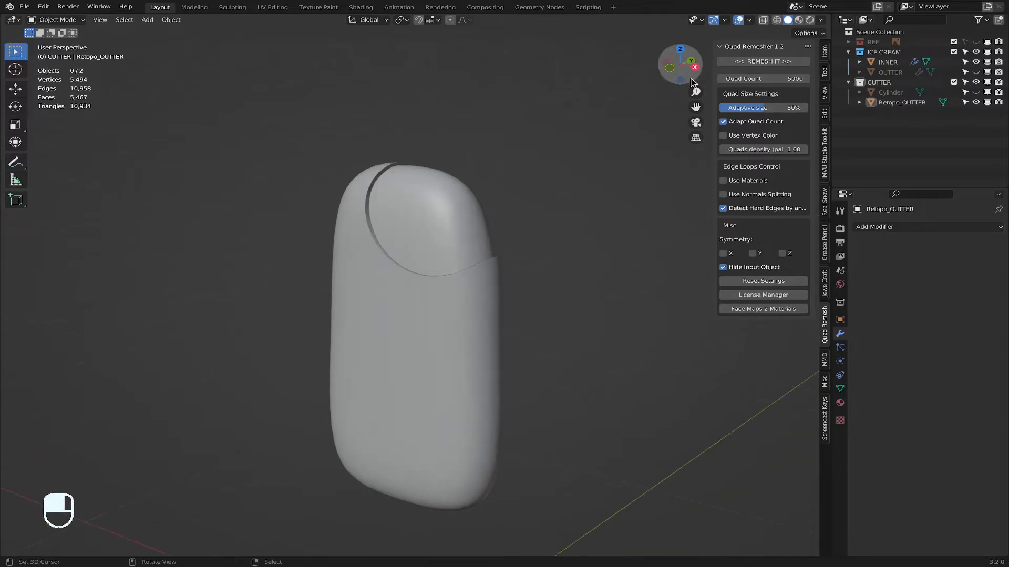
{"action": "left_click", "coordinate": [669, 73]}
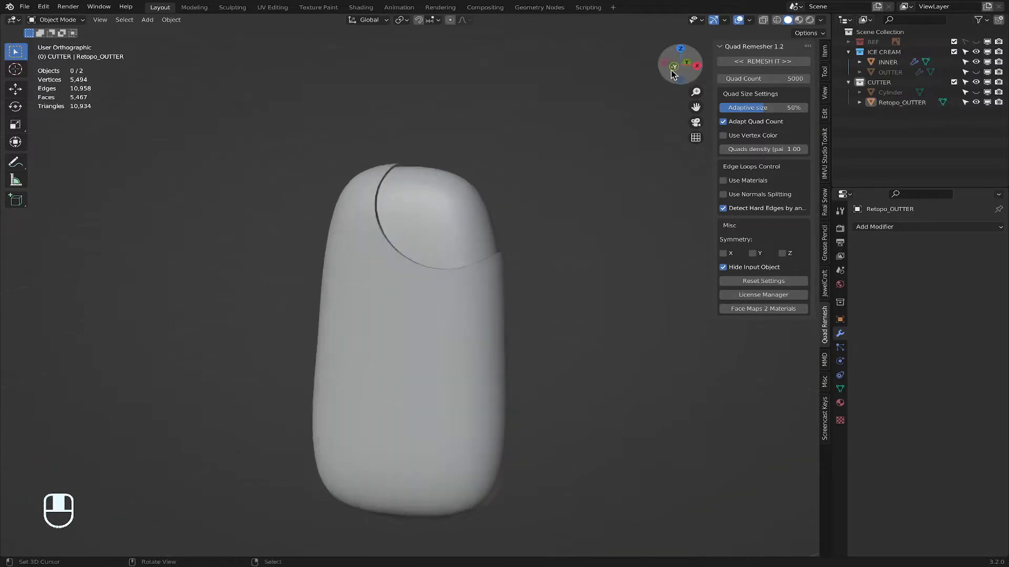
Step: Hide the INNER object to expose the hollow bite opening of the remeshed shell
{"action": "left_click", "coordinate": [459, 220]}
{"action": "left_click", "coordinate": [976, 62]}
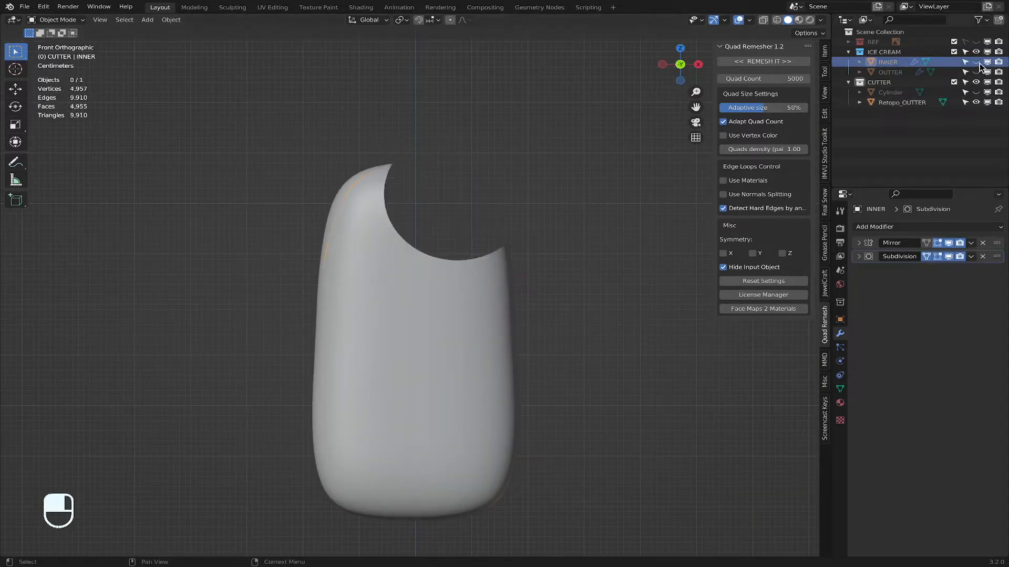
{"action": "middle_click_drag", "start_coordinate": [472, 171], "coordinate": [413, 242]}
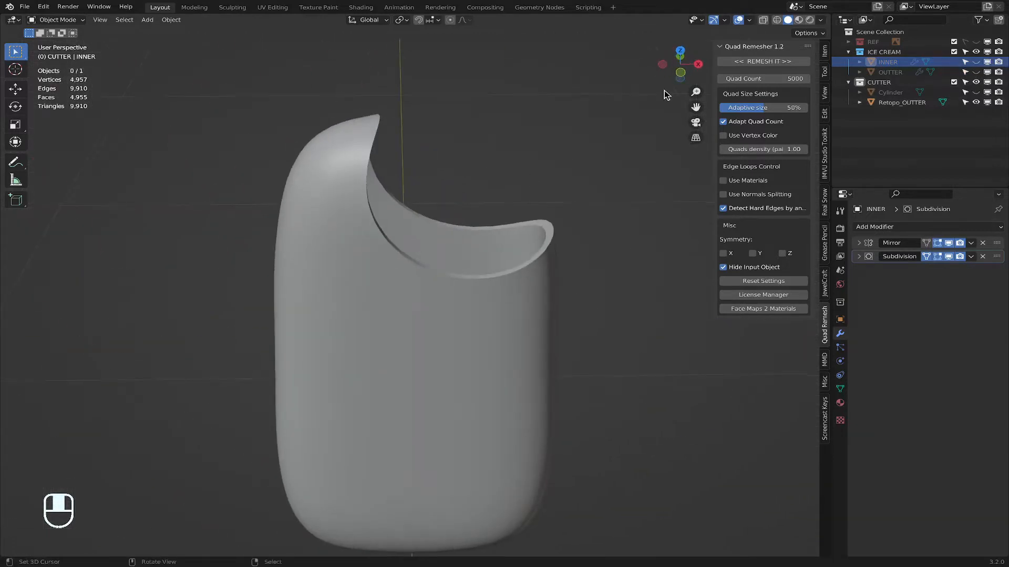
{"action": "middle_click_drag", "start_coordinate": [581, 125], "coordinate": [564, 136]}
Step: Open Retopo_OUTTER in Edit Mode and clear the selection of its mesh
{"action": "left_click", "coordinate": [59, 21]}
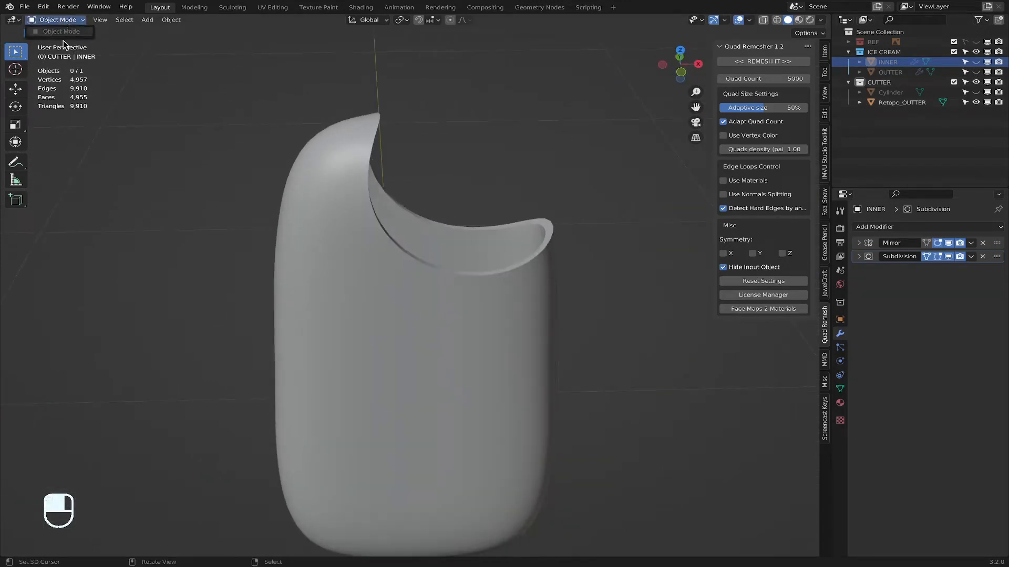
{"action": "right_click", "coordinate": [336, 144]}
{"action": "left_click", "coordinate": [59, 19]}
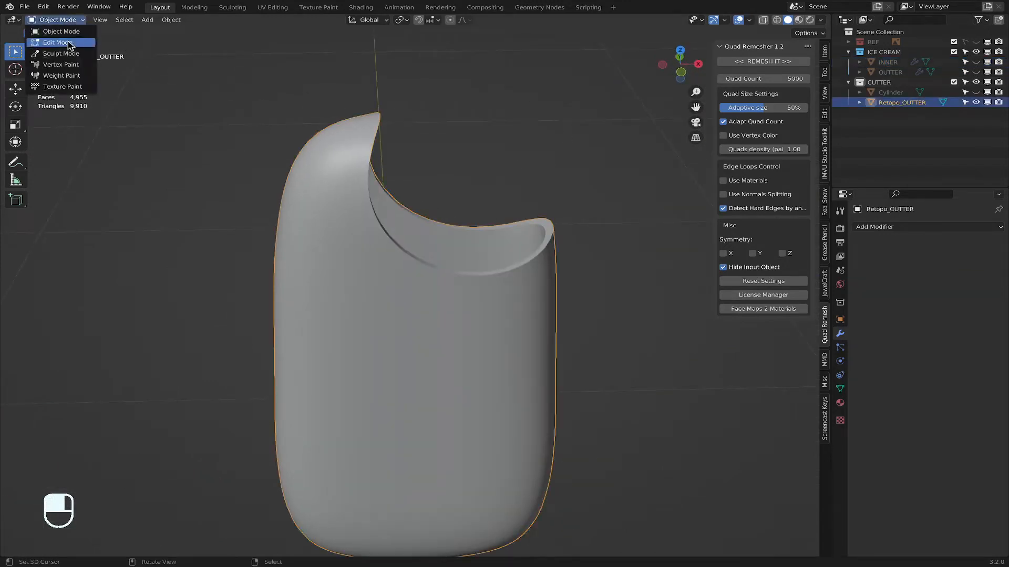
{"action": "left_click", "coordinate": [61, 38]}
{"action": "scroll", "coordinate": [552, 300], "scroll_direction": "up", "scroll_amount": 3}
{"action": "middle_click_drag", "start_coordinate": [552, 300], "coordinate": [399, 311]}
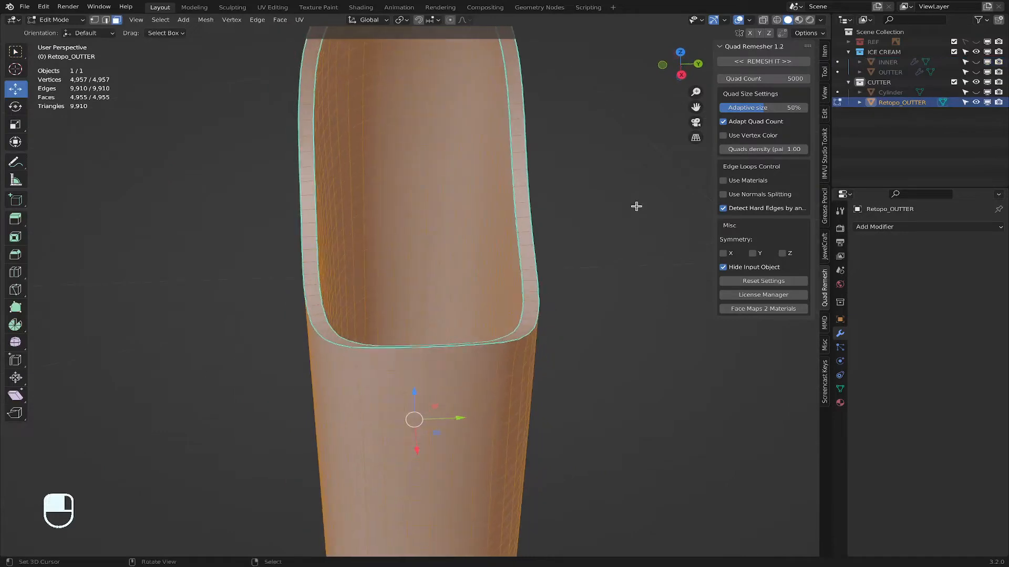
{"action": "left_click", "coordinate": [636, 205]}
Step: Examine the quad topology of the remeshed shell around the bite rim and over the whole front
{"action": "scroll", "coordinate": [529, 212], "scroll_direction": "up", "scroll_amount": 1}
{"action": "middle_click_drag", "start_coordinate": [493, 229], "coordinate": [627, 239]}
{"action": "scroll", "coordinate": [563, 270], "scroll_direction": "up", "scroll_amount": 2}
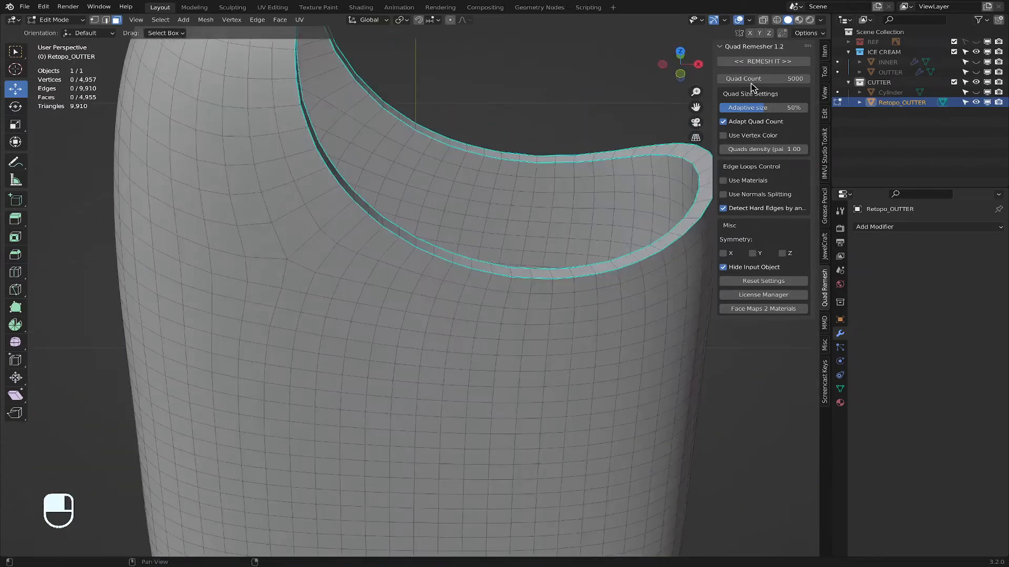
{"action": "left_click", "coordinate": [678, 64]}
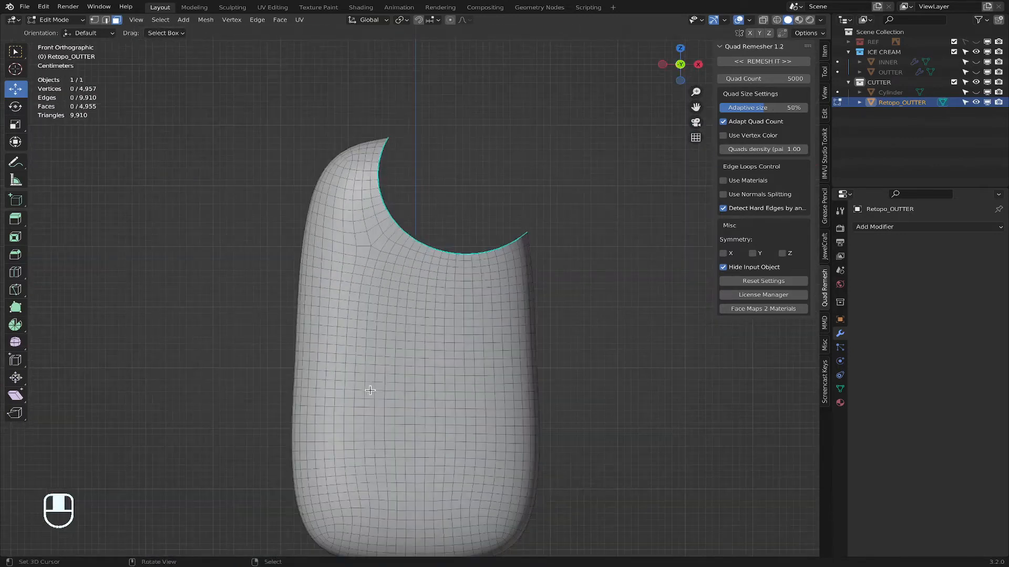
{"action": "middle_click_drag", "start_coordinate": [370, 390], "coordinate": [405, 292], "text": "shift"}
{"action": "scroll", "coordinate": [459, 348], "scroll_direction": "down", "scroll_amount": 3}
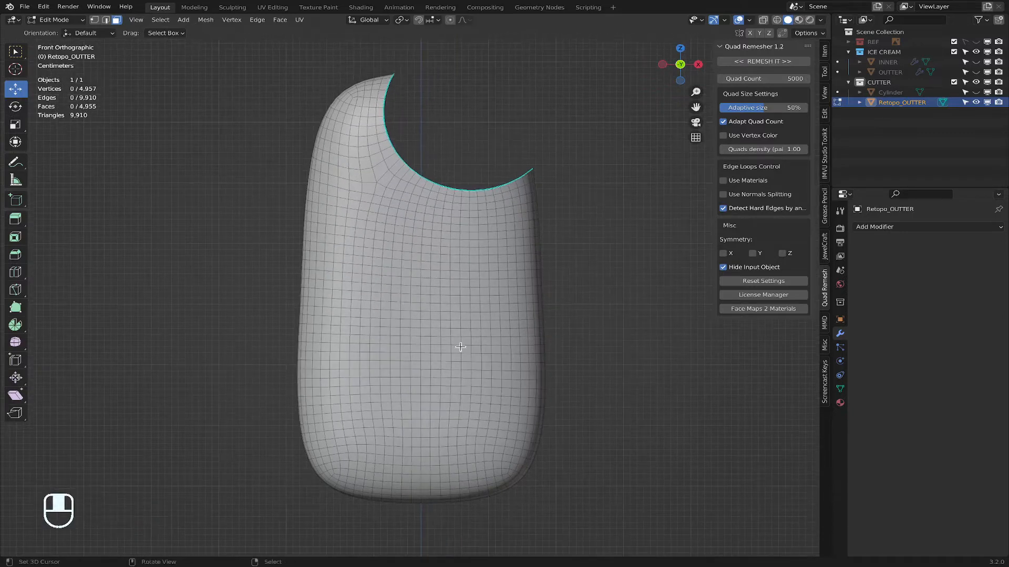
{"action": "middle_click_drag", "start_coordinate": [465, 352], "coordinate": [449, 412]}
{"action": "left_click", "coordinate": [677, 79]}
{"action": "scroll", "coordinate": [500, 368], "scroll_direction": "down", "scroll_amount": 2}
{"action": "middle_click_drag", "start_coordinate": [476, 286], "coordinate": [471, 209], "text": "shift"}
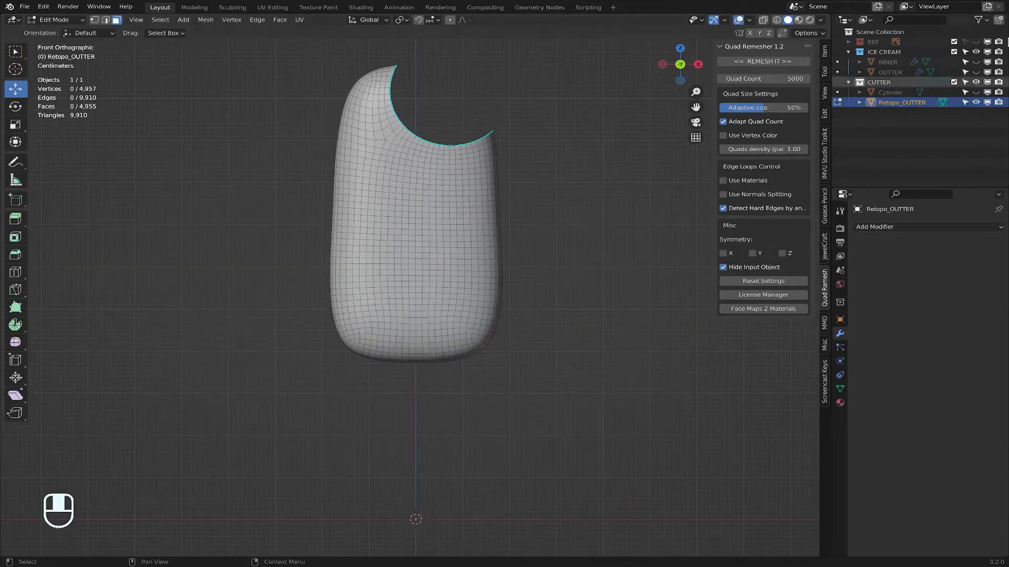
Step: Show the REF reference image, hide the sidebar, and frame the wooden stick in the front view
{"action": "left_click", "coordinate": [976, 42]}
{"action": "middle_click_drag", "start_coordinate": [478, 366], "coordinate": [404, 288], "text": "shift"}
{"action": "key", "text": "n"}
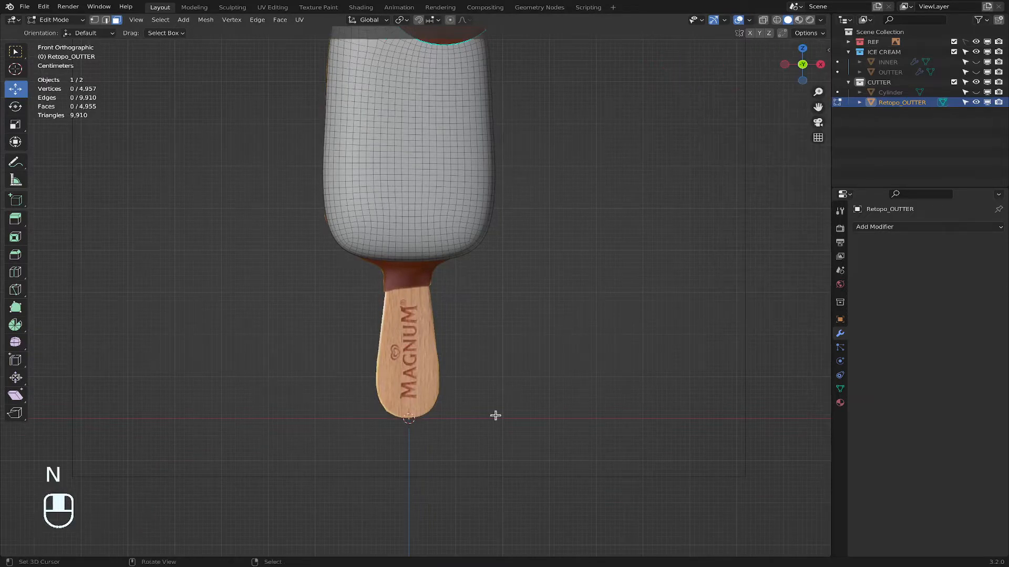
{"action": "scroll", "coordinate": [451, 423], "scroll_direction": "up", "scroll_amount": 2}
{"action": "middle_click_drag", "start_coordinate": [451, 423], "coordinate": [435, 354], "text": "shift"}
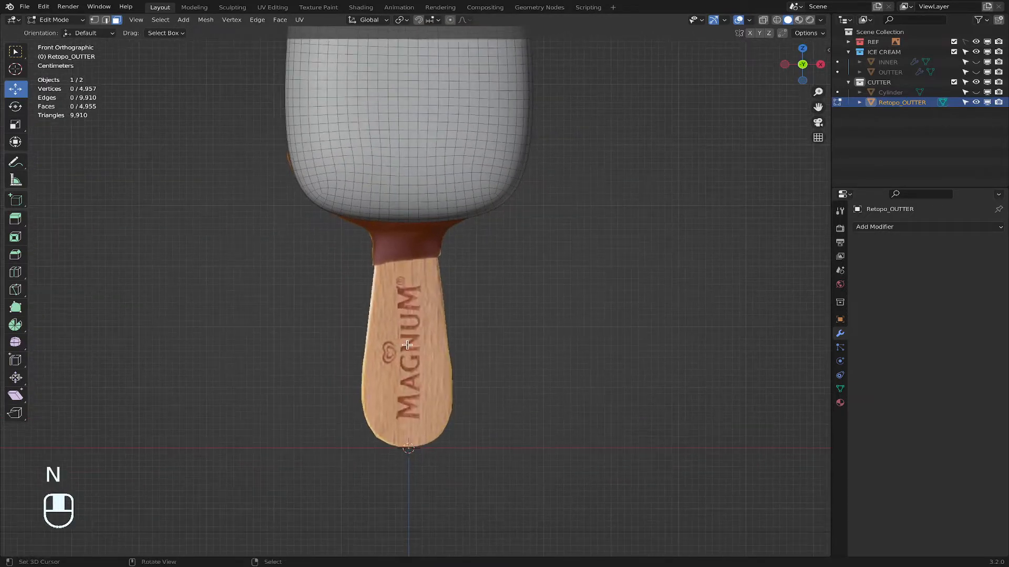
{"action": "key", "text": "shift+a"}
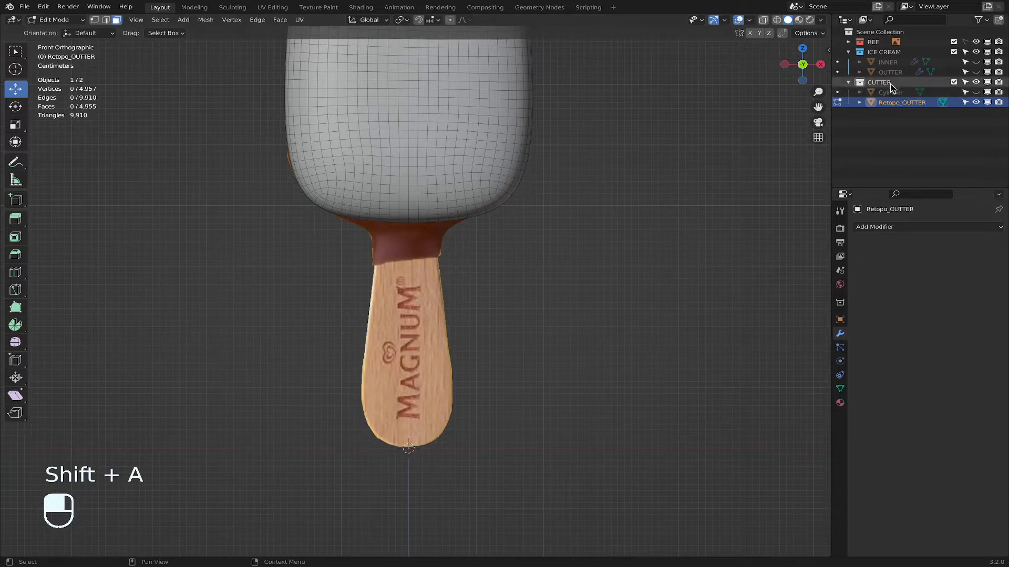
Step: Move Retopo_OUTTER into the ICE CREAM collection and delete the original OUTTER object
{"action": "left_click_drag", "start_coordinate": [903, 103], "coordinate": [900, 53]}
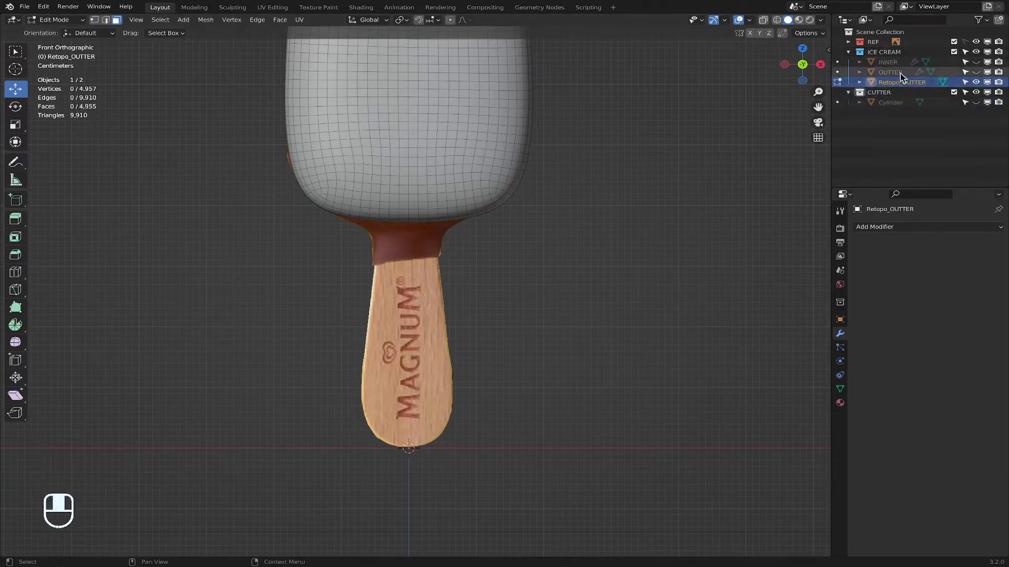
{"action": "left_click", "coordinate": [900, 73]}
{"action": "right_click", "coordinate": [900, 74]}
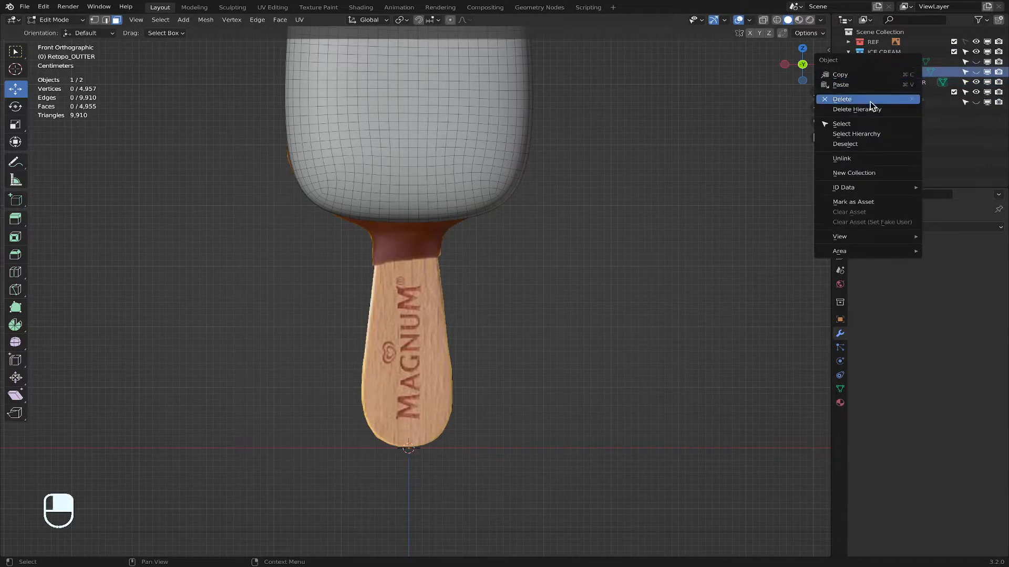
{"action": "left_click", "coordinate": [870, 100]}
Step: Rename Retopo_OUTTER as OUTTER, then collapse the ICE CREAM collection and make it active
{"action": "left_click", "coordinate": [904, 72]}
{"action": "double_click", "coordinate": [903, 72]}
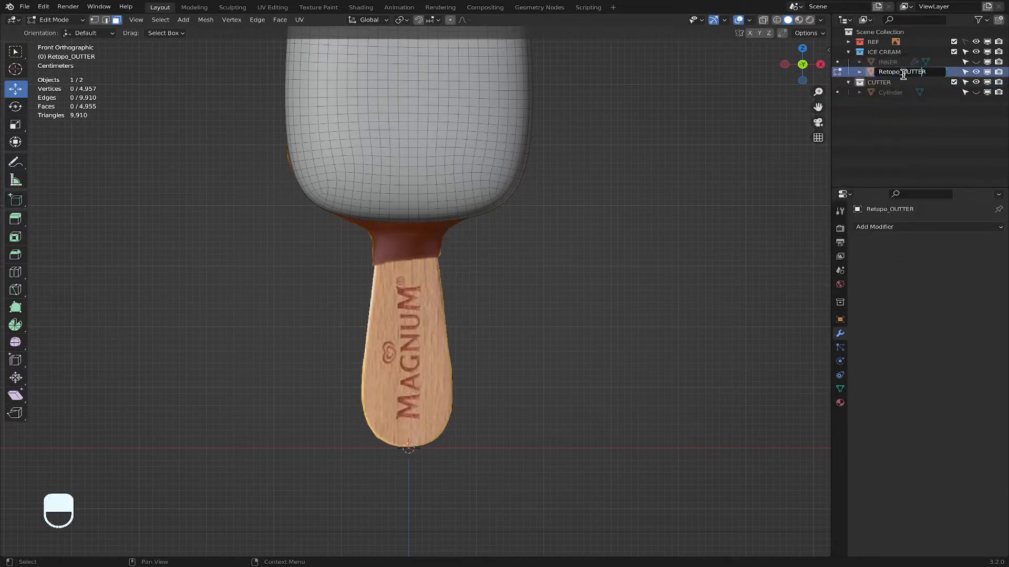
{"action": "left_click_drag", "start_coordinate": [904, 74], "coordinate": [798, 65]}
{"action": "key", "text": "BackSpace"}
{"action": "key", "text": "Return"}
{"action": "left_click", "coordinate": [848, 51]}
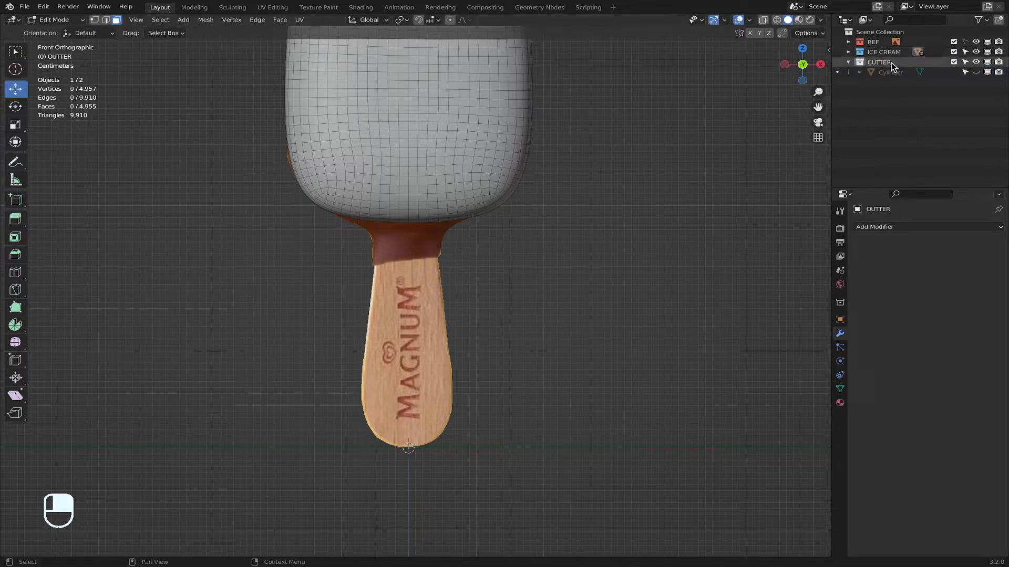
{"action": "left_click", "coordinate": [887, 52]}
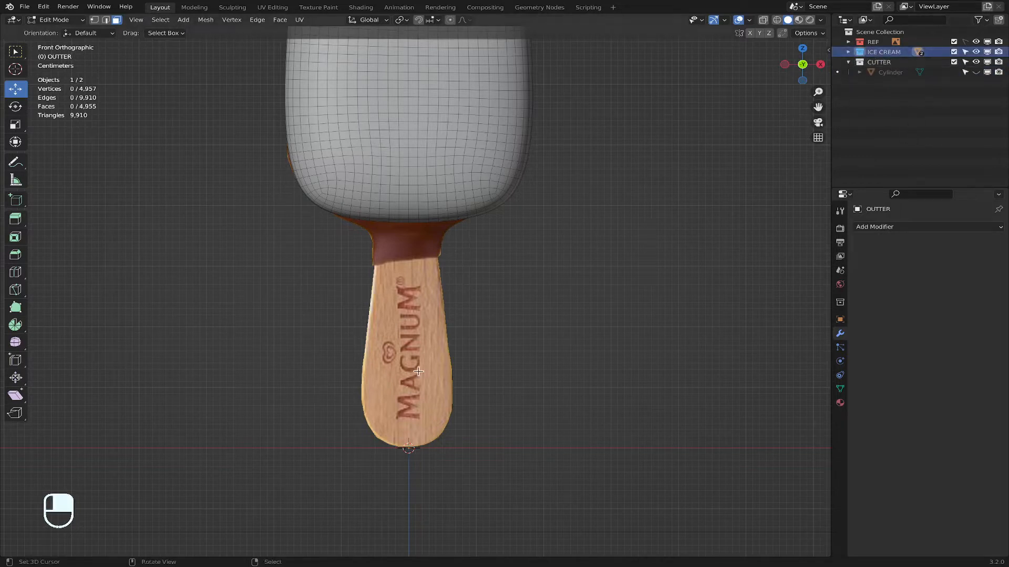
{"action": "key", "text": "shift+a"}
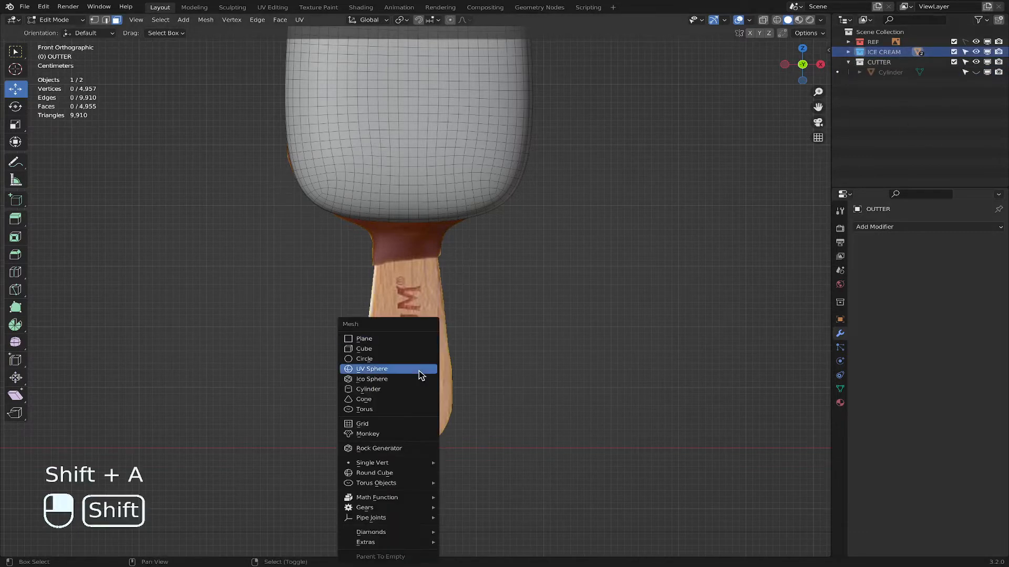
{"action": "left_click", "coordinate": [408, 339]}
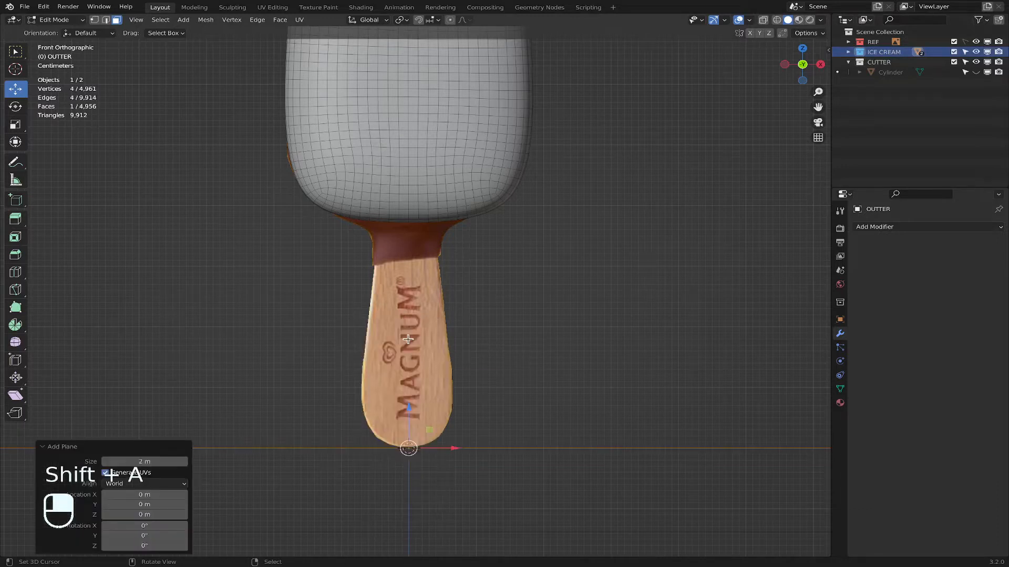
{"action": "key", "text": "ctrl+z"}
Step: Return to Object Mode and add a separate plane at the world origin with a size of 1 m
{"action": "left_click", "coordinate": [55, 19]}
{"action": "left_click", "coordinate": [56, 30]}
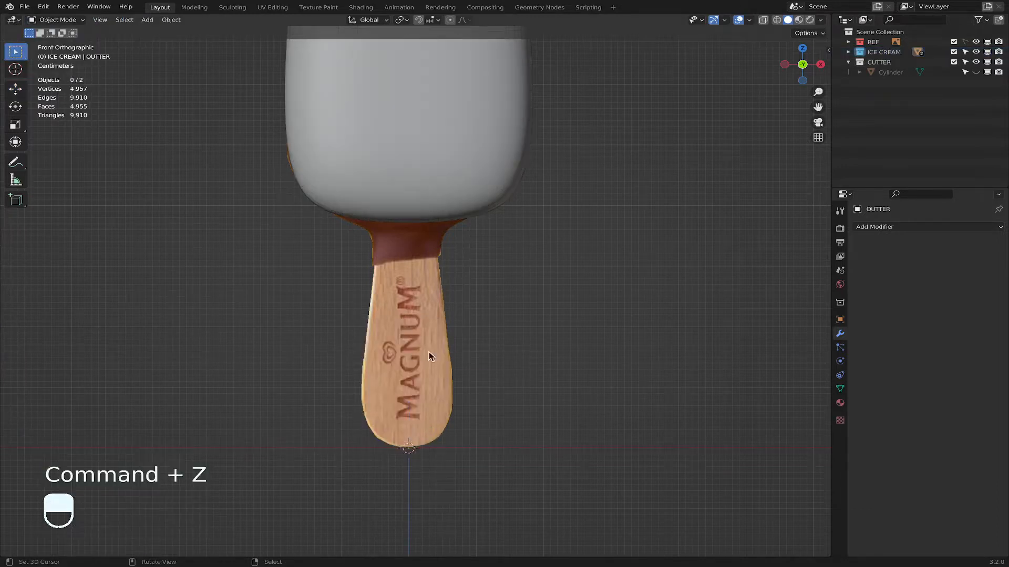
{"action": "key", "text": "shift+a"}
{"action": "mouse_move", "coordinate": [401, 354]}
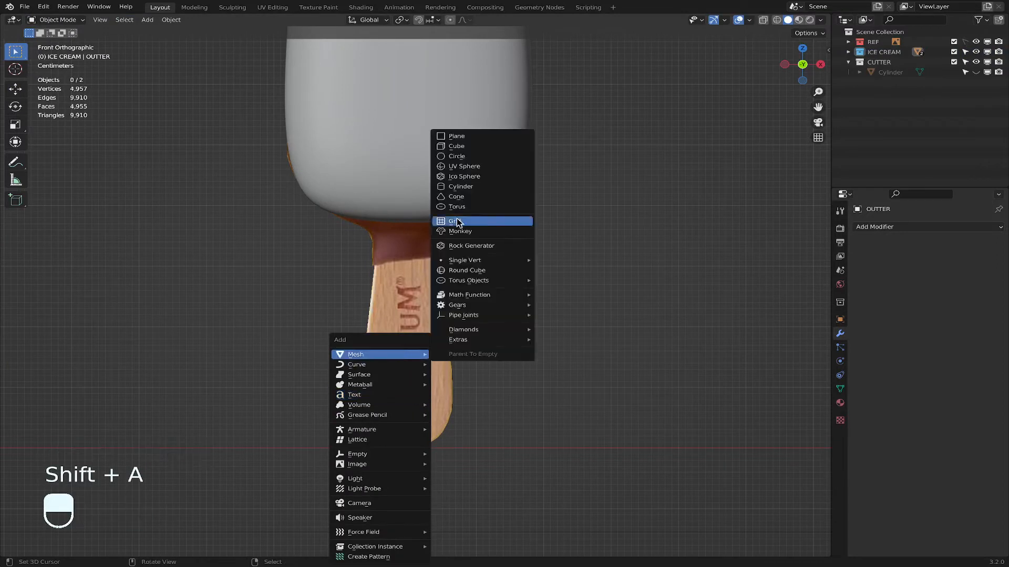
{"action": "left_click", "coordinate": [474, 137]}
{"action": "left_click", "coordinate": [151, 463]}
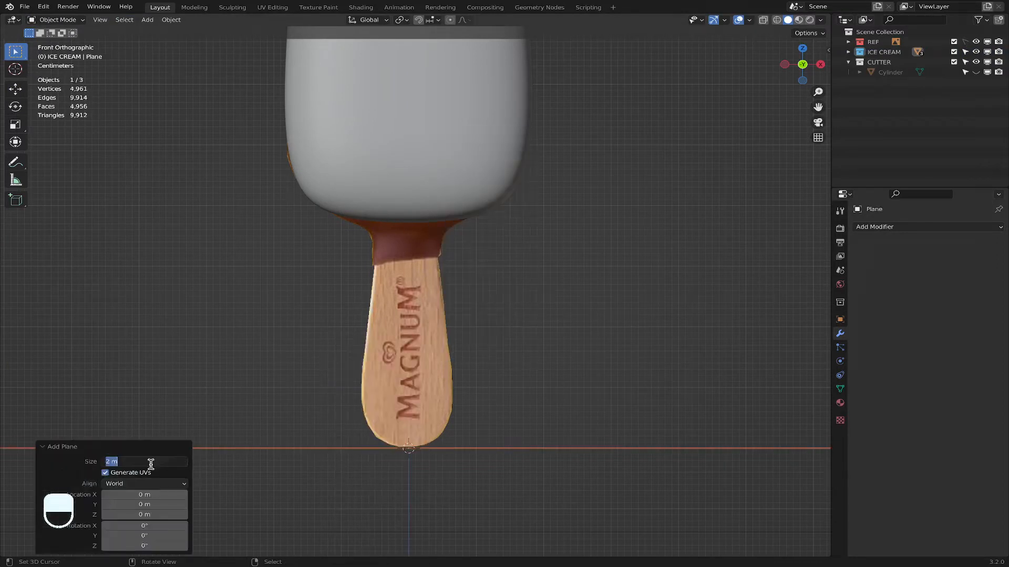
{"action": "type", "text": "1"}
{"action": "key", "text": "Return"}
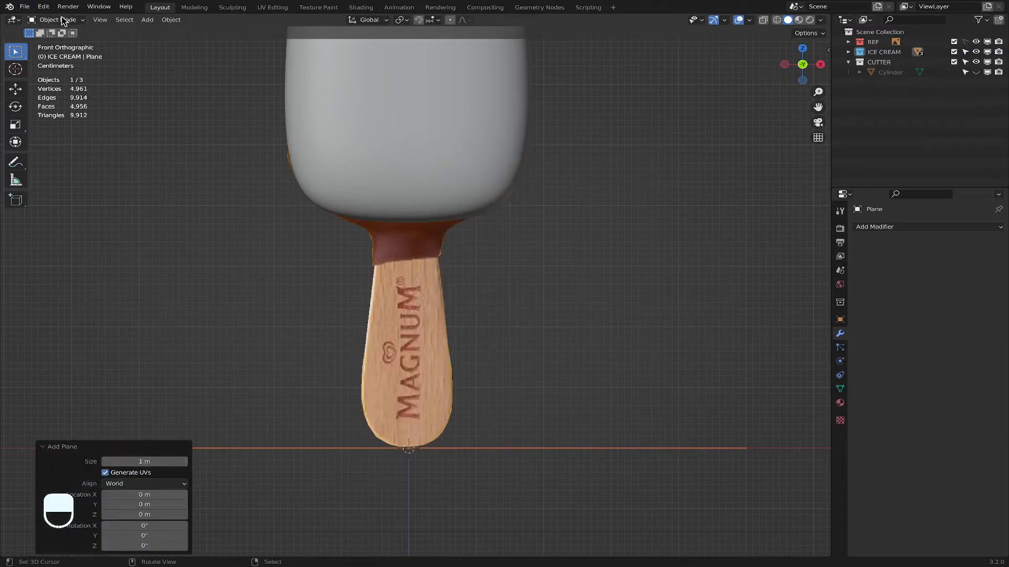
Step: Rotate the plane 90° about the X axis in Edit Mode and turn on X-ray display
{"action": "left_click", "coordinate": [58, 20]}
{"action": "left_click", "coordinate": [62, 42]}
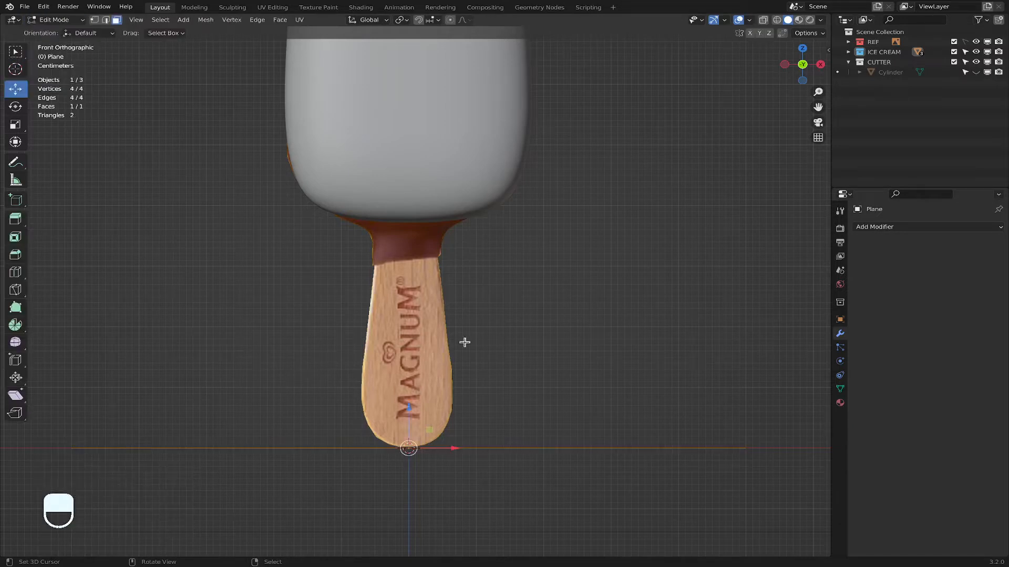
{"action": "type", "text": "rx90"}
{"action": "key", "text": "Return"}
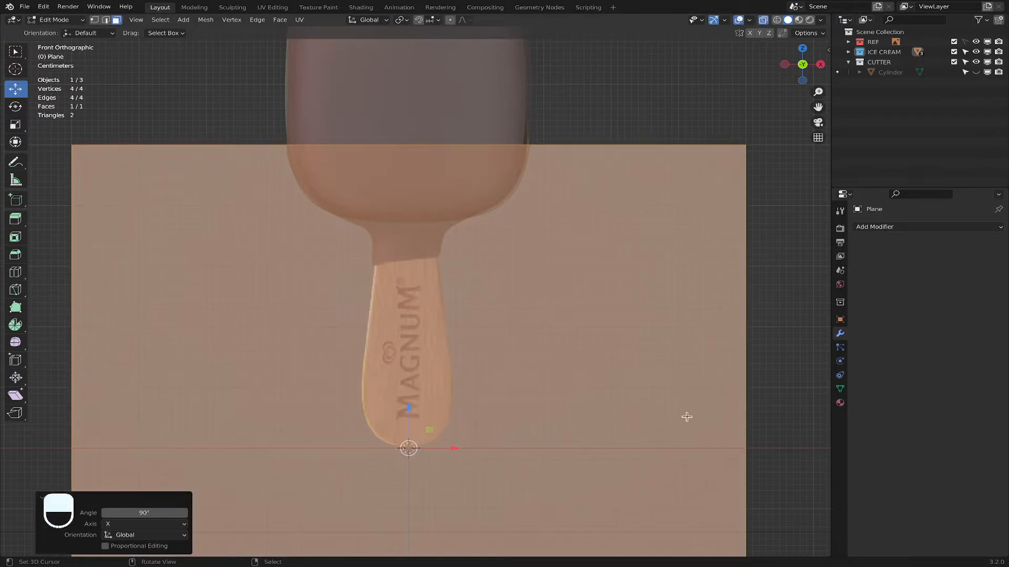
Step: Scale the plane to about 0.126 and move it up about 0.288 m along Z to the top of the stick
{"action": "key", "text": "s"}
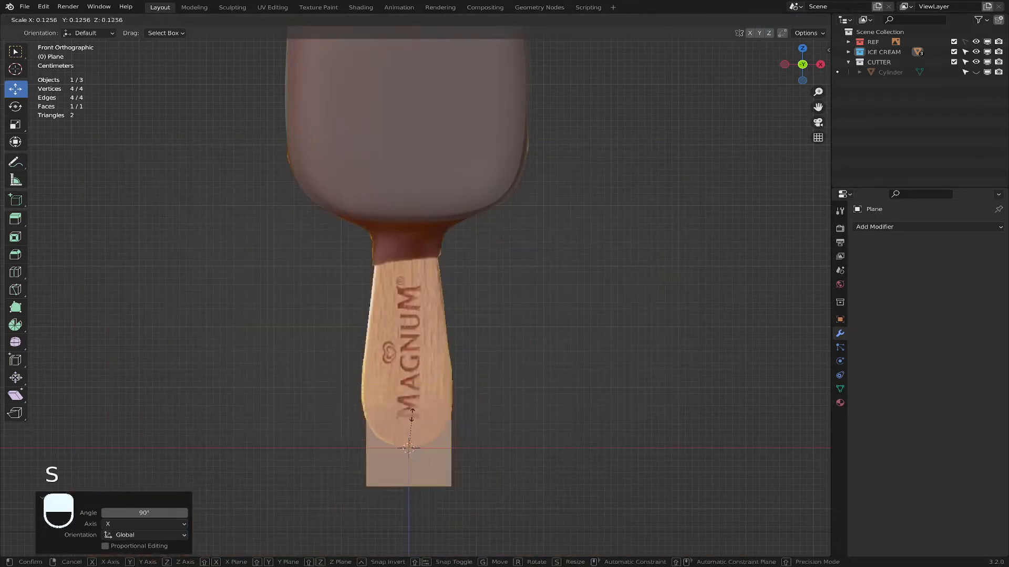
{"action": "left_click", "coordinate": [412, 415]}
{"action": "key", "text": "g"}
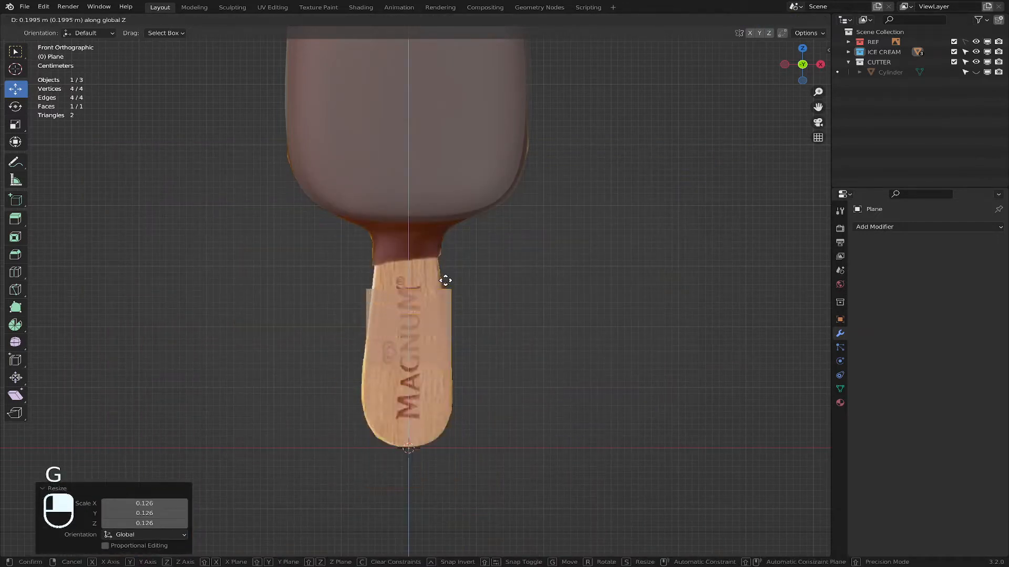
{"action": "left_click", "coordinate": [446, 238]}
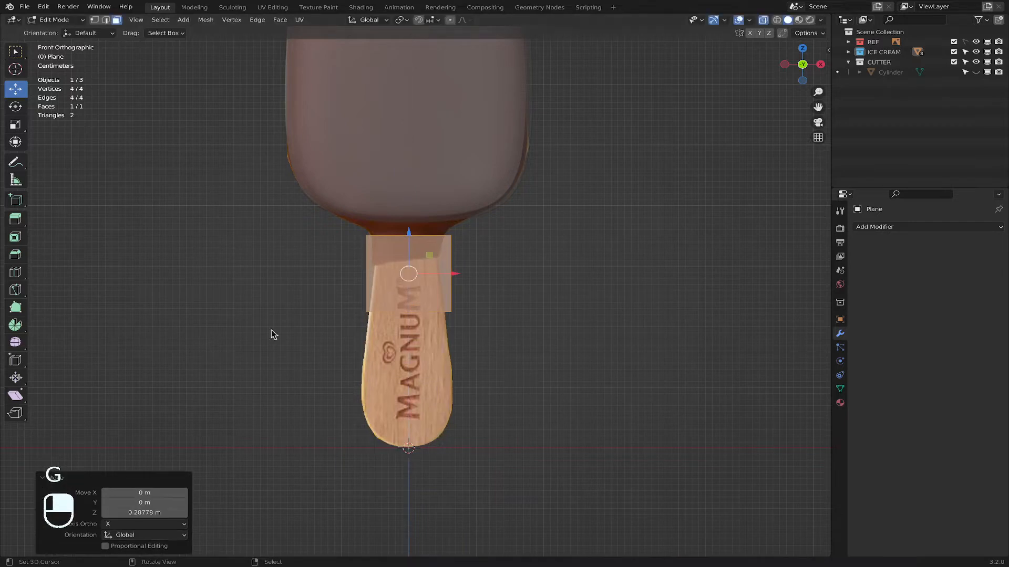
Step: Select the plane's lower edge in edge mode and move it about -0.225 m along Z to the base of the stick
{"action": "left_click", "coordinate": [106, 19]}
{"action": "left_click_drag", "start_coordinate": [357, 299], "coordinate": [510, 338]}
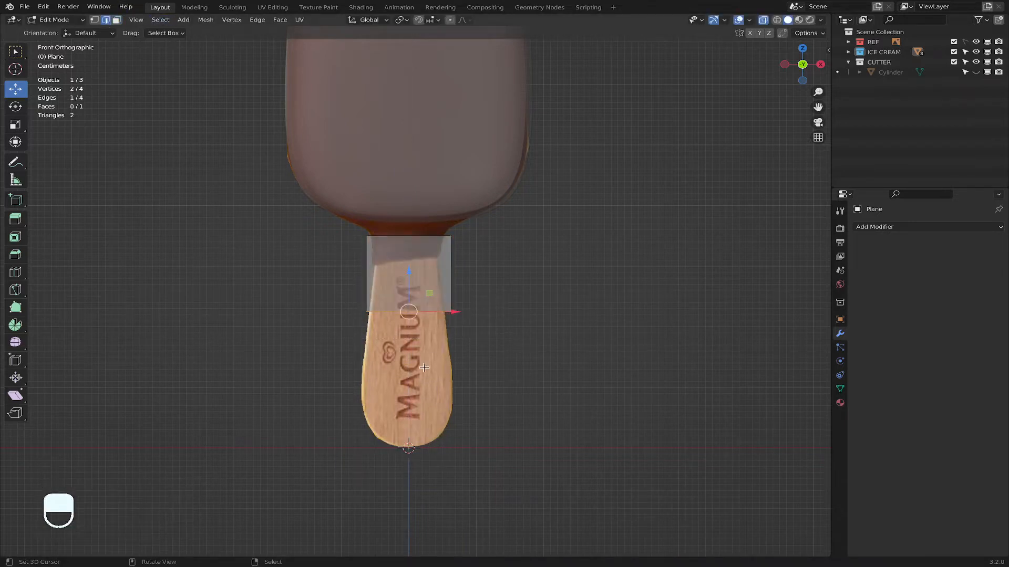
{"action": "key", "text": "g"}
{"action": "key", "text": "z"}
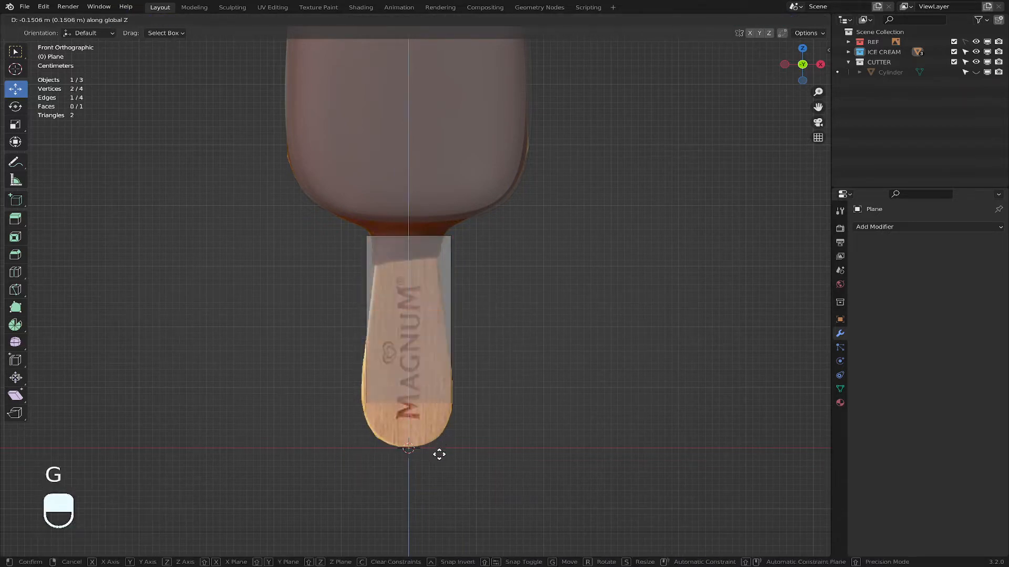
{"action": "left_click", "coordinate": [431, 493]}
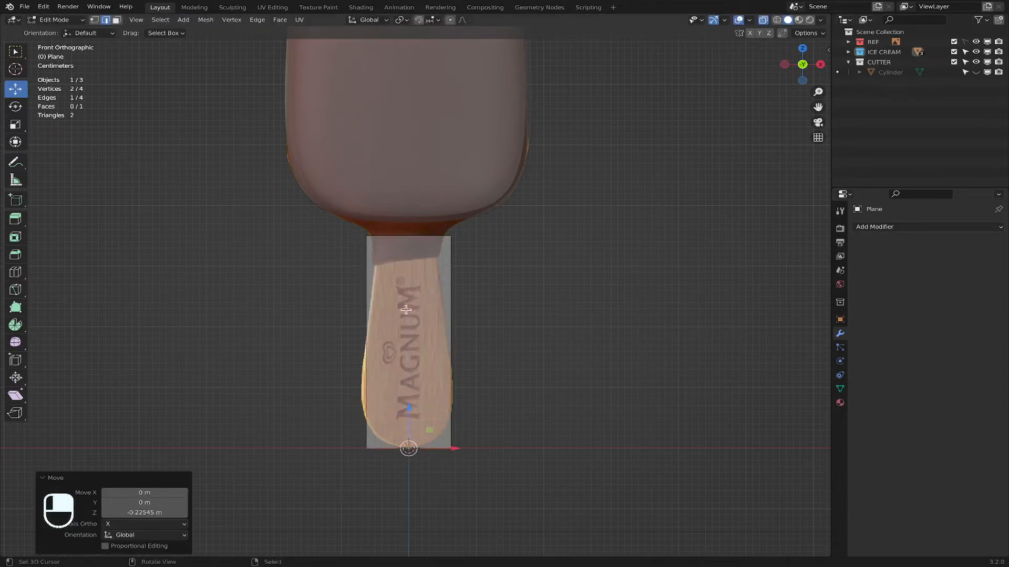
Step: Cut three evenly spaced horizontal edge loops across the plane
{"action": "key", "text": "ctrl+r"}
{"action": "scroll", "coordinate": [441, 320], "scroll_direction": "up", "scroll_amount": 3}
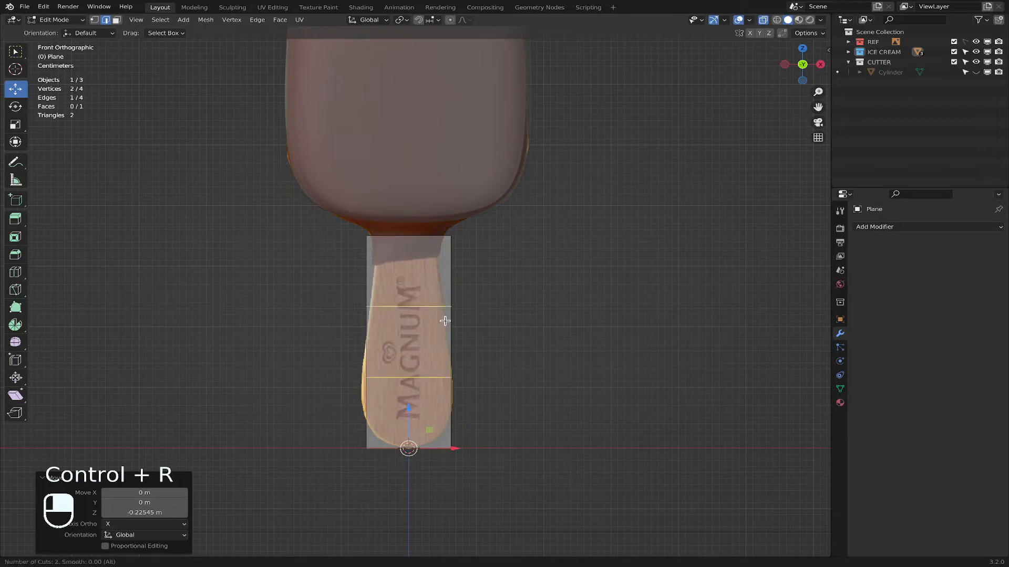
{"action": "scroll", "coordinate": [445, 320], "scroll_direction": "down", "scroll_amount": 1}
{"action": "left_click", "coordinate": [445, 321]}
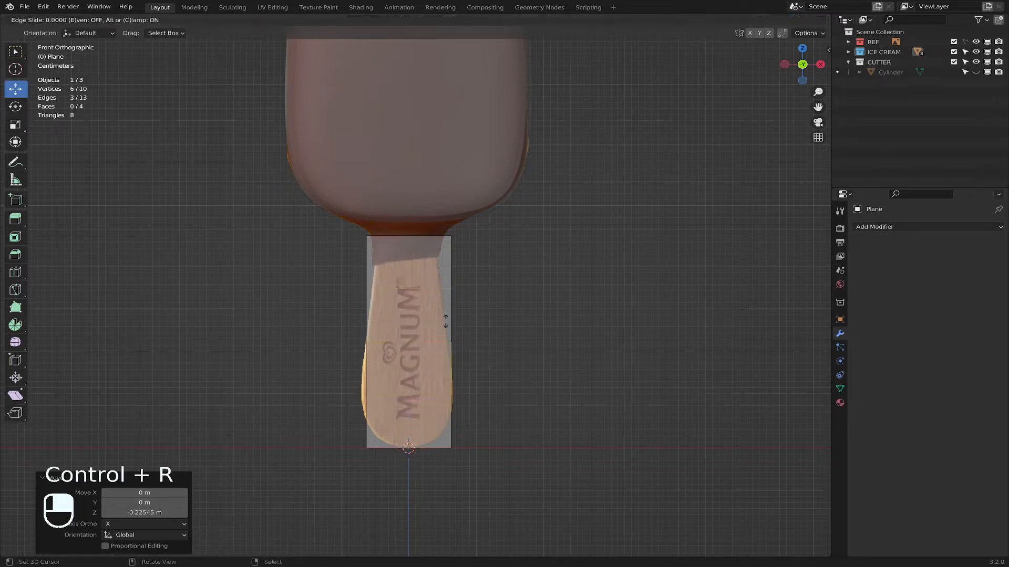
{"action": "right_click", "coordinate": [485, 296]}
Step: Return to Object Mode and add a Subdivision Surface modifier to the plane
{"action": "left_click", "coordinate": [54, 19]}
{"action": "left_click", "coordinate": [57, 32]}
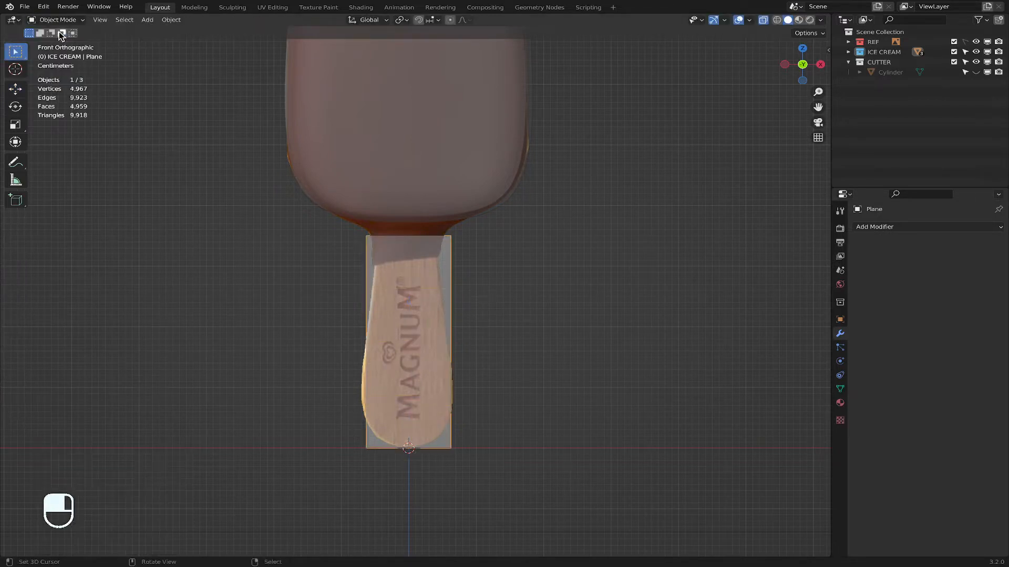
{"action": "left_click", "coordinate": [904, 232]}
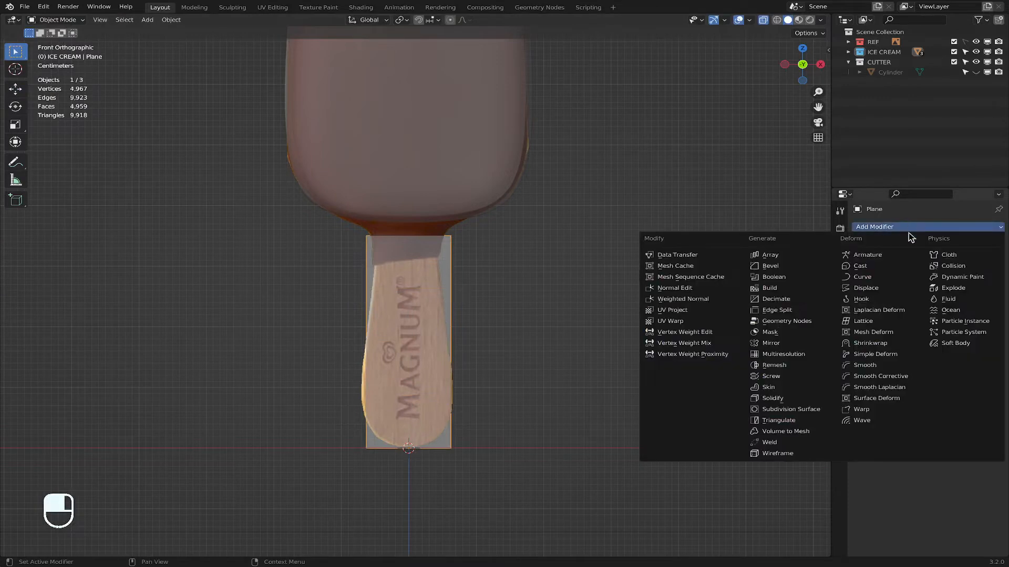
{"action": "left_click", "coordinate": [797, 420]}
Step: In Edit Mode, select the two top vertices of the stick plane and scale them to about 0.643
{"action": "left_click", "coordinate": [69, 21]}
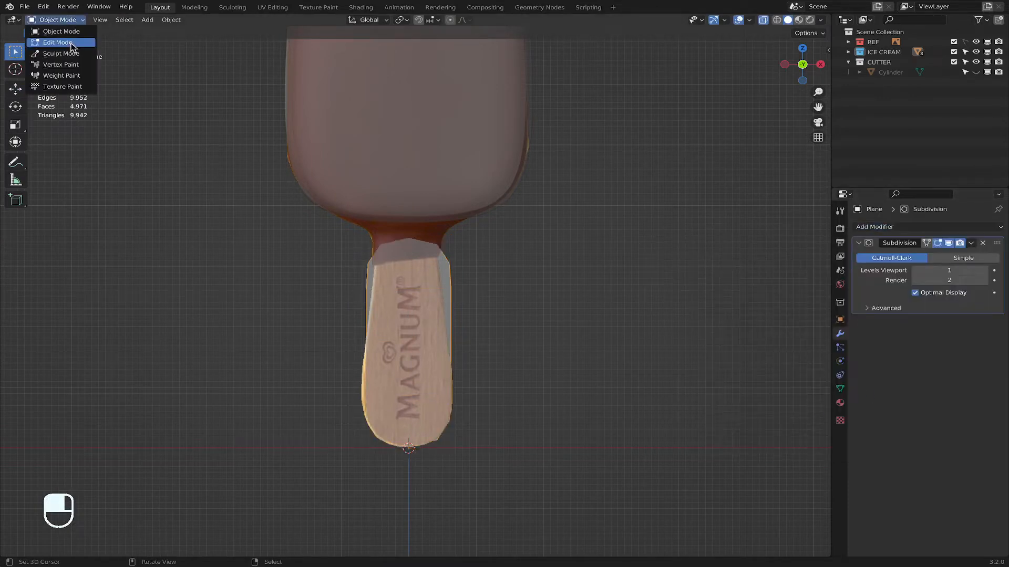
{"action": "left_click", "coordinate": [73, 44]}
{"action": "scroll", "coordinate": [103, 66], "scroll_direction": "up", "scroll_amount": 2}
{"action": "left_click", "coordinate": [94, 19]}
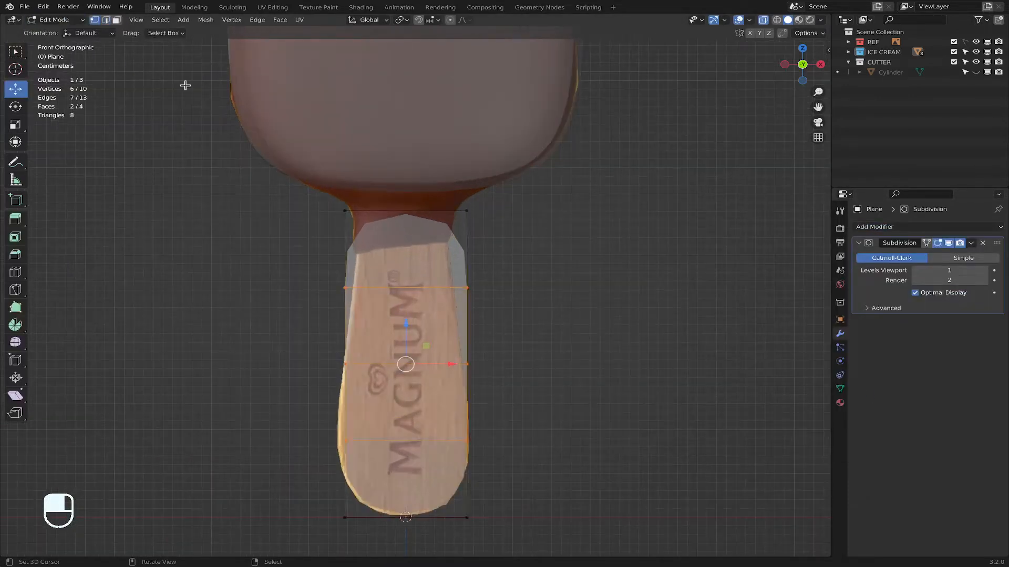
{"action": "scroll", "coordinate": [376, 227], "scroll_direction": "up", "scroll_amount": 2}
{"action": "middle_click_drag", "start_coordinate": [376, 228], "coordinate": [295, 199], "text": "shift"}
{"action": "left_click_drag", "start_coordinate": [274, 196], "coordinate": [536, 238]}
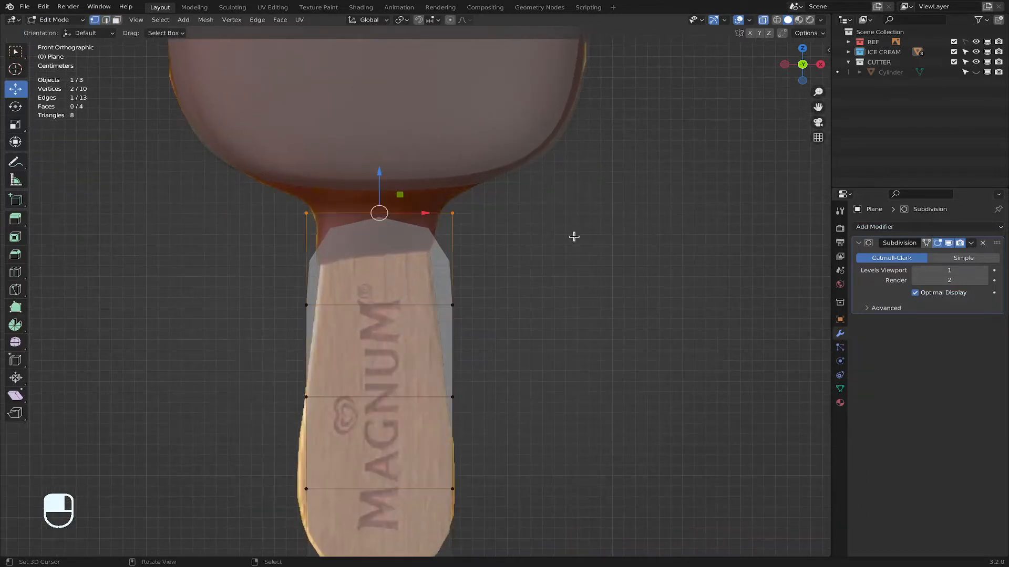
{"action": "key", "text": "s"}
{"action": "left_click", "coordinate": [504, 232]}
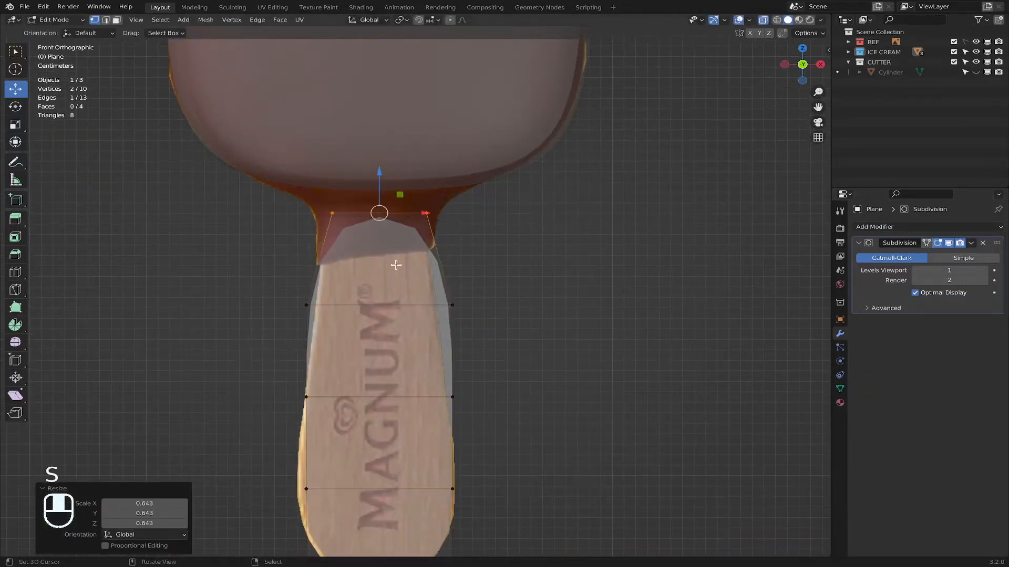
Step: Add a horizontal edge loop and slide it close to the plane's top edge to sharpen the subdivided end
{"action": "key", "text": "ctrl+r"}
{"action": "left_click", "coordinate": [435, 268]}
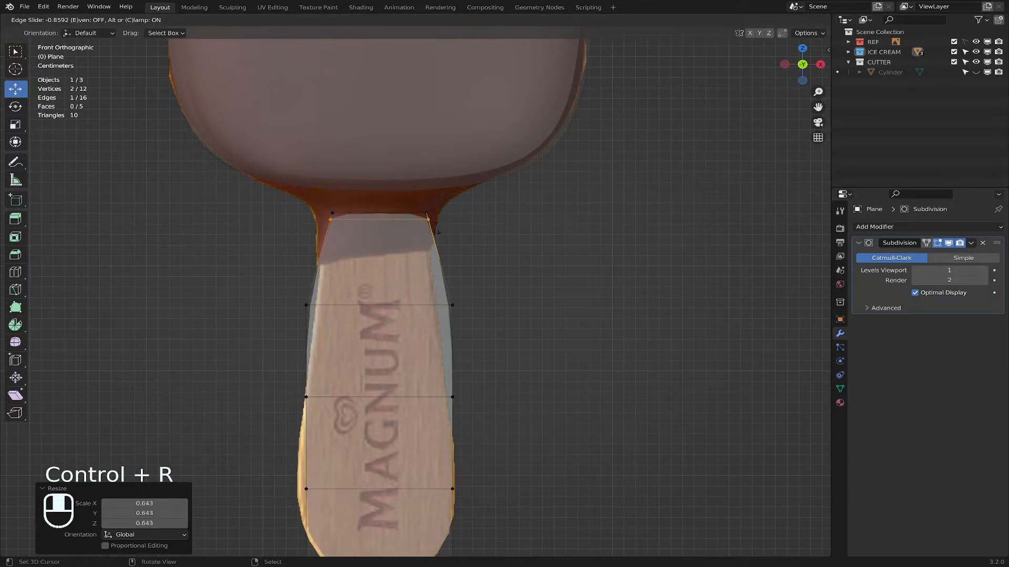
{"action": "left_click", "coordinate": [439, 228]}
Step: Scale the horizontal loop below the stick's top to about 0.799 and the lowest inner loop to about 1.132 to match the reference
{"action": "left_click_drag", "start_coordinate": [277, 296], "coordinate": [517, 321]}
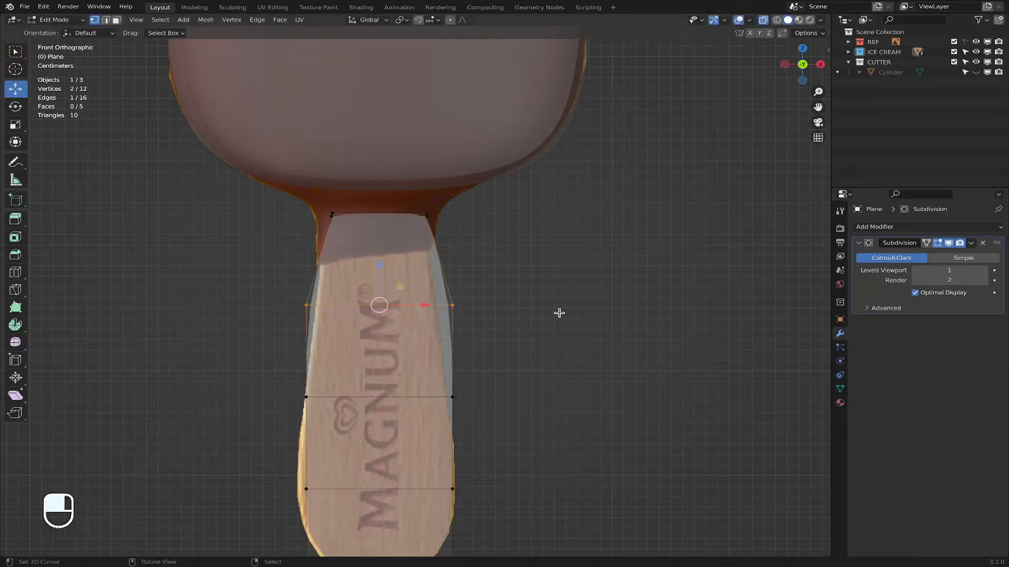
{"action": "key", "text": "s"}
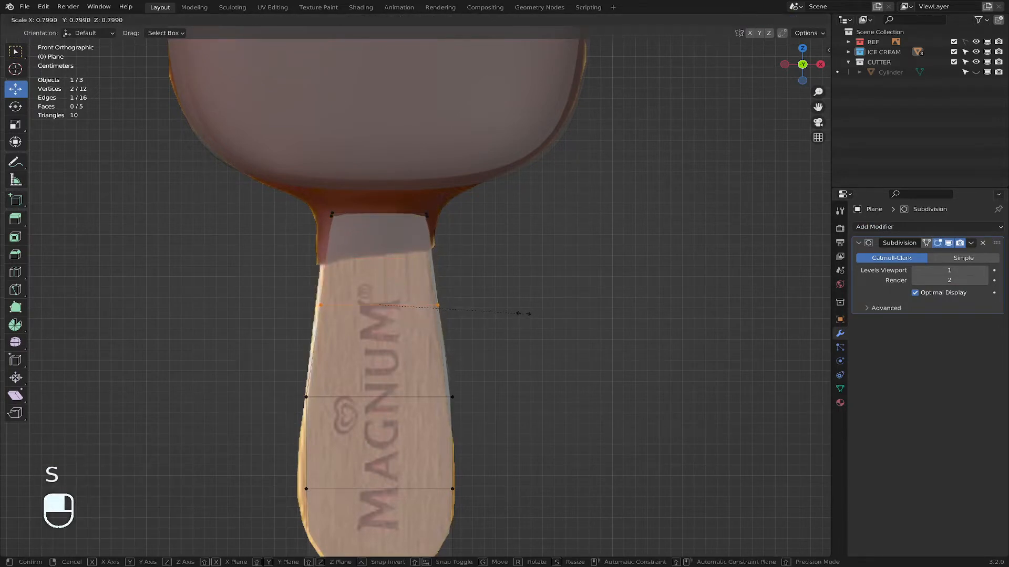
{"action": "left_click", "coordinate": [523, 314]}
{"action": "scroll", "coordinate": [410, 461], "scroll_direction": "down", "scroll_amount": 1}
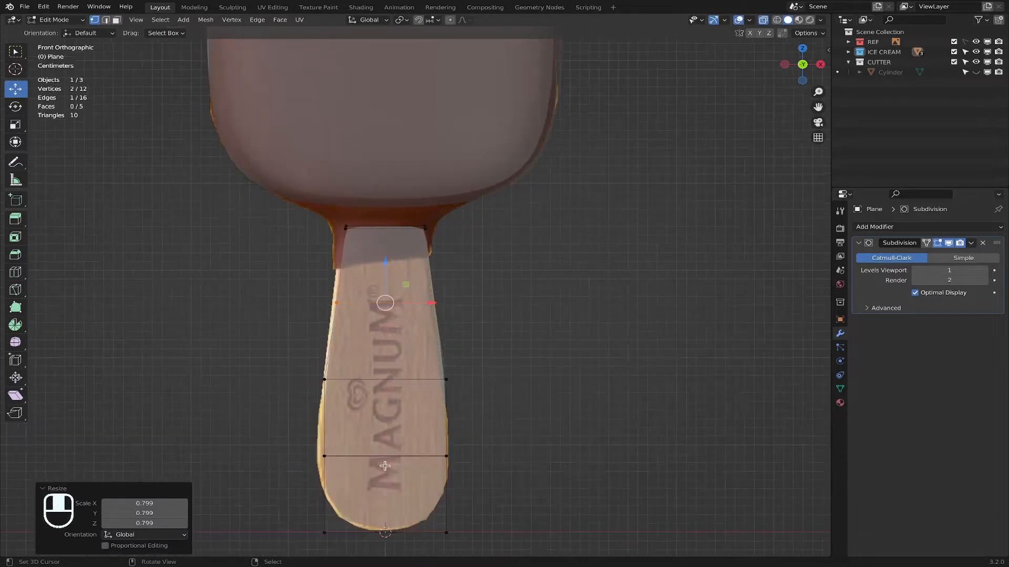
{"action": "left_click", "coordinate": [386, 464]}
{"action": "key", "text": "s"}
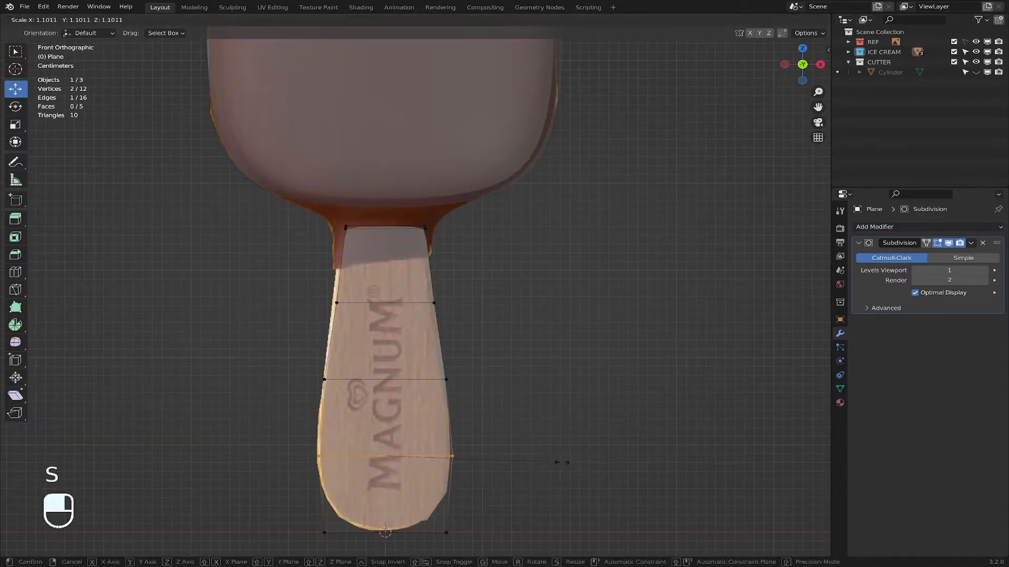
{"action": "left_click", "coordinate": [560, 463]}
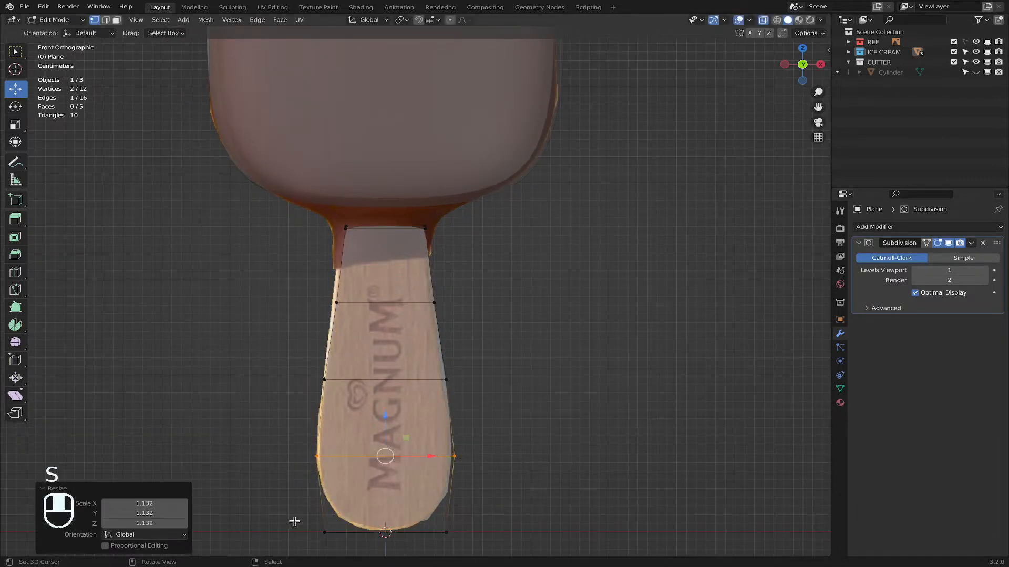
Step: Cut a centred vertical edge loop down the length of the stick and clear the selection
{"action": "left_click", "coordinate": [383, 534]}
{"action": "left_click", "coordinate": [402, 545]}
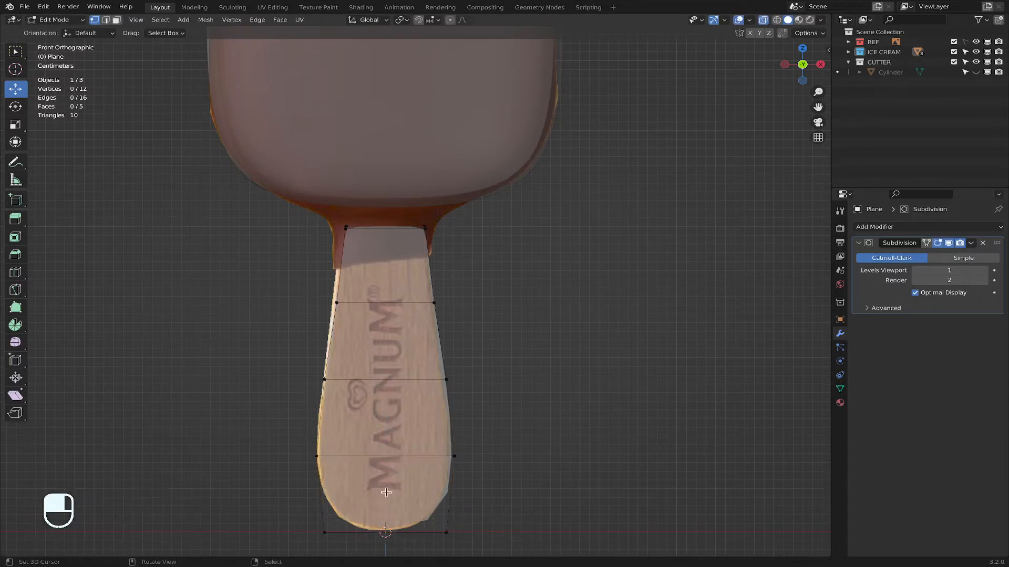
{"action": "key", "text": "z"}
{"action": "scroll", "coordinate": [509, 405], "scroll_direction": "up", "scroll_amount": 1}
{"action": "scroll", "coordinate": [486, 394], "scroll_direction": "down", "scroll_amount": 3, "text": "shift"}
{"action": "key", "text": "ctrl+r"}
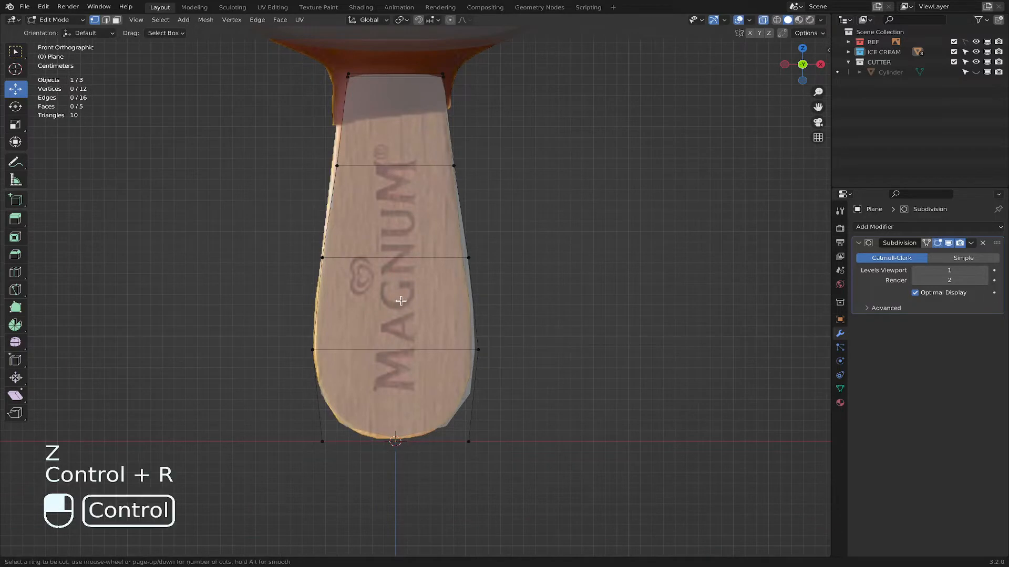
{"action": "left_click", "coordinate": [432, 438]}
{"action": "right_click", "coordinate": [433, 437]}
{"action": "left_click", "coordinate": [615, 387]}
Step: Move the stick's two bottom corner vertices inward and upward to follow the rounded end in the reference
{"action": "scroll", "coordinate": [466, 414], "scroll_direction": "up", "scroll_amount": 2}
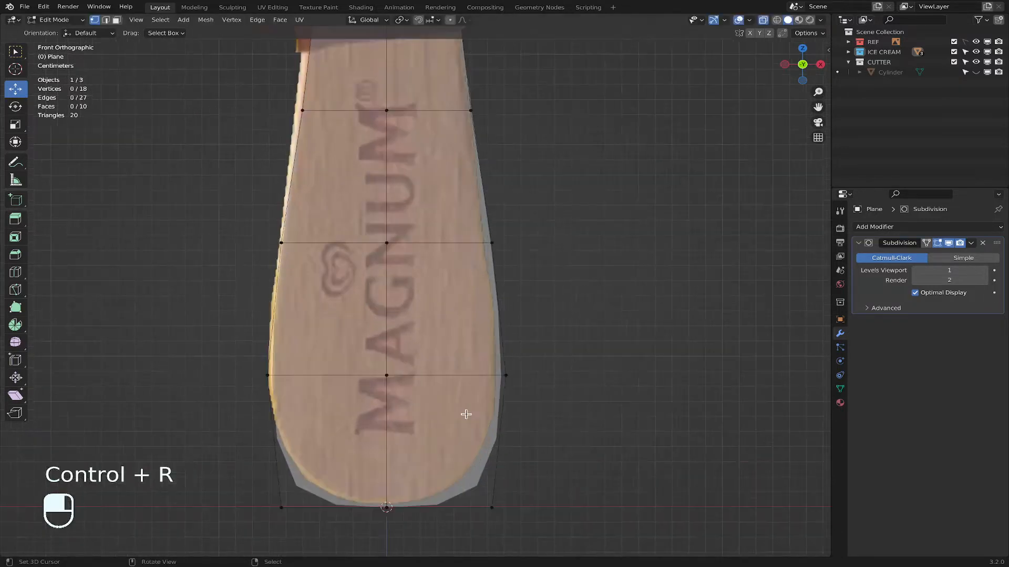
{"action": "middle_click_drag", "start_coordinate": [466, 414], "coordinate": [468, 338], "text": "shift"}
{"action": "left_click_drag", "start_coordinate": [478, 394], "coordinate": [545, 457]}
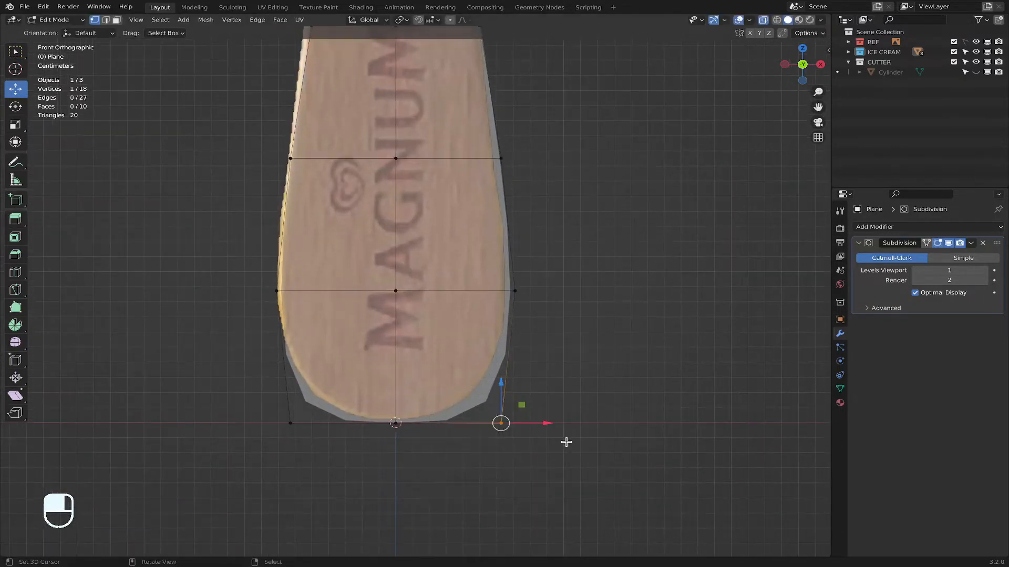
{"action": "key", "text": "g"}
{"action": "left_click", "coordinate": [548, 429]}
{"action": "left_click_drag", "start_coordinate": [281, 416], "coordinate": [308, 441]}
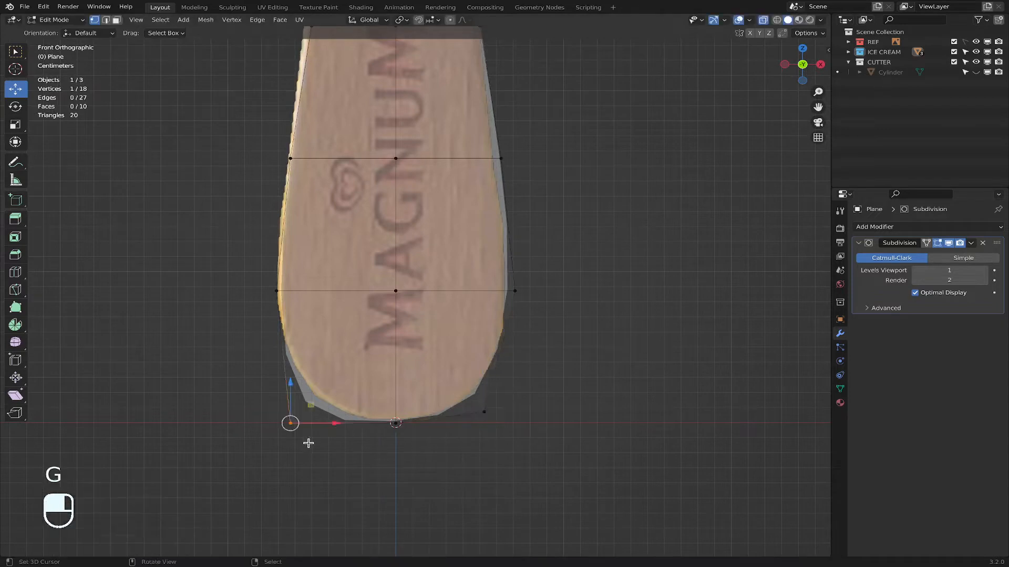
{"action": "key", "text": "g"}
{"action": "left_click", "coordinate": [326, 428]}
Step: Move the left vertex of the lowest inner loop outward and shift the bottom left corner about -0.0017 m along X
{"action": "left_click", "coordinate": [275, 290]}
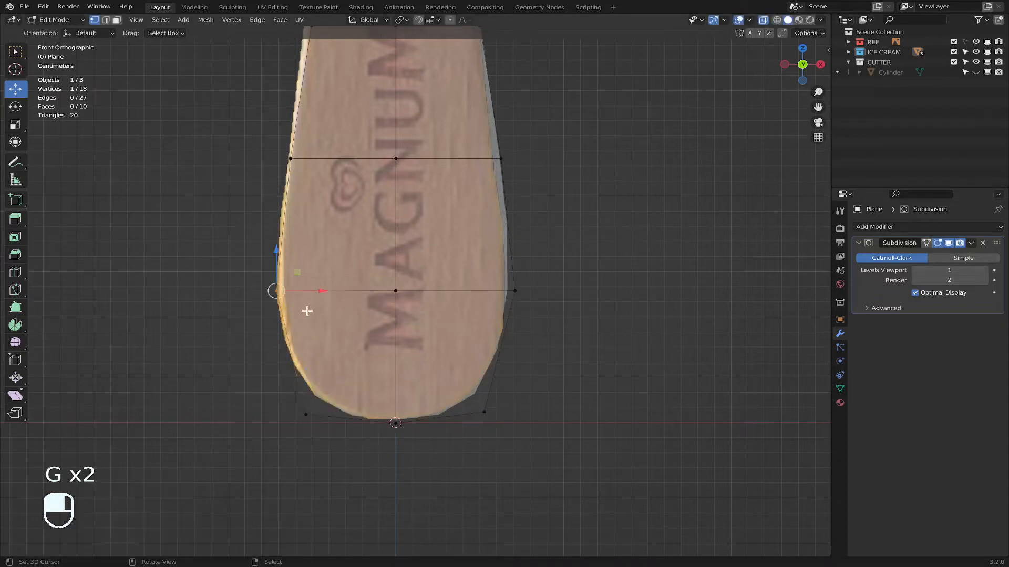
{"action": "key", "text": "g"}
{"action": "left_click", "coordinate": [299, 312]}
{"action": "left_click_drag", "start_coordinate": [277, 383], "coordinate": [318, 420]}
{"action": "key", "text": "g"}
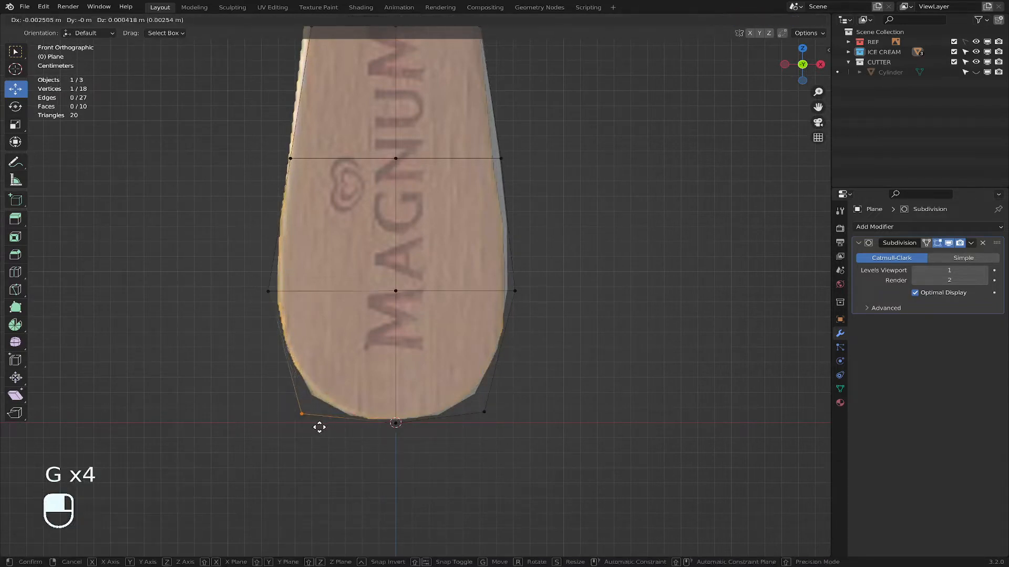
{"action": "left_click", "coordinate": [322, 426]}
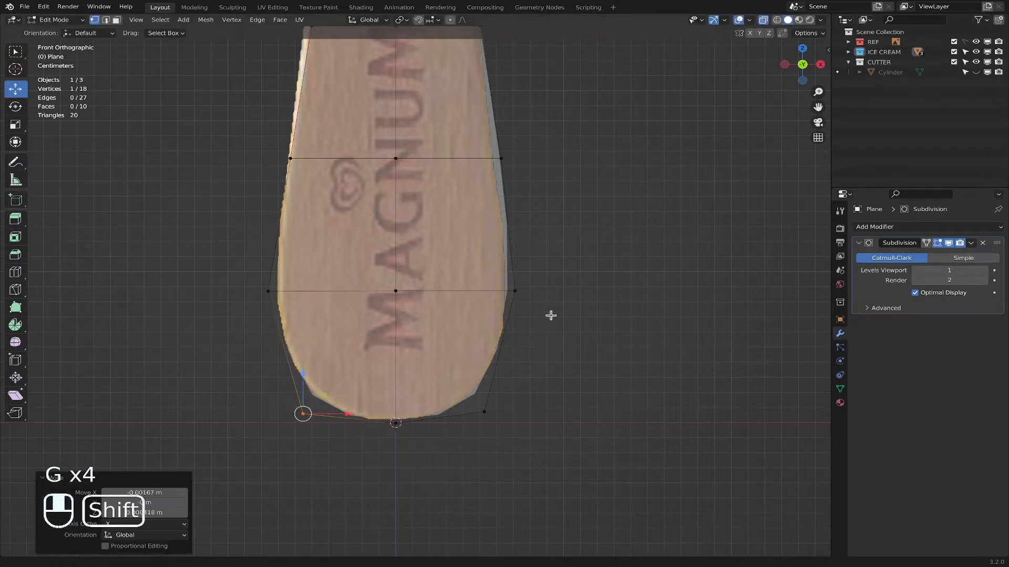
Step: Set the Subdivision modifier's viewport level to 2
{"action": "middle_click_drag", "start_coordinate": [549, 313], "coordinate": [556, 366], "text": "shift"}
{"action": "left_click", "coordinate": [983, 271]}
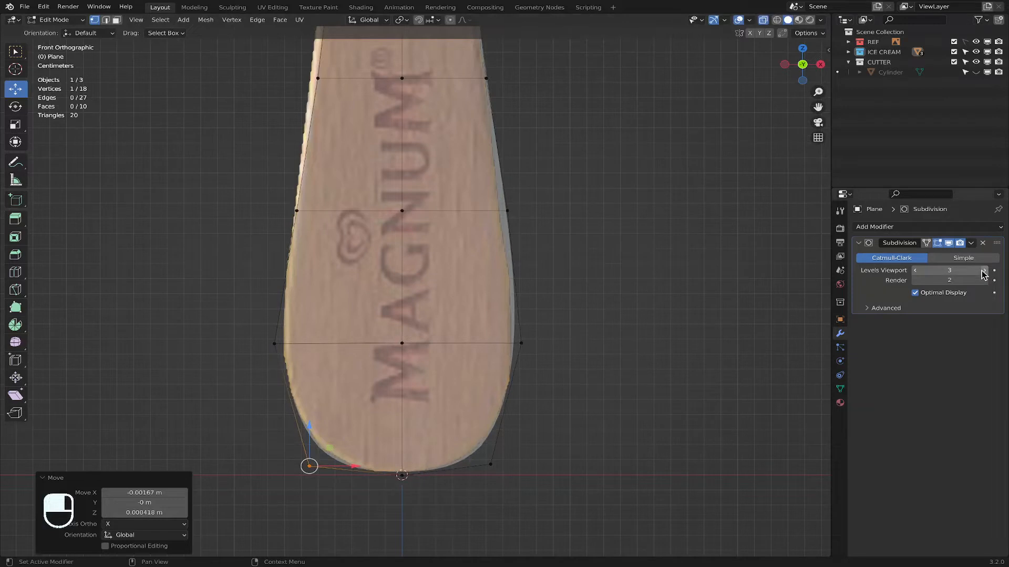
{"action": "left_click", "coordinate": [916, 270]}
{"action": "scroll", "coordinate": [536, 290], "scroll_direction": "down", "scroll_amount": 2}
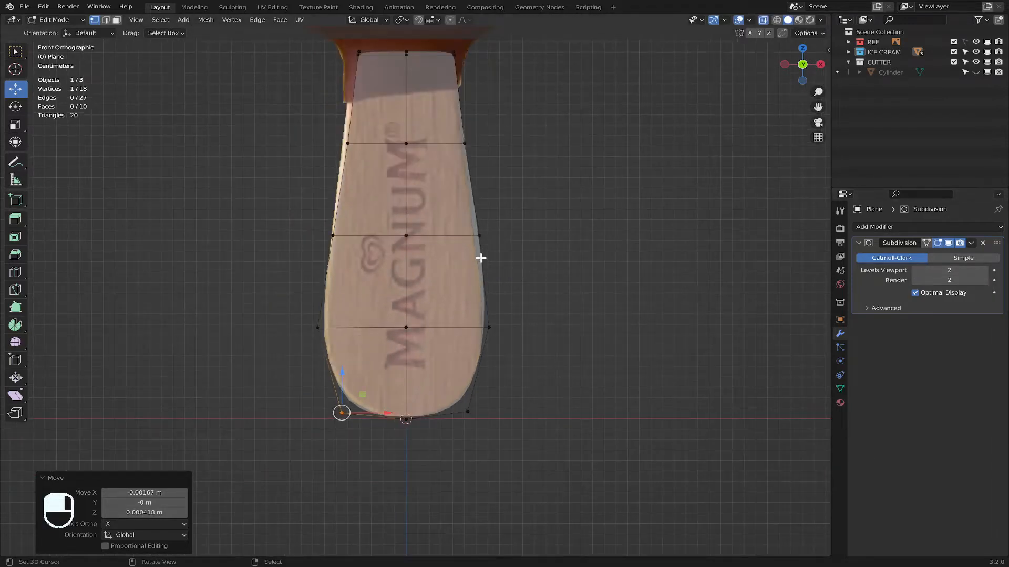
Step: Select the six vertices at the stick's top and move them about -0.0055 m along X
{"action": "middle_click_drag", "start_coordinate": [485, 244], "coordinate": [473, 351], "text": "shift"}
{"action": "scroll", "coordinate": [424, 247], "scroll_direction": "up", "scroll_amount": 1}
{"action": "middle_click_drag", "start_coordinate": [428, 248], "coordinate": [430, 322], "text": "shift"}
{"action": "left_click_drag", "start_coordinate": [306, 192], "coordinate": [536, 229]}
{"action": "scroll", "coordinate": [552, 244], "scroll_direction": "down", "scroll_amount": 3}
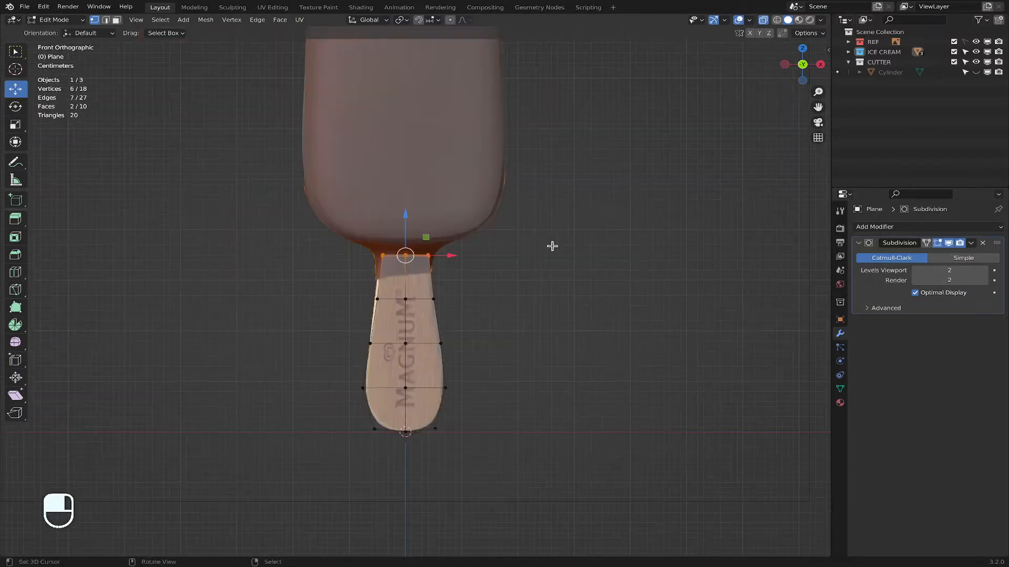
{"action": "scroll", "coordinate": [552, 245], "scroll_direction": "up", "scroll_amount": 3}
{"action": "key", "text": "g"}
{"action": "key", "text": "x"}
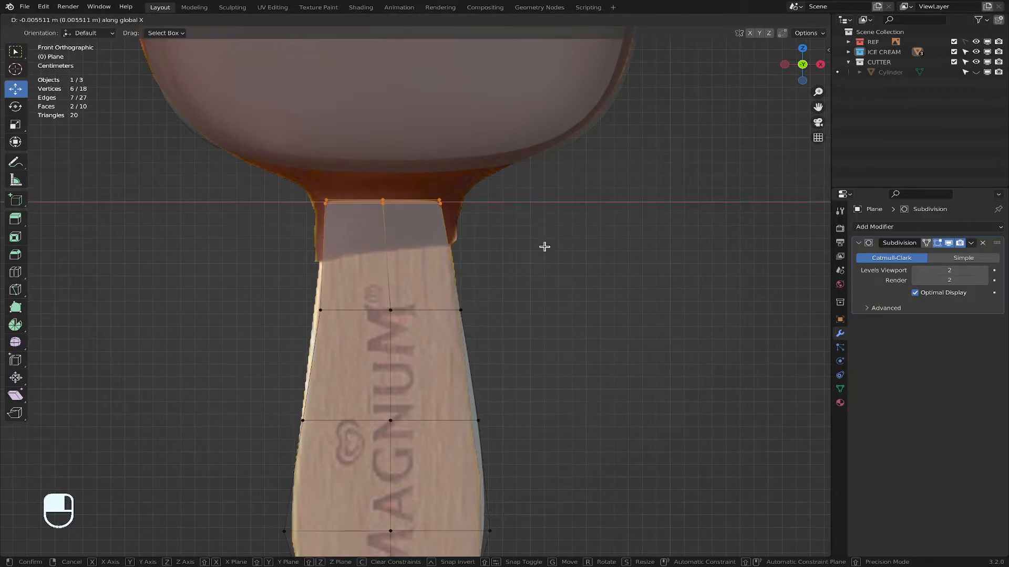
{"action": "left_click", "coordinate": [544, 246]}
Step: Scale the loop below the stick's top to about 1.045 and move its right vertex inward to the reference edge
{"action": "left_click_drag", "start_coordinate": [294, 294], "coordinate": [534, 352]}
{"action": "key", "text": "s"}
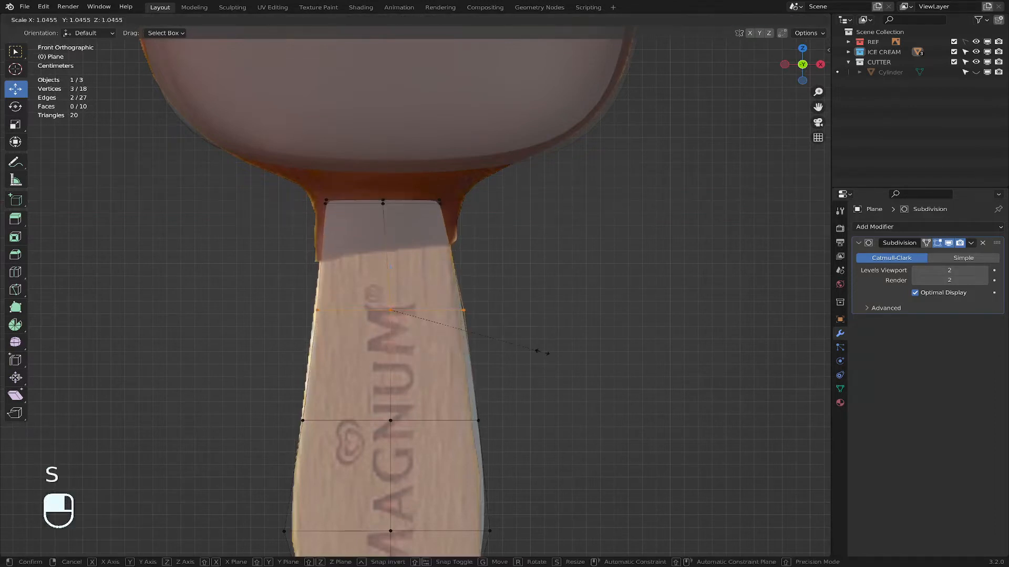
{"action": "left_click", "coordinate": [536, 351]}
{"action": "left_click", "coordinate": [483, 331]}
{"action": "left_click_drag", "start_coordinate": [495, 309], "coordinate": [498, 309]}
Step: Move the stick's top corners outward along X, the left one by about -0.0035 m, and fine-tune the left vertex below
{"action": "left_click_drag", "start_coordinate": [432, 195], "coordinate": [503, 199]}
{"action": "left_click_drag", "start_coordinate": [314, 192], "coordinate": [365, 201]}
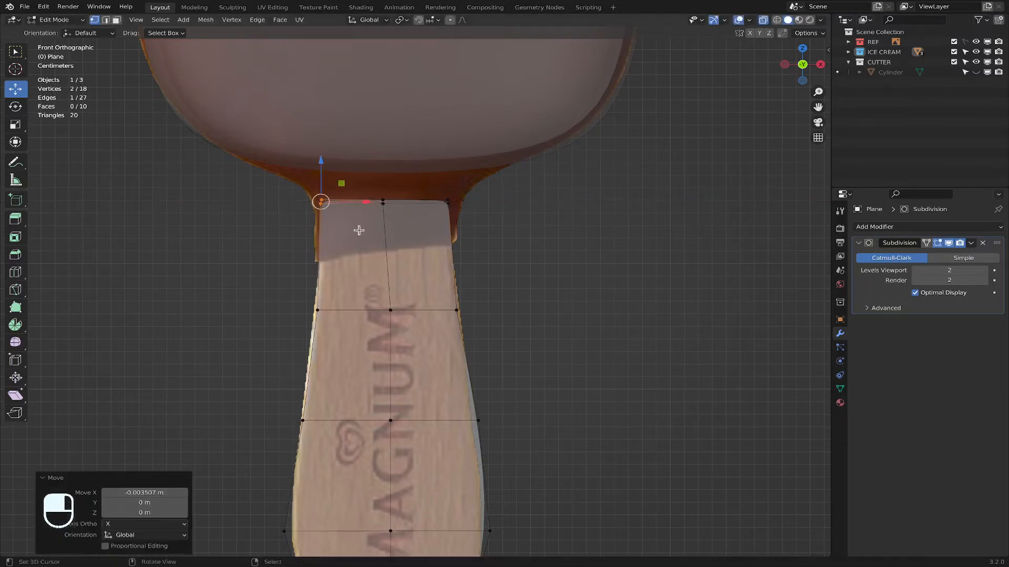
{"action": "left_click", "coordinate": [317, 310]}
{"action": "left_click_drag", "start_coordinate": [364, 310], "coordinate": [362, 310]}
Step: Move the right vertex of the stick's middle loop about -0.0045 m along X to the reference edge
{"action": "left_click", "coordinate": [478, 420]}
{"action": "left_click_drag", "start_coordinate": [518, 420], "coordinate": [519, 422]}
{"action": "middle_click_drag", "start_coordinate": [519, 422], "coordinate": [508, 239], "text": "shift"}
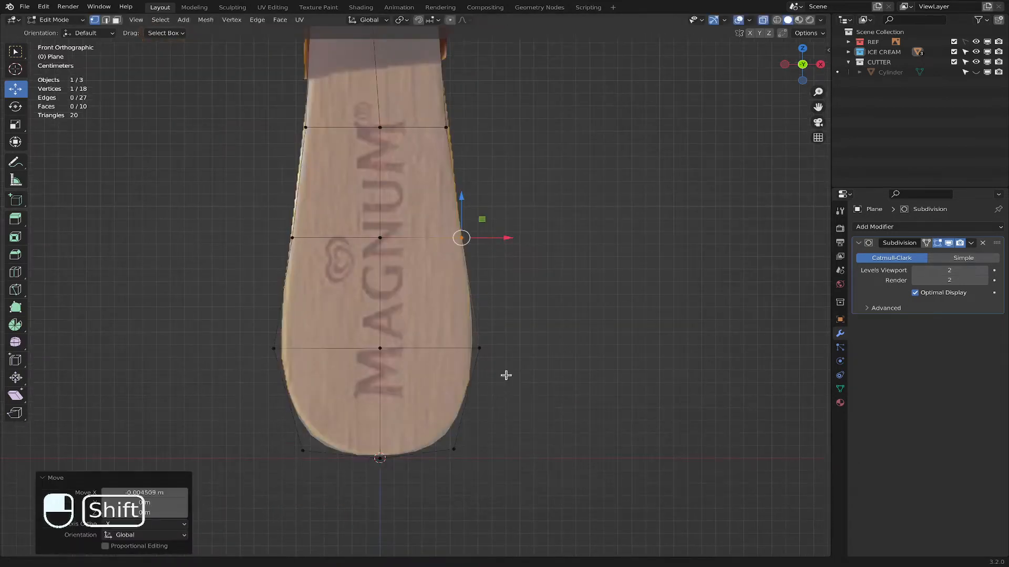
{"action": "middle_click_drag", "start_coordinate": [506, 375], "coordinate": [499, 431], "text": "shift"}
Step: Return to Object Mode, turn off X-ray display, inspect the stick, and collapse the Subdivision modifier's settings in front view
{"action": "left_click", "coordinate": [55, 20]}
{"action": "left_click", "coordinate": [58, 33]}
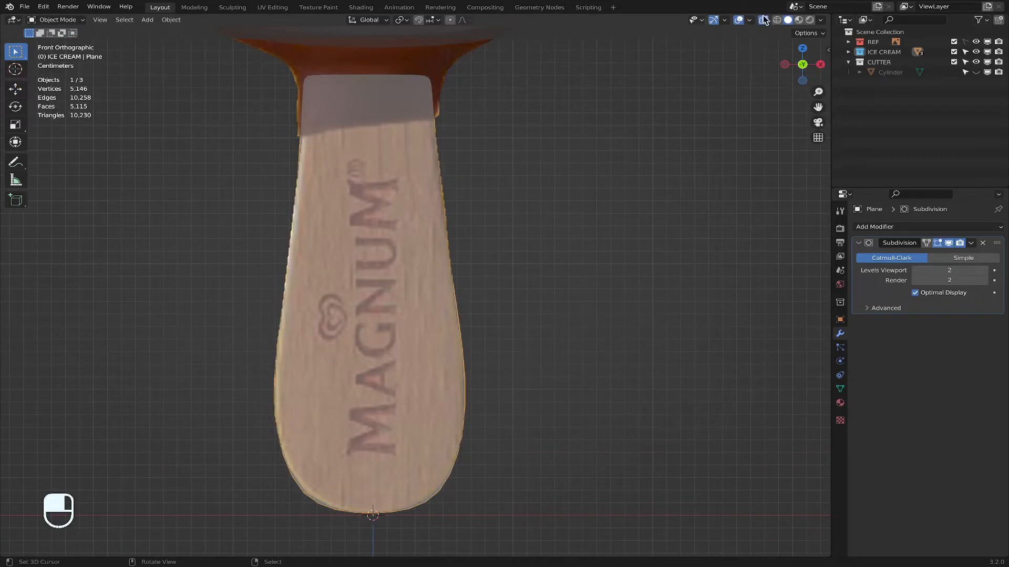
{"action": "left_click", "coordinate": [762, 20]}
{"action": "scroll", "coordinate": [519, 214], "scroll_direction": "down", "scroll_amount": 3}
{"action": "middle_click_drag", "start_coordinate": [519, 213], "coordinate": [508, 231]}
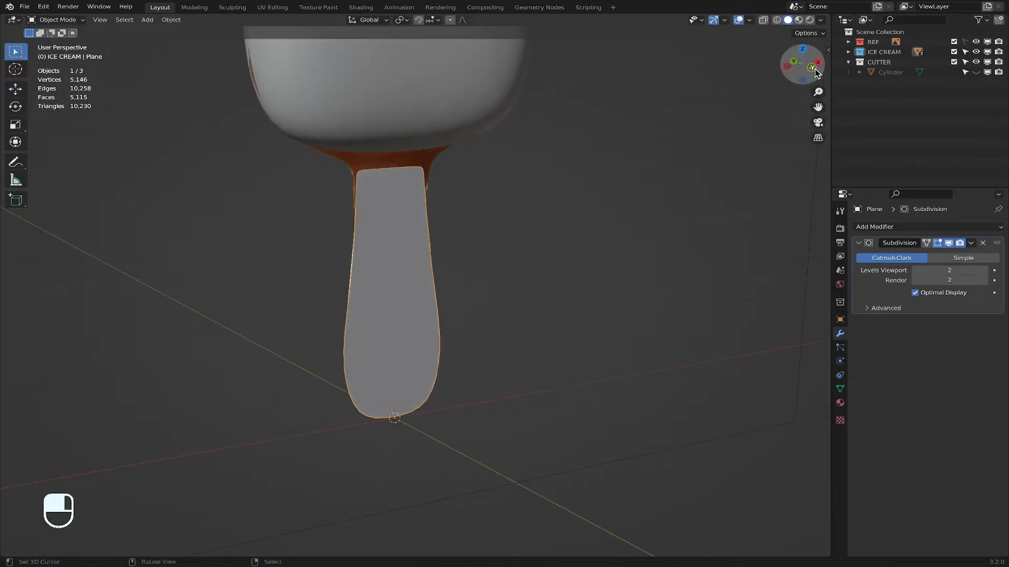
{"action": "left_click", "coordinate": [794, 68]}
{"action": "left_click", "coordinate": [857, 244]}
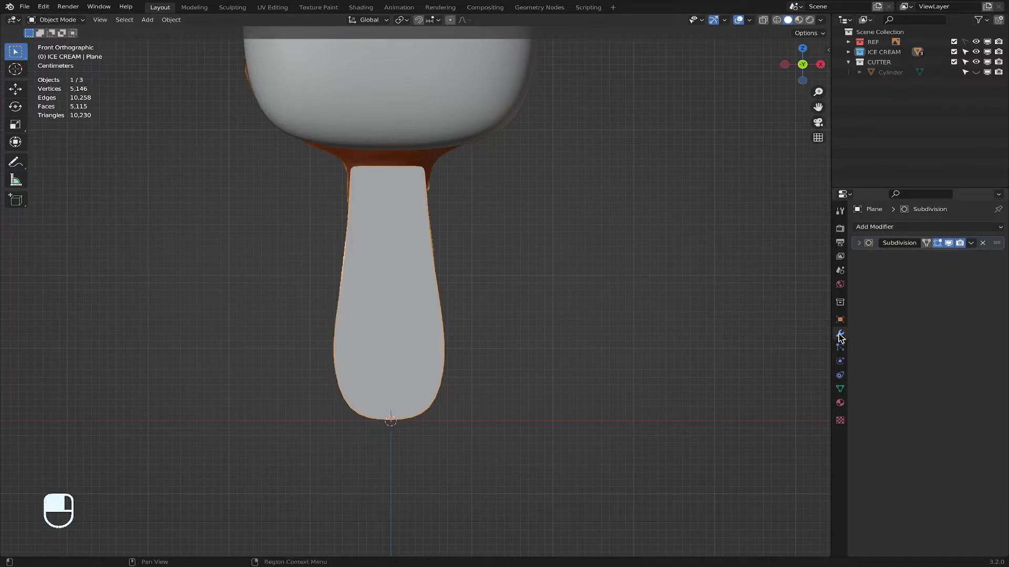
Step: Add a Solidify modifier to the stick and set its thickness to 0.009 m
{"action": "left_click", "coordinate": [889, 229]}
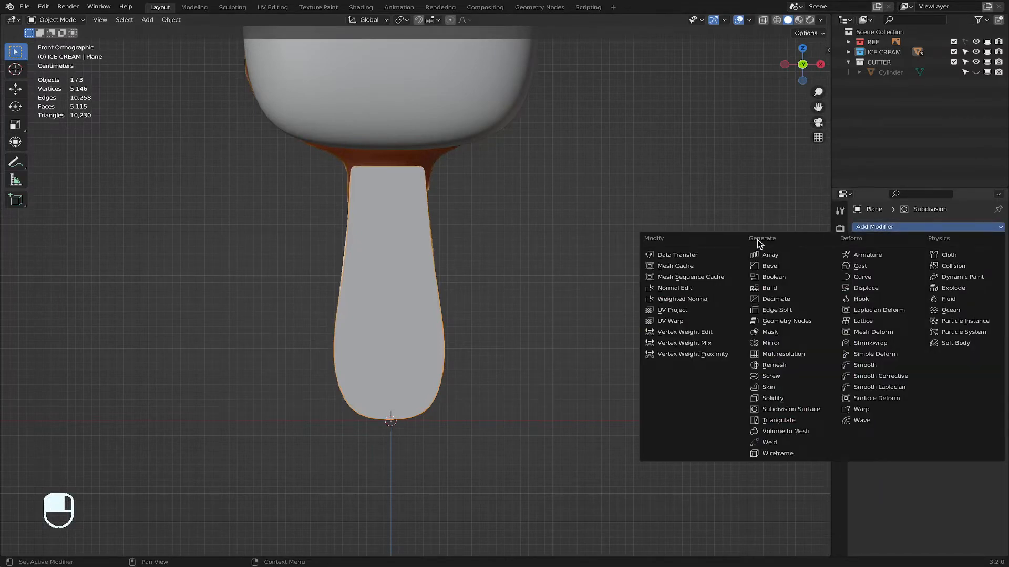
{"action": "left_click", "coordinate": [768, 399]}
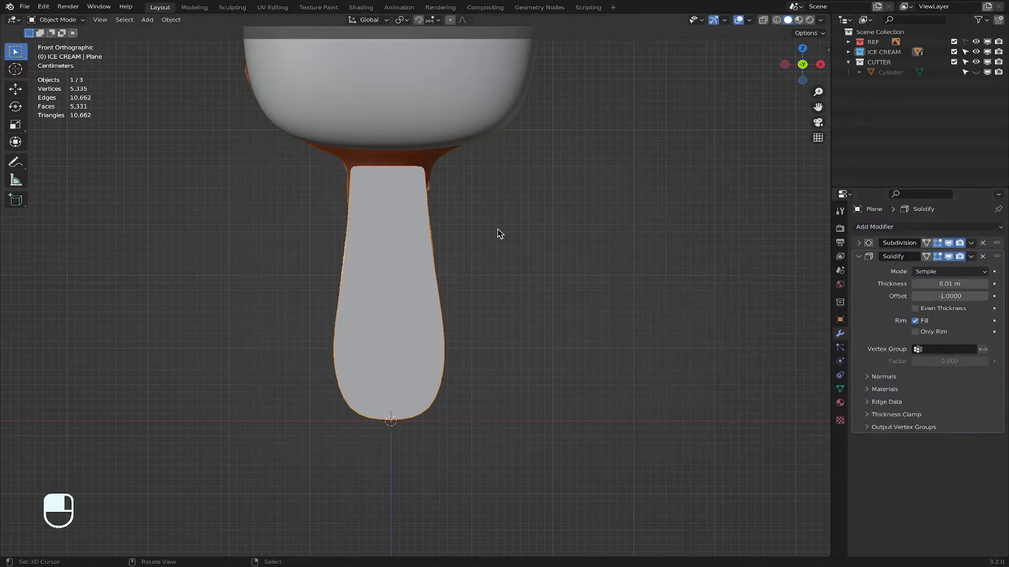
{"action": "middle_click_drag", "start_coordinate": [499, 233], "coordinate": [475, 207]}
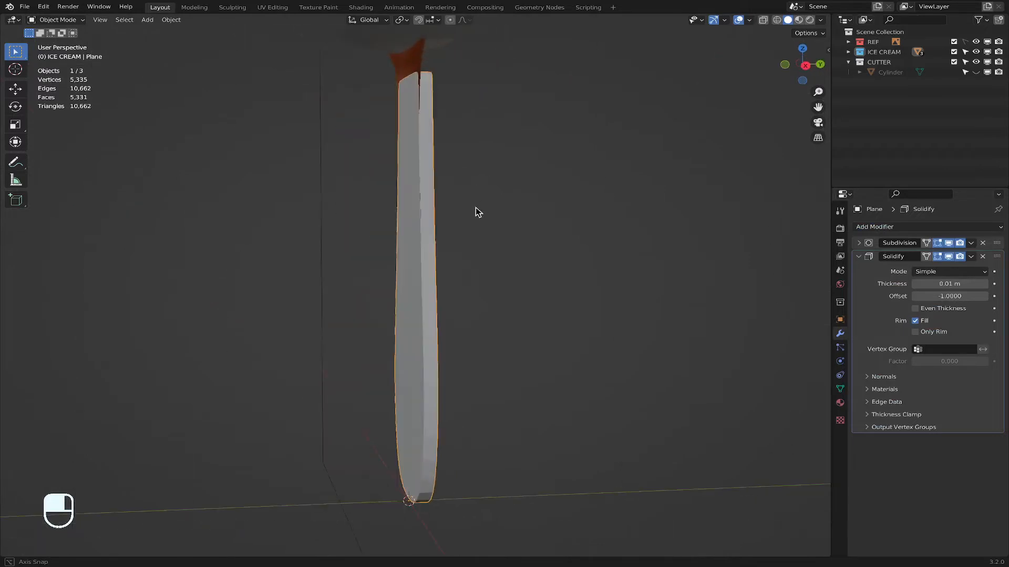
{"action": "left_click", "coordinate": [968, 284]}
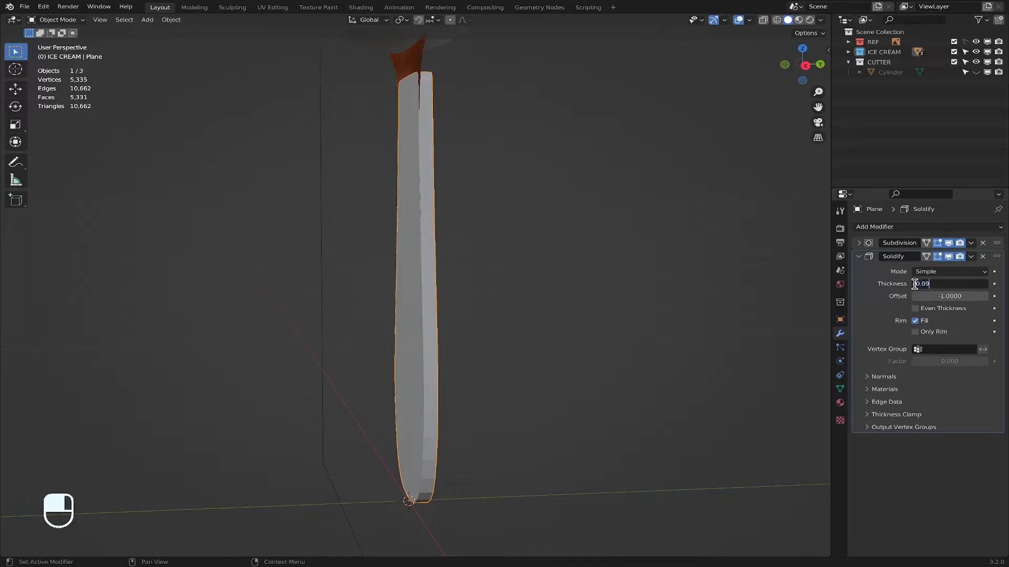
{"action": "key", "text": "Return"}
{"action": "left_click", "coordinate": [940, 284]}
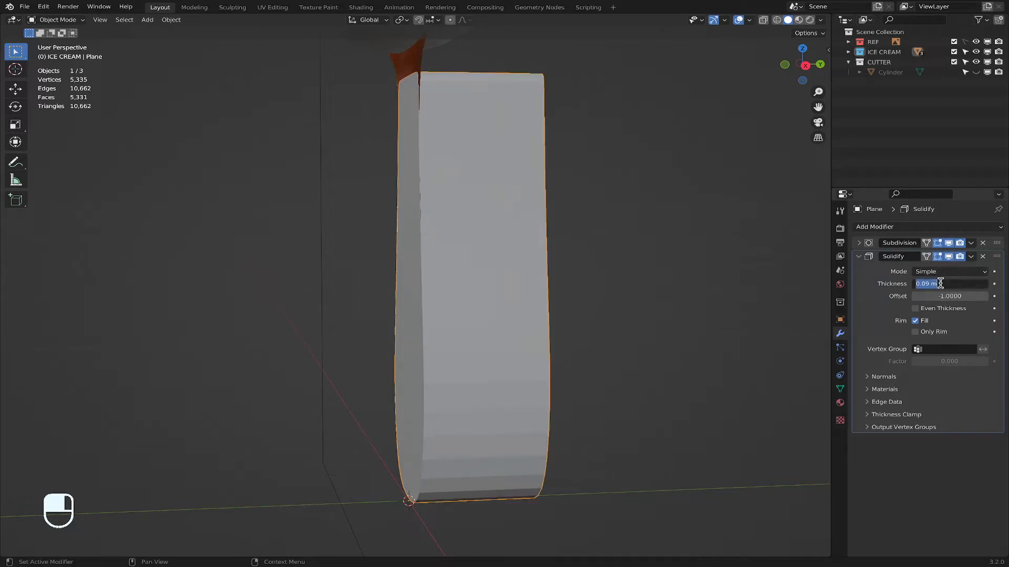
{"action": "type", "text": "0.00"}
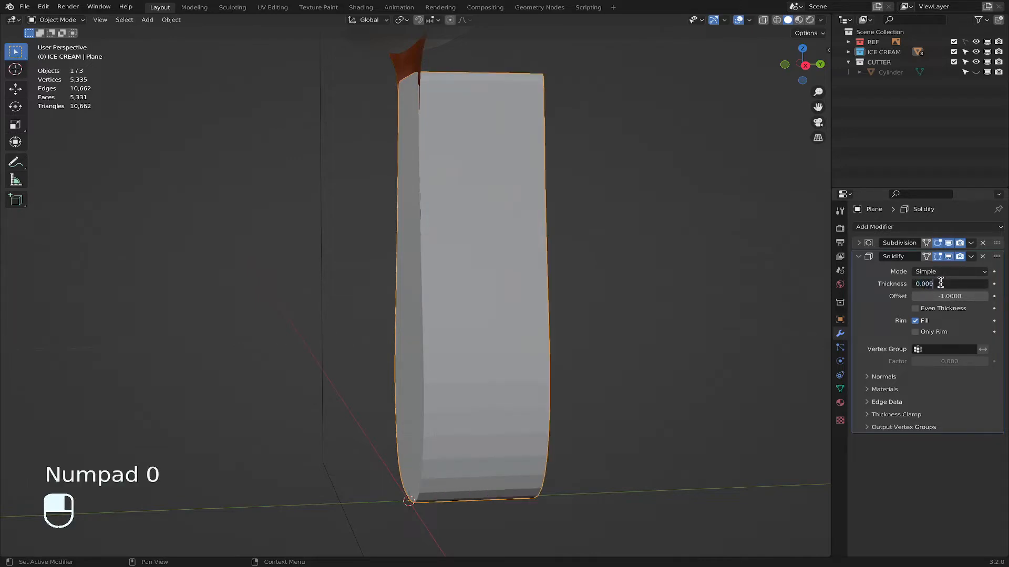
{"action": "key", "text": "Return"}
{"action": "mouse_move", "coordinate": [502, 349]}
{"action": "middle_mouse_down"}
{"action": "mouse_move", "coordinate": [484, 378]}
{"action": "mouse_move", "coordinate": [500, 363]}
{"action": "mouse_move", "coordinate": [464, 354]}
{"action": "mouse_move", "coordinate": [542, 369]}
{"action": "mouse_move", "coordinate": [494, 363]}
{"action": "middle_mouse_up"}
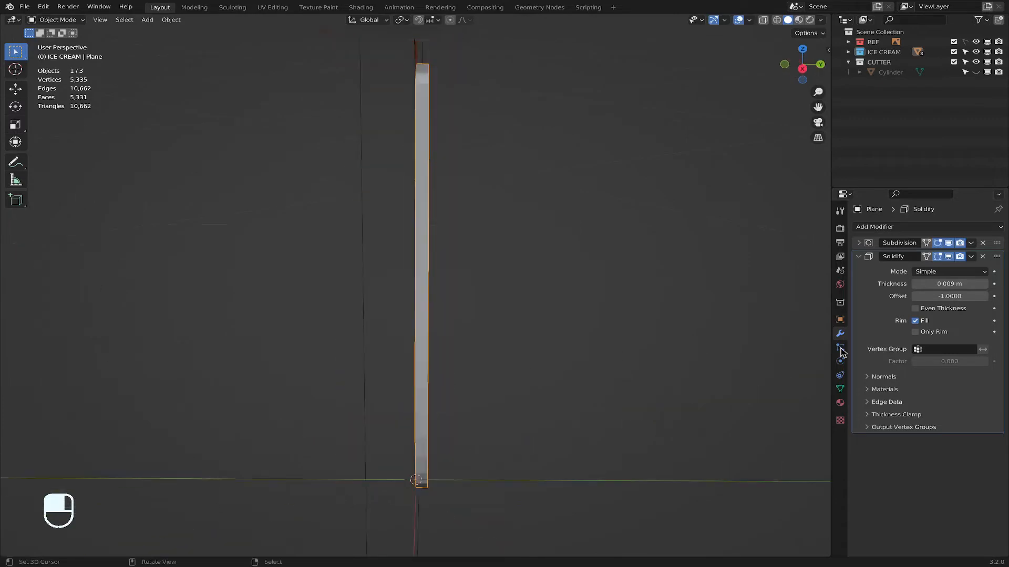
Step: Reduce the stick's Solidify thickness to 0.008 m, check it from the front, and collapse the modifier's settings
{"action": "left_click", "coordinate": [938, 285]}
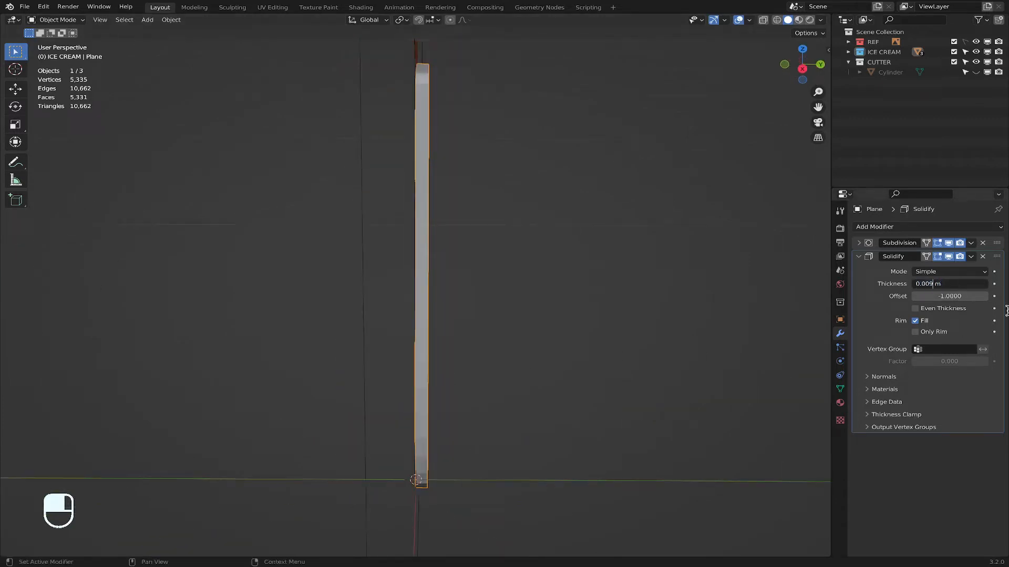
{"action": "key", "text": "Return"}
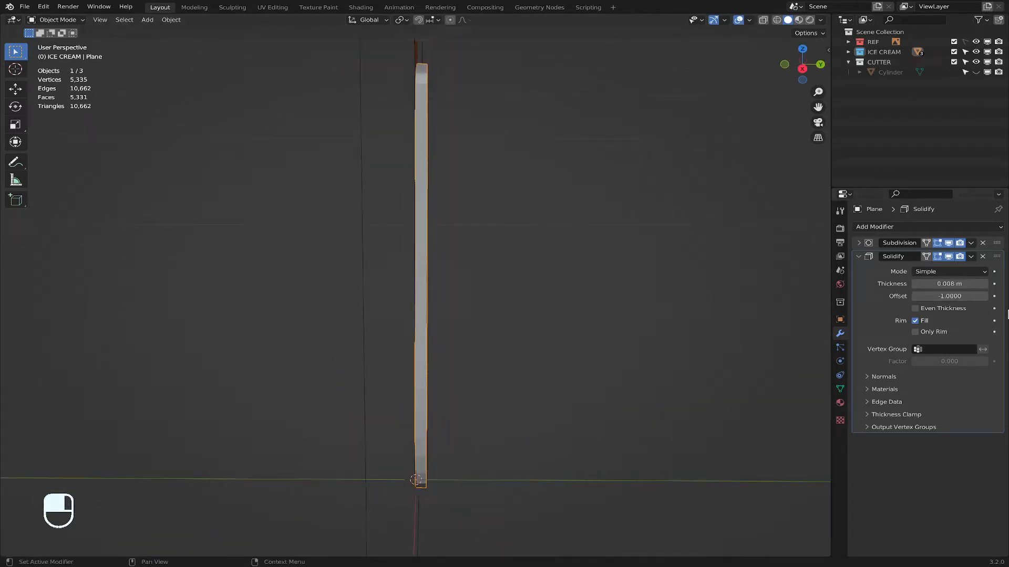
{"action": "left_click", "coordinate": [449, 434]}
{"action": "middle_click_drag", "start_coordinate": [448, 435], "coordinate": [546, 428]}
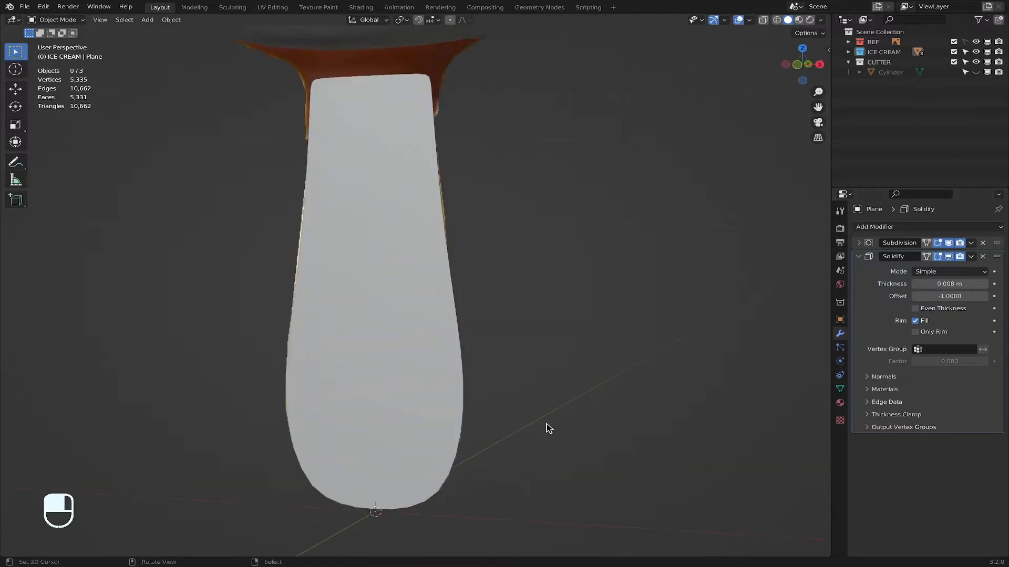
{"action": "left_click", "coordinate": [859, 257]}
Step: Add a Bevel modifier to the stick with 2 segments and inspect the rounded edges up close
{"action": "left_click", "coordinate": [876, 227]}
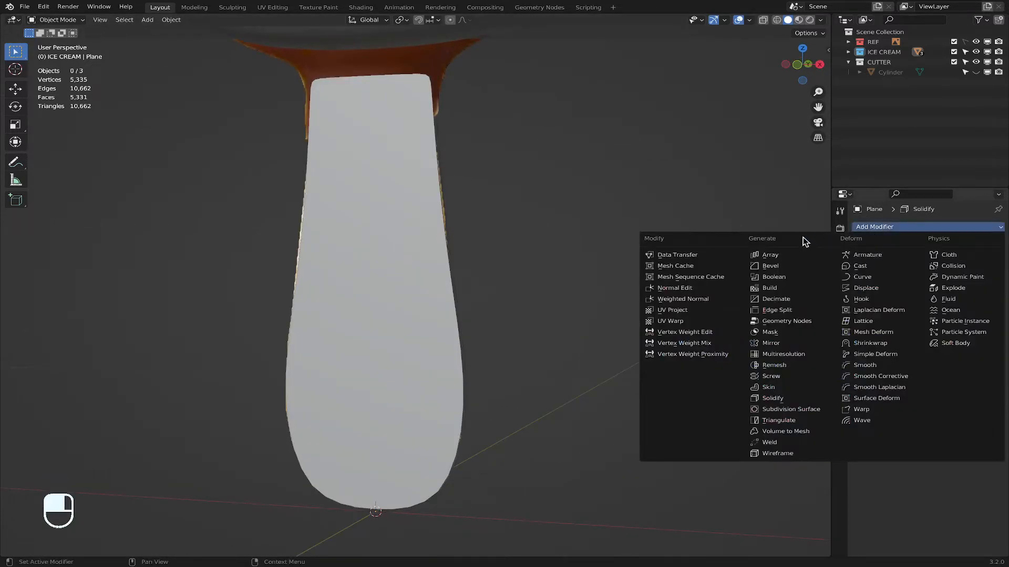
{"action": "left_click", "coordinate": [770, 266]}
{"action": "middle_click_drag", "start_coordinate": [616, 372], "coordinate": [520, 387]}
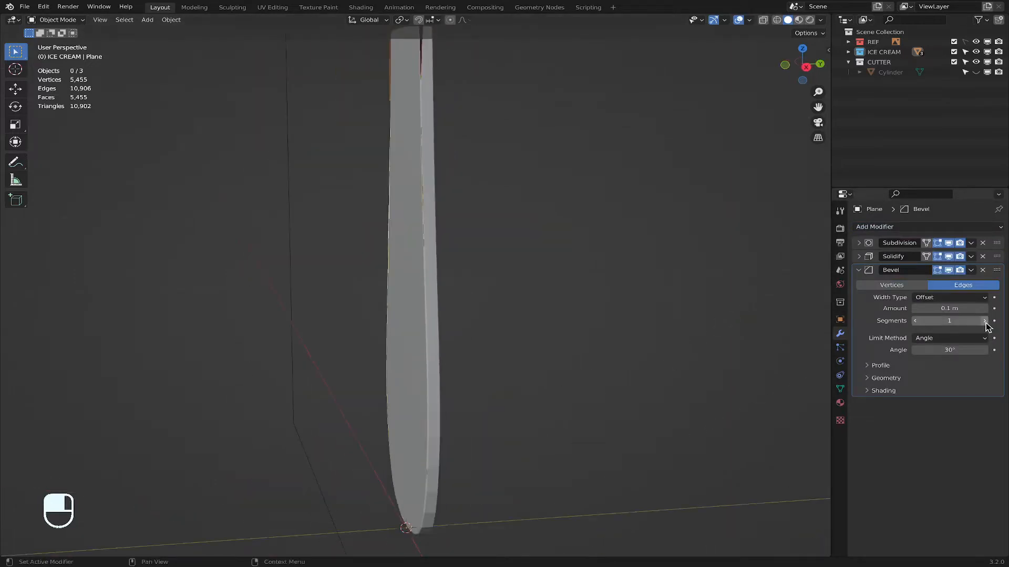
{"action": "left_click", "coordinate": [984, 321]}
{"action": "left_click", "coordinate": [984, 321]}
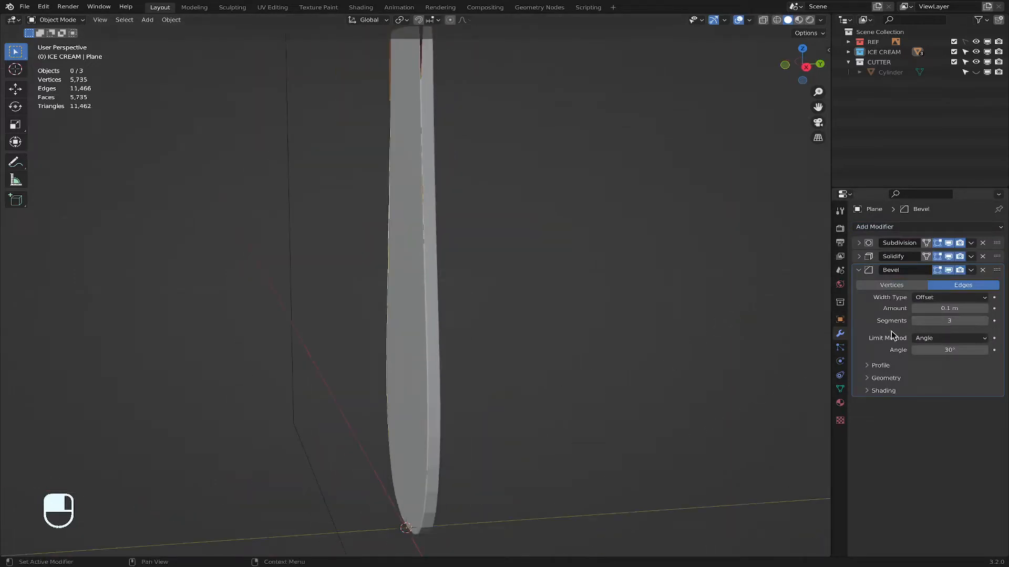
{"action": "left_click", "coordinate": [915, 321]}
{"action": "scroll", "coordinate": [553, 316], "scroll_direction": "up", "scroll_amount": 2}
{"action": "scroll", "coordinate": [552, 312], "scroll_direction": "up", "scroll_amount": 3}
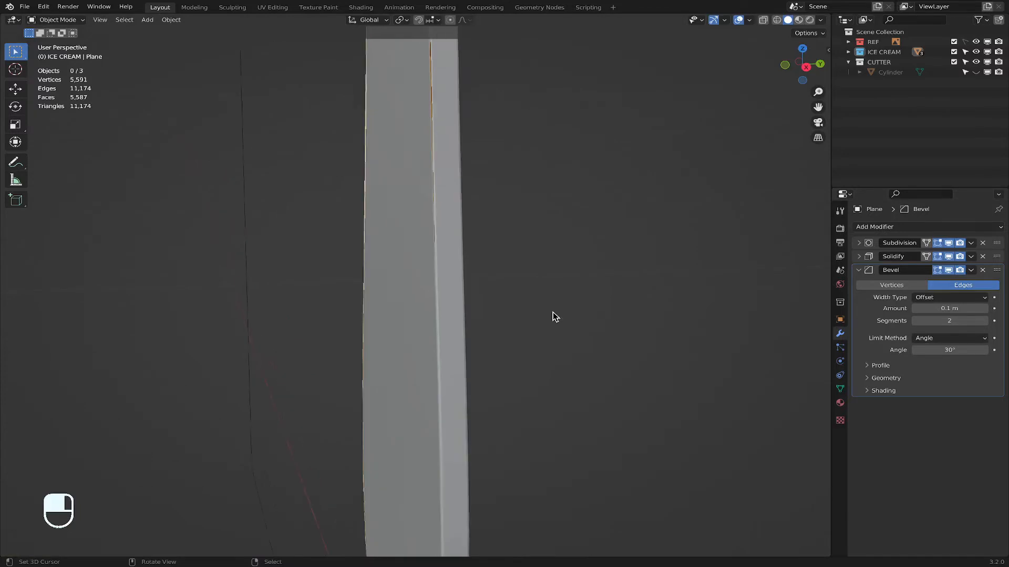
{"action": "middle_click_drag", "start_coordinate": [482, 356], "coordinate": [693, 307]}
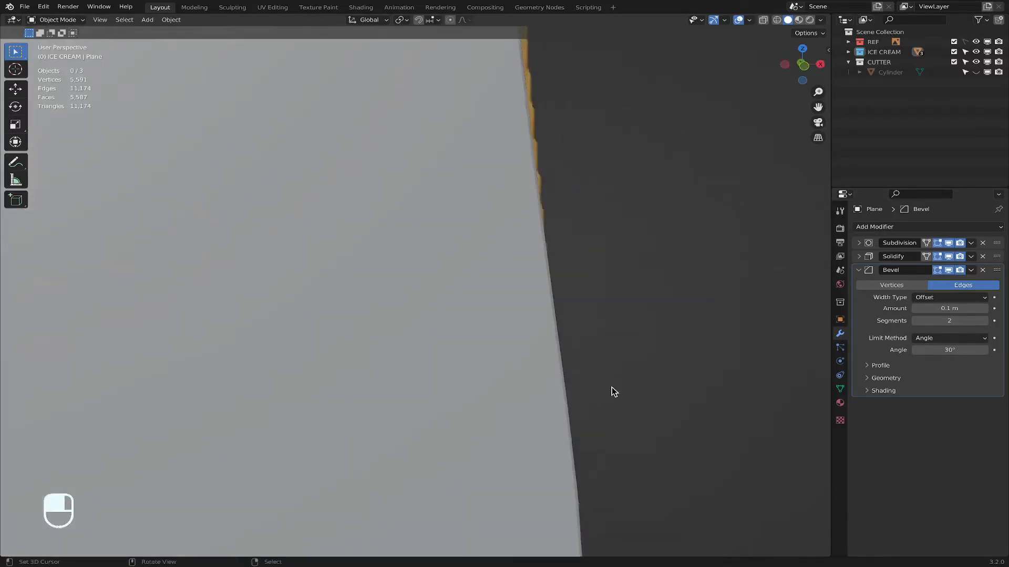
{"action": "scroll", "coordinate": [612, 387], "scroll_direction": "down", "scroll_amount": 6}
Step: Enable Auto Smooth in the stick's normals and apply Shade Smooth to it
{"action": "left_click", "coordinate": [435, 310]}
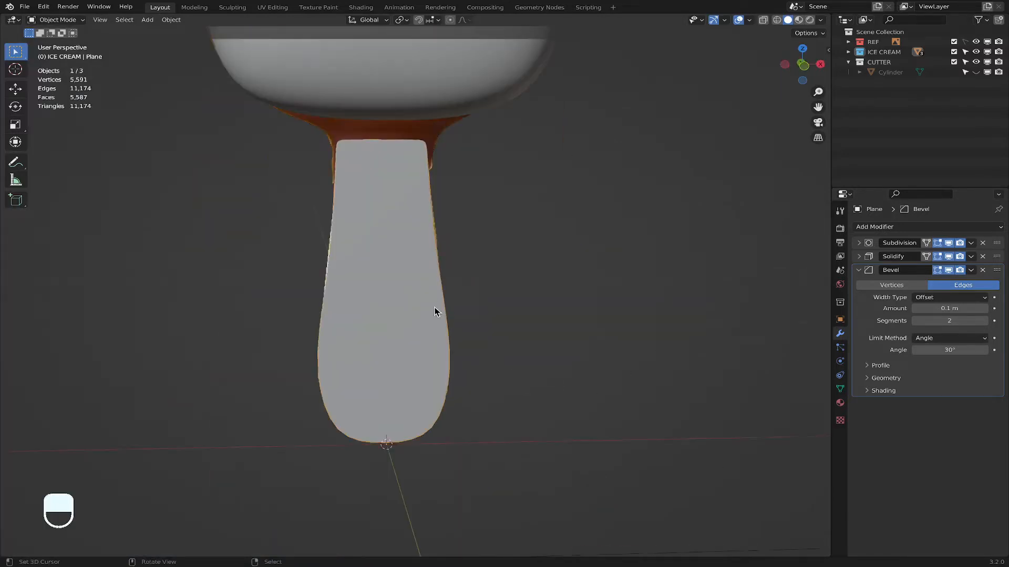
{"action": "left_click", "coordinate": [840, 390]}
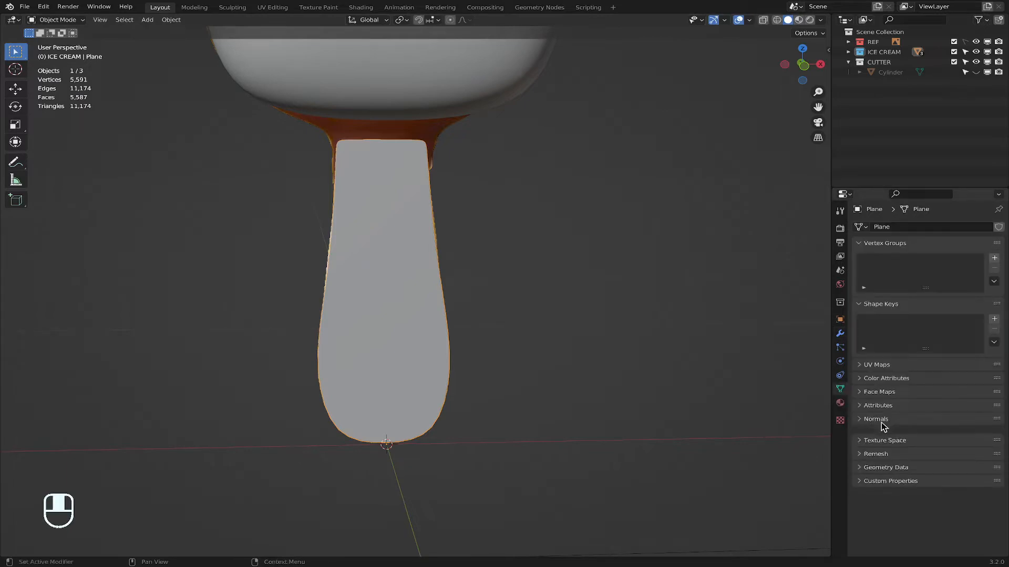
{"action": "left_click", "coordinate": [916, 435]}
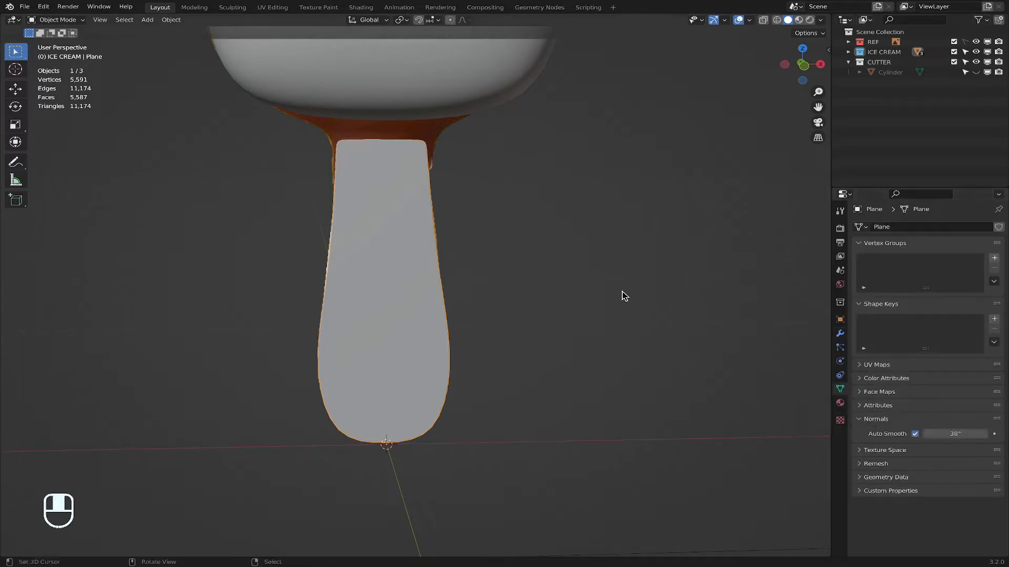
{"action": "middle_click_drag", "start_coordinate": [621, 293], "coordinate": [485, 351]}
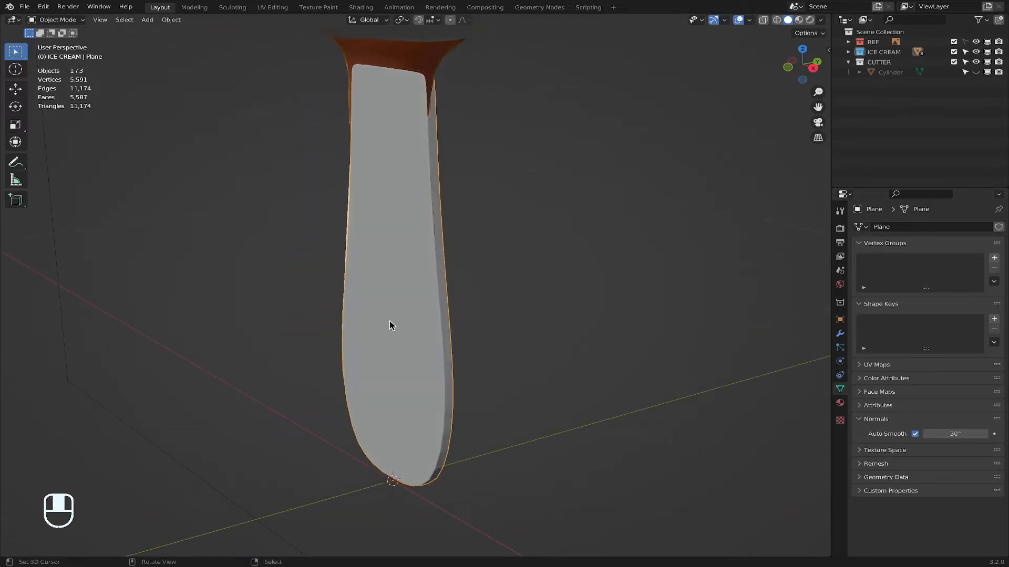
{"action": "key", "text": "space"}
{"action": "type", "text": "shade"}
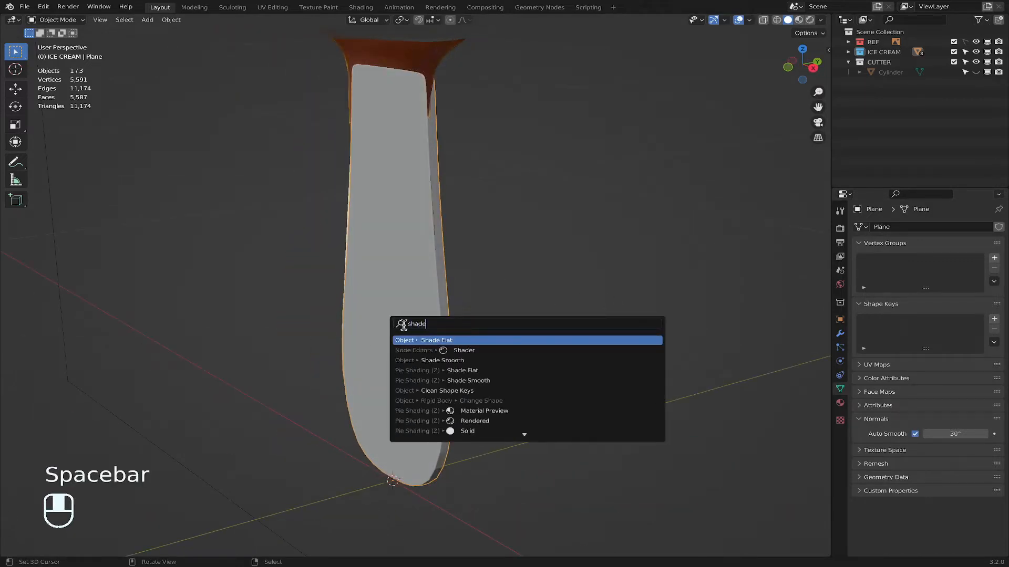
{"action": "left_click", "coordinate": [456, 364]}
{"action": "middle_click_drag", "start_coordinate": [461, 325], "coordinate": [837, 297]}
Step: Raise the stick's Subdivision viewport level to 3 and check the smoother outline
{"action": "left_click", "coordinate": [840, 334]}
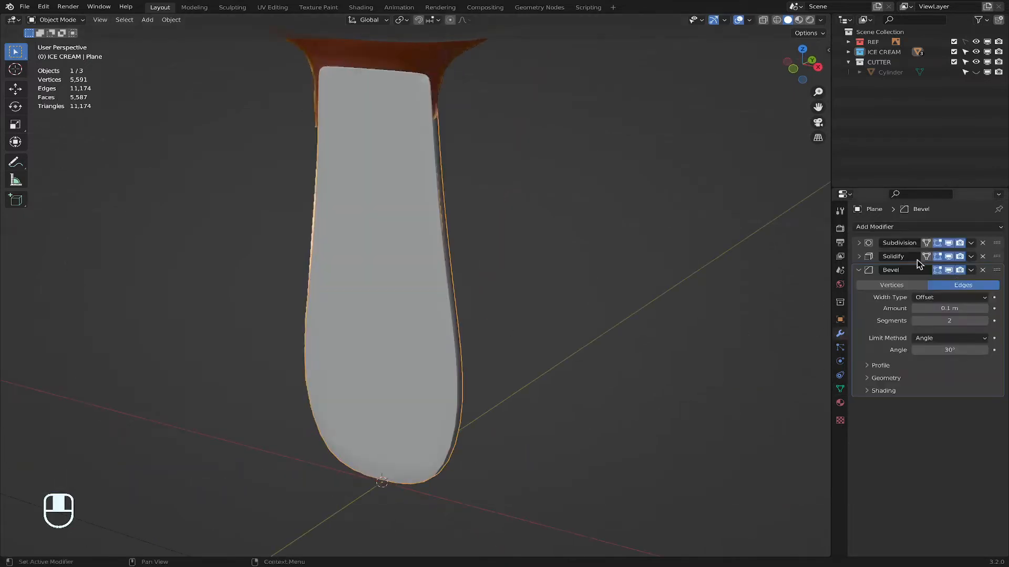
{"action": "left_click", "coordinate": [859, 242]}
{"action": "left_click", "coordinate": [553, 377]}
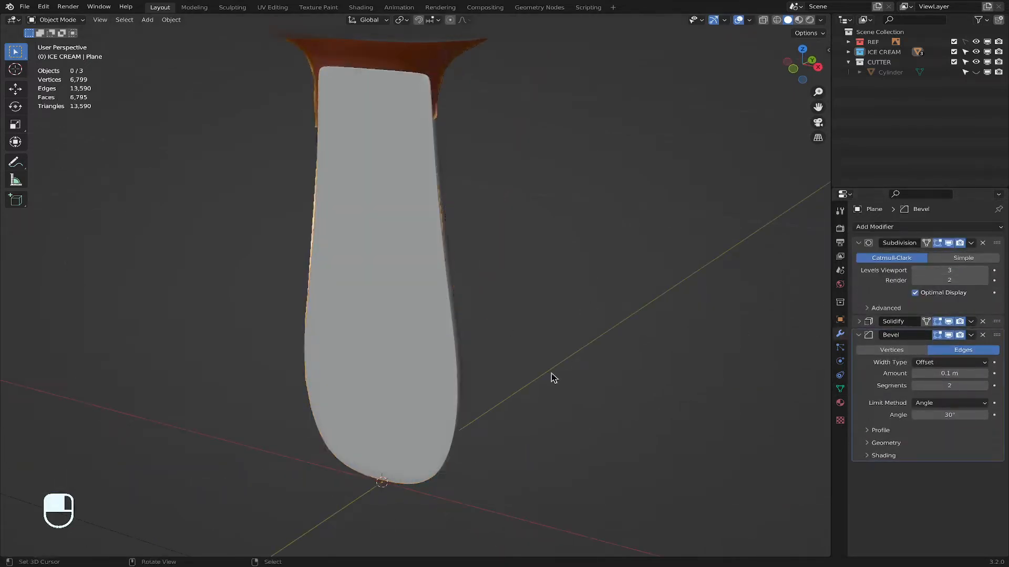
{"action": "middle_click_drag", "start_coordinate": [553, 377], "coordinate": [809, 108]}
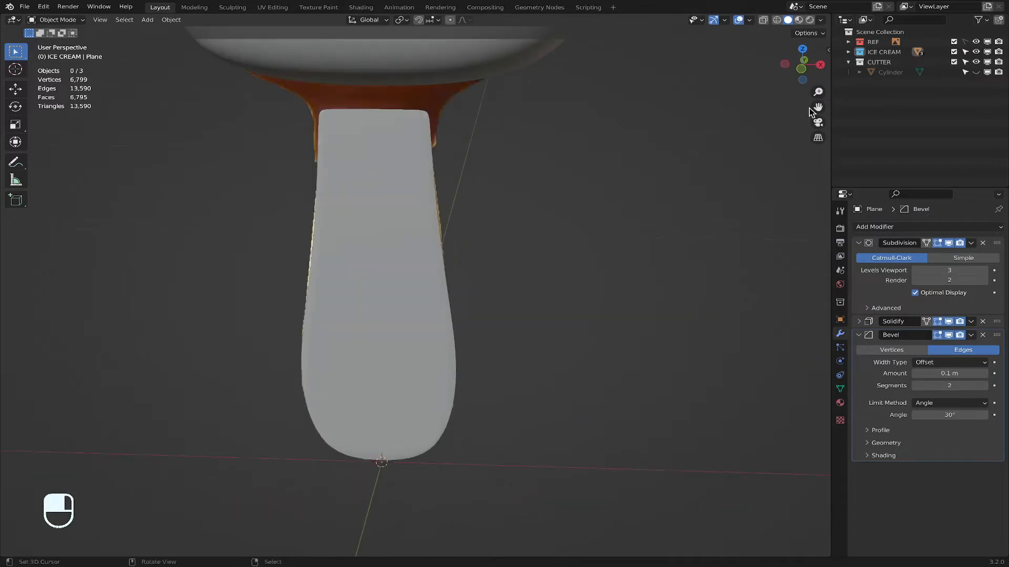
Step: In front view, enter Edit Mode on the stick and rescale its widest lower loop to fit the reference outline
{"action": "left_click", "coordinate": [802, 71]}
{"action": "key", "text": "KP_5"}
{"action": "left_click", "coordinate": [53, 20]}
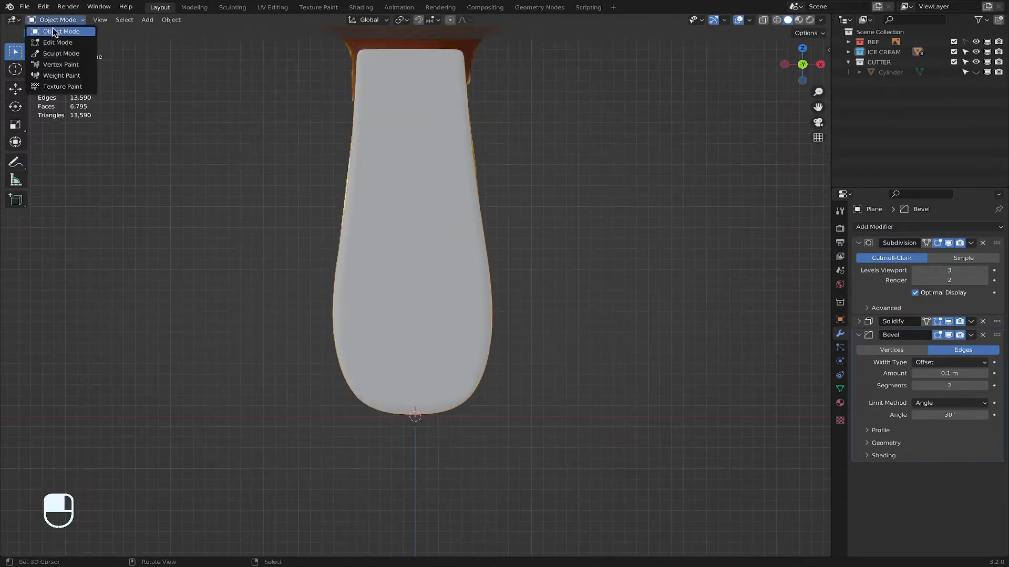
{"action": "left_click", "coordinate": [57, 42]}
{"action": "left_click_drag", "start_coordinate": [241, 312], "coordinate": [629, 370]}
{"action": "key", "text": "s"}
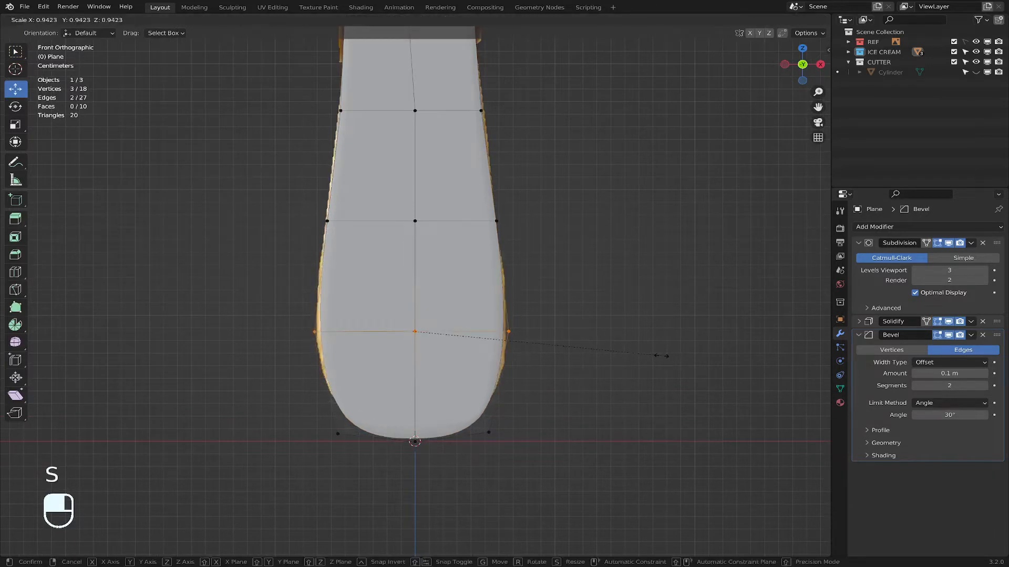
{"action": "left_click", "coordinate": [671, 355]}
Step: Adjust the height of the stick's two bottom corner vertices along Z, finishing with a nudge of about 0.0005 m
{"action": "left_click_drag", "start_coordinate": [299, 406], "coordinate": [366, 451]}
{"action": "left_click_drag", "start_coordinate": [488, 417], "coordinate": [520, 466], "text": "shift"}
{"action": "key", "text": "g"}
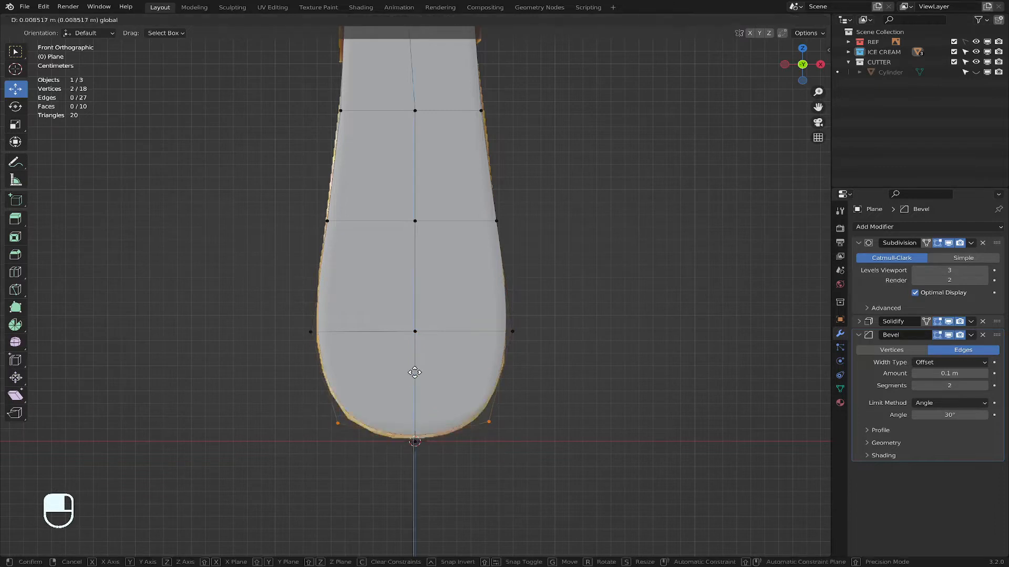
{"action": "left_click_drag", "start_coordinate": [416, 387], "coordinate": [415, 390]}
{"action": "scroll", "coordinate": [462, 370], "scroll_direction": "down", "scroll_amount": 3}
{"action": "middle_click_drag", "start_coordinate": [448, 298], "coordinate": [461, 356], "text": "shift"}
{"action": "scroll", "coordinate": [460, 356], "scroll_direction": "up", "scroll_amount": 2}
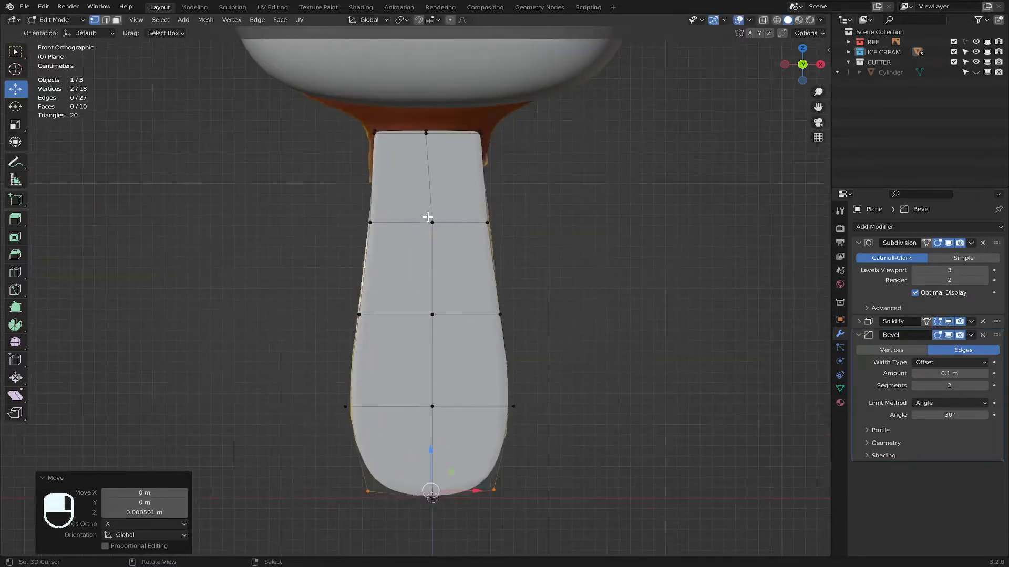
Step: Move the stick's top row of vertices about 0.0018 m along X to align with the reference
{"action": "middle_click_drag", "start_coordinate": [423, 233], "coordinate": [417, 319], "text": "shift"}
{"action": "left_click_drag", "start_coordinate": [338, 205], "coordinate": [572, 255]}
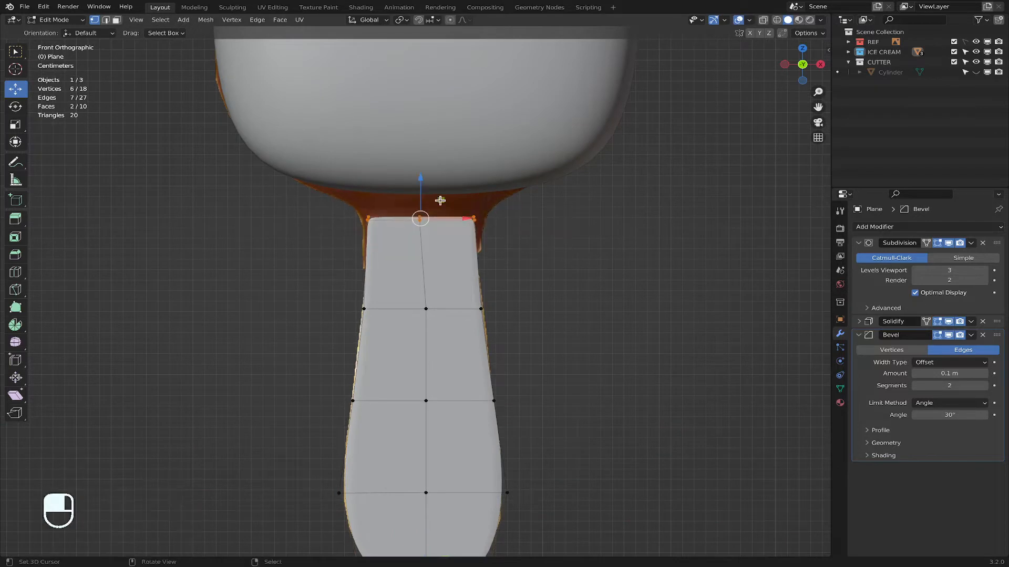
{"action": "left_click_drag", "start_coordinate": [463, 218], "coordinate": [463, 214]}
Step: Add a loop cut midway between the stick's top edge and the loop below, and check it in front view
{"action": "key", "text": "ctrl+r"}
{"action": "left_click", "coordinate": [470, 281]}
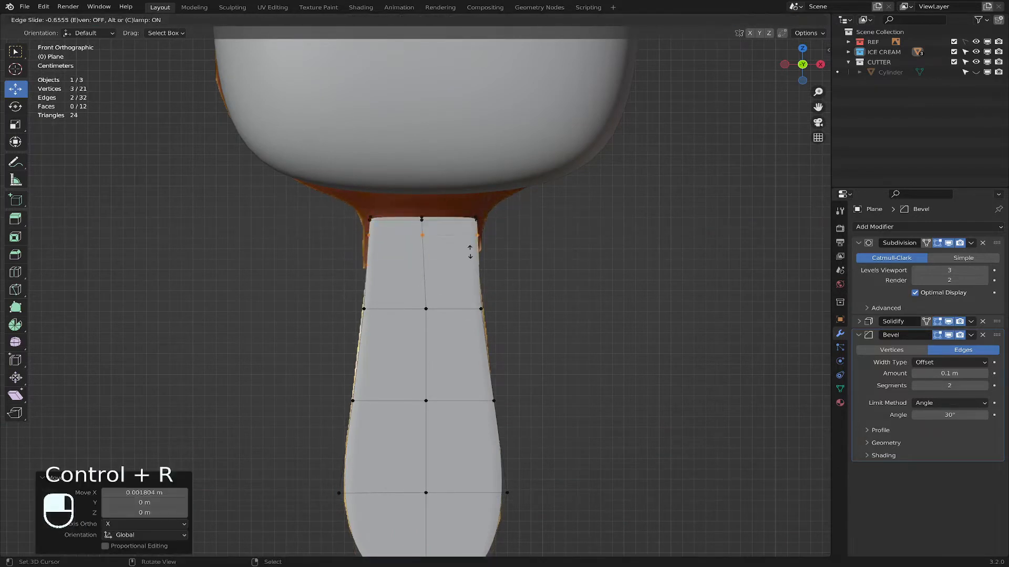
{"action": "left_click", "coordinate": [468, 281]}
{"action": "right_click", "coordinate": [603, 257]}
{"action": "scroll", "coordinate": [548, 369], "scroll_direction": "down", "scroll_amount": 3}
{"action": "middle_click_drag", "start_coordinate": [528, 321], "coordinate": [450, 322]}
{"action": "left_click", "coordinate": [803, 70]}
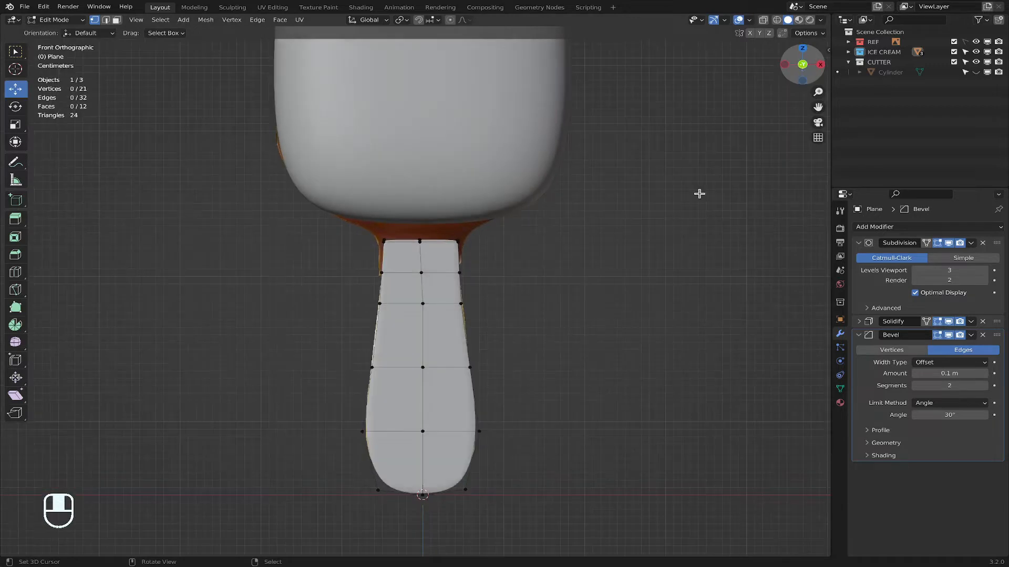
Step: Return to Object Mode and review the whole ice cream bar before going back to the front view
{"action": "left_click", "coordinate": [59, 20]}
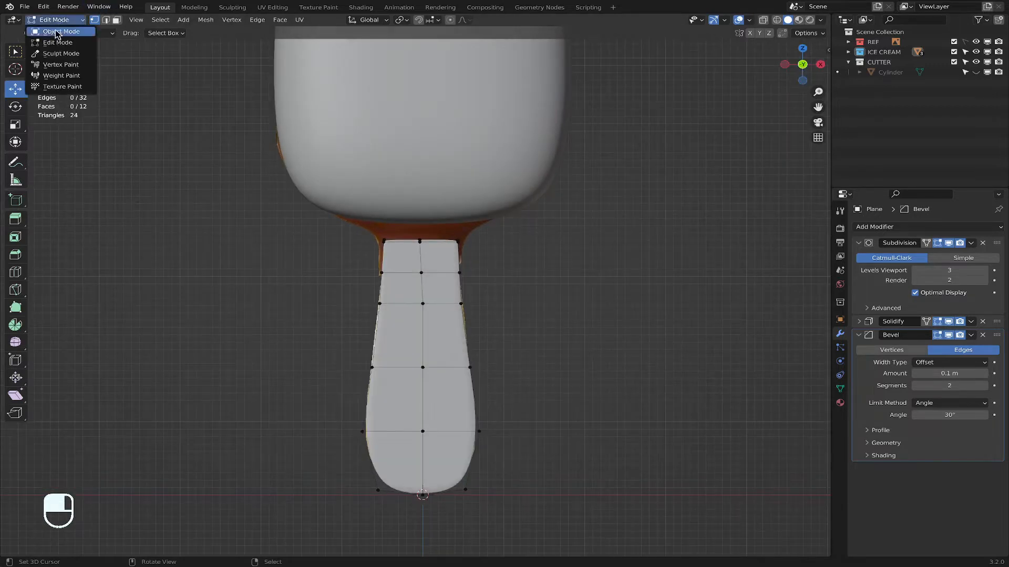
{"action": "left_click", "coordinate": [52, 30]}
{"action": "scroll", "coordinate": [603, 218], "scroll_direction": "down", "scroll_amount": 5}
{"action": "middle_click_drag", "start_coordinate": [603, 218], "coordinate": [520, 216]}
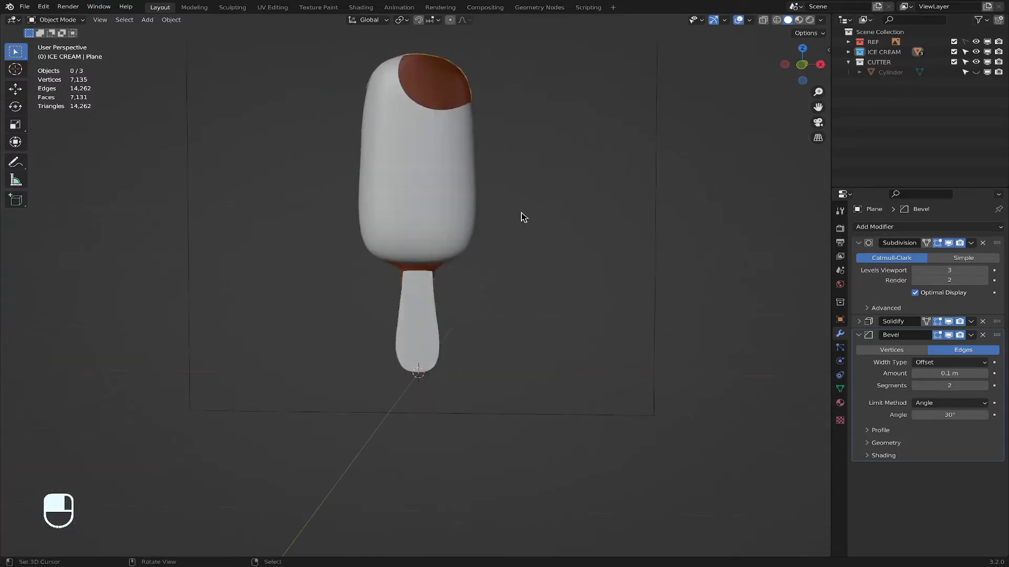
{"action": "left_click", "coordinate": [800, 72]}
{"action": "scroll", "coordinate": [455, 255], "scroll_direction": "up", "scroll_amount": 5}
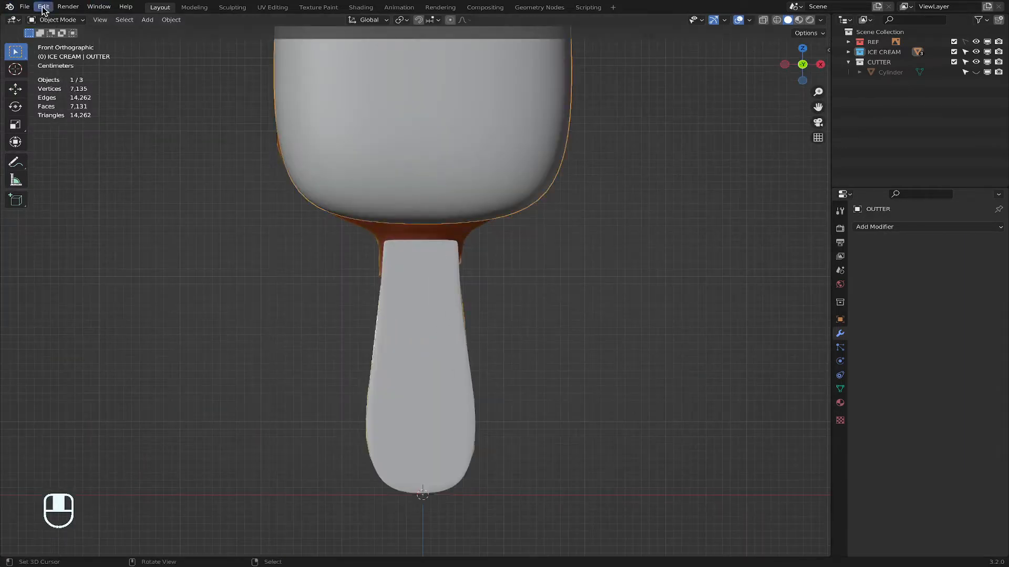
Step: Open the OUTTER shell in Edit Mode and switch to face selection around its underside
{"action": "left_click", "coordinate": [885, 52]}
{"action": "left_click", "coordinate": [473, 112]}
{"action": "left_click", "coordinate": [56, 19]}
{"action": "left_click", "coordinate": [52, 42]}
{"action": "scroll", "coordinate": [466, 267], "scroll_direction": "up", "scroll_amount": 2}
{"action": "middle_click_drag", "start_coordinate": [466, 267], "coordinate": [470, 207]}
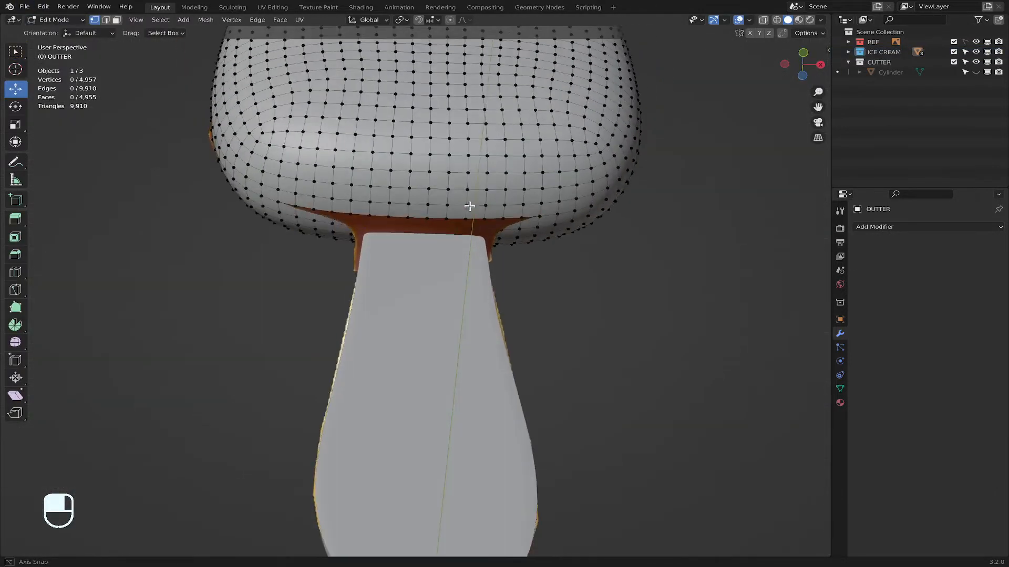
{"action": "left_click", "coordinate": [116, 19]}
{"action": "scroll", "coordinate": [505, 193], "scroll_direction": "up", "scroll_amount": 2}
{"action": "scroll", "coordinate": [505, 194], "scroll_direction": "up", "scroll_amount": 1}
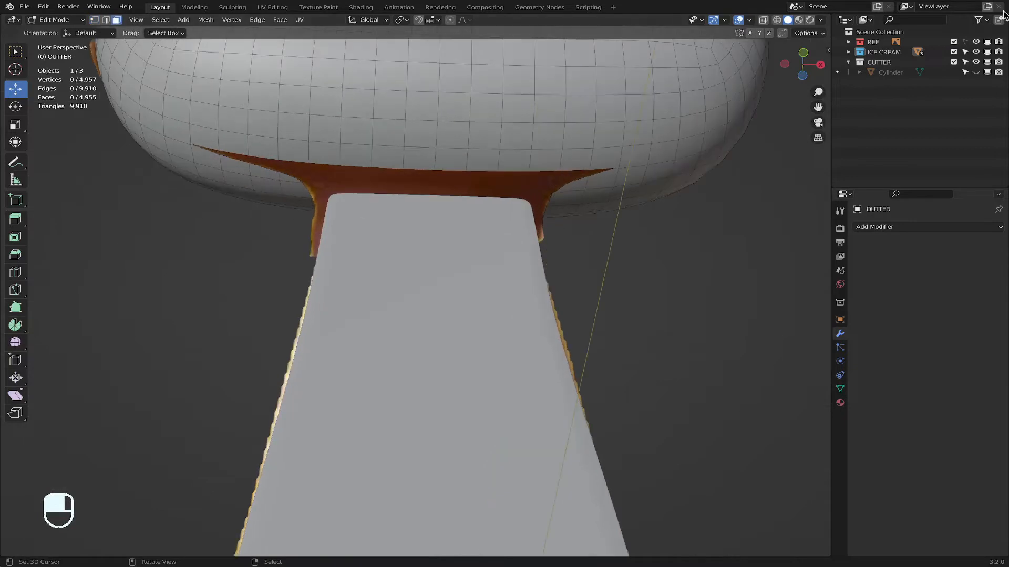
Step: Hide the REF collection and examine where the stick meets the shell's underside
{"action": "left_click", "coordinate": [975, 41]}
{"action": "scroll", "coordinate": [413, 88], "scroll_direction": "up", "scroll_amount": 2}
{"action": "scroll", "coordinate": [412, 87], "scroll_direction": "down", "scroll_amount": 3}
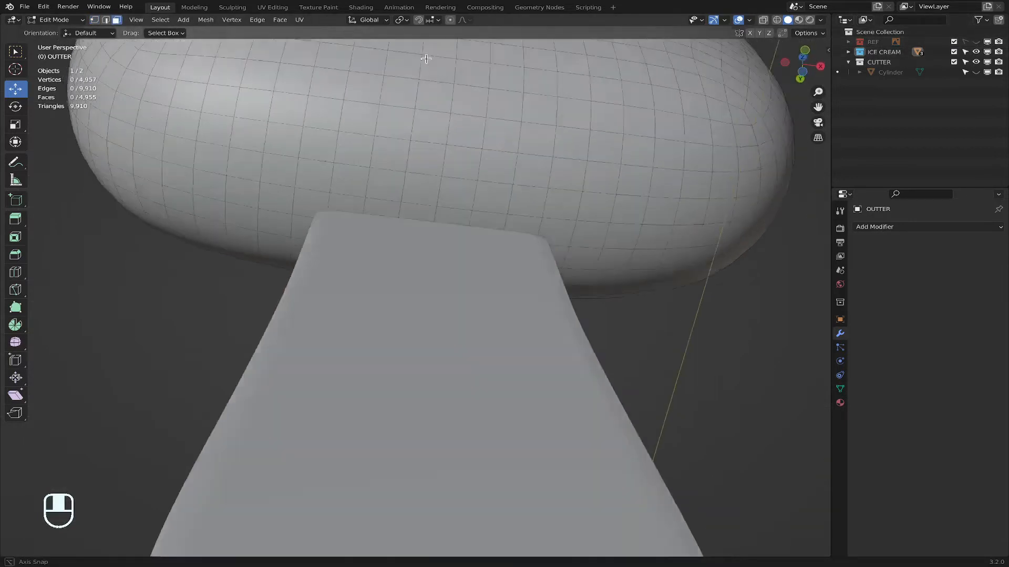
{"action": "middle_click_drag", "start_coordinate": [412, 88], "coordinate": [457, 126]}
{"action": "middle_click_drag", "start_coordinate": [483, 283], "coordinate": [530, 204]}
Step: Return to Object Mode and move the stick about -0.001 m along global Y to center it under the shell
{"action": "key", "text": "Tab"}
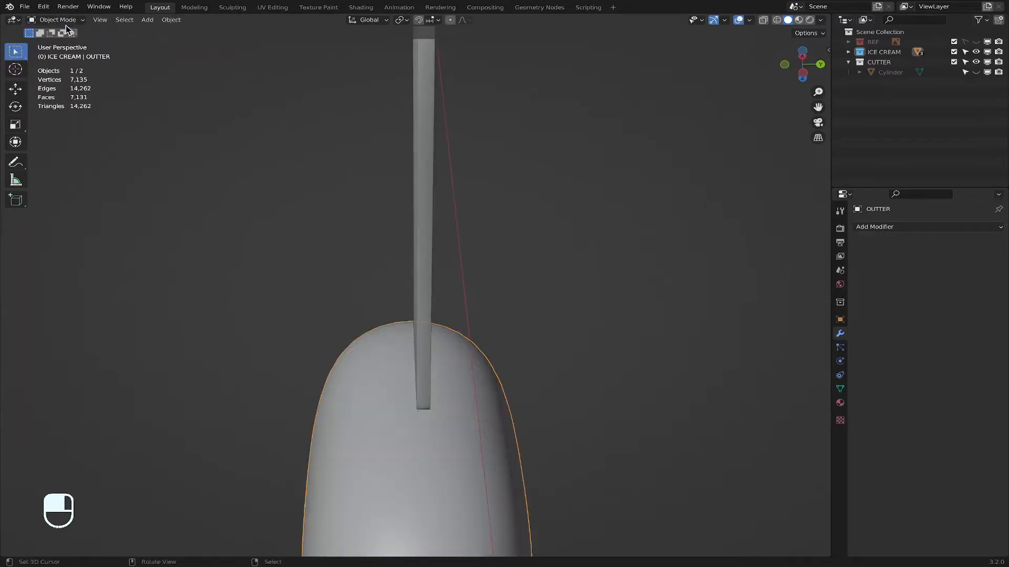
{"action": "left_click", "coordinate": [429, 160]}
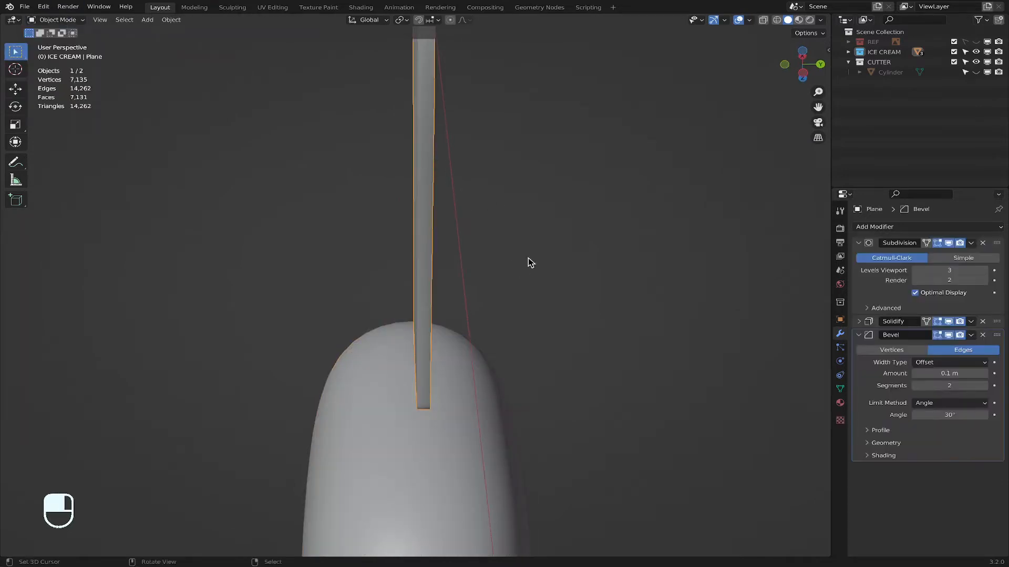
{"action": "key", "text": "g"}
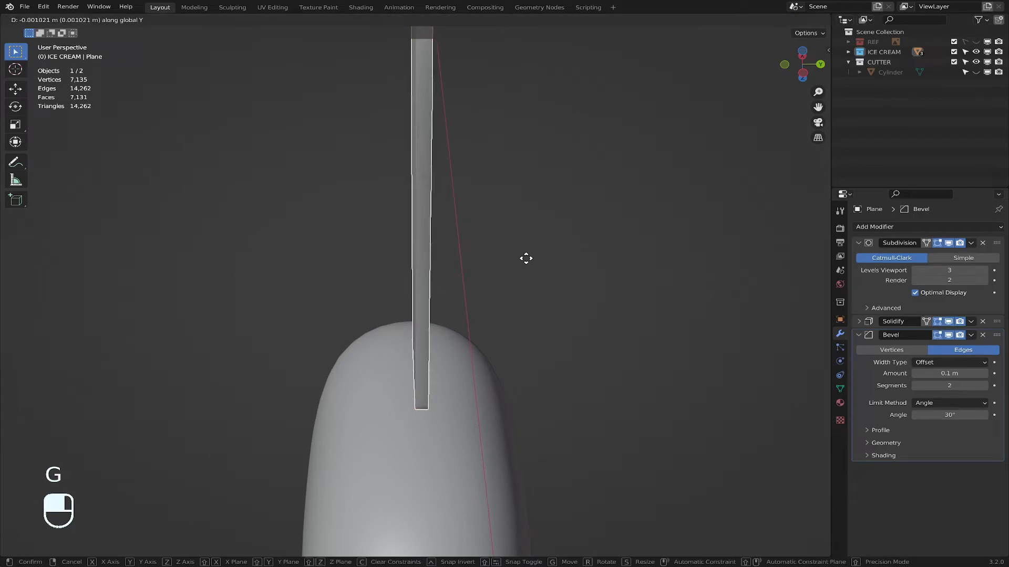
Step: Move the stick about -0.001 m along the Y axis and open the OUTTER body in Edit Mode
{"action": "left_click", "coordinate": [526, 258]}
{"action": "left_click", "coordinate": [336, 351]}
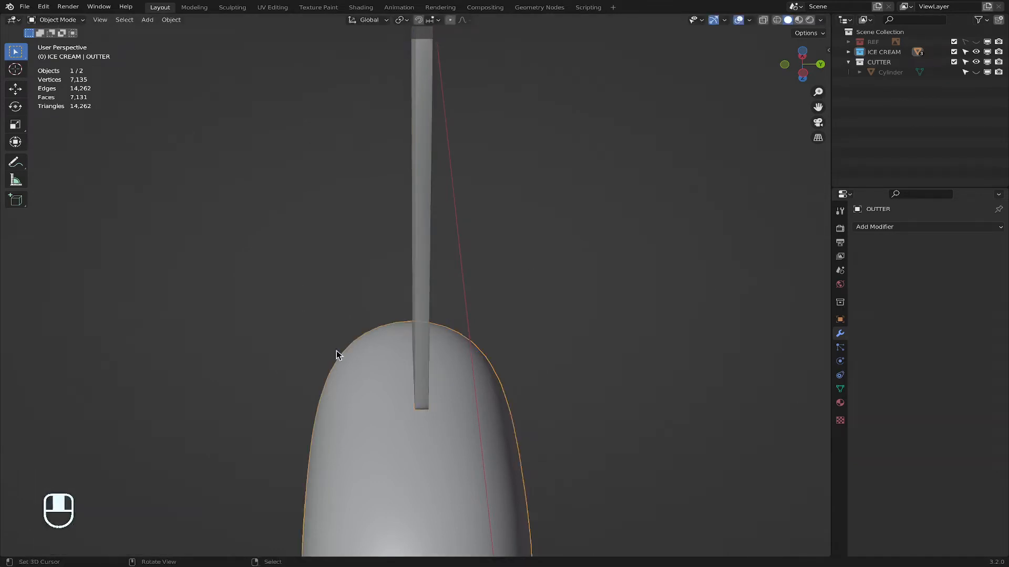
{"action": "left_click", "coordinate": [61, 23]}
{"action": "left_click", "coordinate": [53, 41]}
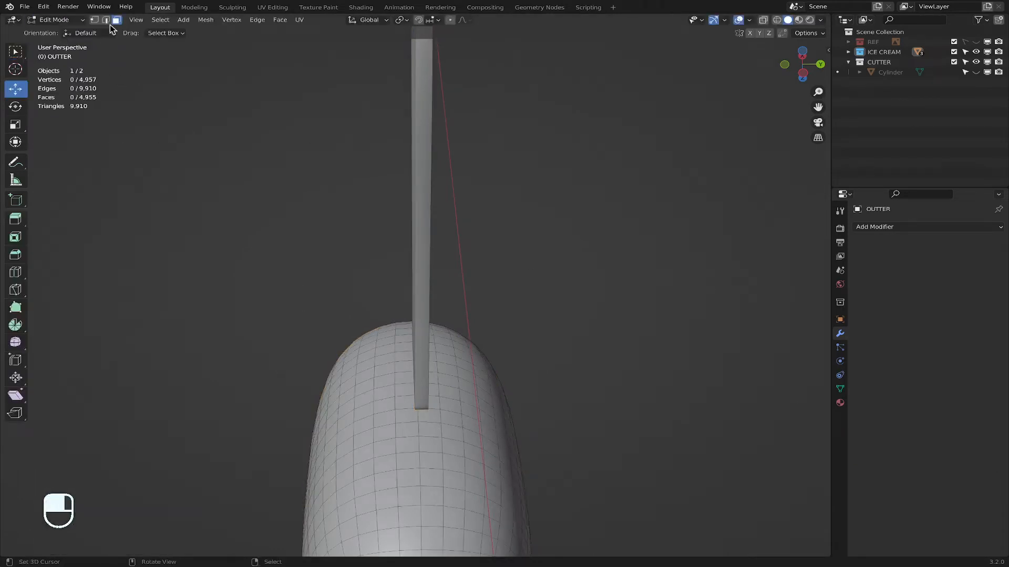
Step: Show the REF reference collection and compare the neck between body and stick with it from the front
{"action": "middle_click_drag", "start_coordinate": [491, 439], "coordinate": [542, 257]}
{"action": "left_click", "coordinate": [784, 64]}
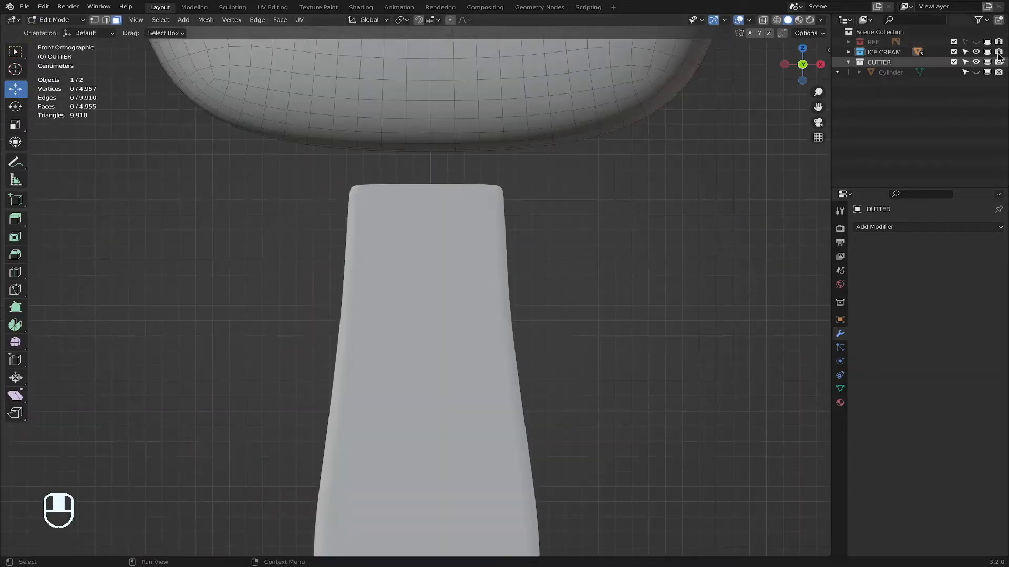
{"action": "left_click", "coordinate": [976, 41]}
{"action": "scroll", "coordinate": [354, 162], "scroll_direction": "up", "scroll_amount": 4}
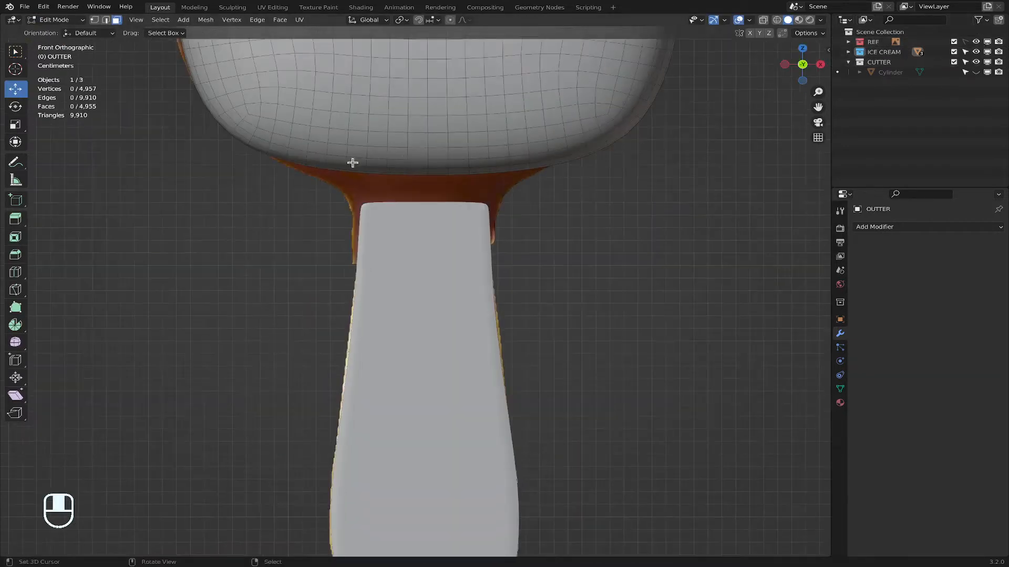
{"action": "scroll", "coordinate": [223, 187], "scroll_direction": "down", "scroll_amount": 5}
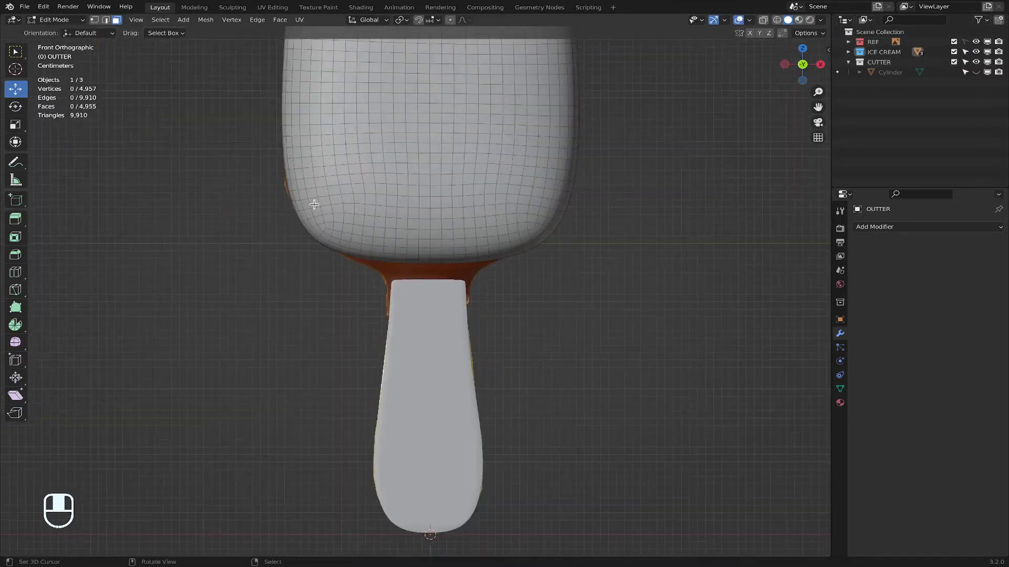
{"action": "scroll", "coordinate": [347, 272], "scroll_direction": "up", "scroll_amount": 3}
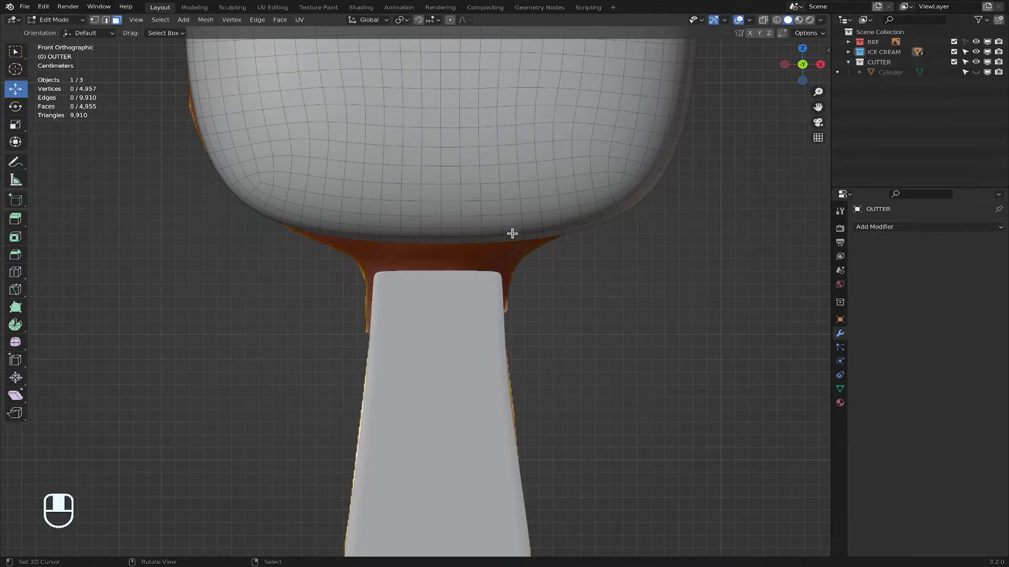
{"action": "scroll", "coordinate": [512, 233], "scroll_direction": "up", "scroll_amount": 1}
{"action": "middle_click_drag", "start_coordinate": [514, 224], "coordinate": [458, 151], "text": "shift"}
{"action": "left_click", "coordinate": [977, 42]}
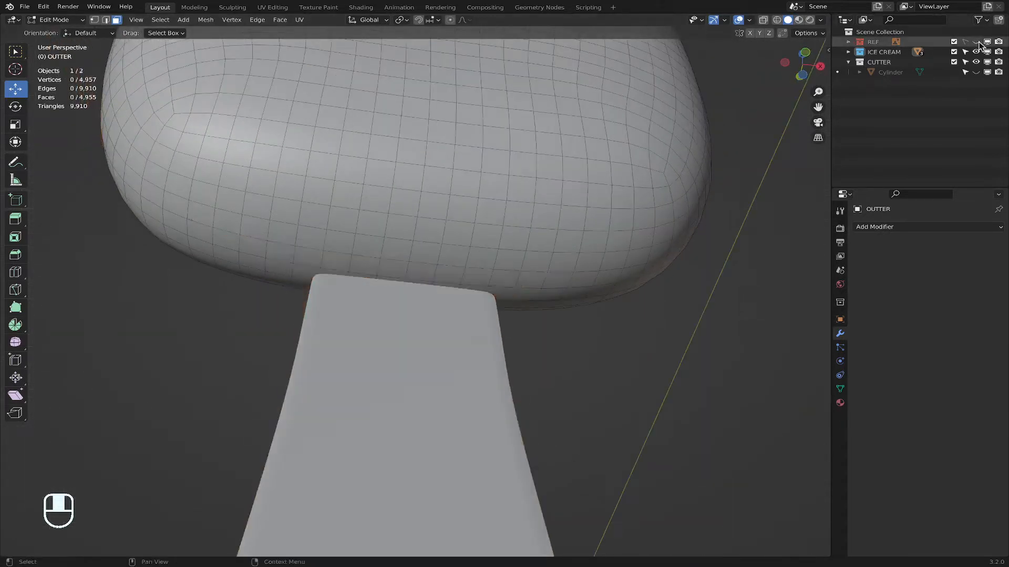
{"action": "left_click", "coordinate": [977, 42]}
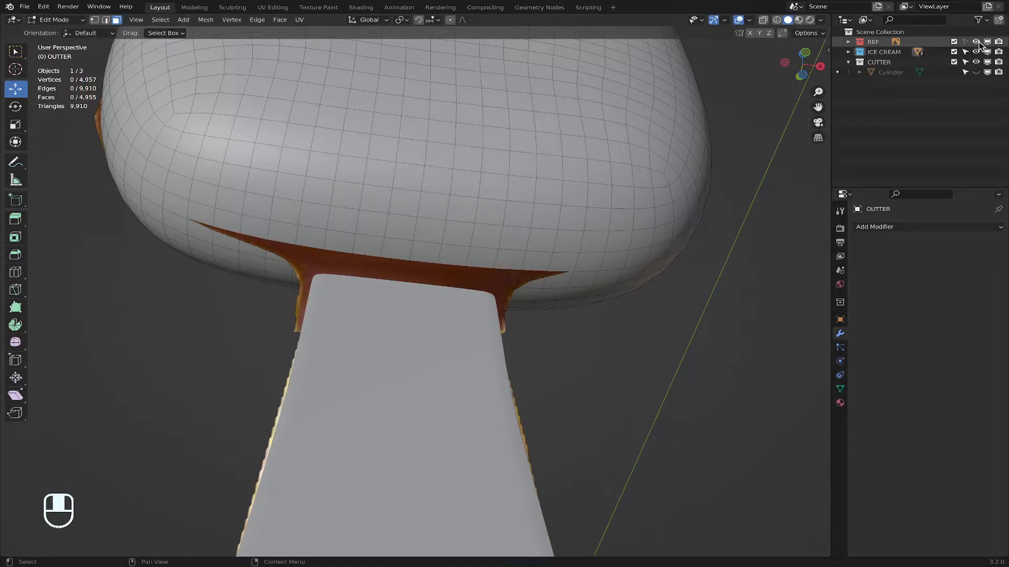
Step: Select two adjacent rows of 13 faces each on the body's underside, spanning the width of the reference neck
{"action": "left_click", "coordinate": [229, 227]}
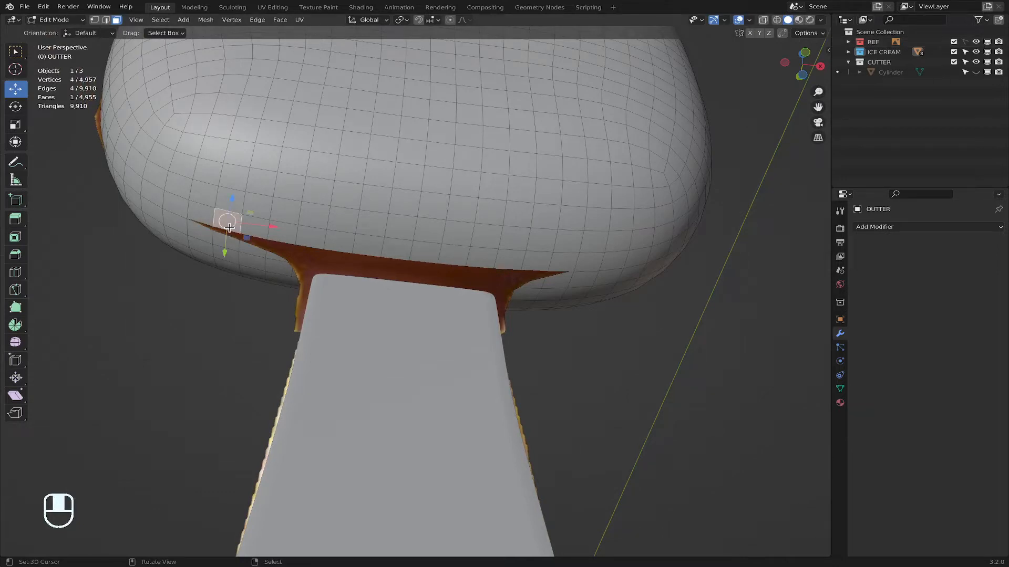
{"action": "left_click", "coordinate": [251, 230], "text": "shift"}
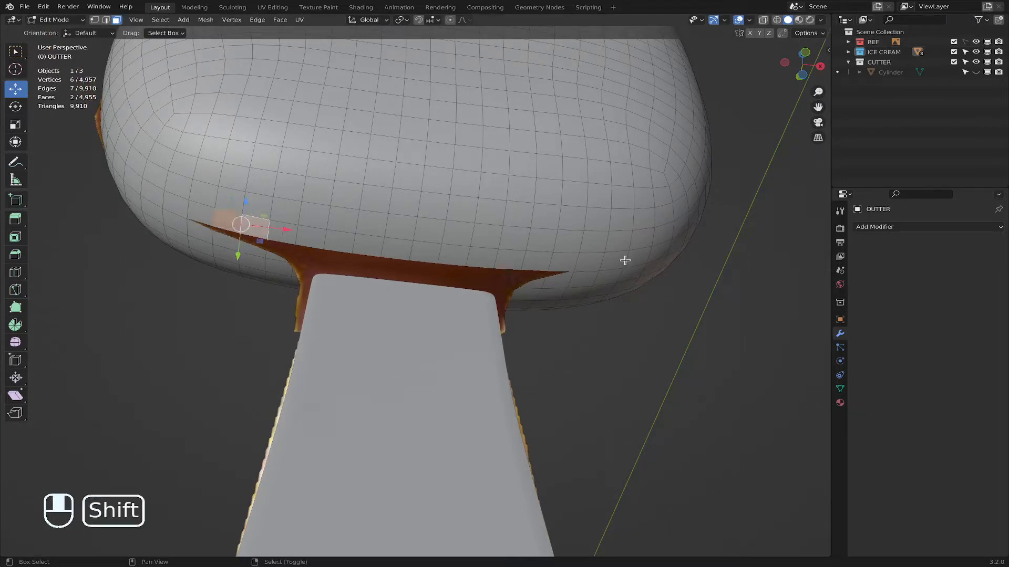
{"action": "left_click", "coordinate": [562, 263], "text": "ctrl+shift"}
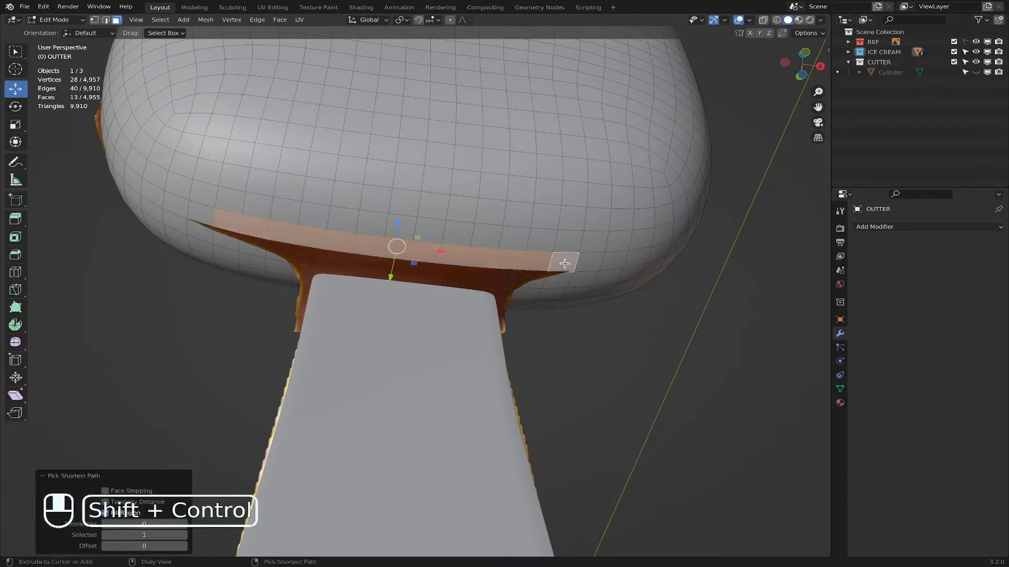
{"action": "middle_click_drag", "start_coordinate": [562, 263], "coordinate": [569, 234]}
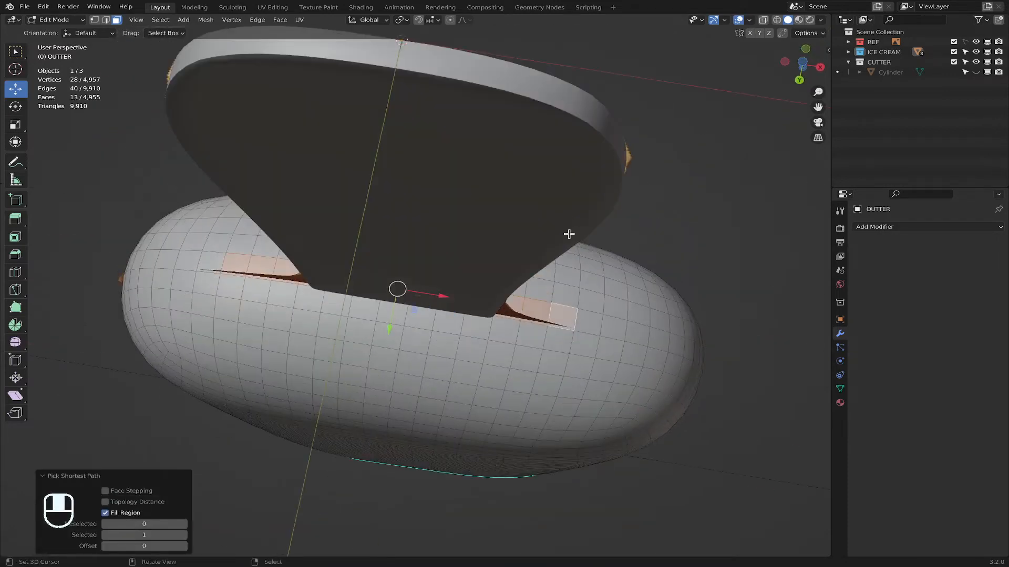
{"action": "left_click", "coordinate": [557, 342], "text": "ctrl+shift"}
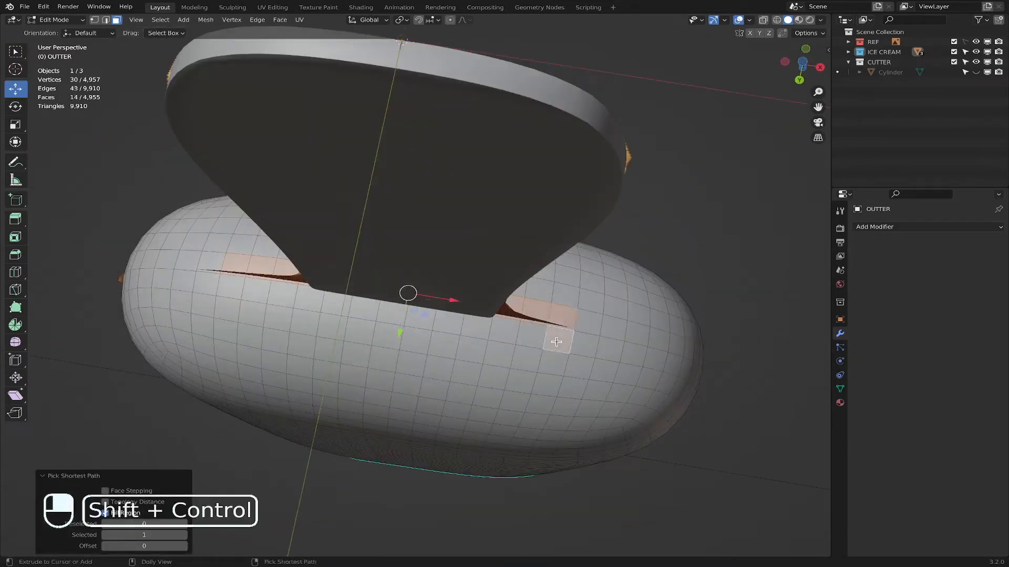
{"action": "left_click", "coordinate": [229, 297], "text": "ctrl+shift"}
Step: Inset the selected underside faces by about 0.0012 m
{"action": "middle_click_drag", "start_coordinate": [569, 393], "coordinate": [591, 362]}
{"action": "left_click", "coordinate": [801, 70]}
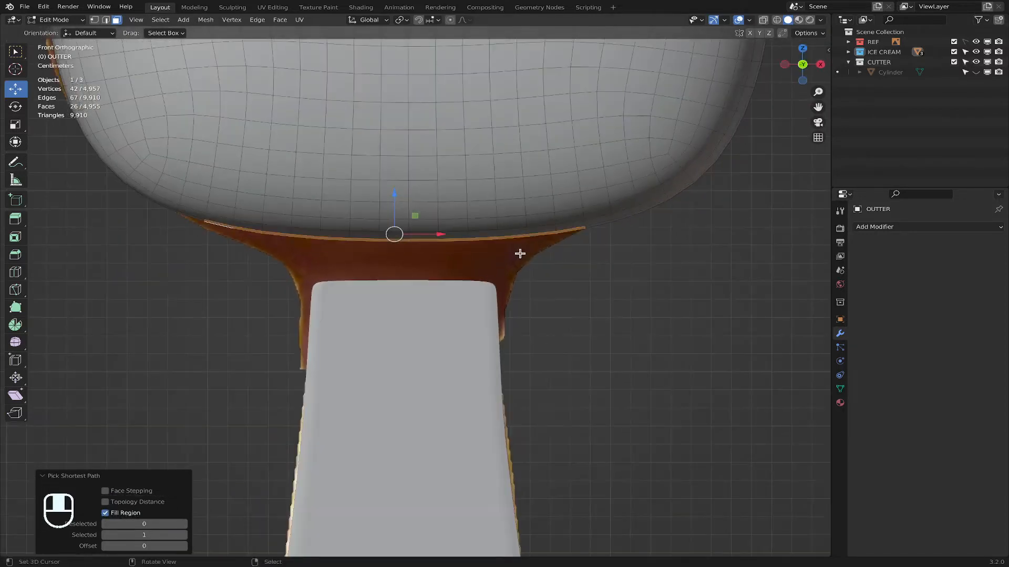
{"action": "middle_click_drag", "start_coordinate": [520, 254], "coordinate": [515, 207]}
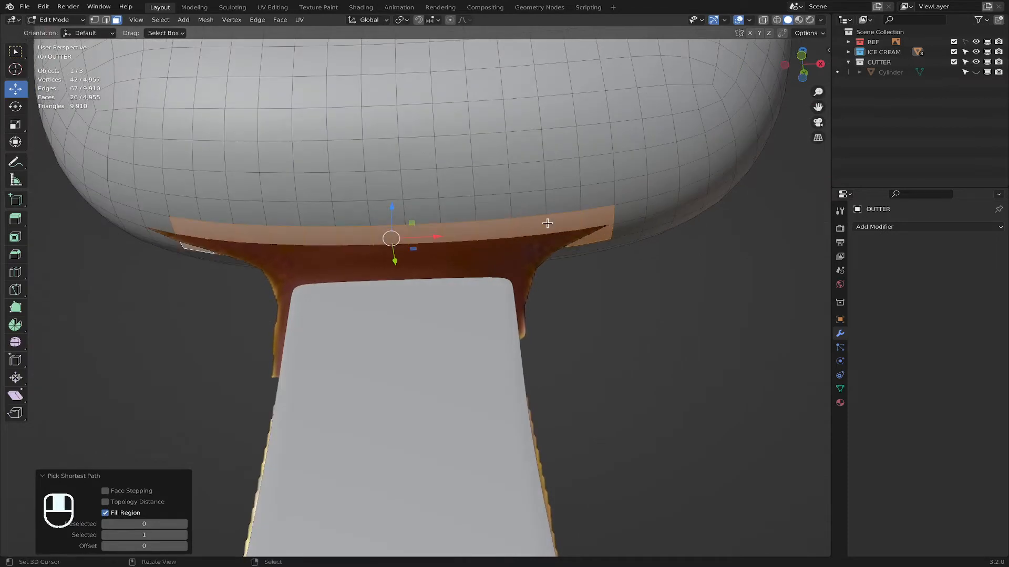
{"action": "key", "text": "i"}
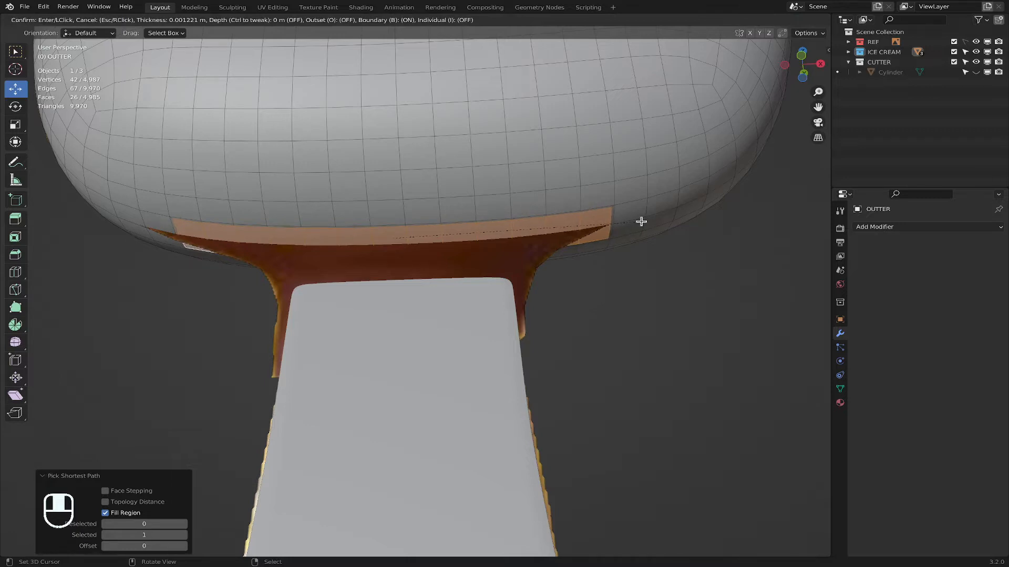
{"action": "left_click", "coordinate": [641, 222]}
{"action": "scroll", "coordinate": [567, 232], "scroll_direction": "down", "scroll_amount": 3}
{"action": "middle_click_drag", "start_coordinate": [556, 241], "coordinate": [559, 271]}
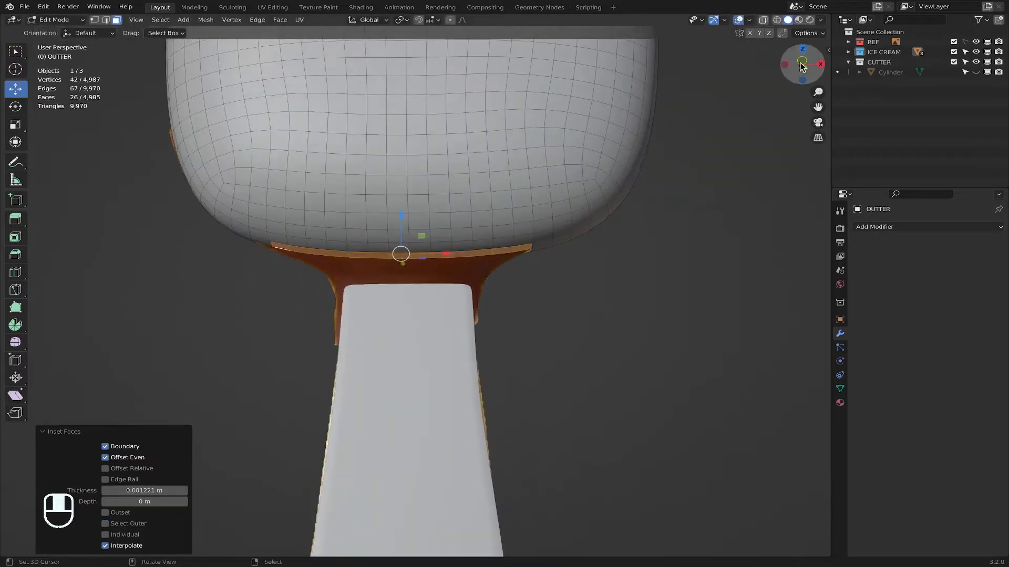
{"action": "left_click", "coordinate": [801, 62]}
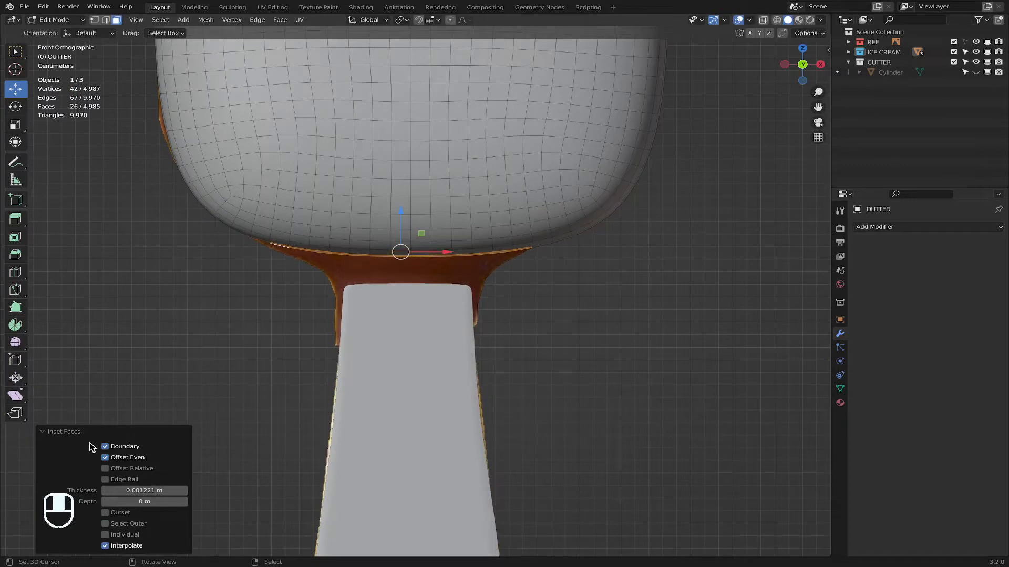
{"action": "left_click", "coordinate": [43, 436]}
Step: Extrude the inset faces about 0.0088 m toward the stick and scale the end down to about 0.88 to follow the reference
{"action": "scroll", "coordinate": [356, 297], "scroll_direction": "up", "scroll_amount": 1}
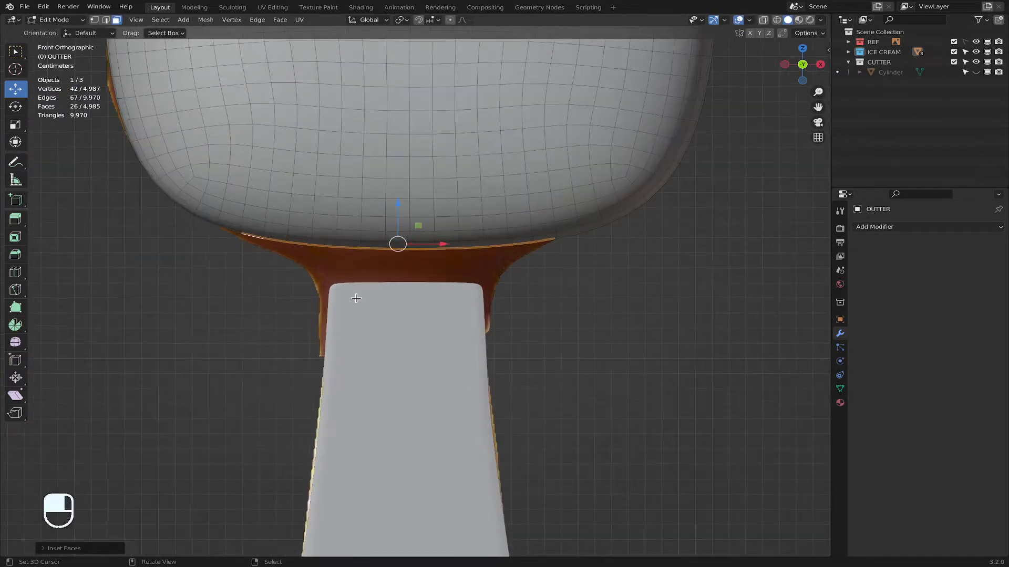
{"action": "middle_click_drag", "start_coordinate": [360, 168], "coordinate": [411, 230]}
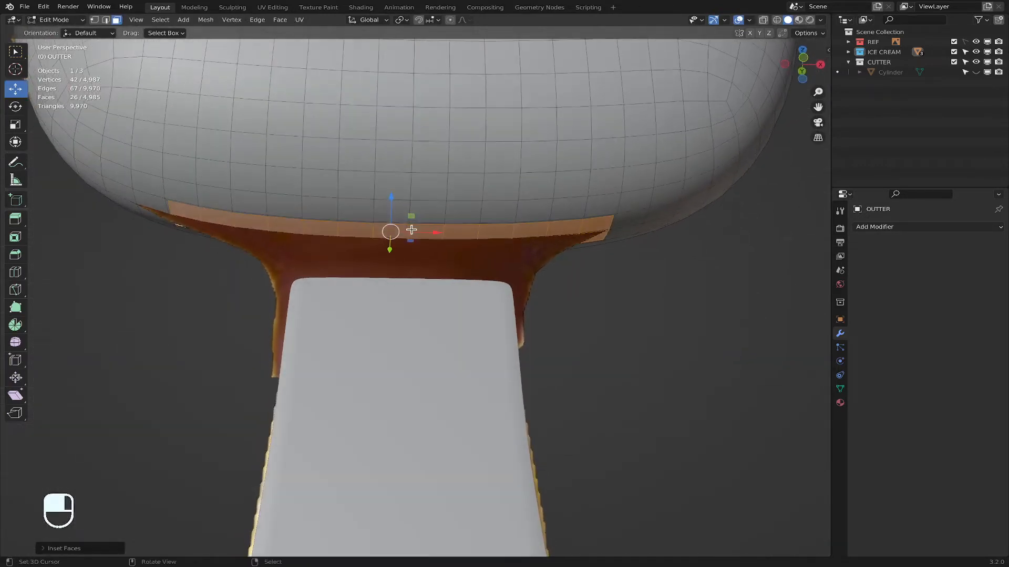
{"action": "left_click", "coordinate": [803, 62]}
{"action": "scroll", "coordinate": [429, 257], "scroll_direction": "up", "scroll_amount": 1}
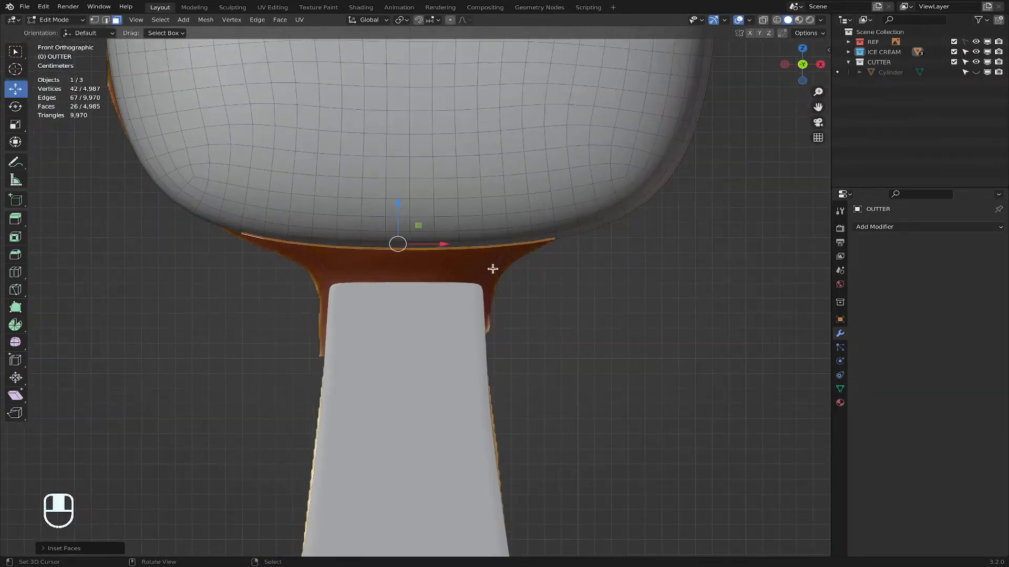
{"action": "key", "text": "e"}
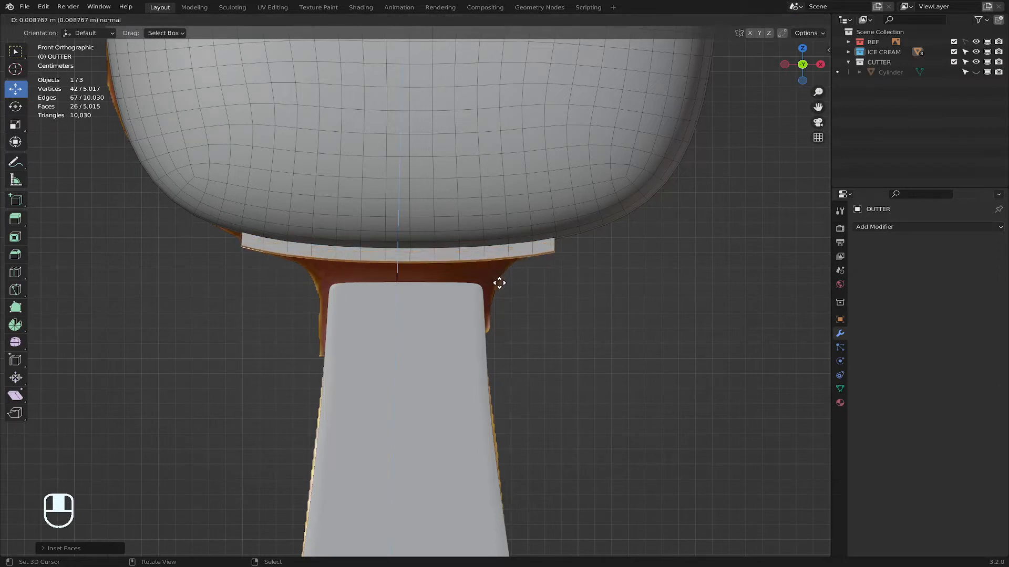
{"action": "left_click", "coordinate": [498, 283]}
{"action": "key", "text": "s"}
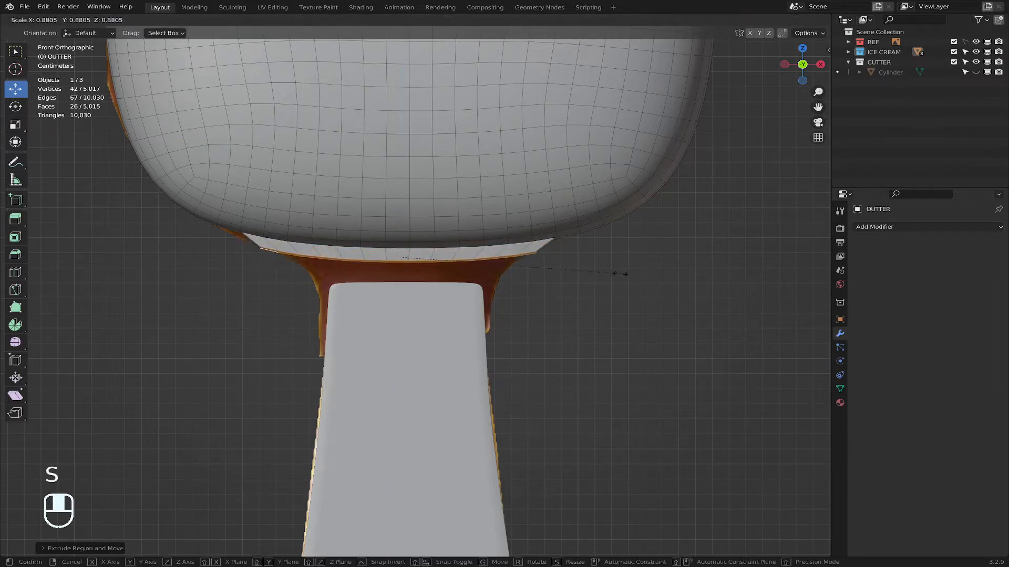
{"action": "left_click", "coordinate": [632, 274]}
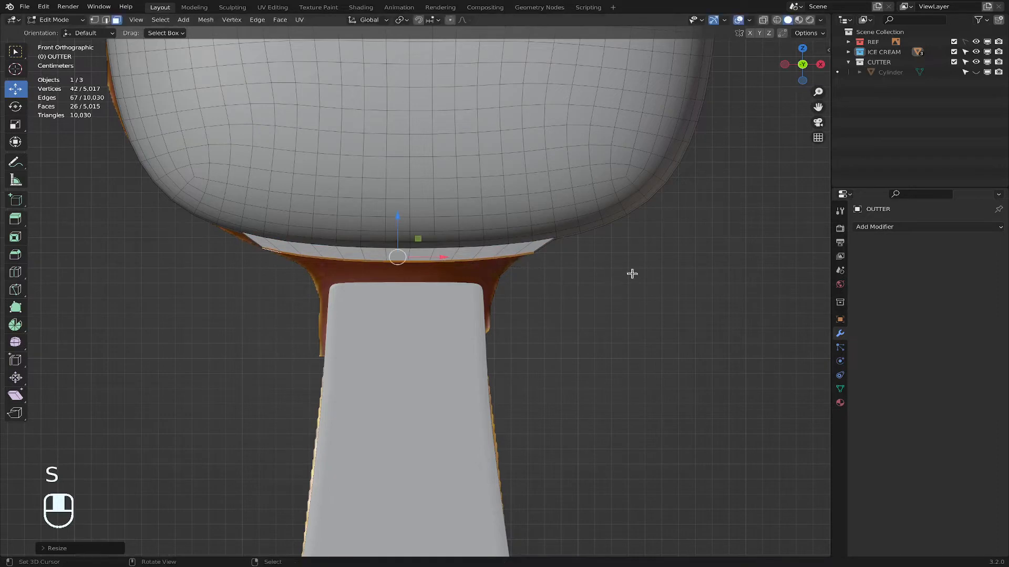
Step: Extrude the neck another 0.009 m or so toward the stick, then narrow and nudge the new end toward the reference outline
{"action": "key", "text": "e"}
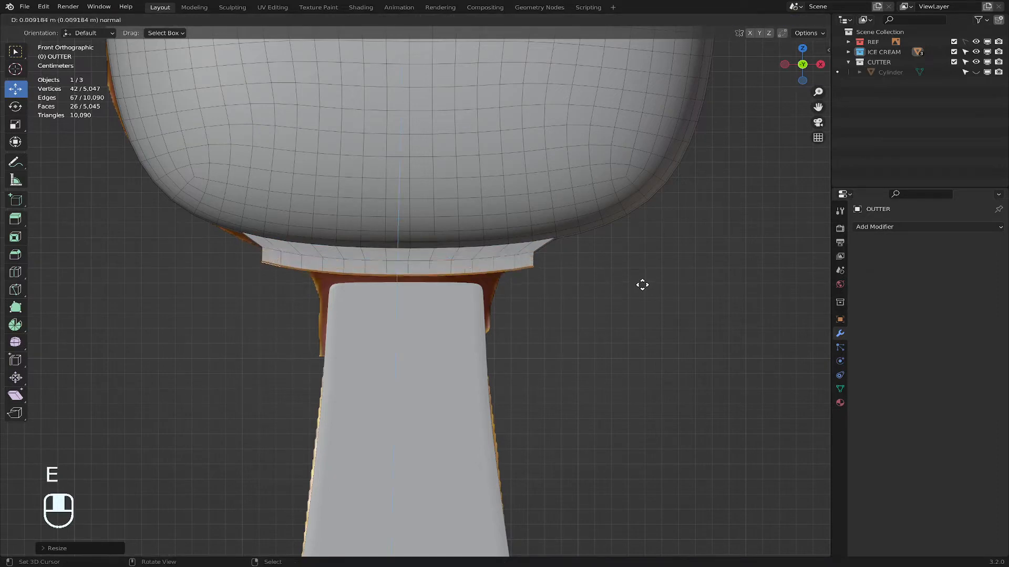
{"action": "left_click", "coordinate": [643, 274]}
{"action": "key", "text": "s"}
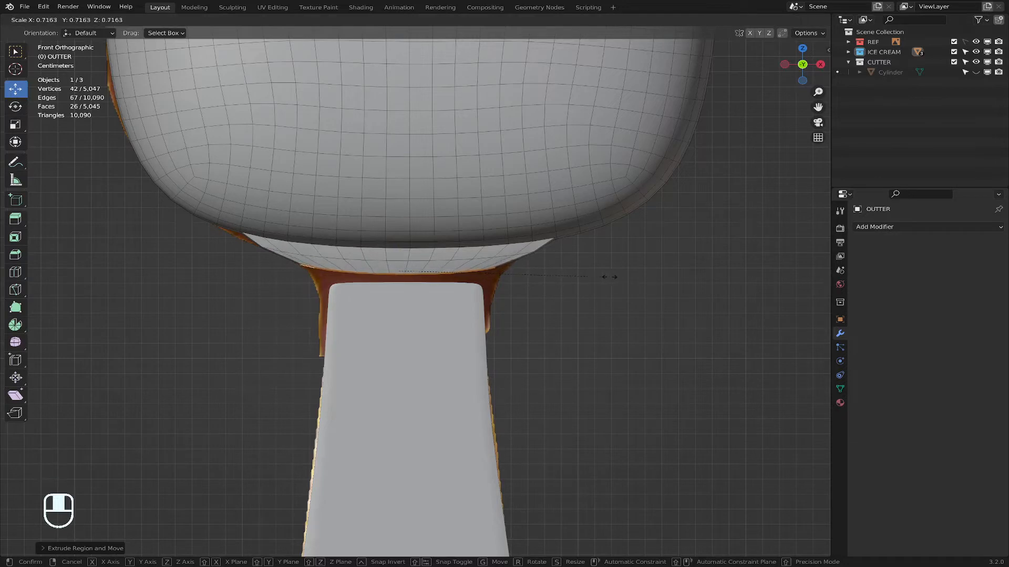
{"action": "left_click", "coordinate": [633, 275]}
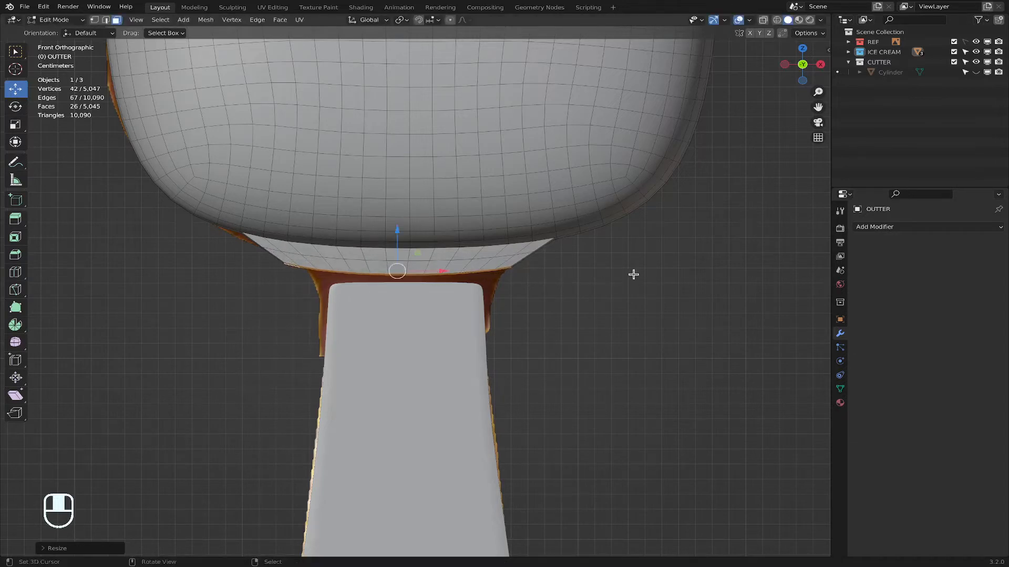
{"action": "key", "text": "g"}
{"action": "left_click", "coordinate": [639, 273]}
Step: Shift the neck's end faces in the positive X direction and scale them down to fit the reference width
{"action": "scroll", "coordinate": [529, 261], "scroll_direction": "down", "scroll_amount": 5}
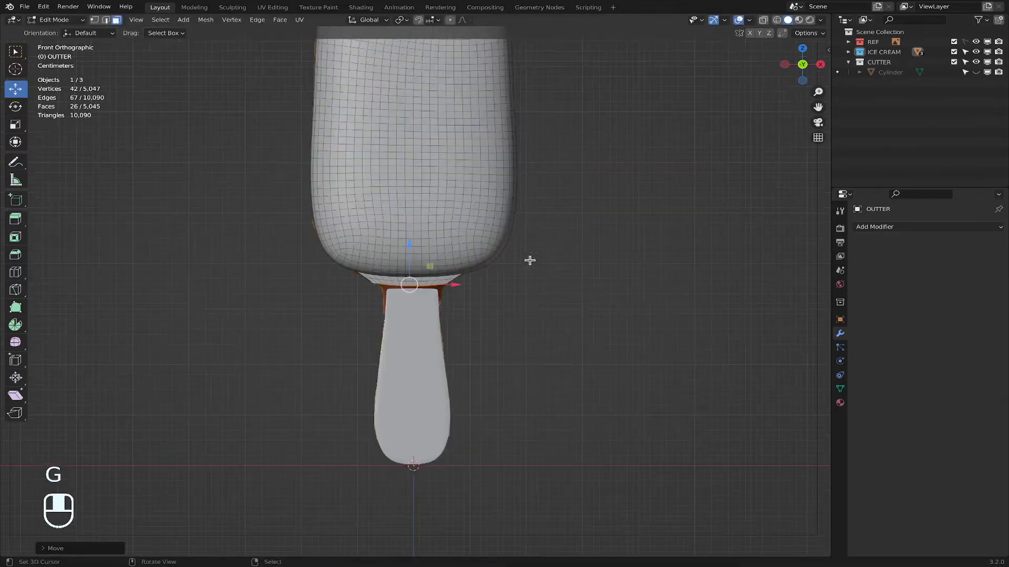
{"action": "scroll", "coordinate": [530, 261], "scroll_direction": "up", "scroll_amount": 6}
{"action": "key", "text": "g"}
{"action": "key", "text": "x"}
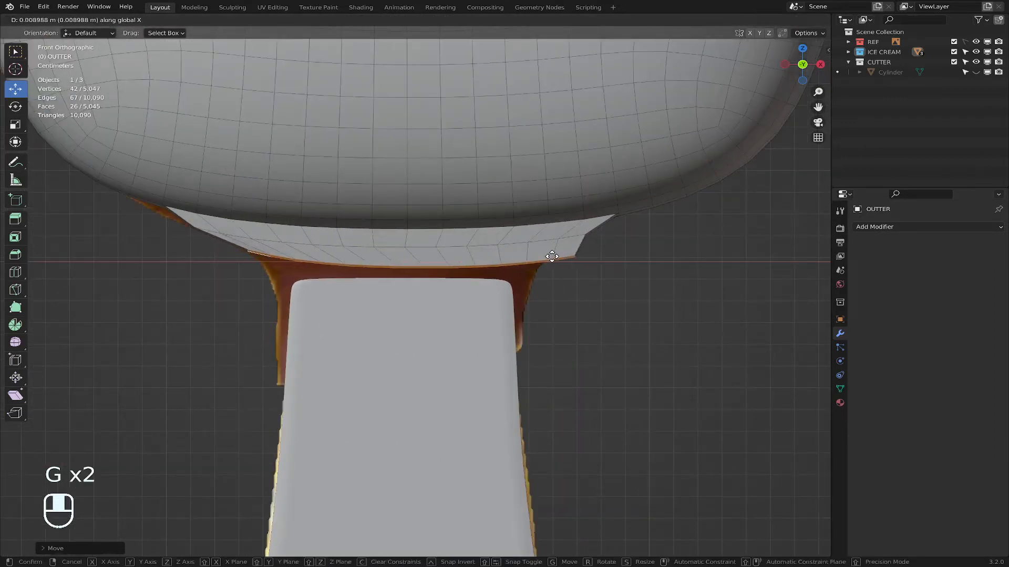
{"action": "left_click", "coordinate": [631, 258]}
{"action": "key", "text": "s"}
{"action": "left_click", "coordinate": [615, 256]}
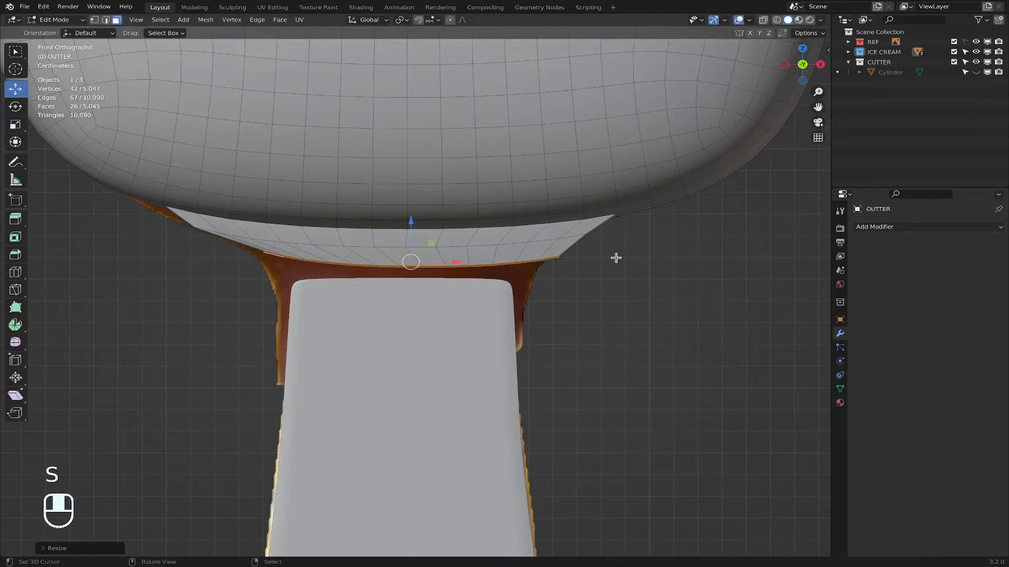
Step: Shift the neck's end faces about -0.007 m along X and scale them up to about 1.02 to match the reference edges
{"action": "key", "text": "g"}
{"action": "key", "text": "x"}
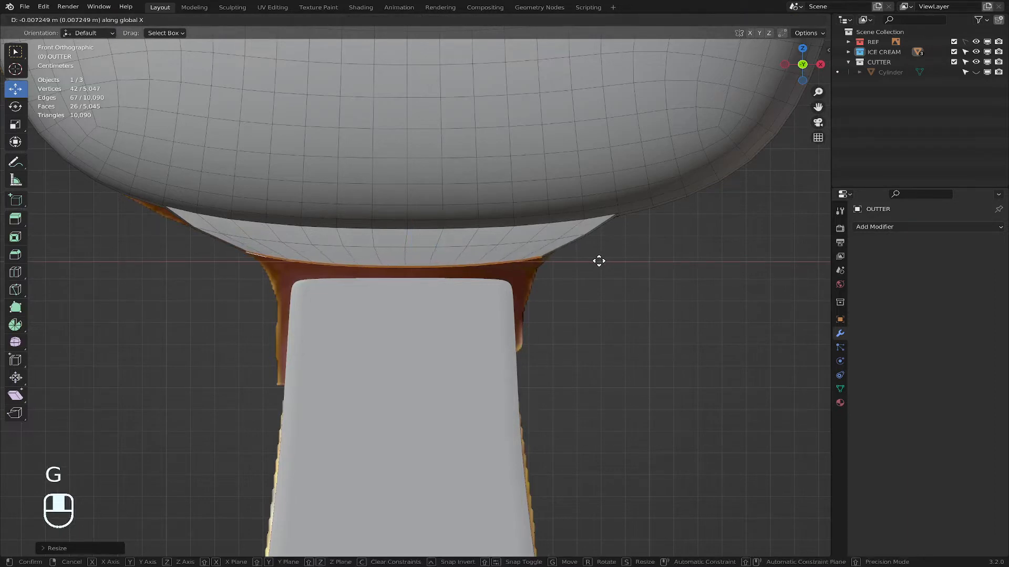
{"action": "left_click", "coordinate": [599, 261]}
{"action": "key", "text": "s"}
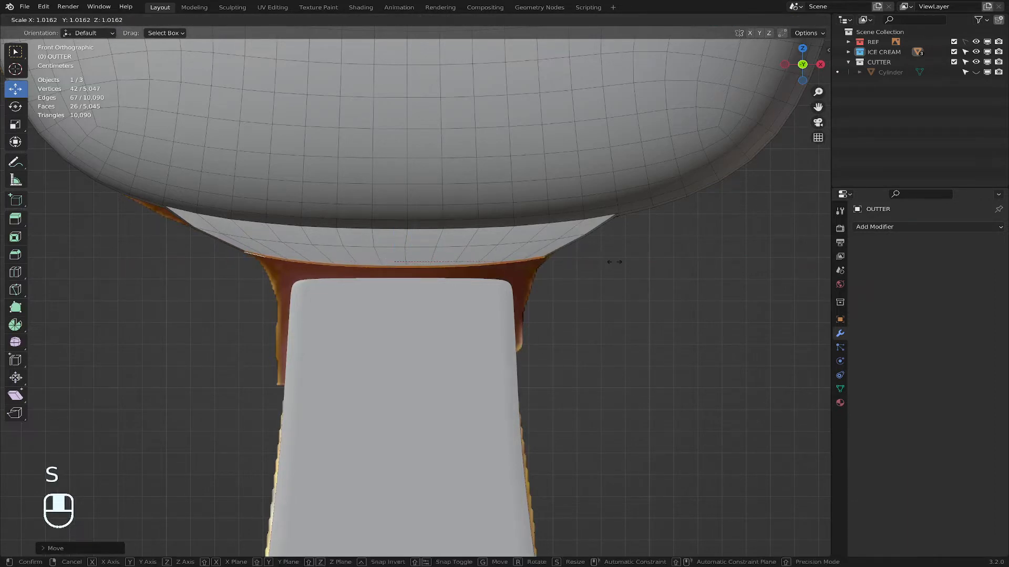
{"action": "left_click", "coordinate": [614, 262]}
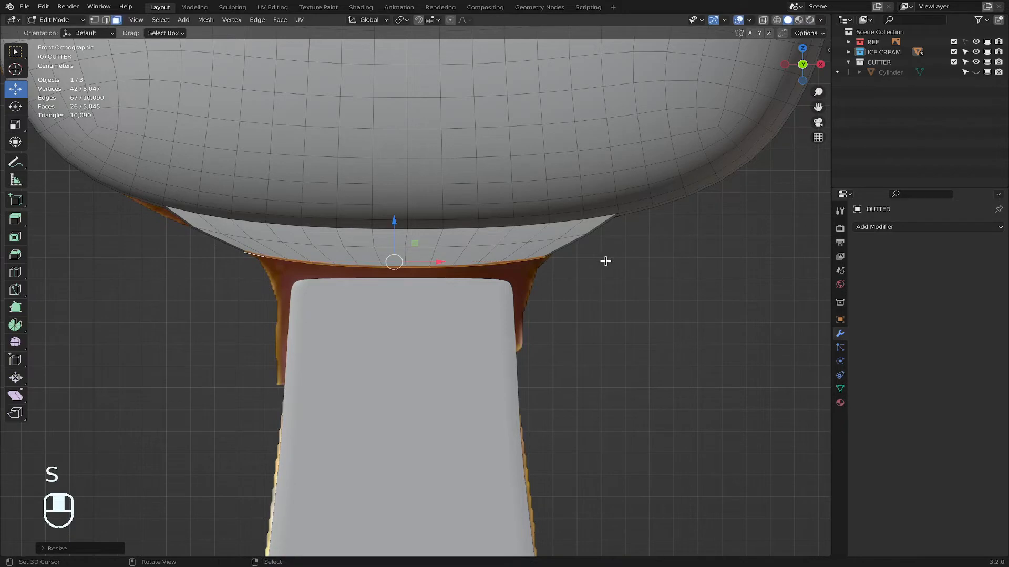
Step: Extrude the neck's end faces about 0.0095 m further down over the top of the stick
{"action": "key", "text": "e"}
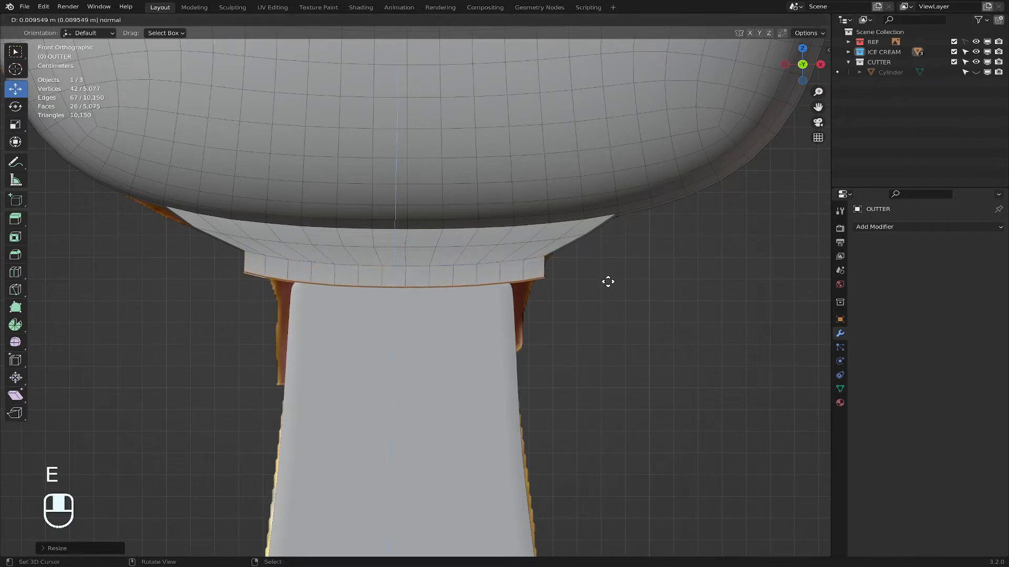
{"action": "left_click", "coordinate": [607, 283]}
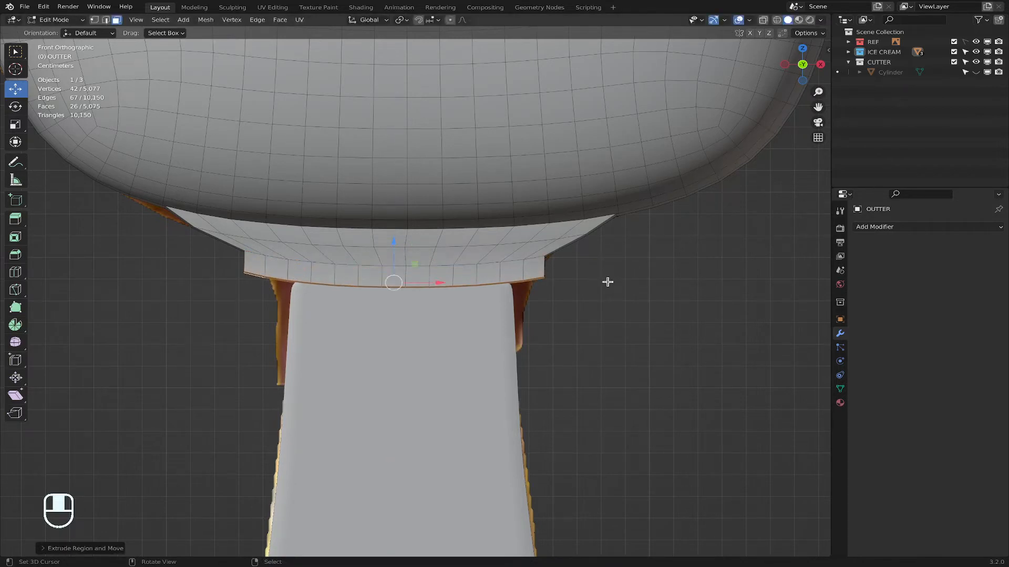
Step: Flatten the neck's end faces by scaling them to 0 along Z
{"action": "key", "text": "s"}
{"action": "key", "text": "z"}
{"action": "key", "text": "0"}
{"action": "key", "text": "Return"}
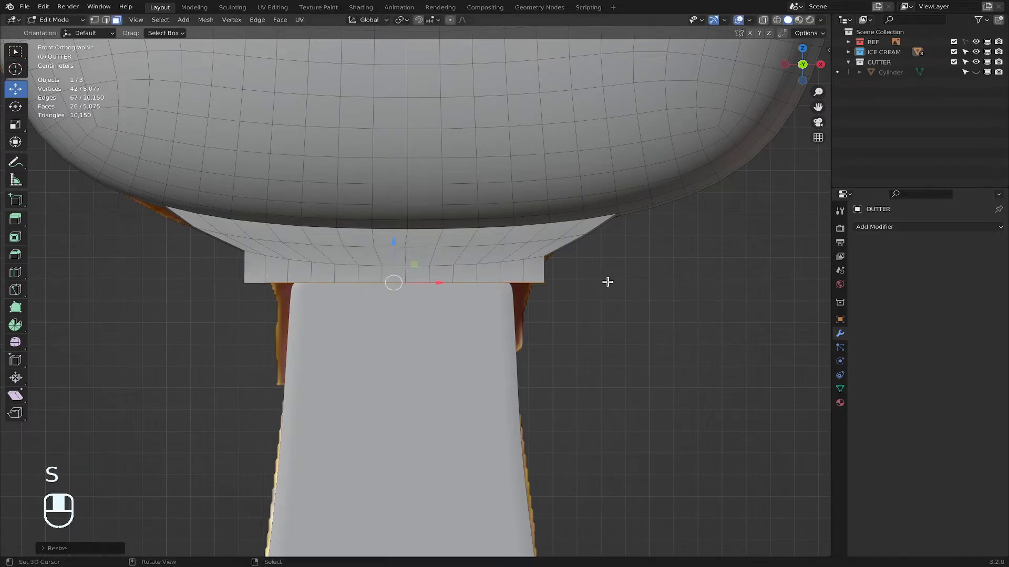
Step: Scale the flattened end faces down, shift them in positive X, and fine-tune their scale to match the reference edges
{"action": "key", "text": "s"}
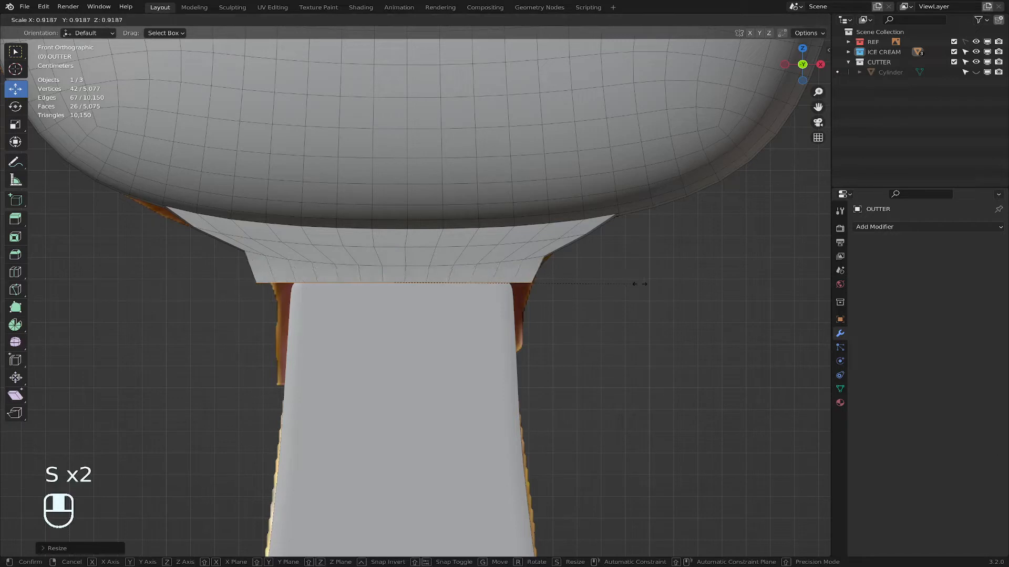
{"action": "left_click", "coordinate": [622, 287]}
{"action": "key", "text": "g"}
{"action": "key", "text": "x"}
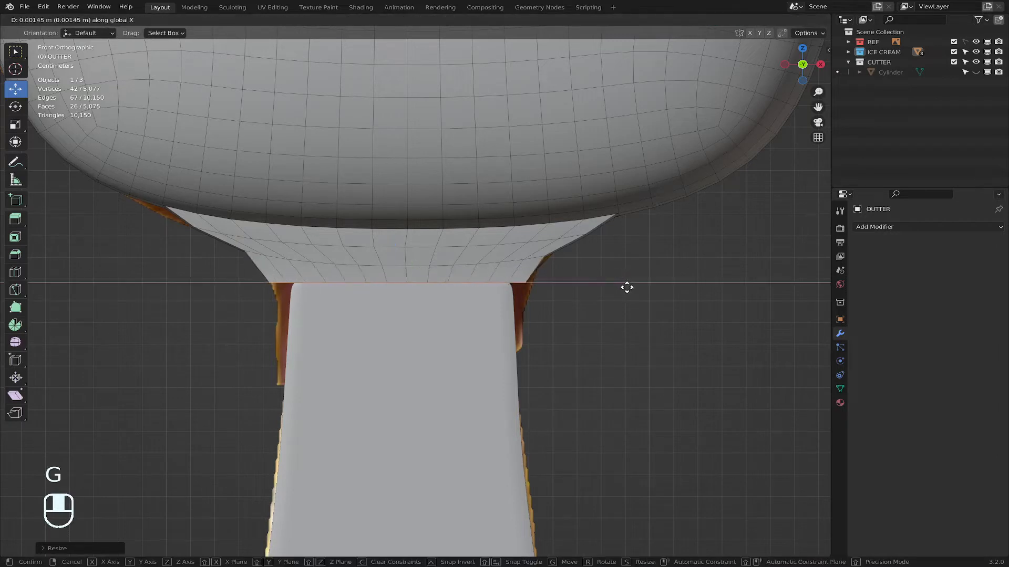
{"action": "left_click", "coordinate": [630, 288]}
{"action": "key", "text": "s"}
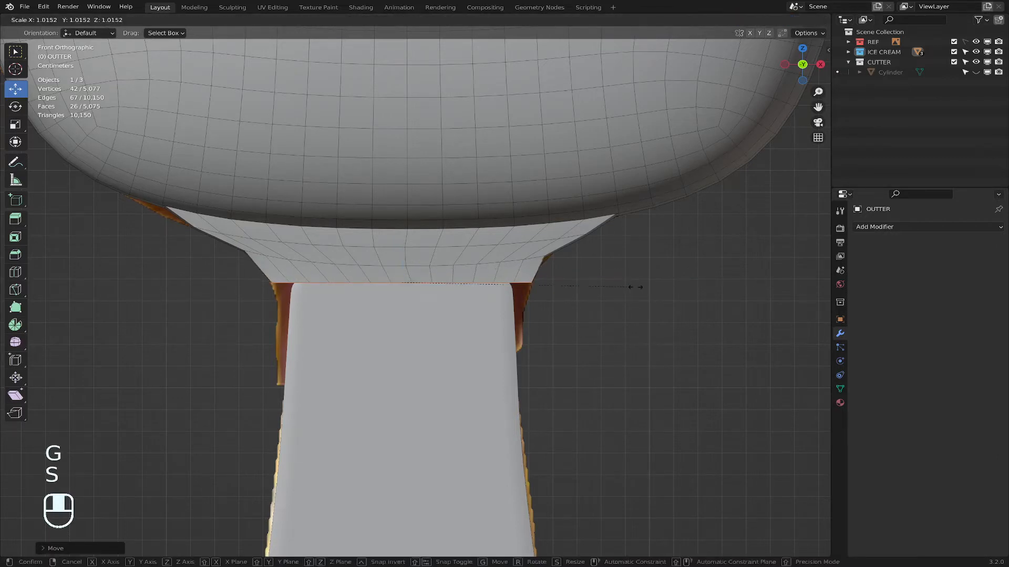
{"action": "left_click", "coordinate": [636, 287]}
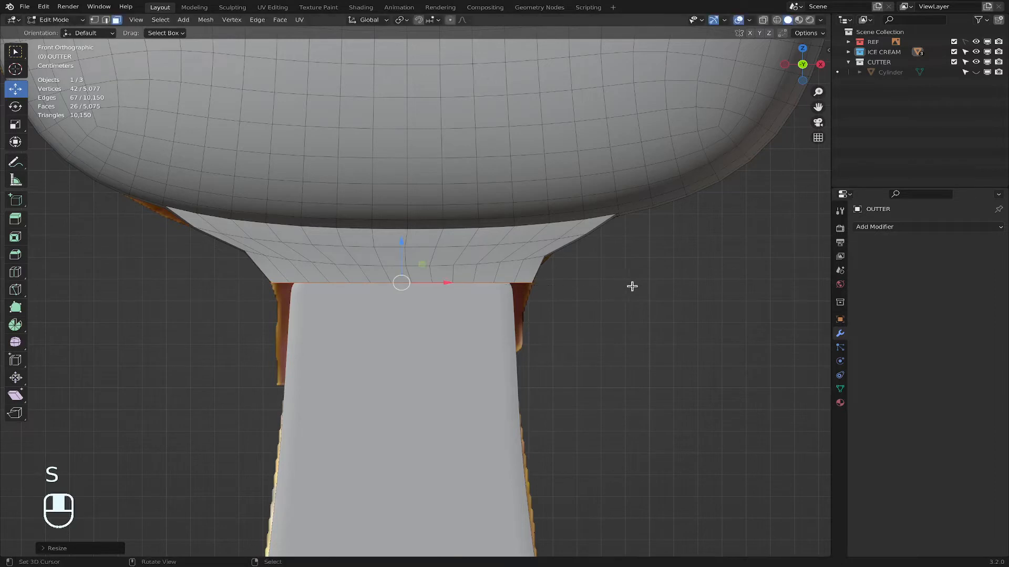
Step: Extrude the neck's end faces straight down over the stick to the lower end of the coating in the reference
{"action": "mouse_move", "coordinate": [601, 270]}
{"action": "middle_mouse_down", "text": "shift"}
{"action": "mouse_move", "coordinate": [603, 214]}
{"action": "mouse_move", "coordinate": [592, 255]}
{"action": "middle_mouse_up", "text": "shift"}
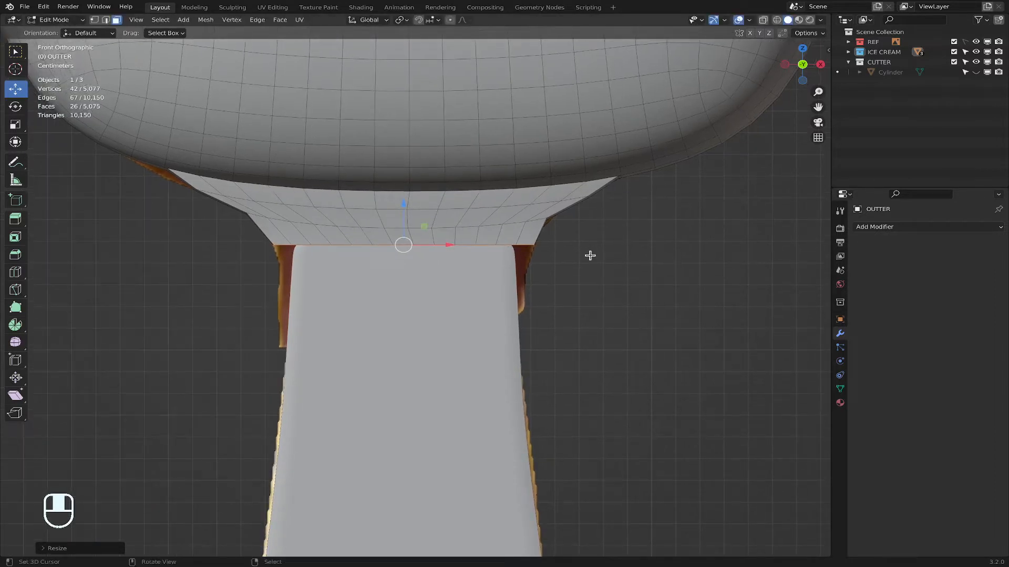
{"action": "key", "text": "e"}
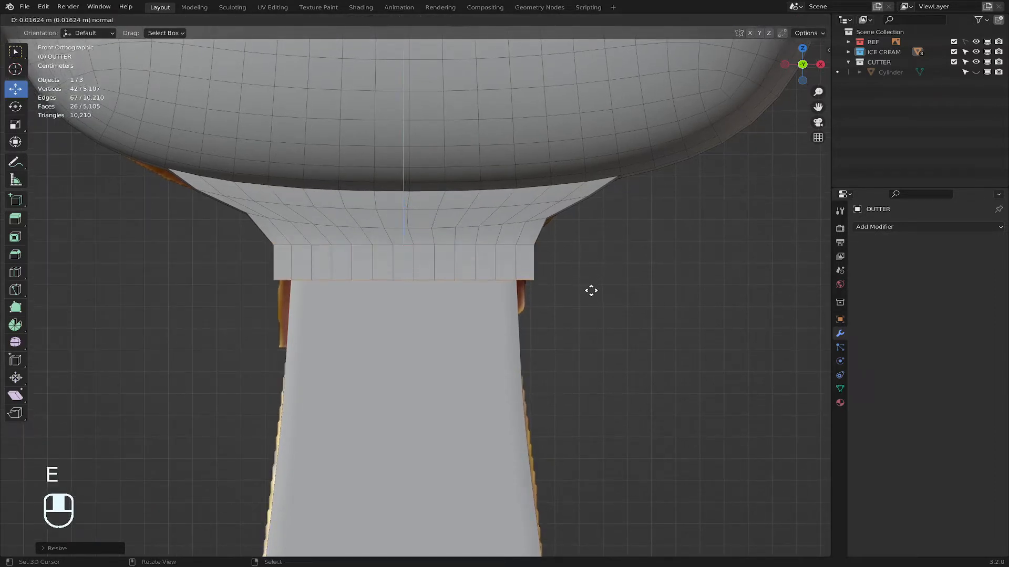
{"action": "left_click", "coordinate": [594, 358]}
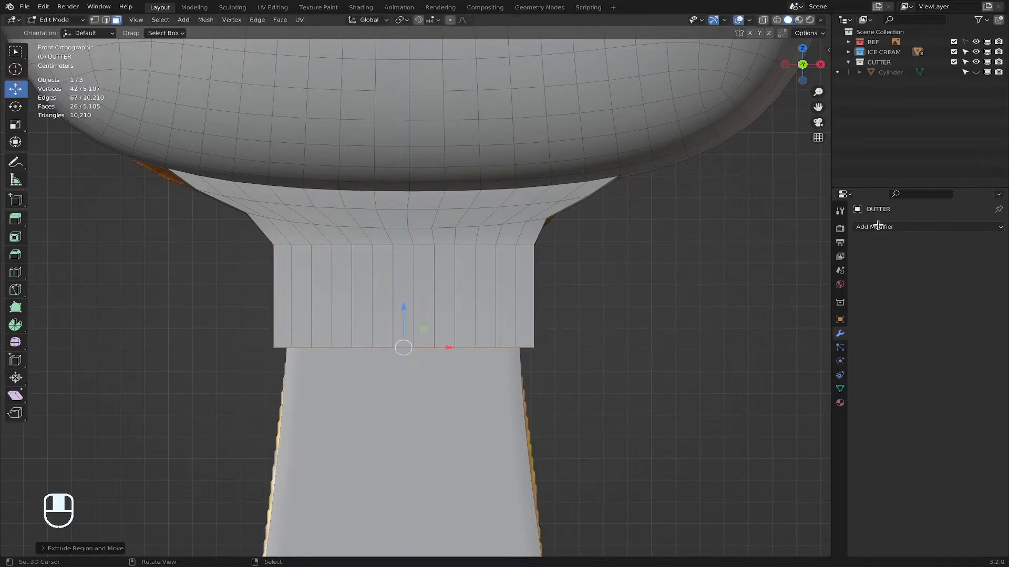
Step: Shear the collar's end faces so the lower edge slopes up toward positive X, and raise them slightly along Z
{"action": "left_click", "coordinate": [17, 397]}
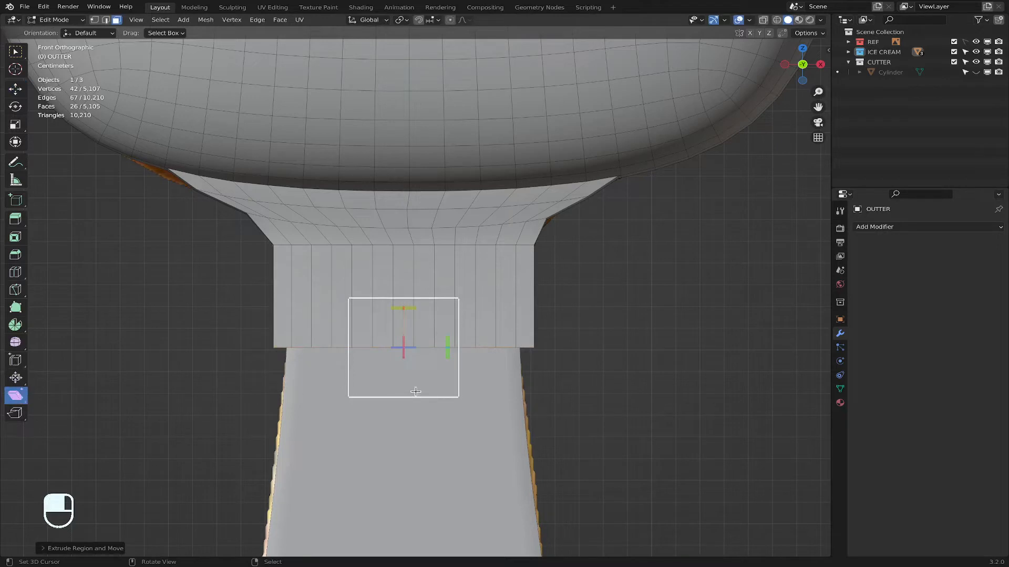
{"action": "left_click_drag", "start_coordinate": [450, 349], "coordinate": [436, 319]}
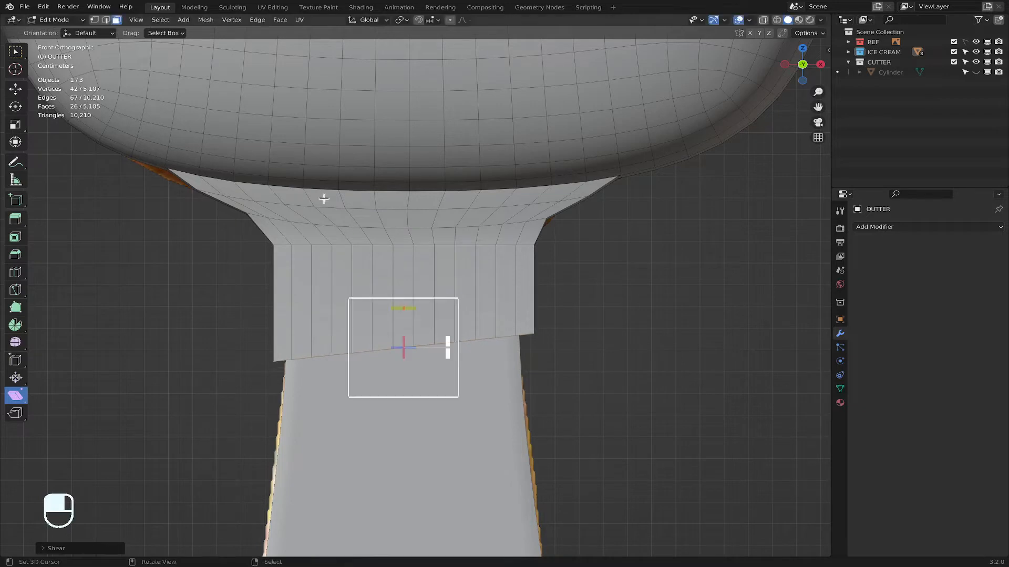
{"action": "left_click", "coordinate": [17, 54]}
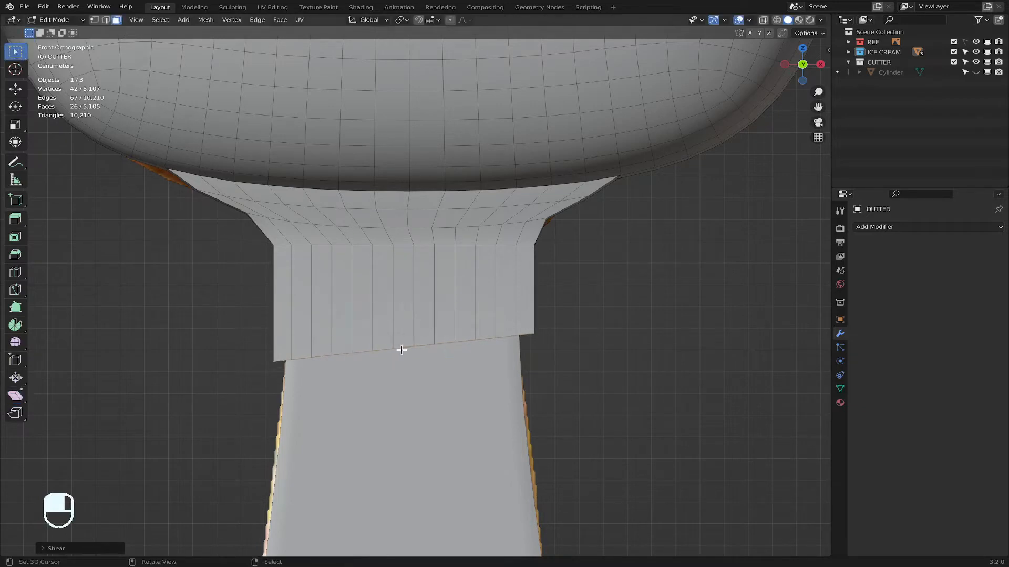
{"action": "left_click", "coordinate": [15, 89]}
{"action": "mouse_move", "coordinate": [401, 299]}
{"action": "left_mouse_down"}
{"action": "mouse_move", "coordinate": [399, 275]}
{"action": "mouse_move", "coordinate": [403, 290]}
{"action": "left_mouse_up"}
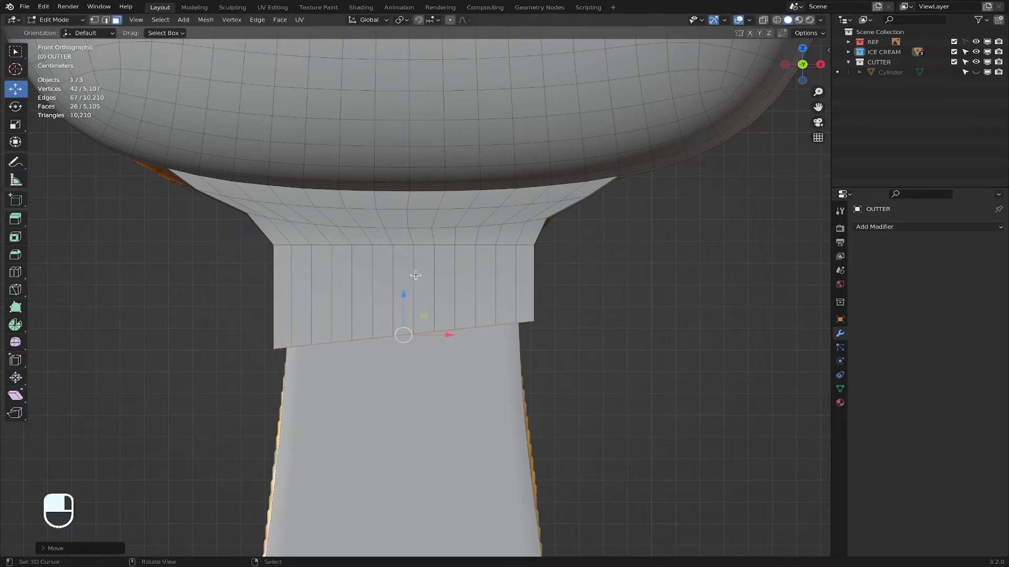
Step: Add three evenly spaced horizontal loop cuts around the extruded collar without sliding them, and clear the selection
{"action": "key", "text": "ctrl+r"}
{"action": "left_click", "coordinate": [487, 275]}
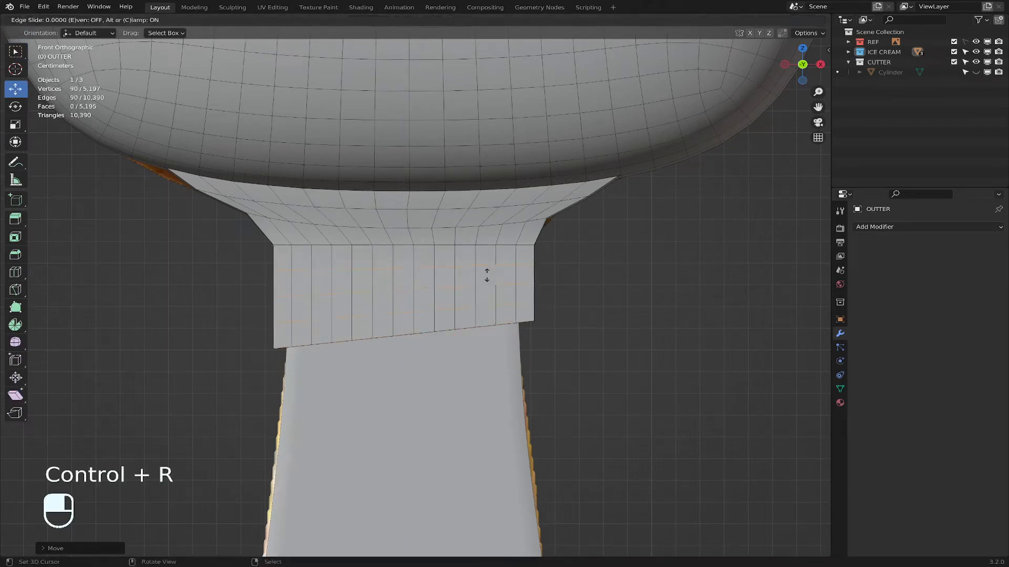
{"action": "left_click", "coordinate": [487, 276]}
{"action": "left_click", "coordinate": [660, 269]}
Step: Switch to Object Mode, select the stick and adjust its position slightly along Y within the collar
{"action": "middle_click_drag", "start_coordinate": [543, 292], "coordinate": [414, 223]}
{"action": "scroll", "coordinate": [446, 246], "scroll_direction": "up", "scroll_amount": 2}
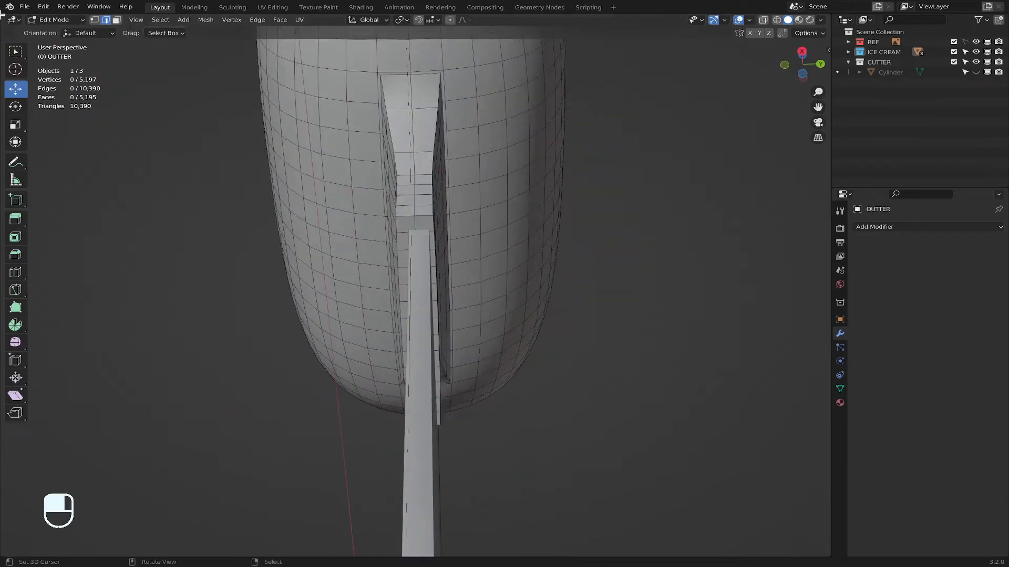
{"action": "left_click", "coordinate": [74, 20]}
{"action": "left_click", "coordinate": [74, 31]}
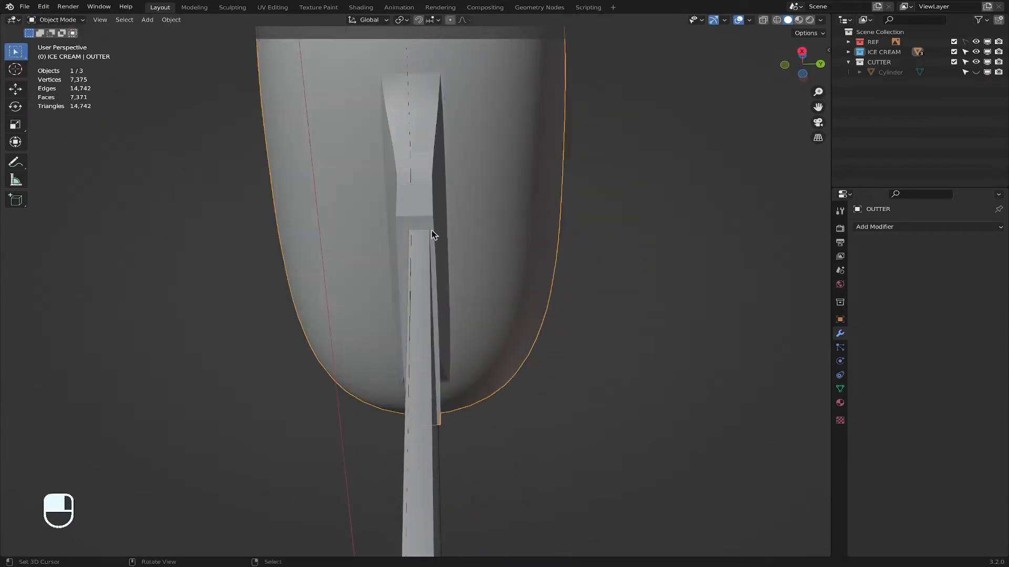
{"action": "left_click", "coordinate": [415, 248]}
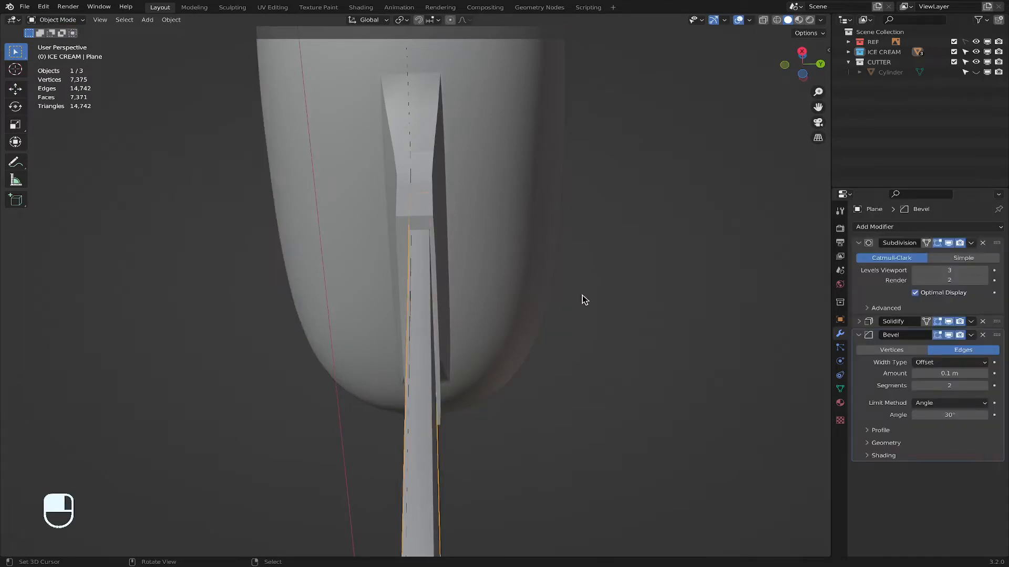
{"action": "key", "text": "g"}
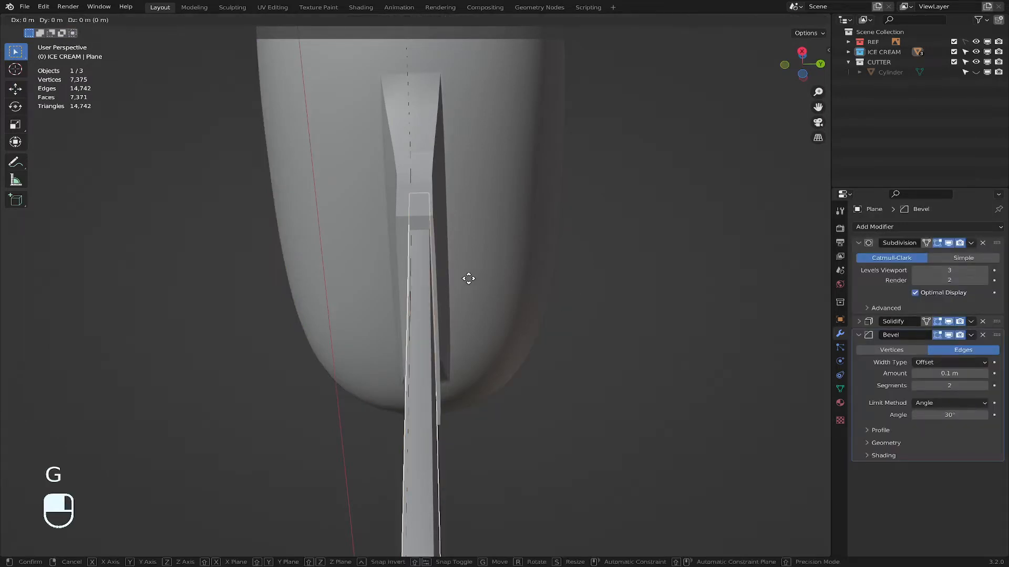
{"action": "key", "text": "x"}
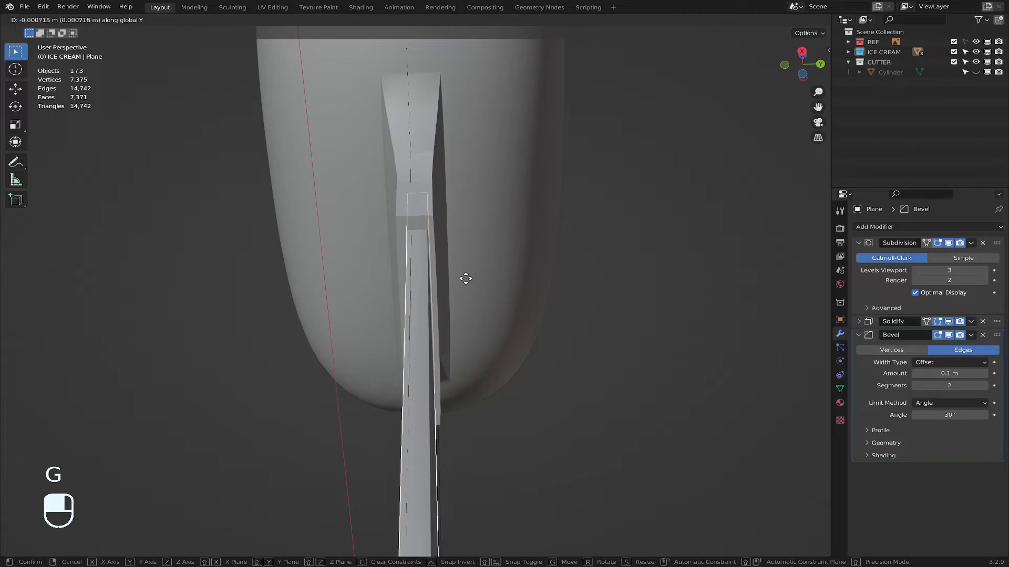
{"action": "left_click", "coordinate": [469, 279]}
Step: Scale the stick up uniformly to about 1.04
{"action": "middle_click_drag", "start_coordinate": [528, 317], "coordinate": [389, 401]}
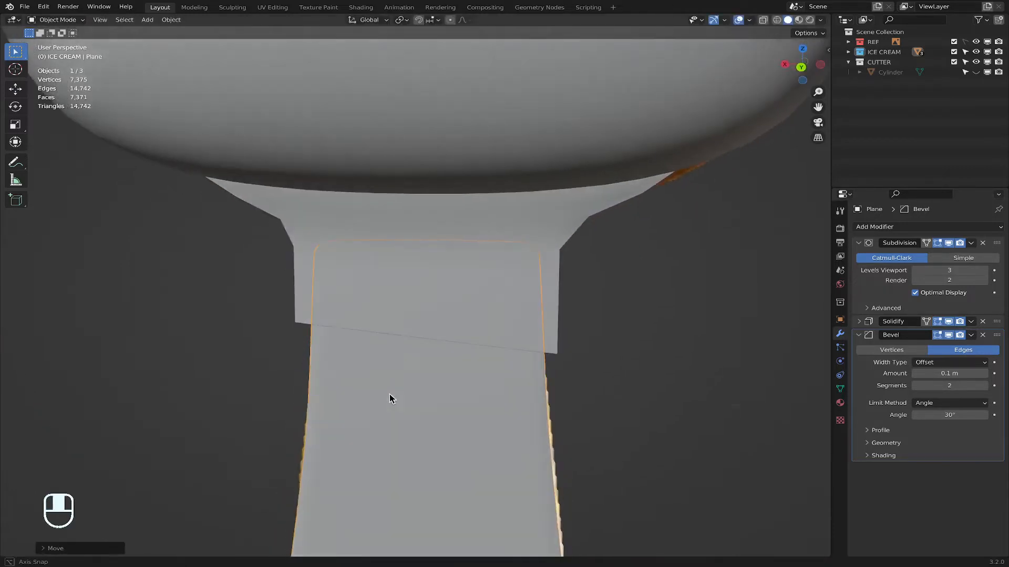
{"action": "scroll", "coordinate": [502, 317], "scroll_direction": "down", "scroll_amount": 3}
{"action": "scroll", "coordinate": [502, 317], "scroll_direction": "down", "scroll_amount": 2}
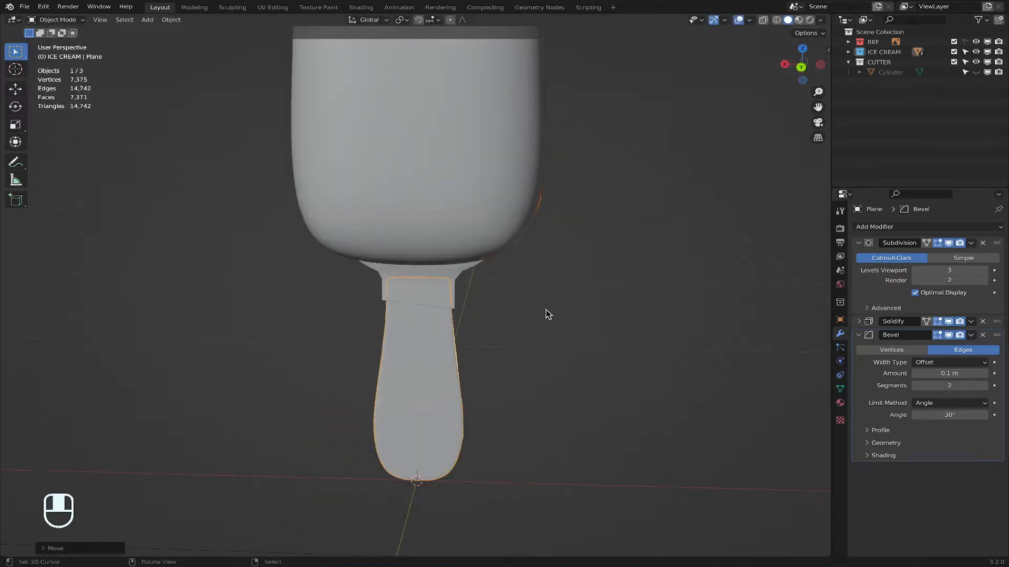
{"action": "key", "text": "s"}
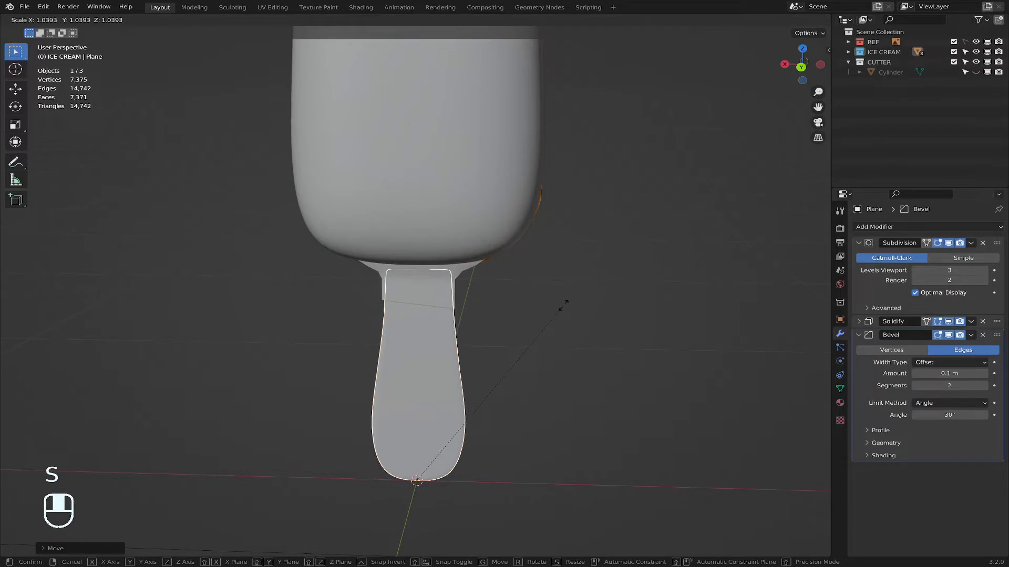
{"action": "left_click", "coordinate": [562, 305]}
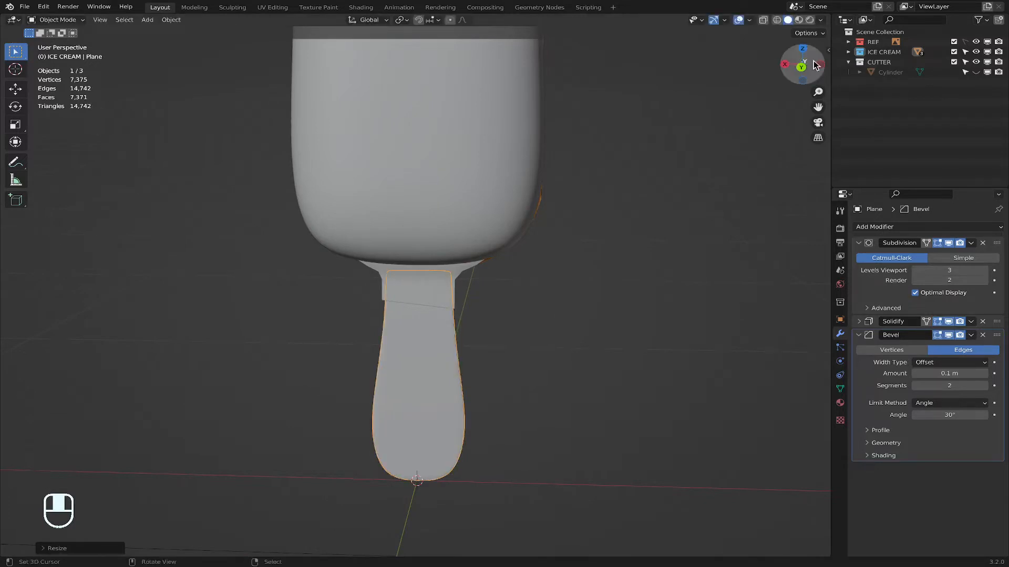
Step: Inspect the stick's fit from below and move it about -0.0013 m along Y to center it in the collar
{"action": "left_click", "coordinate": [794, 78]}
{"action": "middle_click_drag", "start_coordinate": [567, 206], "coordinate": [704, 135], "text": "shift"}
{"action": "right_click", "coordinate": [582, 187]}
{"action": "scroll", "coordinate": [576, 216], "scroll_direction": "up", "scroll_amount": 4}
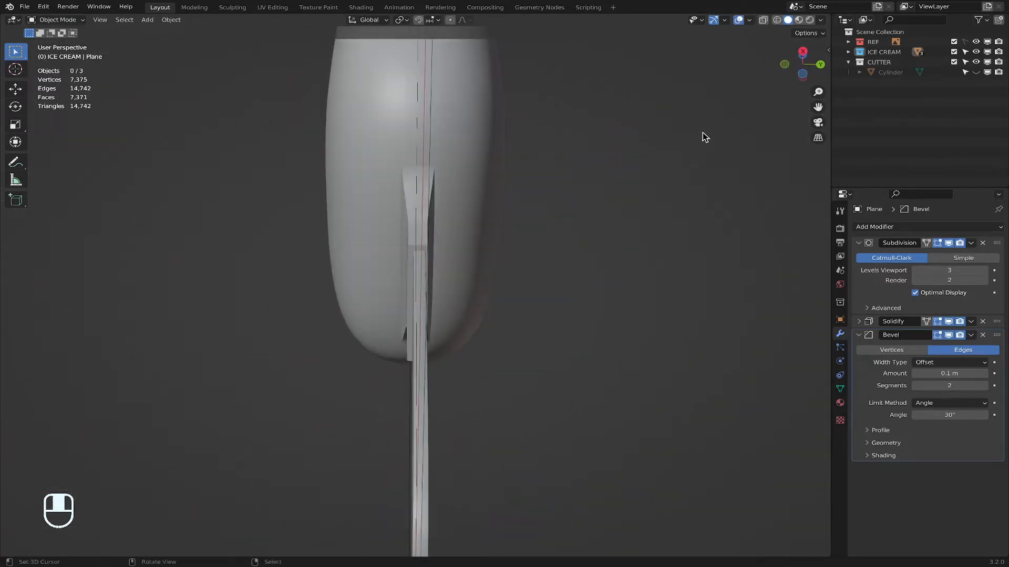
{"action": "left_click", "coordinate": [804, 74]}
{"action": "scroll", "coordinate": [383, 339], "scroll_direction": "up", "scroll_amount": 5}
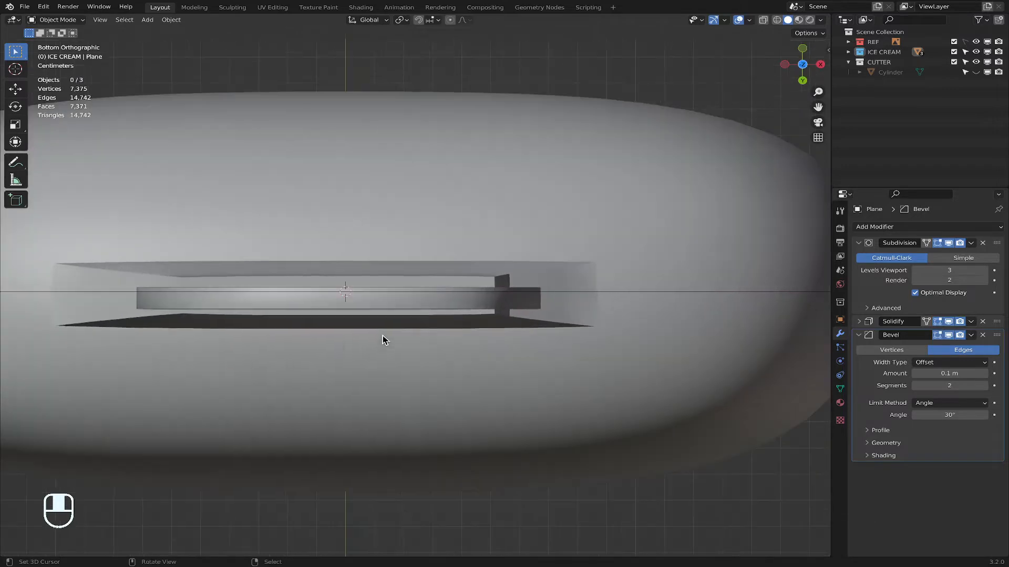
{"action": "middle_click_drag", "start_coordinate": [382, 337], "coordinate": [259, 300]}
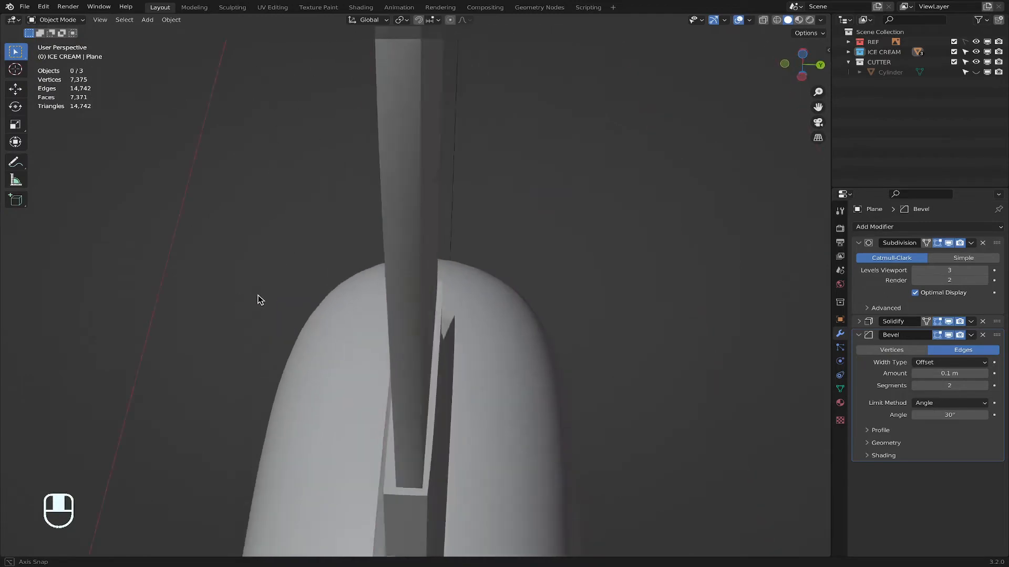
{"action": "middle_click_drag", "start_coordinate": [468, 370], "coordinate": [428, 333]}
{"action": "right_click", "coordinate": [428, 333]}
{"action": "key", "text": "g"}
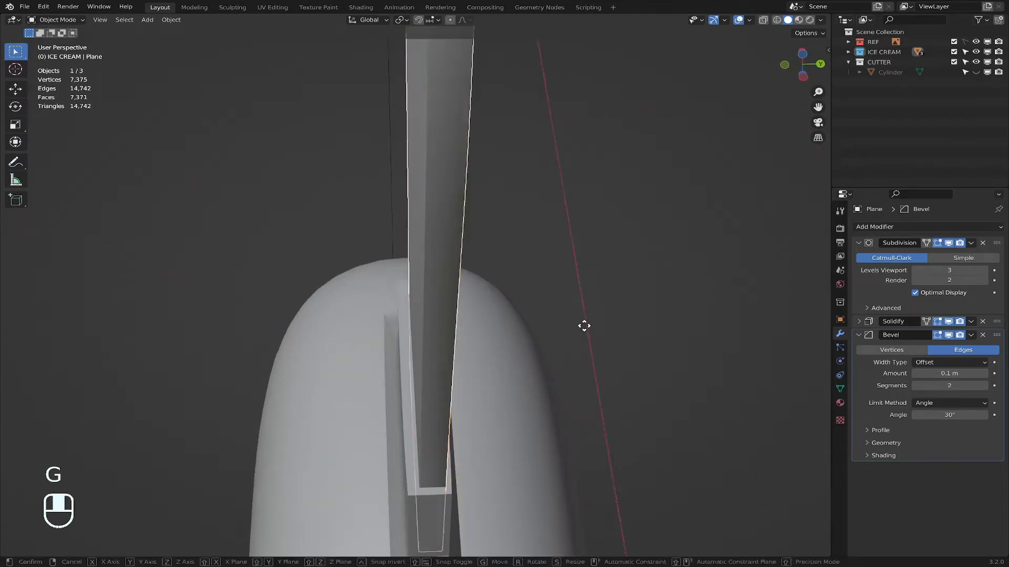
{"action": "key", "text": "y"}
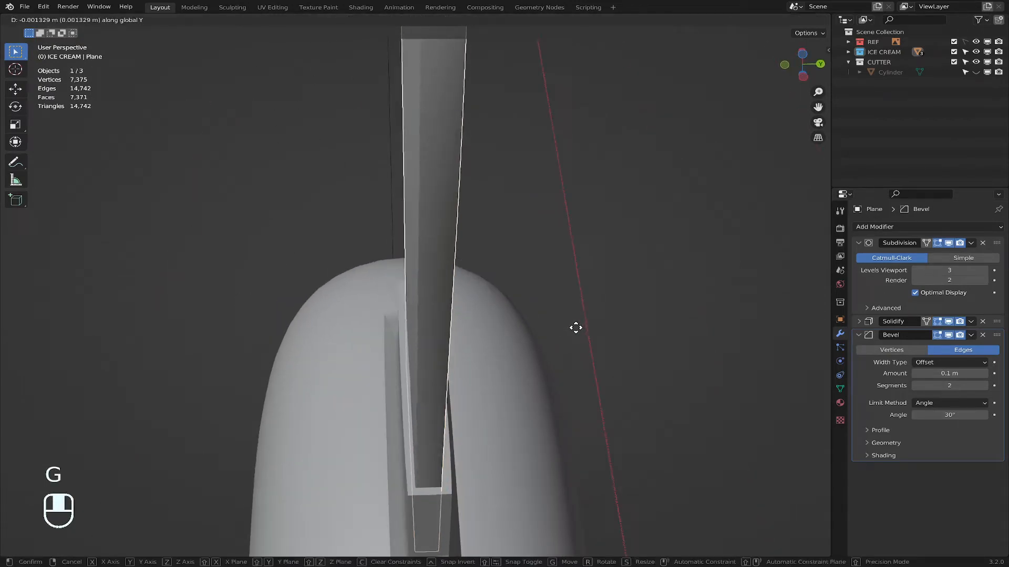
{"action": "left_click", "coordinate": [575, 327]}
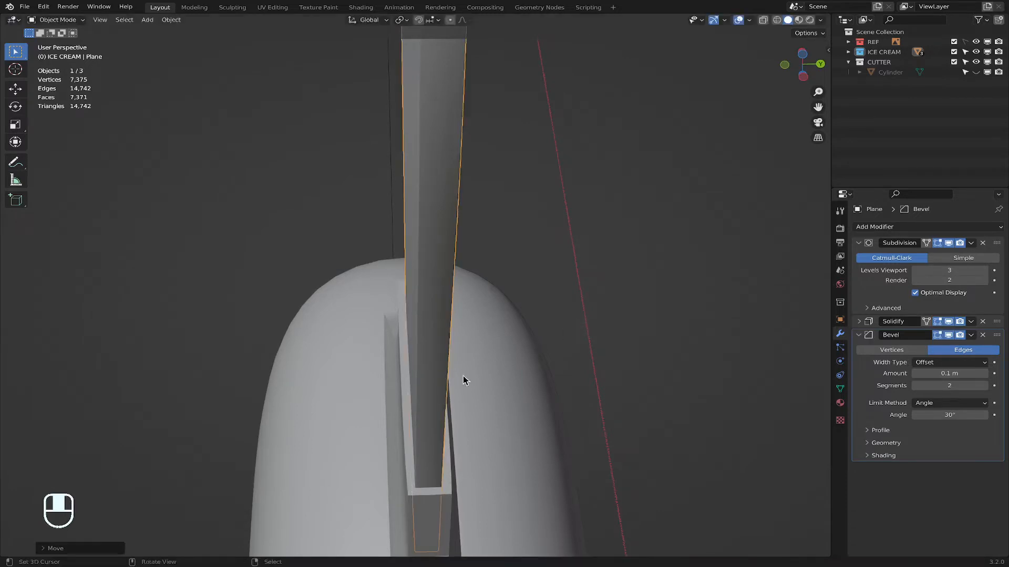
Step: Select the OUTTER coating in the front view and switch it to Sculpt Mode
{"action": "middle_click_drag", "start_coordinate": [463, 376], "coordinate": [547, 331]}
{"action": "left_click", "coordinate": [809, 62]}
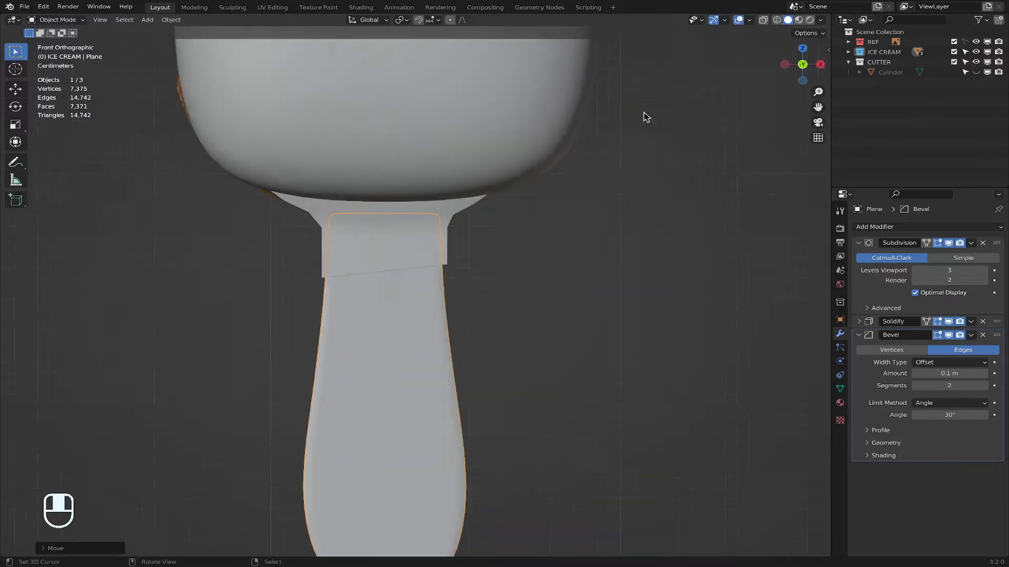
{"action": "scroll", "coordinate": [531, 214], "scroll_direction": "down", "scroll_amount": 5}
{"action": "middle_click_drag", "start_coordinate": [464, 207], "coordinate": [486, 322], "text": "shift"}
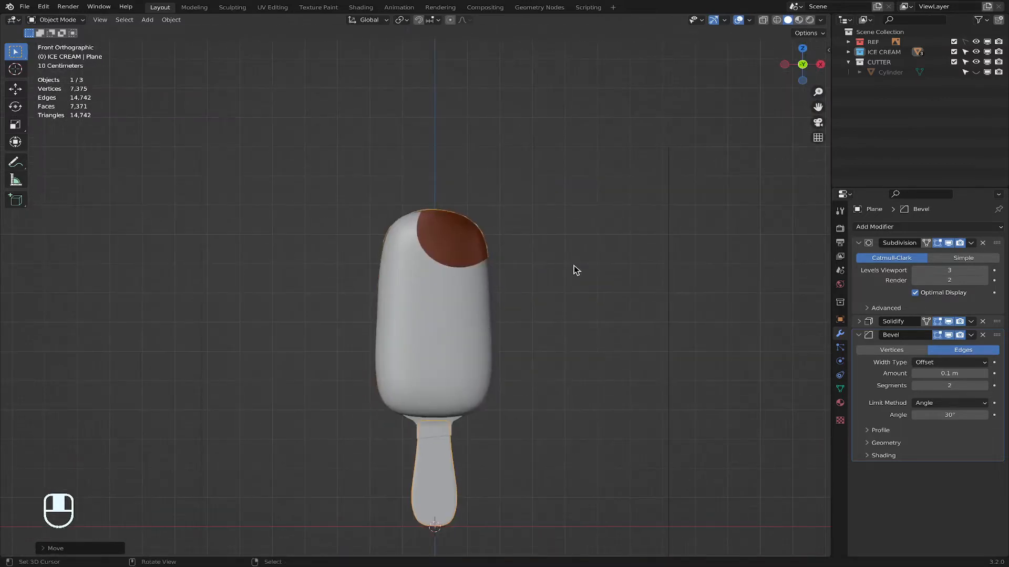
{"action": "scroll", "coordinate": [574, 266], "scroll_direction": "up", "scroll_amount": 4}
{"action": "middle_click_drag", "start_coordinate": [543, 180], "coordinate": [509, 165], "text": "shift"}
{"action": "scroll", "coordinate": [509, 159], "scroll_direction": "down", "scroll_amount": 3}
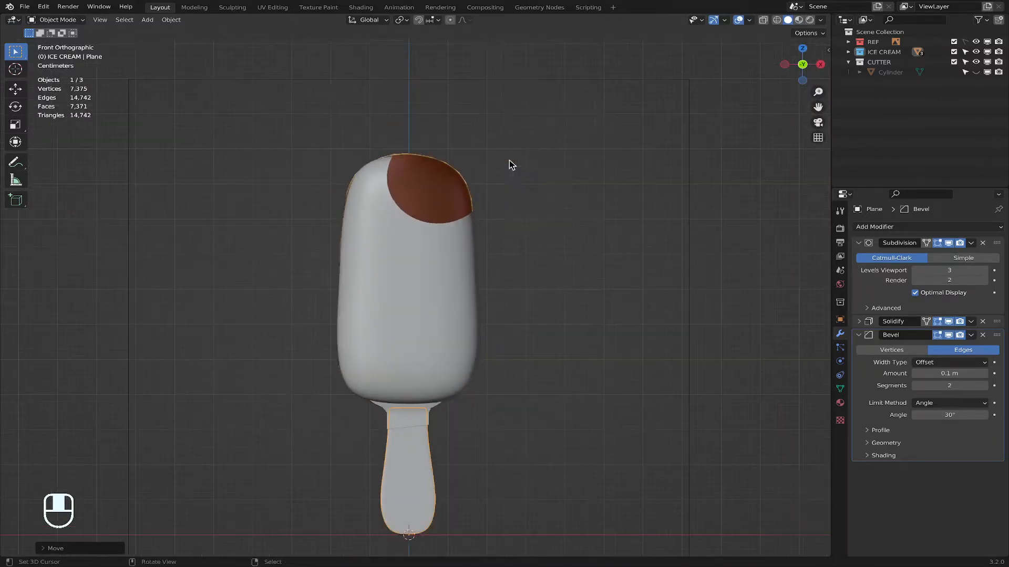
{"action": "left_click", "coordinate": [430, 288]}
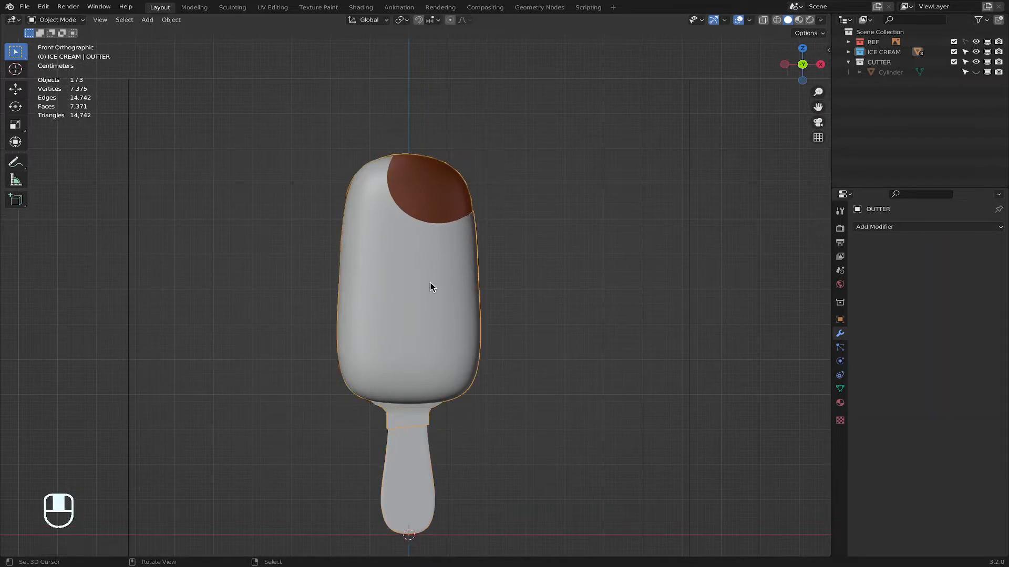
{"action": "left_click", "coordinate": [75, 24]}
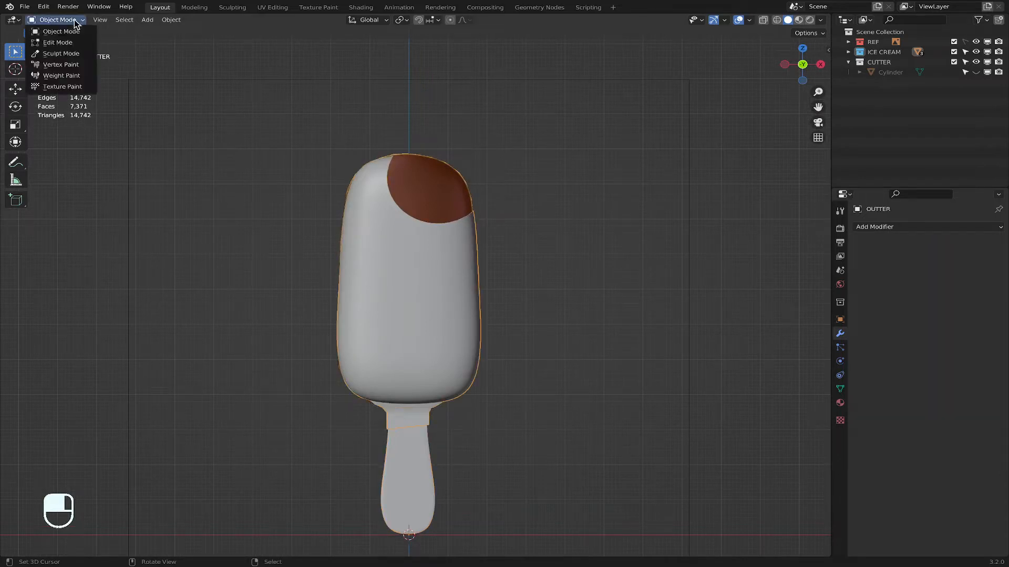
{"action": "left_click", "coordinate": [67, 61]}
Step: Hide the REF collection in the viewport to leave a clear view of the underside of the neck
{"action": "mouse_move", "coordinate": [442, 220]}
{"action": "middle_mouse_down"}
{"action": "mouse_move", "coordinate": [479, 200]}
{"action": "mouse_move", "coordinate": [462, 281]}
{"action": "mouse_move", "coordinate": [440, 318]}
{"action": "middle_mouse_up"}
{"action": "scroll", "coordinate": [440, 318], "scroll_direction": "up", "scroll_amount": 5}
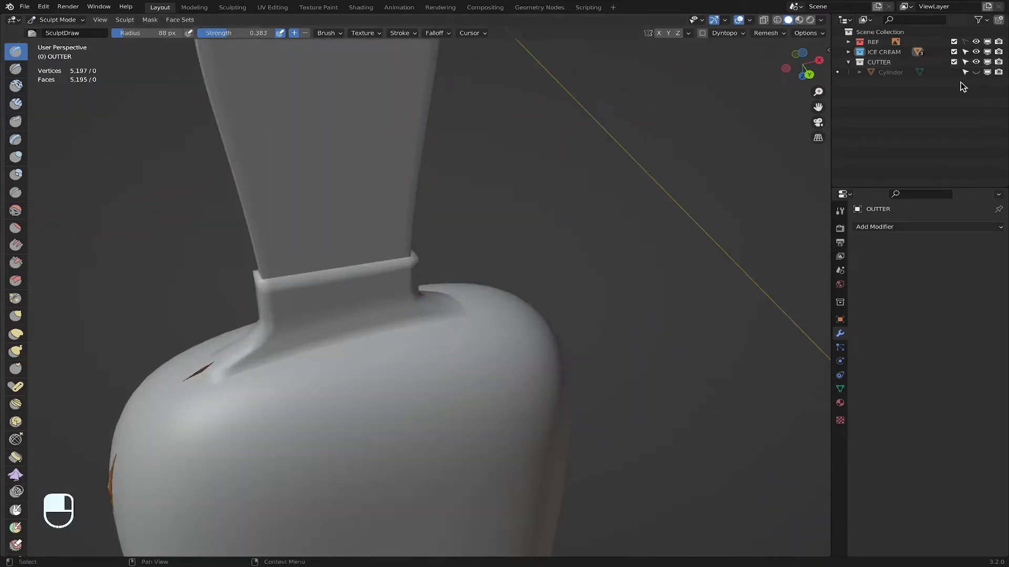
{"action": "left_click", "coordinate": [973, 42]}
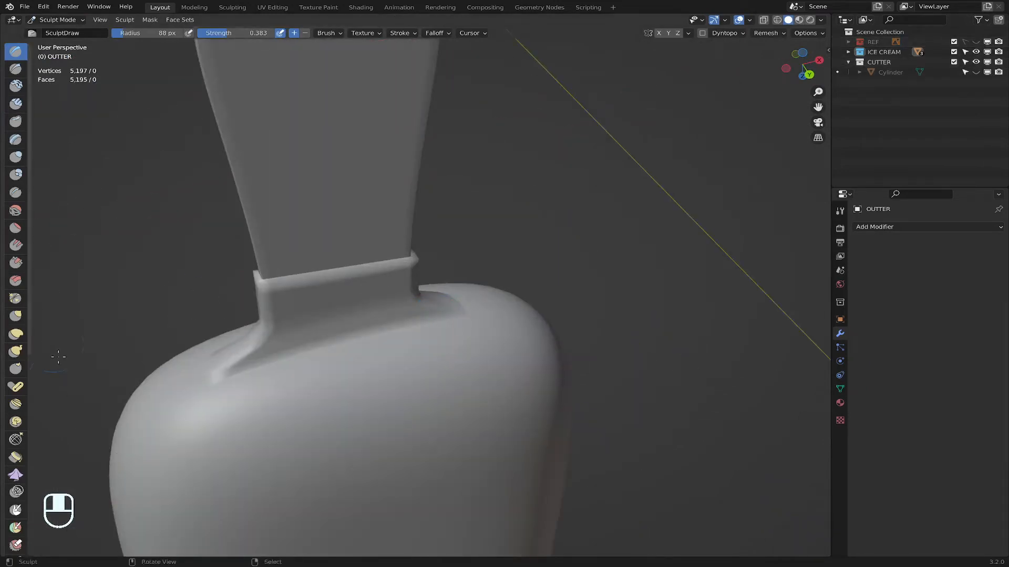
Step: Smooth the junction between the coating's body and neck on all sides with the Smooth brush at strength 0.439 and X symmetry
{"action": "left_click", "coordinate": [16, 210]}
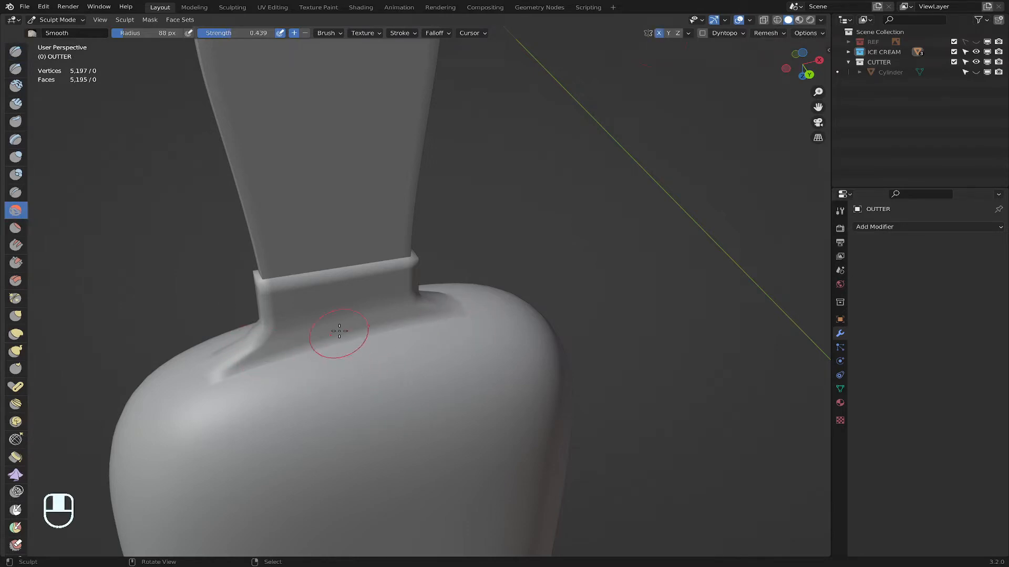
{"action": "right_click_drag", "start_coordinate": [340, 331], "coordinate": [314, 345]}
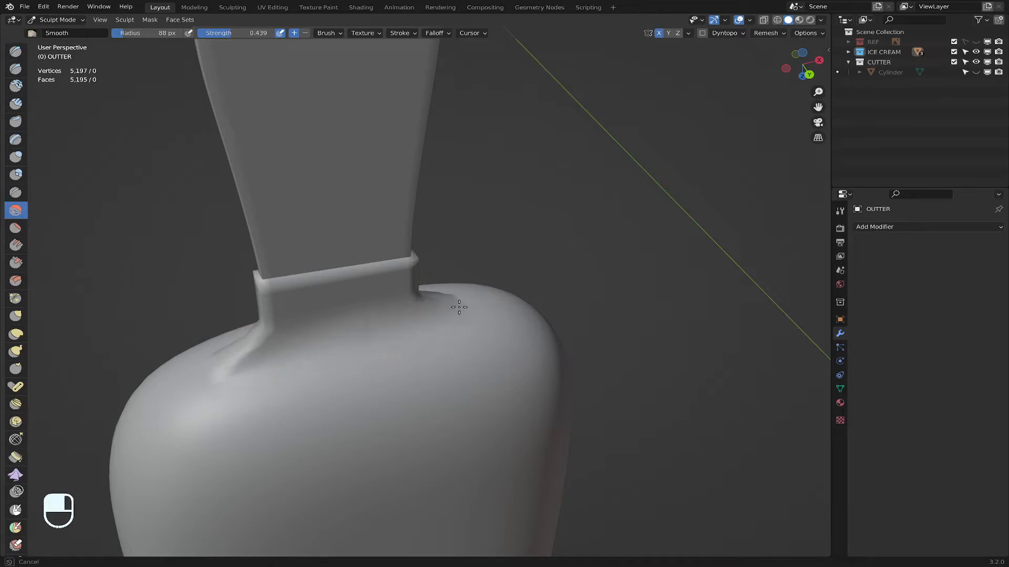
{"action": "mouse_move", "coordinate": [451, 408]}
{"action": "middle_mouse_down"}
{"action": "mouse_move", "coordinate": [353, 423]}
{"action": "mouse_move", "coordinate": [247, 328]}
{"action": "mouse_move", "coordinate": [276, 284]}
{"action": "mouse_move", "coordinate": [286, 156]}
{"action": "mouse_move", "coordinate": [276, 163]}
{"action": "middle_mouse_up"}
{"action": "middle_click_drag", "start_coordinate": [272, 198], "coordinate": [226, 253]}
{"action": "scroll", "coordinate": [327, 235], "scroll_direction": "down", "scroll_amount": 4}
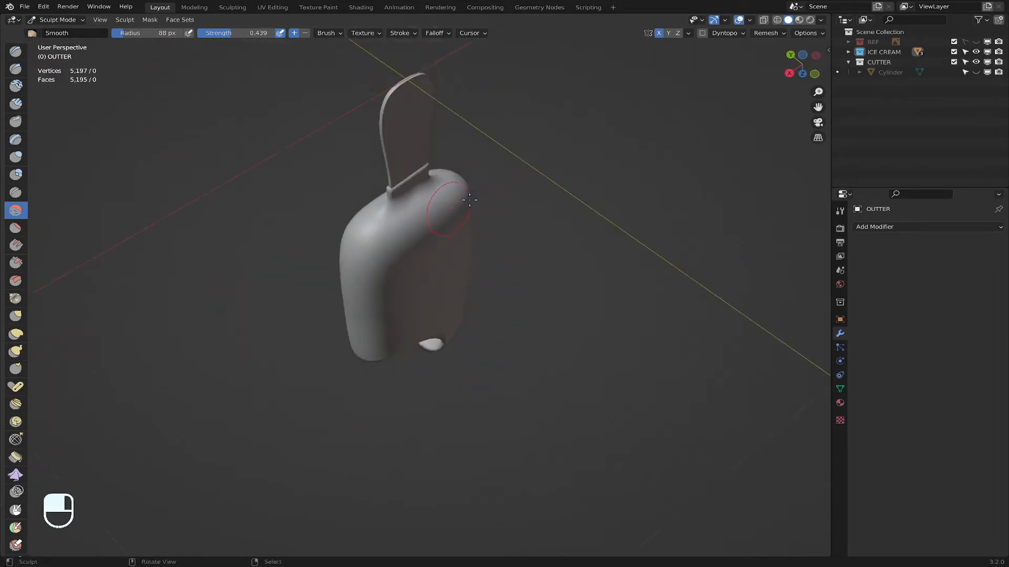
{"action": "middle_click_drag", "start_coordinate": [336, 221], "coordinate": [376, 163]}
{"action": "scroll", "coordinate": [534, 266], "scroll_direction": "up", "scroll_amount": 5}
{"action": "middle_click_drag", "start_coordinate": [548, 240], "coordinate": [396, 225], "text": "shift"}
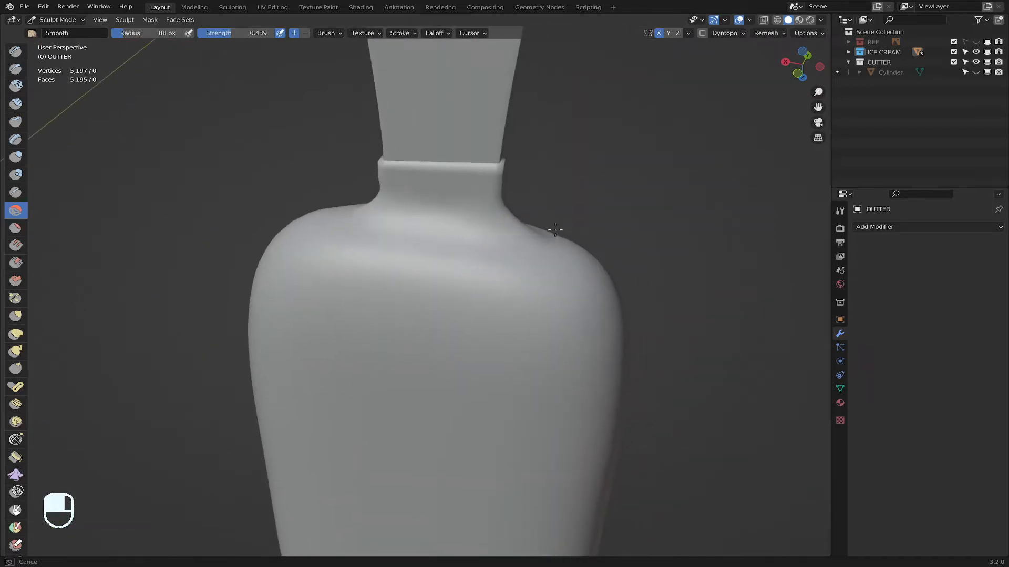
{"action": "mouse_move", "coordinate": [555, 230]}
{"action": "middle_mouse_down"}
{"action": "mouse_move", "coordinate": [457, 268]}
{"action": "mouse_move", "coordinate": [406, 270]}
{"action": "mouse_move", "coordinate": [491, 315]}
{"action": "middle_mouse_up"}
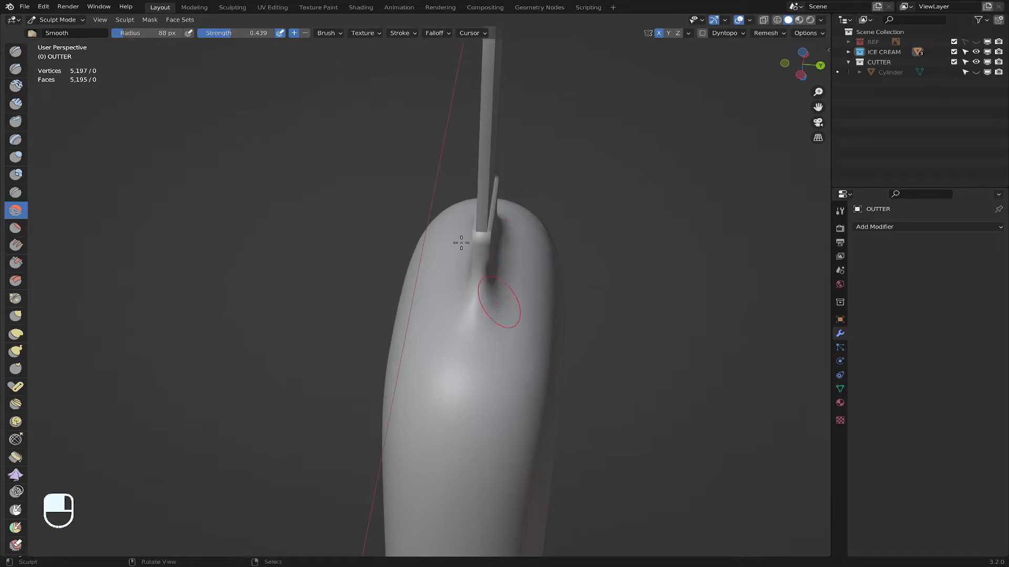
Step: Return the outer coating to Object Mode and apply Shade Smooth to it
{"action": "left_click", "coordinate": [58, 20]}
{"action": "left_click", "coordinate": [52, 31]}
{"action": "mouse_move", "coordinate": [169, 124]}
{"action": "middle_mouse_down"}
{"action": "mouse_move", "coordinate": [484, 326]}
{"action": "mouse_move", "coordinate": [570, 407]}
{"action": "mouse_move", "coordinate": [490, 331]}
{"action": "middle_mouse_up"}
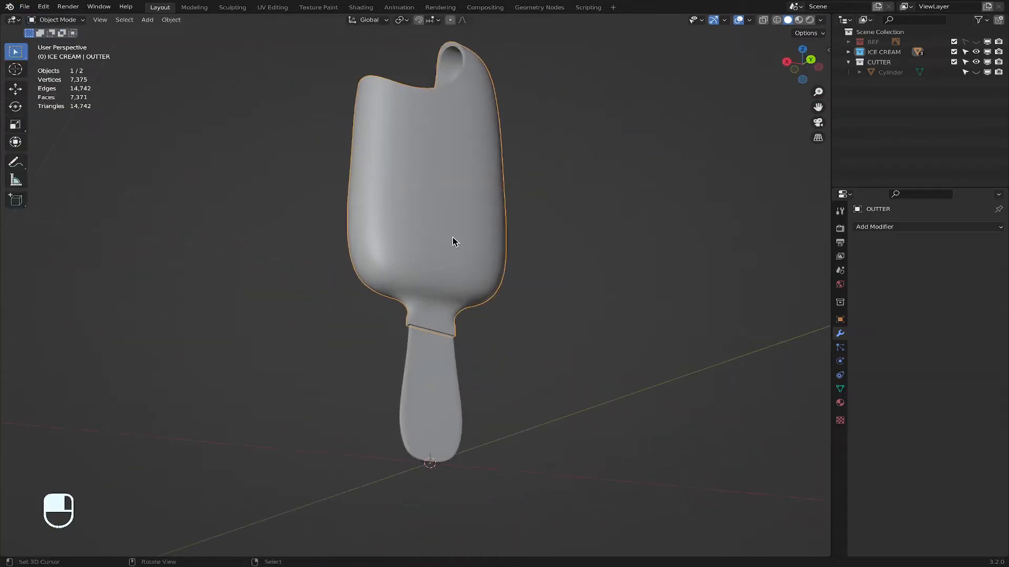
{"action": "key", "text": "space"}
{"action": "type", "text": "smooth"}
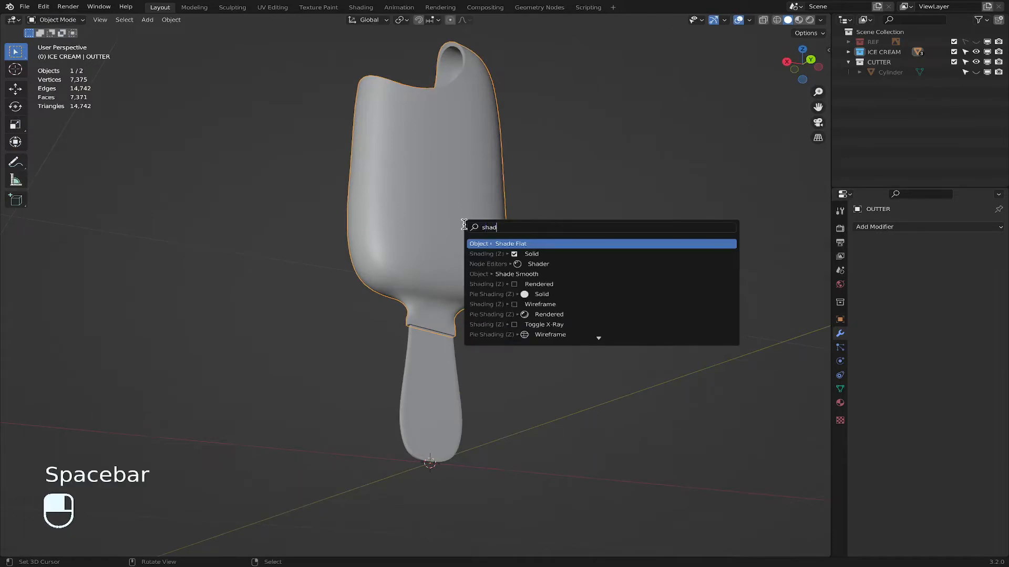
{"action": "left_click", "coordinate": [525, 265]}
{"action": "middle_click_drag", "start_coordinate": [535, 271], "coordinate": [505, 150]}
{"action": "middle_click_drag", "start_coordinate": [557, 202], "coordinate": [415, 133]}
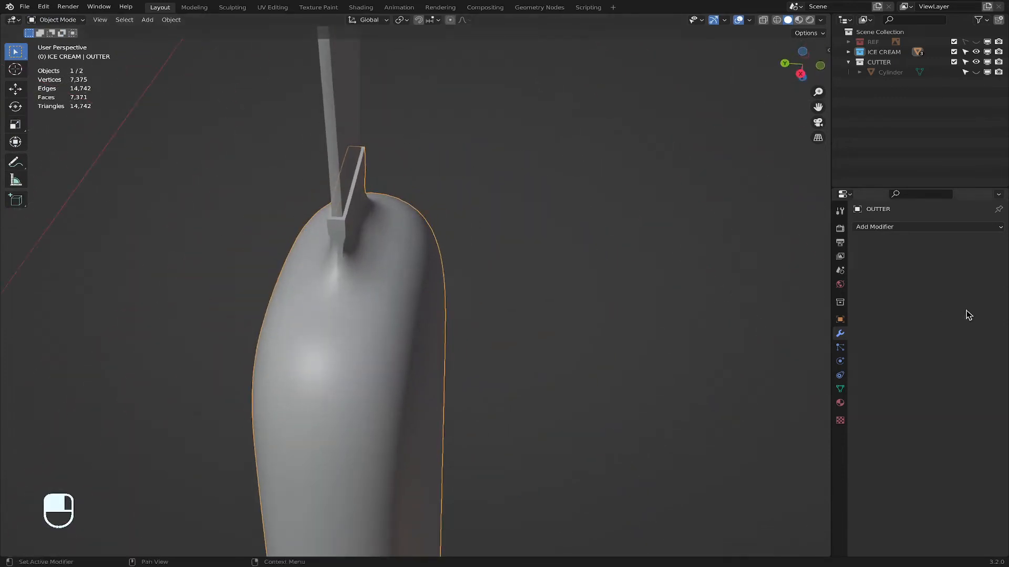
Step: Add a Subdivision Surface modifier to the outer coating and inspect the smoothed neck
{"action": "left_click", "coordinate": [920, 232]}
{"action": "left_click", "coordinate": [816, 413]}
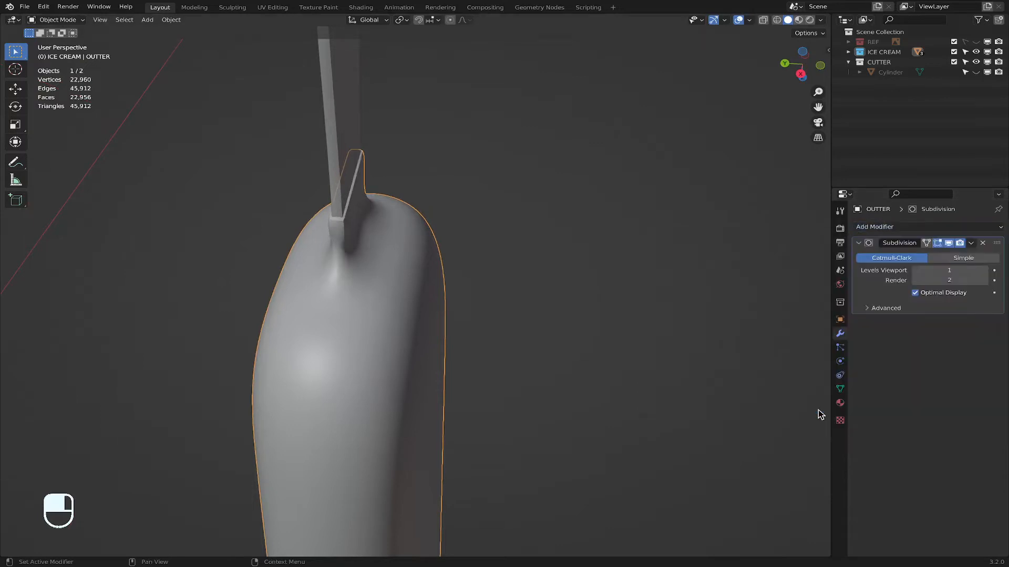
{"action": "middle_click_drag", "start_coordinate": [435, 248], "coordinate": [317, 361]}
{"action": "scroll", "coordinate": [317, 360], "scroll_direction": "up", "scroll_amount": 3}
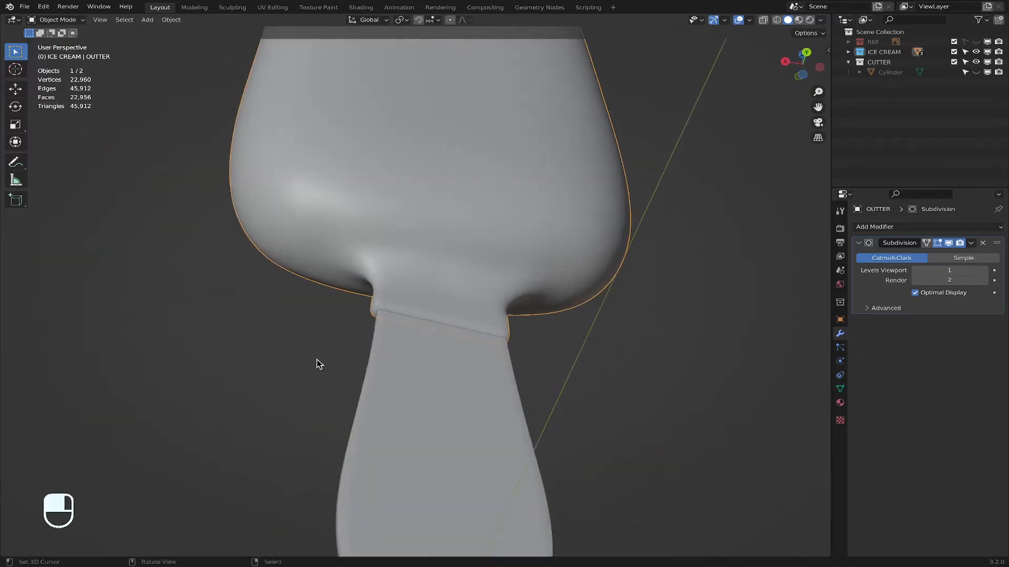
{"action": "scroll", "coordinate": [483, 269], "scroll_direction": "up", "scroll_amount": 1}
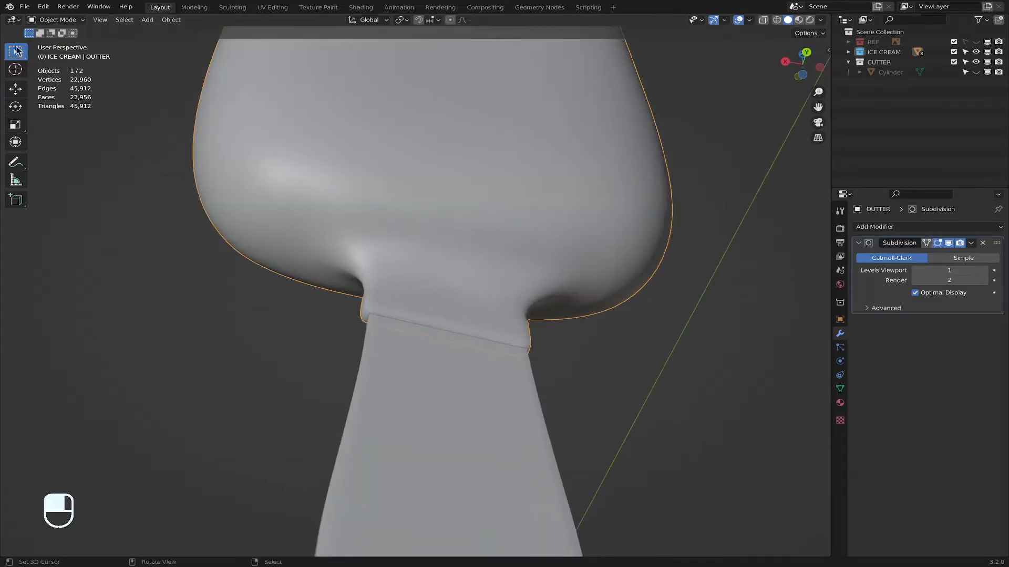
Step: Switch the coating back to Sculpt Mode and undo the trial smoothing stroke on the neck's corner
{"action": "left_click", "coordinate": [61, 22]}
{"action": "left_click", "coordinate": [63, 54]}
{"action": "mouse_move", "coordinate": [452, 253]}
{"action": "middle_mouse_down"}
{"action": "mouse_move", "coordinate": [481, 275]}
{"action": "mouse_move", "coordinate": [540, 253]}
{"action": "mouse_move", "coordinate": [642, 270]}
{"action": "mouse_move", "coordinate": [692, 223]}
{"action": "middle_mouse_up"}
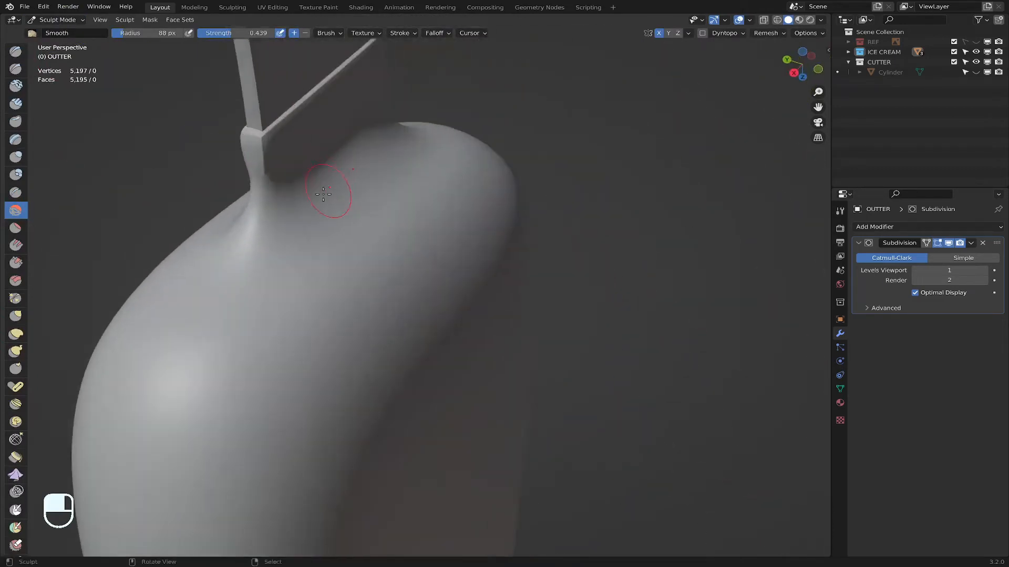
{"action": "middle_click_drag", "start_coordinate": [323, 194], "coordinate": [350, 223]}
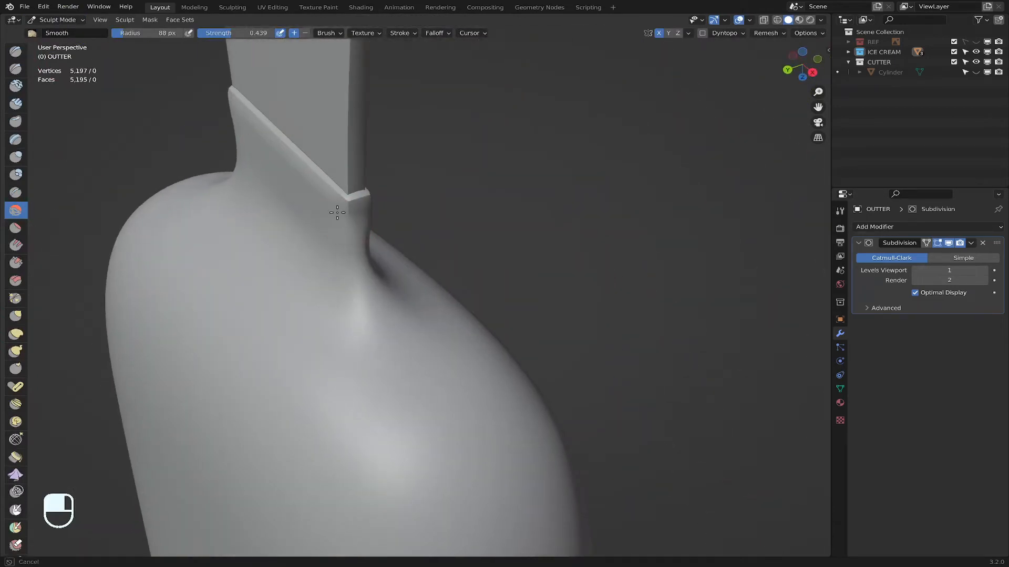
{"action": "key", "text": "super+z"}
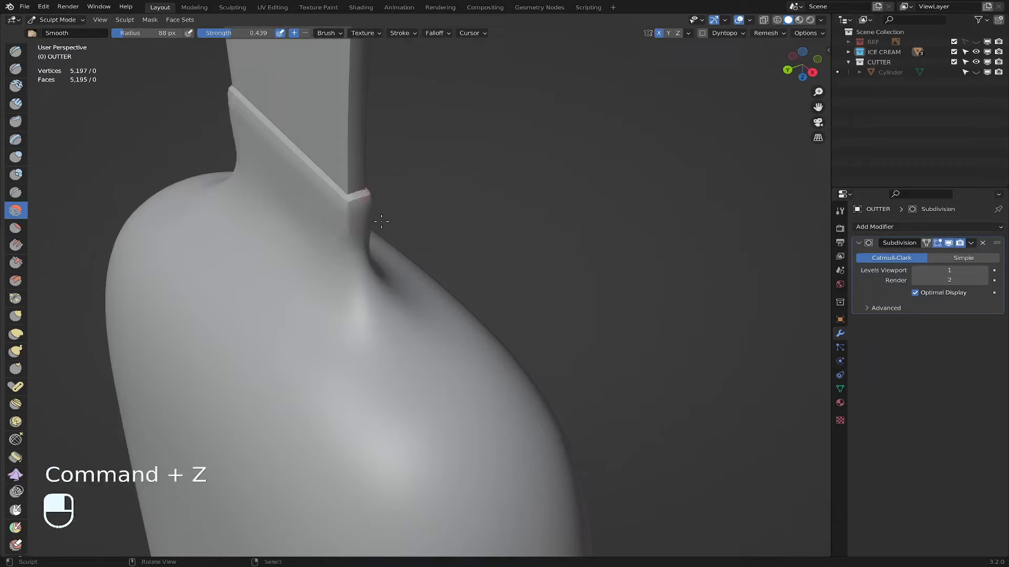
Step: Soften the neck's corner edge beside the stick with the Smooth brush at strength 0.268
{"action": "middle_click_drag", "start_coordinate": [402, 221], "coordinate": [387, 275], "text": "shift"}
{"action": "scroll", "coordinate": [387, 275], "scroll_direction": "up", "scroll_amount": 5}
{"action": "left_click_drag", "start_coordinate": [178, 217], "coordinate": [181, 232]}
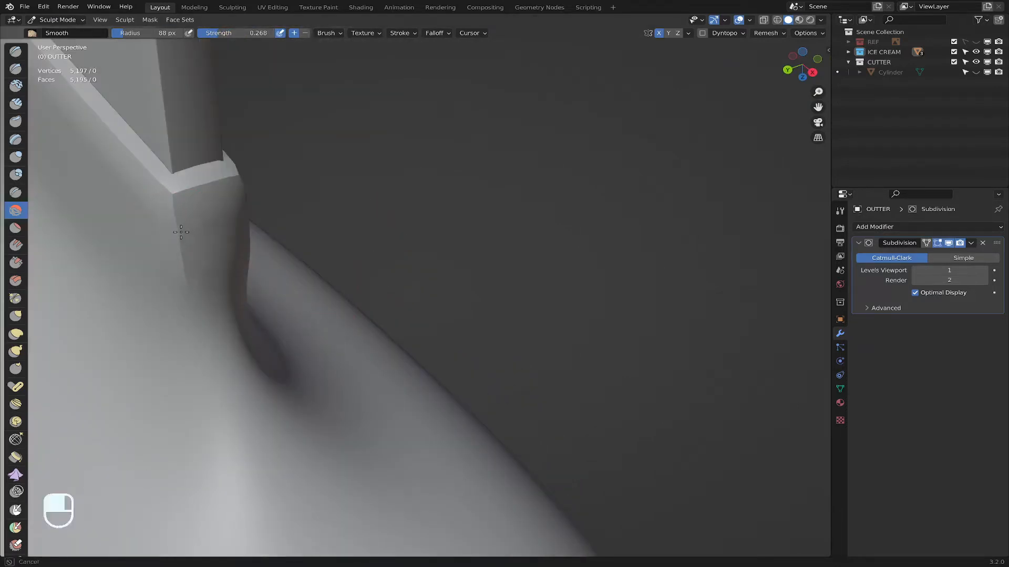
{"action": "middle_click_drag", "start_coordinate": [283, 266], "coordinate": [401, 383]}
{"action": "middle_click_drag", "start_coordinate": [162, 195], "coordinate": [201, 226], "text": "shift"}
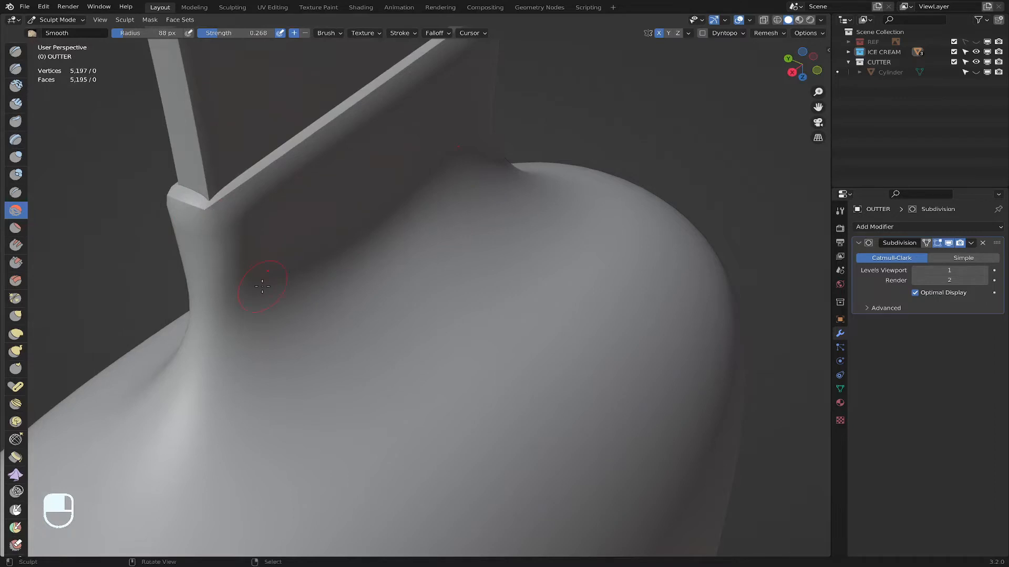
{"action": "scroll", "coordinate": [279, 275], "scroll_direction": "down", "scroll_amount": 3}
{"action": "mouse_move", "coordinate": [427, 282]}
{"action": "middle_mouse_down"}
{"action": "mouse_move", "coordinate": [521, 258]}
{"action": "mouse_move", "coordinate": [472, 271]}
{"action": "mouse_move", "coordinate": [491, 250]}
{"action": "mouse_move", "coordinate": [444, 250]}
{"action": "mouse_move", "coordinate": [444, 277]}
{"action": "mouse_move", "coordinate": [369, 297]}
{"action": "mouse_move", "coordinate": [218, 261]}
{"action": "mouse_move", "coordinate": [325, 270]}
{"action": "middle_mouse_up"}
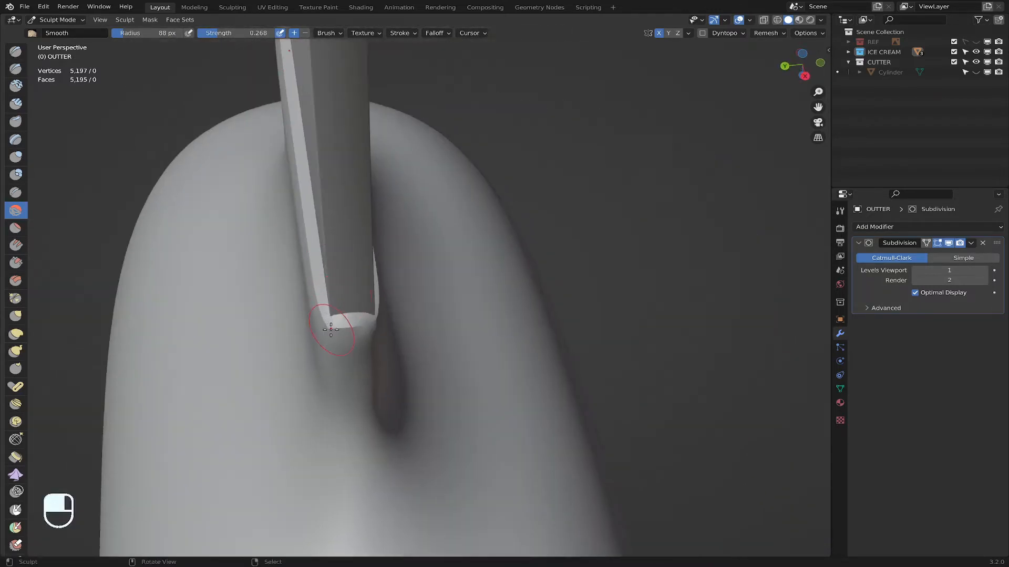
Step: Smooth the remaining corners of the neck's rim around the stick at strength 0.268
{"action": "left_click_drag", "start_coordinate": [331, 330], "coordinate": [322, 324]}
{"action": "middle_click_drag", "start_coordinate": [439, 314], "coordinate": [536, 299]}
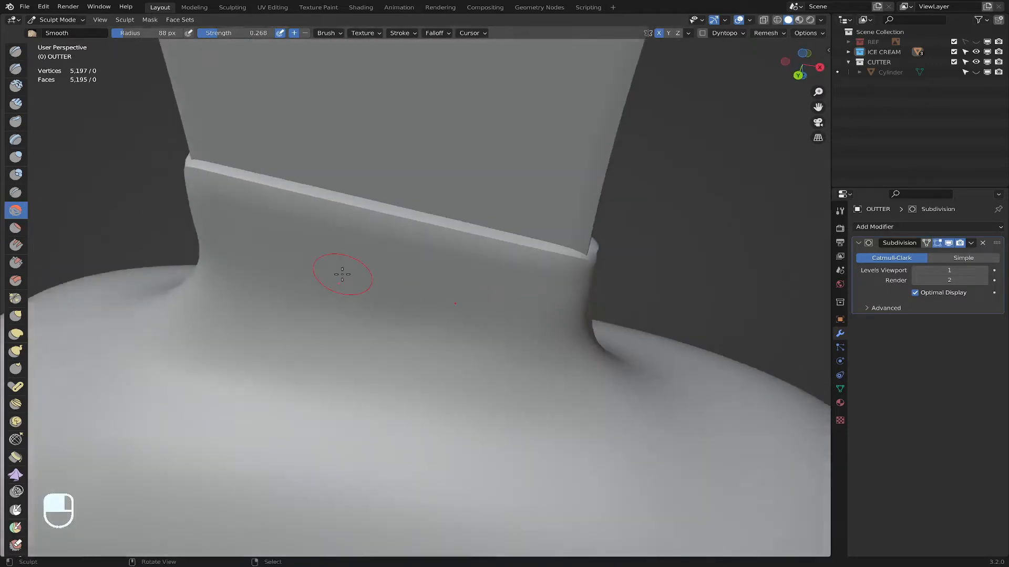
{"action": "mouse_move", "coordinate": [342, 273]}
{"action": "middle_mouse_down"}
{"action": "mouse_move", "coordinate": [504, 275]}
{"action": "mouse_move", "coordinate": [391, 328]}
{"action": "middle_mouse_up"}
{"action": "left_click_drag", "start_coordinate": [392, 329], "coordinate": [387, 335]}
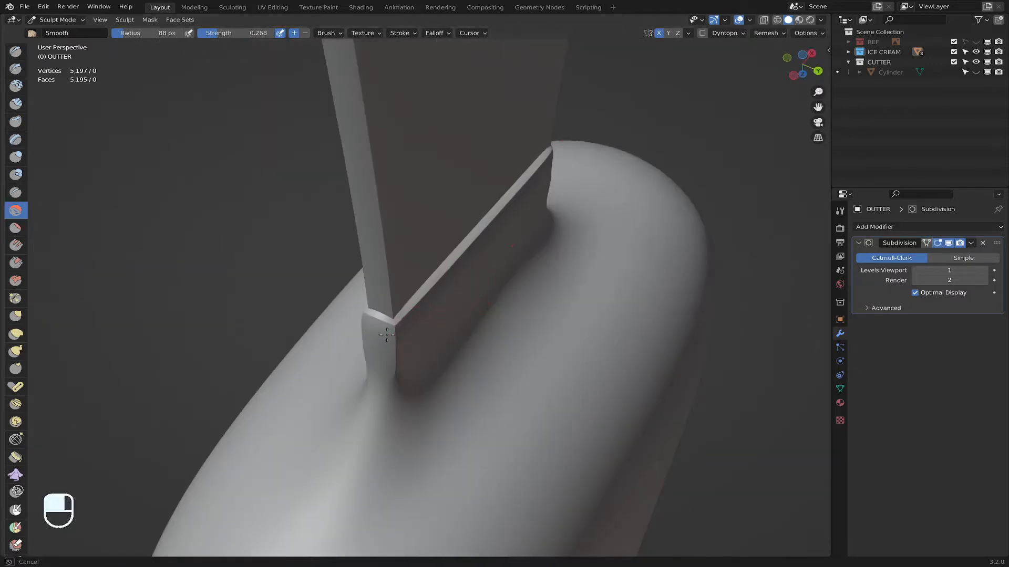
{"action": "middle_click_drag", "start_coordinate": [385, 341], "coordinate": [620, 334]}
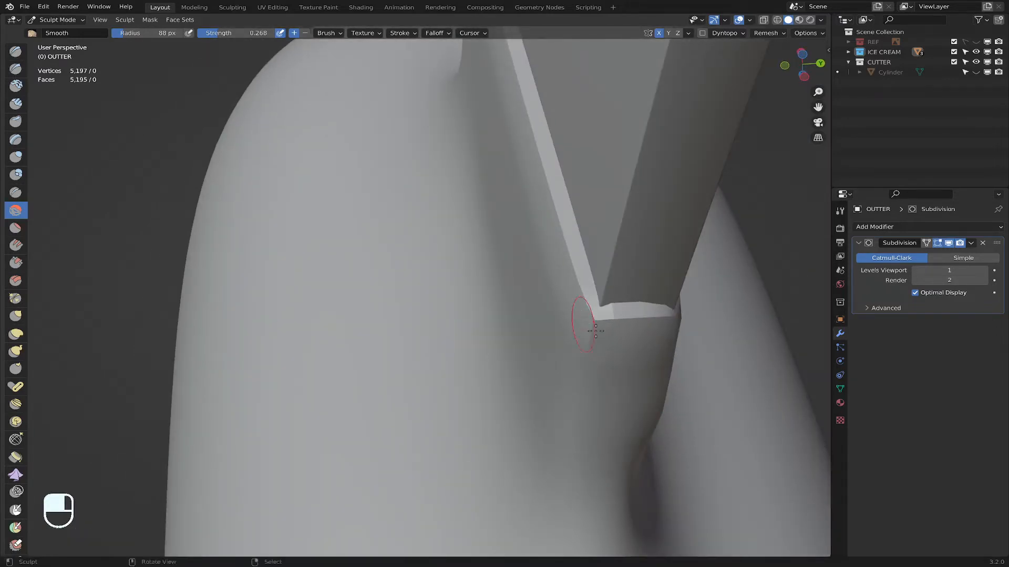
{"action": "left_click_drag", "start_coordinate": [596, 331], "coordinate": [591, 356]}
Step: In the front view, try a Draw brush stroke along the neck's lower edge and undo it
{"action": "scroll", "coordinate": [543, 293], "scroll_direction": "down", "scroll_amount": 4}
{"action": "mouse_move", "coordinate": [373, 253]}
{"action": "middle_mouse_down"}
{"action": "mouse_move", "coordinate": [559, 220]}
{"action": "mouse_move", "coordinate": [652, 238]}
{"action": "mouse_move", "coordinate": [527, 294]}
{"action": "mouse_move", "coordinate": [342, 318]}
{"action": "mouse_move", "coordinate": [495, 315]}
{"action": "mouse_move", "coordinate": [520, 349]}
{"action": "mouse_move", "coordinate": [569, 372]}
{"action": "middle_mouse_up"}
{"action": "scroll", "coordinate": [484, 347], "scroll_direction": "down", "scroll_amount": 5}
{"action": "mouse_move", "coordinate": [484, 347]}
{"action": "middle_mouse_down"}
{"action": "mouse_move", "coordinate": [529, 383]}
{"action": "mouse_move", "coordinate": [613, 279]}
{"action": "mouse_move", "coordinate": [536, 288]}
{"action": "middle_mouse_up"}
{"action": "scroll", "coordinate": [529, 383], "scroll_direction": "down", "scroll_amount": 5}
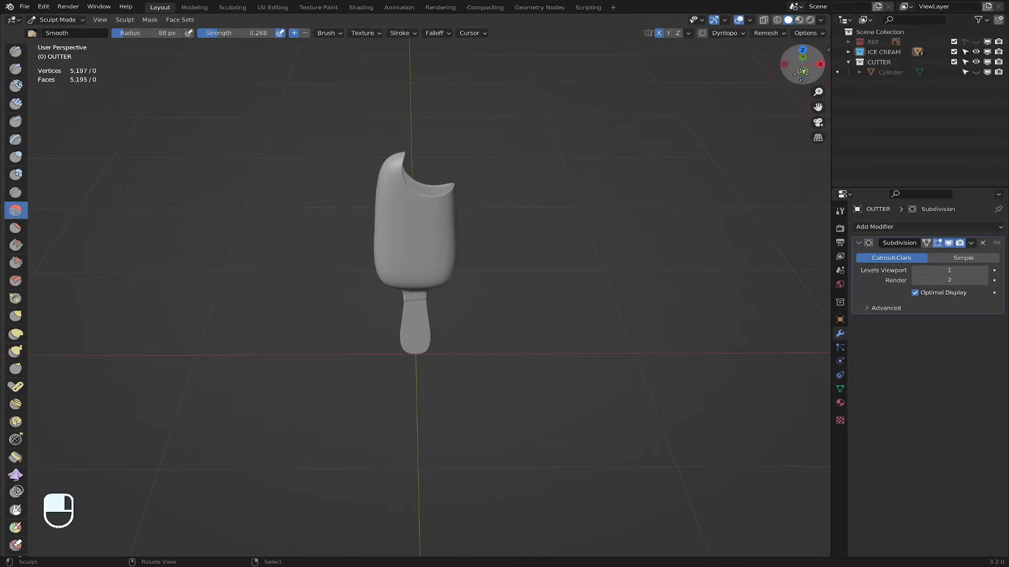
{"action": "left_click", "coordinate": [802, 71]}
{"action": "scroll", "coordinate": [412, 331], "scroll_direction": "up", "scroll_amount": 6}
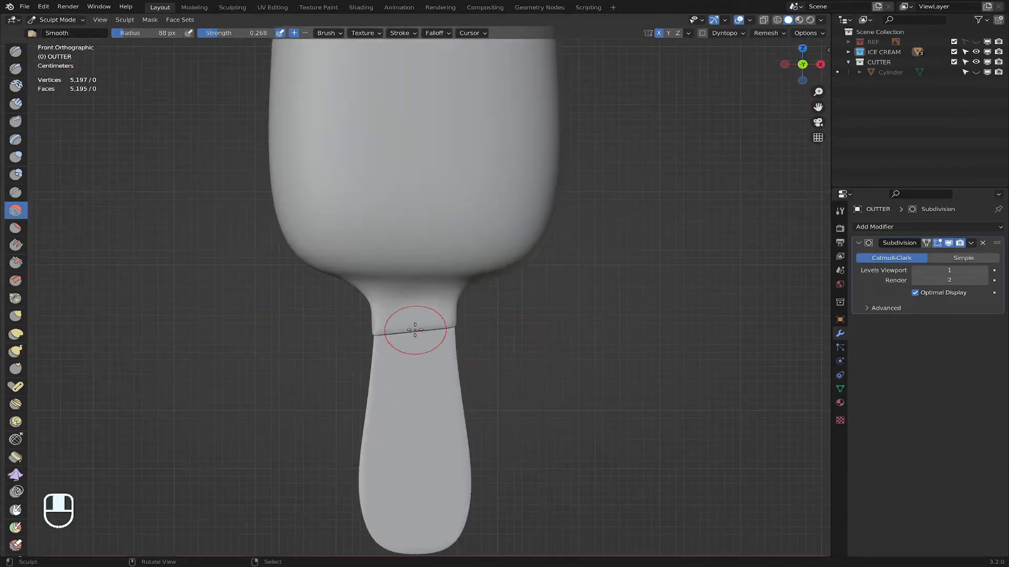
{"action": "left_click", "coordinate": [15, 52]}
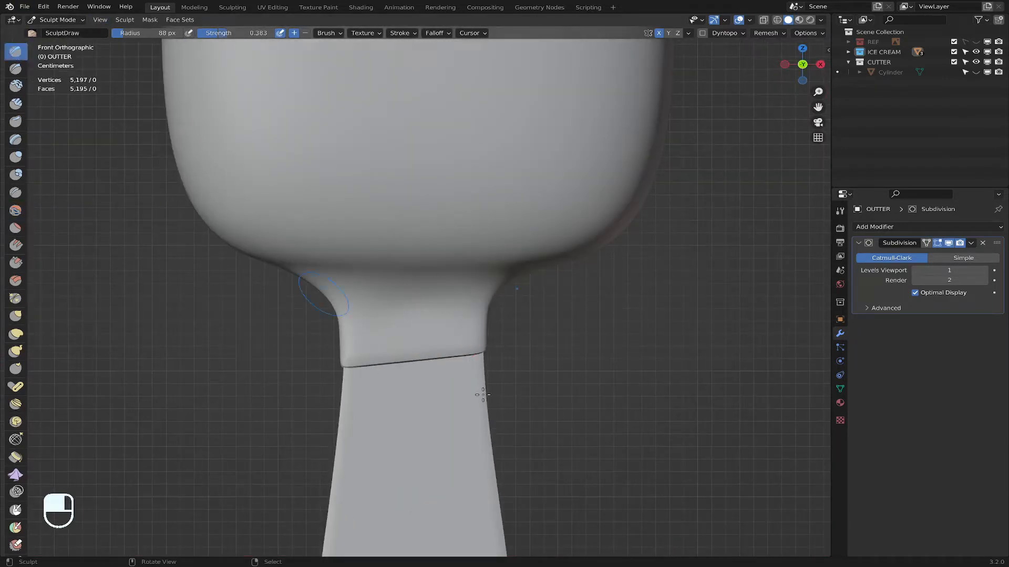
{"action": "left_click_drag", "start_coordinate": [357, 356], "coordinate": [432, 352]}
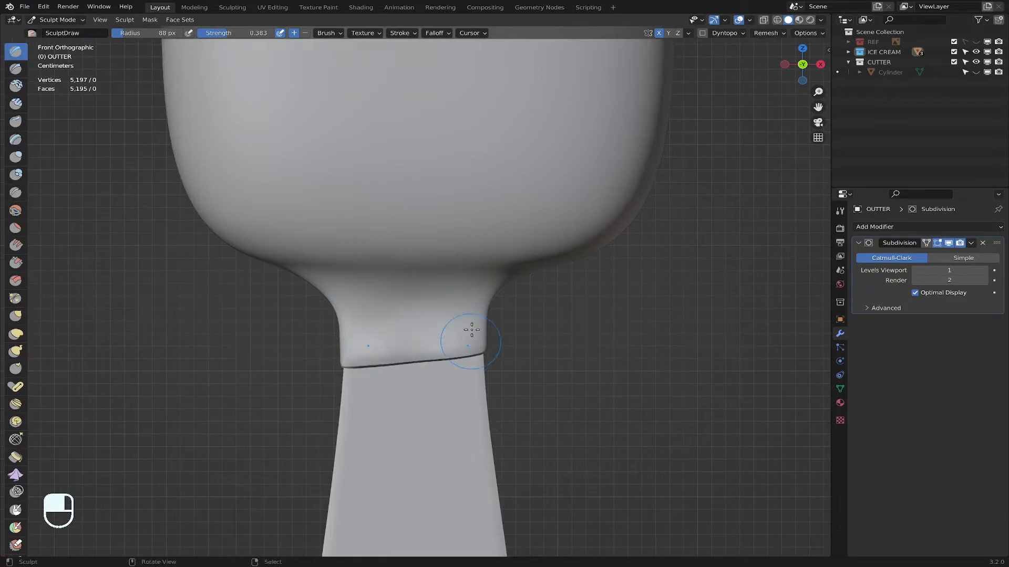
{"action": "key", "text": "super+z"}
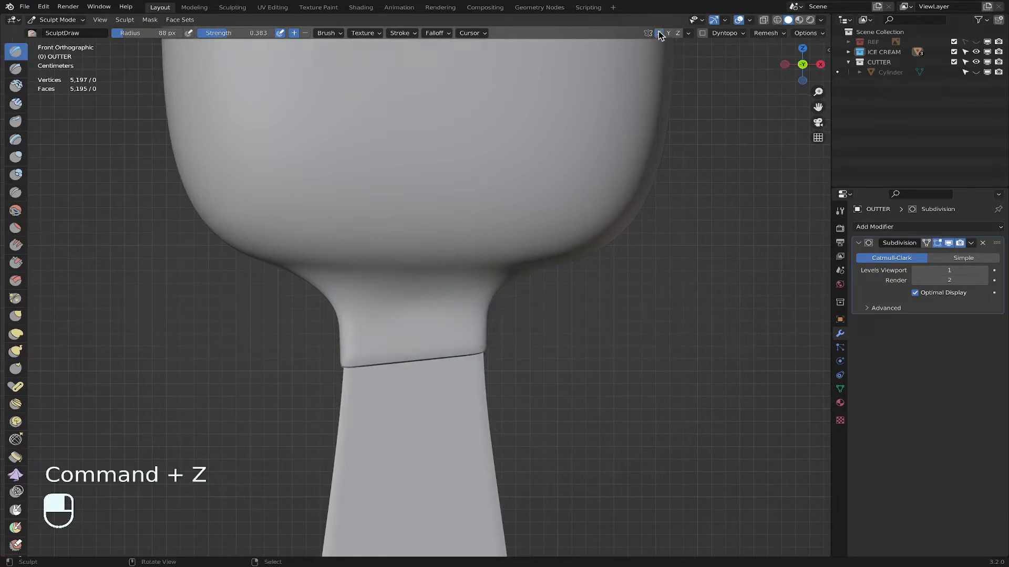
Step: Build up the front of the neck's lower rim using the Draw brush at 42 px radius with X symmetry off
{"action": "key", "text": "f"}
{"action": "left_click", "coordinate": [372, 363]}
{"action": "key", "text": "f"}
{"action": "left_click", "coordinate": [659, 33]}
{"action": "scroll", "coordinate": [545, 277], "scroll_direction": "down", "scroll_amount": 3}
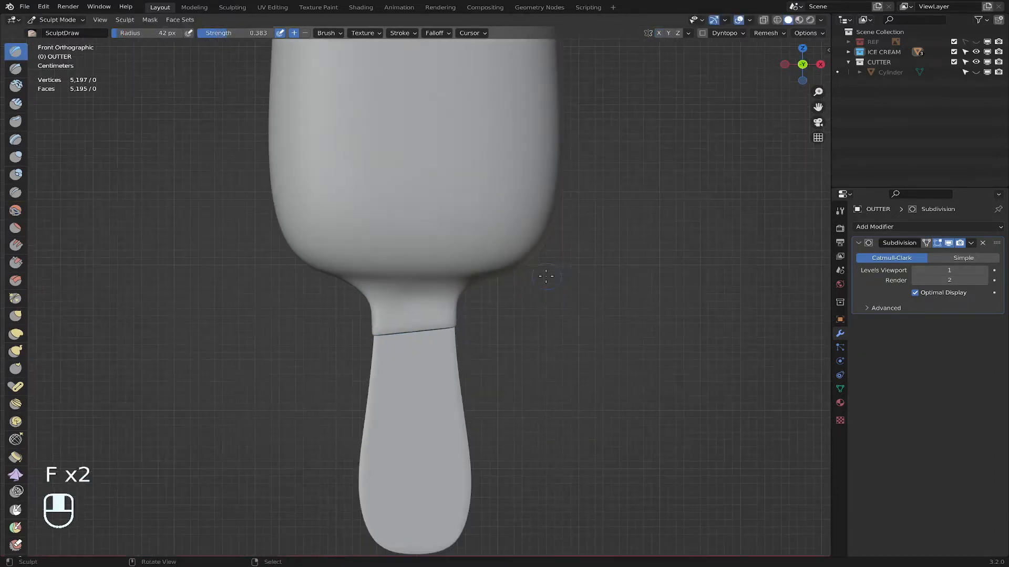
{"action": "scroll", "coordinate": [405, 356], "scroll_direction": "up", "scroll_amount": 1}
{"action": "scroll", "coordinate": [405, 356], "scroll_direction": "up", "scroll_amount": 2}
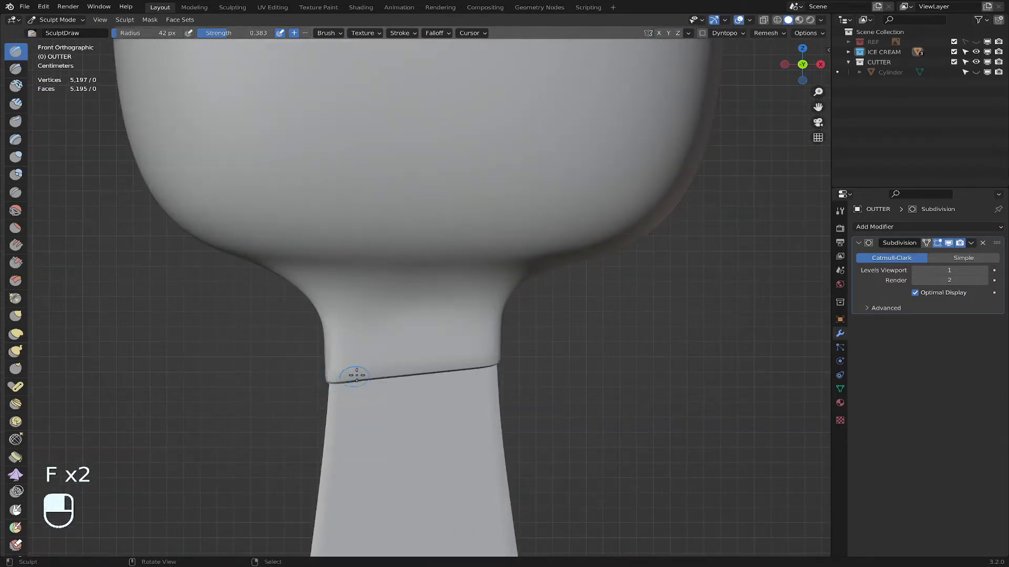
{"action": "mouse_move", "coordinate": [352, 367]}
{"action": "left_mouse_down"}
{"action": "mouse_move", "coordinate": [462, 368]}
{"action": "mouse_move", "coordinate": [441, 362]}
{"action": "left_mouse_up"}
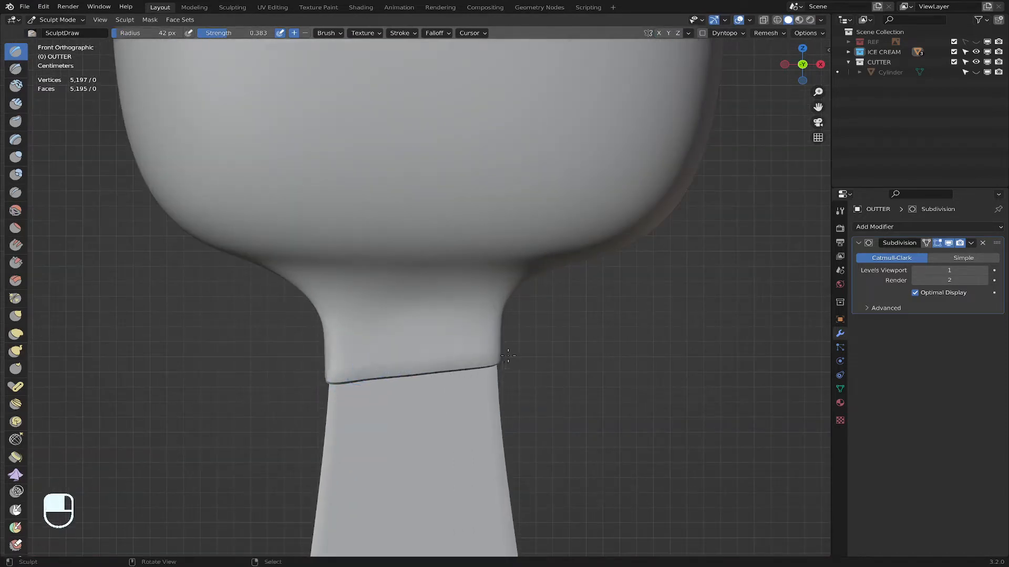
{"action": "left_click_drag", "start_coordinate": [333, 376], "coordinate": [475, 360]}
Step: Raise the Draw brush strength to 0.572 and thicken the neck's lower rim on the back and side
{"action": "middle_click_drag", "start_coordinate": [477, 367], "coordinate": [313, 373]}
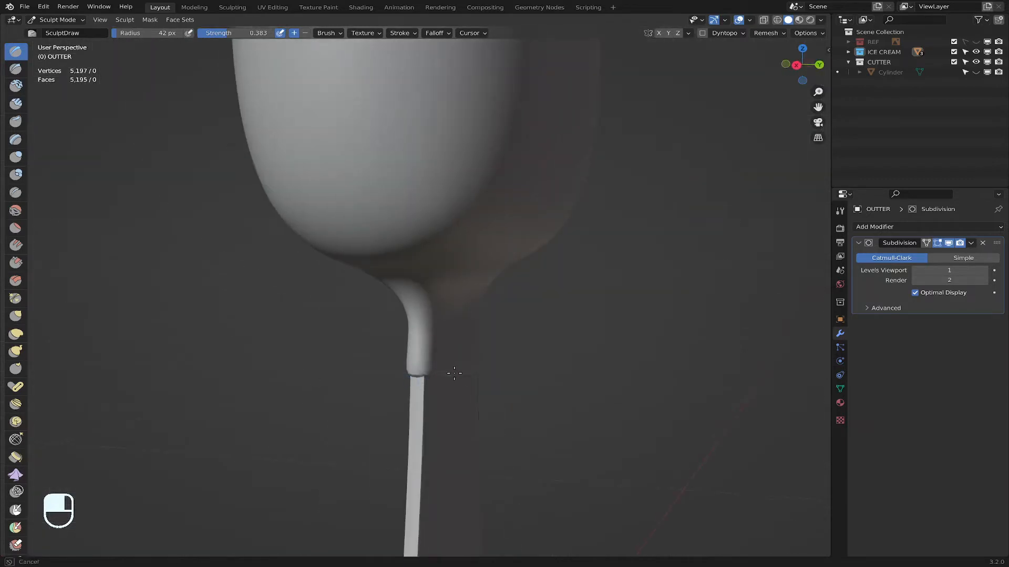
{"action": "middle_click_drag", "start_coordinate": [489, 375], "coordinate": [347, 364]}
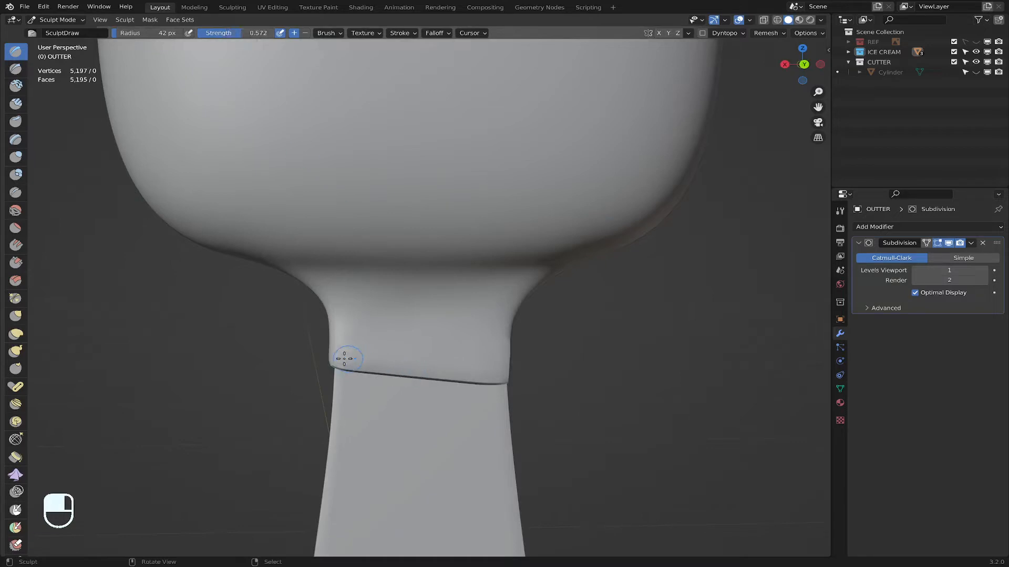
{"action": "left_click_drag", "start_coordinate": [344, 359], "coordinate": [388, 364]}
{"action": "middle_click_drag", "start_coordinate": [454, 375], "coordinate": [503, 367]}
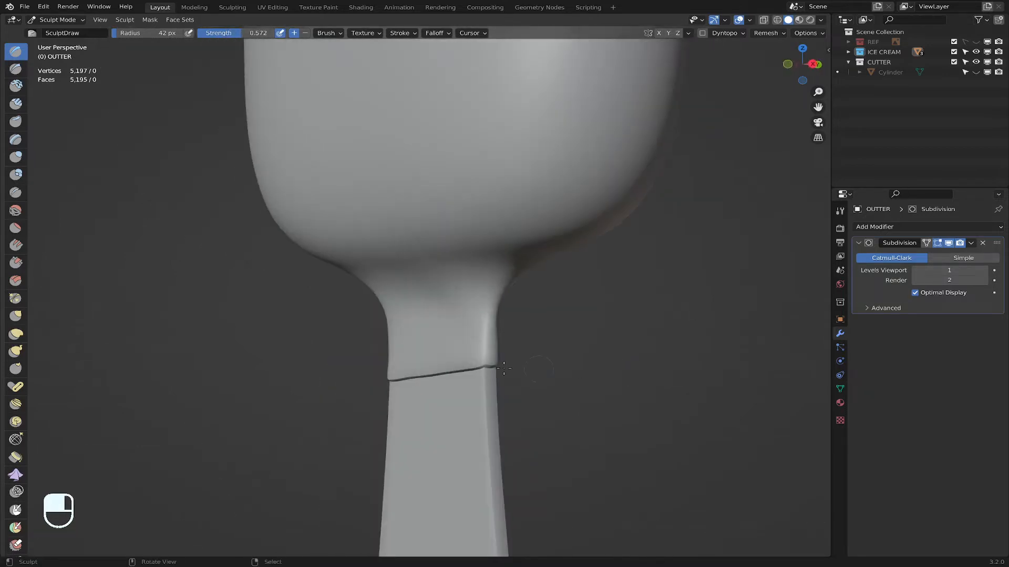
{"action": "left_click_drag", "start_coordinate": [488, 364], "coordinate": [413, 372]}
{"action": "middle_click_drag", "start_coordinate": [455, 381], "coordinate": [779, 145]}
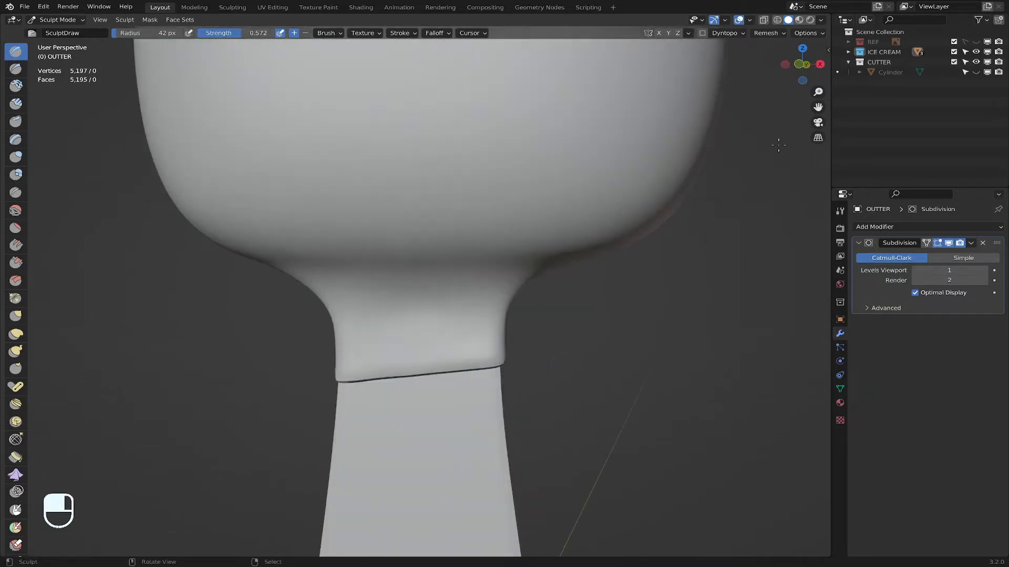
Step: In the front view, pull the left corner of the neck's lower rim down the stick using the Grab brush at 116 px radius
{"action": "left_click", "coordinate": [797, 64]}
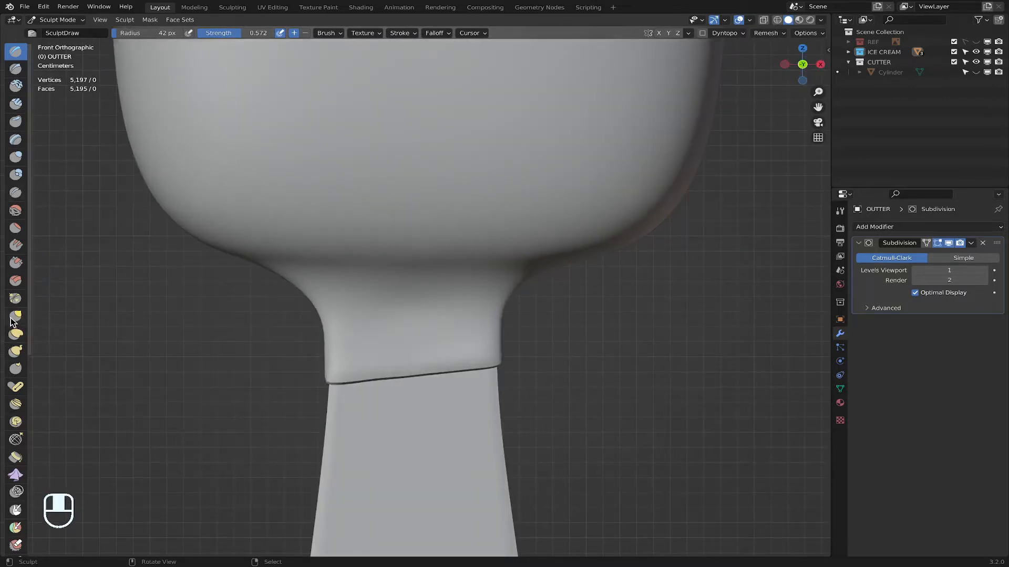
{"action": "left_click", "coordinate": [14, 316]}
{"action": "key", "text": "f"}
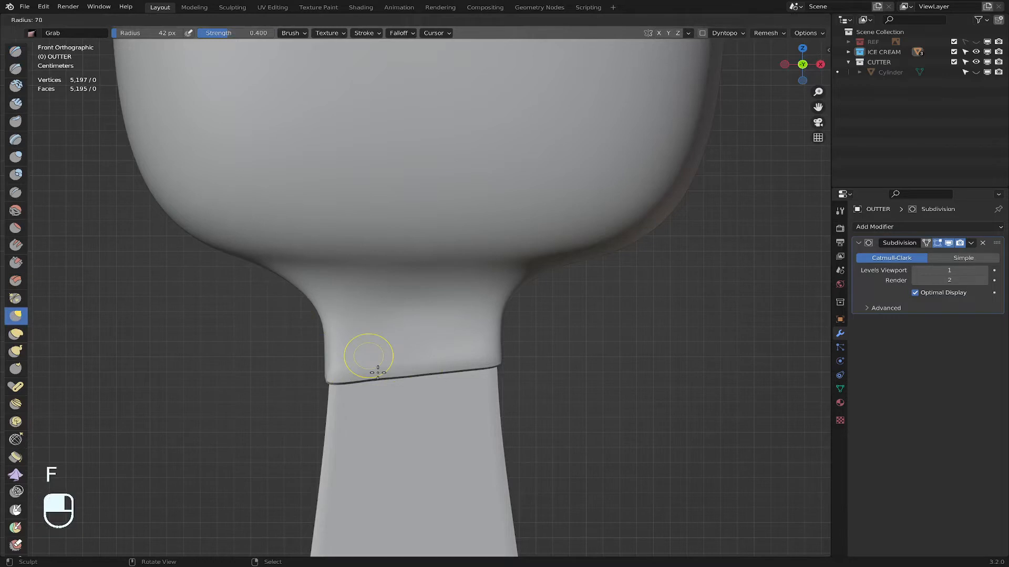
{"action": "key", "text": "f"}
{"action": "scroll", "coordinate": [338, 394], "scroll_direction": "up", "scroll_amount": 3}
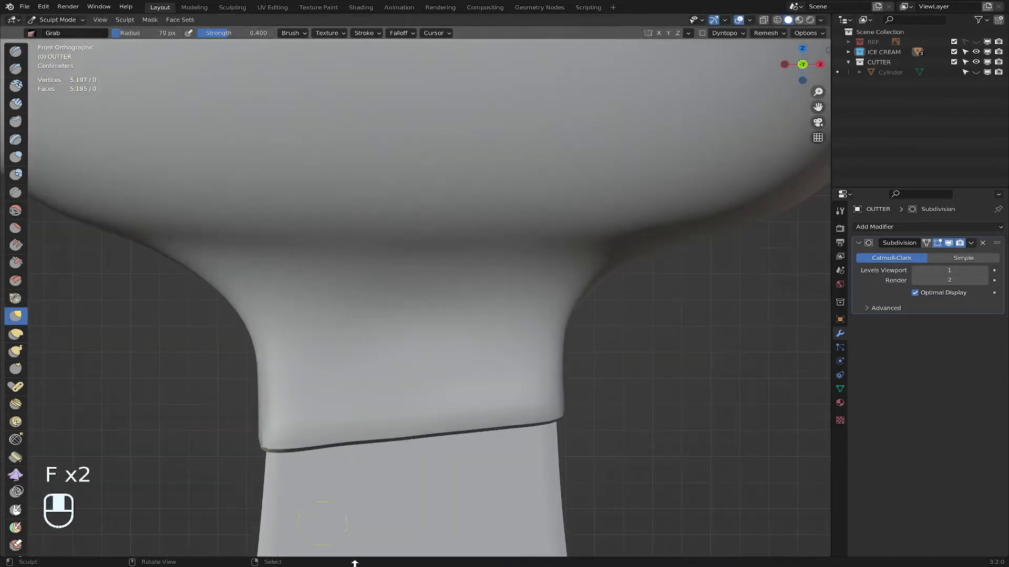
{"action": "key", "text": "f"}
{"action": "key", "text": "f"}
{"action": "key", "text": "f"}
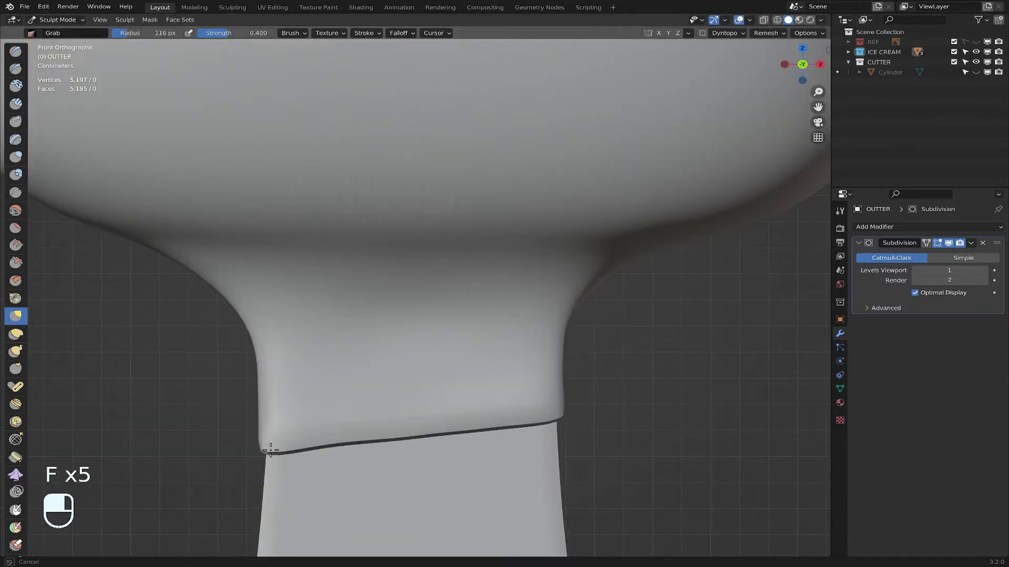
{"action": "left_click", "coordinate": [271, 454]}
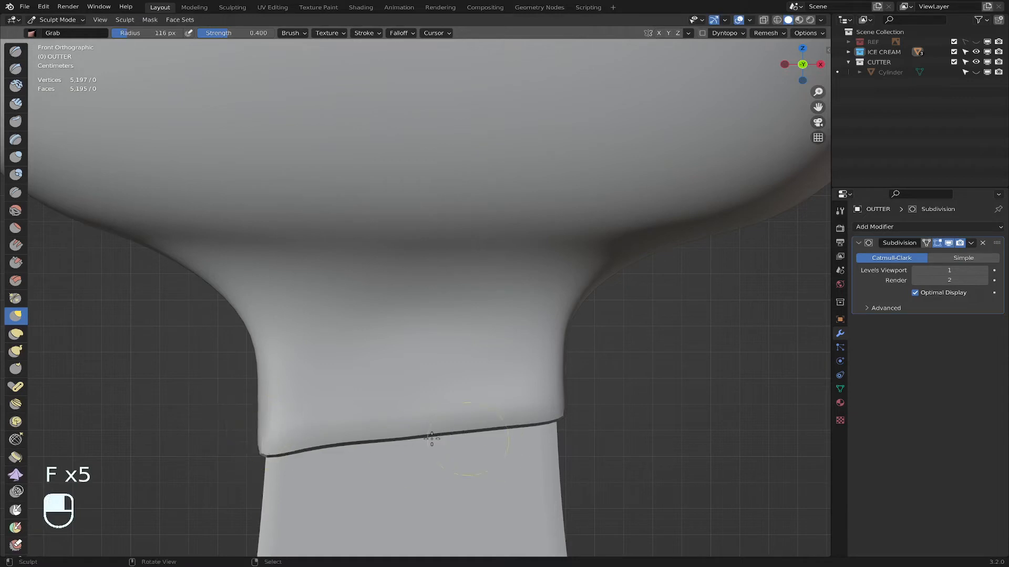
Step: Push the middle and right part of the front rim up into an uneven wave, enlarging the Grab brush to 182 px
{"action": "mouse_move", "coordinate": [409, 437]}
{"action": "left_mouse_down"}
{"action": "mouse_move", "coordinate": [435, 428]}
{"action": "mouse_move", "coordinate": [385, 432]}
{"action": "left_mouse_up"}
{"action": "key", "text": "f"}
{"action": "key", "text": "f"}
{"action": "key", "text": "f"}
{"action": "left_click", "coordinate": [450, 457]}
{"action": "mouse_move", "coordinate": [500, 438]}
{"action": "left_mouse_down"}
{"action": "mouse_move", "coordinate": [500, 419]}
{"action": "mouse_move", "coordinate": [477, 424]}
{"action": "mouse_move", "coordinate": [537, 422]}
{"action": "left_mouse_up"}
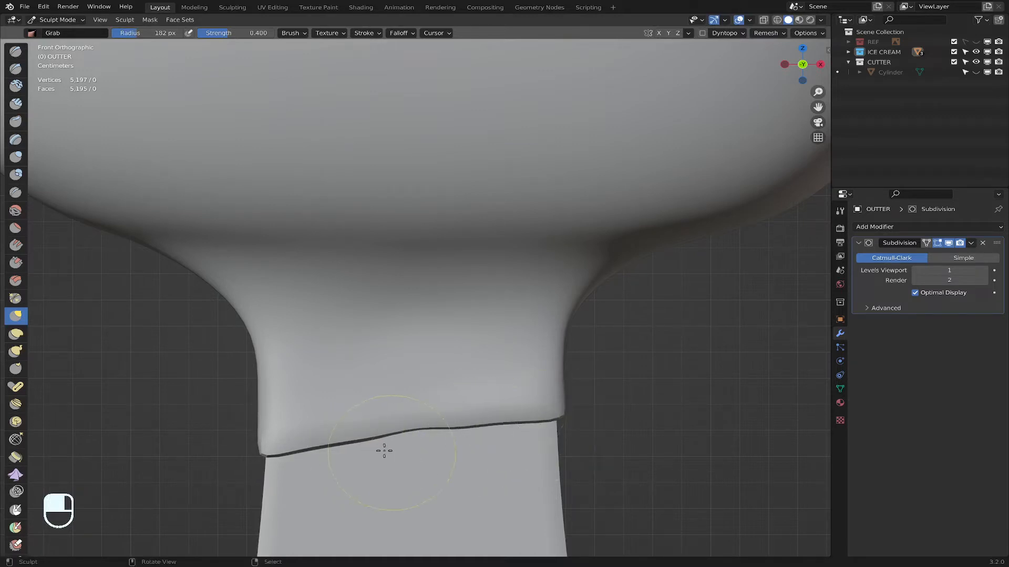
{"action": "left_click_drag", "start_coordinate": [384, 451], "coordinate": [369, 427]}
Step: In the back view, push the middle and left corner of the neck's lower rim upward into an uneven line with the Grab brush
{"action": "scroll", "coordinate": [525, 479], "scroll_direction": "down", "scroll_amount": 6}
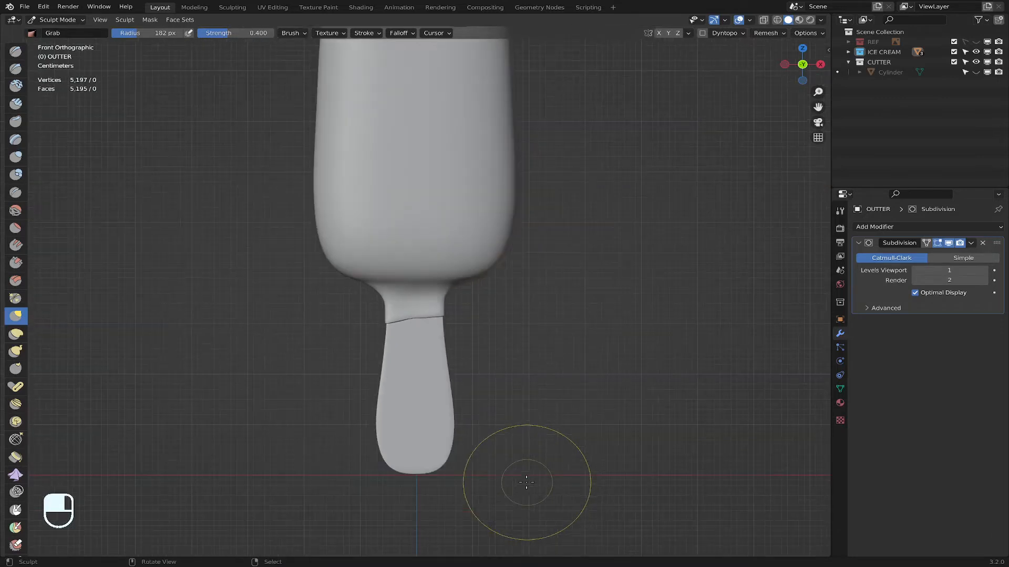
{"action": "scroll", "coordinate": [525, 477], "scroll_direction": "up", "scroll_amount": 3}
{"action": "middle_click_drag", "start_coordinate": [527, 405], "coordinate": [270, 395]}
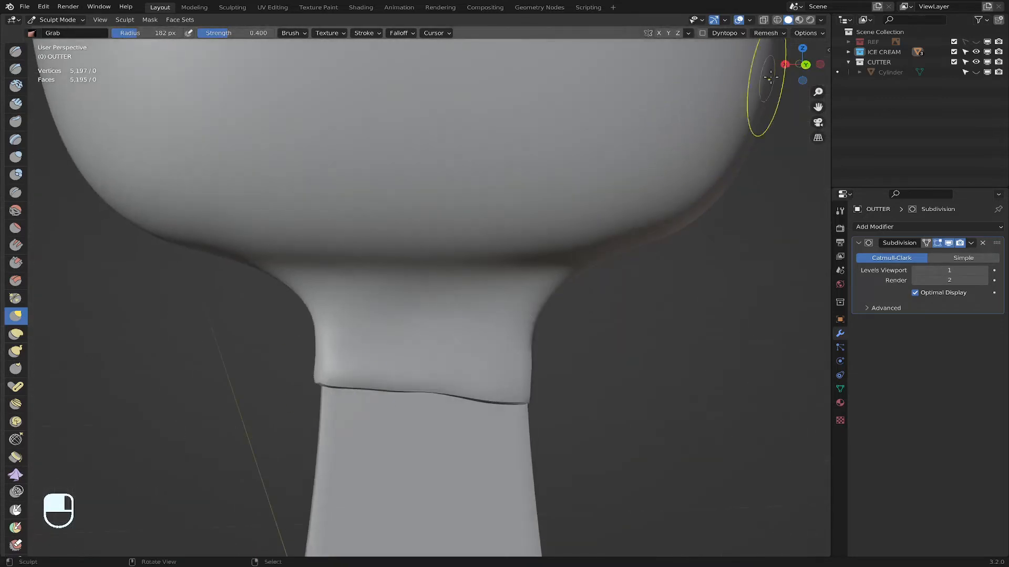
{"action": "left_click", "coordinate": [802, 65]}
{"action": "mouse_move", "coordinate": [469, 394]}
{"action": "left_mouse_down"}
{"action": "mouse_move", "coordinate": [455, 398]}
{"action": "mouse_move", "coordinate": [462, 383]}
{"action": "left_mouse_up"}
{"action": "mouse_move", "coordinate": [391, 389]}
{"action": "left_mouse_down"}
{"action": "mouse_move", "coordinate": [392, 378]}
{"action": "mouse_move", "coordinate": [366, 376]}
{"action": "mouse_move", "coordinate": [314, 377]}
{"action": "mouse_move", "coordinate": [312, 387]}
{"action": "mouse_move", "coordinate": [316, 375]}
{"action": "left_mouse_up"}
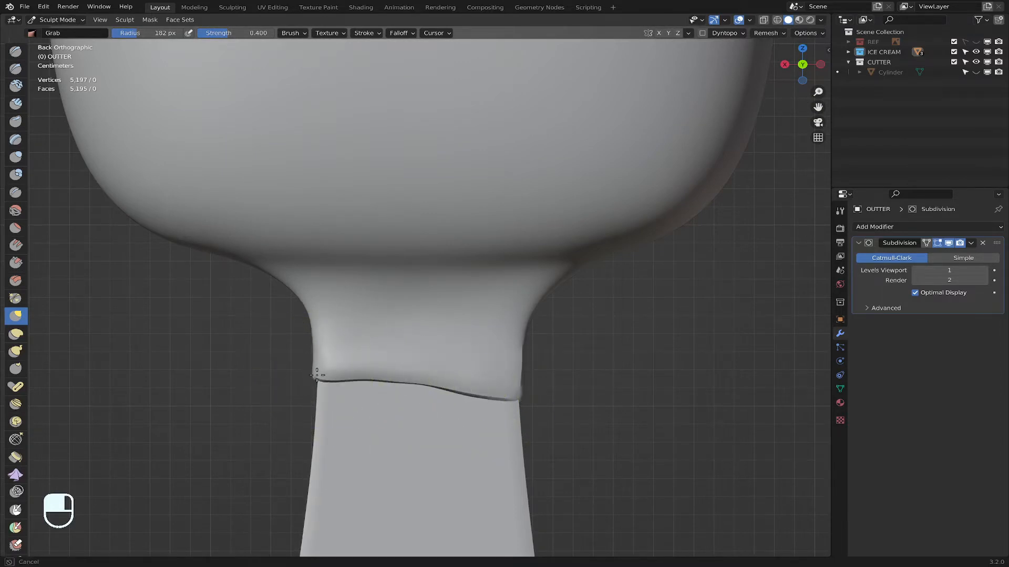
Step: Pull the rim's lowest side corner further around the stick's narrow edge with the Grab brush
{"action": "middle_click_drag", "start_coordinate": [559, 450], "coordinate": [473, 457]}
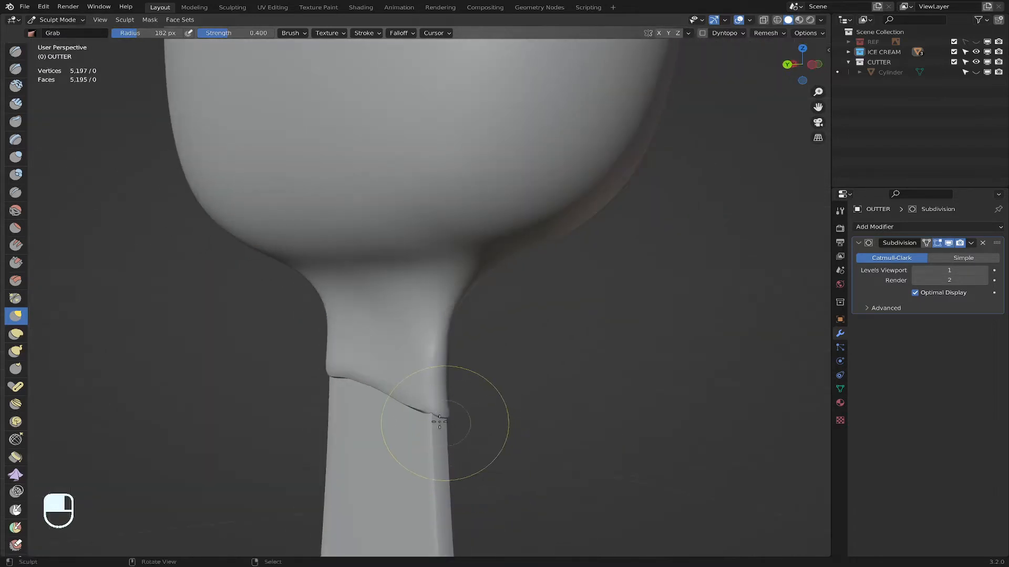
{"action": "left_click_drag", "start_coordinate": [428, 417], "coordinate": [440, 422]}
{"action": "mouse_move", "coordinate": [450, 444]}
{"action": "middle_mouse_down"}
{"action": "mouse_move", "coordinate": [349, 440]}
{"action": "mouse_move", "coordinate": [423, 435]}
{"action": "mouse_move", "coordinate": [354, 443]}
{"action": "middle_mouse_up"}
Step: Switch to Object Mode, deselect the coating, and examine the whole bar and the neck's rim from below
{"action": "scroll", "coordinate": [354, 443], "scroll_direction": "down", "scroll_amount": 6}
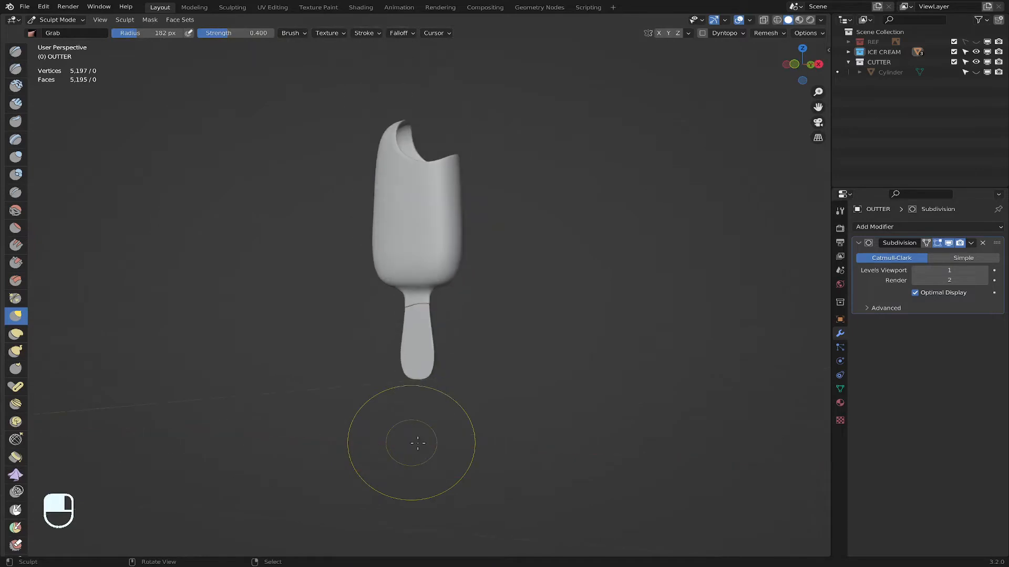
{"action": "left_click", "coordinate": [53, 21]}
{"action": "left_click", "coordinate": [53, 29]}
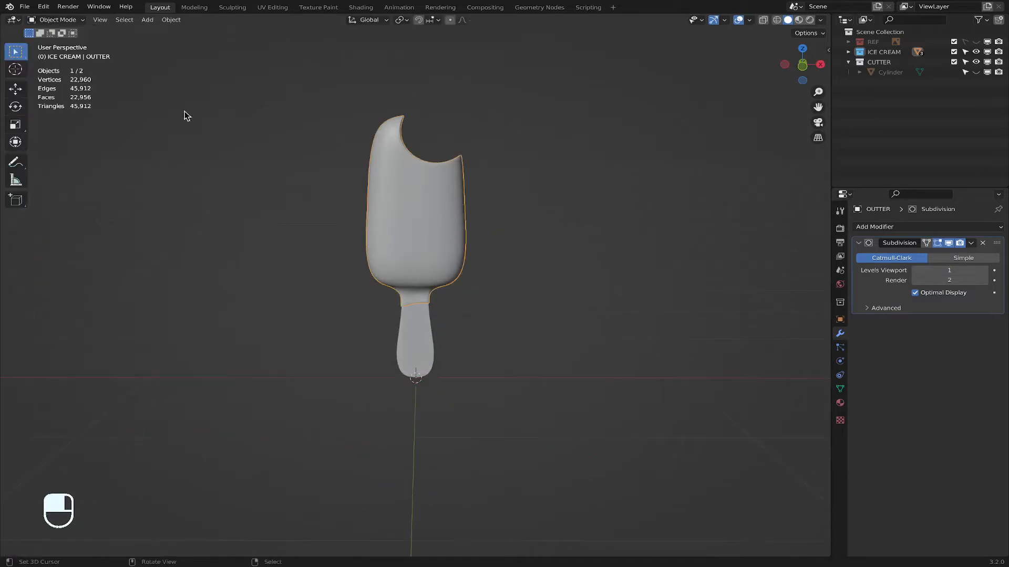
{"action": "right_click", "coordinate": [570, 262]}
{"action": "scroll", "coordinate": [571, 265], "scroll_direction": "up", "scroll_amount": 5}
{"action": "scroll", "coordinate": [572, 264], "scroll_direction": "up", "scroll_amount": 3}
{"action": "middle_click_drag", "start_coordinate": [538, 340], "coordinate": [678, 284]}
{"action": "scroll", "coordinate": [518, 304], "scroll_direction": "up", "scroll_amount": 7}
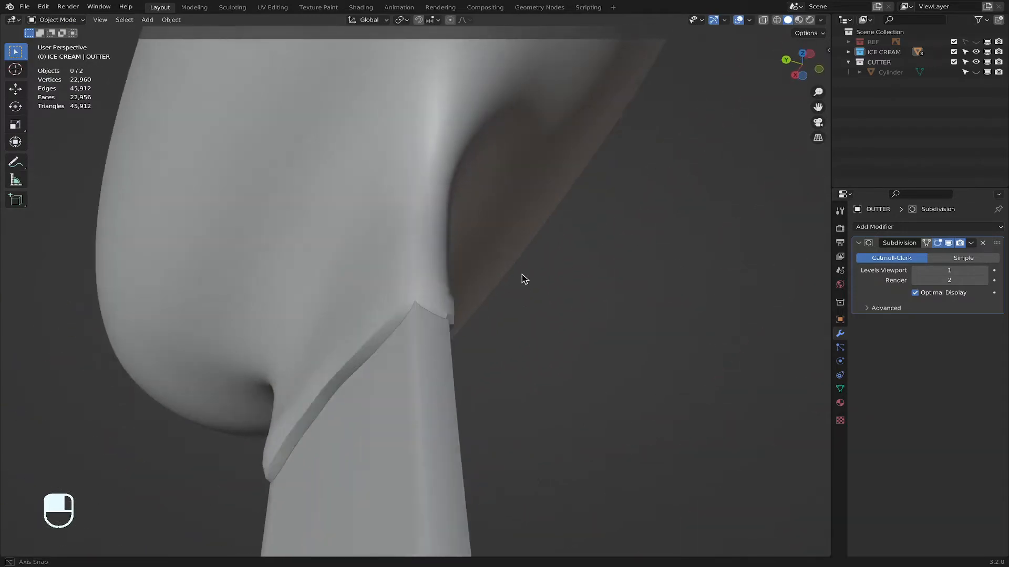
Step: Select the outer coating, return to Sculpt Mode, and grab the rim's corner where the stick pokes through, moving it outward
{"action": "left_click", "coordinate": [426, 261]}
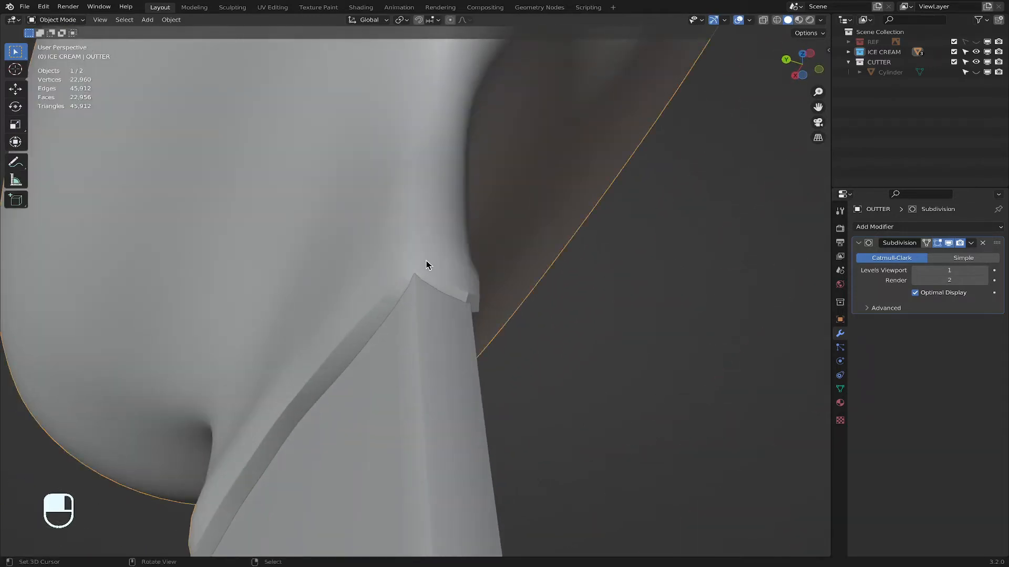
{"action": "left_click", "coordinate": [54, 21]}
{"action": "left_click", "coordinate": [61, 50]}
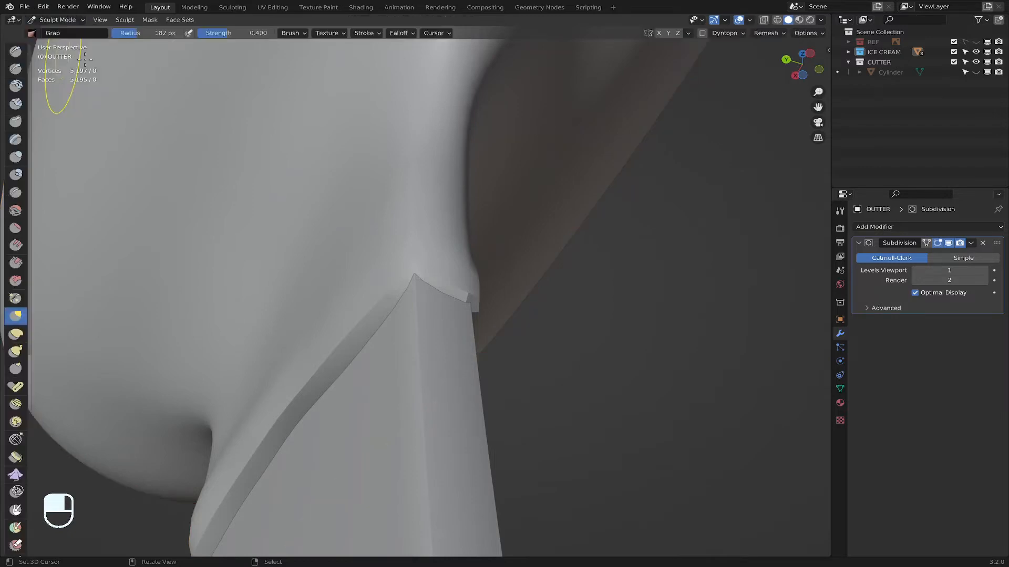
{"action": "left_click_drag", "start_coordinate": [416, 278], "coordinate": [440, 272]}
Step: Try to nudge the rim's side corner upward with the Grab brush and undo the stroke
{"action": "mouse_move", "coordinate": [446, 282]}
{"action": "middle_mouse_down"}
{"action": "mouse_move", "coordinate": [634, 356]}
{"action": "mouse_move", "coordinate": [599, 331]}
{"action": "mouse_move", "coordinate": [619, 366]}
{"action": "middle_mouse_up"}
{"action": "scroll", "coordinate": [600, 333], "scroll_direction": "down", "scroll_amount": 4}
{"action": "left_click_drag", "start_coordinate": [509, 402], "coordinate": [508, 393]}
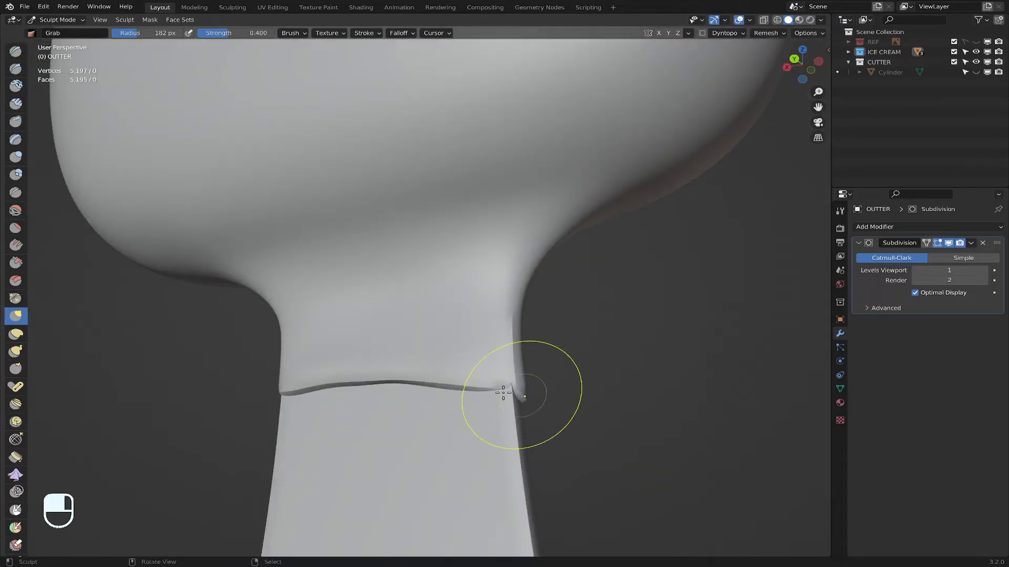
{"action": "middle_click_drag", "start_coordinate": [504, 392], "coordinate": [423, 385]}
{"action": "key", "text": "super+z"}
Step: Adjust the rim's corners around the stick's narrow side with short Grab brush strokes
{"action": "left_click_drag", "start_coordinate": [371, 389], "coordinate": [354, 400]}
{"action": "left_click_drag", "start_coordinate": [343, 402], "coordinate": [368, 405]}
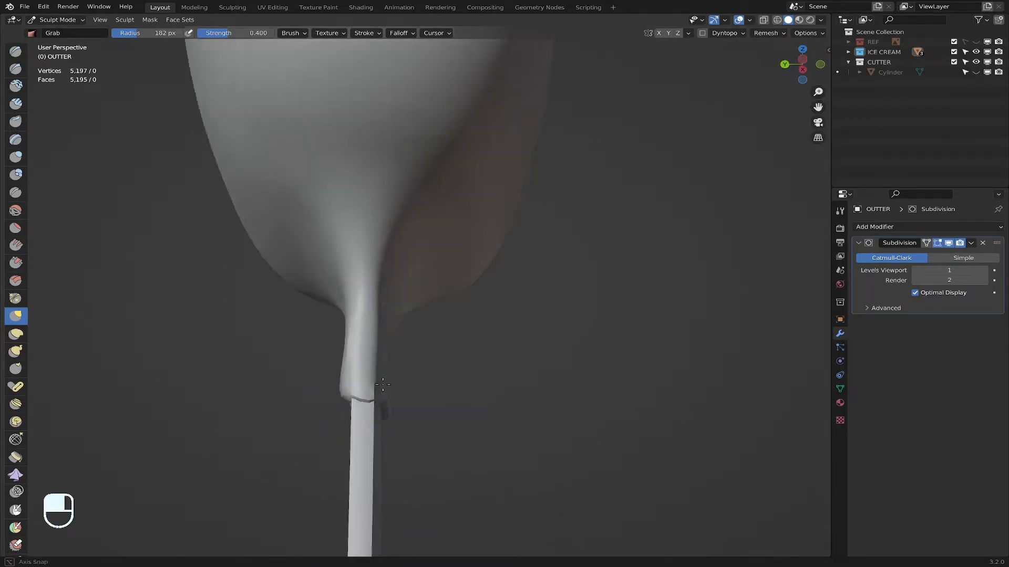
{"action": "scroll", "coordinate": [370, 402], "scroll_direction": "up", "scroll_amount": 7}
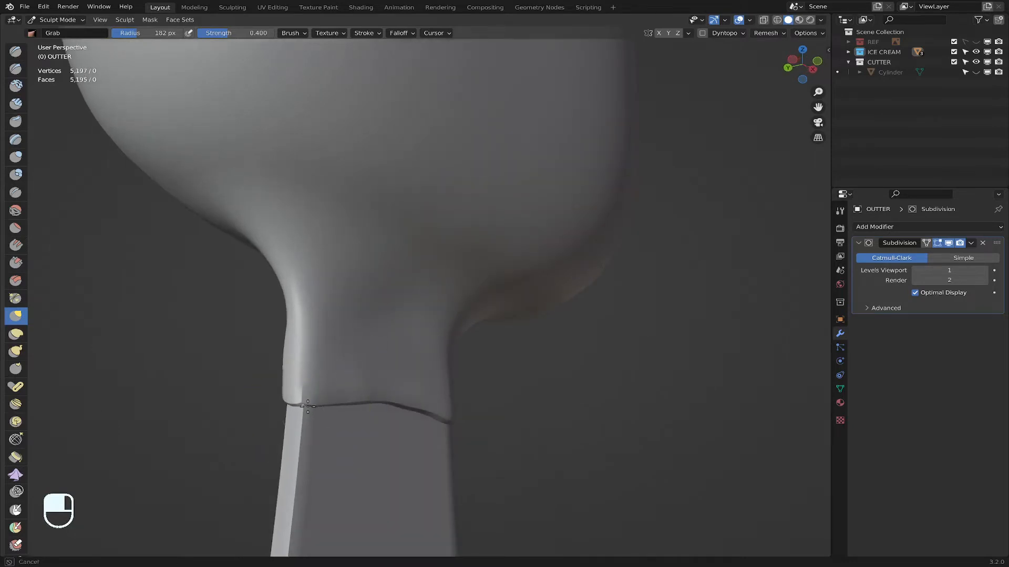
{"action": "left_click_drag", "start_coordinate": [308, 406], "coordinate": [310, 405]}
Step: Try to smooth the notched rim corner with the Smooth brush at 66 px radius and undo it
{"action": "left_click", "coordinate": [16, 211]}
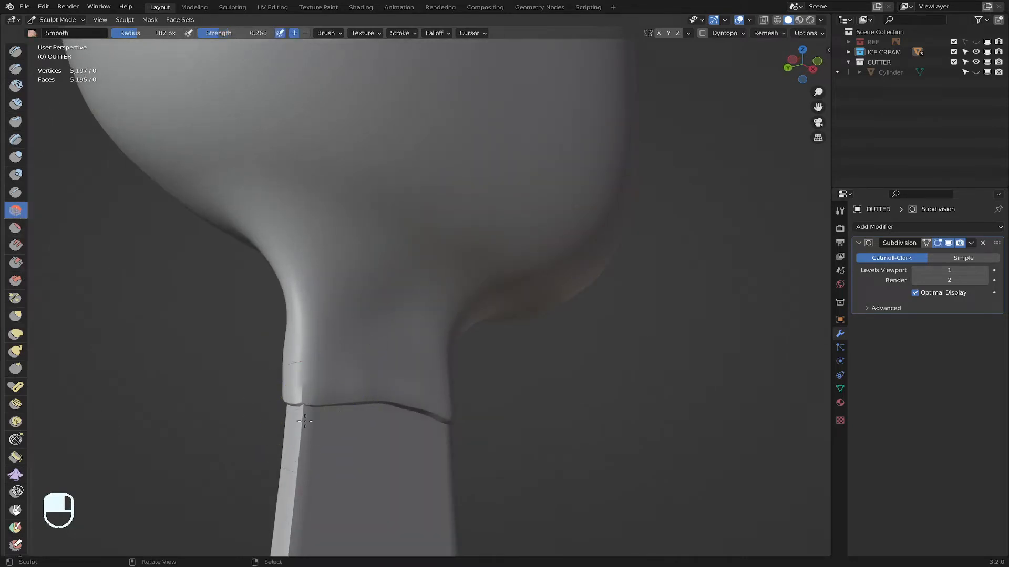
{"action": "key", "text": "f"}
{"action": "left_click", "coordinate": [269, 432]}
{"action": "scroll", "coordinate": [269, 432], "scroll_direction": "up", "scroll_amount": 2}
{"action": "middle_click_drag", "start_coordinate": [311, 412], "coordinate": [396, 304], "text": "shift"}
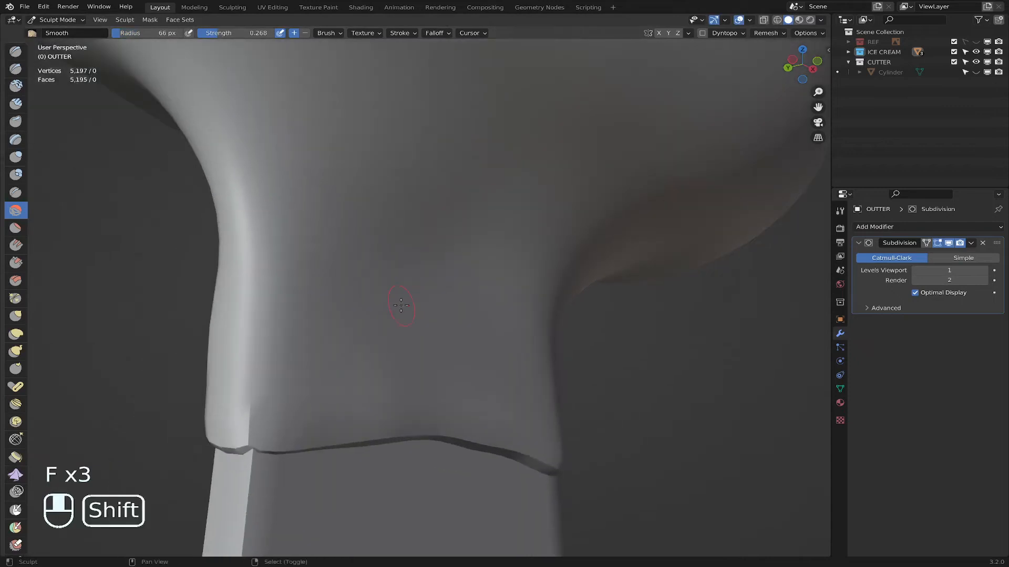
{"action": "mouse_move", "coordinate": [225, 446]}
{"action": "left_mouse_down"}
{"action": "mouse_move", "coordinate": [243, 446]}
{"action": "mouse_move", "coordinate": [246, 432]}
{"action": "mouse_move", "coordinate": [236, 432]}
{"action": "left_mouse_up"}
{"action": "key", "text": "super+z"}
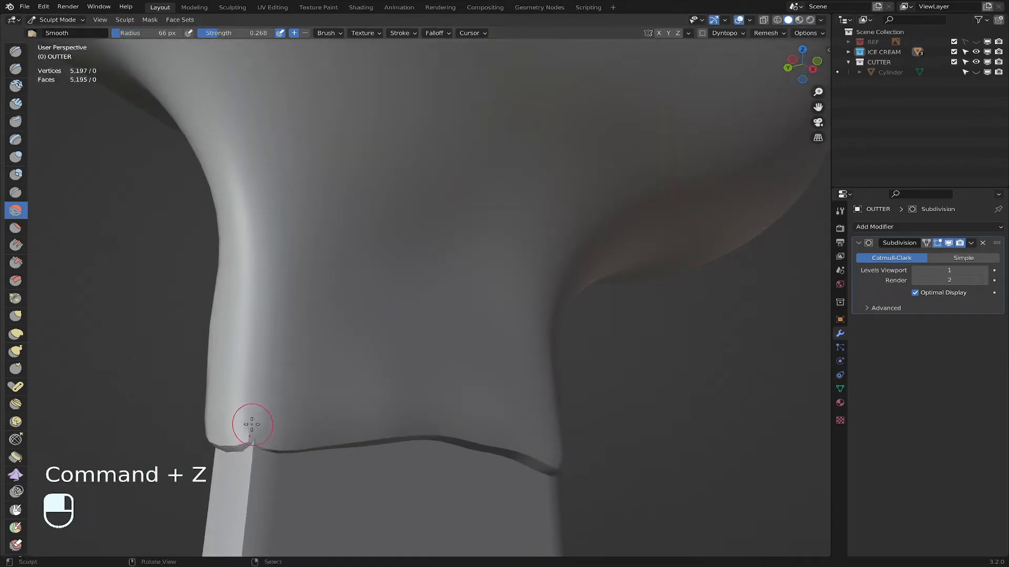
{"action": "key", "text": "super+z"}
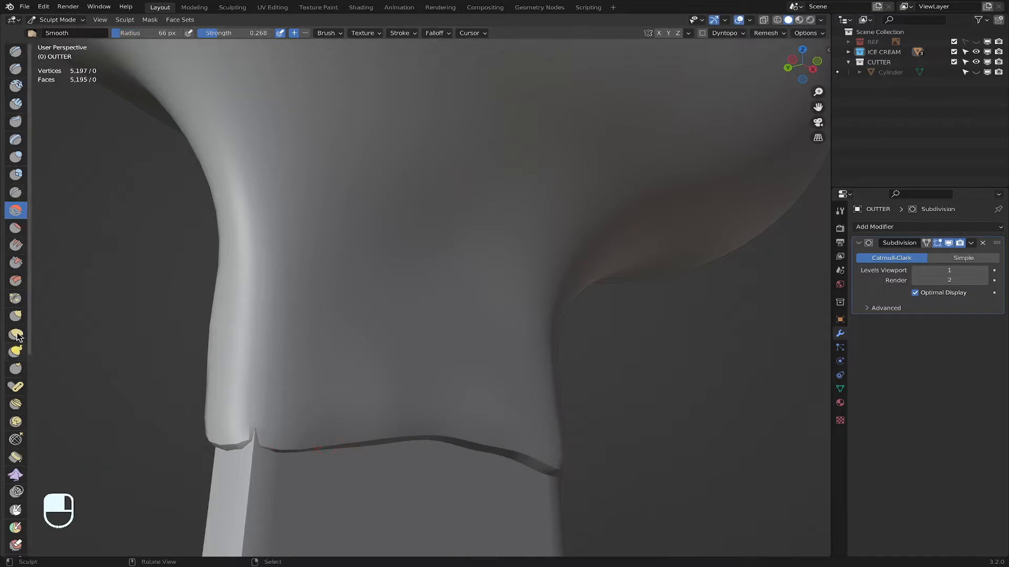
Step: Set the Grab brush radius to 112 px and pull the notched rim corner down along the stick's narrow side
{"action": "left_click", "coordinate": [16, 316]}
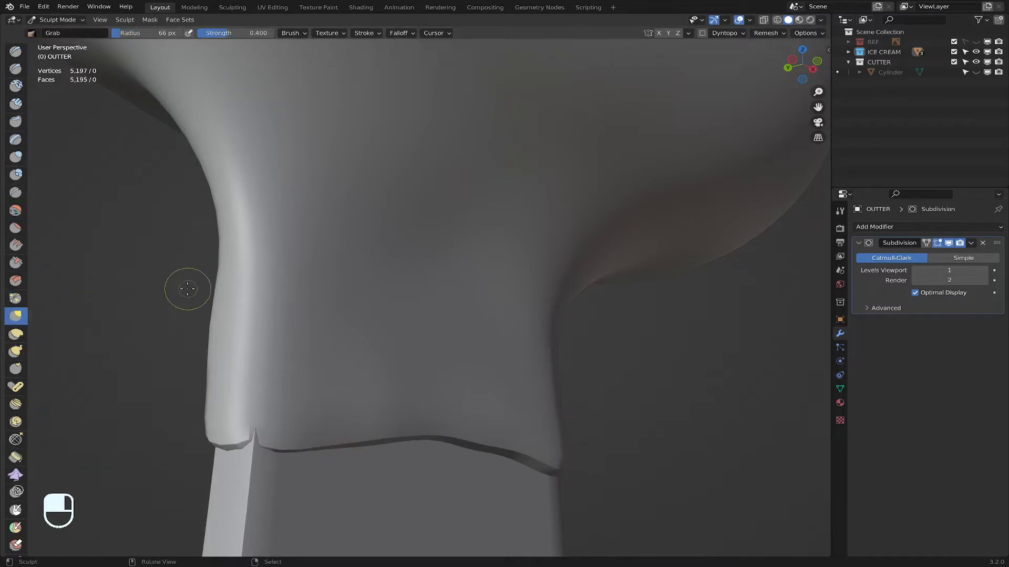
{"action": "key", "text": "g"}
{"action": "key", "text": "g"}
{"action": "key", "text": "g"}
{"action": "key", "text": "g"}
{"action": "key", "text": "f"}
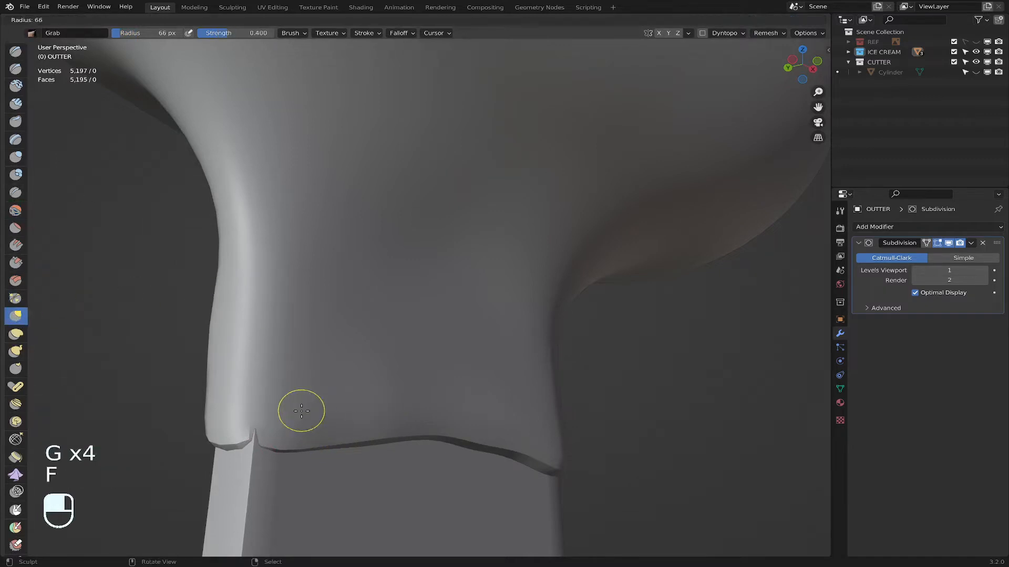
{"action": "key", "text": "f"}
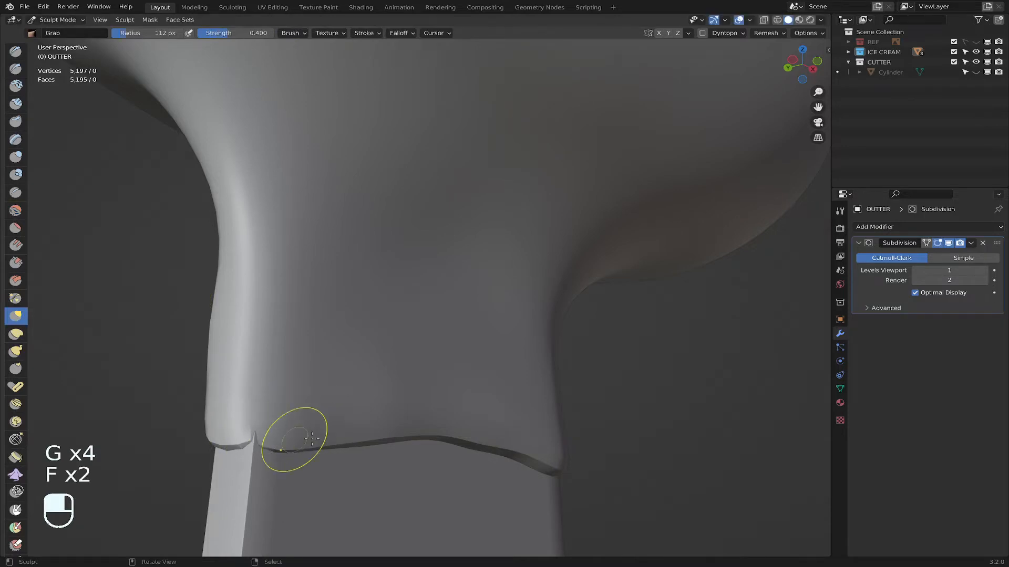
{"action": "mouse_move", "coordinate": [293, 439]}
{"action": "middle_mouse_down"}
{"action": "mouse_move", "coordinate": [344, 455]}
{"action": "mouse_move", "coordinate": [381, 420]}
{"action": "middle_mouse_up"}
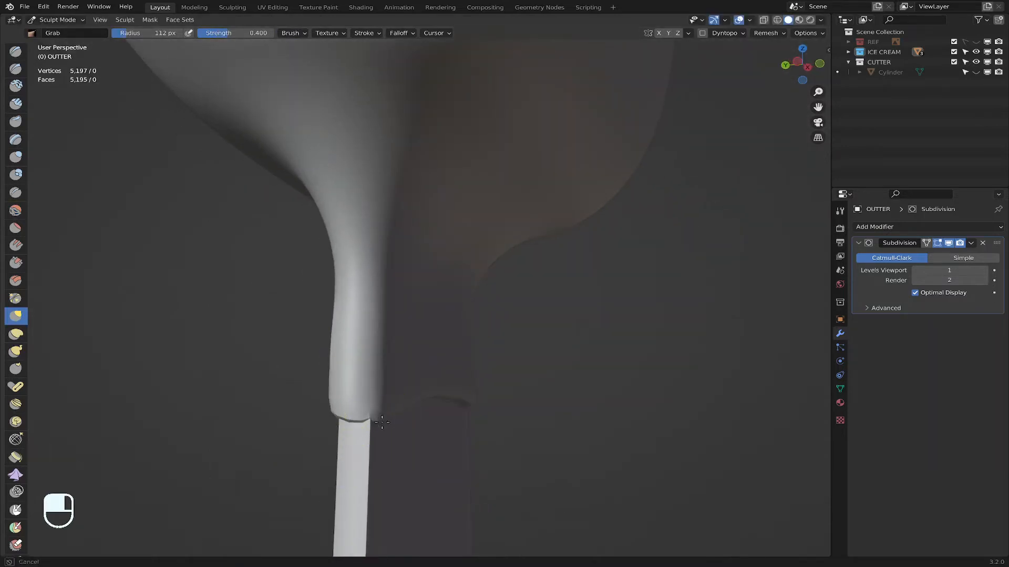
{"action": "left_click_drag", "start_coordinate": [382, 422], "coordinate": [367, 448]}
Step: Enlarge the Grab brush to 172 px and draw the notched side corner of the rim down over the stick's narrow edge
{"action": "left_click", "coordinate": [16, 210]}
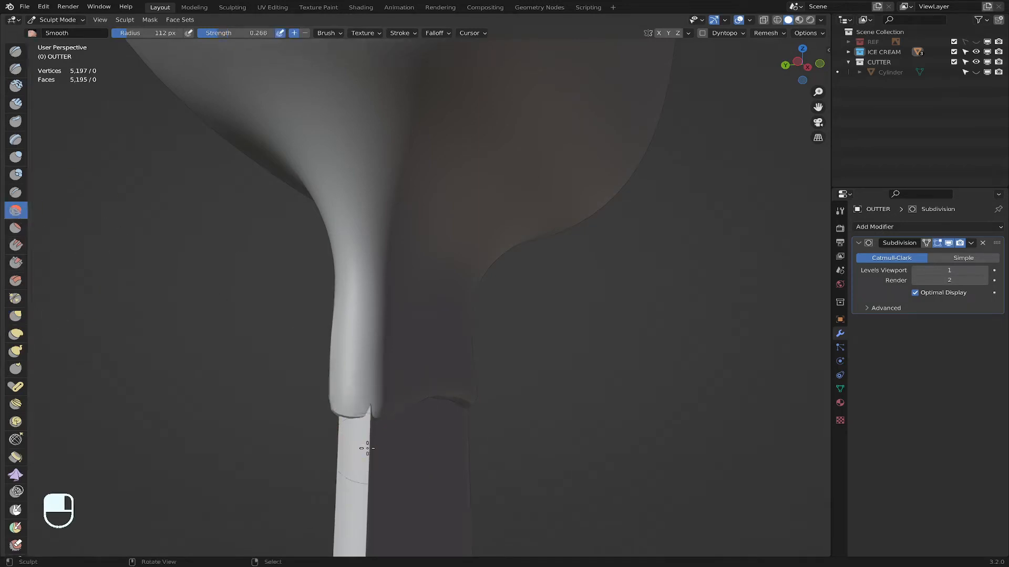
{"action": "left_click", "coordinate": [16, 316]}
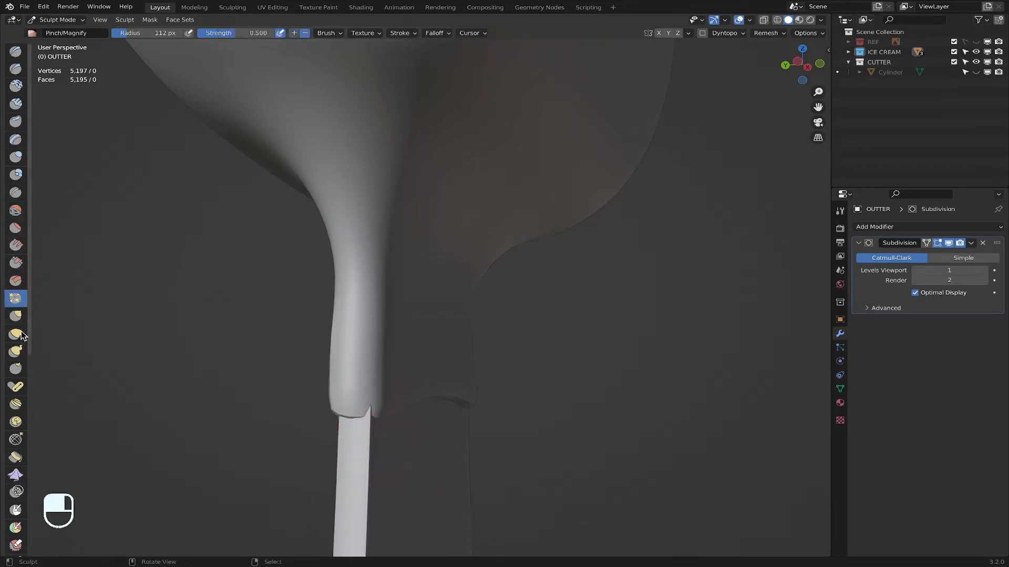
{"action": "key", "text": "f"}
{"action": "key", "text": "f"}
{"action": "left_click_drag", "start_coordinate": [362, 415], "coordinate": [372, 427]}
{"action": "key", "text": "super+z"}
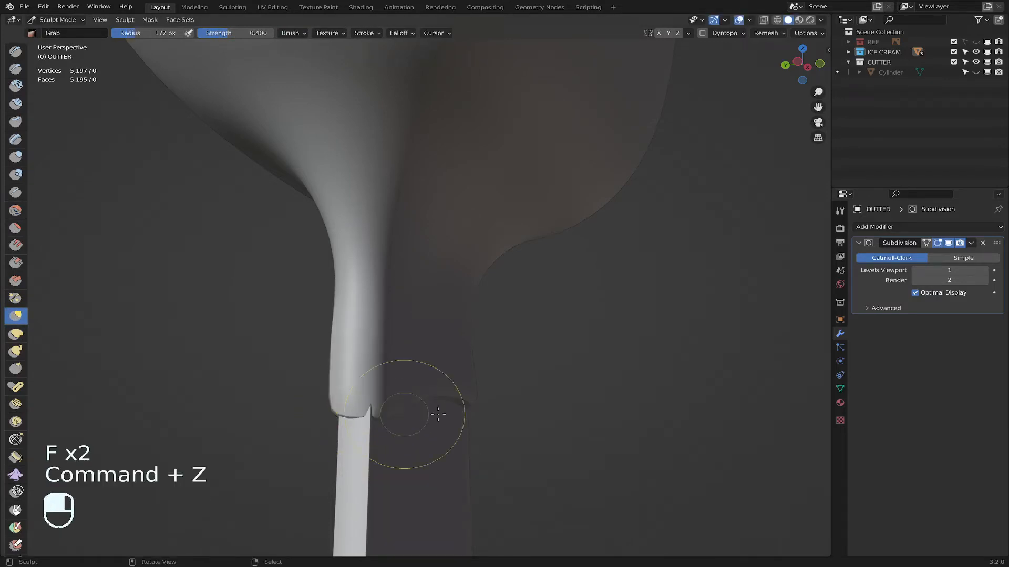
{"action": "middle_click_drag", "start_coordinate": [417, 433], "coordinate": [263, 427]}
{"action": "left_click_drag", "start_coordinate": [263, 428], "coordinate": [258, 436]}
{"action": "middle_click_drag", "start_coordinate": [281, 439], "coordinate": [383, 461]}
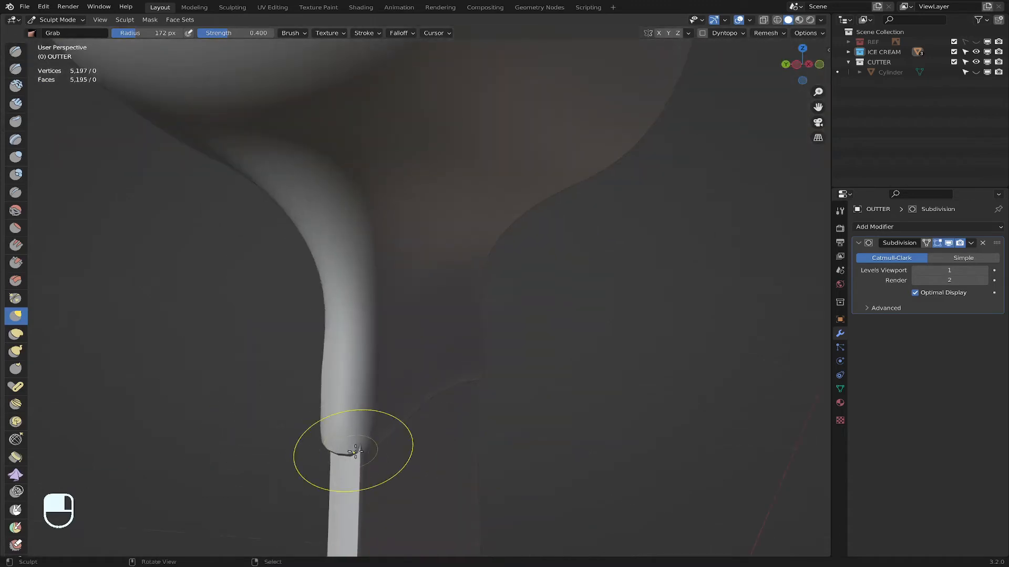
{"action": "left_click_drag", "start_coordinate": [355, 451], "coordinate": [358, 453]}
Step: Smooth the neck's vertical side edge above the reshaped rim corner with the Smooth brush
{"action": "scroll", "coordinate": [526, 460], "scroll_direction": "up", "scroll_amount": 8}
{"action": "middle_click_drag", "start_coordinate": [612, 457], "coordinate": [610, 449]}
{"action": "scroll", "coordinate": [500, 423], "scroll_direction": "down", "scroll_amount": 5}
{"action": "scroll", "coordinate": [500, 423], "scroll_direction": "up", "scroll_amount": 6}
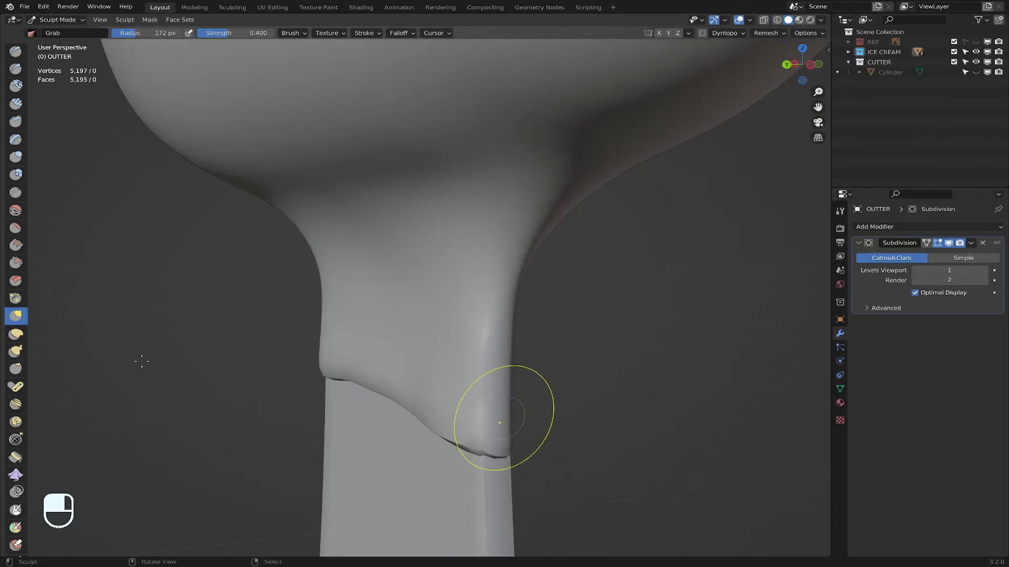
{"action": "left_click", "coordinate": [16, 210]}
{"action": "left_click_drag", "start_coordinate": [468, 333], "coordinate": [468, 408]}
Step: Reduce the Smooth brush radius to 88 px and soften the crease running up from the notched rim corner
{"action": "mouse_move", "coordinate": [601, 489]}
{"action": "middle_mouse_down"}
{"action": "mouse_move", "coordinate": [442, 475]}
{"action": "mouse_move", "coordinate": [504, 457]}
{"action": "middle_mouse_up"}
{"action": "scroll", "coordinate": [266, 428], "scroll_direction": "up", "scroll_amount": 4}
{"action": "middle_click_drag", "start_coordinate": [266, 428], "coordinate": [349, 387], "text": "shift"}
{"action": "key", "text": "f"}
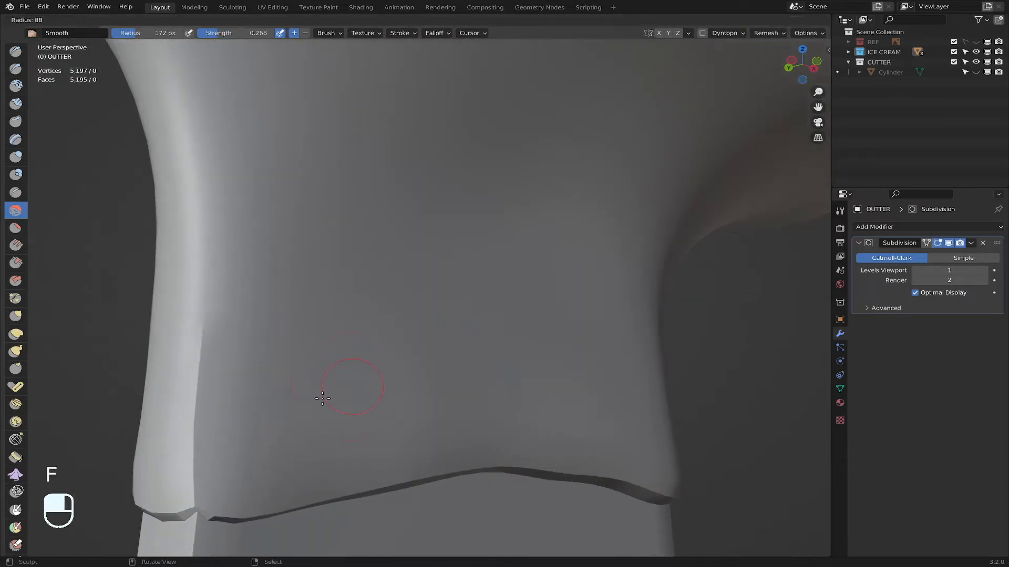
{"action": "key", "text": "f"}
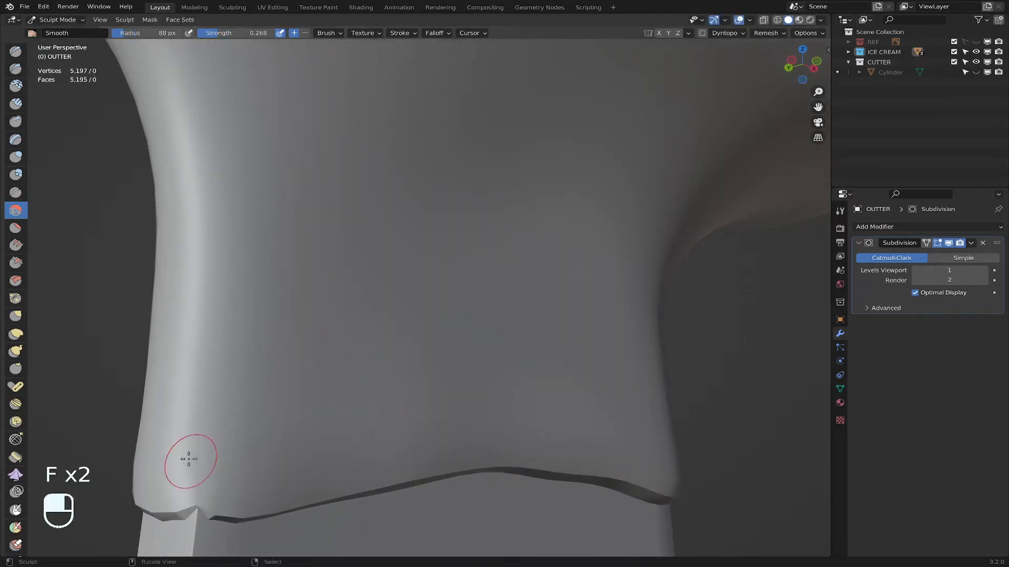
Step: Try a Draw brush stroke with an 88 px radius along the coating's lower rim above the stick's broad face
{"action": "scroll", "coordinate": [339, 420], "scroll_direction": "down", "scroll_amount": 4}
{"action": "mouse_move", "coordinate": [338, 421]}
{"action": "middle_mouse_down"}
{"action": "mouse_move", "coordinate": [522, 408]}
{"action": "mouse_move", "coordinate": [262, 432]}
{"action": "mouse_move", "coordinate": [286, 427]}
{"action": "middle_mouse_up"}
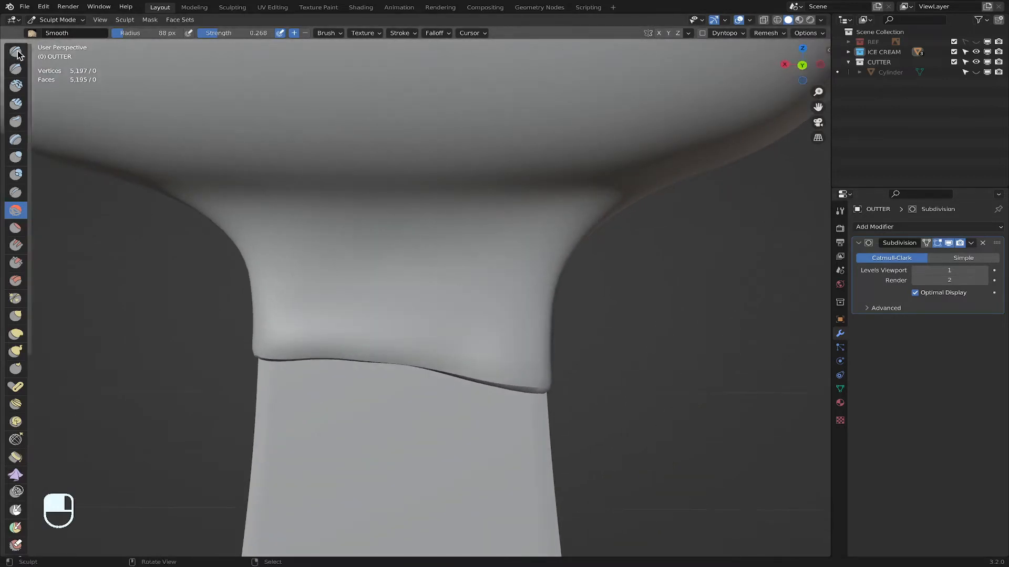
{"action": "key", "text": "x"}
{"action": "left_click_drag", "start_coordinate": [309, 344], "coordinate": [380, 343]}
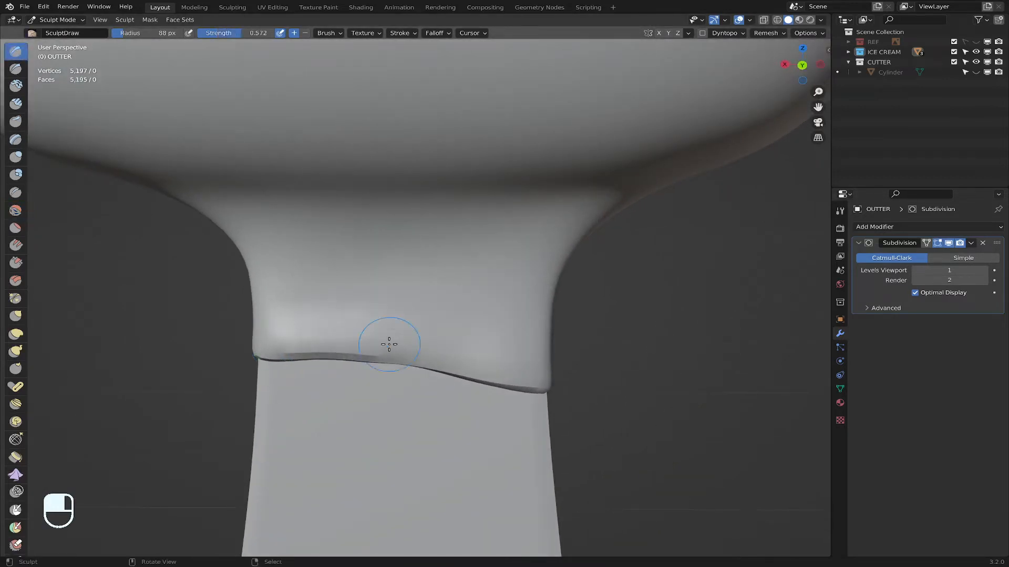
{"action": "key", "text": "super+z"}
Step: Set the Draw brush to a 42 px radius and 0.239 strength and build up the coating's lower rim on both broad faces
{"action": "scroll", "coordinate": [389, 345], "scroll_direction": "up", "scroll_amount": 1}
{"action": "key", "text": "f"}
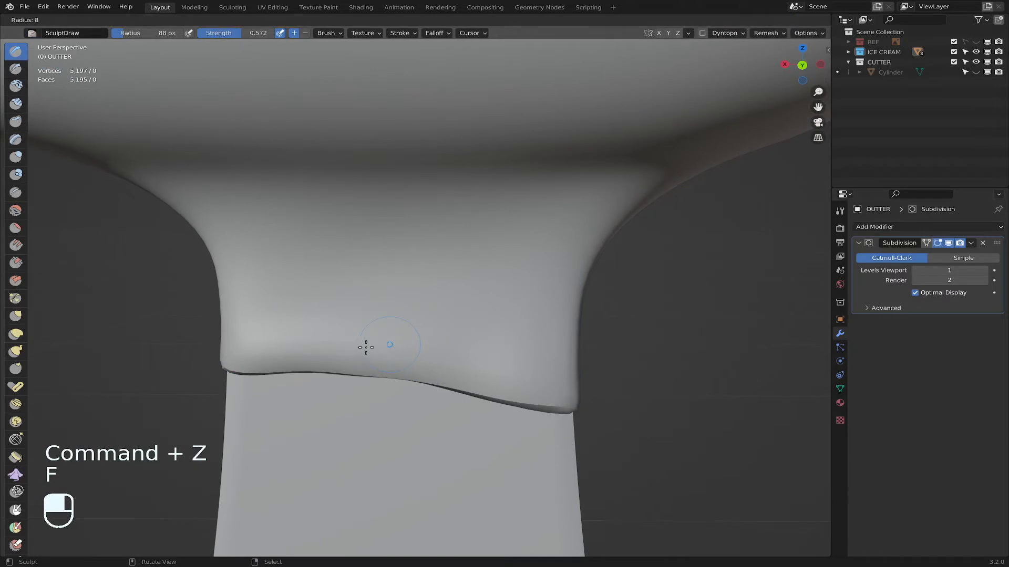
{"action": "key", "text": "f"}
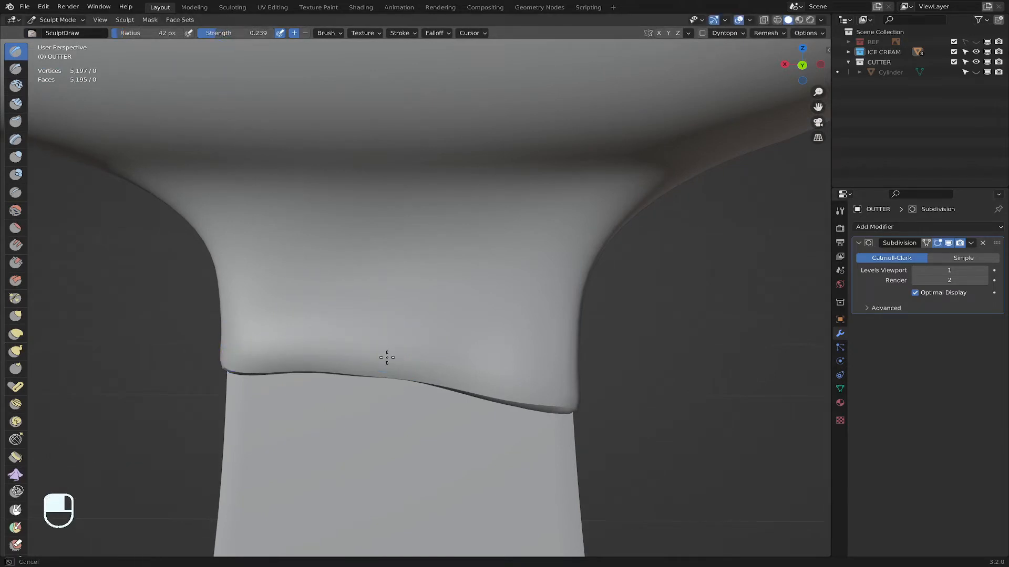
{"action": "mouse_move", "coordinate": [525, 392]}
{"action": "middle_mouse_down"}
{"action": "mouse_move", "coordinate": [628, 320]}
{"action": "mouse_move", "coordinate": [373, 309]}
{"action": "mouse_move", "coordinate": [529, 348]}
{"action": "middle_mouse_up"}
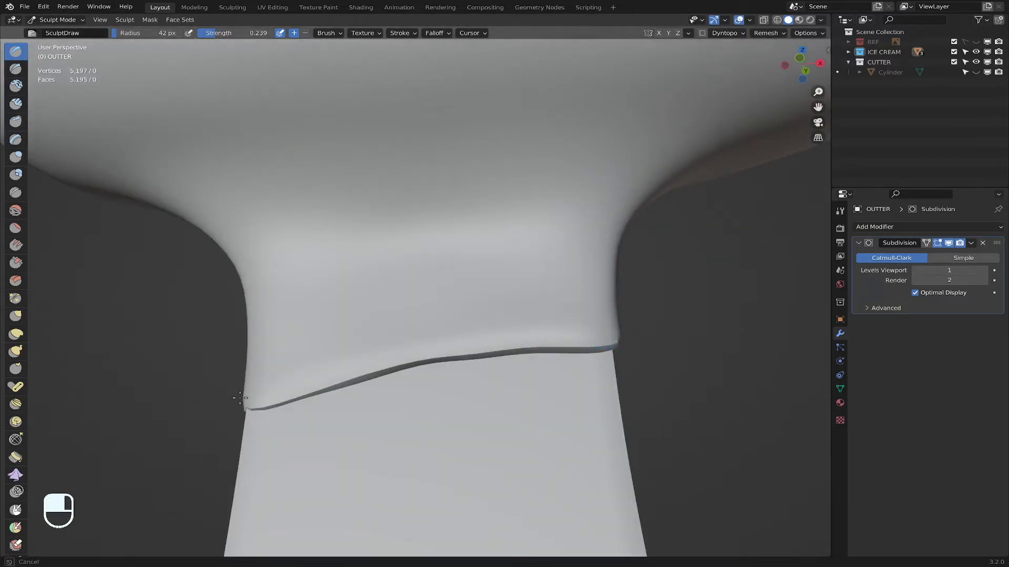
Step: Return to Object Mode, deselect the coating and frame the whole ice cream bar in the front orthographic view
{"action": "left_click", "coordinate": [58, 19]}
{"action": "left_click", "coordinate": [62, 33]}
{"action": "scroll", "coordinate": [463, 349], "scroll_direction": "down", "scroll_amount": 5}
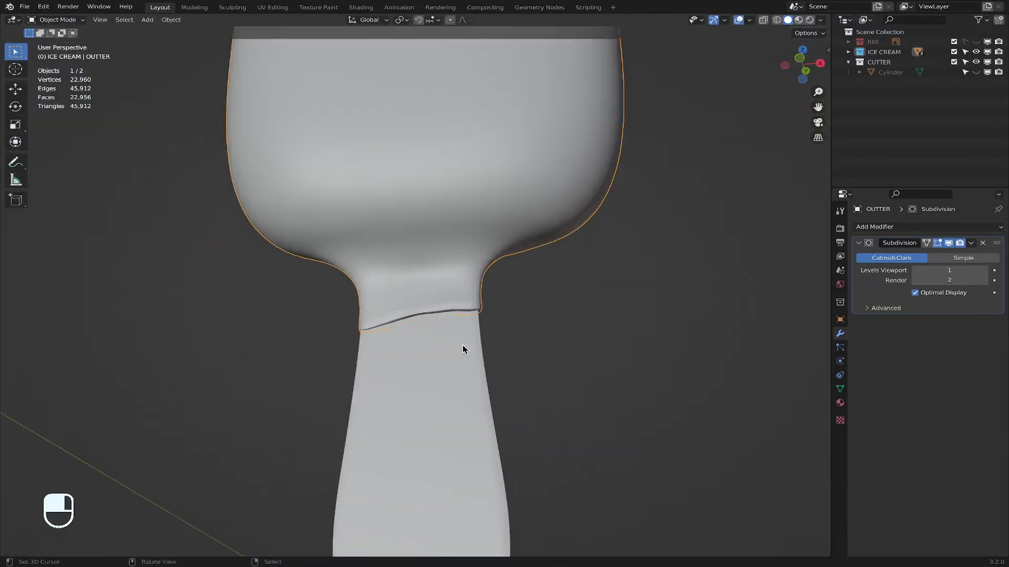
{"action": "scroll", "coordinate": [462, 349], "scroll_direction": "down", "scroll_amount": 4}
{"action": "middle_click_drag", "start_coordinate": [470, 338], "coordinate": [484, 363]}
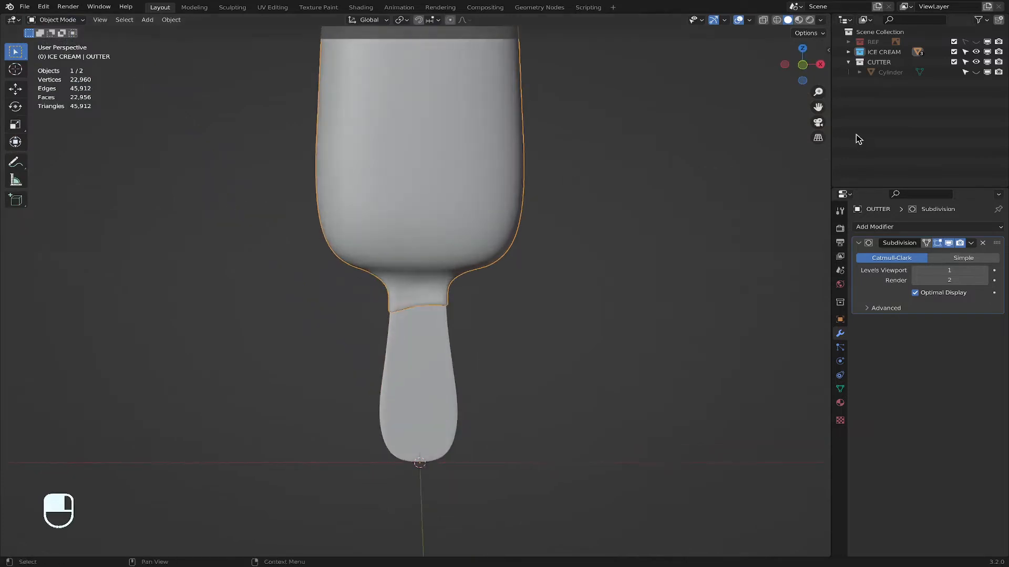
{"action": "left_click", "coordinate": [802, 65]}
{"action": "left_click", "coordinate": [707, 183]}
{"action": "scroll", "coordinate": [691, 198], "scroll_direction": "down", "scroll_amount": 4}
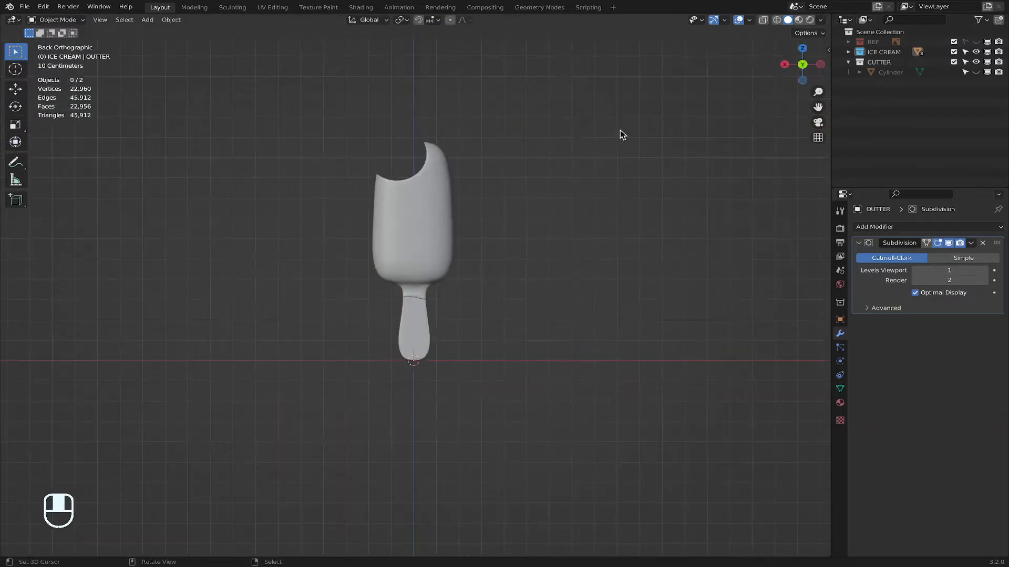
{"action": "middle_click_drag", "start_coordinate": [620, 131], "coordinate": [760, 142]}
{"action": "left_click", "coordinate": [785, 66]}
{"action": "scroll", "coordinate": [374, 127], "scroll_direction": "up", "scroll_amount": 5}
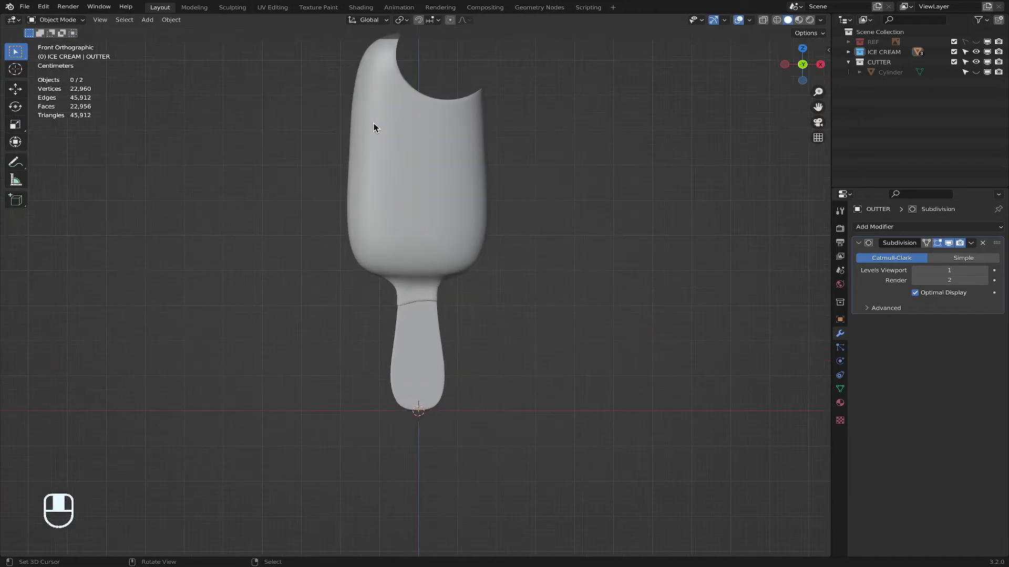
{"action": "middle_click_drag", "start_coordinate": [551, 140], "coordinate": [504, 263], "text": "shift"}
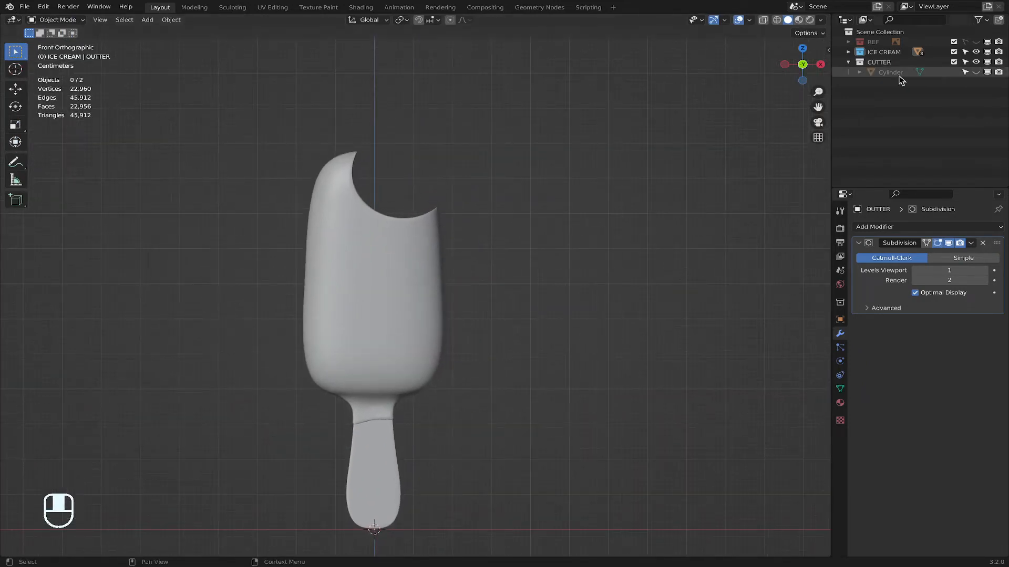
Step: Expand the ICE CREAM collection, unhide the INNER object and select it, keeping the front orthographic view
{"action": "left_click", "coordinate": [849, 52]}
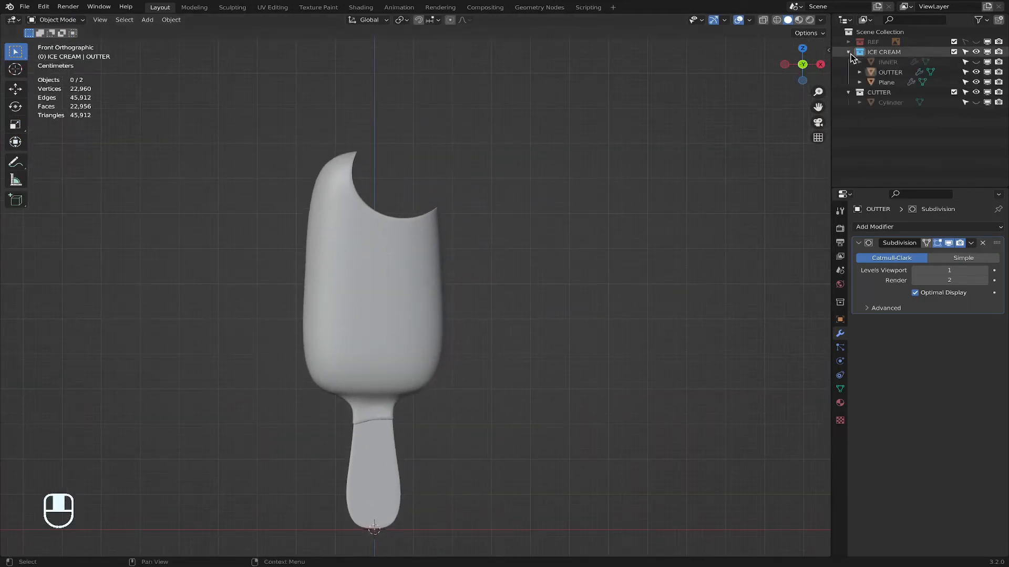
{"action": "left_click", "coordinate": [975, 62]}
{"action": "left_click", "coordinate": [902, 63]}
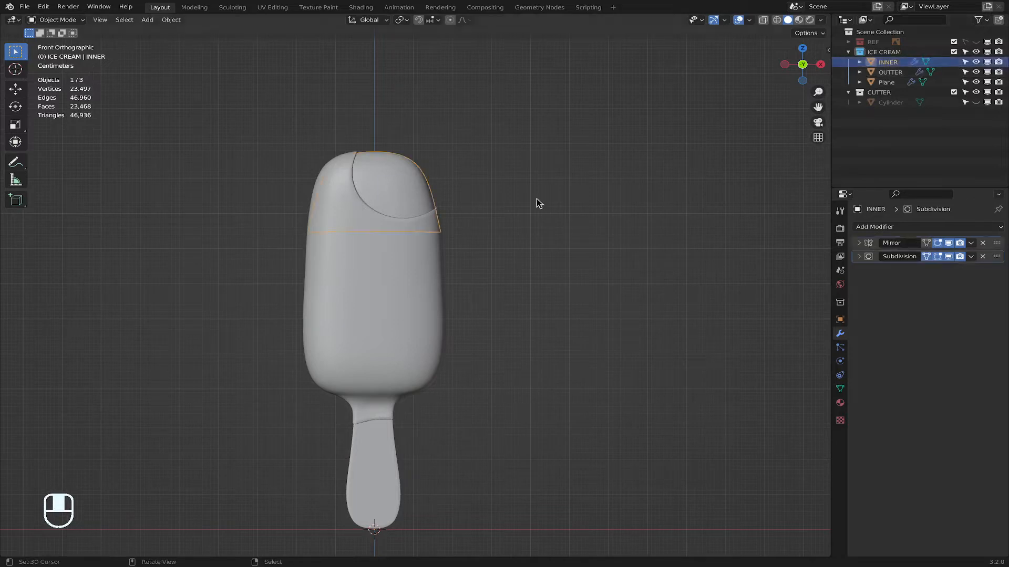
{"action": "scroll", "coordinate": [389, 204], "scroll_direction": "up", "scroll_amount": 4}
{"action": "middle_click_drag", "start_coordinate": [389, 203], "coordinate": [475, 236]}
{"action": "left_click", "coordinate": [804, 73]}
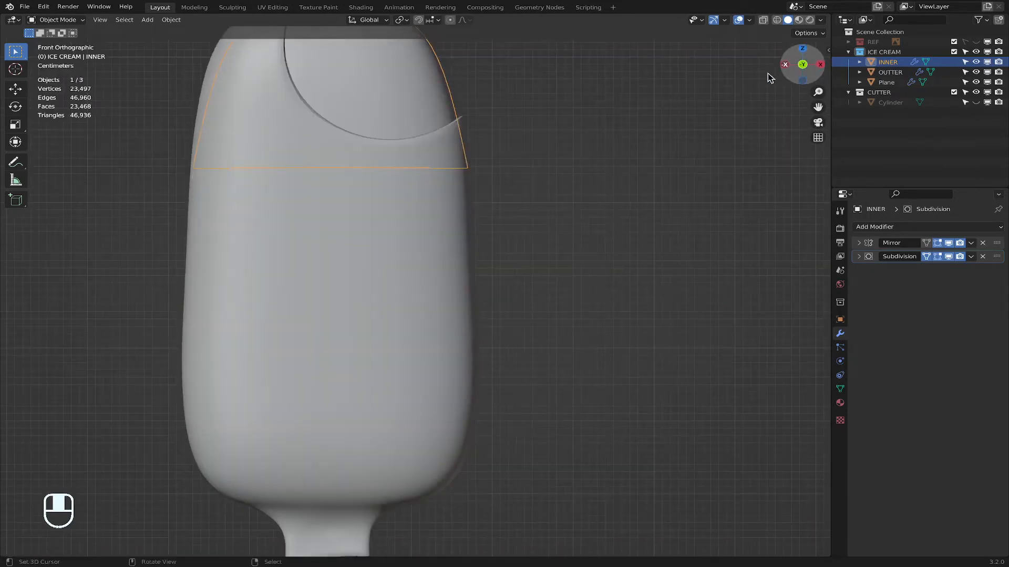
{"action": "scroll", "coordinate": [480, 247], "scroll_direction": "down", "scroll_amount": 1}
{"action": "middle_click_drag", "start_coordinate": [476, 248], "coordinate": [465, 309], "text": "shift"}
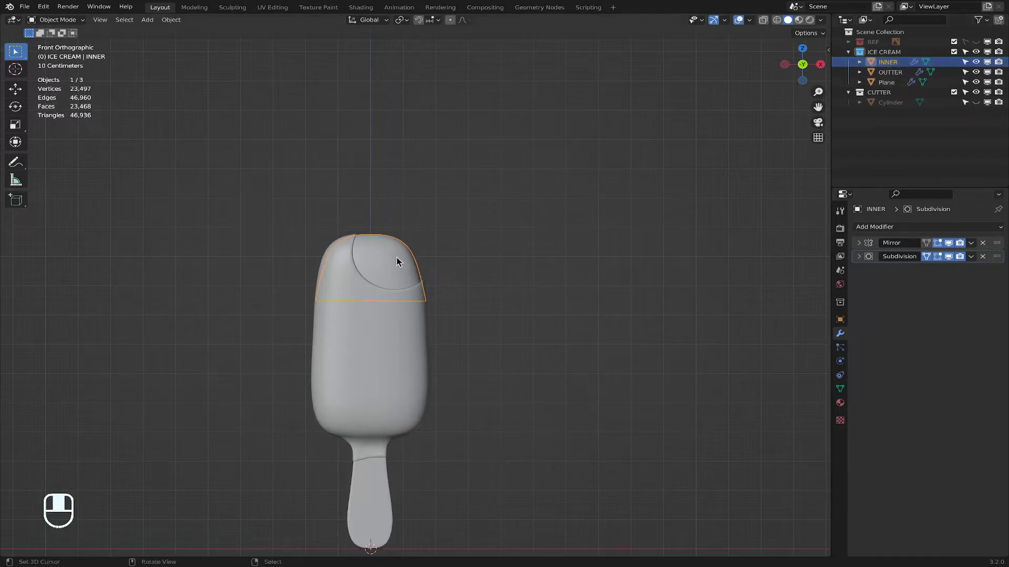
Step: Duplicate INNER in place, hide the copy and reselect the original INNER object
{"action": "key", "text": "shift+d"}
{"action": "right_click", "coordinate": [529, 242]}
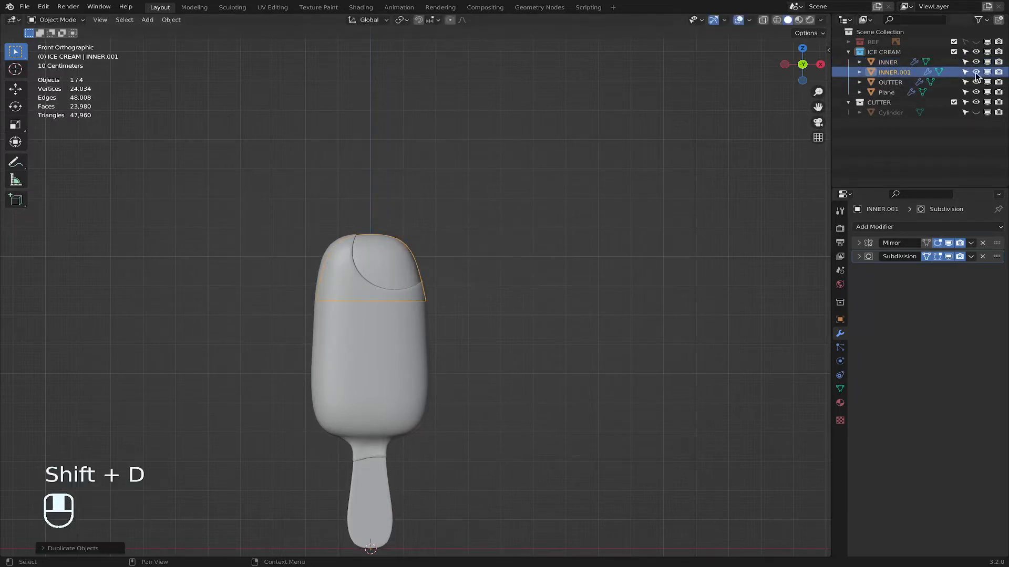
{"action": "left_click", "coordinate": [896, 62]}
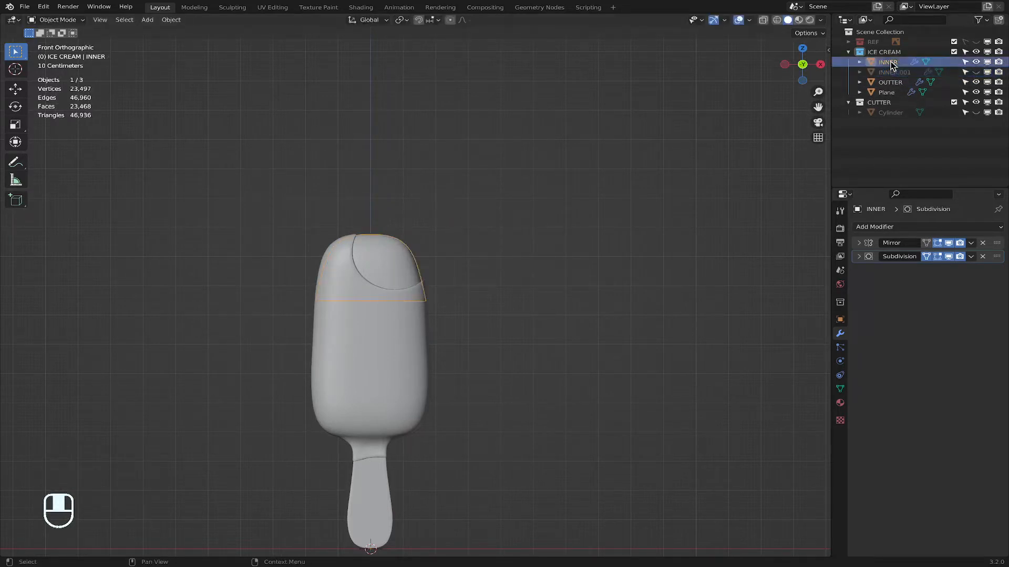
Step: Unhide the Cylinder cutter and add a Boolean Difference modifier to INNER with Cylinder as its object
{"action": "left_click", "coordinate": [975, 112]}
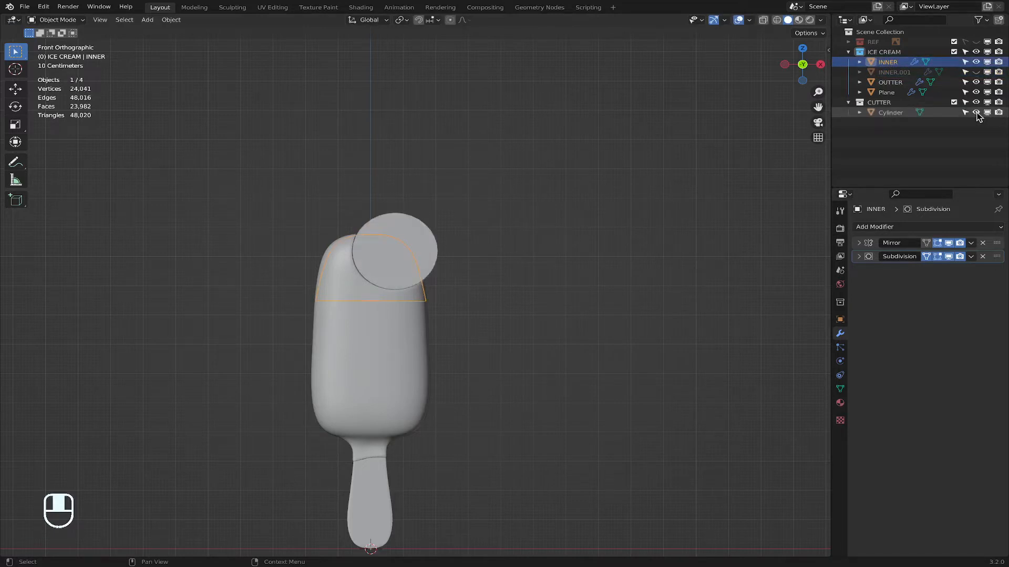
{"action": "left_click", "coordinate": [883, 227]}
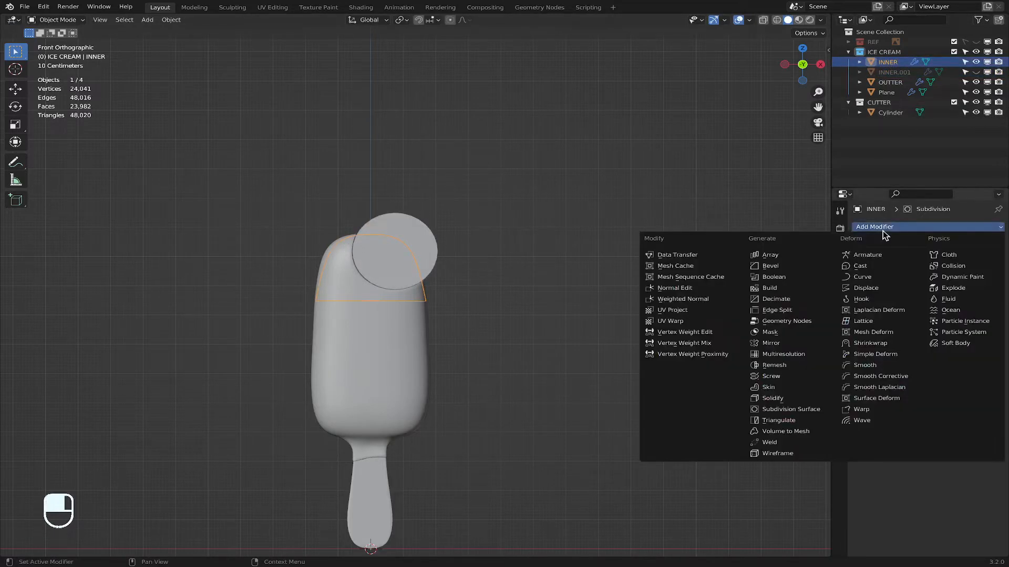
{"action": "left_click", "coordinate": [798, 278]}
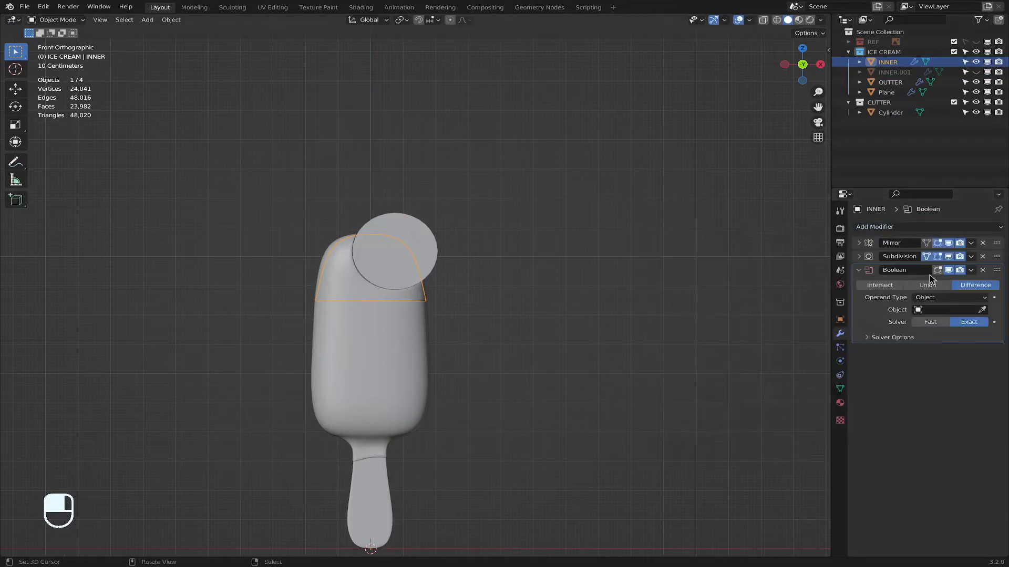
{"action": "left_click", "coordinate": [983, 310]}
{"action": "left_click", "coordinate": [429, 250]}
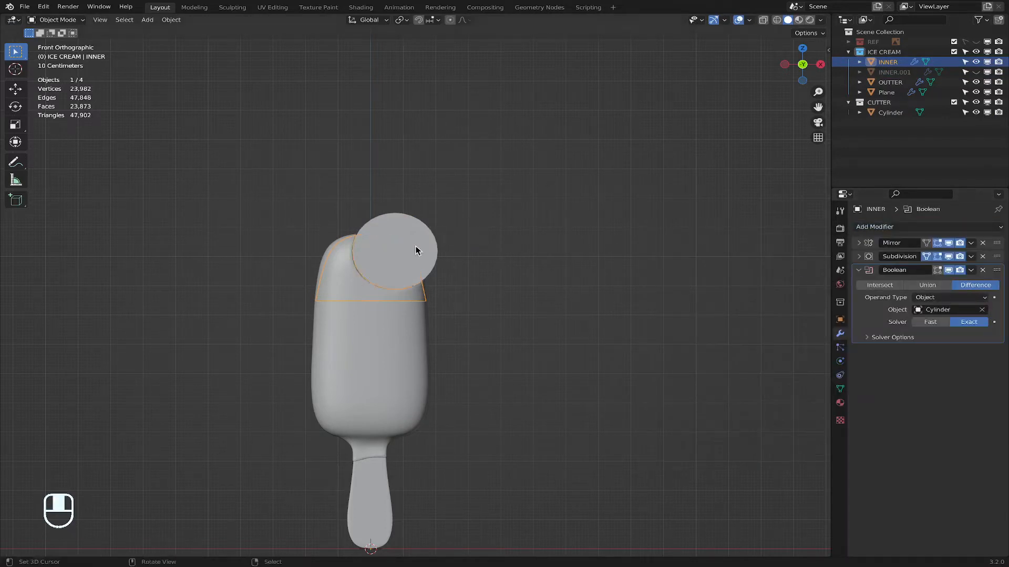
Step: Hide the Cylinder cutter, select INNER and view its cut surface inside the bite from an angle
{"action": "left_click", "coordinate": [410, 247]}
{"action": "key", "text": "h"}
{"action": "scroll", "coordinate": [409, 250], "scroll_direction": "up", "scroll_amount": 3}
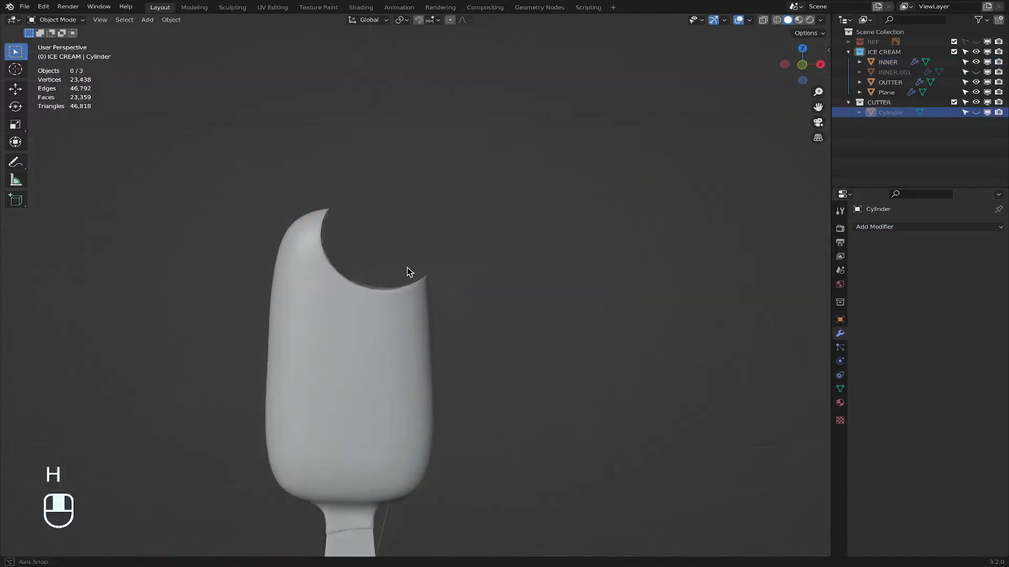
{"action": "middle_click_drag", "start_coordinate": [408, 273], "coordinate": [377, 190]}
{"action": "left_click", "coordinate": [377, 190]}
{"action": "middle_click_drag", "start_coordinate": [401, 230], "coordinate": [468, 204]}
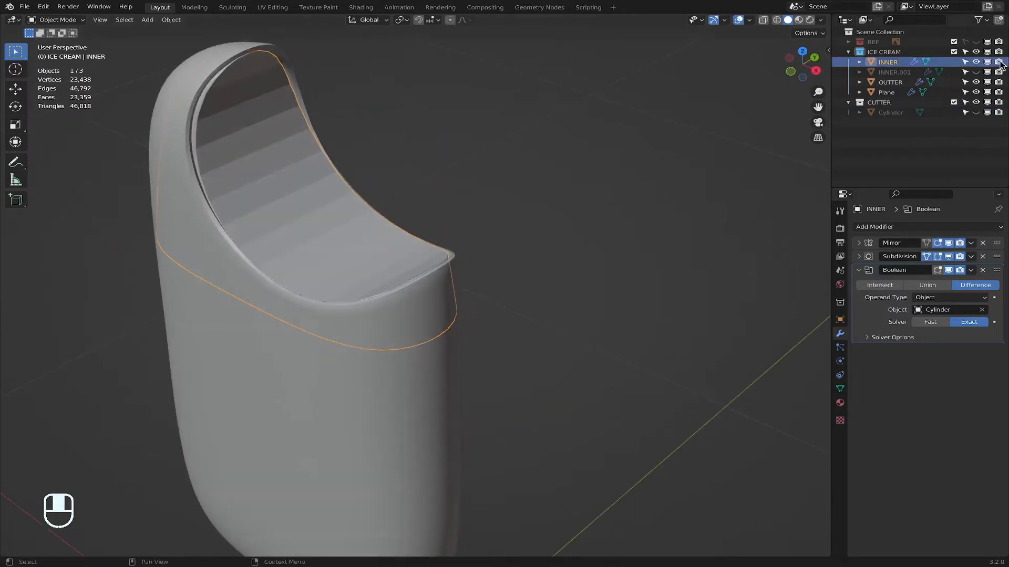
Step: Move the hidden INNER.001 copy into a new collection named BACKUP
{"action": "left_click", "coordinate": [897, 72]}
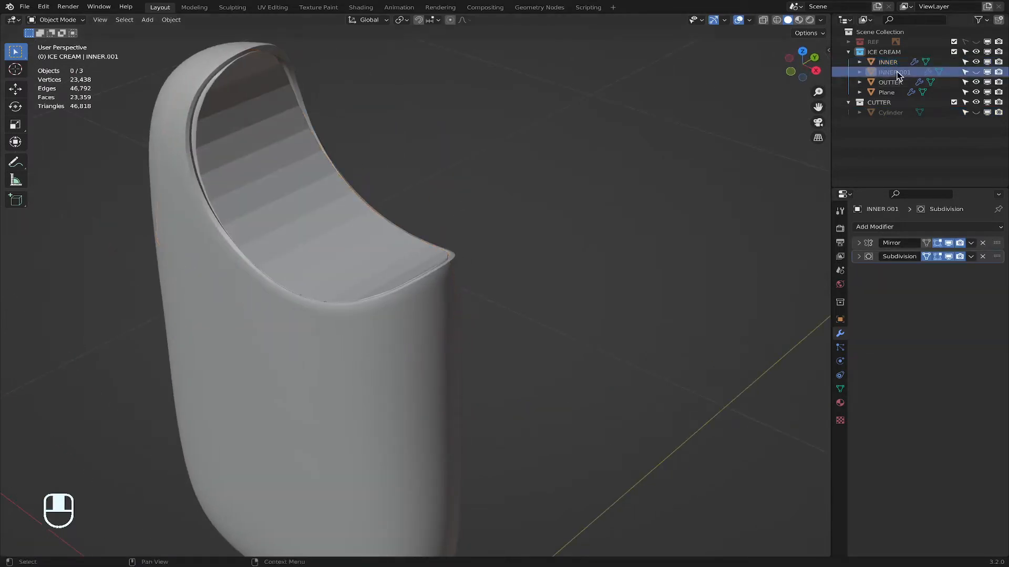
{"action": "right_click", "coordinate": [897, 74]}
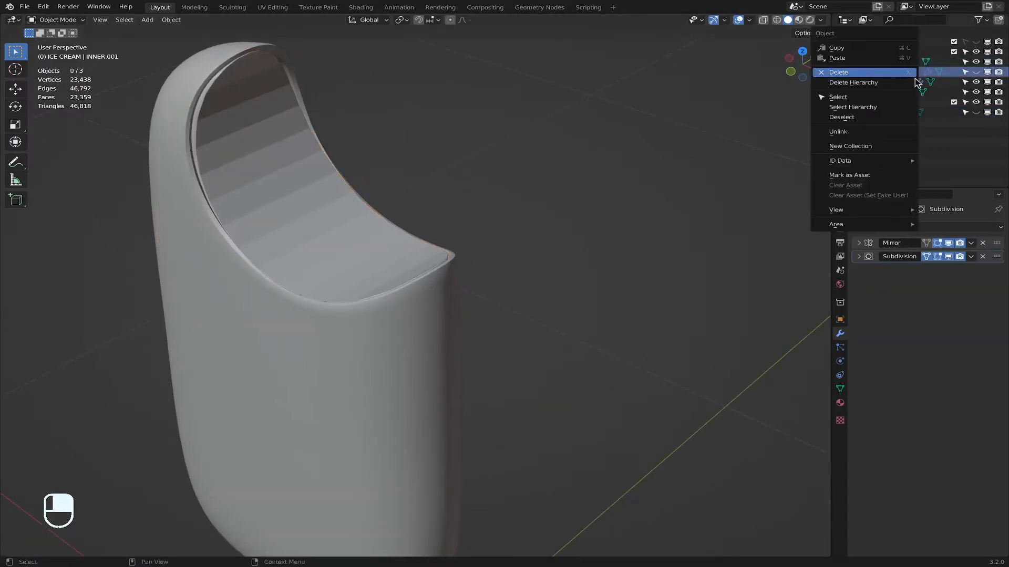
{"action": "key", "text": "m"}
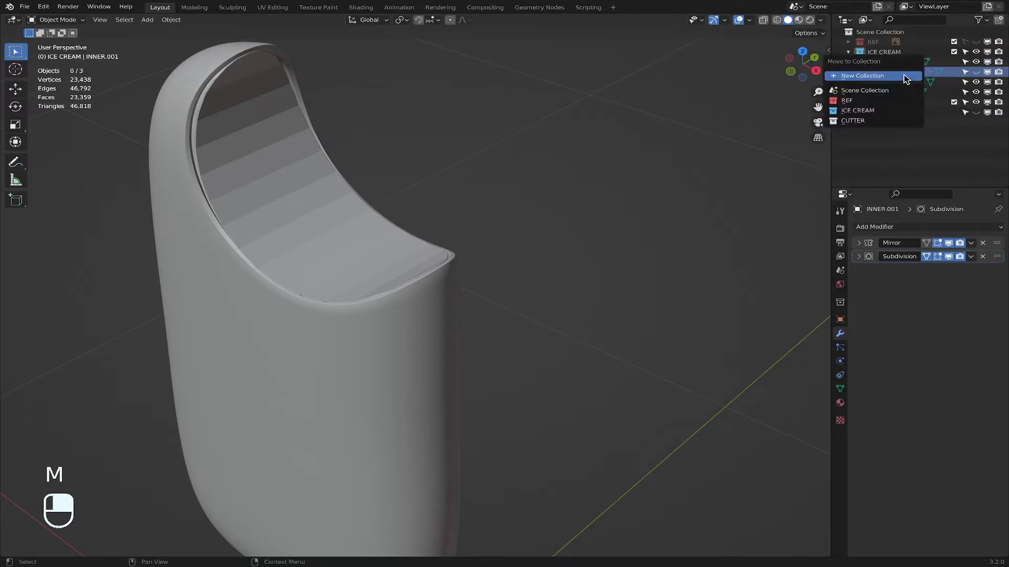
{"action": "left_click", "coordinate": [904, 77]}
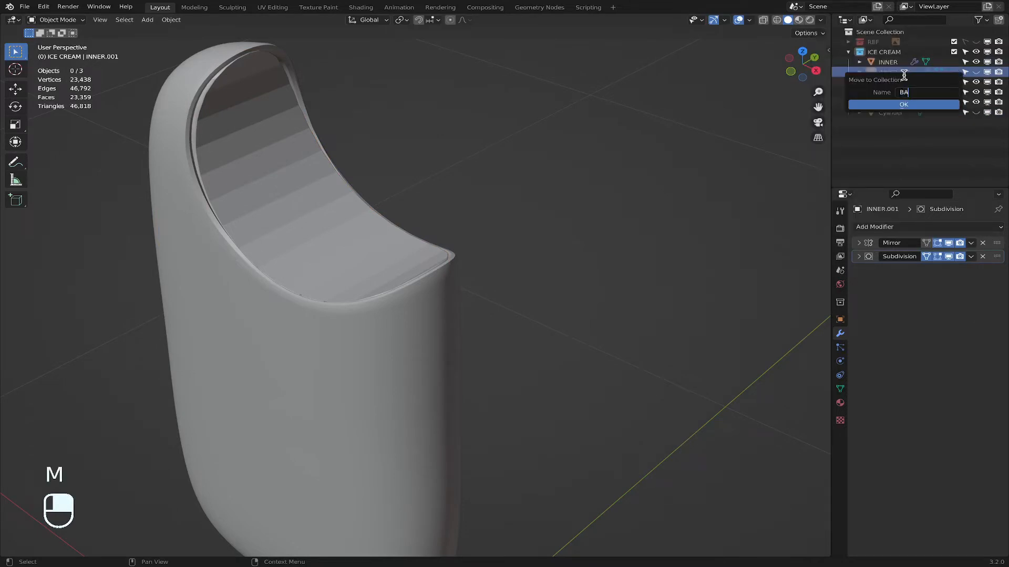
{"action": "left_click", "coordinate": [911, 103]}
{"action": "left_click", "coordinate": [849, 113]}
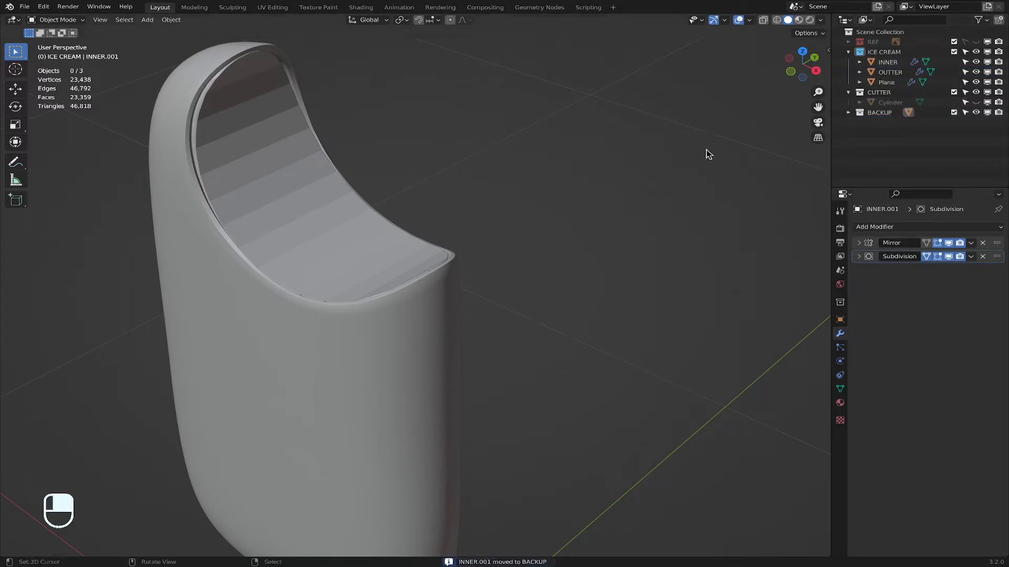
Step: Remesh the INNER object with Quad Remesher using a quad count of 5000
{"action": "left_click", "coordinate": [297, 177]}
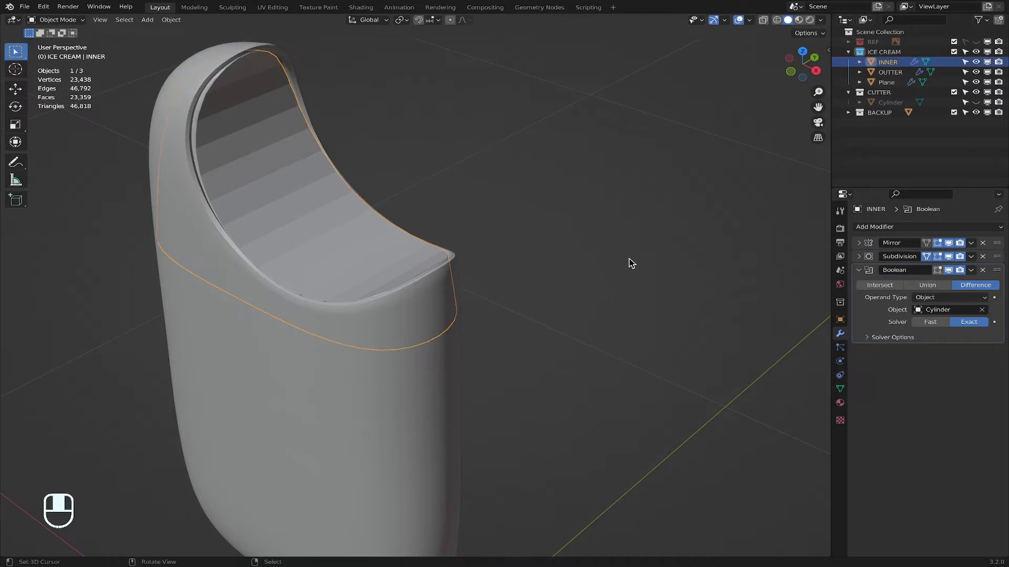
{"action": "key", "text": "n"}
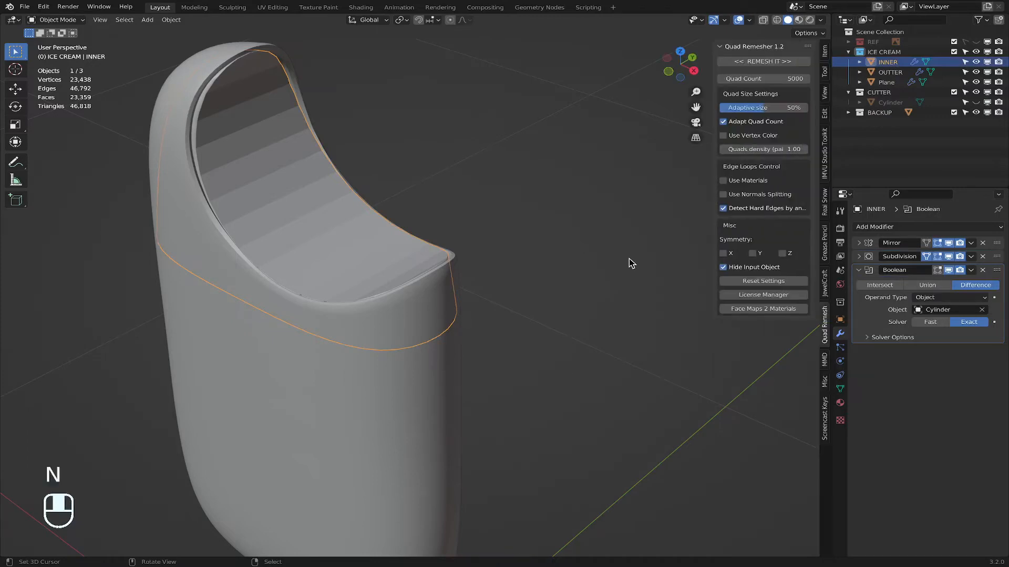
{"action": "left_click", "coordinate": [778, 61]}
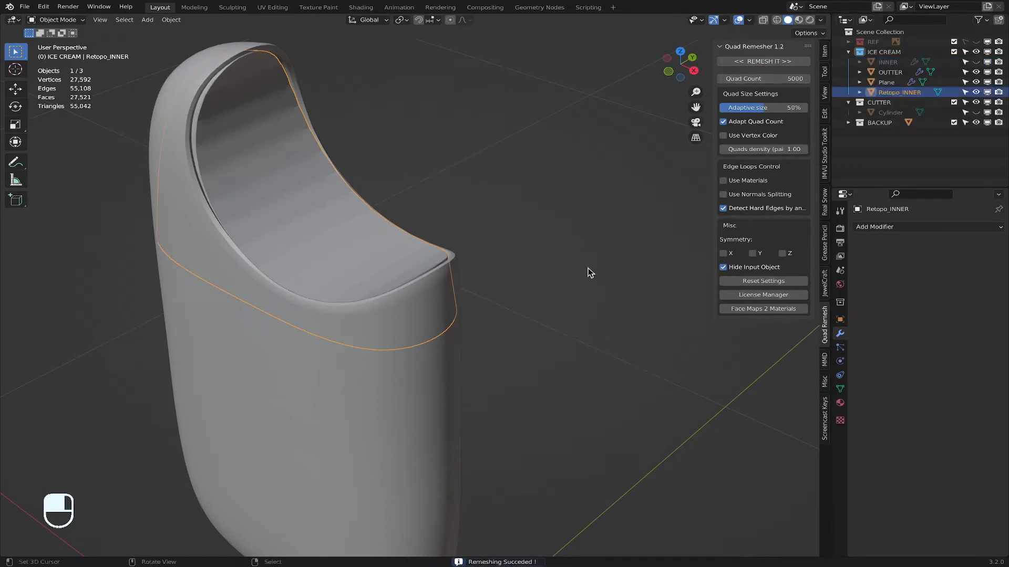
{"action": "key", "text": "n"}
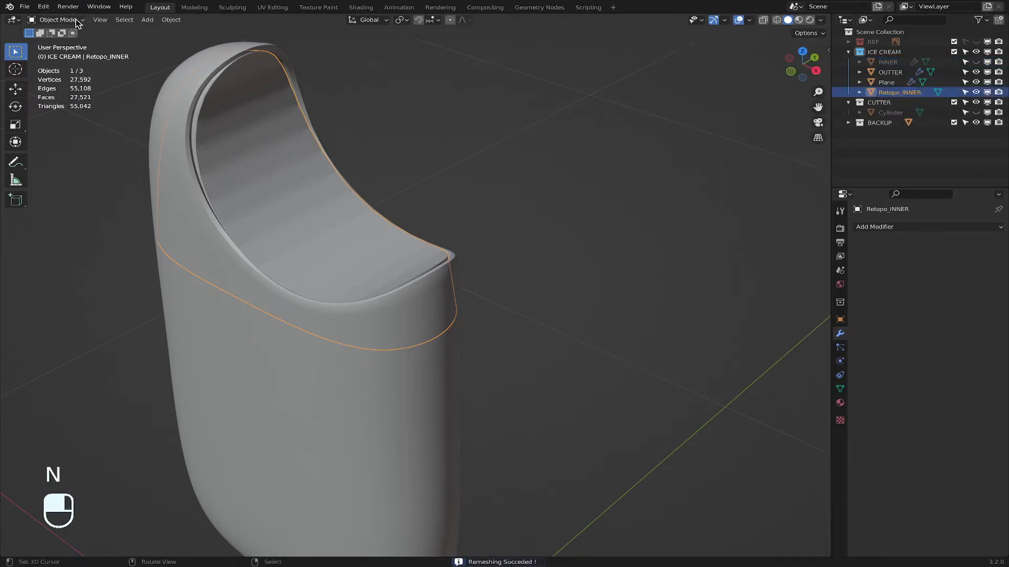
Step: Enter Edit Mode on Retopo_INNER with the box select tool, vertex selection and proportional editing enabled, and clear the selection
{"action": "left_click", "coordinate": [76, 22]}
{"action": "left_click", "coordinate": [71, 40]}
{"action": "mouse_move", "coordinate": [361, 146]}
{"action": "middle_mouse_down"}
{"action": "mouse_move", "coordinate": [250, 171]}
{"action": "mouse_move", "coordinate": [261, 192]}
{"action": "mouse_move", "coordinate": [374, 147]}
{"action": "middle_mouse_up"}
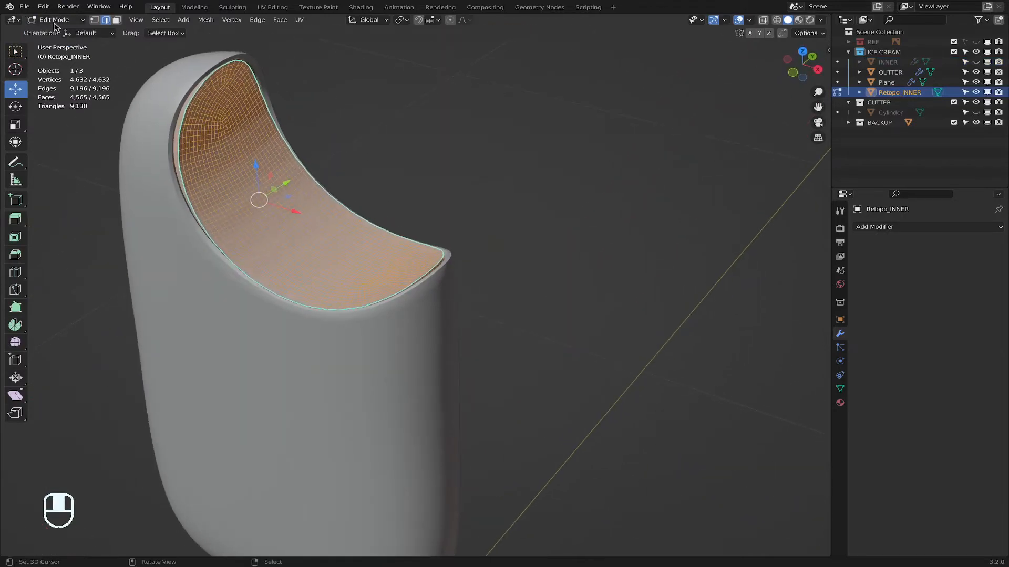
{"action": "left_click", "coordinate": [55, 22]}
{"action": "left_click", "coordinate": [55, 23]}
{"action": "left_click", "coordinate": [16, 51]}
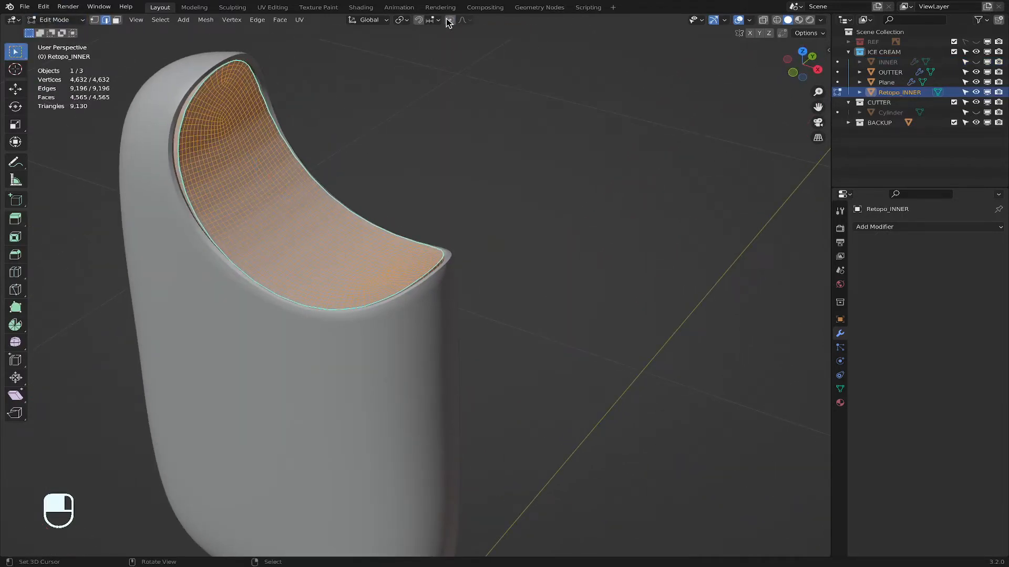
{"action": "left_click", "coordinate": [95, 20]}
{"action": "middle_click_drag", "start_coordinate": [299, 222], "coordinate": [310, 204]}
{"action": "left_click", "coordinate": [610, 171]}
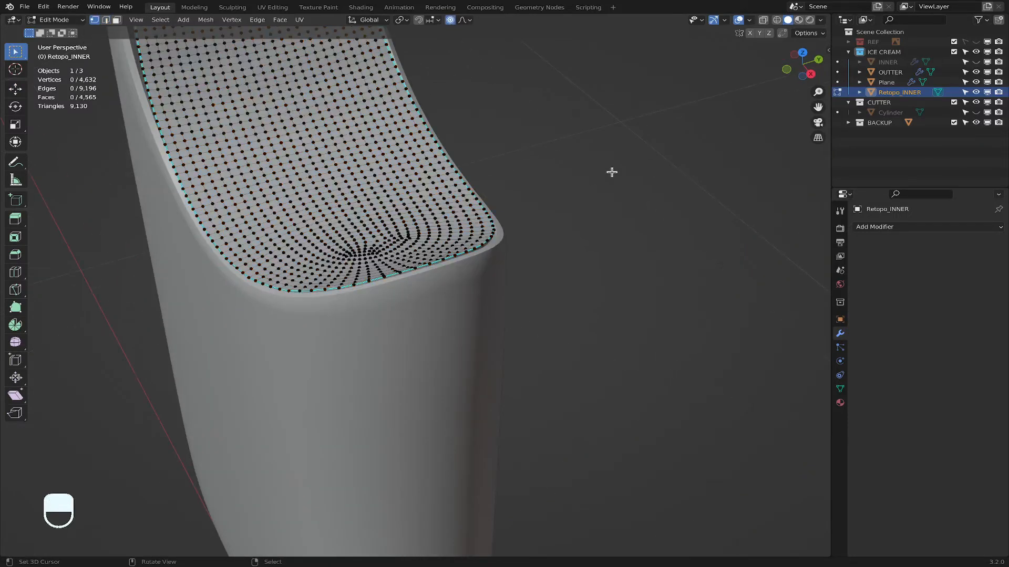
Step: Pull a border vertex on the left upper rim of the cut surface toward the coating, using a proportional size of about 0.039 m
{"action": "middle_click_drag", "start_coordinate": [389, 205], "coordinate": [402, 218]}
{"action": "middle_click_drag", "start_coordinate": [402, 218], "coordinate": [472, 410], "text": "shift"}
{"action": "middle_click_drag", "start_coordinate": [350, 189], "coordinate": [363, 231]}
{"action": "scroll", "coordinate": [348, 229], "scroll_direction": "up", "scroll_amount": 2}
{"action": "scroll", "coordinate": [343, 219], "scroll_direction": "up", "scroll_amount": 2}
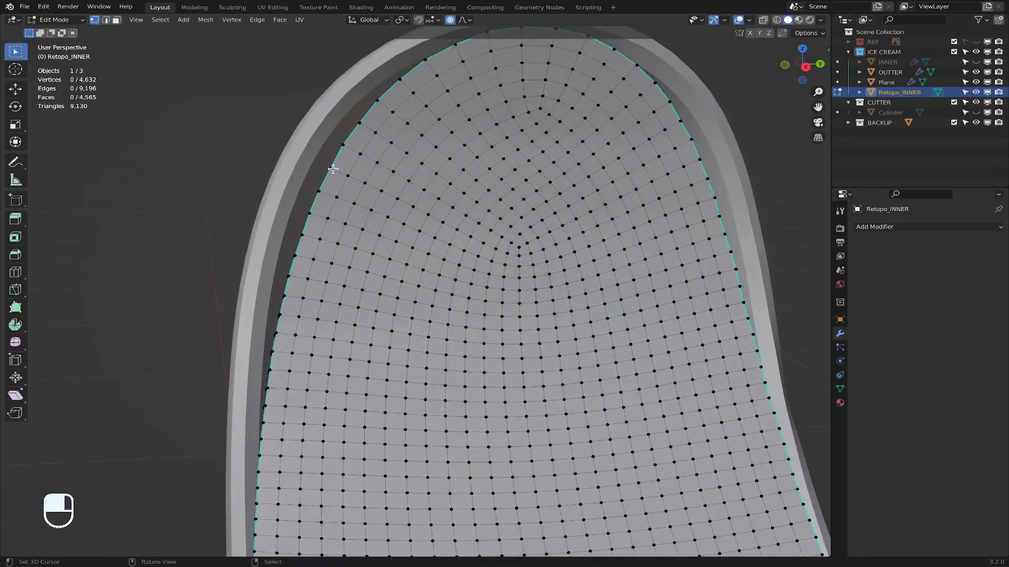
{"action": "key", "text": "g"}
{"action": "scroll", "coordinate": [412, 181], "scroll_direction": "up", "scroll_amount": 6}
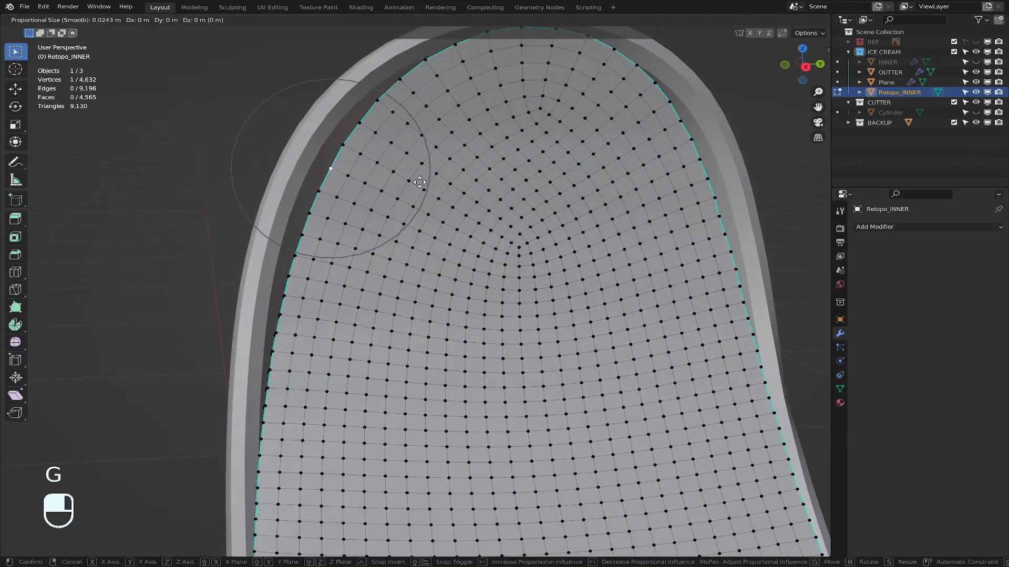
{"action": "scroll", "coordinate": [405, 181], "scroll_direction": "down", "scroll_amount": 5}
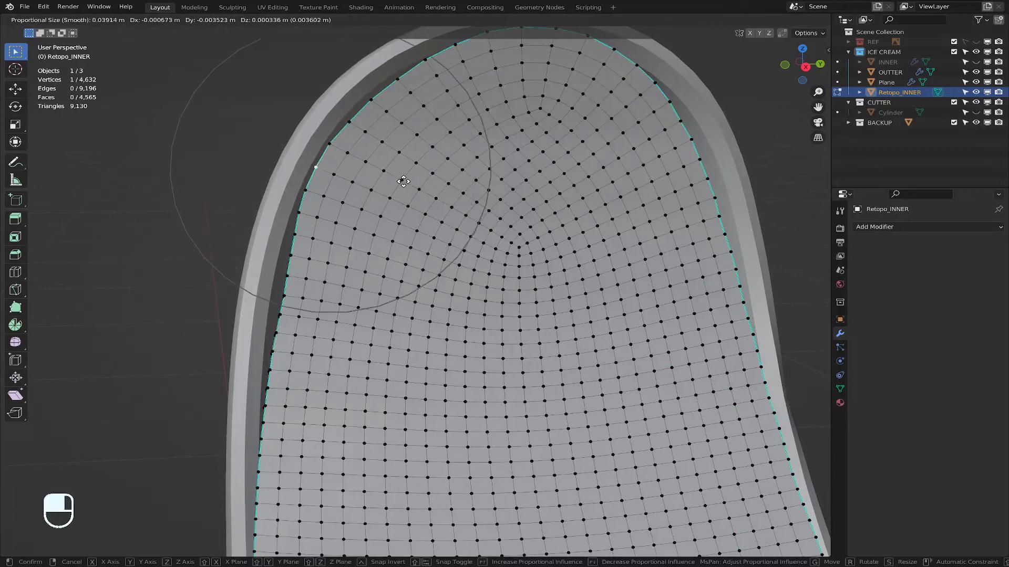
{"action": "left_click", "coordinate": [402, 182]}
Step: Move two border vertices farther down the cut surface's left edge outward to narrow the gap to the coating
{"action": "left_click", "coordinate": [279, 314]}
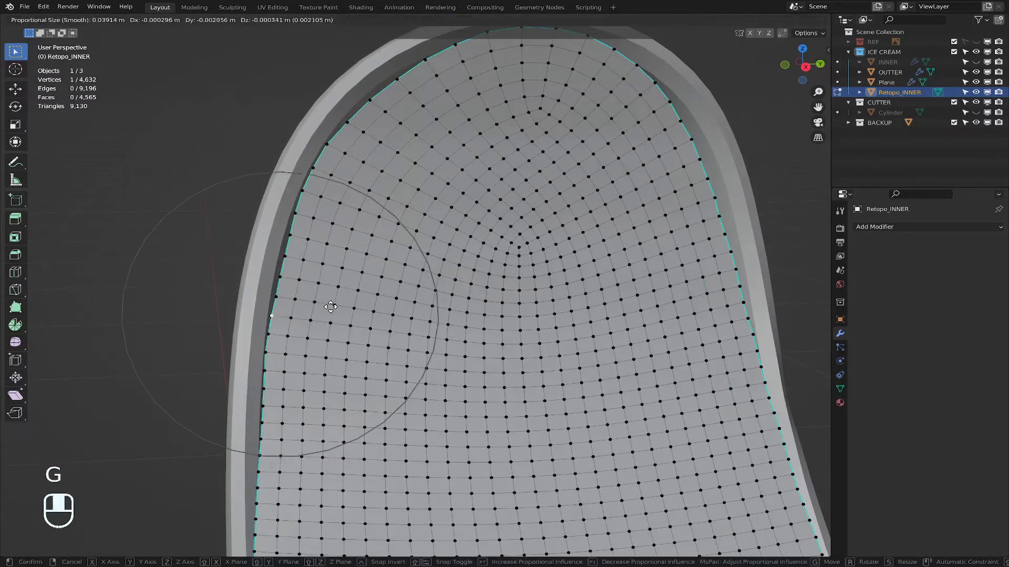
{"action": "key", "text": "g"}
{"action": "left_click", "coordinate": [326, 305]}
{"action": "left_click", "coordinate": [286, 254]}
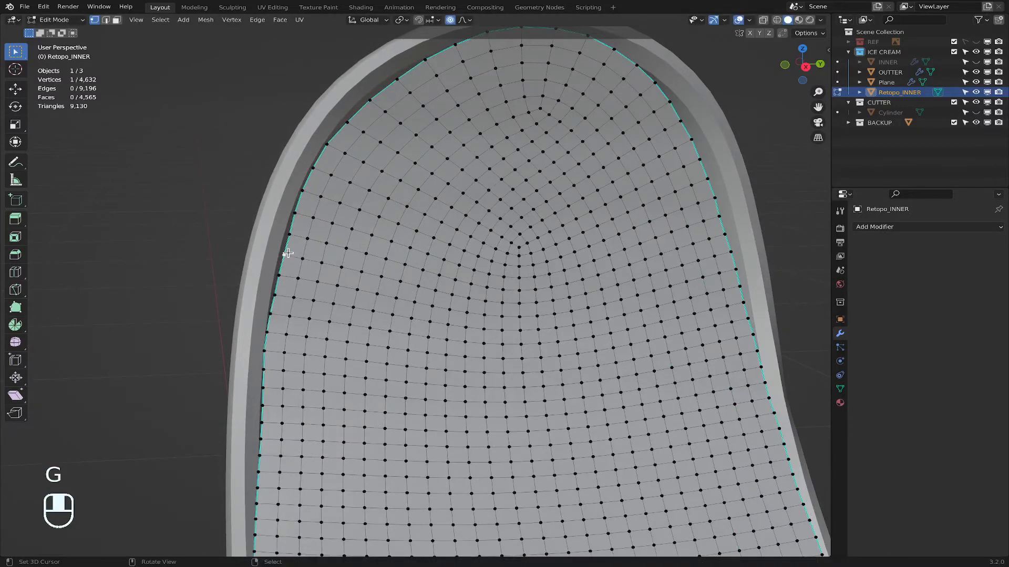
{"action": "key", "text": "g"}
{"action": "scroll", "coordinate": [286, 254], "scroll_direction": "up", "scroll_amount": 4}
{"action": "left_click", "coordinate": [286, 252]}
Step: Push three border vertices around the upper left curve outward toward the coating with a proportional size of about 0.022 m
{"action": "scroll", "coordinate": [436, 150], "scroll_direction": "up", "scroll_amount": 1}
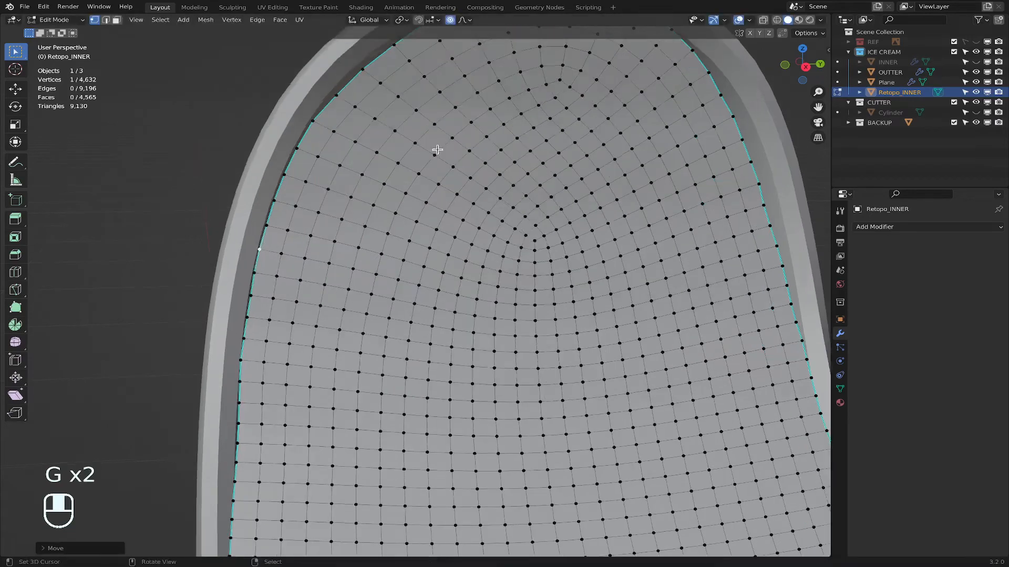
{"action": "middle_click_drag", "start_coordinate": [436, 151], "coordinate": [432, 117]}
{"action": "left_click", "coordinate": [370, 210]}
{"action": "key", "text": "g"}
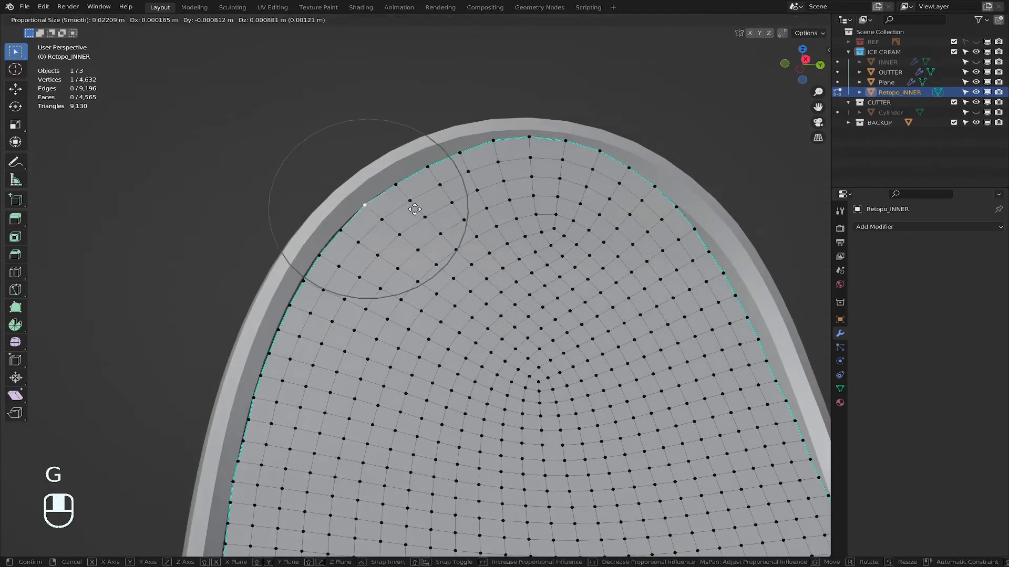
{"action": "left_click", "coordinate": [415, 210]}
{"action": "key", "text": "g"}
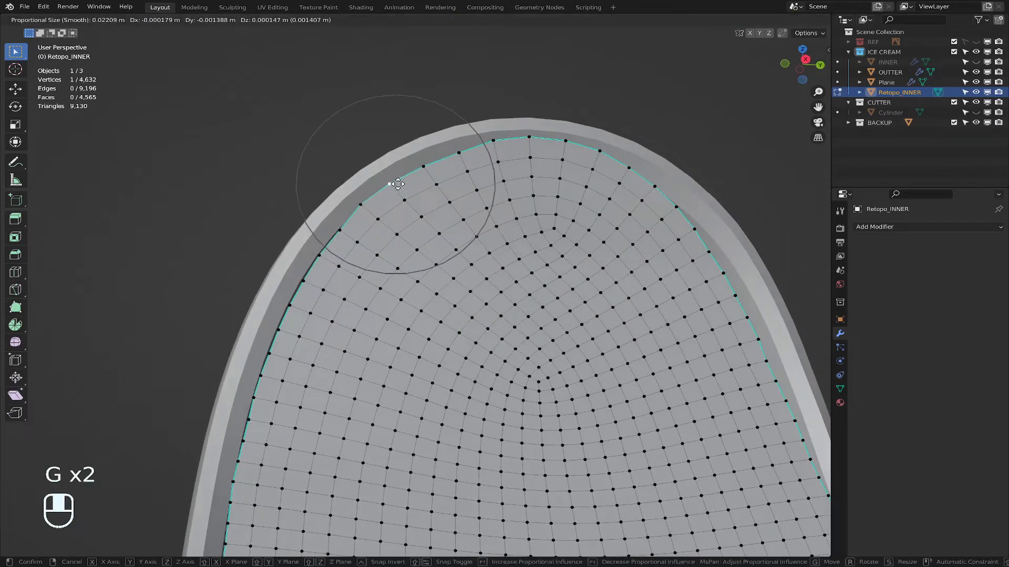
{"action": "left_click", "coordinate": [397, 188]}
{"action": "left_click", "coordinate": [307, 281]}
{"action": "key", "text": "g"}
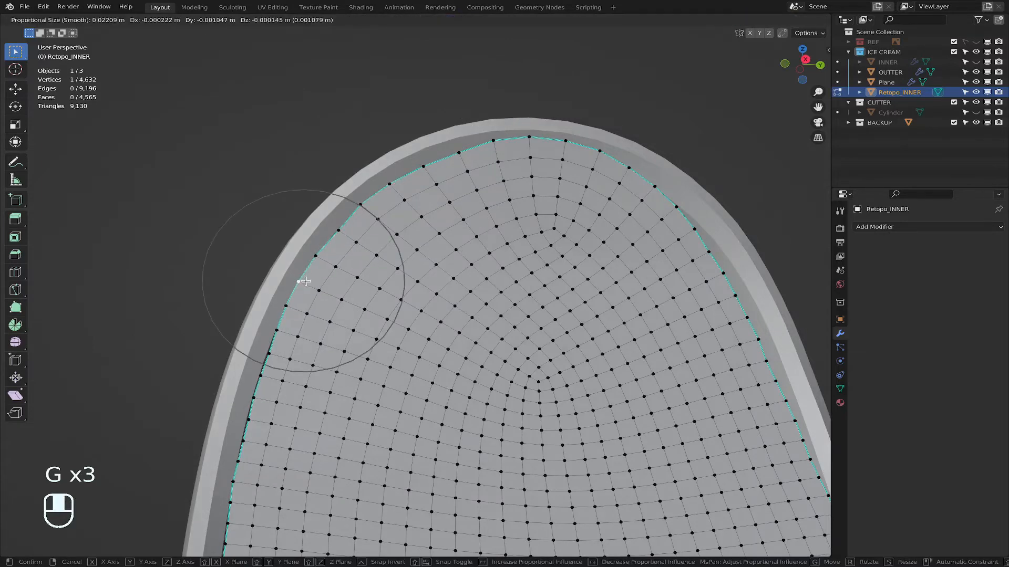
{"action": "left_click", "coordinate": [306, 281]}
Step: Pull a border vertex on the cut surface's right upper edge outward with a proportional size of about 0.047 m
{"action": "scroll", "coordinate": [552, 301], "scroll_direction": "down", "scroll_amount": 5}
{"action": "middle_click_drag", "start_coordinate": [711, 300], "coordinate": [348, 345]}
{"action": "scroll", "coordinate": [653, 281], "scroll_direction": "up", "scroll_amount": 4}
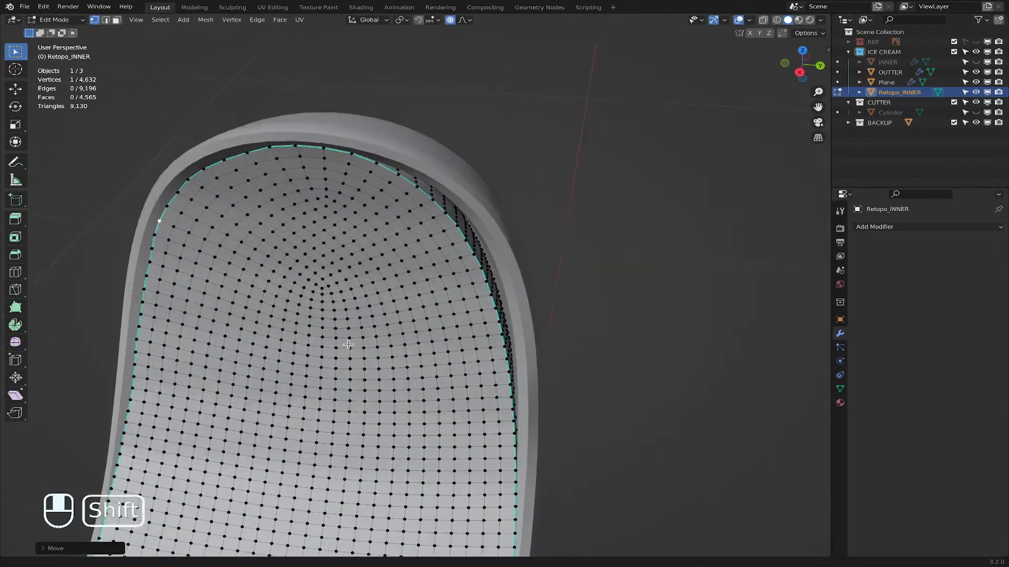
{"action": "scroll", "coordinate": [547, 310], "scroll_direction": "up", "scroll_amount": 2}
{"action": "middle_click_drag", "start_coordinate": [547, 311], "coordinate": [425, 255]}
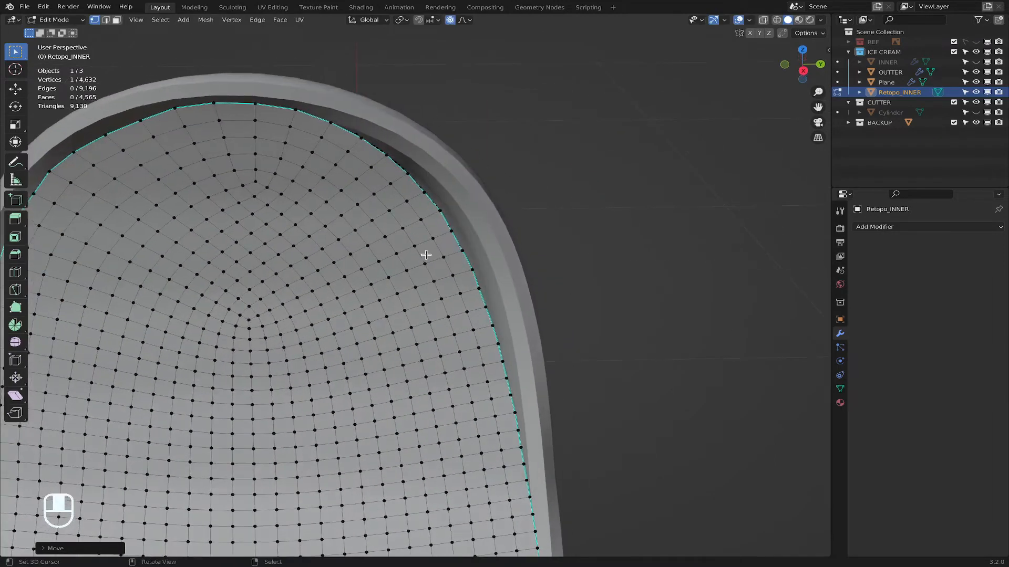
{"action": "left_click", "coordinate": [470, 267]}
{"action": "key", "text": "g"}
{"action": "scroll", "coordinate": [534, 288], "scroll_direction": "down", "scroll_amount": 2}
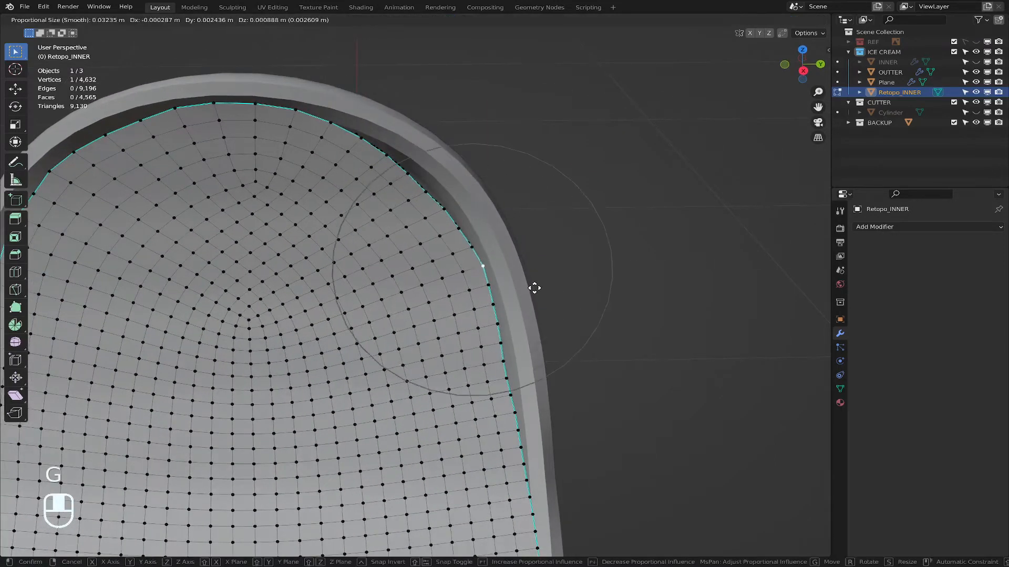
{"action": "scroll", "coordinate": [534, 288], "scroll_direction": "down", "scroll_amount": 3}
{"action": "scroll", "coordinate": [534, 288], "scroll_direction": "down", "scroll_amount": 1}
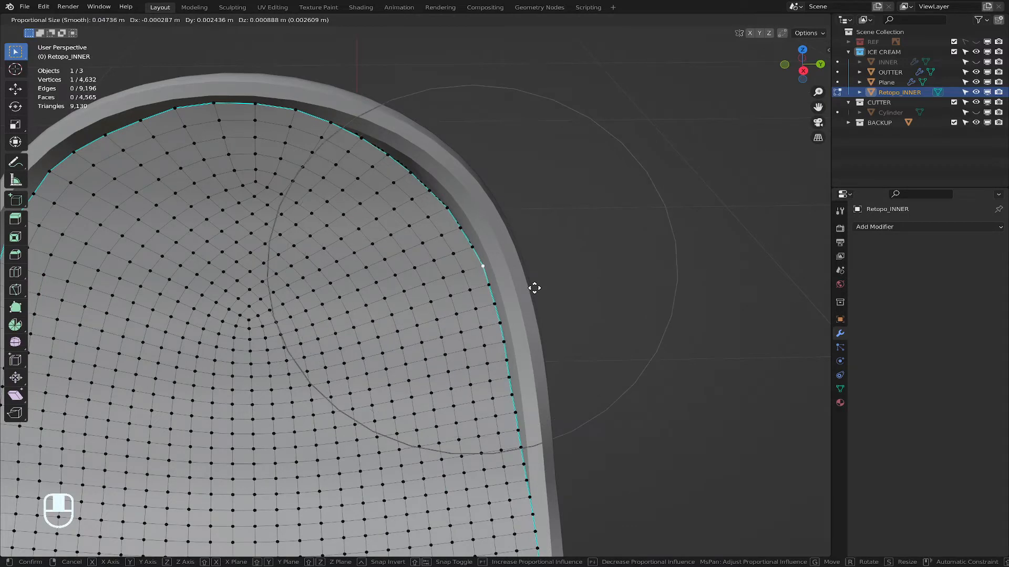
{"action": "left_click", "coordinate": [531, 285]}
Step: Move one border vertex on the upper right curve and one left of the rim's tip outward to close the gaps
{"action": "right_click", "coordinate": [429, 192]}
{"action": "key", "text": "g"}
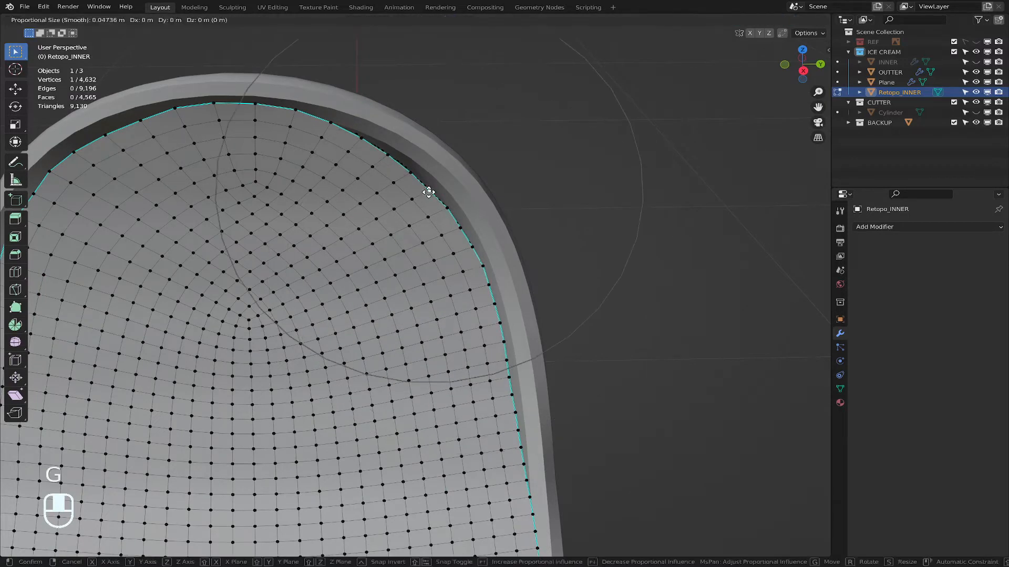
{"action": "left_click", "coordinate": [434, 185]}
{"action": "scroll", "coordinate": [70, 180], "scroll_direction": "down", "scroll_amount": 1}
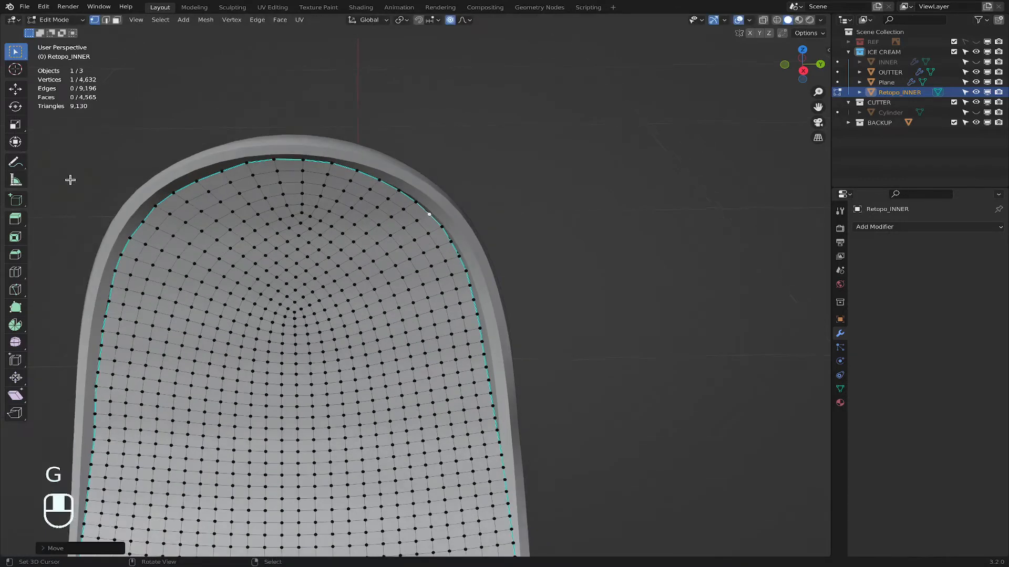
{"action": "middle_click_drag", "start_coordinate": [169, 231], "coordinate": [171, 184]}
{"action": "scroll", "coordinate": [198, 208], "scroll_direction": "down", "scroll_amount": 1}
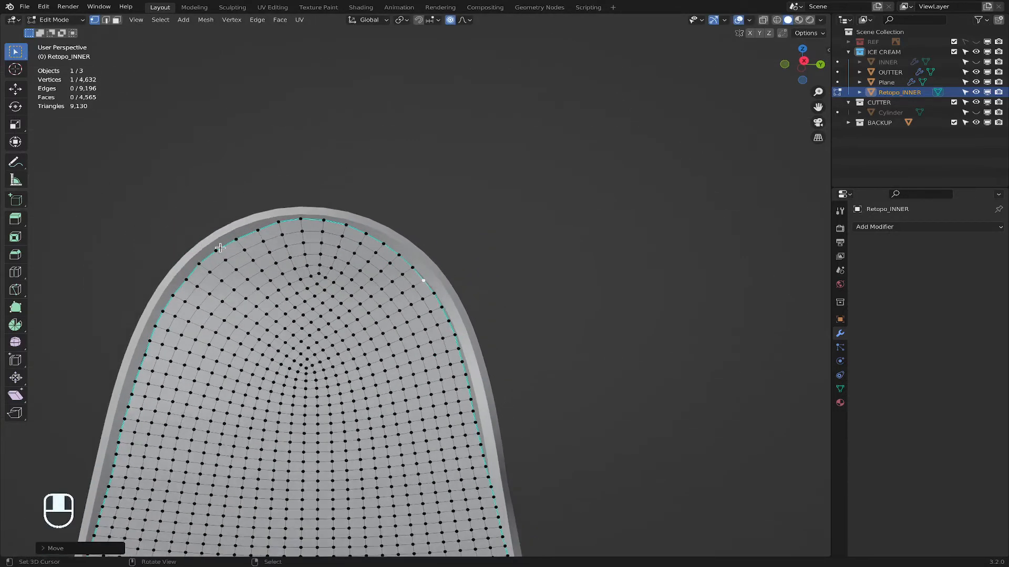
{"action": "right_click", "coordinate": [234, 241]}
{"action": "key", "text": "g"}
{"action": "left_click", "coordinate": [244, 238]}
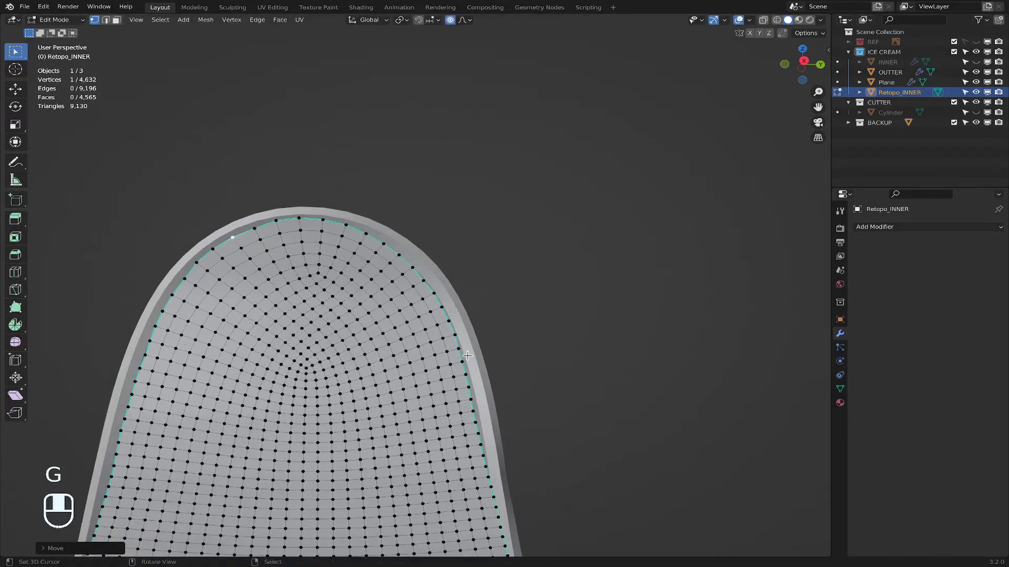
Step: Shift a border vertex midway down the cut surface's right edge outward toward the coating
{"action": "middle_click_drag", "start_coordinate": [467, 355], "coordinate": [354, 267]}
{"action": "scroll", "coordinate": [530, 407], "scroll_direction": "up", "scroll_amount": 1}
{"action": "left_click", "coordinate": [340, 227]}
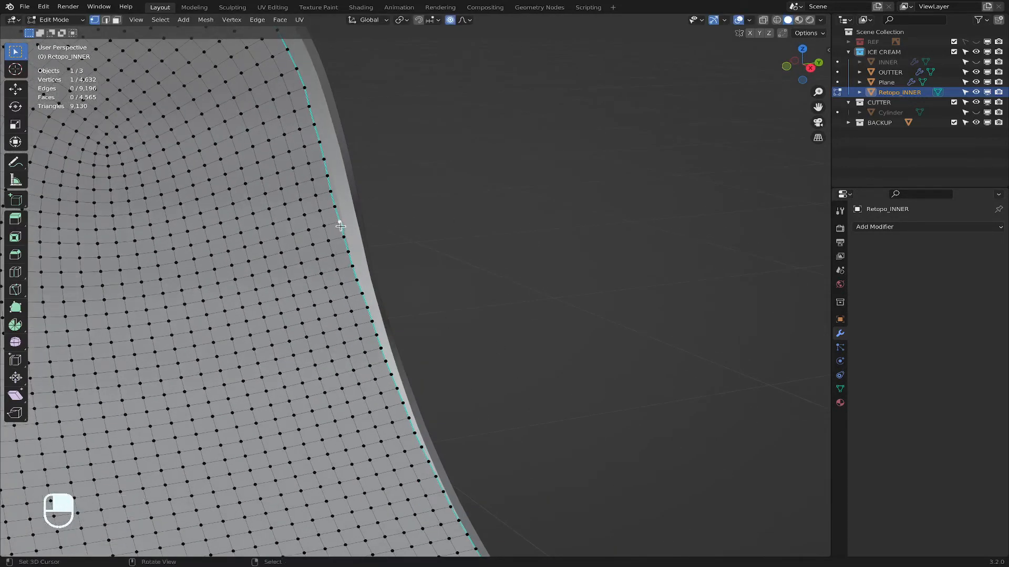
{"action": "key", "text": "g"}
{"action": "left_click", "coordinate": [406, 244]}
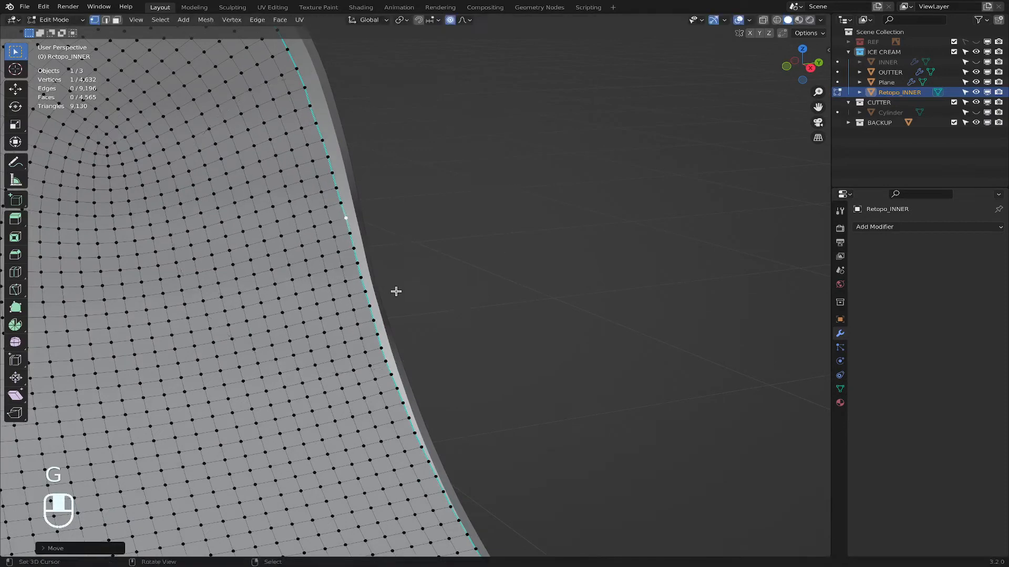
Step: Return Retopo_INNER to Object Mode and clear the selection
{"action": "scroll", "coordinate": [398, 304], "scroll_direction": "down", "scroll_amount": 5}
{"action": "middle_click_drag", "start_coordinate": [478, 386], "coordinate": [557, 507]}
{"action": "middle_click_drag", "start_coordinate": [588, 448], "coordinate": [695, 327]}
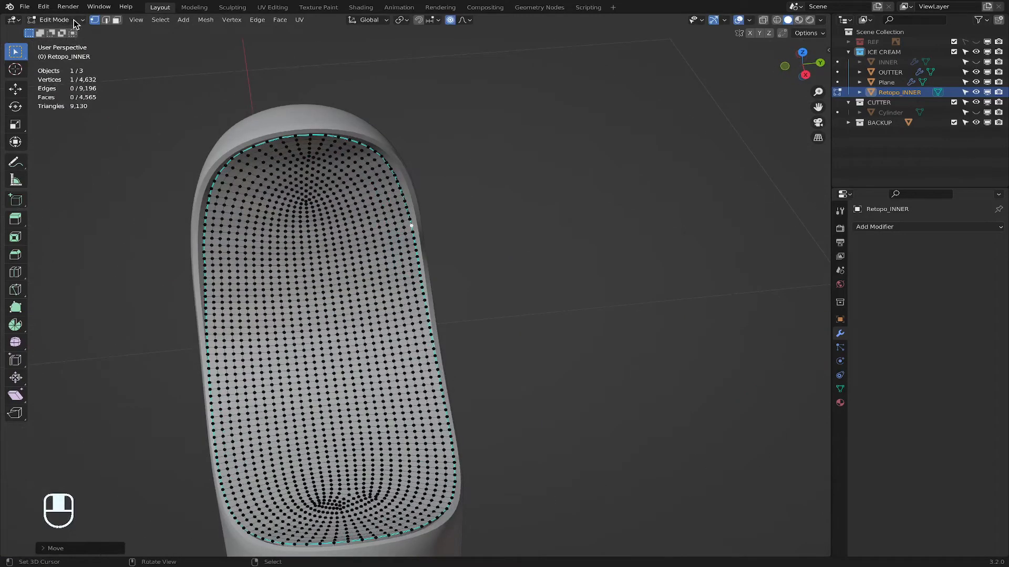
{"action": "left_click", "coordinate": [55, 19]}
{"action": "left_click", "coordinate": [50, 32]}
{"action": "left_click", "coordinate": [597, 155]}
Step: Examine the bitten ice cream bar from the front view and from angles around the bite
{"action": "middle_click_drag", "start_coordinate": [446, 227], "coordinate": [515, 227]}
{"action": "middle_click_drag", "start_coordinate": [502, 237], "coordinate": [505, 200]}
{"action": "scroll", "coordinate": [421, 308], "scroll_direction": "down", "scroll_amount": 3}
{"action": "scroll", "coordinate": [421, 306], "scroll_direction": "up", "scroll_amount": 4}
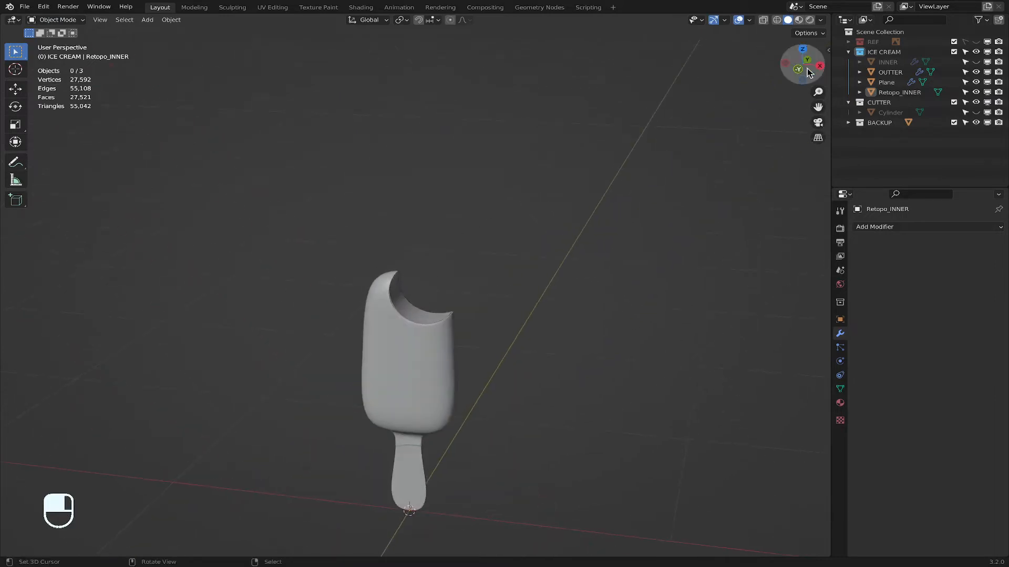
{"action": "left_click", "coordinate": [798, 70]}
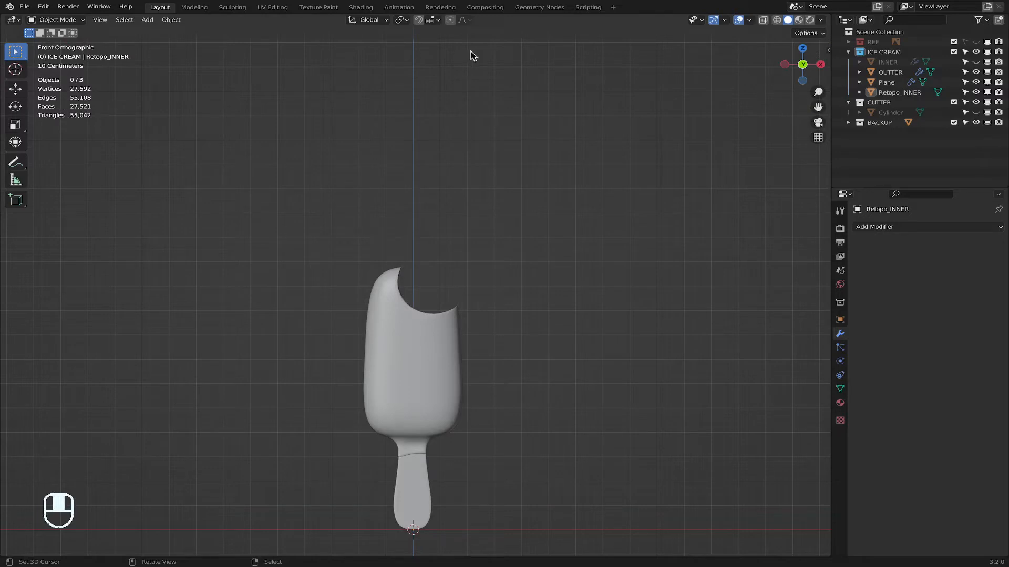
{"action": "scroll", "coordinate": [560, 333], "scroll_direction": "up", "scroll_amount": 5}
{"action": "middle_click_drag", "start_coordinate": [560, 333], "coordinate": [550, 353]}
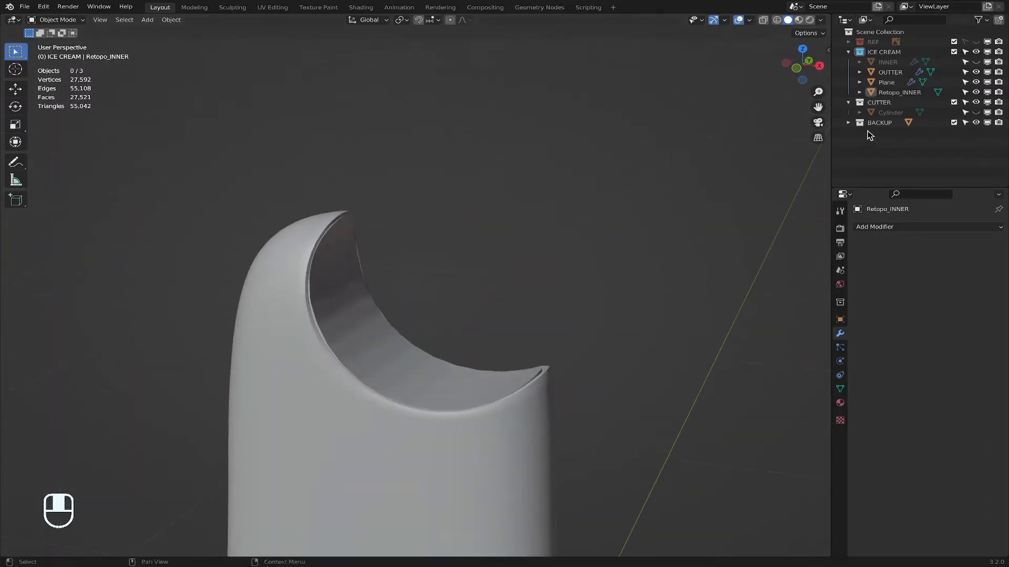
{"action": "left_click", "coordinate": [802, 64]}
{"action": "scroll", "coordinate": [528, 390], "scroll_direction": "down", "scroll_amount": 8}
{"action": "scroll", "coordinate": [528, 389], "scroll_direction": "up", "scroll_amount": 8}
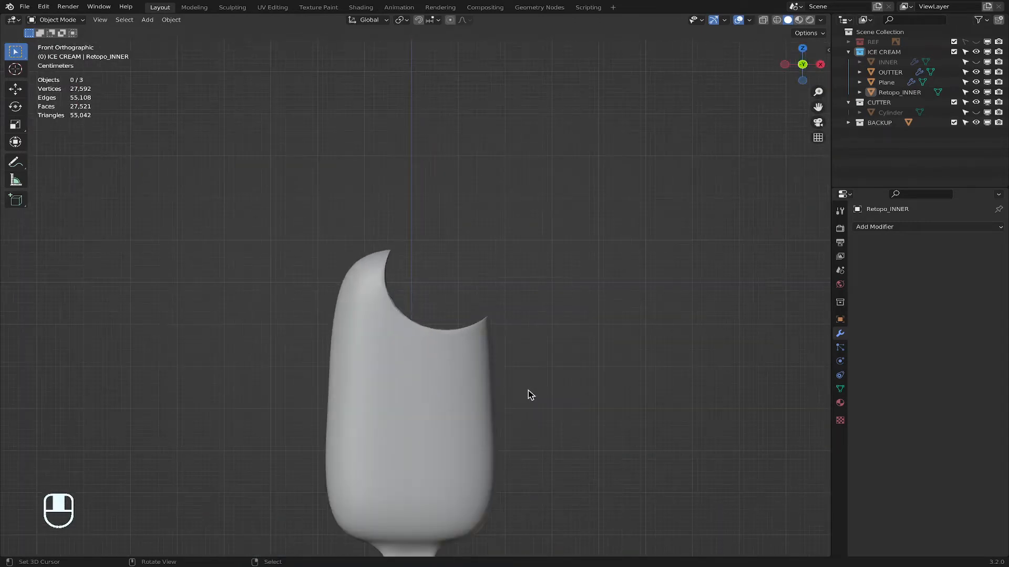
{"action": "middle_click_drag", "start_coordinate": [528, 390], "coordinate": [839, 138]}
{"action": "left_click", "coordinate": [802, 64]}
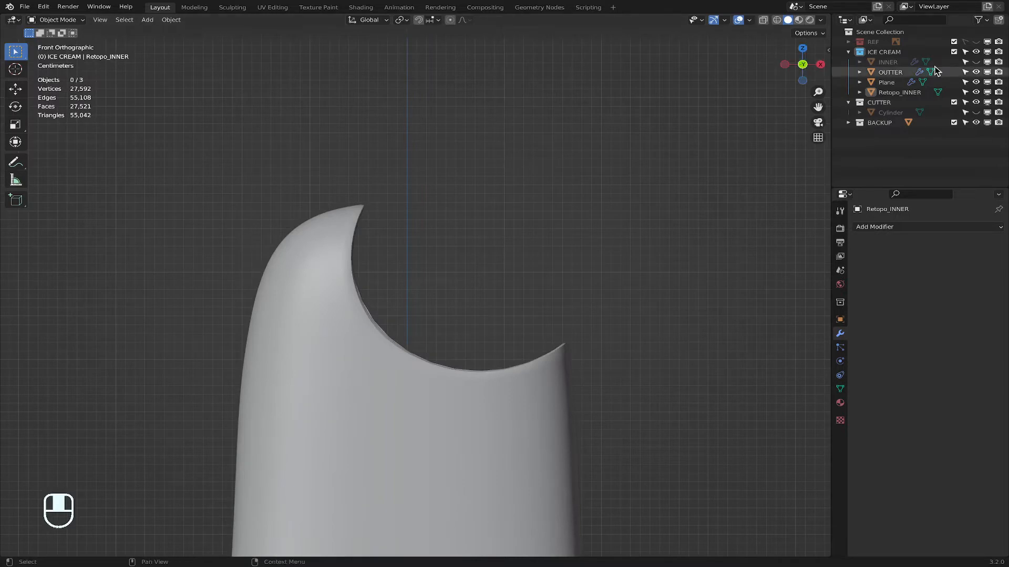
Step: Move the original INNER object into the BACKUP collection and rename Retopo_INNER as INNER2
{"action": "left_click", "coordinate": [898, 65]}
{"action": "left_click_drag", "start_coordinate": [899, 65], "coordinate": [886, 124]}
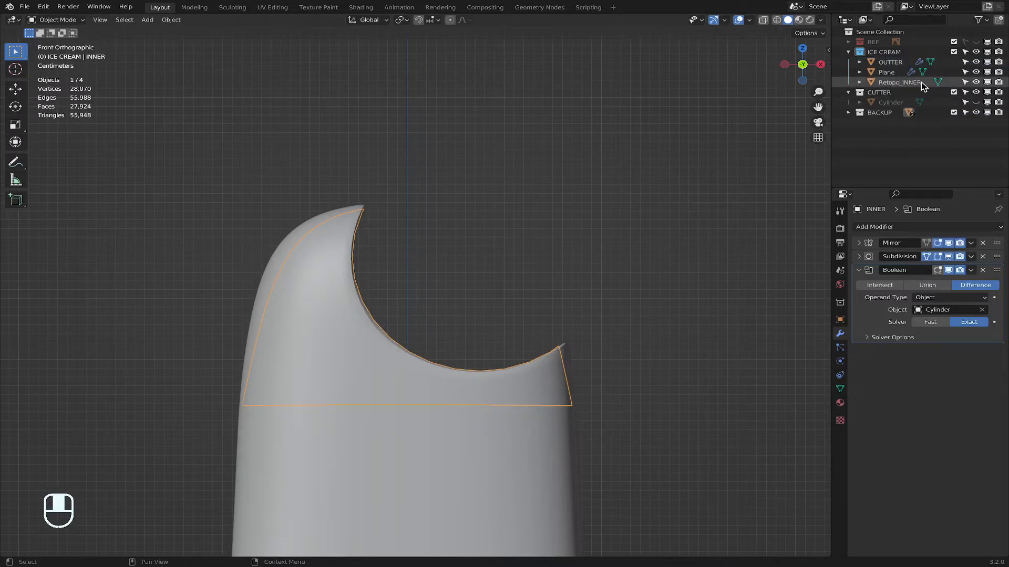
{"action": "left_click", "coordinate": [899, 83]}
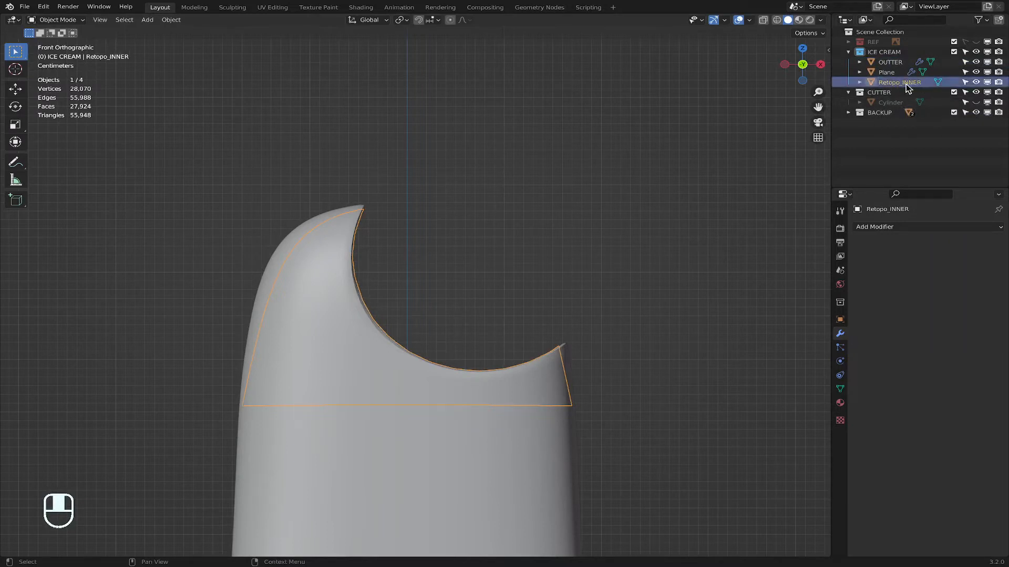
{"action": "double_click", "coordinate": [919, 82]}
{"action": "key", "text": "BackSpace"}
{"action": "key", "text": "BackSpace"}
{"action": "key", "text": "BackSpace"}
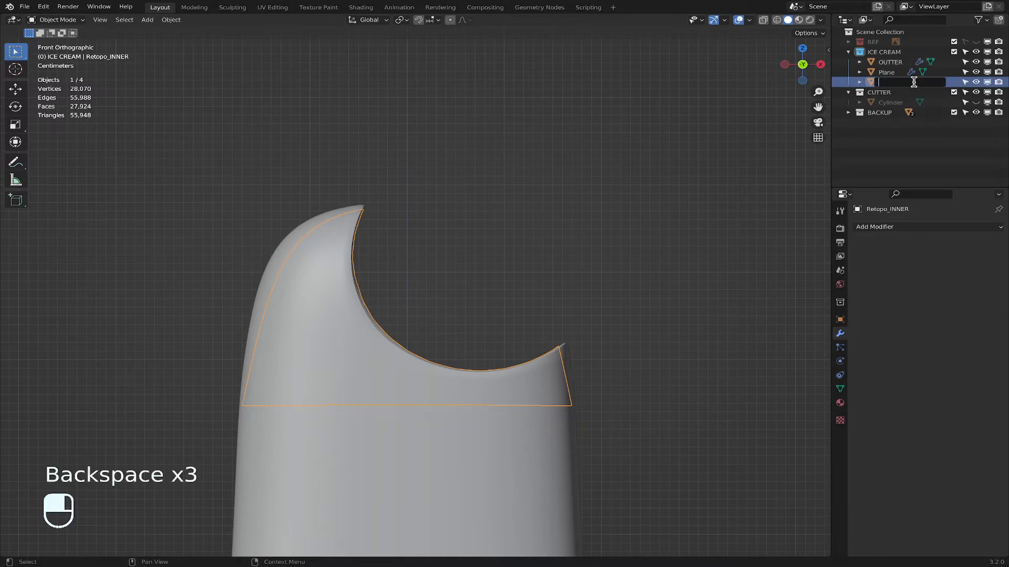
{"action": "type", "text": "INNER2"}
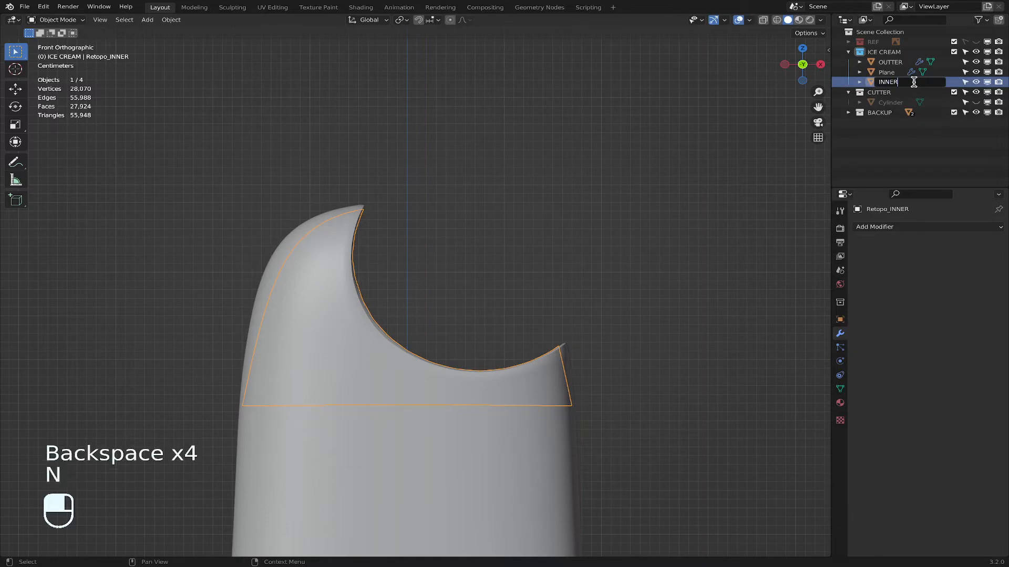
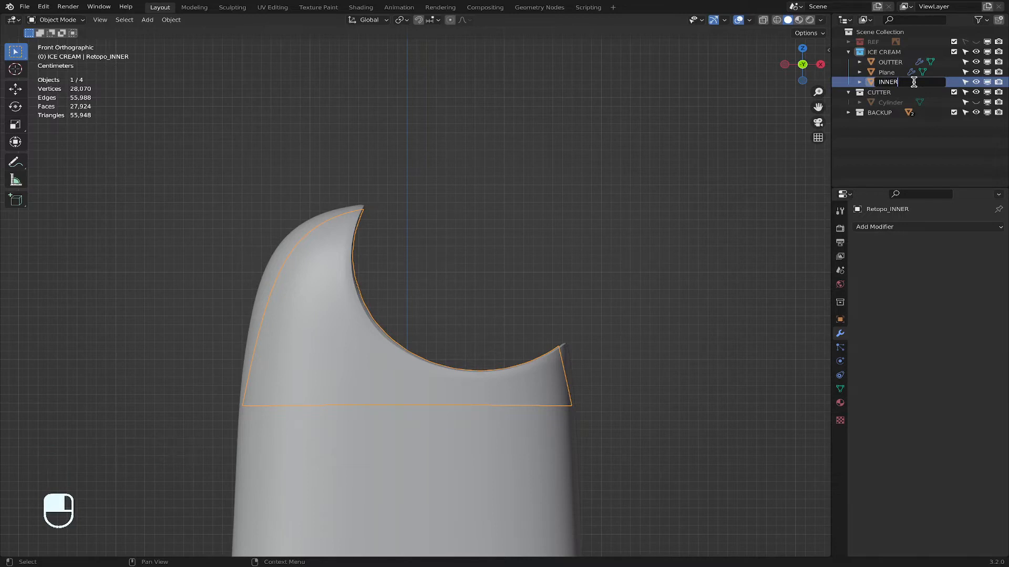
{"action": "key", "text": "Return"}
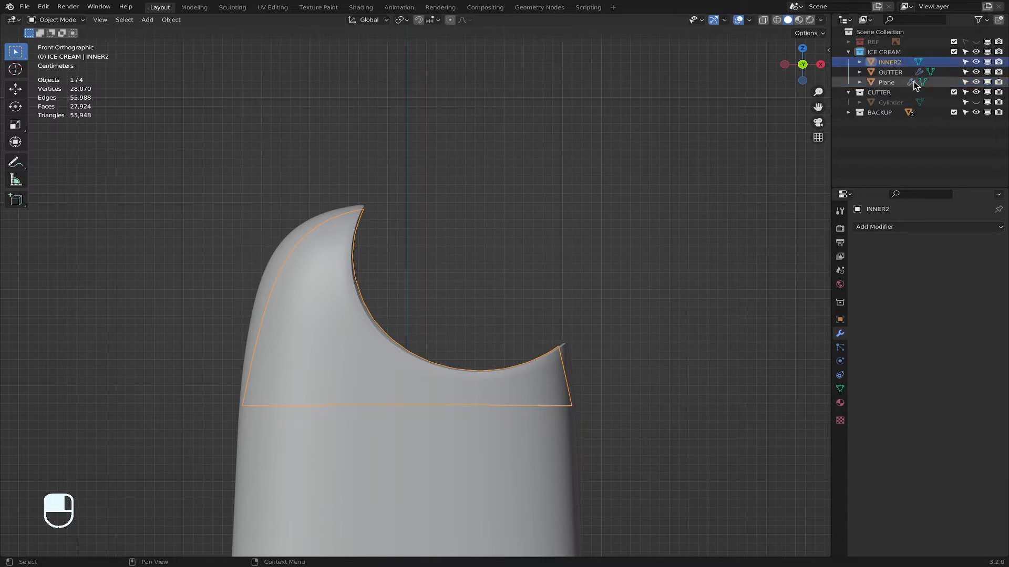
Step: Expand the BACKUP collection, hide its INNER object from the viewport and clear the selection
{"action": "middle_click_drag", "start_coordinate": [529, 242], "coordinate": [455, 289]}
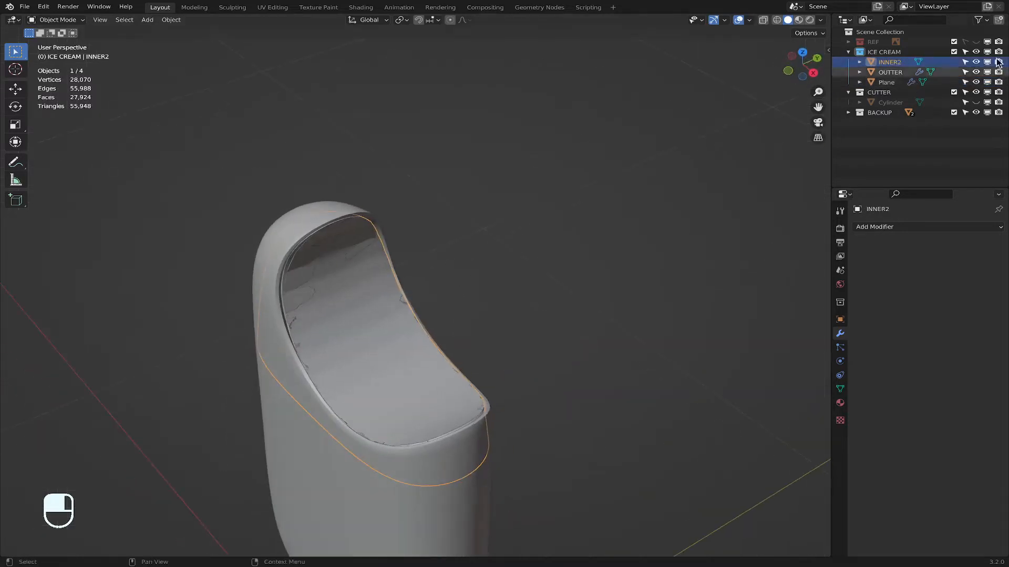
{"action": "left_click", "coordinate": [848, 112]}
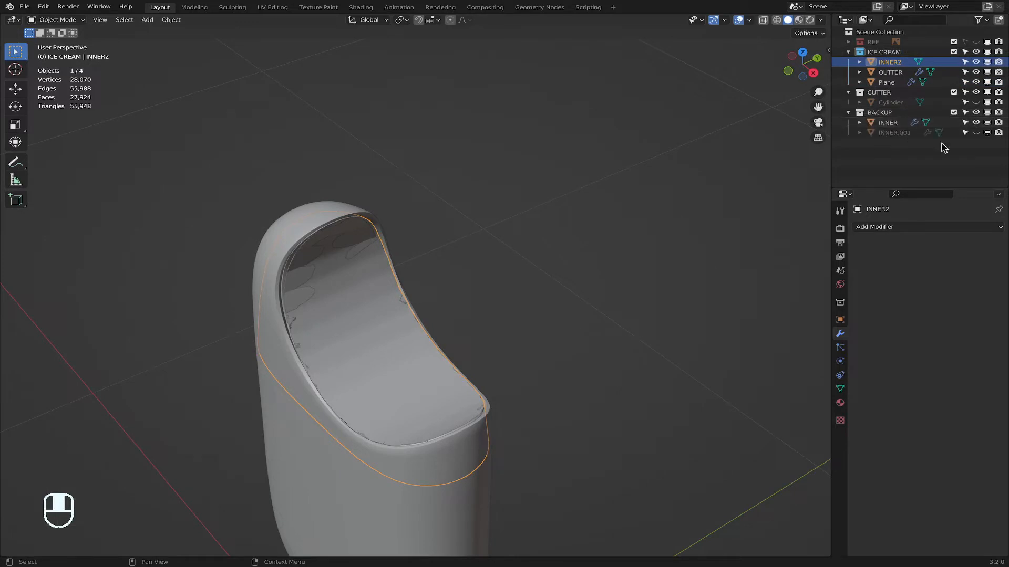
{"action": "left_click", "coordinate": [975, 122]}
{"action": "left_click", "coordinate": [684, 184]}
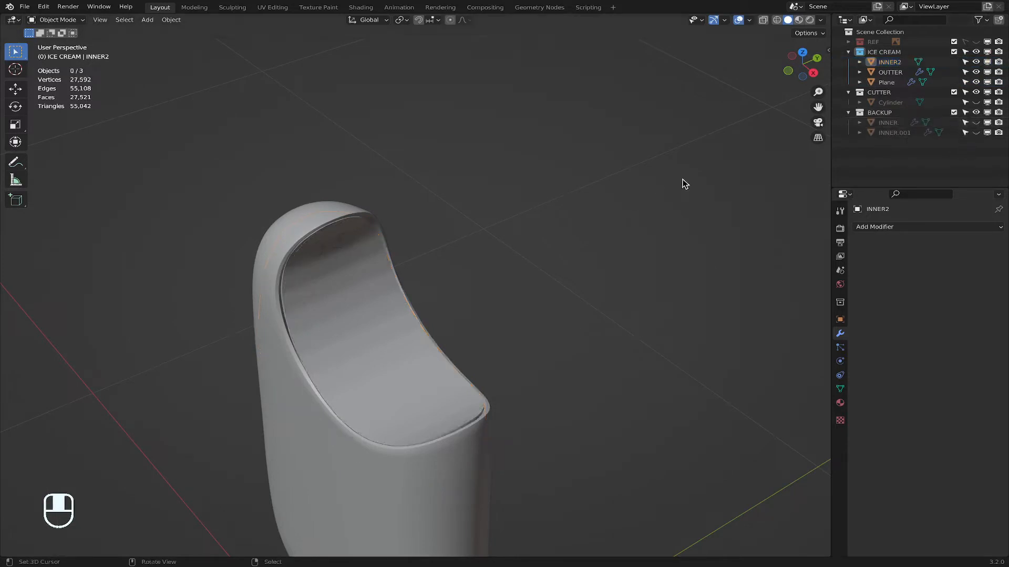
Step: Select the INNER2 object and check its mesh briefly in Edit Mode
{"action": "left_click", "coordinate": [413, 311]}
{"action": "left_click", "coordinate": [57, 20]}
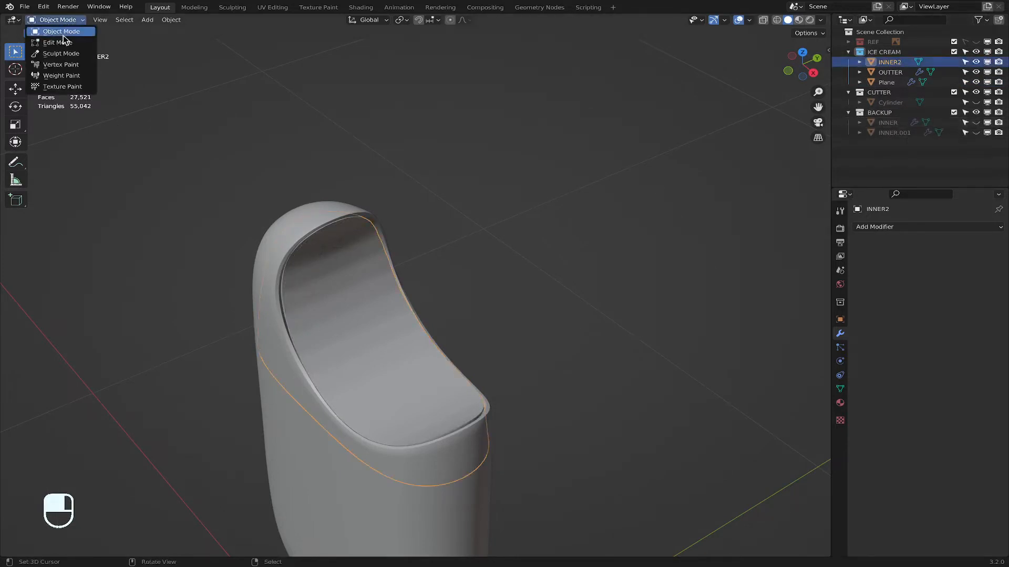
{"action": "left_click", "coordinate": [61, 37]}
{"action": "left_click", "coordinate": [69, 20]}
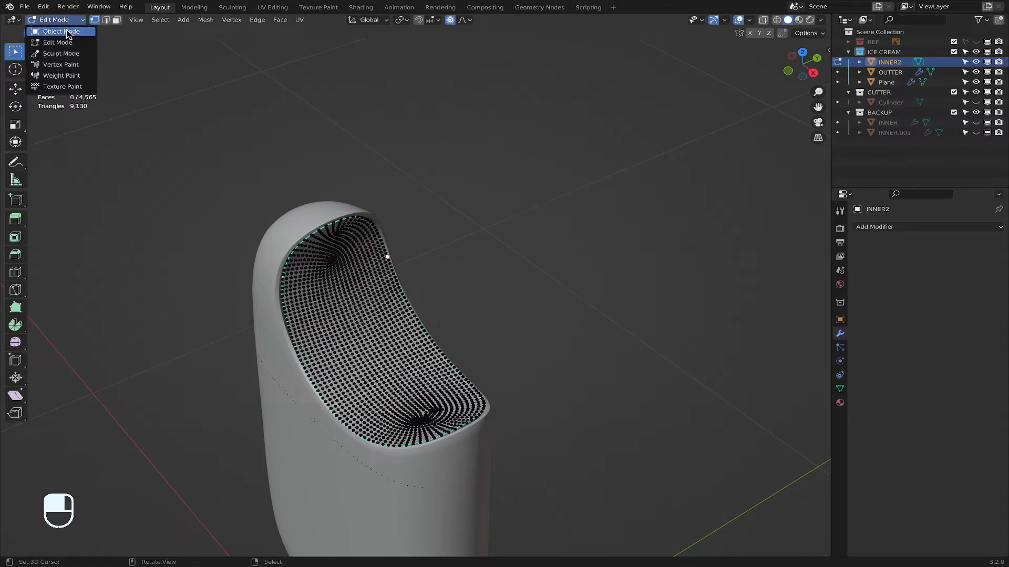
{"action": "left_click", "coordinate": [58, 30]}
Step: Isolate INNER2 in local view and put it into Edit Mode
{"action": "middle_click_drag", "start_coordinate": [401, 297], "coordinate": [444, 284]}
{"action": "left_click", "coordinate": [800, 72]}
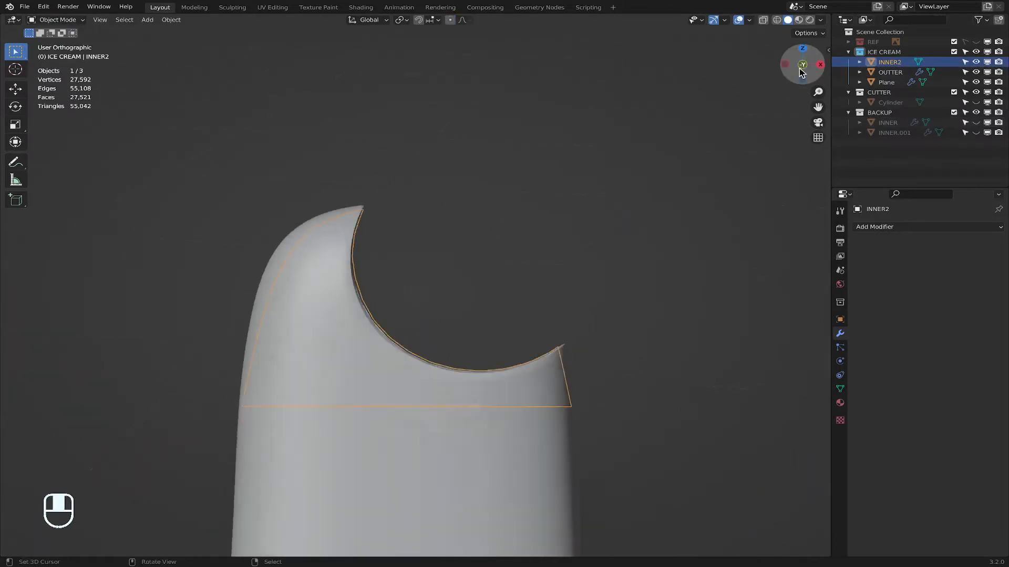
{"action": "key", "text": "slash"}
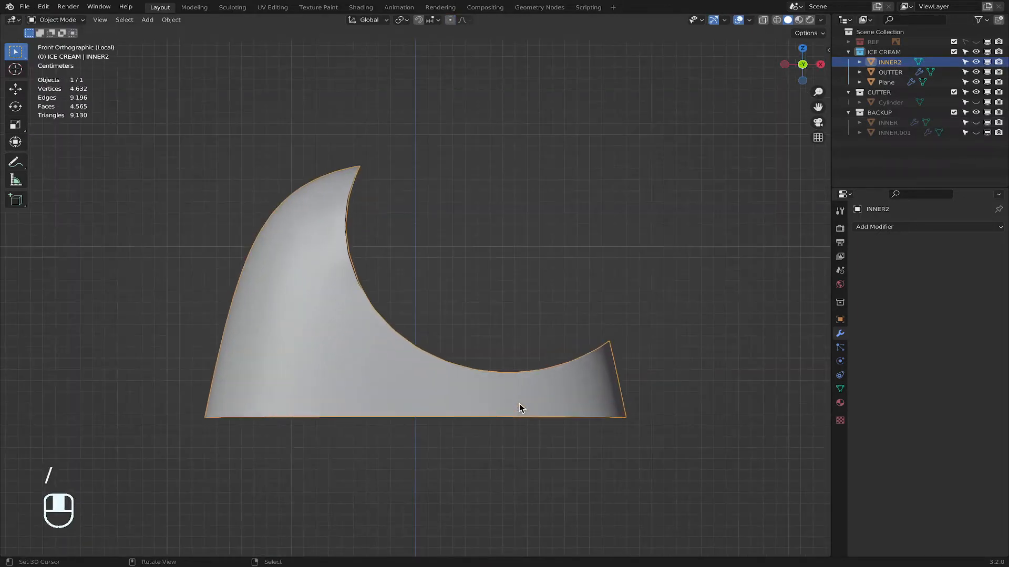
{"action": "middle_click_drag", "start_coordinate": [441, 442], "coordinate": [444, 419]}
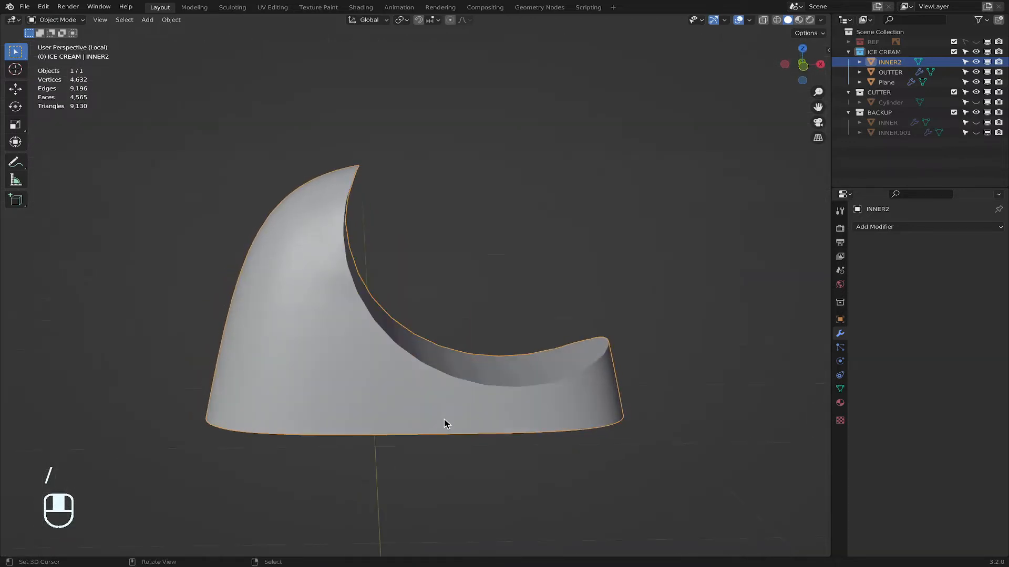
{"action": "left_click", "coordinate": [57, 19]}
{"action": "left_click", "coordinate": [50, 40]}
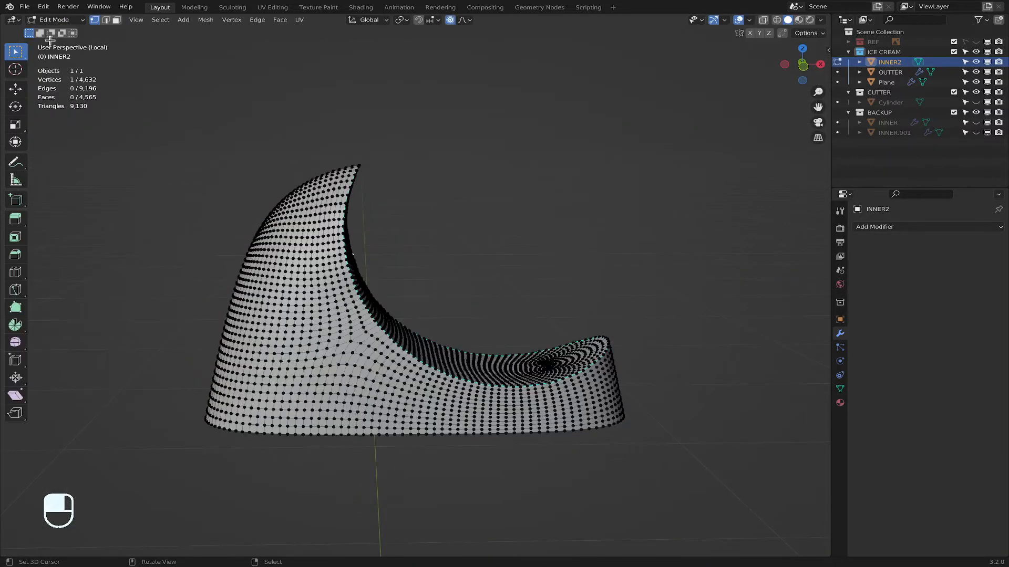
Step: Switch to face selection and circle-select the faces along the bottom edge of INNER2's tall end
{"action": "middle_click_drag", "start_coordinate": [294, 371], "coordinate": [517, 395]}
{"action": "key", "text": "c"}
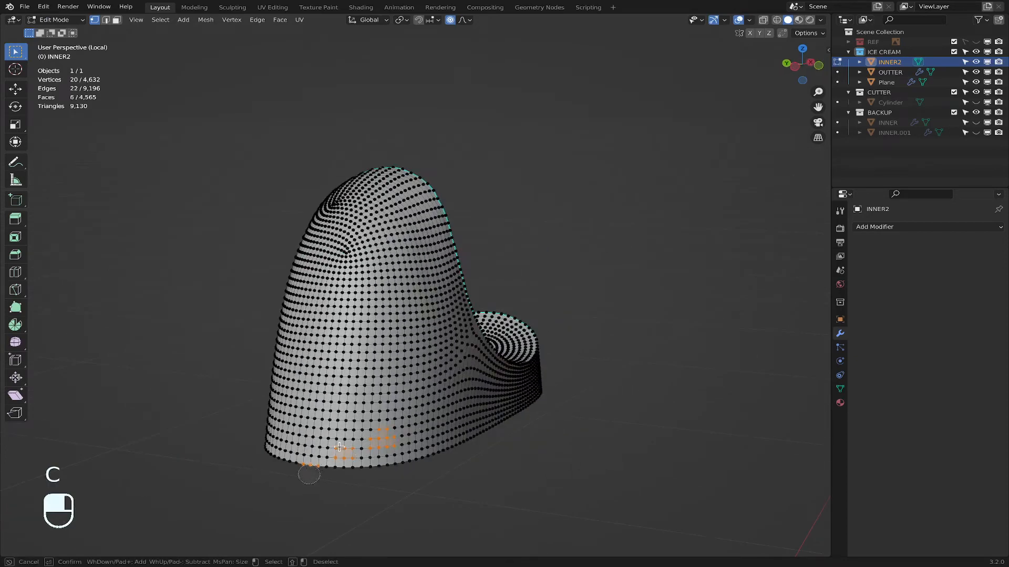
{"action": "right_click", "coordinate": [348, 443]}
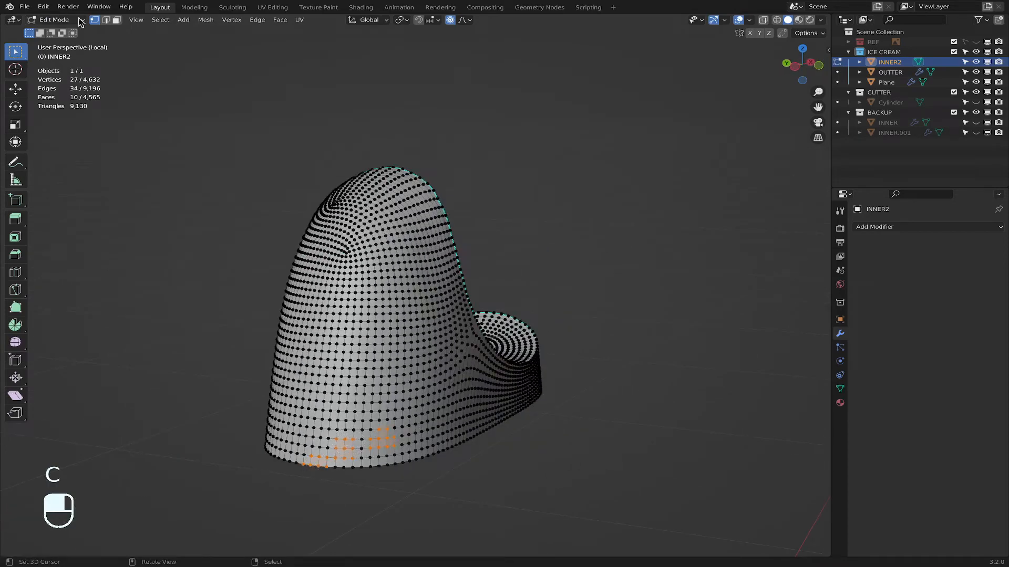
{"action": "left_click", "coordinate": [116, 19]}
{"action": "key", "text": "c"}
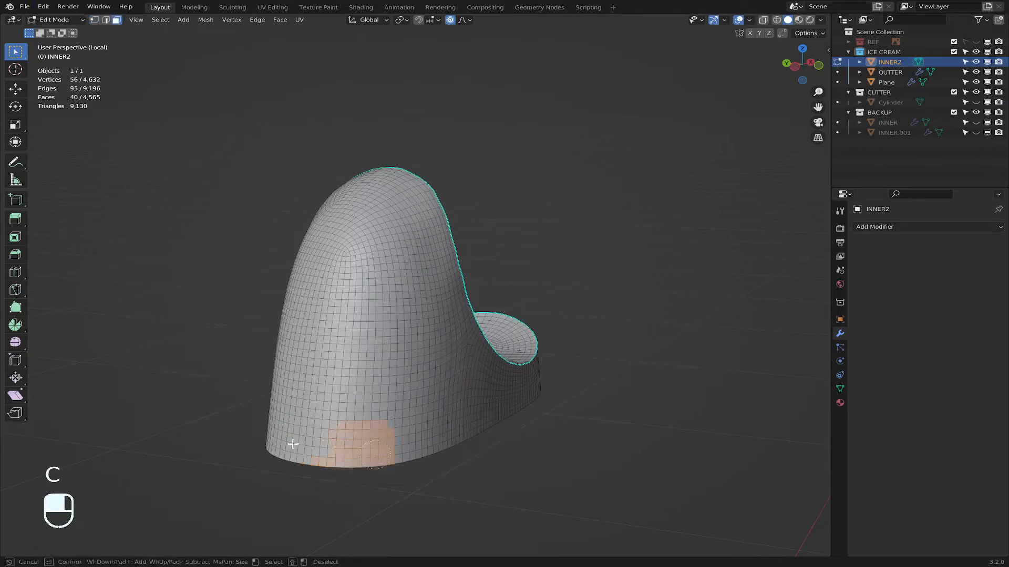
{"action": "mouse_move", "coordinate": [400, 455]}
{"action": "left_mouse_down"}
{"action": "mouse_move", "coordinate": [430, 441]}
{"action": "mouse_move", "coordinate": [491, 450]}
{"action": "mouse_move", "coordinate": [421, 427]}
{"action": "mouse_move", "coordinate": [387, 443]}
{"action": "mouse_move", "coordinate": [332, 420]}
{"action": "mouse_move", "coordinate": [267, 443]}
{"action": "left_mouse_up"}
{"action": "right_click", "coordinate": [315, 432]}
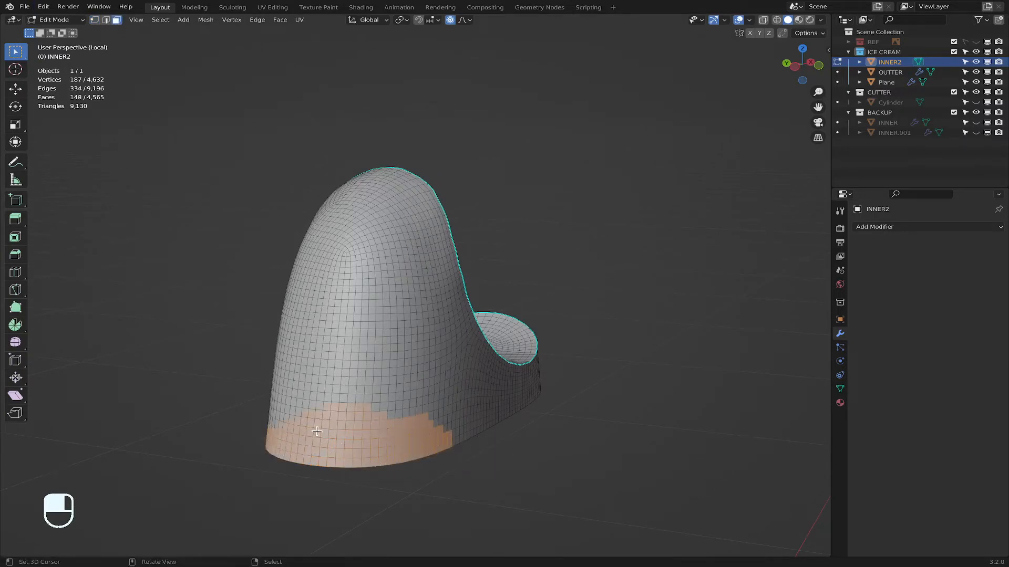
Step: Extend the circle selection around and up the lower part of INNER2's tall end and delete the selected faces
{"action": "middle_click_drag", "start_coordinate": [345, 443], "coordinate": [434, 444]}
{"action": "key", "text": "c"}
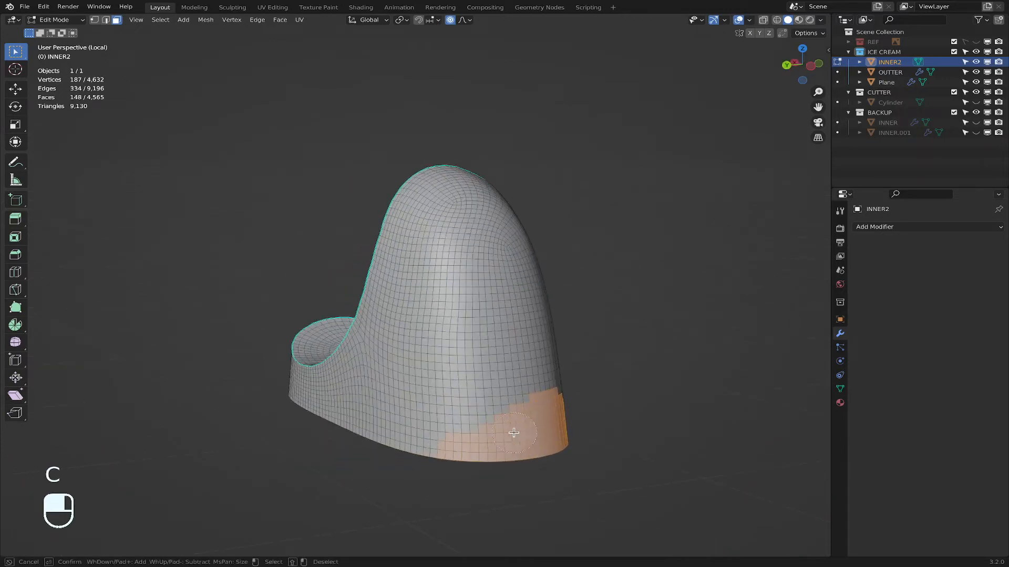
{"action": "mouse_move", "coordinate": [463, 440]}
{"action": "left_mouse_down"}
{"action": "mouse_move", "coordinate": [404, 457]}
{"action": "mouse_move", "coordinate": [478, 397]}
{"action": "mouse_move", "coordinate": [515, 418]}
{"action": "left_mouse_up"}
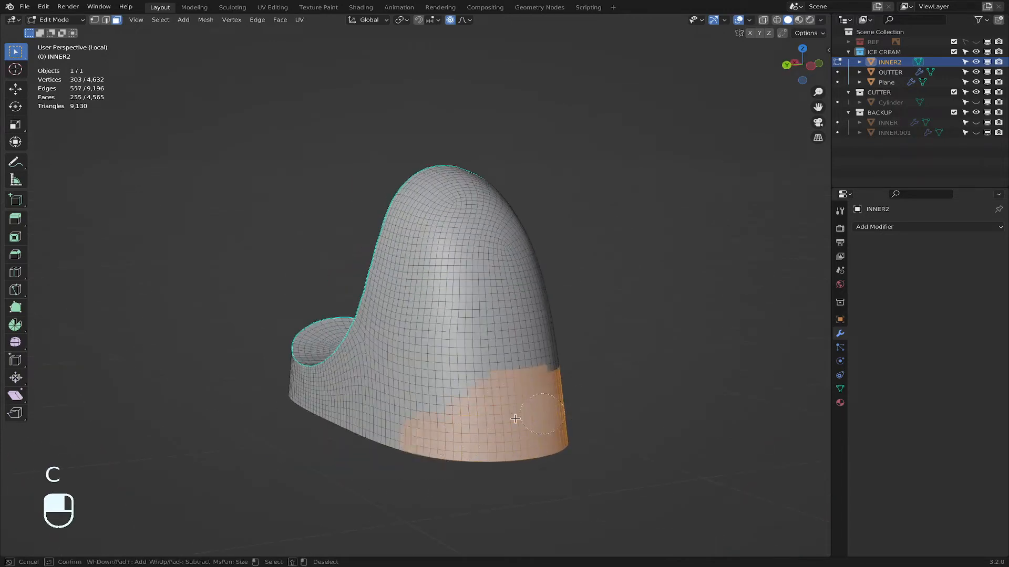
{"action": "mouse_move", "coordinate": [477, 350]}
{"action": "left_mouse_down"}
{"action": "mouse_move", "coordinate": [554, 383]}
{"action": "mouse_move", "coordinate": [599, 462]}
{"action": "left_mouse_up"}
{"action": "right_click", "coordinate": [599, 462]}
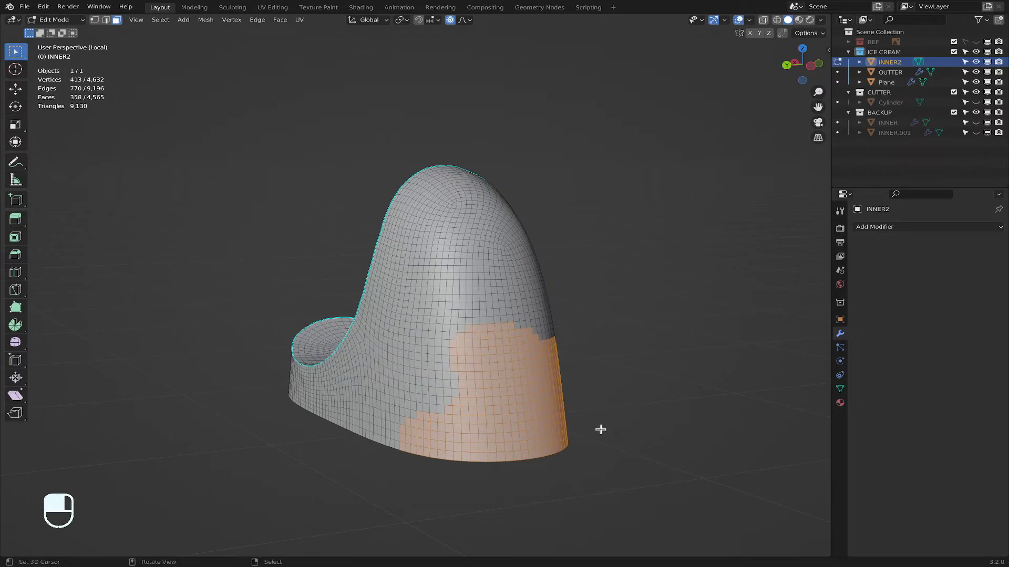
{"action": "middle_click_drag", "start_coordinate": [599, 427], "coordinate": [452, 432]}
{"action": "key", "text": "c"}
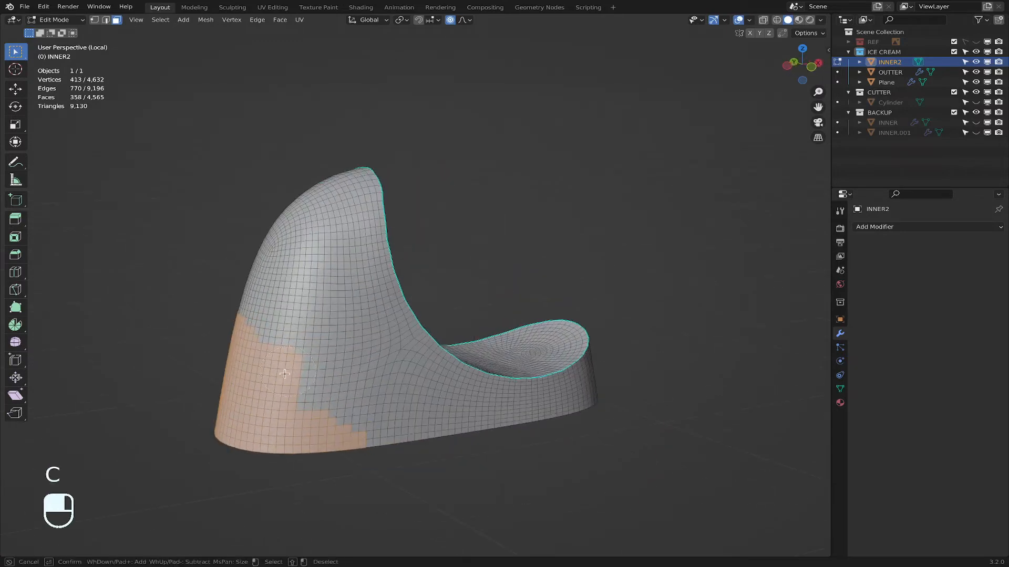
{"action": "mouse_move", "coordinate": [302, 390]}
{"action": "left_mouse_down"}
{"action": "mouse_move", "coordinate": [354, 446]}
{"action": "mouse_move", "coordinate": [293, 414]}
{"action": "left_mouse_up"}
{"action": "right_click", "coordinate": [293, 414]}
{"action": "key", "text": "x"}
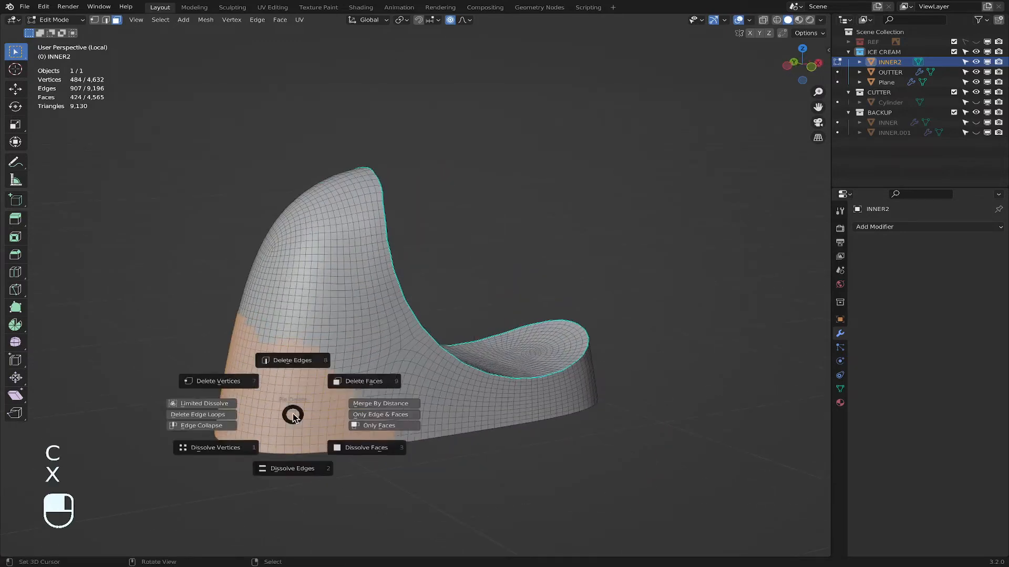
{"action": "left_click", "coordinate": [361, 382]}
Step: Check the trimmed INNER2 mesh together with the rest of the bar outside local view, then isolate it again
{"action": "key", "text": "x"}
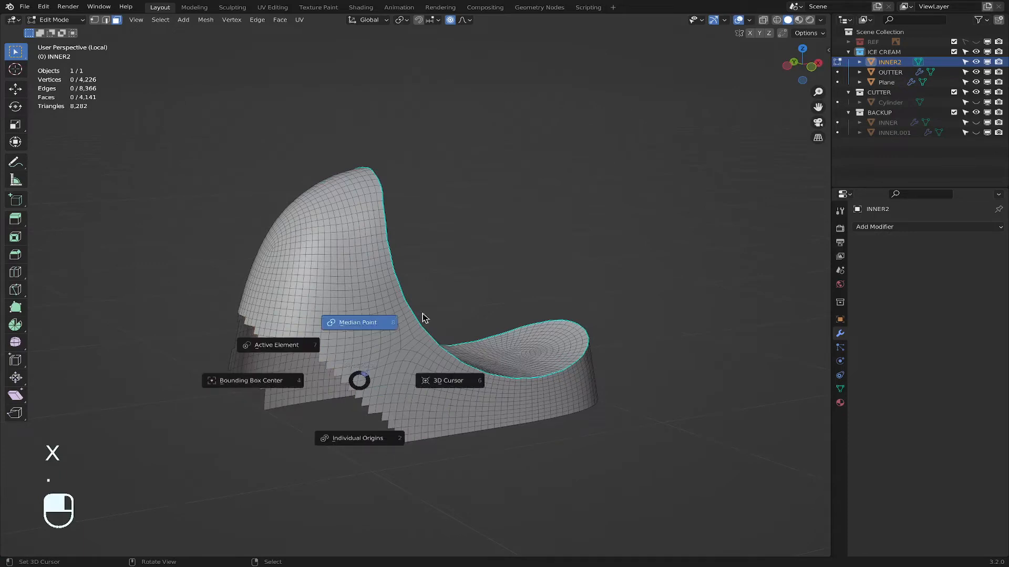
{"action": "key", "text": "slash"}
{"action": "middle_click_drag", "start_coordinate": [471, 290], "coordinate": [471, 414]}
{"action": "key", "text": "slash"}
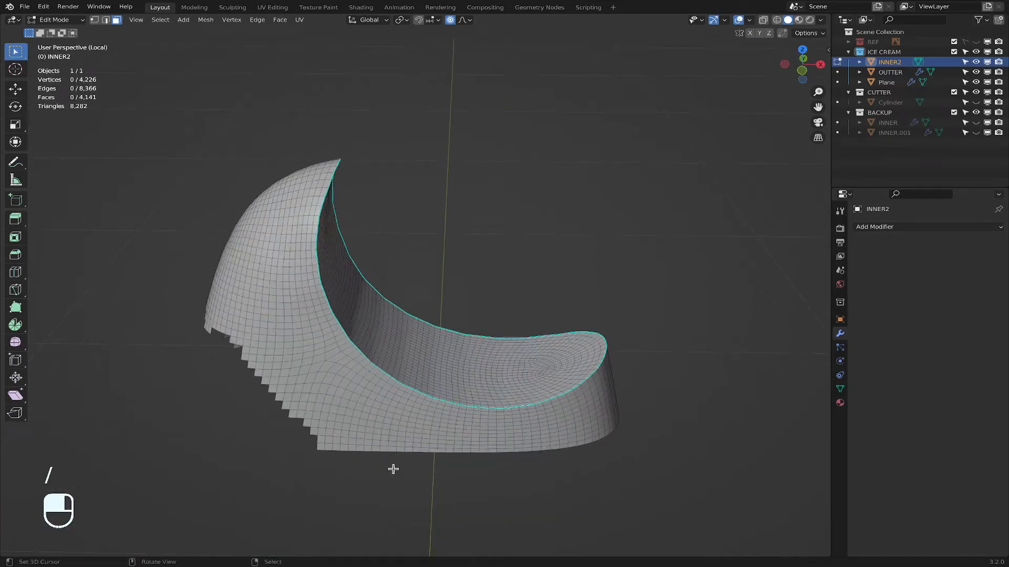
Step: Circle-select the band of faces along the bottom of INNER2's front side and around its low end
{"action": "key", "text": "c"}
{"action": "left_click_drag", "start_coordinate": [322, 448], "coordinate": [648, 466]}
{"action": "right_click", "coordinate": [689, 449]}
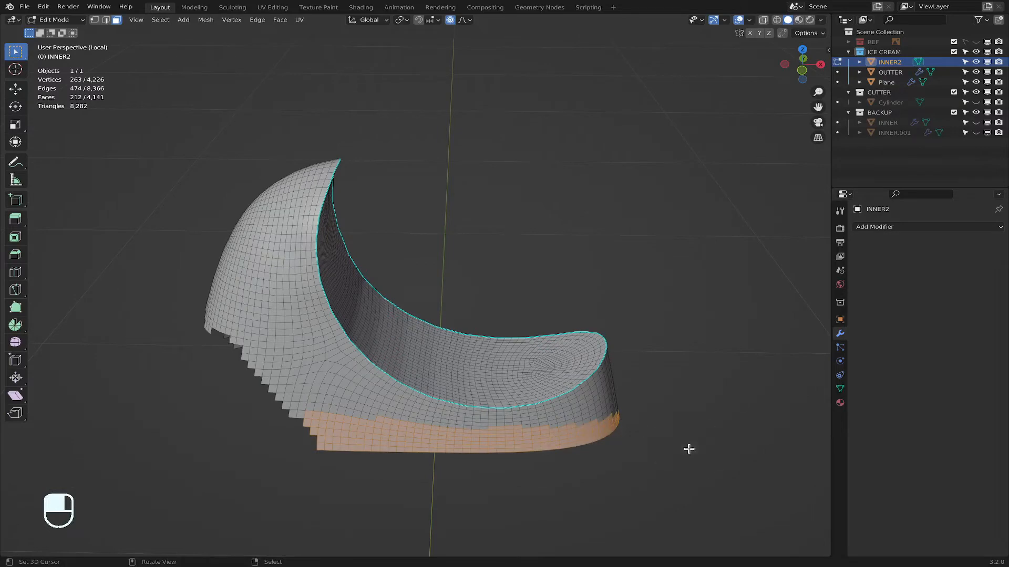
{"action": "middle_click_drag", "start_coordinate": [689, 449], "coordinate": [462, 455]}
{"action": "key", "text": "c"}
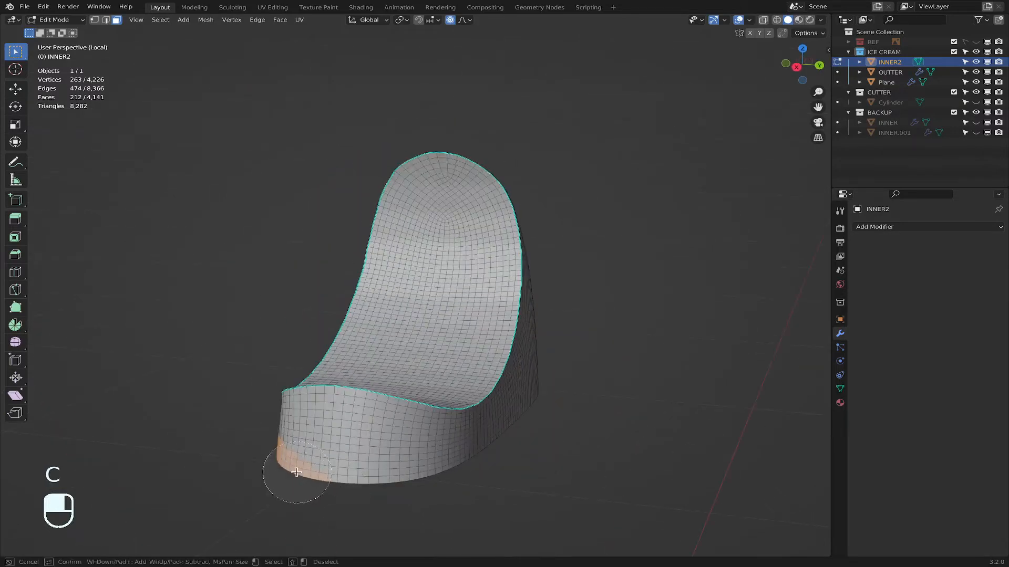
{"action": "left_click_drag", "start_coordinate": [296, 472], "coordinate": [538, 481]}
{"action": "right_click", "coordinate": [538, 481]}
Step: Extend the face selection along the bottom of INNER2's opposite long side and across the jagged edge of the tall end
{"action": "middle_click_drag", "start_coordinate": [538, 481], "coordinate": [300, 470]}
{"action": "key", "text": "c"}
{"action": "mouse_move", "coordinate": [310, 470]}
{"action": "left_mouse_down"}
{"action": "mouse_move", "coordinate": [504, 443]}
{"action": "mouse_move", "coordinate": [573, 427]}
{"action": "mouse_move", "coordinate": [613, 401]}
{"action": "mouse_move", "coordinate": [656, 412]}
{"action": "left_mouse_up"}
{"action": "scroll", "coordinate": [656, 412], "scroll_direction": "up", "scroll_amount": 2}
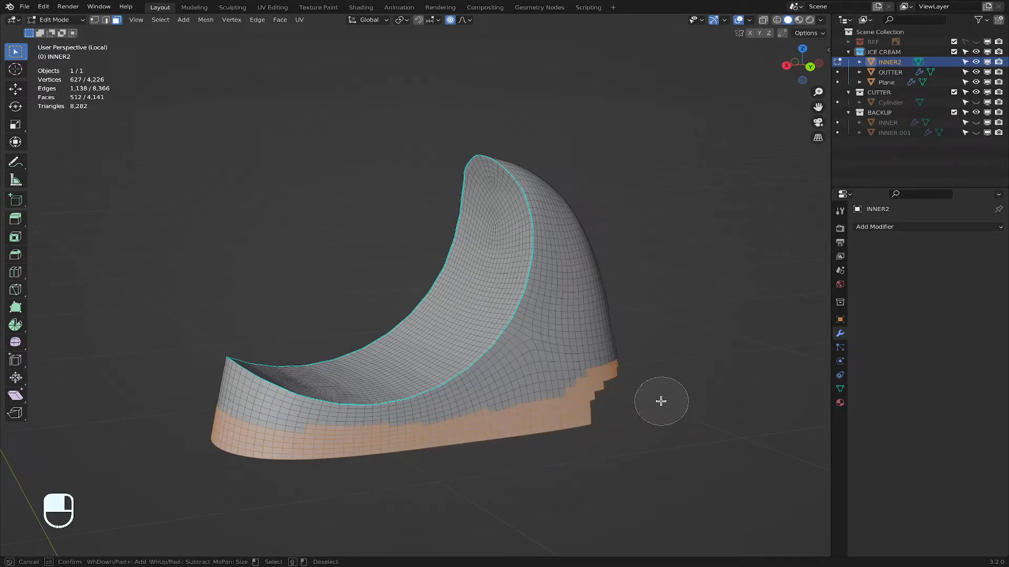
{"action": "right_click", "coordinate": [709, 382]}
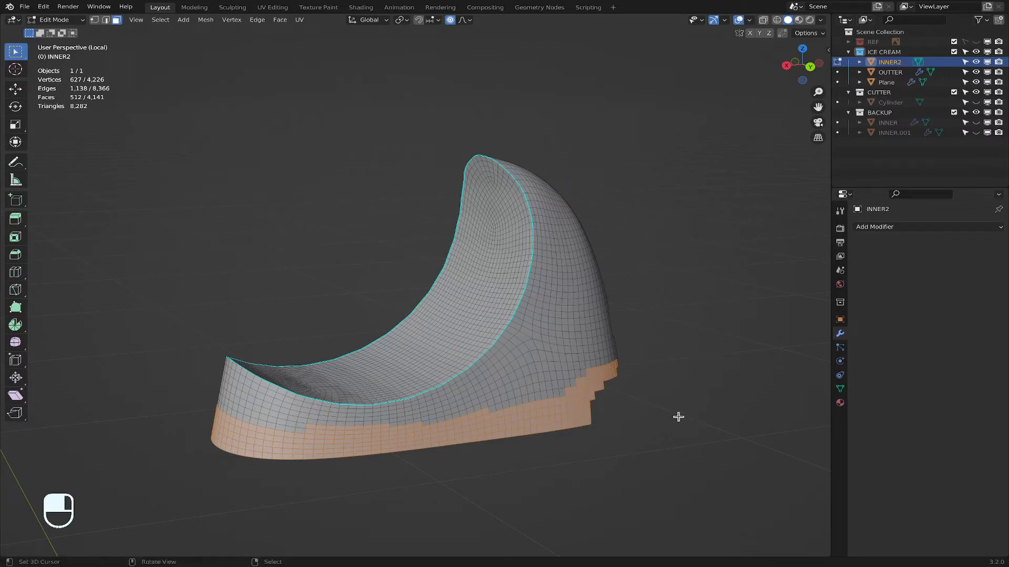
{"action": "middle_click_drag", "start_coordinate": [677, 418], "coordinate": [578, 436]}
{"action": "key", "text": "c"}
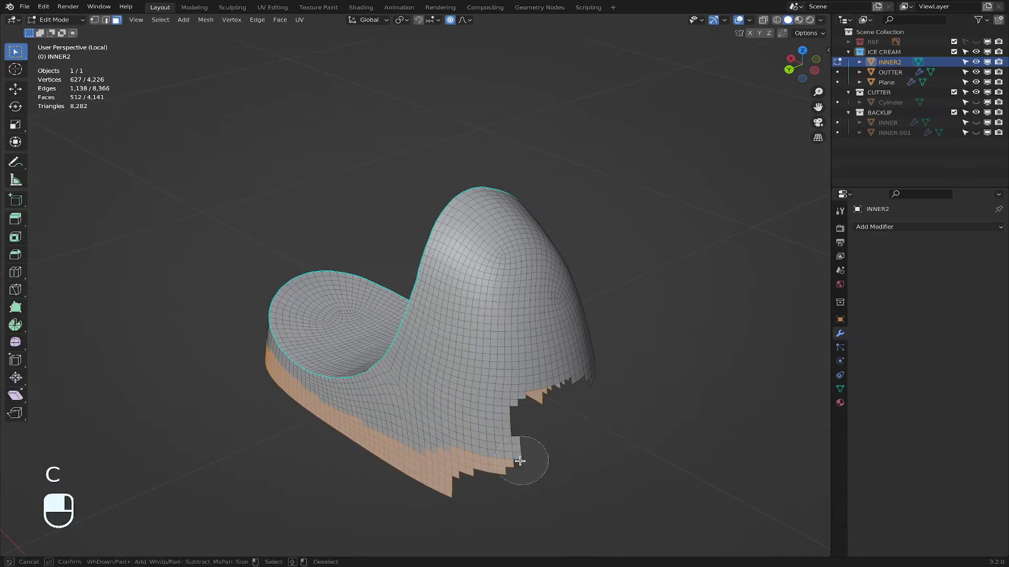
{"action": "mouse_move", "coordinate": [518, 462]}
{"action": "left_mouse_down"}
{"action": "mouse_move", "coordinate": [525, 443]}
{"action": "mouse_move", "coordinate": [436, 472]}
{"action": "mouse_move", "coordinate": [523, 423]}
{"action": "mouse_move", "coordinate": [525, 457]}
{"action": "mouse_move", "coordinate": [471, 469]}
{"action": "left_mouse_up"}
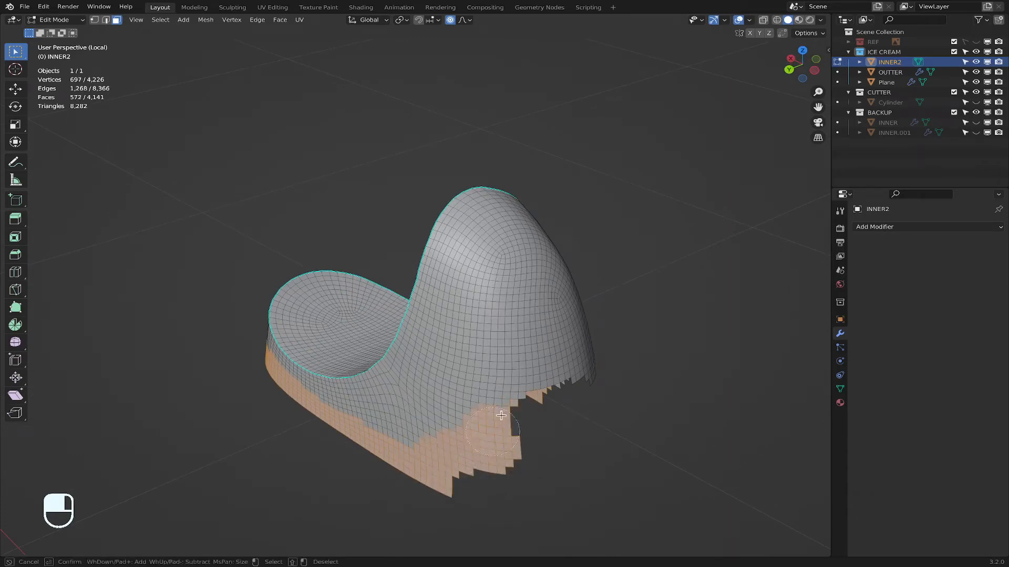
{"action": "mouse_move", "coordinate": [500, 416]}
{"action": "left_mouse_down"}
{"action": "mouse_move", "coordinate": [528, 391]}
{"action": "mouse_move", "coordinate": [601, 383]}
{"action": "left_mouse_up"}
{"action": "right_click", "coordinate": [628, 405]}
Step: Extend the selection up the outer wall of the tall end towards the bite rim and delete the selected faces
{"action": "mouse_move", "coordinate": [629, 405]}
{"action": "middle_mouse_down"}
{"action": "mouse_move", "coordinate": [497, 414]}
{"action": "mouse_move", "coordinate": [479, 427]}
{"action": "middle_mouse_up"}
{"action": "key", "text": "c"}
{"action": "mouse_move", "coordinate": [279, 392]}
{"action": "left_mouse_down"}
{"action": "mouse_move", "coordinate": [343, 415]}
{"action": "mouse_move", "coordinate": [330, 415]}
{"action": "mouse_move", "coordinate": [273, 323]}
{"action": "mouse_move", "coordinate": [217, 313]}
{"action": "mouse_move", "coordinate": [318, 328]}
{"action": "mouse_move", "coordinate": [258, 271]}
{"action": "mouse_move", "coordinate": [236, 276]}
{"action": "left_mouse_up"}
{"action": "right_click", "coordinate": [337, 395]}
{"action": "middle_click_drag", "start_coordinate": [336, 395], "coordinate": [544, 330]}
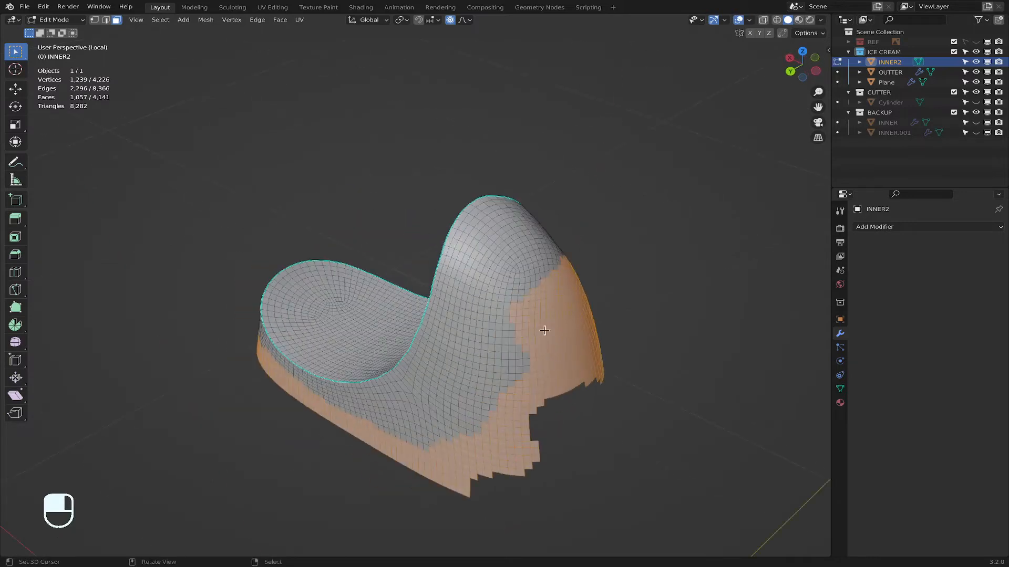
{"action": "key", "text": "c"}
{"action": "mouse_move", "coordinate": [544, 330]}
{"action": "left_mouse_down"}
{"action": "mouse_move", "coordinate": [505, 358]}
{"action": "mouse_move", "coordinate": [447, 436]}
{"action": "mouse_move", "coordinate": [394, 463]}
{"action": "mouse_move", "coordinate": [436, 436]}
{"action": "left_mouse_up"}
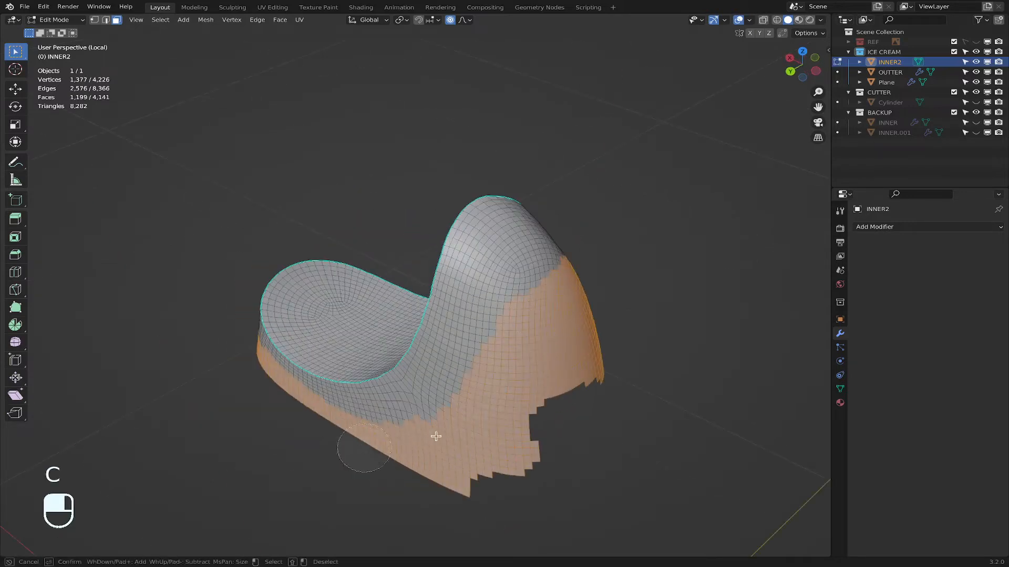
{"action": "right_click", "coordinate": [436, 436]}
{"action": "key", "text": "x"}
{"action": "left_click", "coordinate": [517, 417]}
Step: Leave local view, return INNER2 to Object Mode and clear the selection
{"action": "middle_click_drag", "start_coordinate": [491, 394], "coordinate": [599, 415]}
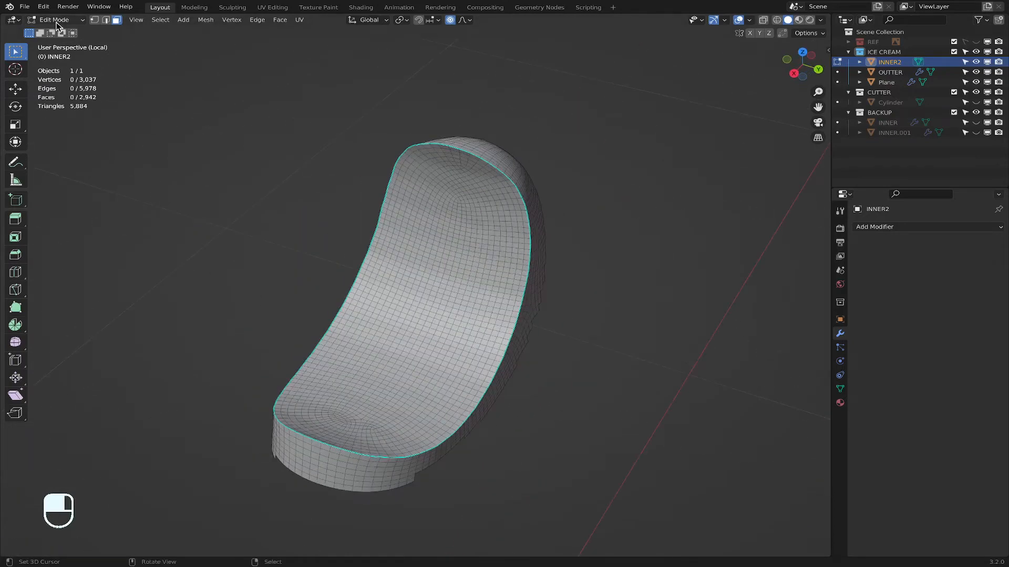
{"action": "key", "text": "slash"}
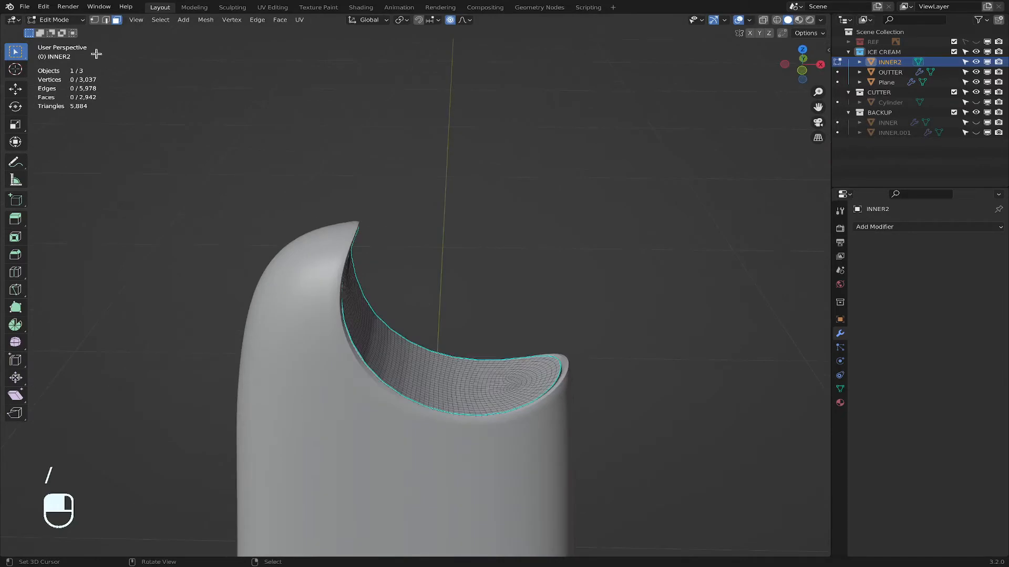
{"action": "left_click", "coordinate": [59, 19]}
{"action": "left_click", "coordinate": [59, 33]}
{"action": "middle_click_drag", "start_coordinate": [558, 398], "coordinate": [411, 428]}
{"action": "right_click", "coordinate": [583, 350]}
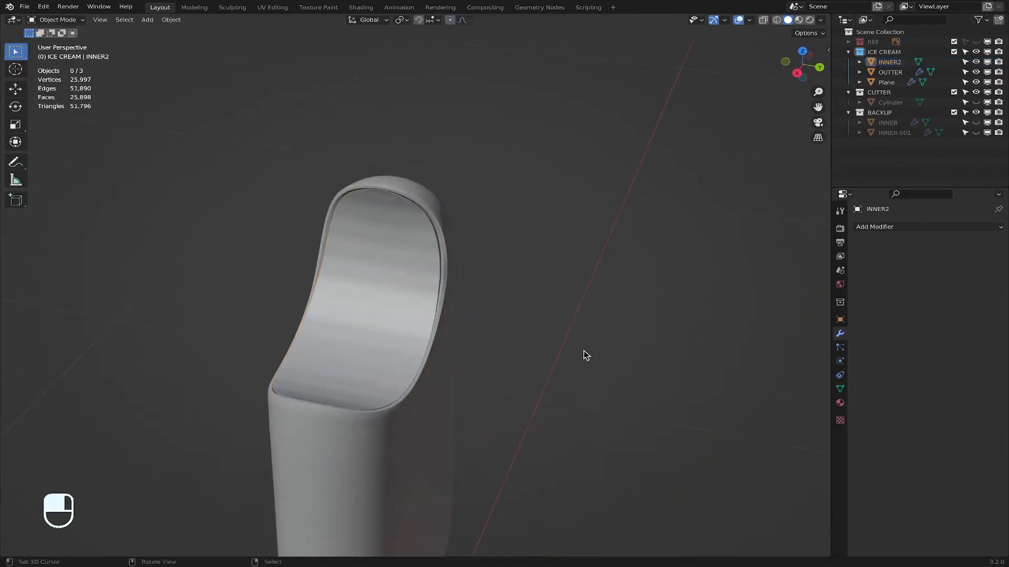
Step: With the whole bar in front view, collapse the CUTTER collection and hide both the CUTTER and BACKUP collections from the viewport
{"action": "middle_click_drag", "start_coordinate": [583, 350], "coordinate": [689, 294]}
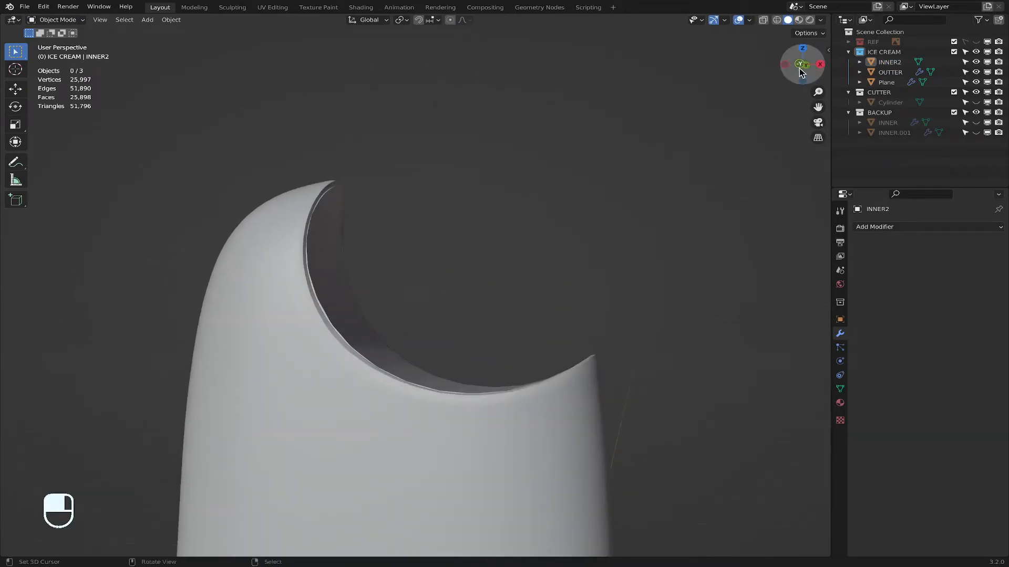
{"action": "scroll", "coordinate": [524, 323], "scroll_direction": "down", "scroll_amount": 8}
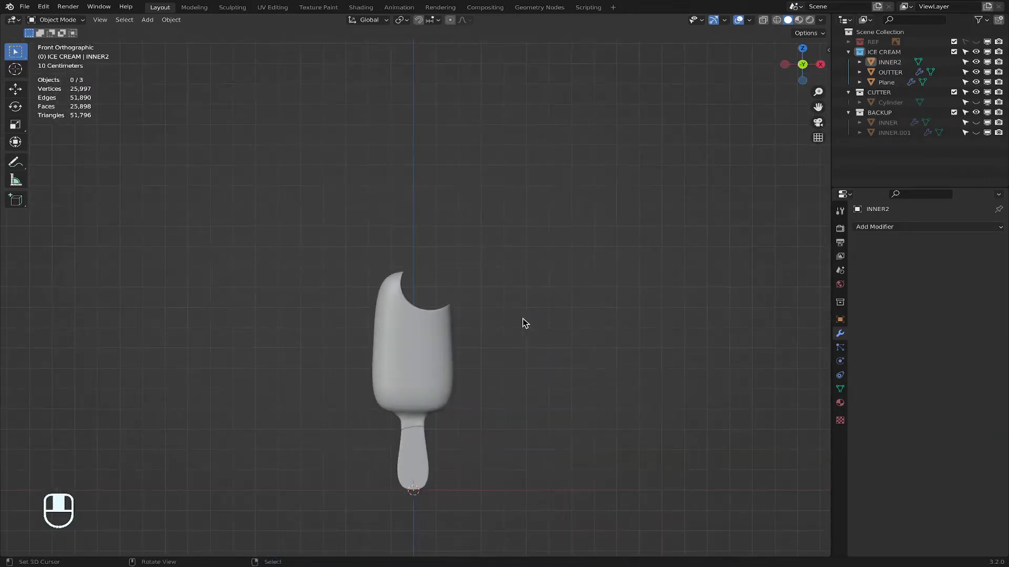
{"action": "middle_click_drag", "start_coordinate": [486, 279], "coordinate": [477, 234], "text": "shift"}
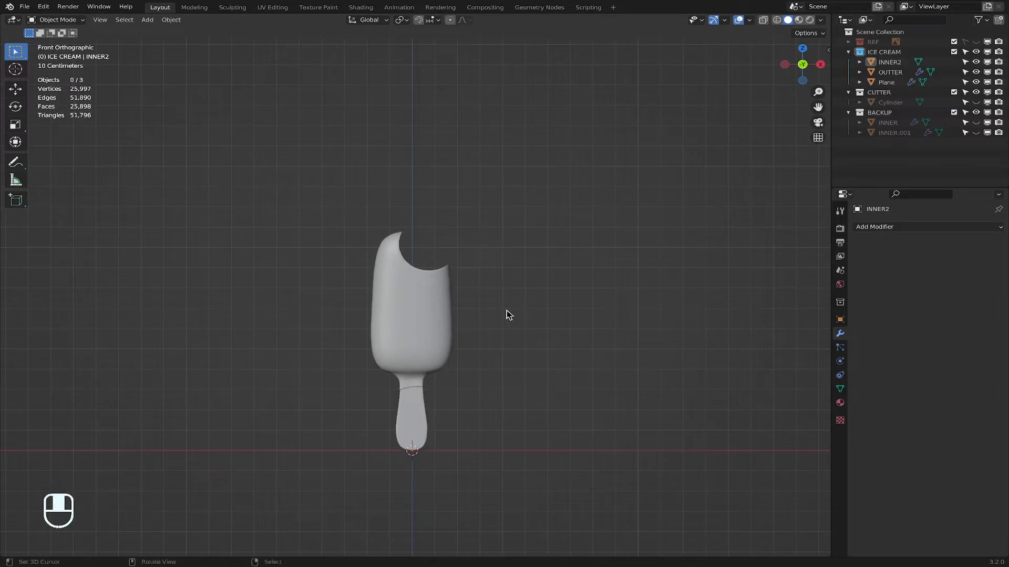
{"action": "scroll", "coordinate": [510, 326], "scroll_direction": "up", "scroll_amount": 2}
{"action": "scroll", "coordinate": [510, 325], "scroll_direction": "up", "scroll_amount": 1}
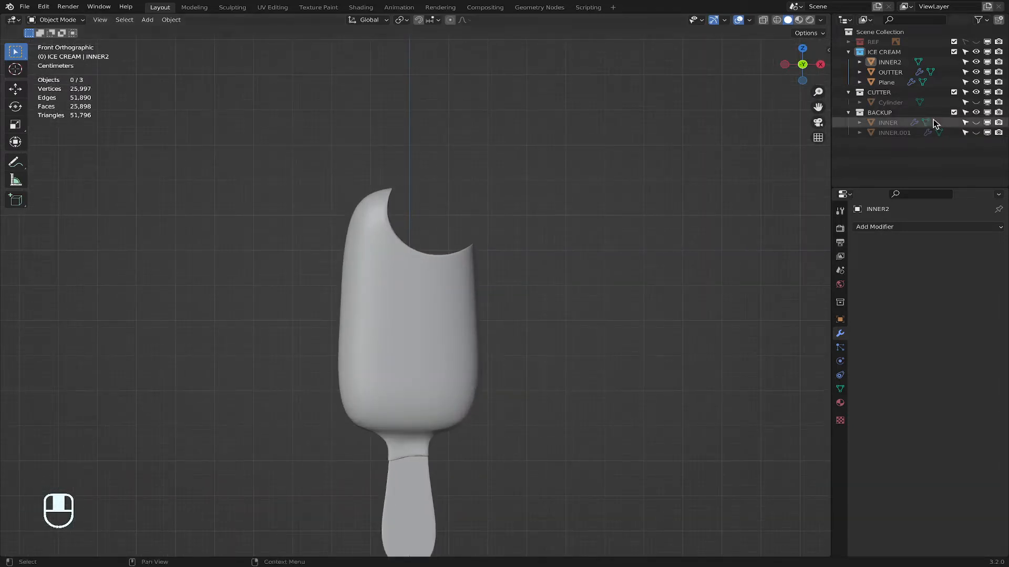
{"action": "left_click", "coordinate": [848, 93]}
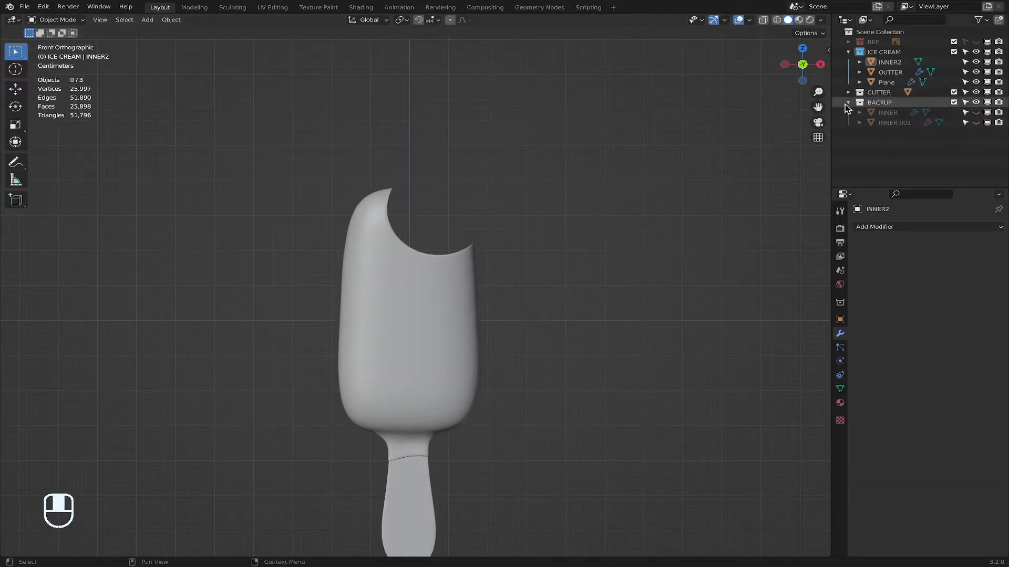
{"action": "left_click", "coordinate": [976, 103]}
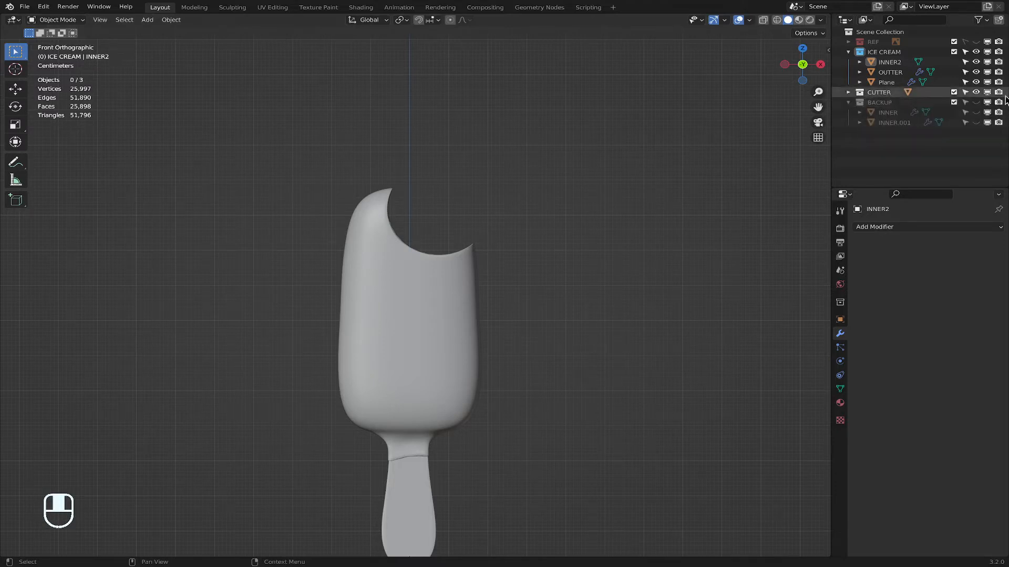
{"action": "left_click", "coordinate": [974, 102]}
{"action": "left_click", "coordinate": [976, 92]}
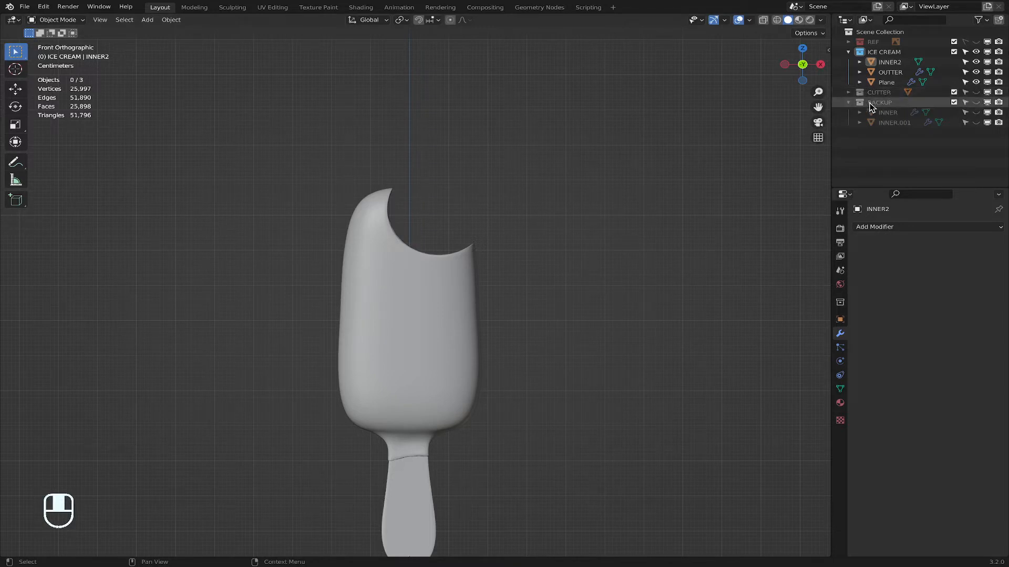
Step: Collapse the BACKUP collection, make ICE CREAM the active collection, and briefly show the REF collection to compare the bar with the reference
{"action": "left_click", "coordinate": [849, 102]}
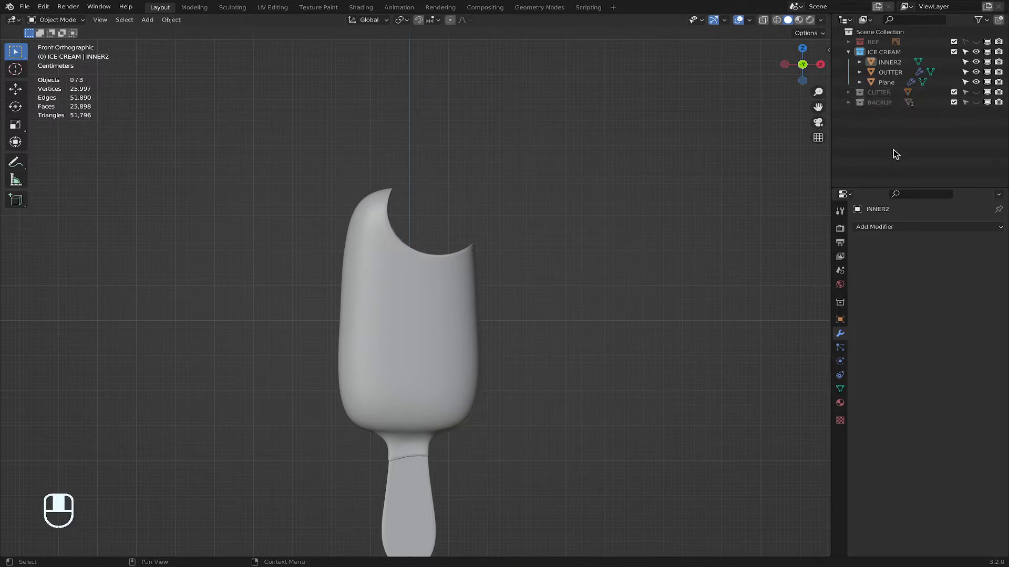
{"action": "left_click", "coordinate": [889, 53]}
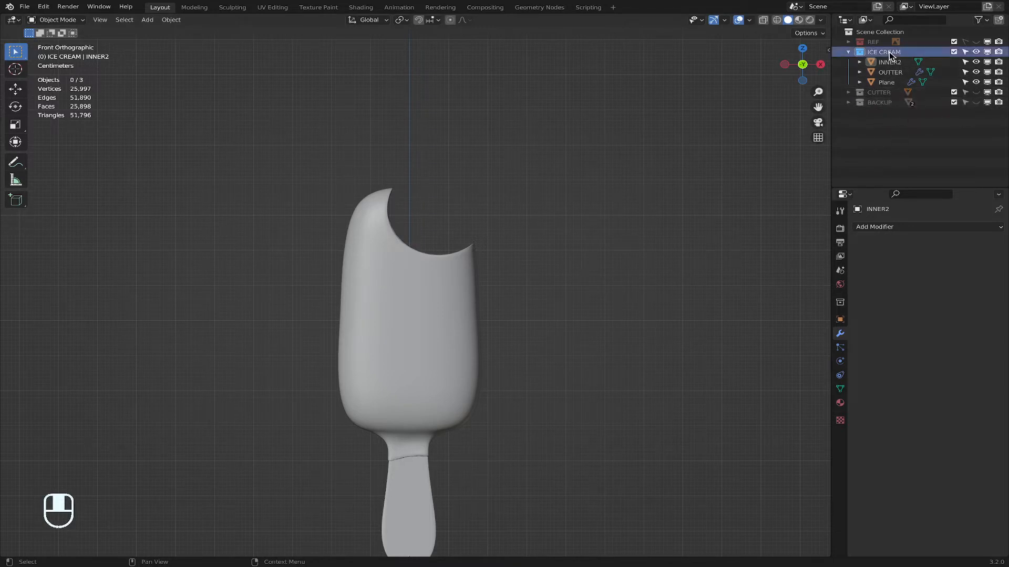
{"action": "left_click", "coordinate": [976, 42]}
{"action": "left_click", "coordinate": [976, 42]}
{"action": "left_click", "coordinate": [976, 42]}
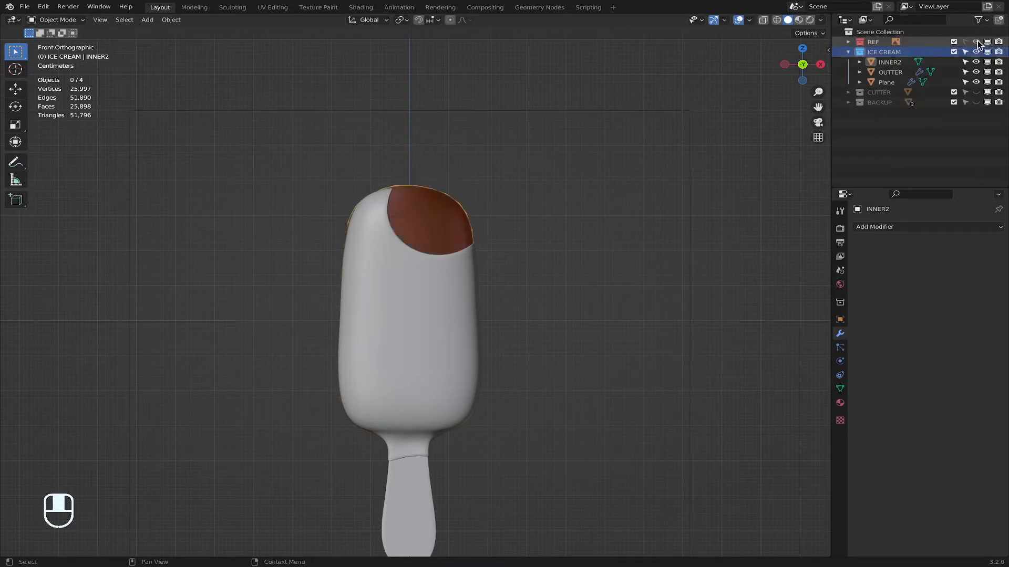
{"action": "left_click", "coordinate": [976, 42]}
Step: Select OUTTER and convert it with Visual Geometry to Mesh so its Subdivision modifier is applied
{"action": "scroll", "coordinate": [491, 299], "scroll_direction": "down", "scroll_amount": 3}
{"action": "scroll", "coordinate": [493, 305], "scroll_direction": "up", "scroll_amount": 2}
{"action": "middle_click_drag", "start_coordinate": [479, 314], "coordinate": [378, 239]}
{"action": "left_click", "coordinate": [419, 329]}
{"action": "left_click", "coordinate": [380, 227]}
{"action": "left_click", "coordinate": [383, 358]}
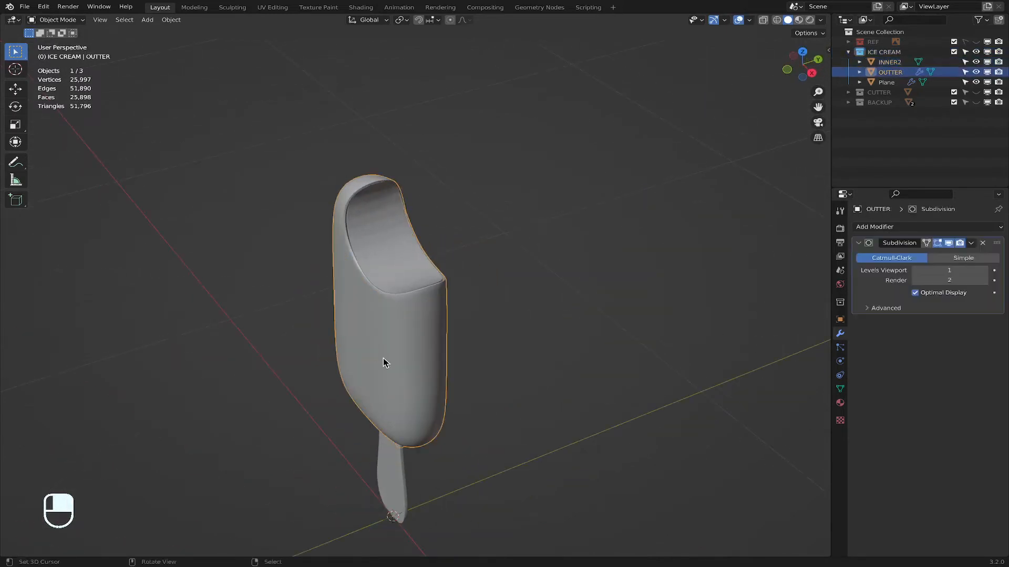
{"action": "right_click", "coordinate": [386, 475]}
{"action": "right_click", "coordinate": [403, 396]}
{"action": "middle_click_drag", "start_coordinate": [445, 413], "coordinate": [498, 410]}
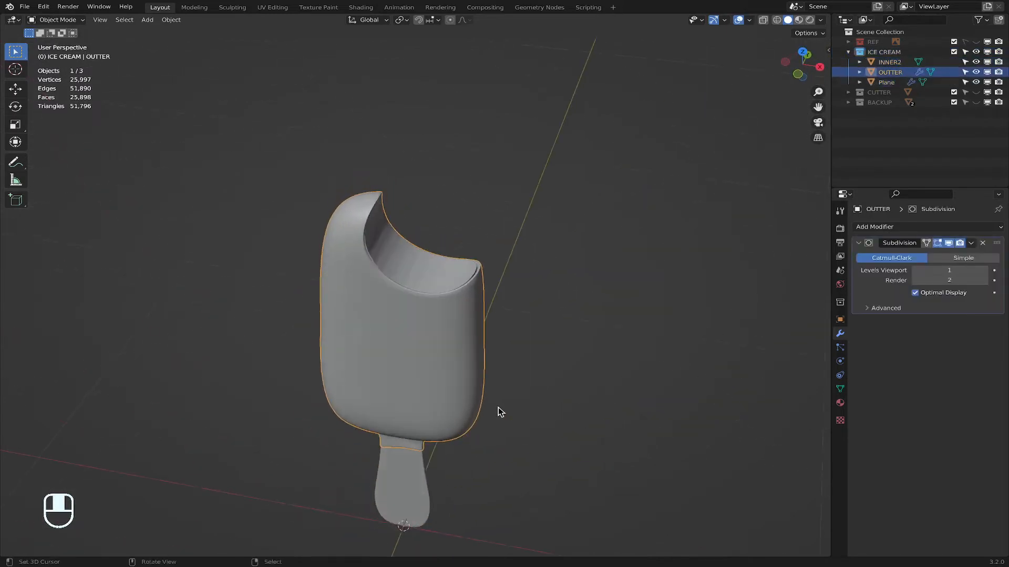
{"action": "scroll", "coordinate": [498, 410], "scroll_direction": "down", "scroll_amount": 1}
{"action": "left_click", "coordinate": [797, 75]}
{"action": "scroll", "coordinate": [525, 178], "scroll_direction": "up", "scroll_amount": 3}
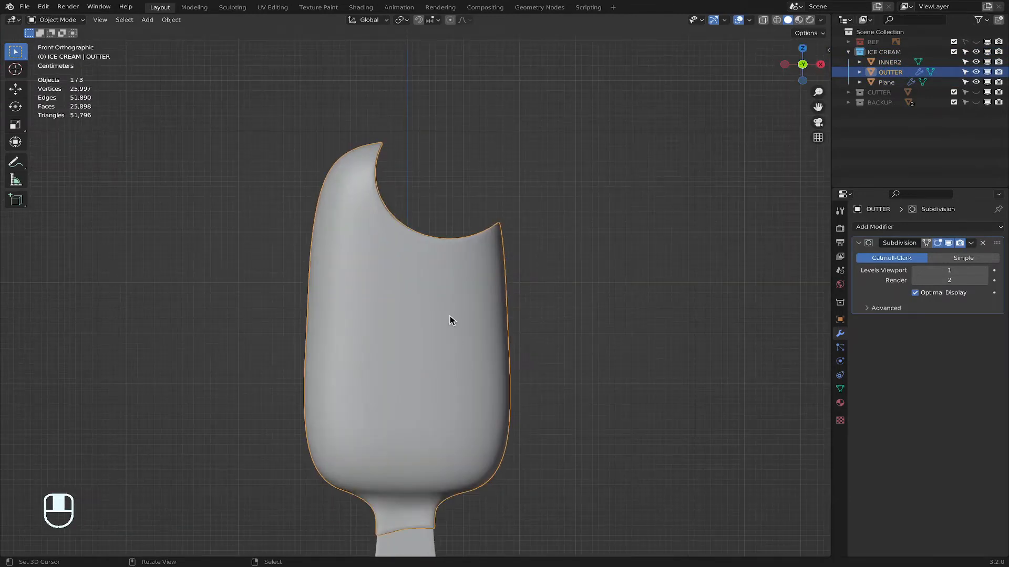
{"action": "key", "text": "space"}
{"action": "type", "text": "vis"}
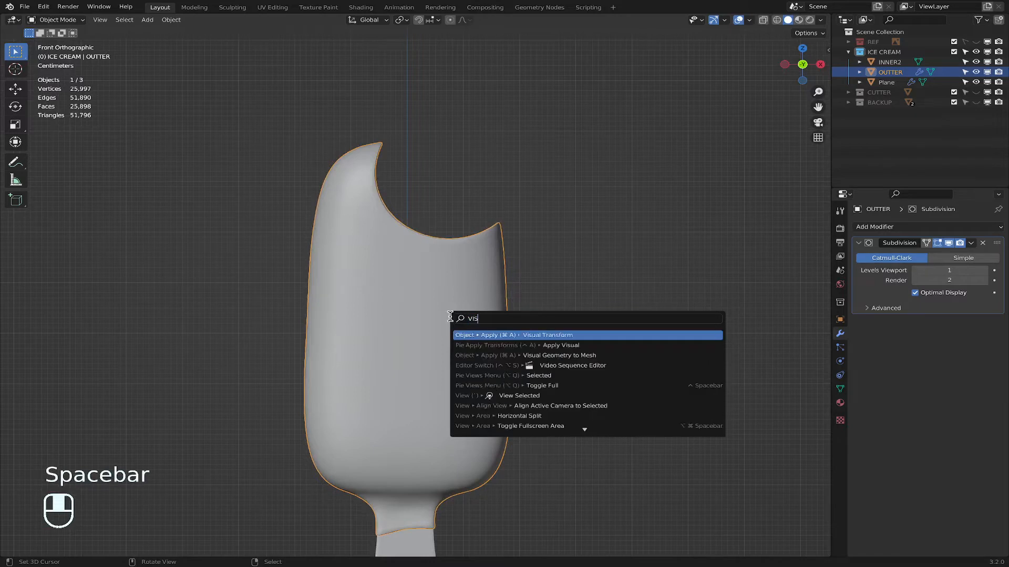
{"action": "left_click", "coordinate": [604, 356]}
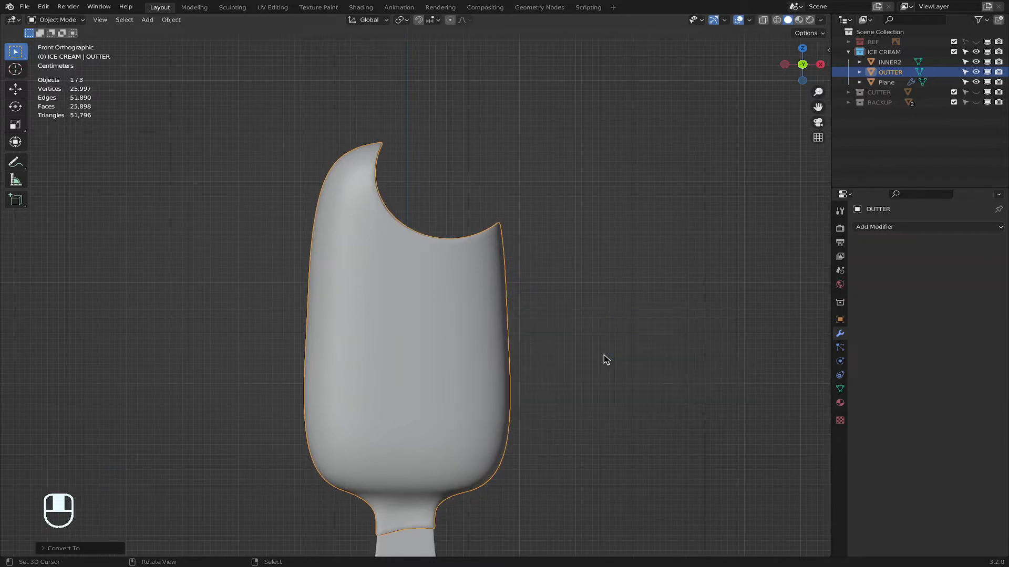
Step: Examine the bite surface up close and the rim where INNER2 meets the OUTTER shell
{"action": "middle_click_drag", "start_coordinate": [594, 264], "coordinate": [498, 349]}
{"action": "scroll", "coordinate": [397, 282], "scroll_direction": "up", "scroll_amount": 5}
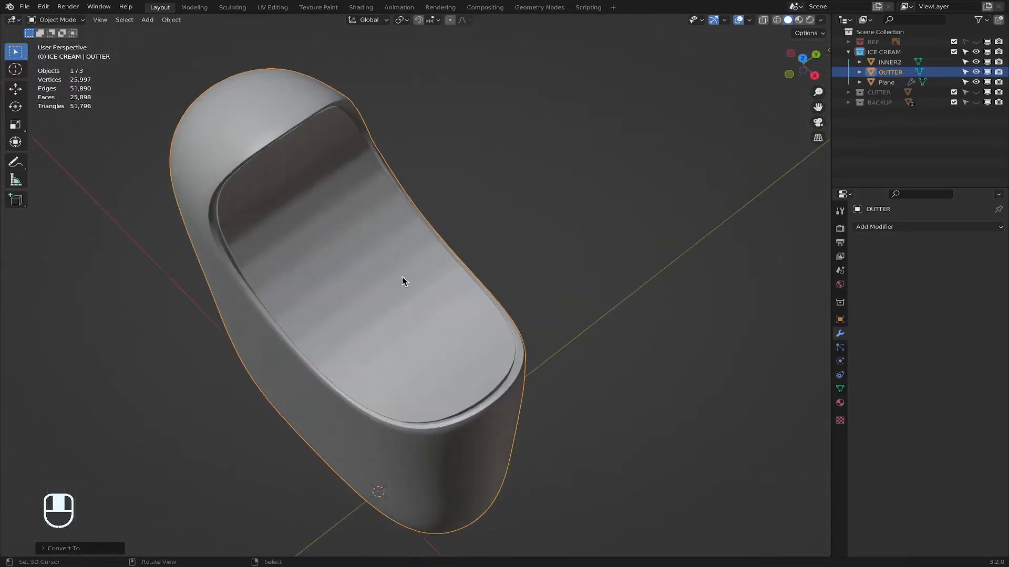
{"action": "left_click", "coordinate": [370, 209]}
{"action": "middle_click_drag", "start_coordinate": [414, 321], "coordinate": [454, 308]}
{"action": "left_click", "coordinate": [444, 383]}
{"action": "left_click", "coordinate": [517, 248]}
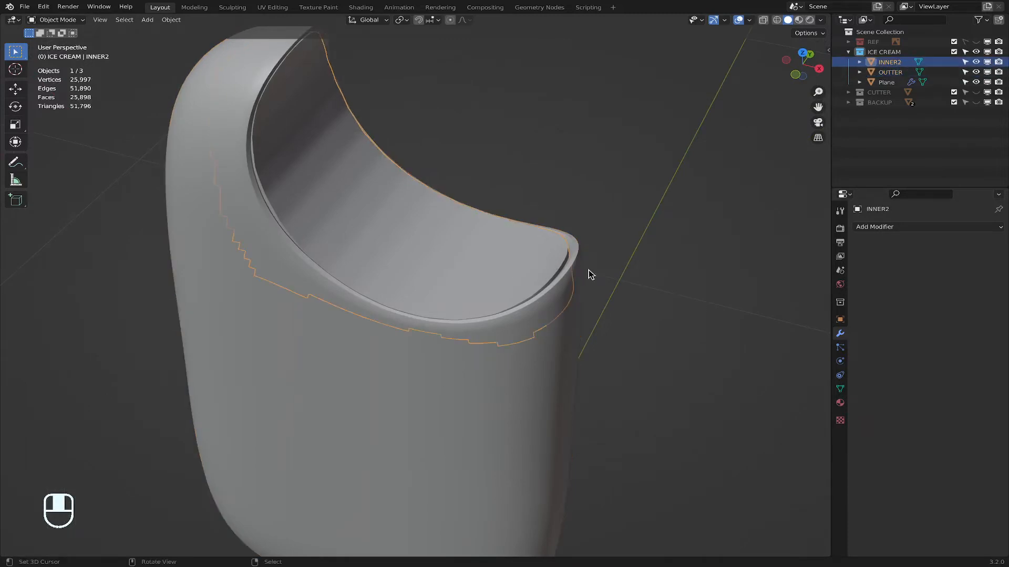
{"action": "middle_click_drag", "start_coordinate": [590, 274], "coordinate": [646, 270]}
{"action": "scroll", "coordinate": [682, 276], "scroll_direction": "up", "scroll_amount": 3}
{"action": "left_click", "coordinate": [727, 272]}
{"action": "scroll", "coordinate": [723, 279], "scroll_direction": "up", "scroll_amount": 2}
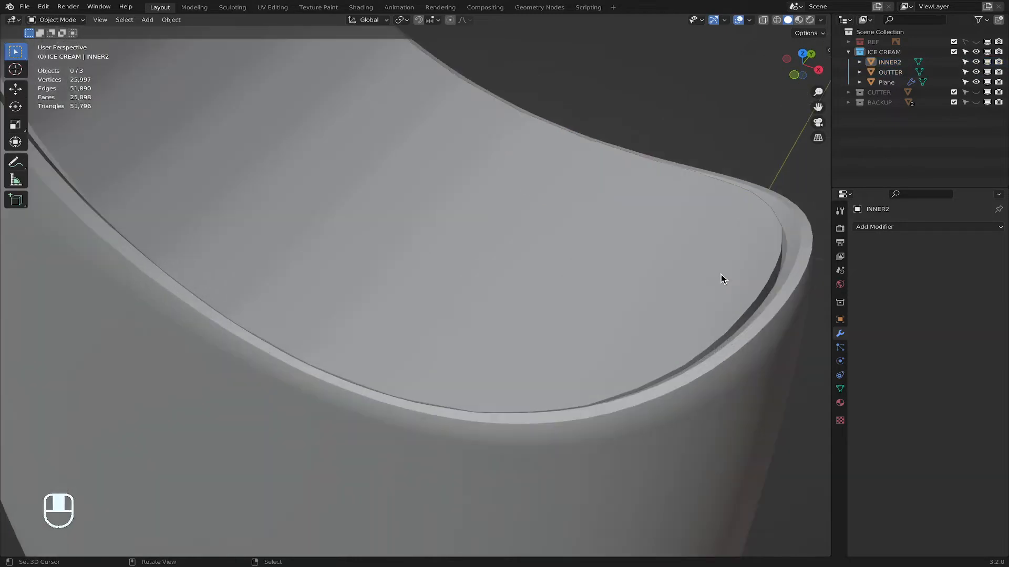
{"action": "middle_click_drag", "start_coordinate": [723, 279], "coordinate": [767, 387]}
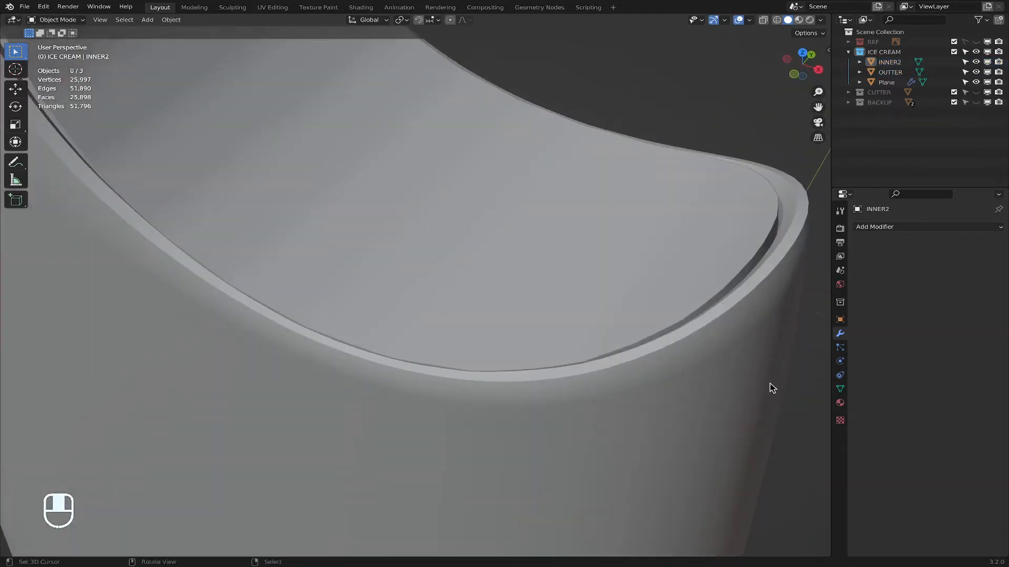
{"action": "left_click", "coordinate": [739, 383]}
{"action": "scroll", "coordinate": [739, 383], "scroll_direction": "down", "scroll_amount": 5}
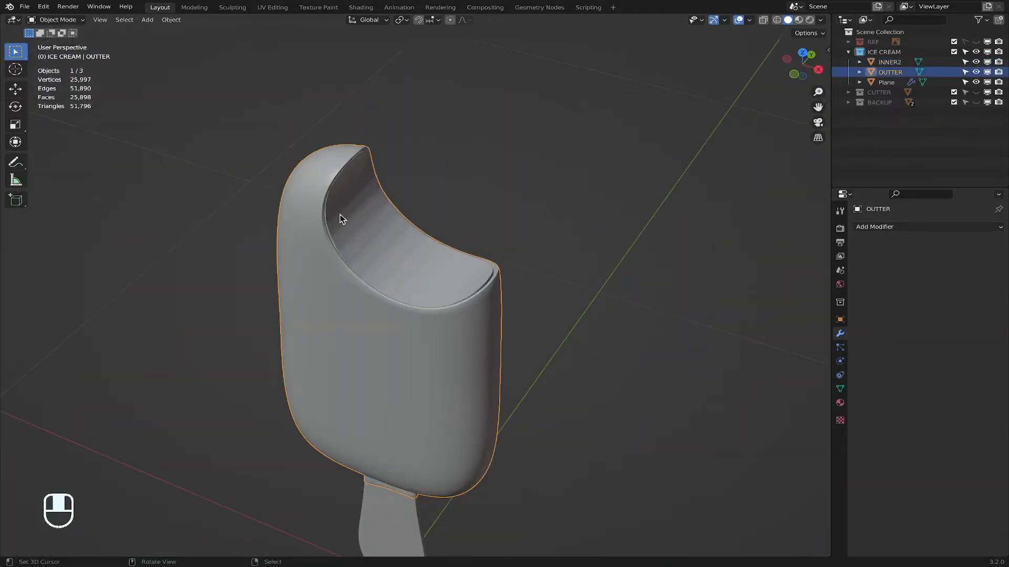
{"action": "middle_click_drag", "start_coordinate": [341, 219], "coordinate": [467, 261]}
{"action": "middle_click_drag", "start_coordinate": [496, 244], "coordinate": [399, 210]}
Step: Clear the selection and frame the whole ice cream bar, including the stick, in front view
{"action": "left_click", "coordinate": [804, 74]}
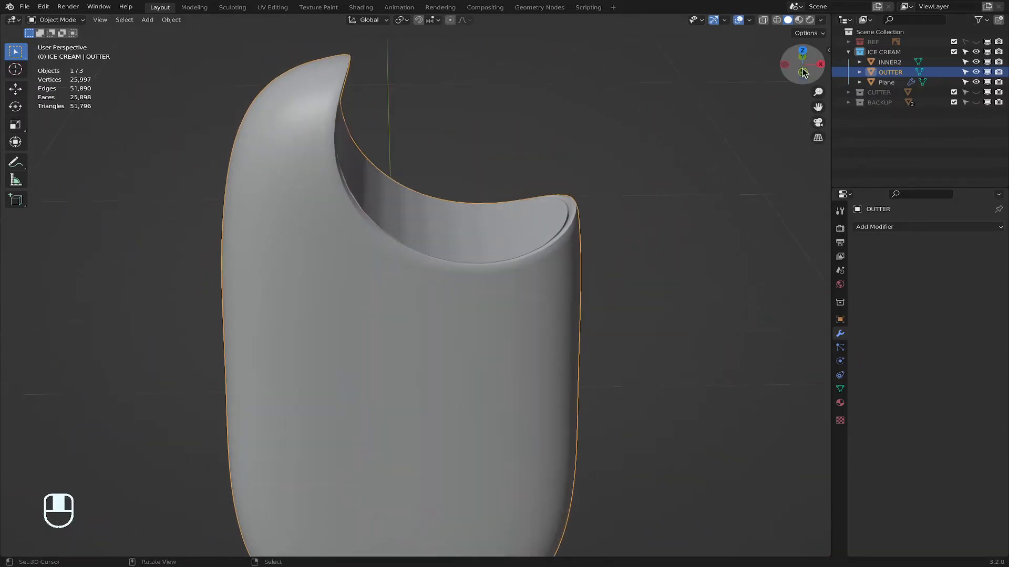
{"action": "scroll", "coordinate": [496, 322], "scroll_direction": "down", "scroll_amount": 5}
{"action": "left_click", "coordinate": [561, 314]}
{"action": "scroll", "coordinate": [561, 313], "scroll_direction": "down", "scroll_amount": 4}
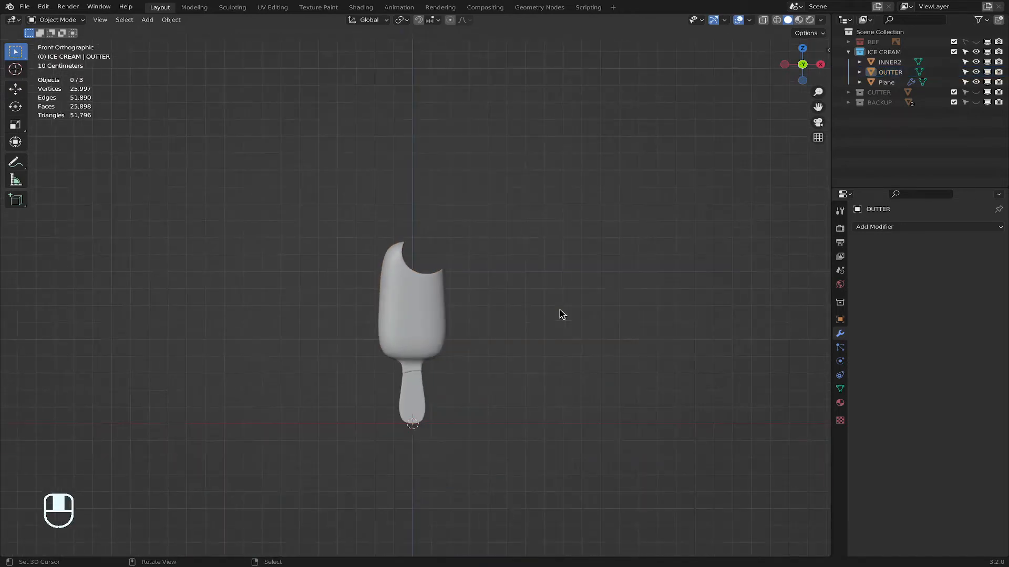
{"action": "scroll", "coordinate": [559, 314], "scroll_direction": "up", "scroll_amount": 1}
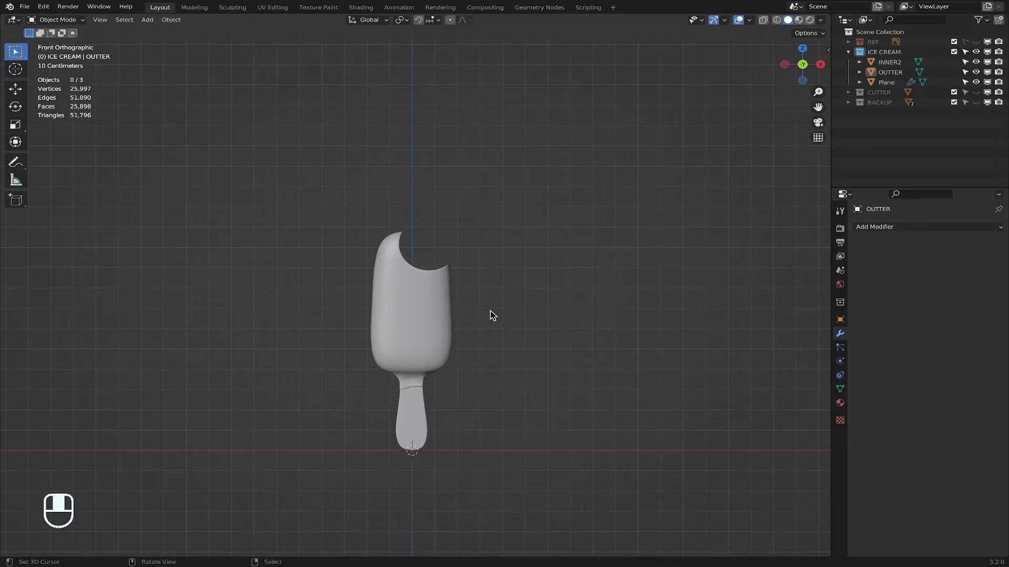
{"action": "middle_click_drag", "start_coordinate": [493, 315], "coordinate": [610, 248]}
{"action": "left_click", "coordinate": [804, 70]}
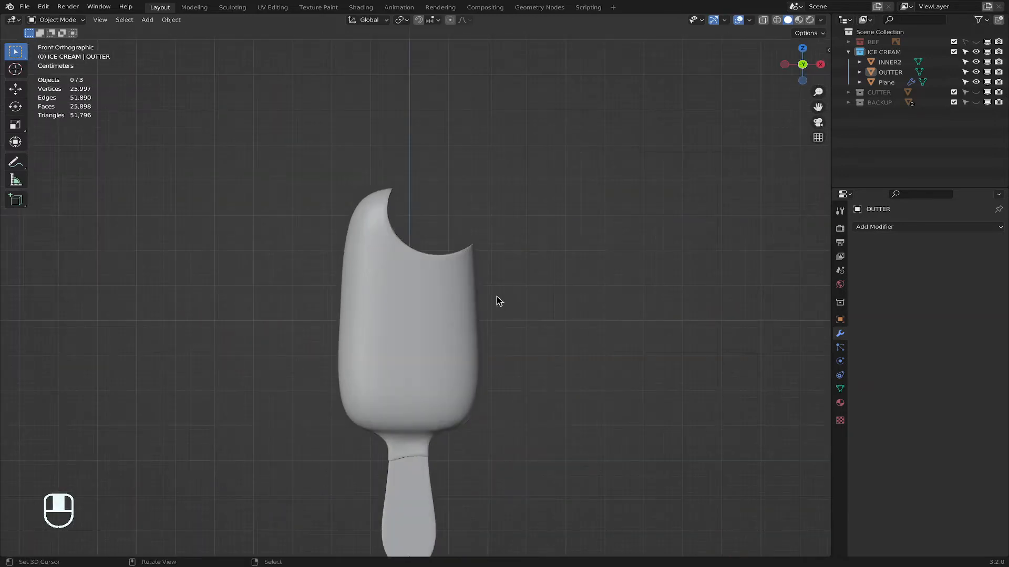
{"action": "middle_click_drag", "start_coordinate": [515, 313], "coordinate": [540, 234], "text": "shift"}
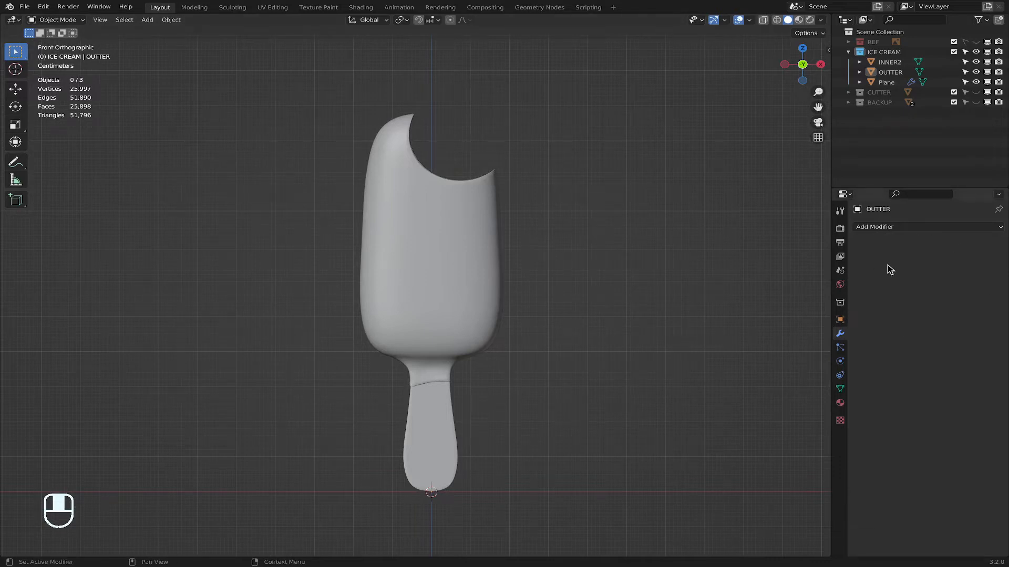
Step: Select the OUTTER shell and add a Multiresolution modifier to it
{"action": "left_click", "coordinate": [919, 229]}
{"action": "left_click", "coordinate": [919, 229]}
{"action": "left_click", "coordinate": [918, 229]}
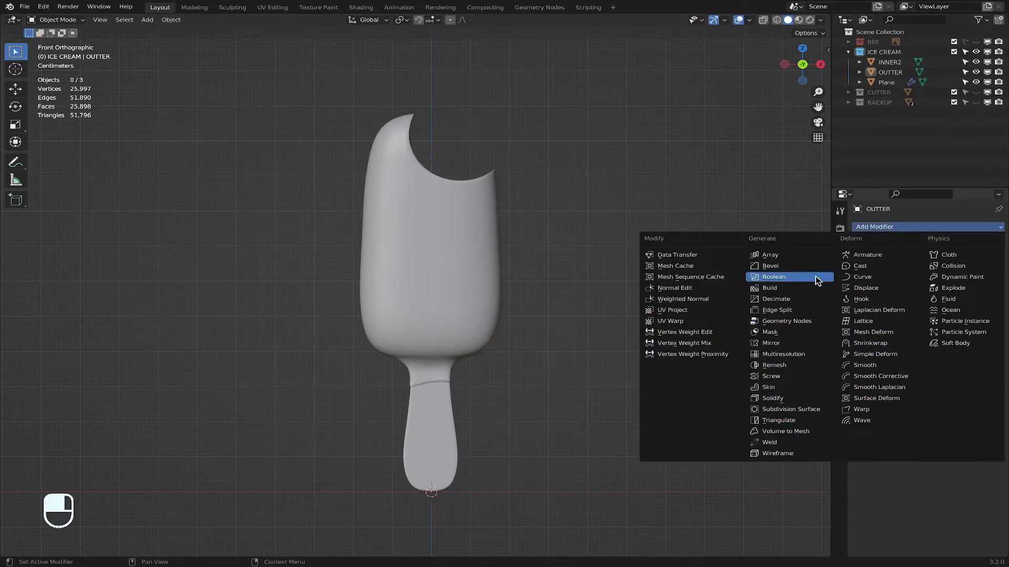
{"action": "left_click", "coordinate": [446, 207]}
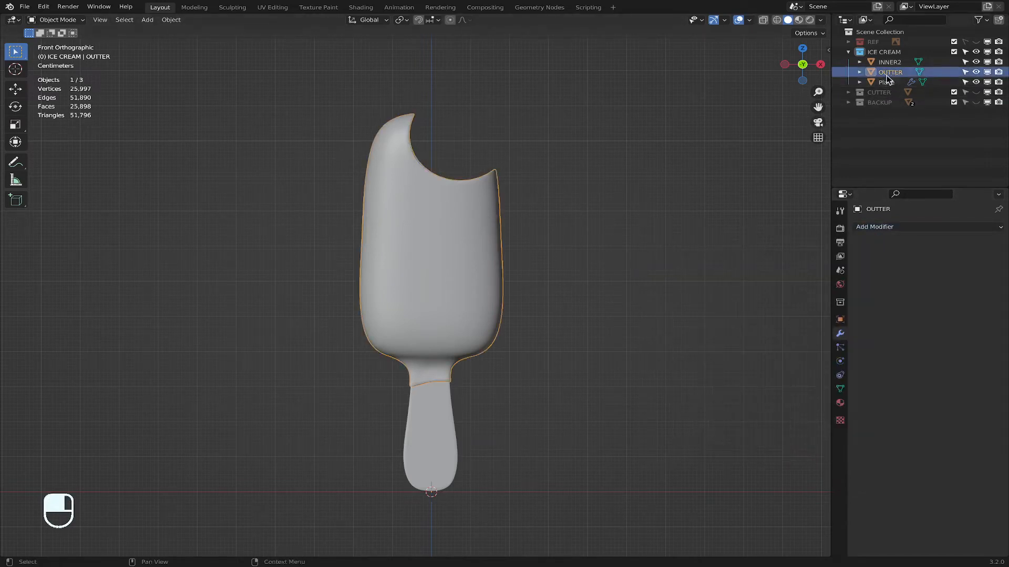
{"action": "left_click", "coordinate": [916, 230]}
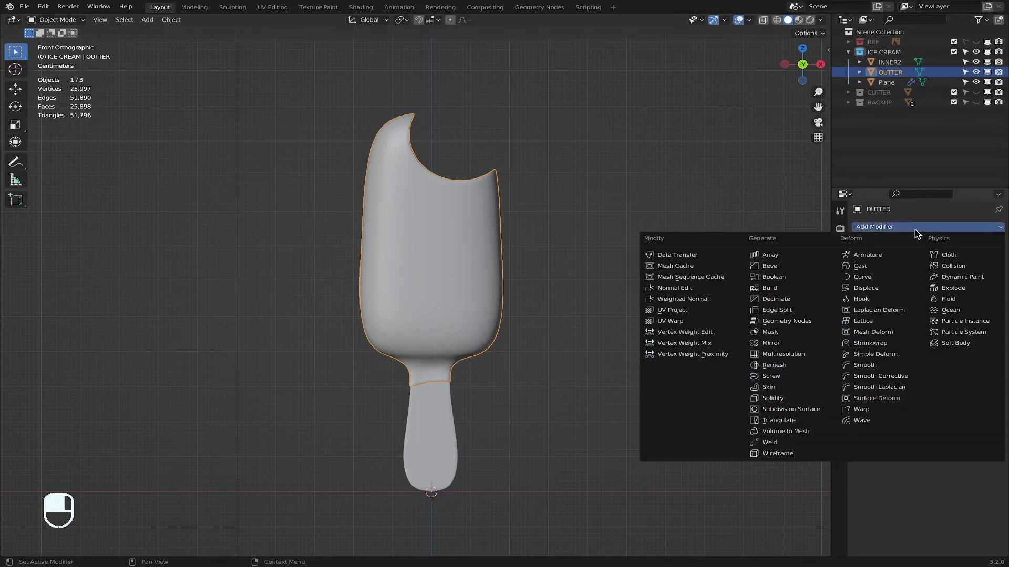
{"action": "left_click", "coordinate": [795, 354]}
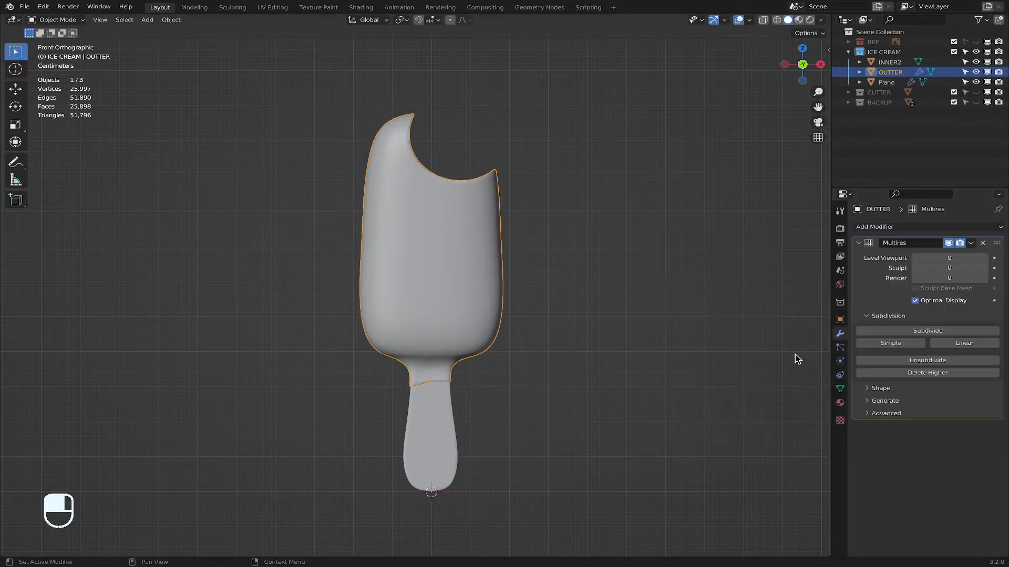
Step: Subdivide OUTTER's Multires modifier up to level 4
{"action": "left_click", "coordinate": [941, 332]}
{"action": "left_click", "coordinate": [941, 331]}
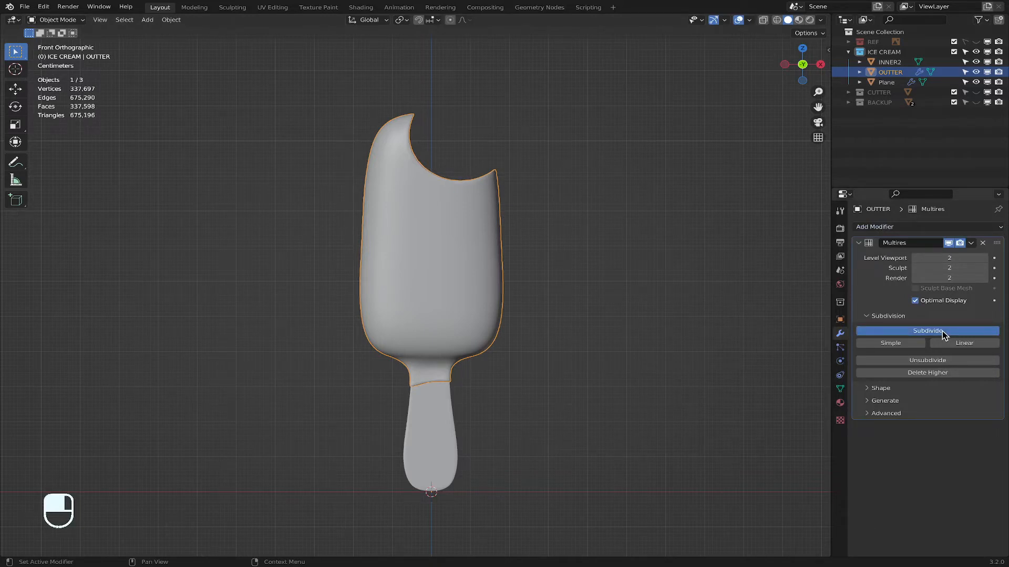
{"action": "left_click", "coordinate": [942, 331]}
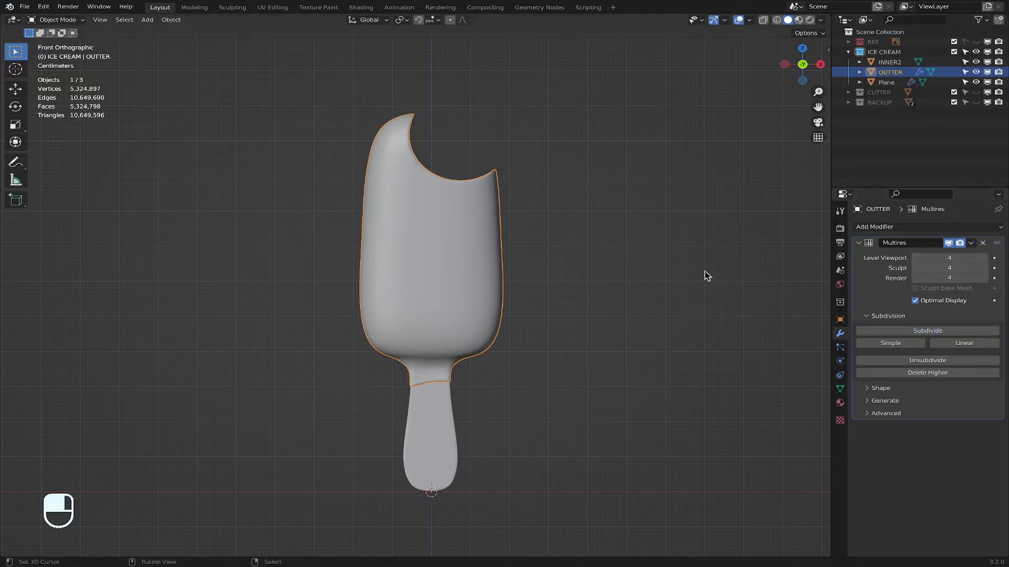
Step: Switch OUTTER to Sculpt Mode and frame the coated part of the bar for sculpting
{"action": "left_click", "coordinate": [74, 20]}
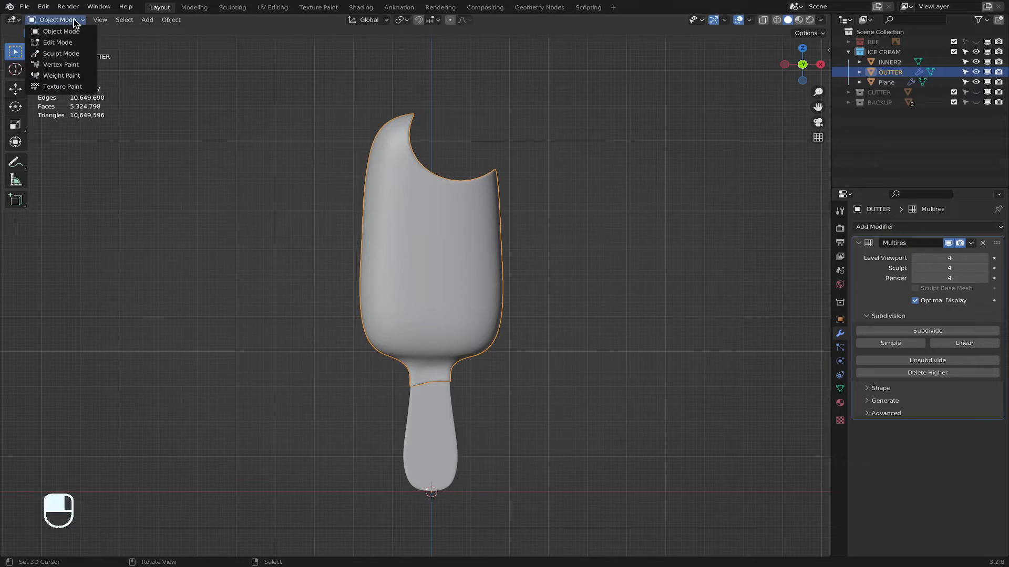
{"action": "left_click", "coordinate": [75, 54]}
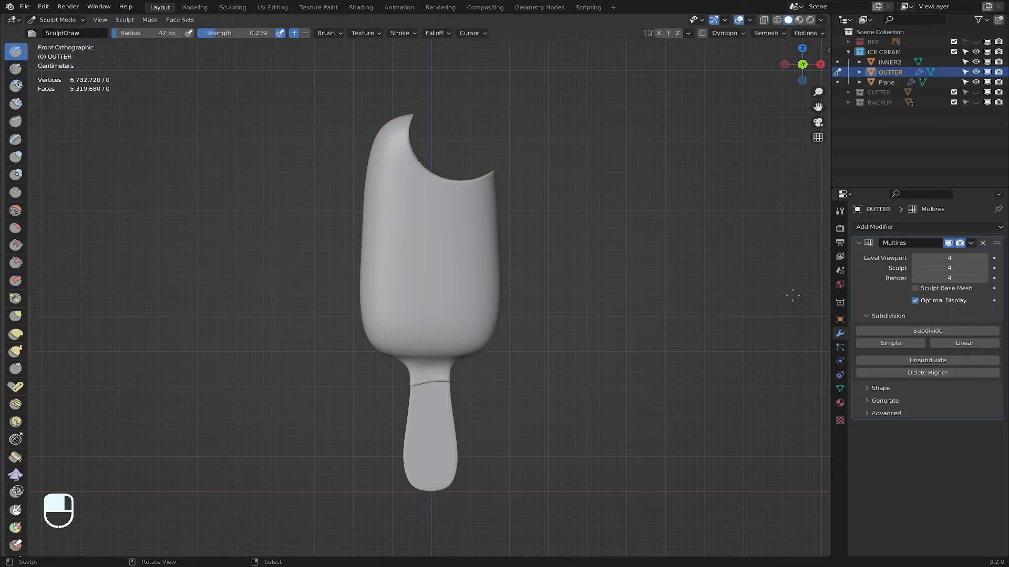
{"action": "mouse_move", "coordinate": [581, 255]}
{"action": "middle_mouse_down", "text": "shift"}
{"action": "mouse_move", "coordinate": [565, 263]}
{"action": "mouse_move", "coordinate": [581, 279]}
{"action": "mouse_move", "coordinate": [581, 268]}
{"action": "middle_mouse_up", "text": "shift"}
{"action": "scroll", "coordinate": [567, 258], "scroll_direction": "up", "scroll_amount": 2}
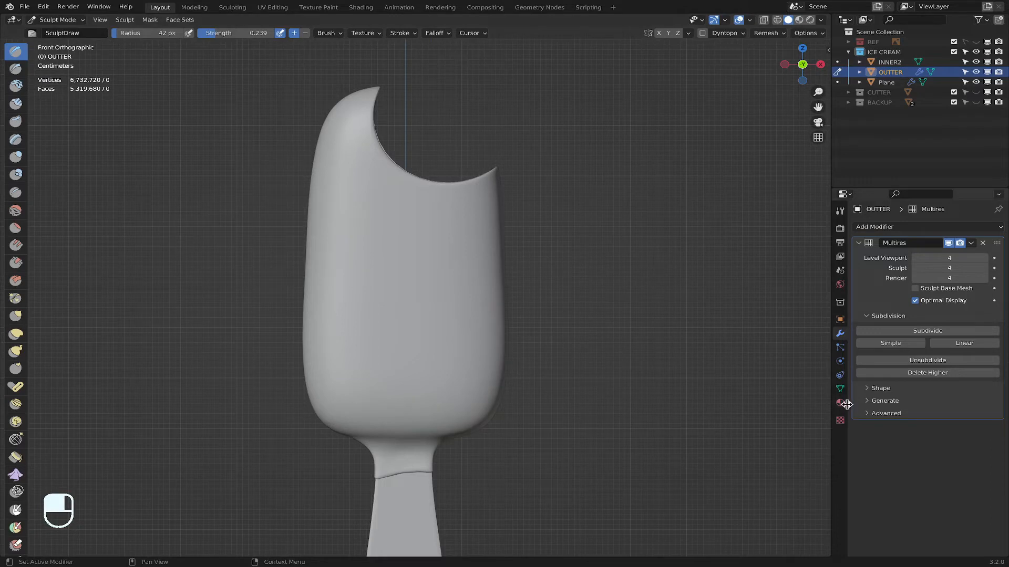
Step: Expand the Texture settings of the SculptDraw brush and add a new texture to it
{"action": "left_click", "coordinate": [839, 211]}
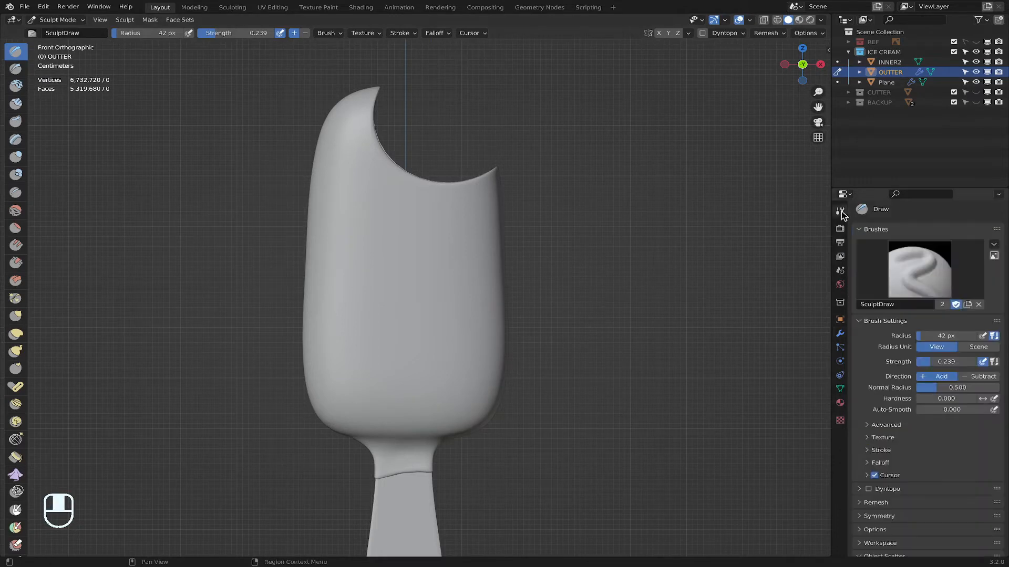
{"action": "scroll", "coordinate": [901, 426], "scroll_direction": "down", "scroll_amount": 3}
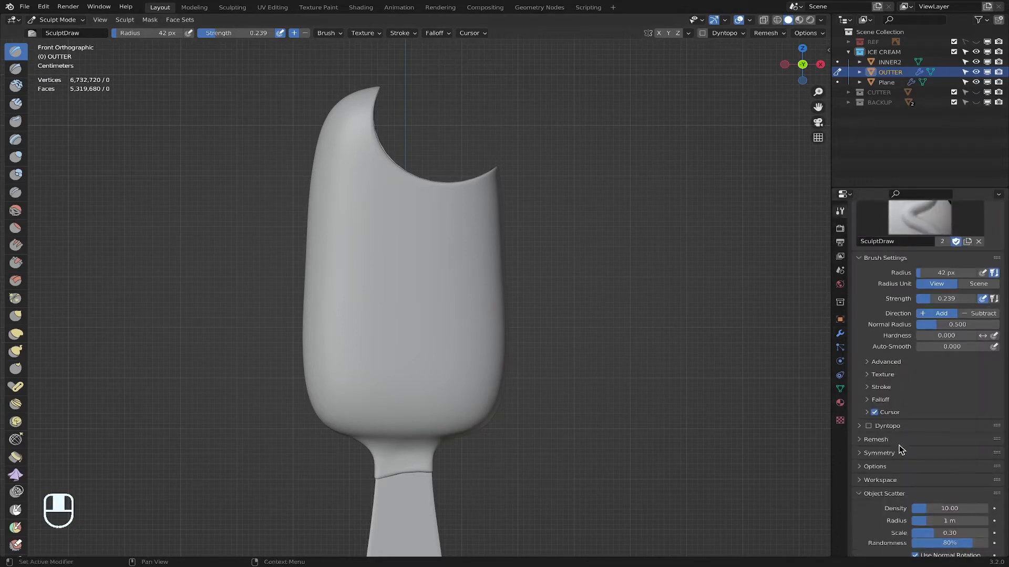
{"action": "left_click", "coordinate": [883, 374]}
{"action": "scroll", "coordinate": [942, 448], "scroll_direction": "down", "scroll_amount": 3}
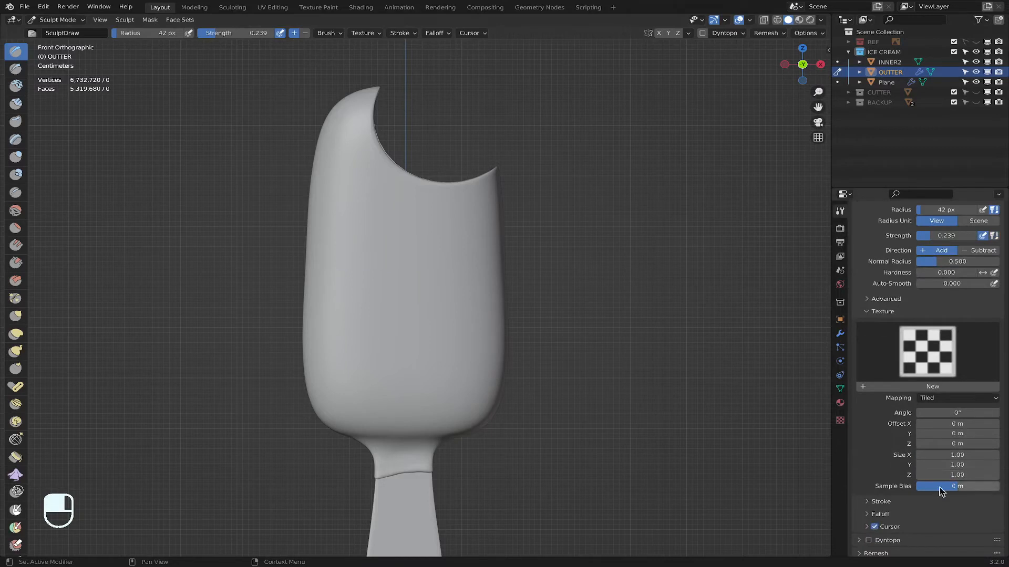
{"action": "left_click", "coordinate": [944, 387]}
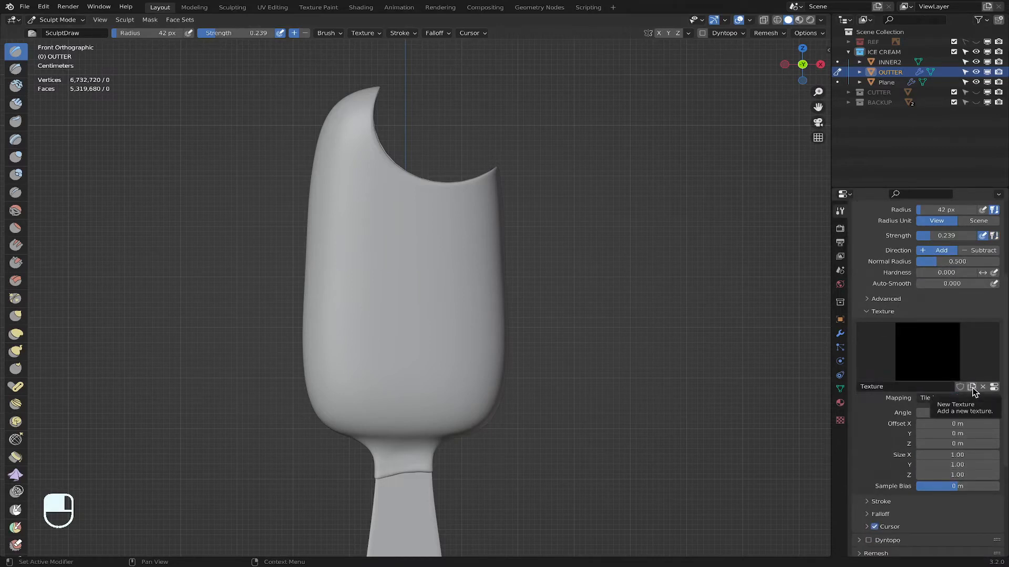
{"action": "left_click", "coordinate": [971, 386]}
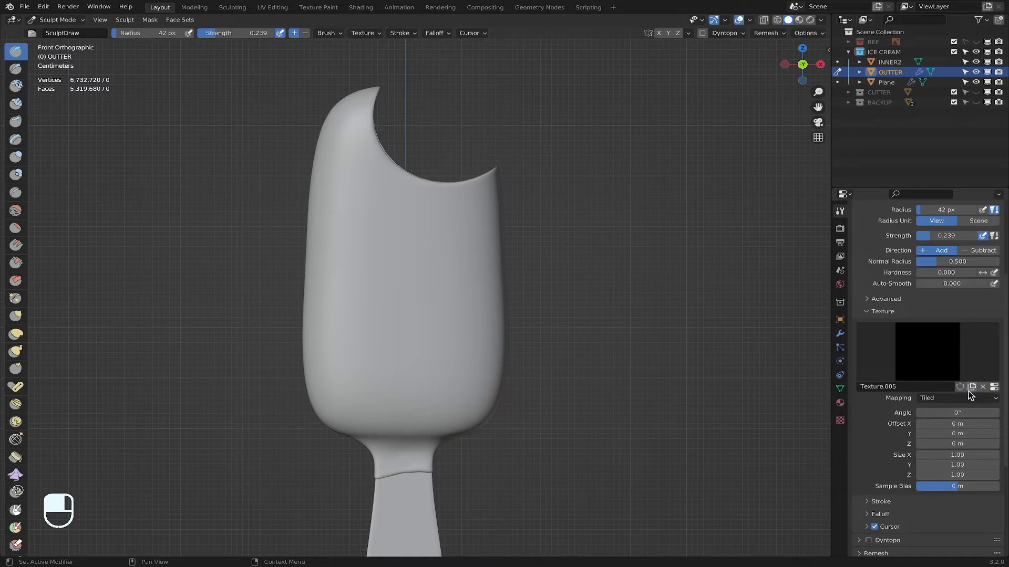
Step: Check the image settings of the brush texture named Texture, and return to the Draw brush settings with Texture.005, the white blob alpha, assigned
{"action": "left_click", "coordinate": [904, 344]}
{"action": "left_click", "coordinate": [660, 399]}
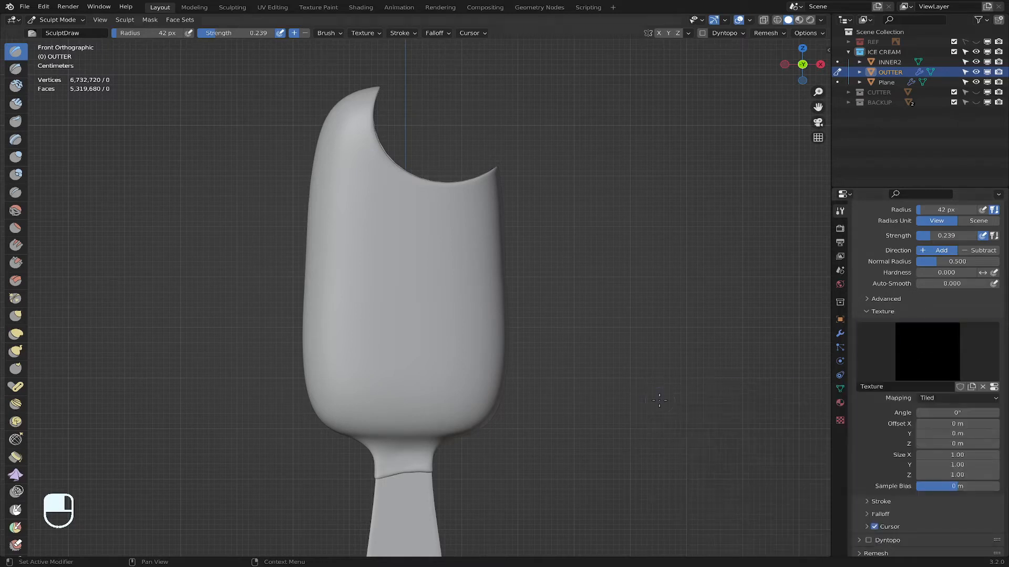
{"action": "left_click", "coordinate": [994, 388]}
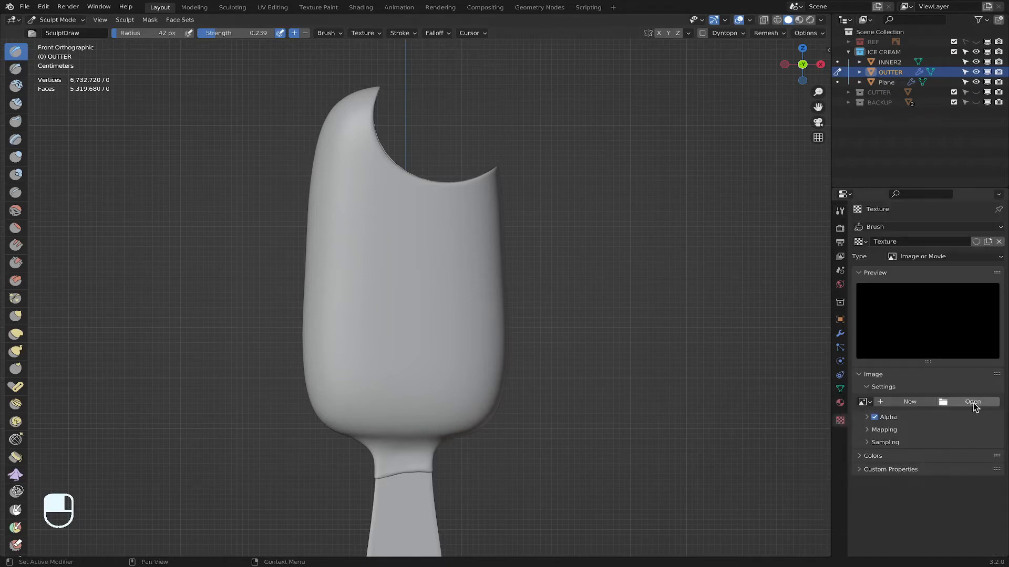
{"action": "left_click", "coordinate": [840, 211]}
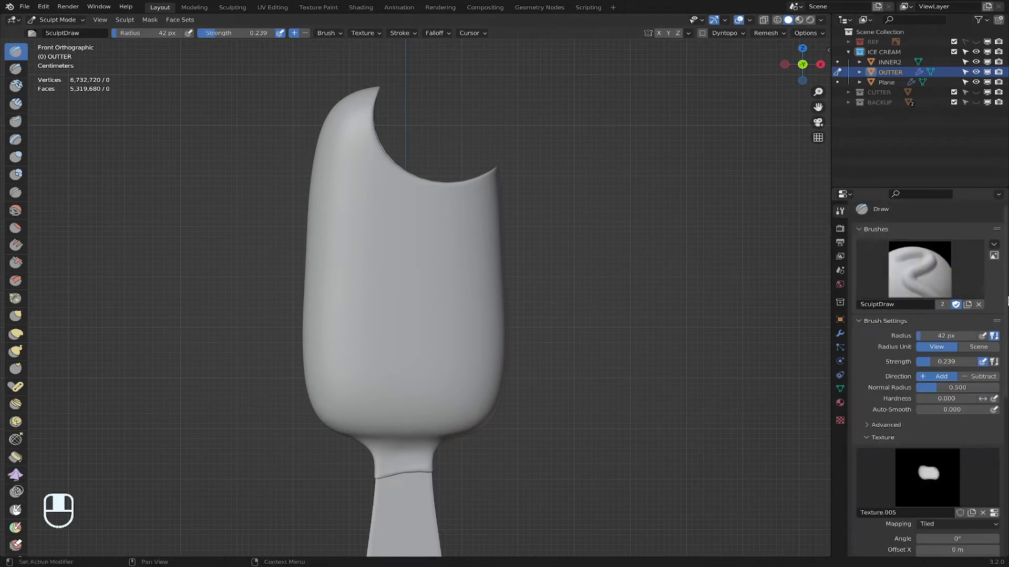
Step: Assign the half-moon alpha named Texture to the Draw brush and set its mapping to Area Plane
{"action": "scroll", "coordinate": [965, 408], "scroll_direction": "down", "scroll_amount": 4}
{"action": "left_click", "coordinate": [938, 401]}
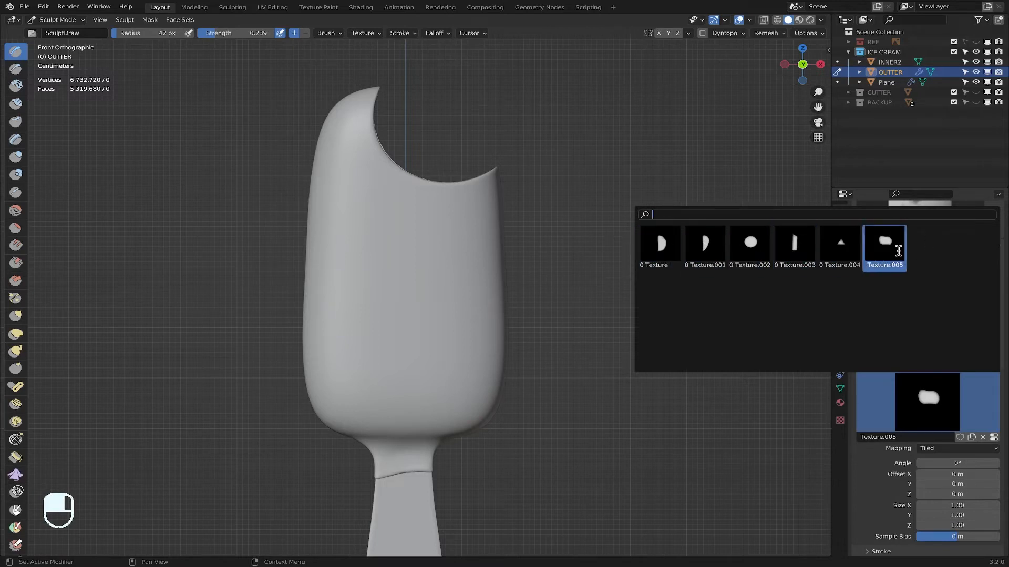
{"action": "left_click", "coordinate": [662, 251]}
{"action": "scroll", "coordinate": [900, 433], "scroll_direction": "down", "scroll_amount": 3}
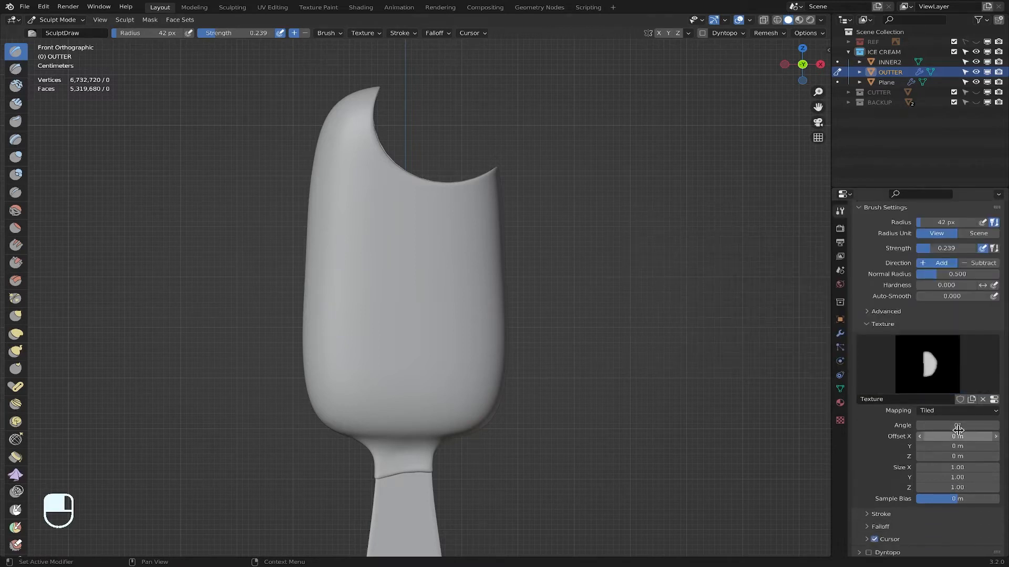
{"action": "left_click", "coordinate": [929, 412]}
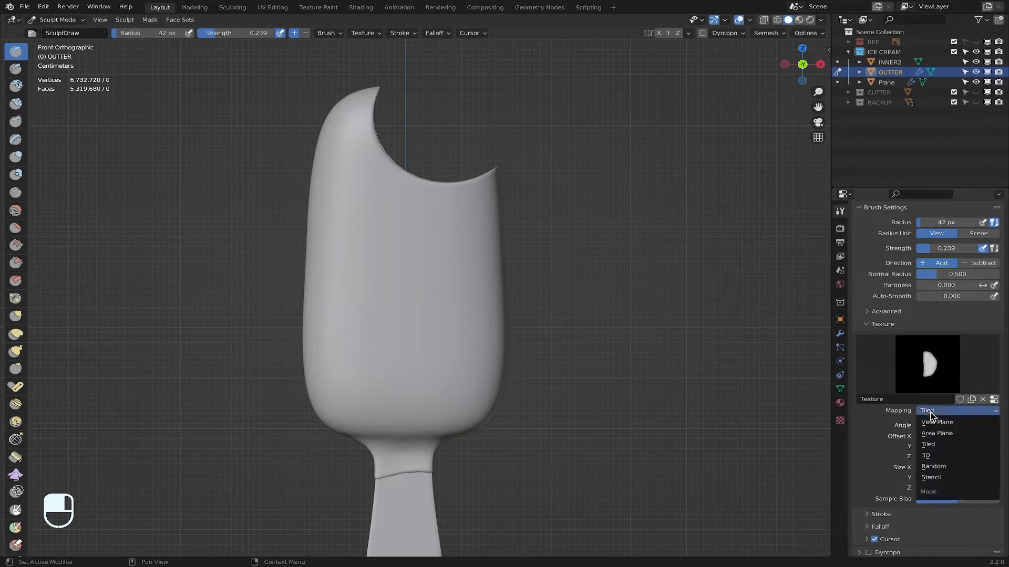
{"action": "left_click", "coordinate": [978, 439]}
{"action": "scroll", "coordinate": [972, 453], "scroll_direction": "down", "scroll_amount": 5}
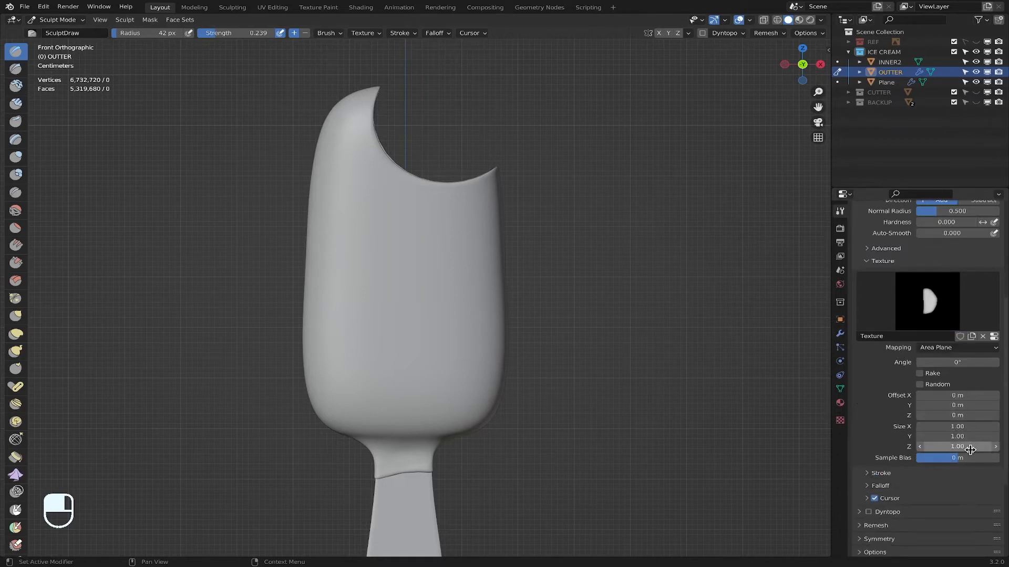
{"action": "scroll", "coordinate": [957, 462], "scroll_direction": "down", "scroll_amount": 1}
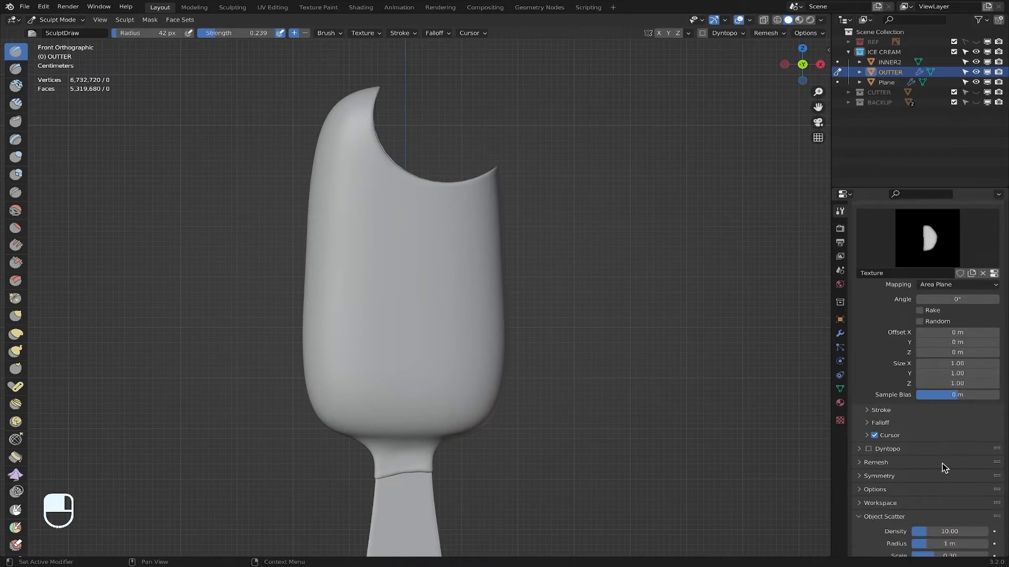
Step: Expand the brush's Stroke settings and set the stroke method to Anchored
{"action": "left_click", "coordinate": [888, 411]}
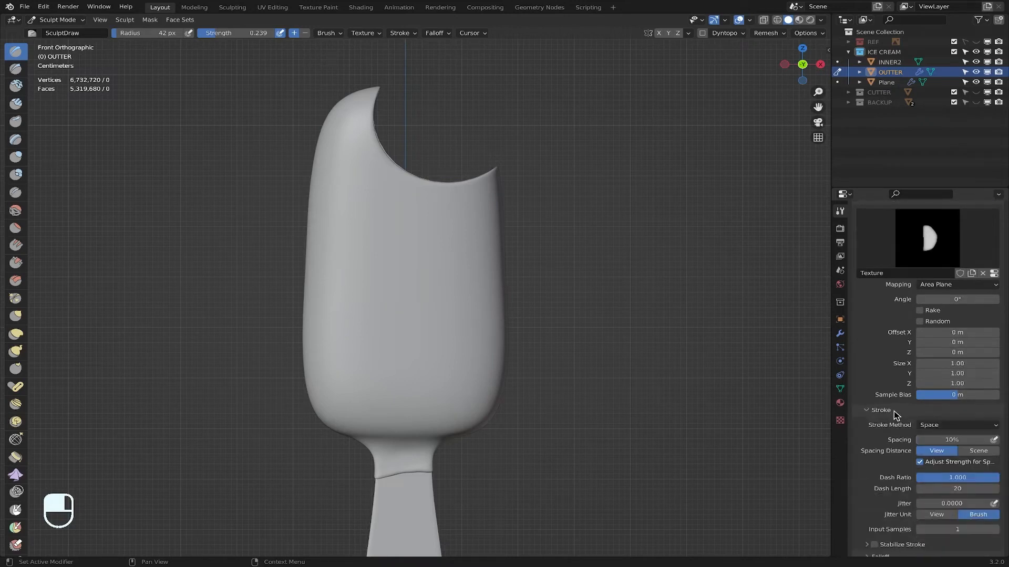
{"action": "left_click", "coordinate": [935, 425]}
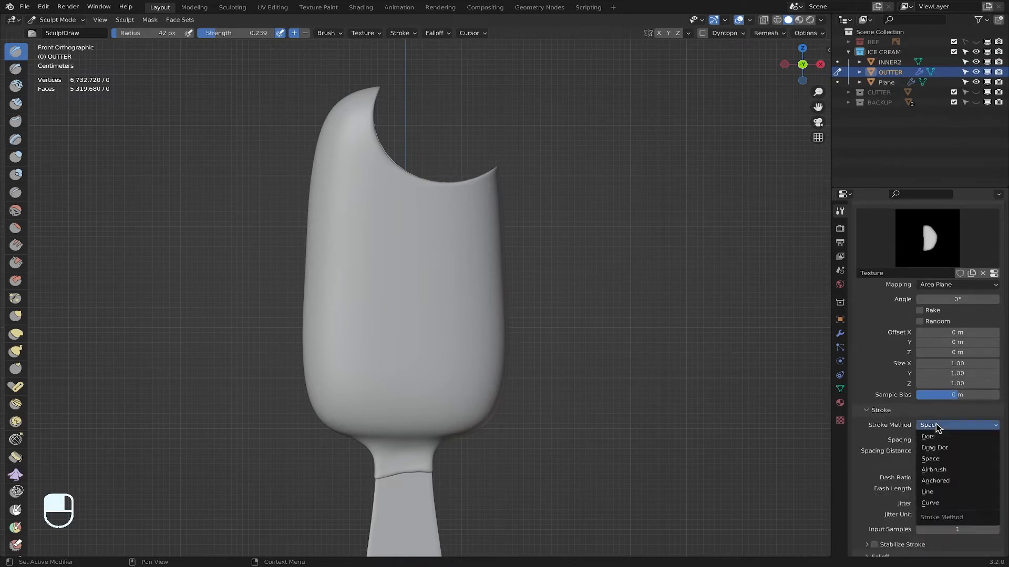
{"action": "left_click", "coordinate": [945, 482]}
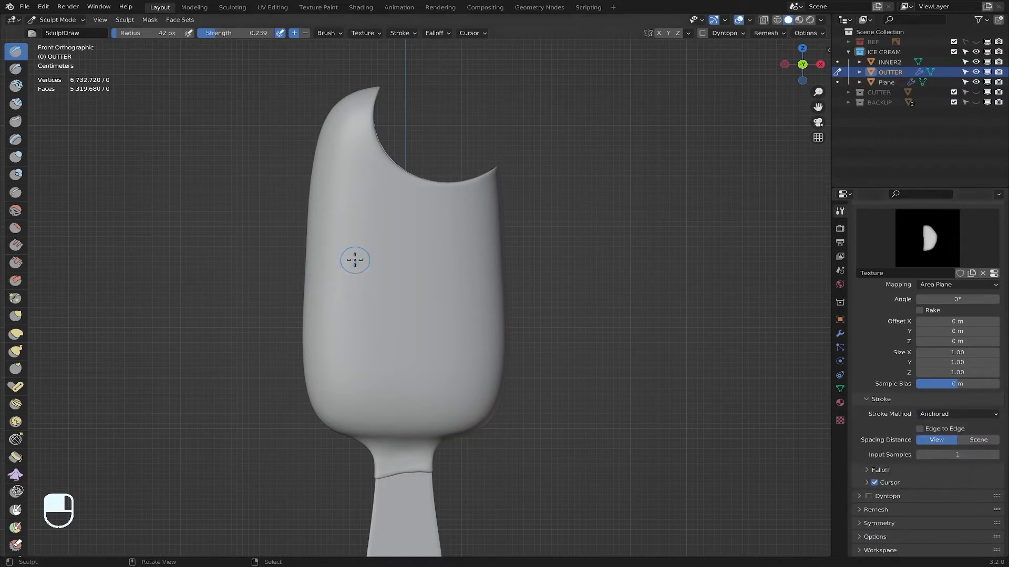
Step: Set the brush radius to 142 px and undo a trial half-moon stamp on the front of the coating
{"action": "key", "text": "f"}
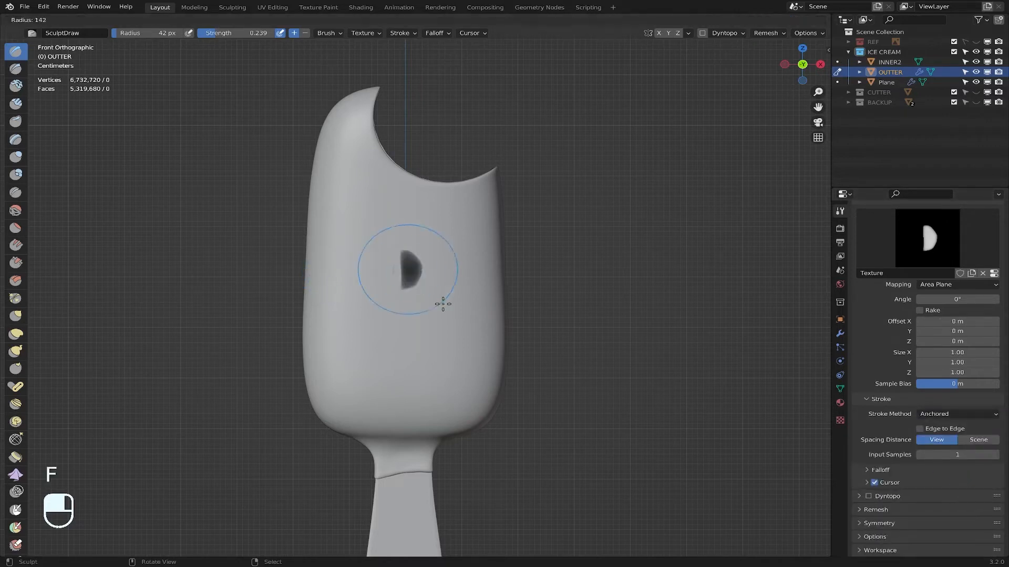
{"action": "left_click", "coordinate": [440, 252]}
{"action": "mouse_move", "coordinate": [417, 242]}
{"action": "left_mouse_down"}
{"action": "mouse_move", "coordinate": [428, 293]}
{"action": "mouse_move", "coordinate": [453, 292]}
{"action": "mouse_move", "coordinate": [457, 242]}
{"action": "mouse_move", "coordinate": [439, 232]}
{"action": "mouse_move", "coordinate": [459, 250]}
{"action": "mouse_move", "coordinate": [457, 285]}
{"action": "mouse_move", "coordinate": [427, 305]}
{"action": "mouse_move", "coordinate": [373, 300]}
{"action": "mouse_move", "coordinate": [452, 289]}
{"action": "left_mouse_up"}
{"action": "key", "text": "super"}
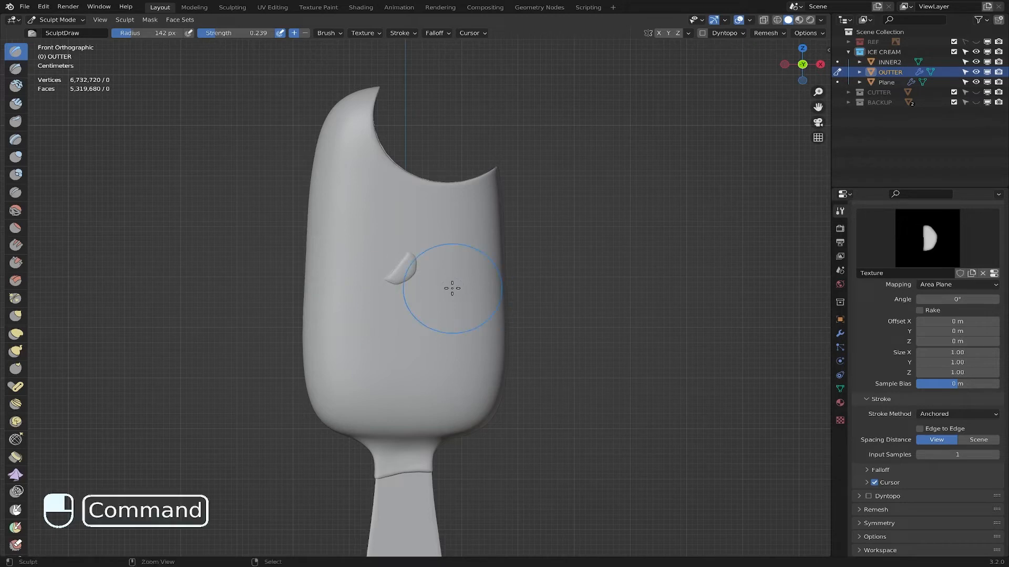
{"action": "key", "text": "super+z"}
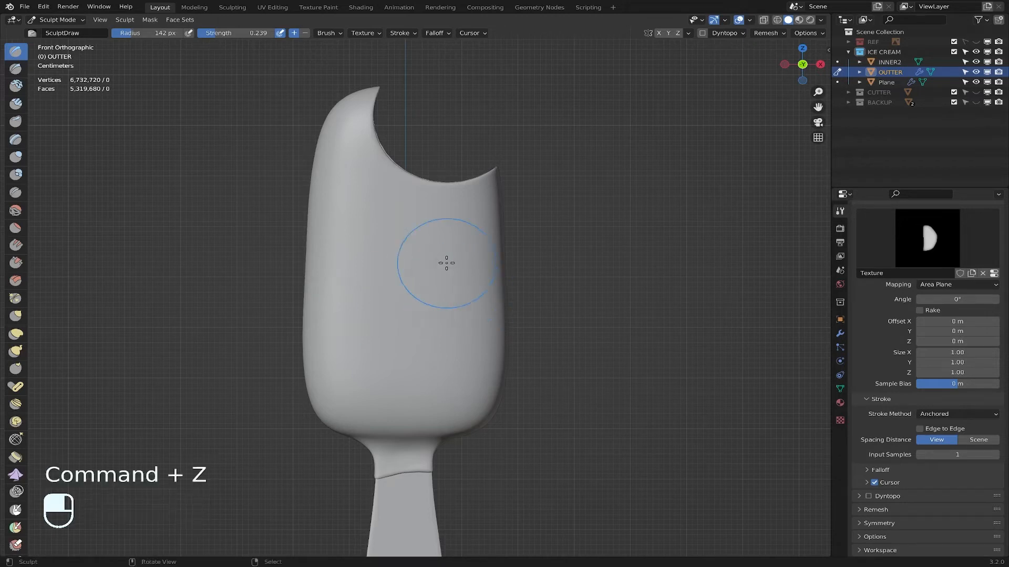
Step: Try a half-moon stamp on the coating's front at strength 0.473, check its relief from the side, and undo it
{"action": "scroll", "coordinate": [446, 263], "scroll_direction": "up", "scroll_amount": 1}
{"action": "middle_click_drag", "start_coordinate": [516, 281], "coordinate": [536, 299], "text": "shift"}
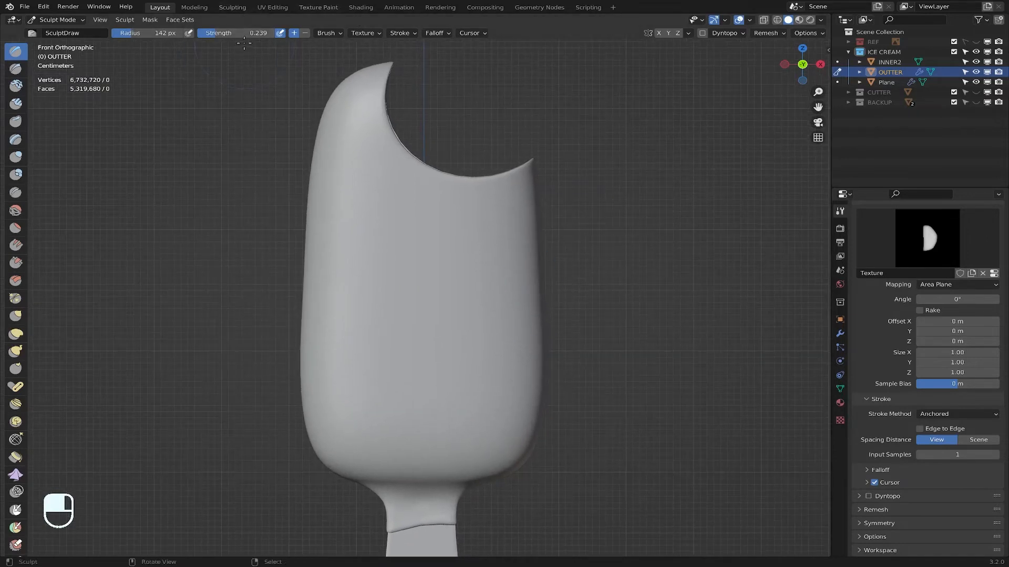
{"action": "left_click_drag", "start_coordinate": [244, 33], "coordinate": [262, 33]}
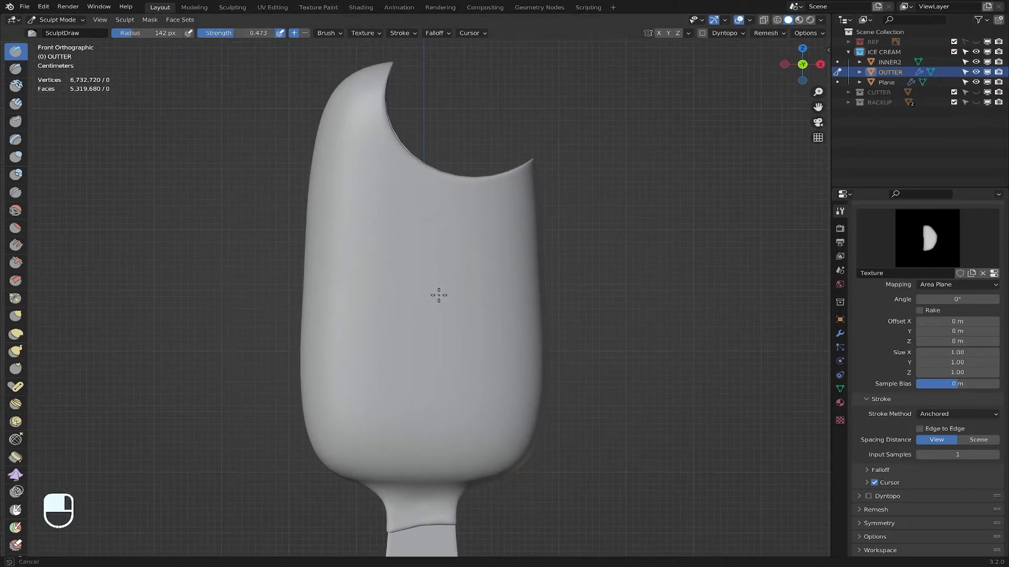
{"action": "left_click_drag", "start_coordinate": [439, 295], "coordinate": [461, 321]}
{"action": "mouse_move", "coordinate": [488, 252]}
{"action": "middle_mouse_down"}
{"action": "mouse_move", "coordinate": [588, 253]}
{"action": "mouse_move", "coordinate": [540, 250]}
{"action": "middle_mouse_up"}
{"action": "scroll", "coordinate": [576, 253], "scroll_direction": "up", "scroll_amount": 2}
{"action": "scroll", "coordinate": [676, 208], "scroll_direction": "up", "scroll_amount": 2}
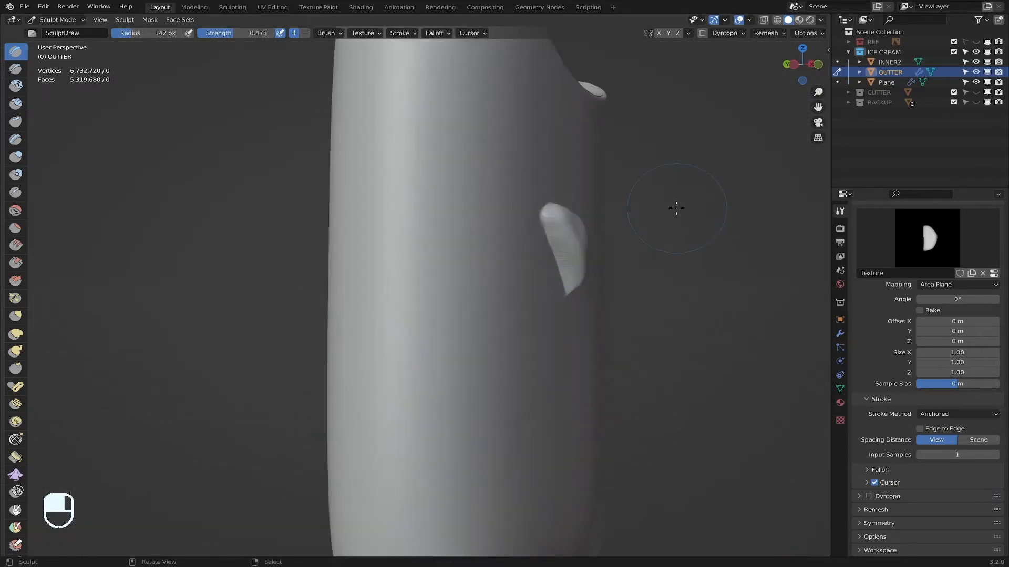
{"action": "scroll", "coordinate": [676, 208], "scroll_direction": "up", "scroll_amount": 1}
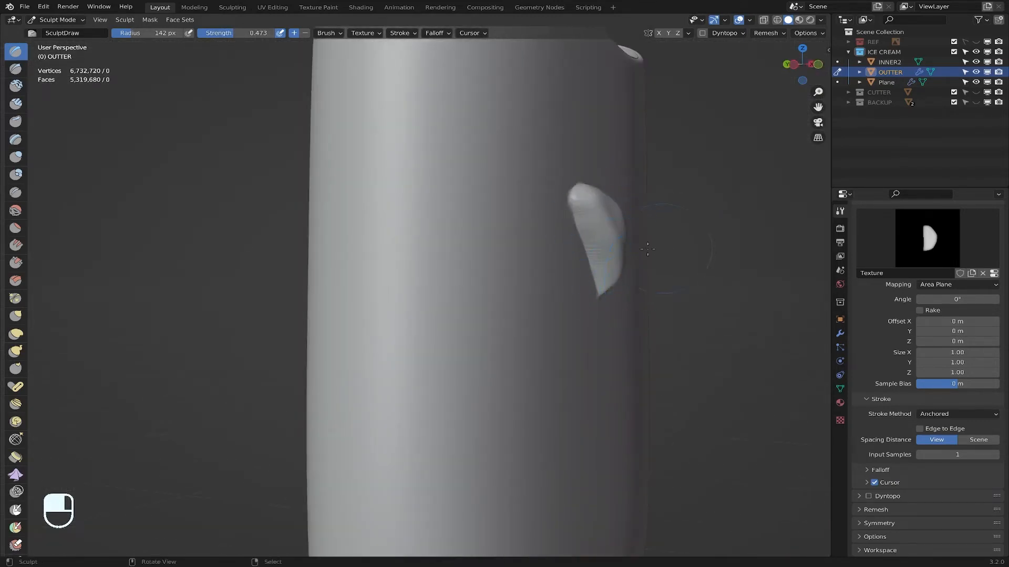
{"action": "middle_click_drag", "start_coordinate": [648, 249], "coordinate": [580, 264]}
{"action": "scroll", "coordinate": [464, 218], "scroll_direction": "down", "scroll_amount": 1}
{"action": "scroll", "coordinate": [468, 217], "scroll_direction": "down", "scroll_amount": 1}
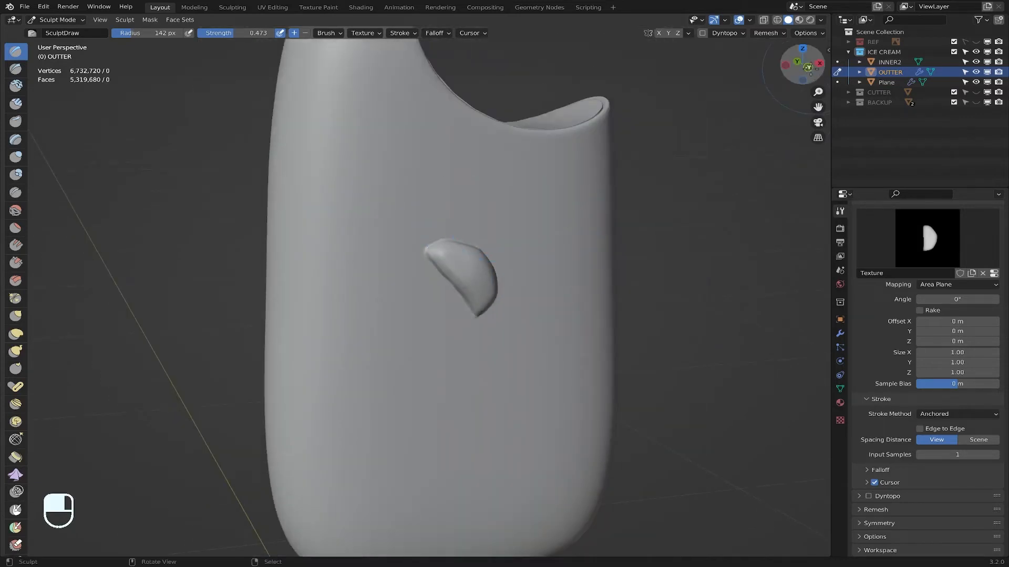
{"action": "left_click", "coordinate": [808, 67]}
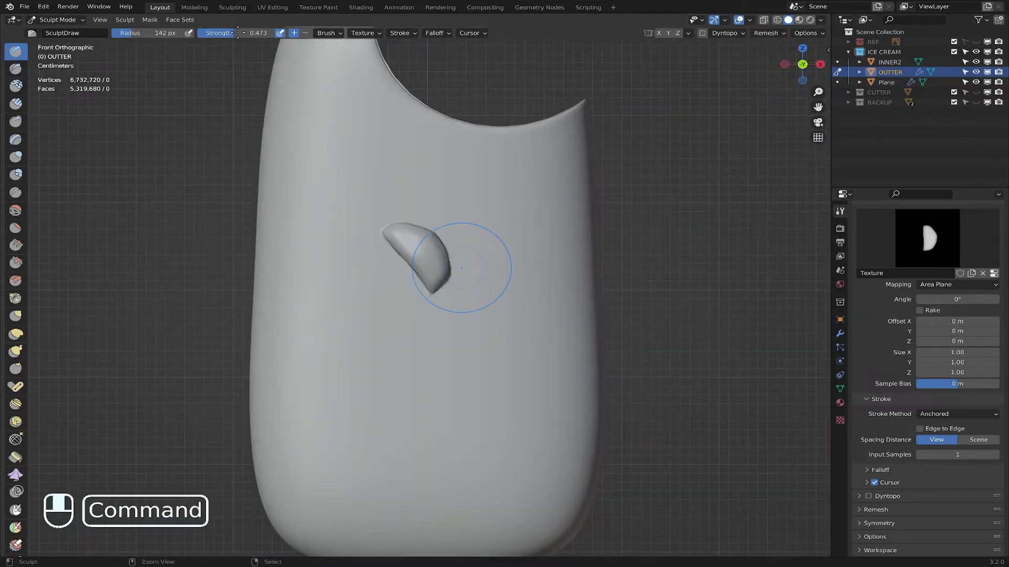
{"action": "key", "text": "super+z"}
Step: Set the brush strength to 0.4 and stamp half-moon bumps of varied sizes and angles across the front of the coating
{"action": "left_click", "coordinate": [258, 33]}
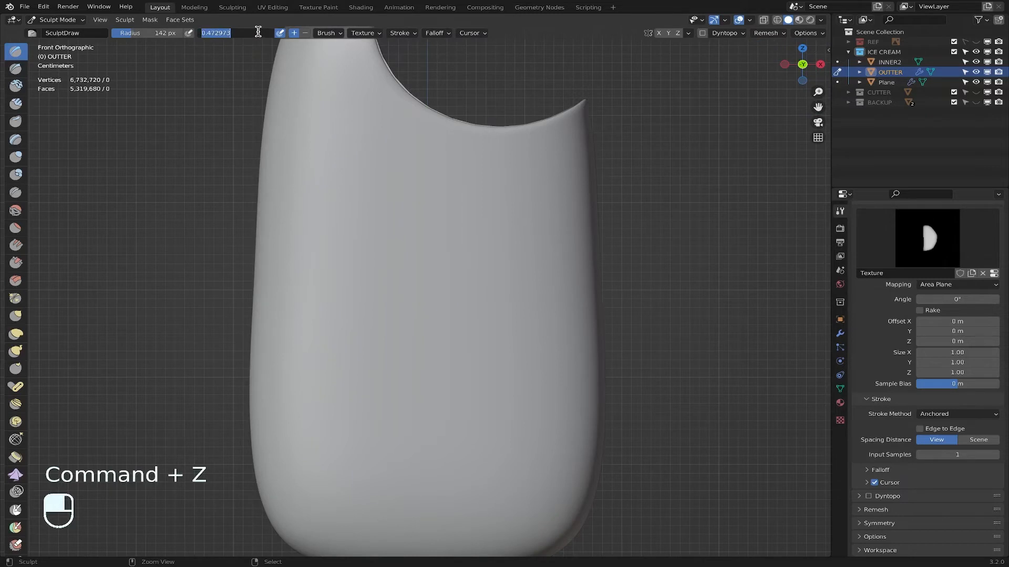
{"action": "type", "text": "0.4"}
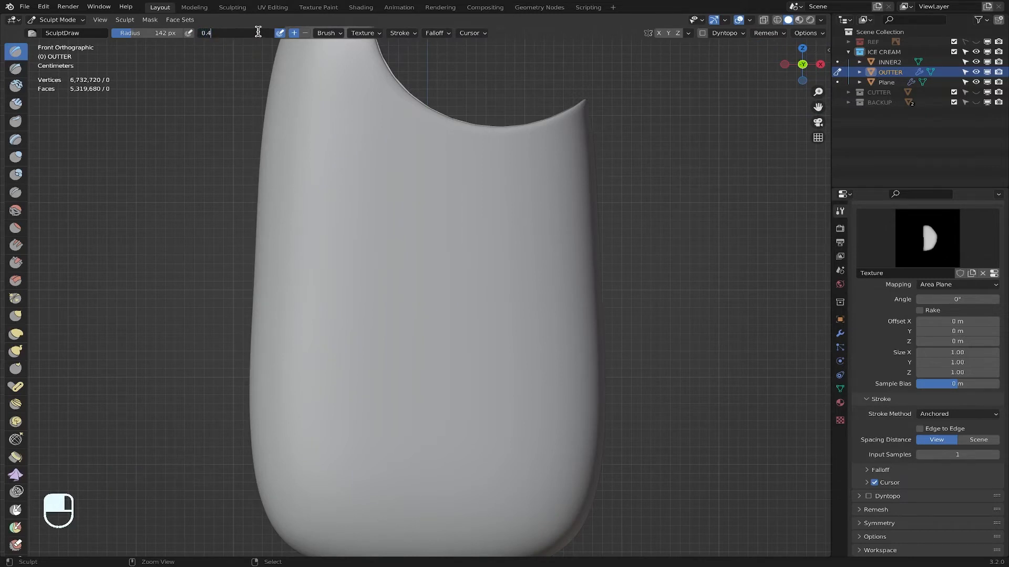
{"action": "key", "text": "Return"}
{"action": "left_click_drag", "start_coordinate": [430, 232], "coordinate": [409, 268]}
{"action": "scroll", "coordinate": [457, 289], "scroll_direction": "down", "scroll_amount": 2}
{"action": "left_click_drag", "start_coordinate": [464, 289], "coordinate": [492, 313]}
{"action": "left_click_drag", "start_coordinate": [389, 311], "coordinate": [348, 334]}
{"action": "mouse_move", "coordinate": [344, 195]}
{"action": "left_mouse_down"}
{"action": "mouse_move", "coordinate": [384, 229]}
{"action": "mouse_move", "coordinate": [311, 199]}
{"action": "mouse_move", "coordinate": [378, 226]}
{"action": "left_mouse_up"}
{"action": "mouse_move", "coordinate": [480, 351]}
{"action": "left_mouse_down"}
{"action": "mouse_move", "coordinate": [419, 378]}
{"action": "mouse_move", "coordinate": [435, 377]}
{"action": "left_mouse_up"}
{"action": "mouse_move", "coordinate": [359, 379]}
{"action": "left_mouse_down"}
{"action": "mouse_move", "coordinate": [401, 401]}
{"action": "mouse_move", "coordinate": [394, 393]}
{"action": "left_mouse_up"}
{"action": "mouse_move", "coordinate": [322, 258]}
{"action": "left_mouse_down"}
{"action": "mouse_move", "coordinate": [351, 282]}
{"action": "mouse_move", "coordinate": [336, 271]}
{"action": "left_mouse_up"}
{"action": "left_click_drag", "start_coordinate": [313, 309], "coordinate": [325, 327]}
{"action": "left_click_drag", "start_coordinate": [500, 222], "coordinate": [487, 236]}
{"action": "left_click_drag", "start_coordinate": [456, 413], "coordinate": [417, 421]}
{"action": "left_click_drag", "start_coordinate": [417, 362], "coordinate": [406, 368]}
Step: Lower the viewport level of OUTTER's Multires modifier to 0
{"action": "left_click", "coordinate": [840, 334]}
{"action": "left_click", "coordinate": [916, 259]}
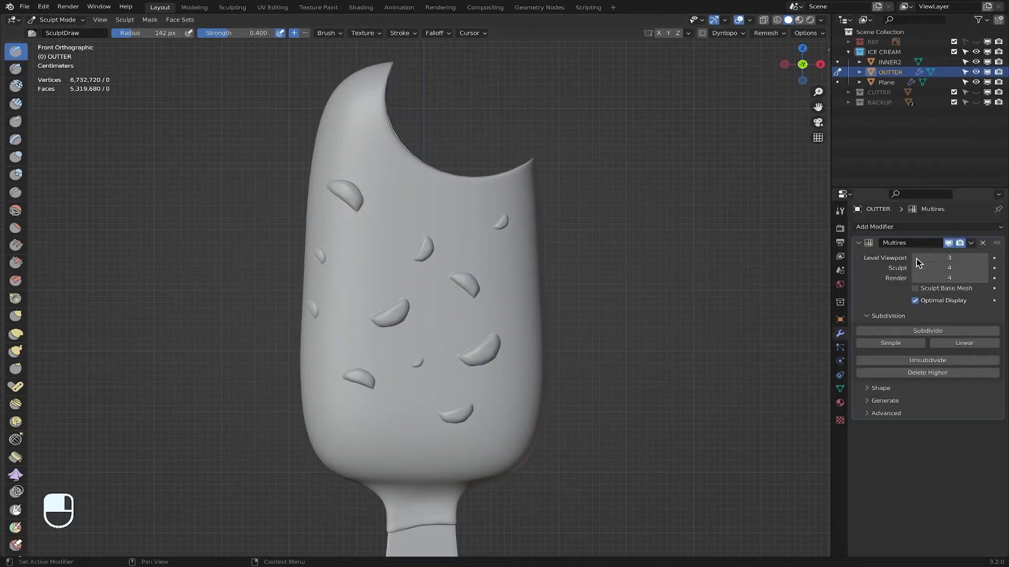
{"action": "left_click", "coordinate": [916, 259]}
{"action": "left_click", "coordinate": [916, 260]}
{"action": "left_click", "coordinate": [917, 259]}
Step: Stamp half-moon bumps of varied sizes on the other broad face of the coating and near its lower end
{"action": "middle_click_drag", "start_coordinate": [413, 334], "coordinate": [471, 351]}
{"action": "mouse_move", "coordinate": [630, 278]}
{"action": "middle_mouse_down"}
{"action": "mouse_move", "coordinate": [565, 275]}
{"action": "mouse_move", "coordinate": [500, 298]}
{"action": "mouse_move", "coordinate": [431, 284]}
{"action": "middle_mouse_up"}
{"action": "scroll", "coordinate": [565, 275], "scroll_direction": "down", "scroll_amount": 4}
{"action": "scroll", "coordinate": [431, 284], "scroll_direction": "up", "scroll_amount": 4}
{"action": "left_click_drag", "start_coordinate": [414, 213], "coordinate": [439, 236]}
{"action": "left_click_drag", "start_coordinate": [393, 317], "coordinate": [371, 335]}
{"action": "middle_click_drag", "start_coordinate": [371, 335], "coordinate": [408, 294]}
{"action": "left_click_drag", "start_coordinate": [398, 277], "coordinate": [389, 294]}
{"action": "middle_click_drag", "start_coordinate": [394, 408], "coordinate": [446, 378]}
{"action": "left_click_drag", "start_coordinate": [384, 413], "coordinate": [406, 390]}
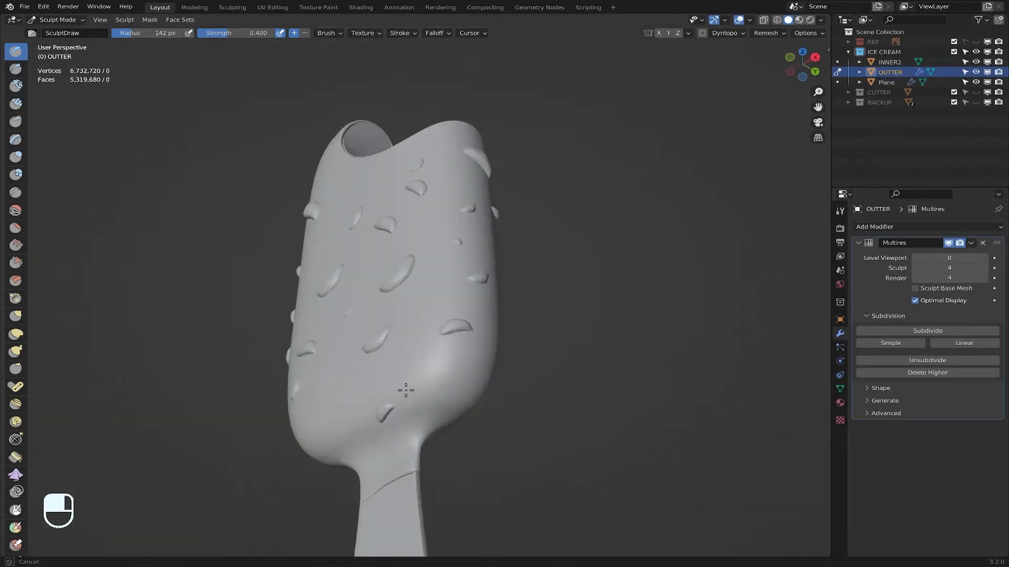
{"action": "mouse_move", "coordinate": [406, 390]}
{"action": "middle_mouse_down"}
{"action": "mouse_move", "coordinate": [360, 421]}
{"action": "mouse_move", "coordinate": [479, 192]}
{"action": "mouse_move", "coordinate": [349, 405]}
{"action": "mouse_move", "coordinate": [333, 395]}
{"action": "mouse_move", "coordinate": [420, 370]}
{"action": "middle_mouse_up"}
{"action": "left_click_drag", "start_coordinate": [436, 389], "coordinate": [450, 376]}
Step: Add more half-moon bumps along the coating's narrow sides and undo the last stamp
{"action": "middle_click_drag", "start_coordinate": [455, 331], "coordinate": [404, 315]}
{"action": "left_click_drag", "start_coordinate": [475, 167], "coordinate": [487, 155]}
{"action": "left_click_drag", "start_coordinate": [529, 251], "coordinate": [543, 263]}
{"action": "mouse_move", "coordinate": [543, 263]}
{"action": "middle_mouse_down"}
{"action": "mouse_move", "coordinate": [288, 333]}
{"action": "mouse_move", "coordinate": [321, 474]}
{"action": "mouse_move", "coordinate": [444, 191]}
{"action": "mouse_move", "coordinate": [463, 300]}
{"action": "middle_mouse_up"}
{"action": "scroll", "coordinate": [288, 333], "scroll_direction": "down", "scroll_amount": 4}
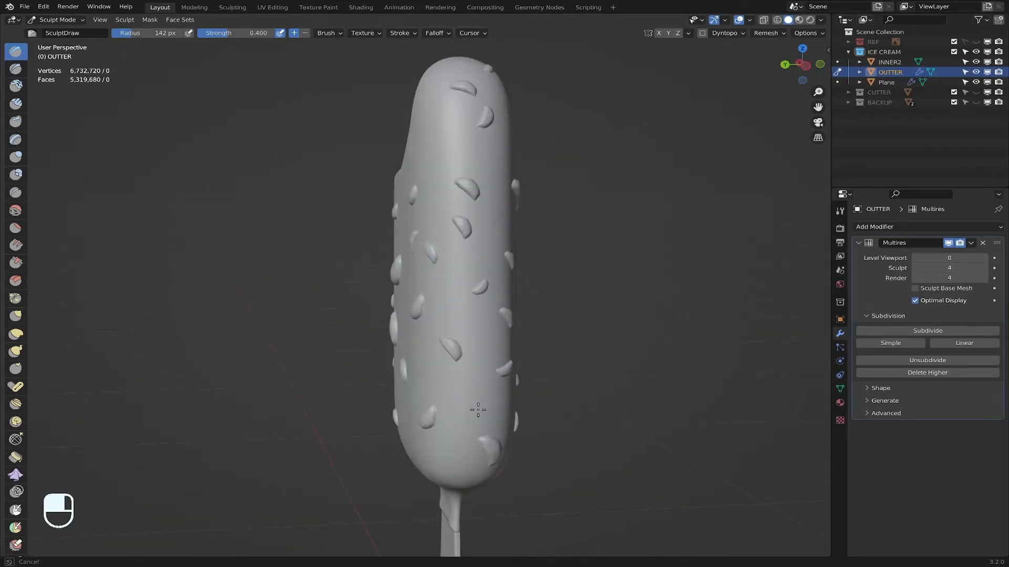
{"action": "key", "text": "super+z"}
{"action": "middle_click_drag", "start_coordinate": [478, 410], "coordinate": [294, 216]}
Step: Switch the brush texture image to A2.tif and stamp narrower bumps between the existing ones
{"action": "left_click", "coordinate": [839, 421]}
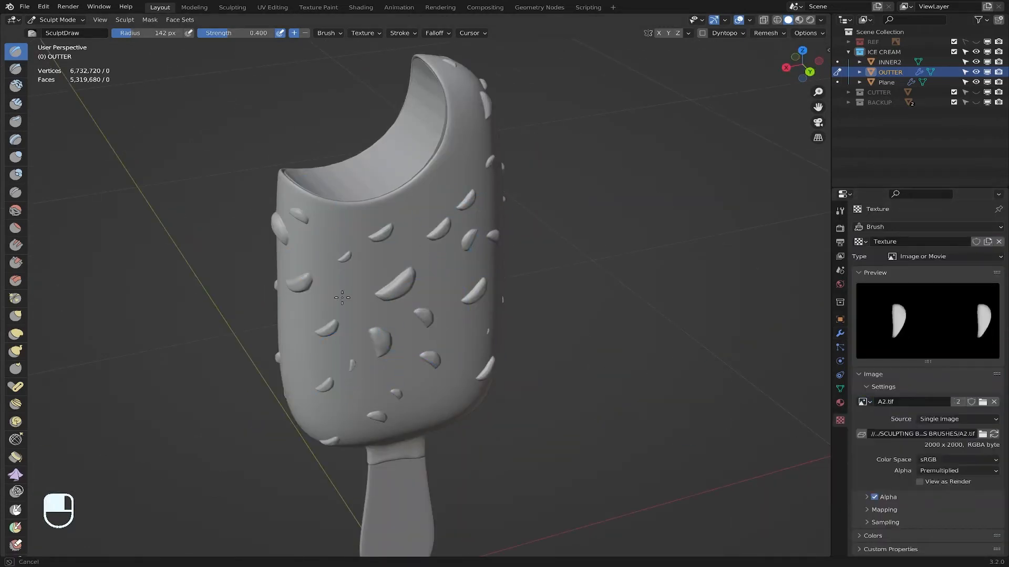
{"action": "mouse_move", "coordinate": [438, 287]}
{"action": "middle_mouse_down"}
{"action": "mouse_move", "coordinate": [480, 315]}
{"action": "mouse_move", "coordinate": [478, 403]}
{"action": "mouse_move", "coordinate": [401, 383]}
{"action": "mouse_move", "coordinate": [404, 399]}
{"action": "mouse_move", "coordinate": [394, 361]}
{"action": "mouse_move", "coordinate": [450, 391]}
{"action": "mouse_move", "coordinate": [421, 266]}
{"action": "mouse_move", "coordinate": [429, 142]}
{"action": "middle_mouse_up"}
{"action": "left_click_drag", "start_coordinate": [439, 163], "coordinate": [453, 157]}
{"action": "left_click_drag", "start_coordinate": [491, 211], "coordinate": [503, 202]}
{"action": "left_click_drag", "start_coordinate": [429, 422], "coordinate": [413, 406]}
Step: Fill remaining gaps down to the stick neck with triangular stamps from A5.tif and half-moon stamps from A1.tif
{"action": "mouse_move", "coordinate": [435, 321]}
{"action": "middle_mouse_down"}
{"action": "mouse_move", "coordinate": [378, 231]}
{"action": "mouse_move", "coordinate": [396, 175]}
{"action": "mouse_move", "coordinate": [419, 173]}
{"action": "mouse_move", "coordinate": [452, 362]}
{"action": "mouse_move", "coordinate": [417, 316]}
{"action": "mouse_move", "coordinate": [372, 207]}
{"action": "mouse_move", "coordinate": [405, 349]}
{"action": "mouse_move", "coordinate": [862, 408]}
{"action": "middle_mouse_up"}
{"action": "left_click", "coordinate": [862, 408]}
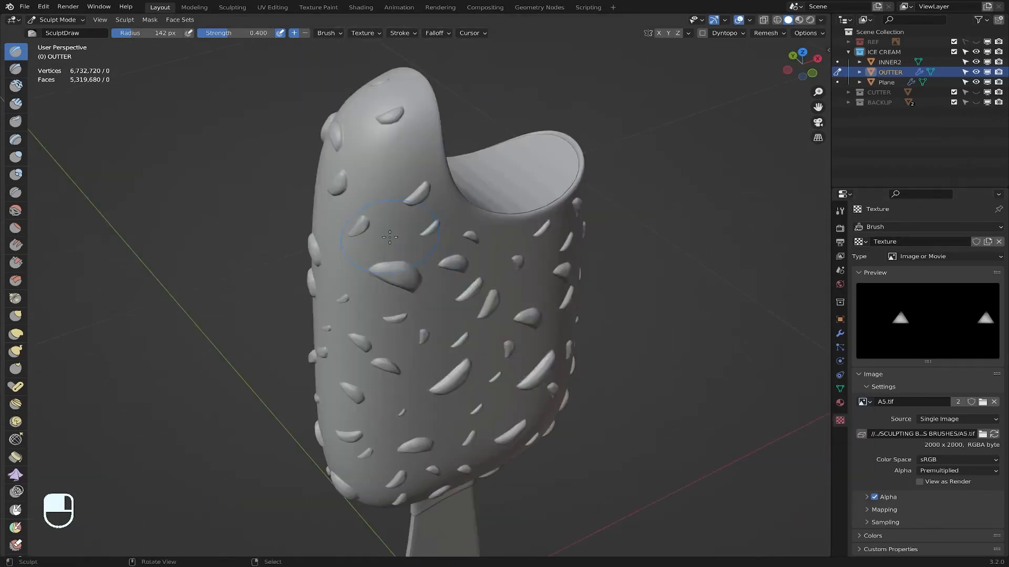
{"action": "middle_click_drag", "start_coordinate": [353, 180], "coordinate": [288, 345]}
{"action": "mouse_move", "coordinate": [363, 401]}
{"action": "middle_mouse_down"}
{"action": "mouse_move", "coordinate": [441, 225]}
{"action": "mouse_move", "coordinate": [386, 142]}
{"action": "mouse_move", "coordinate": [325, 312]}
{"action": "mouse_move", "coordinate": [450, 417]}
{"action": "middle_mouse_up"}
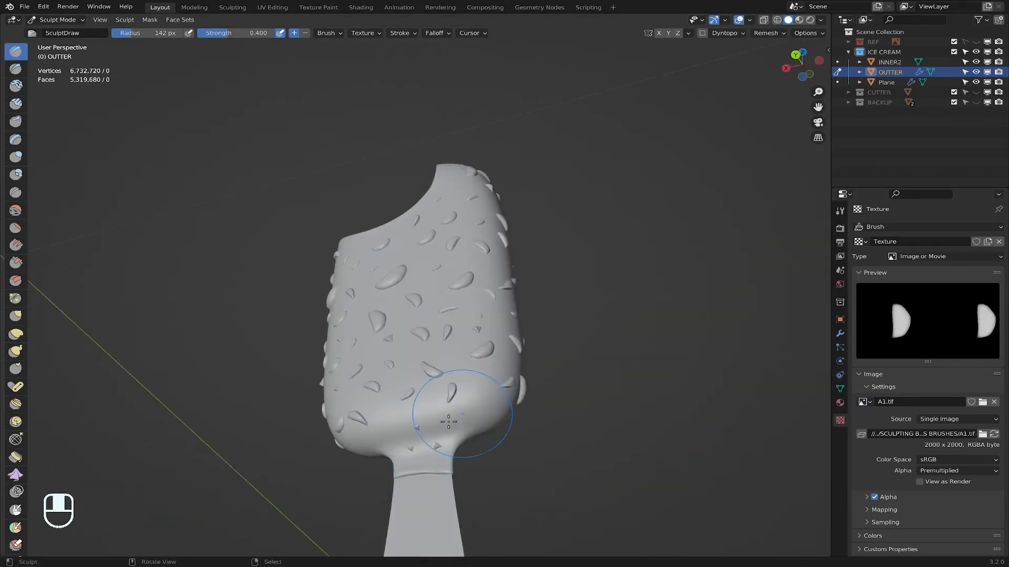
{"action": "scroll", "coordinate": [451, 416], "scroll_direction": "up", "scroll_amount": 5}
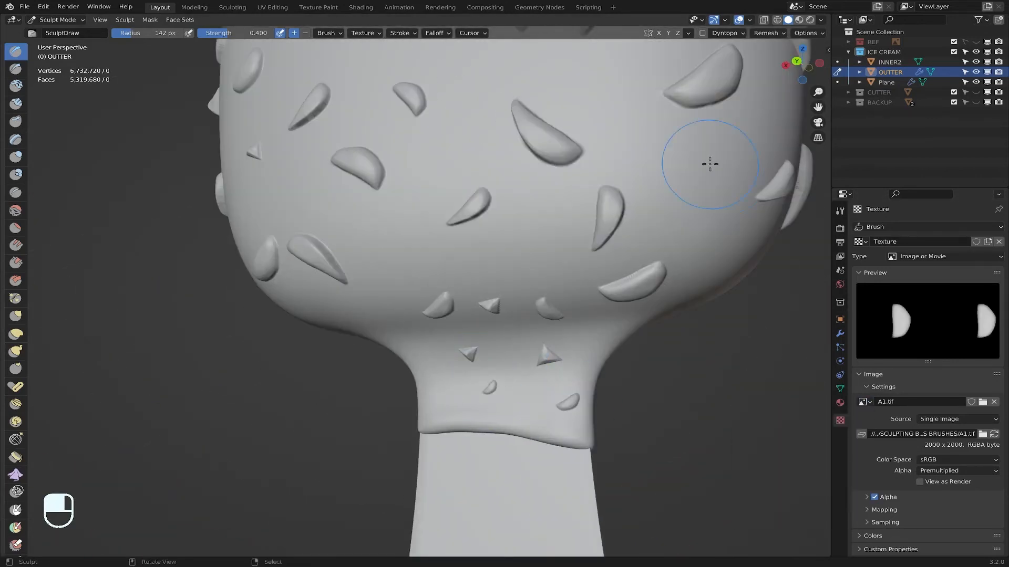
{"action": "scroll", "coordinate": [707, 163], "scroll_direction": "down", "scroll_amount": 10}
Step: Show the whole bar in front view and widen the sculpt tool list to two columns
{"action": "key", "text": "KP_1"}
{"action": "scroll", "coordinate": [326, 366], "scroll_direction": "up", "scroll_amount": 4}
{"action": "scroll", "coordinate": [494, 206], "scroll_direction": "down", "scroll_amount": 4}
{"action": "scroll", "coordinate": [575, 305], "scroll_direction": "up", "scroll_amount": 2}
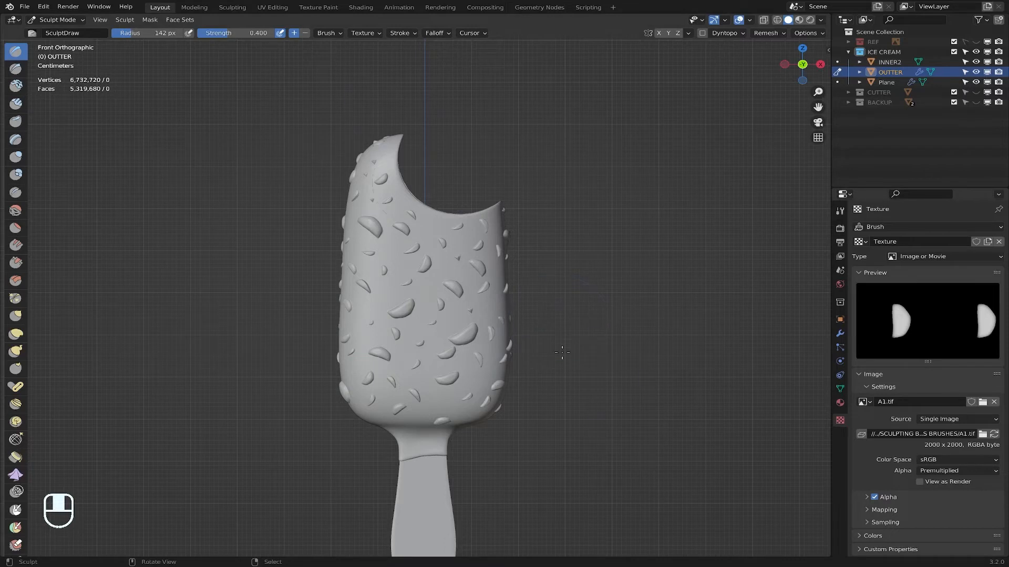
{"action": "scroll", "coordinate": [15, 195], "scroll_direction": "down", "scroll_amount": 3}
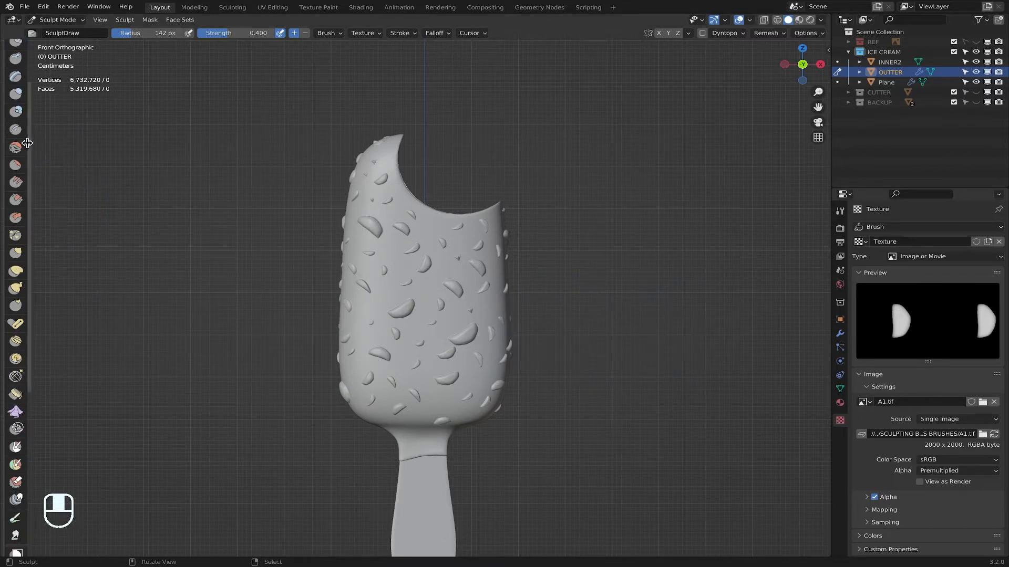
{"action": "mouse_move", "coordinate": [27, 143]}
{"action": "left_mouse_down"}
{"action": "mouse_move", "coordinate": [134, 140]}
{"action": "mouse_move", "coordinate": [50, 141]}
{"action": "left_mouse_up"}
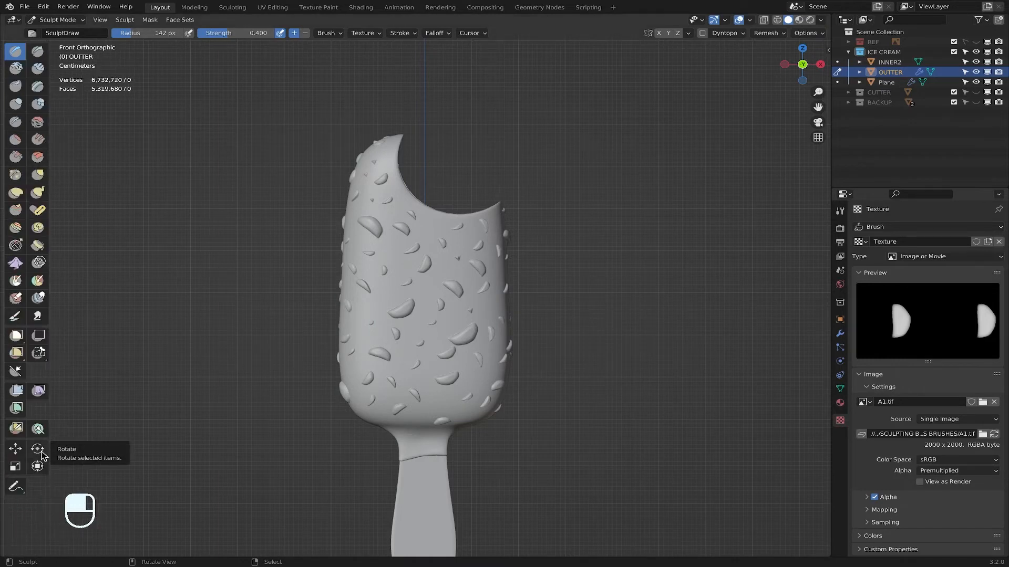
Step: Activate the Mesh Filter tool and set its filter type to Smooth
{"action": "left_click", "coordinate": [16, 391]}
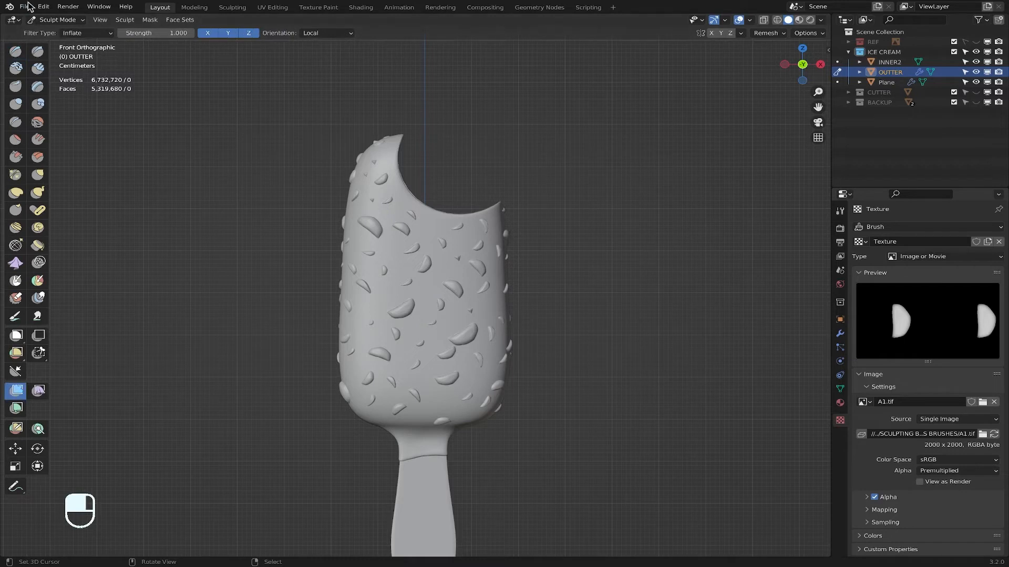
{"action": "left_click", "coordinate": [87, 32]}
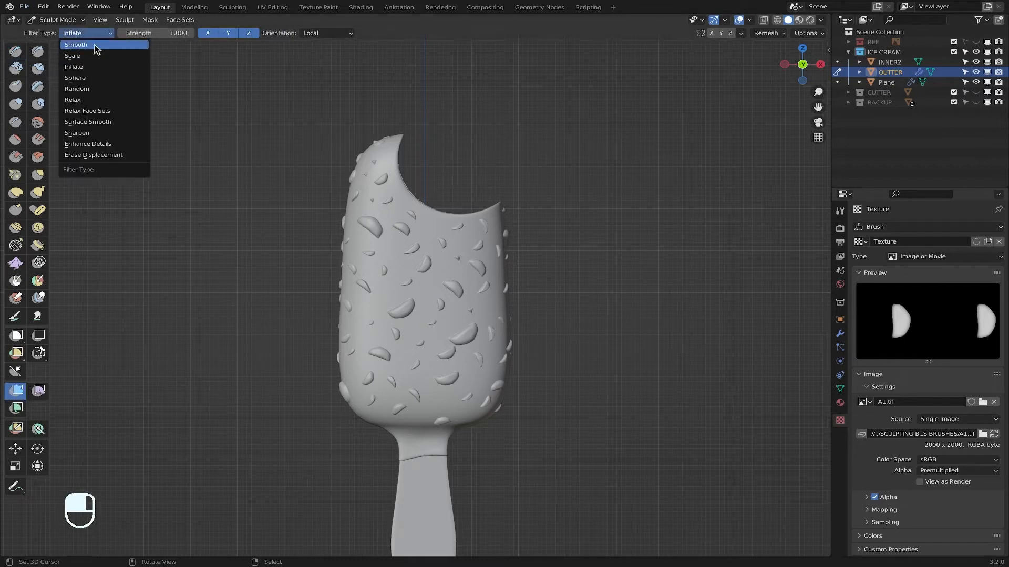
{"action": "left_click", "coordinate": [93, 47]}
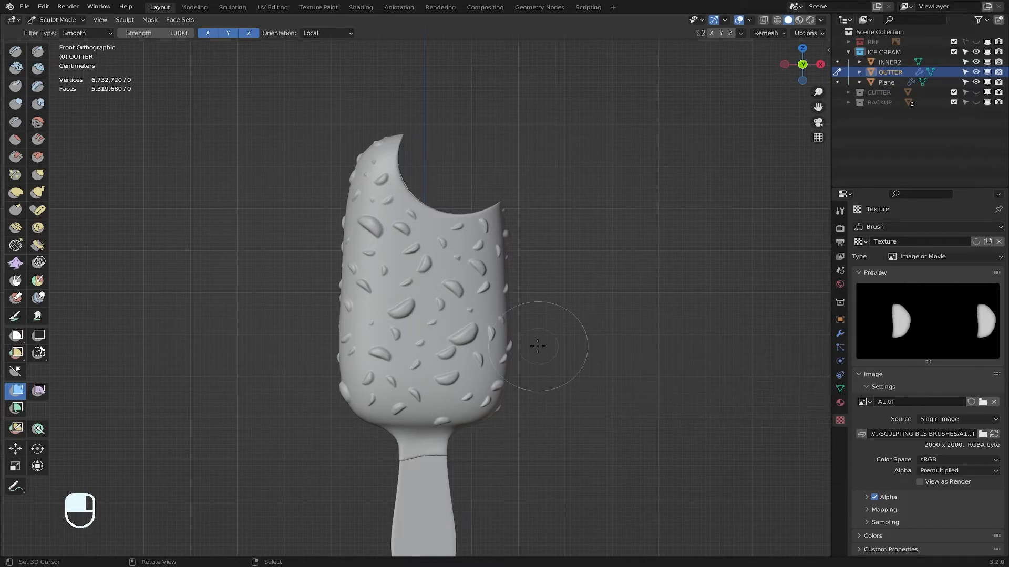
Step: Soften the coating's bumps with the Smooth mesh filter, raising its strength to 2.820 and finally to 6.260
{"action": "scroll", "coordinate": [538, 346], "scroll_direction": "up", "scroll_amount": 3}
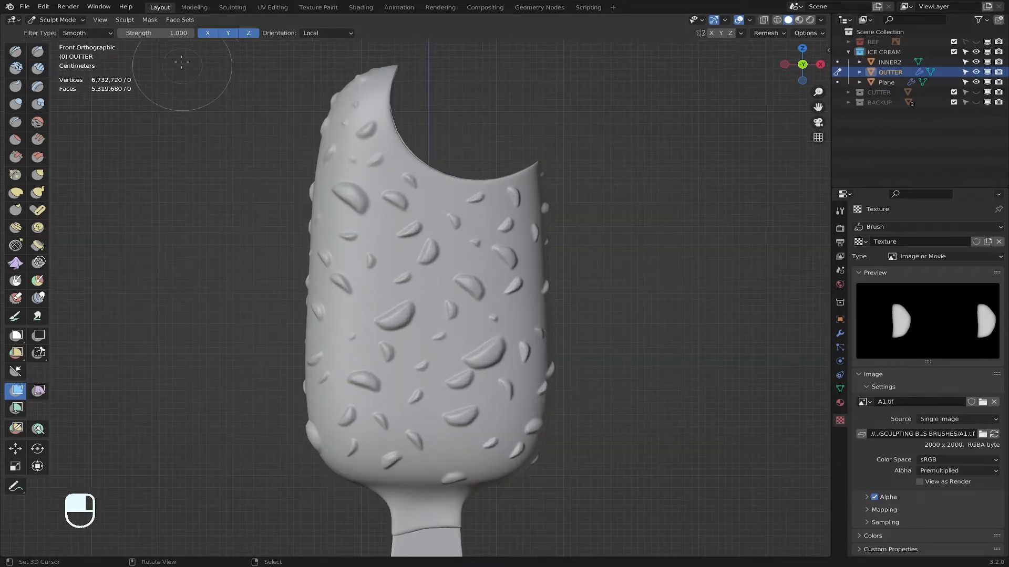
{"action": "left_click_drag", "start_coordinate": [158, 33], "coordinate": [179, 33]}
{"action": "left_click", "coordinate": [16, 52]}
{"action": "left_click", "coordinate": [15, 395]}
{"action": "scroll", "coordinate": [649, 388], "scroll_direction": "down", "scroll_amount": 4}
{"action": "scroll", "coordinate": [597, 377], "scroll_direction": "up", "scroll_amount": 3}
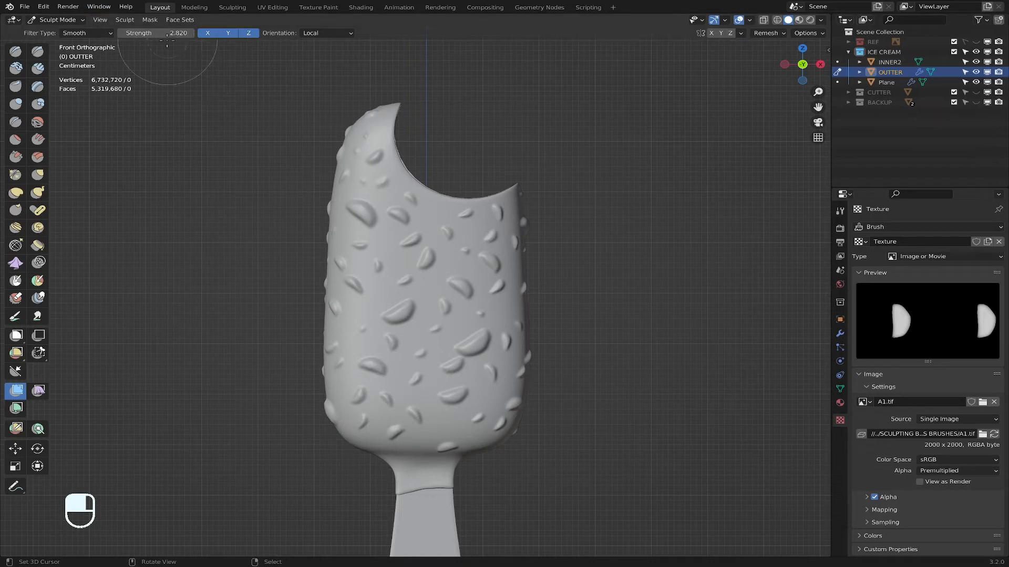
{"action": "left_click_drag", "start_coordinate": [167, 36], "coordinate": [189, 33]}
{"action": "mouse_move", "coordinate": [493, 322]}
{"action": "middle_mouse_down"}
{"action": "mouse_move", "coordinate": [637, 331]}
{"action": "mouse_move", "coordinate": [584, 320]}
{"action": "mouse_move", "coordinate": [642, 428]}
{"action": "mouse_move", "coordinate": [637, 311]}
{"action": "mouse_move", "coordinate": [288, 251]}
{"action": "middle_mouse_up"}
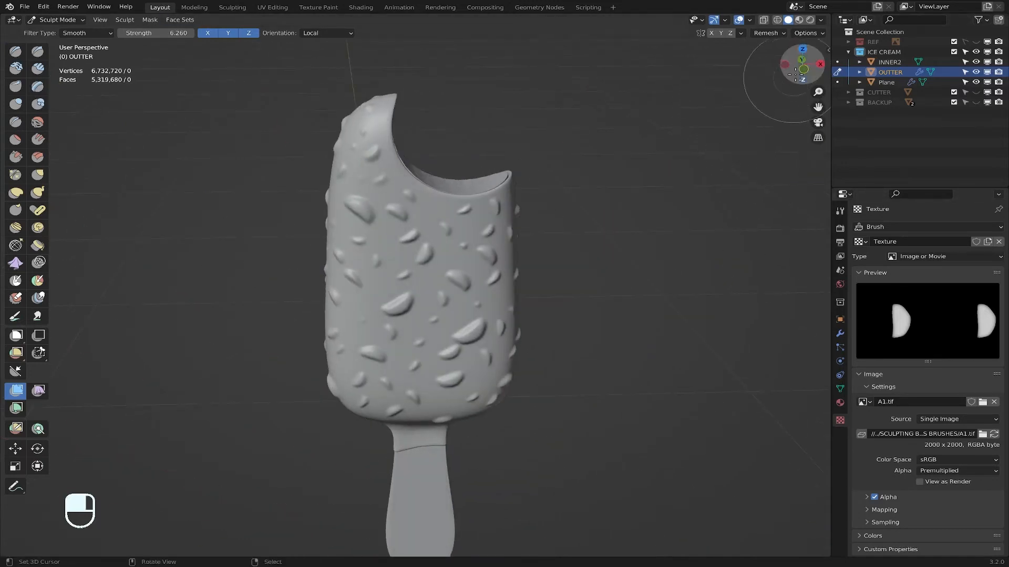
Step: In front view, look through the Cloth Filter's available filter types and return to the Mesh Filter tool
{"action": "left_click", "coordinate": [803, 68]}
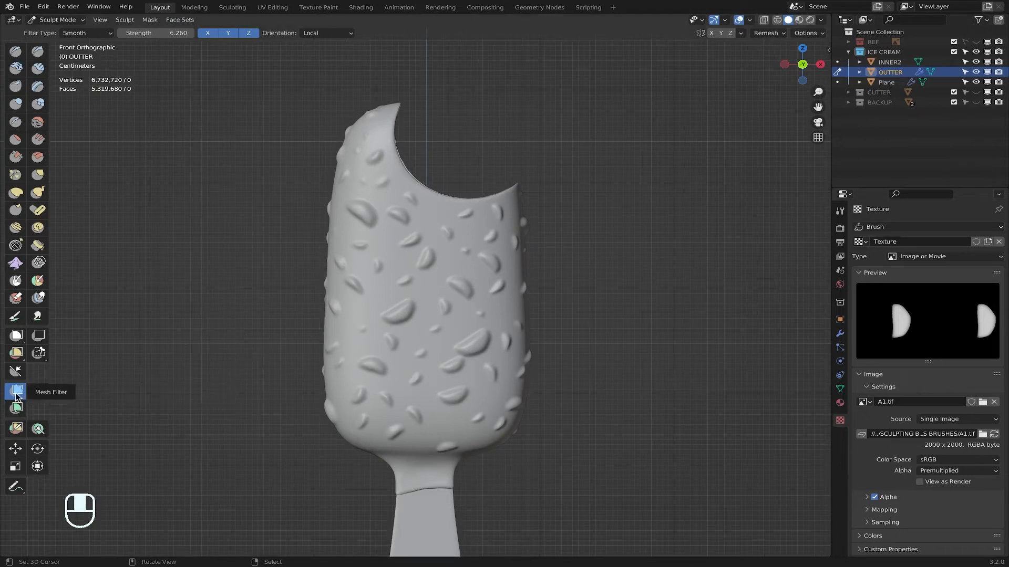
{"action": "left_click", "coordinate": [41, 397]}
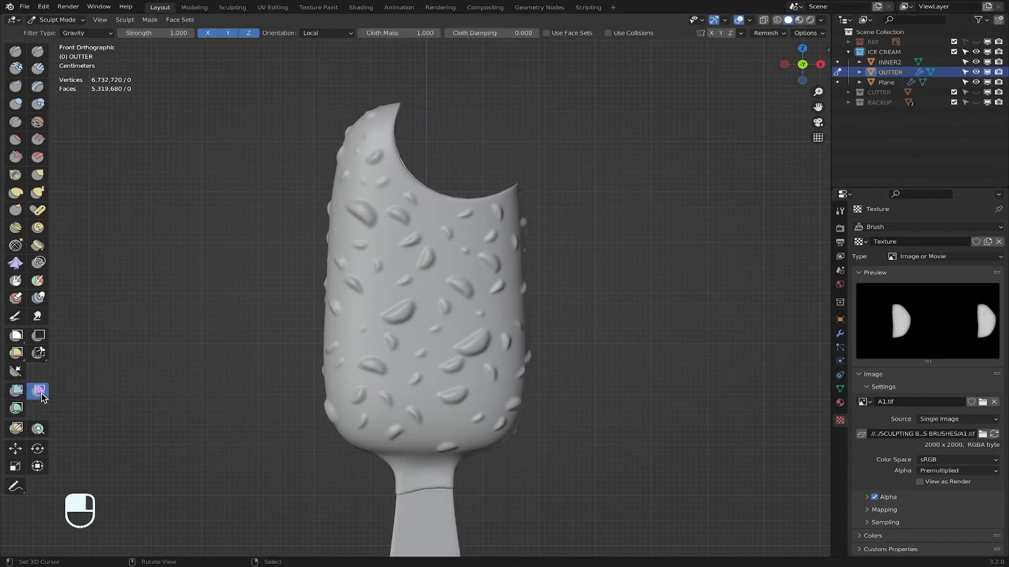
{"action": "left_click", "coordinate": [84, 33]}
{"action": "left_click", "coordinate": [84, 36]}
{"action": "left_click", "coordinate": [19, 395]}
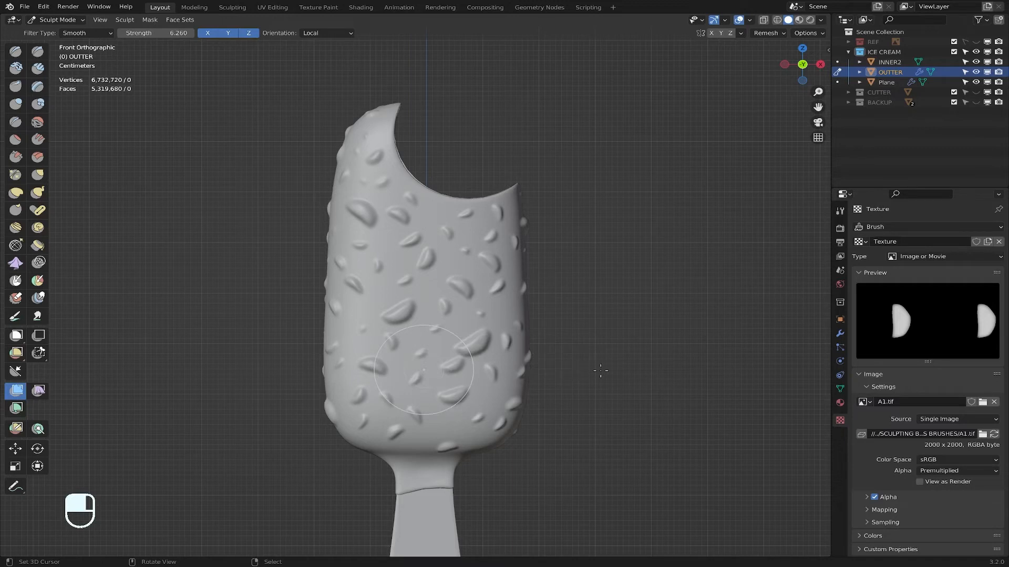
Step: Try moving the outer coating sideways away from the stick and inner ice cream, and undo the move
{"action": "key", "text": "g"}
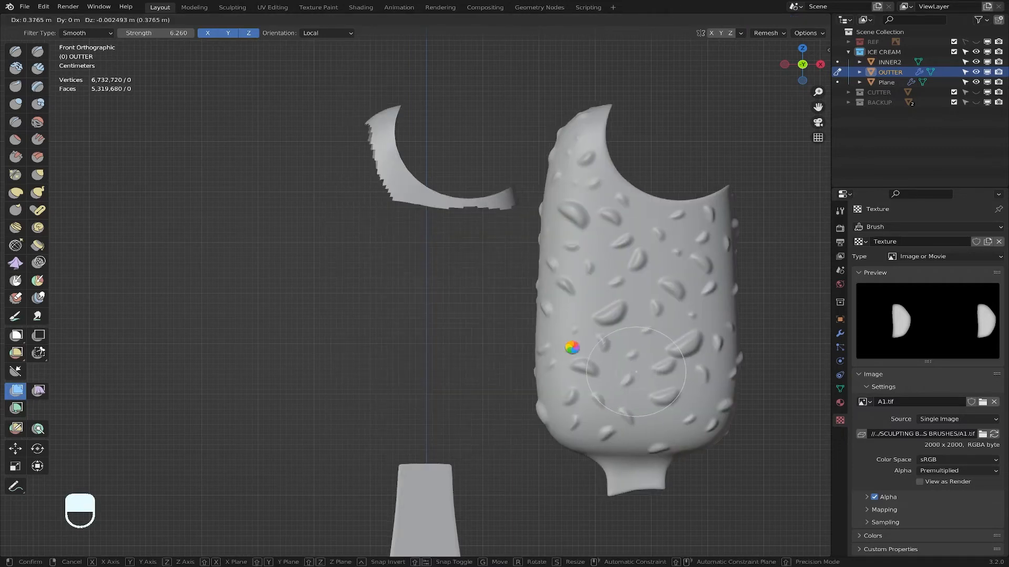
{"action": "key", "text": "super+z"}
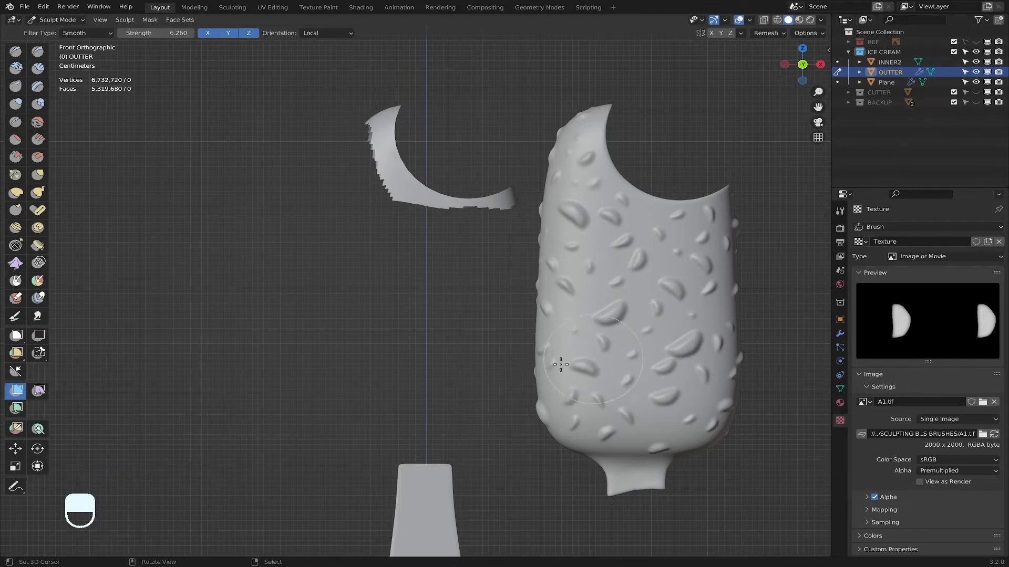
{"action": "key", "text": "super"}
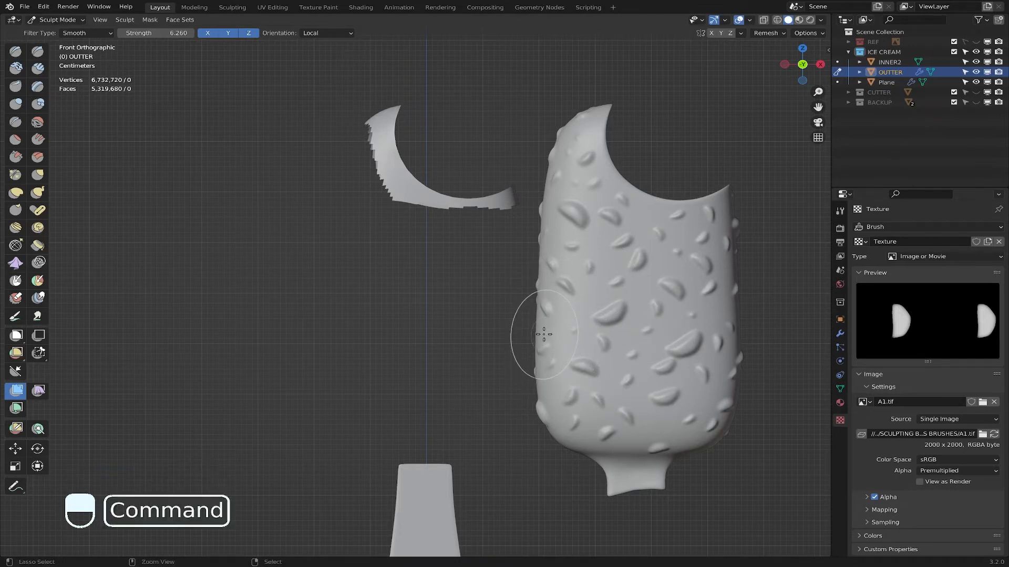
{"action": "key", "text": "super+z"}
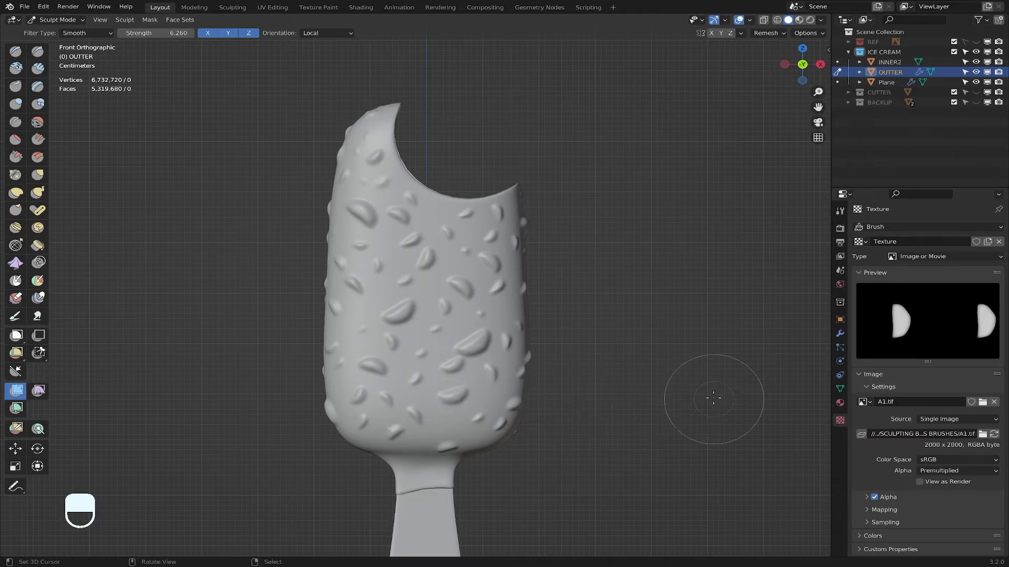
Step: Using the SculptDraw brush with a 54 px radius, stamp small nut bumps between the larger ones around the middle of the coating's front
{"action": "left_click", "coordinate": [16, 51]}
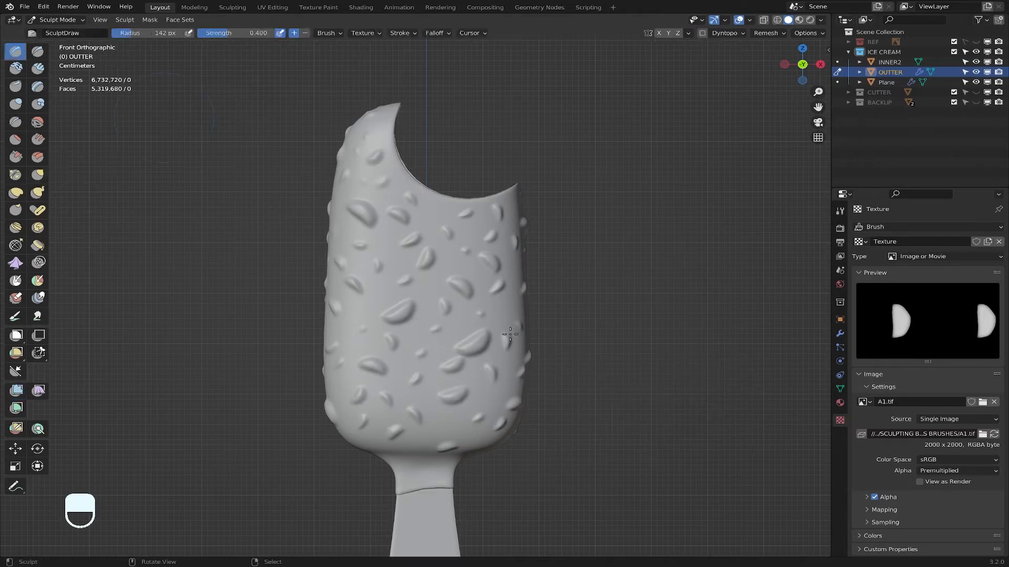
{"action": "scroll", "coordinate": [439, 317], "scroll_direction": "up", "scroll_amount": 2}
{"action": "key", "text": "f"}
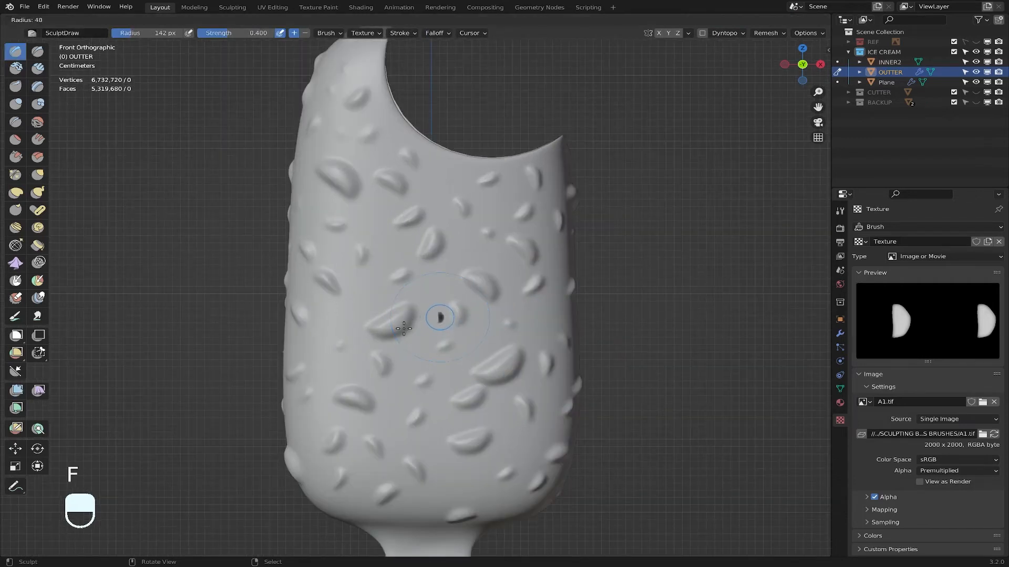
{"action": "left_click", "coordinate": [439, 315]}
{"action": "left_click", "coordinate": [431, 310]}
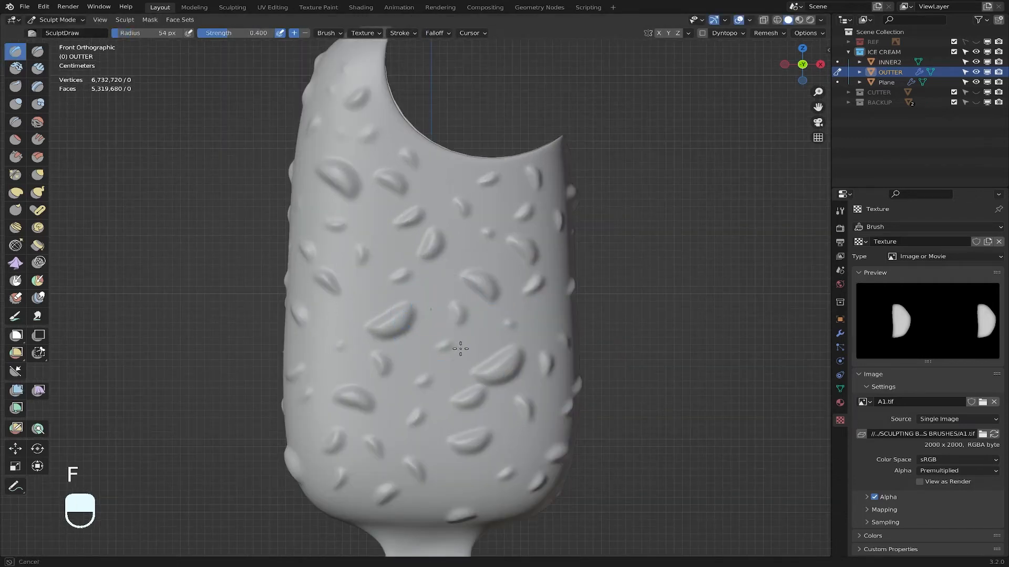
{"action": "left_click_drag", "start_coordinate": [355, 314], "coordinate": [358, 327]}
{"action": "left_click_drag", "start_coordinate": [450, 364], "coordinate": [452, 367]}
{"action": "left_click_drag", "start_coordinate": [469, 265], "coordinate": [470, 267]}
{"action": "left_click_drag", "start_coordinate": [321, 373], "coordinate": [319, 373]}
{"action": "left_click_drag", "start_coordinate": [317, 426], "coordinate": [372, 426]}
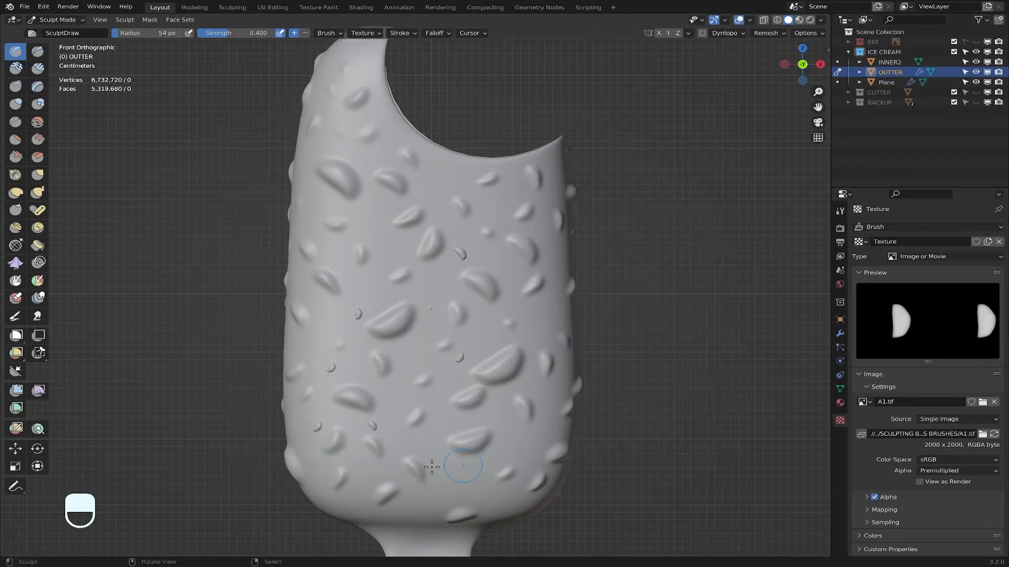
Step: Stamp more small nut bumps into the gaps along the lower, right and upper parts of the coating's front
{"action": "left_click_drag", "start_coordinate": [425, 452], "coordinate": [427, 454]}
{"action": "left_click", "coordinate": [418, 504]}
{"action": "left_click", "coordinate": [509, 433]}
{"action": "left_click", "coordinate": [535, 330]}
{"action": "left_click", "coordinate": [360, 289]}
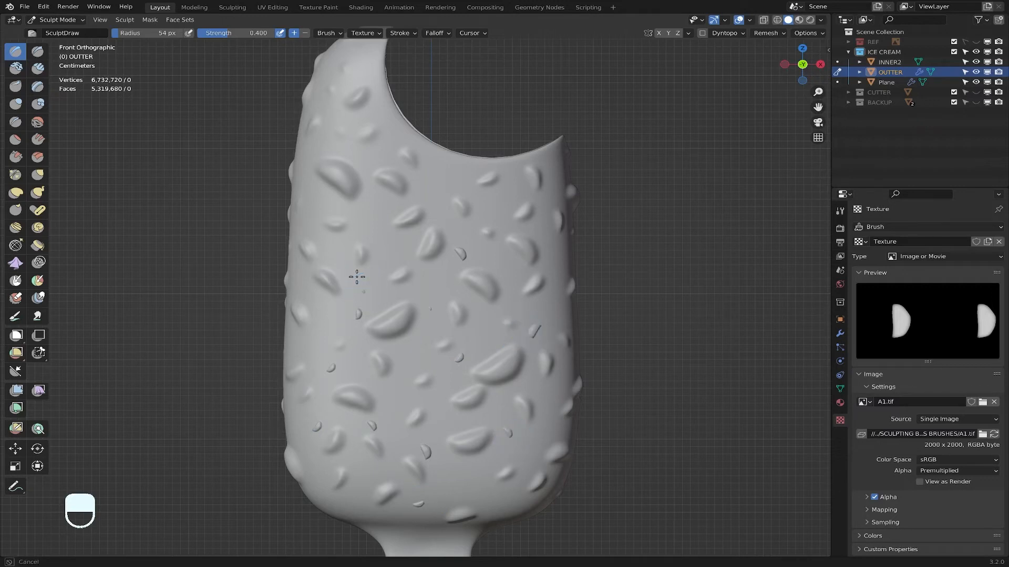
{"action": "left_click", "coordinate": [359, 159]}
{"action": "left_click", "coordinate": [436, 178]}
{"action": "left_click", "coordinate": [465, 480]}
Step: Add small nut bumps on the neck above the stick and in the remaining gaps of the front face
{"action": "scroll", "coordinate": [525, 463], "scroll_direction": "down", "scroll_amount": 3}
{"action": "left_click", "coordinate": [411, 439]}
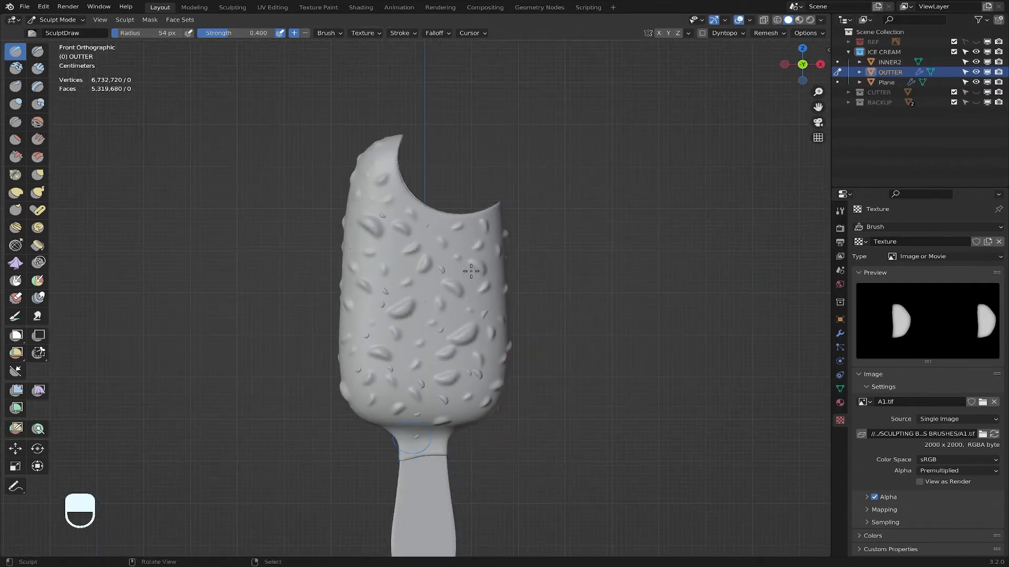
{"action": "left_click", "coordinate": [466, 273]}
{"action": "left_click", "coordinate": [441, 221]}
{"action": "left_click", "coordinate": [369, 299]}
Step: Stamp small nut bumps along the middle of the ice cream's tall narrow side
{"action": "middle_click_drag", "start_coordinate": [414, 381], "coordinate": [330, 303]}
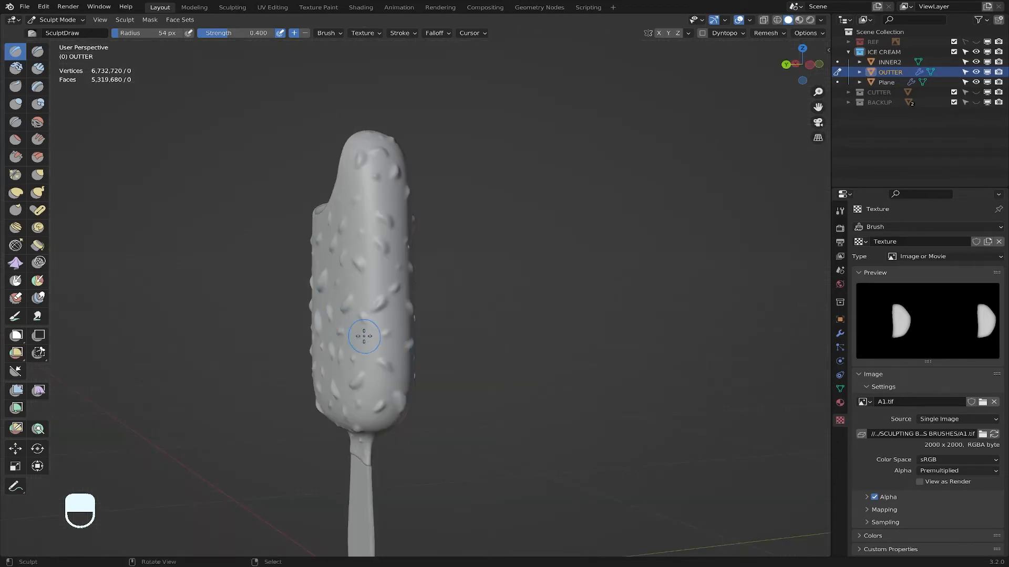
{"action": "left_click", "coordinate": [357, 340]}
{"action": "left_click", "coordinate": [361, 280]}
Step: Scatter small nut bumps between the larger ones across the back face of the coating
{"action": "middle_click_drag", "start_coordinate": [414, 365], "coordinate": [473, 364]}
{"action": "left_click", "coordinate": [370, 357]}
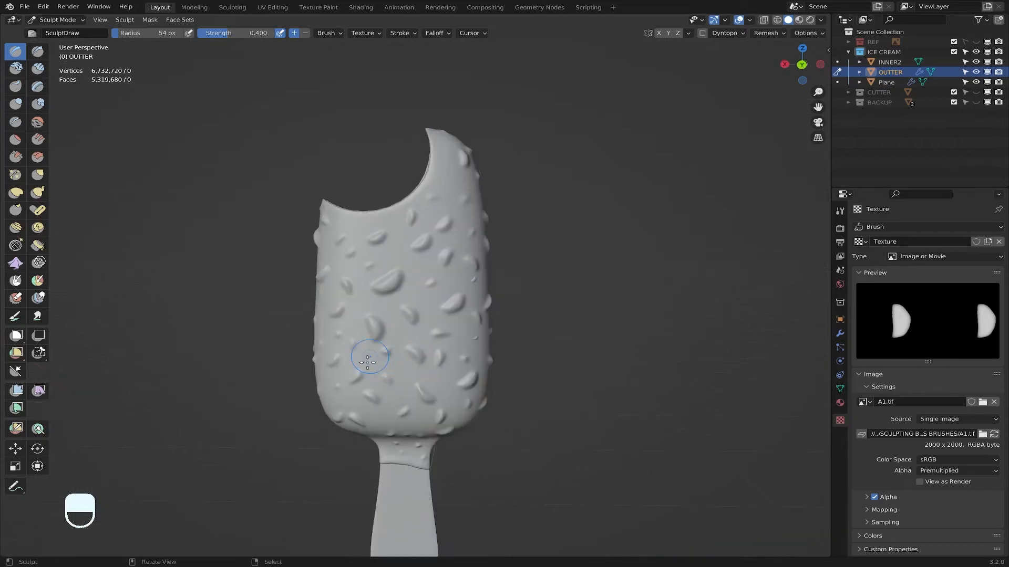
{"action": "left_click", "coordinate": [358, 304]}
{"action": "left_click", "coordinate": [359, 227]}
{"action": "left_click", "coordinate": [331, 294]}
{"action": "left_click", "coordinate": [407, 375]}
{"action": "left_click", "coordinate": [419, 263]}
{"action": "left_click", "coordinate": [440, 200]}
{"action": "left_click", "coordinate": [395, 327]}
{"action": "left_click", "coordinate": [341, 229]}
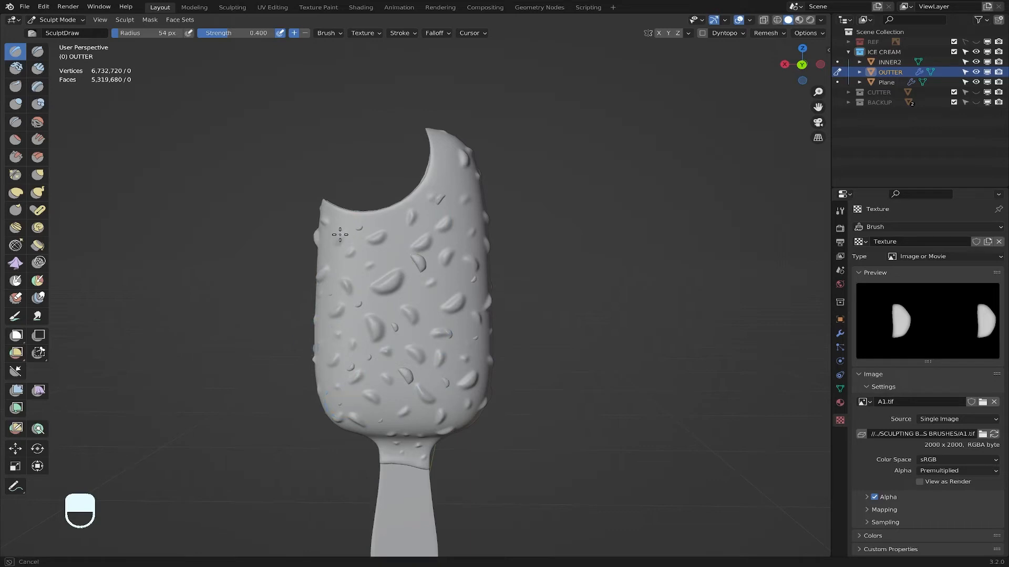
Step: Stamp small nut bumps on the rounded top of the tall tip, on its back side
{"action": "mouse_move", "coordinate": [374, 262]}
{"action": "middle_mouse_down"}
{"action": "mouse_move", "coordinate": [436, 273]}
{"action": "mouse_move", "coordinate": [443, 411]}
{"action": "mouse_move", "coordinate": [420, 289]}
{"action": "middle_mouse_up"}
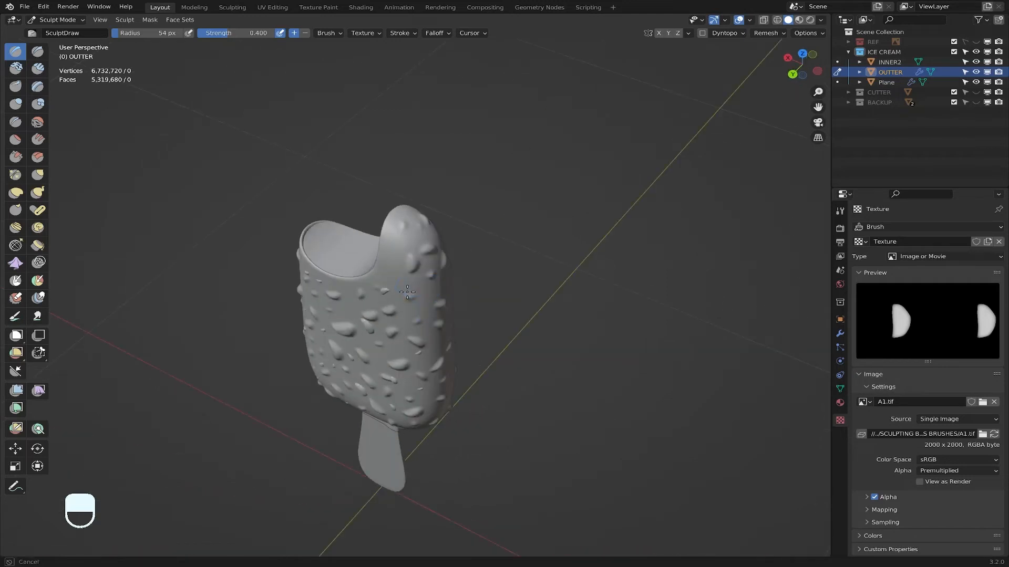
{"action": "middle_click_drag", "start_coordinate": [394, 253], "coordinate": [376, 342]}
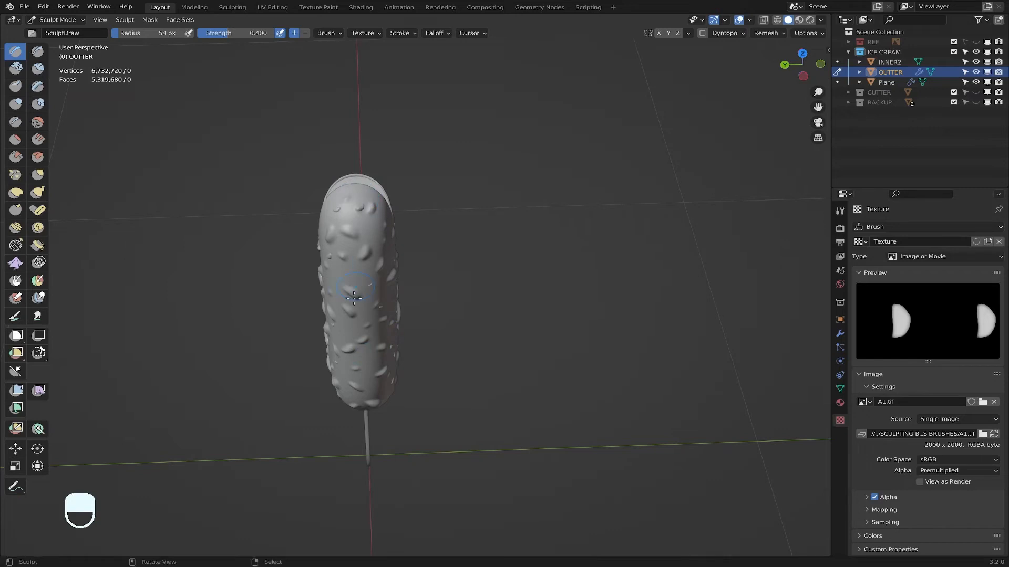
{"action": "middle_click_drag", "start_coordinate": [354, 298], "coordinate": [414, 329]}
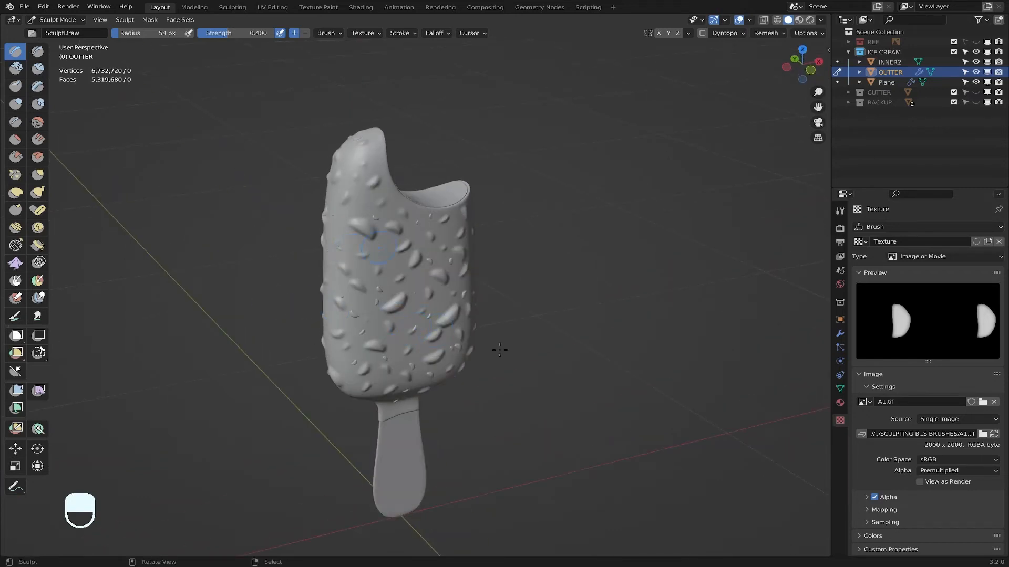
{"action": "middle_click_drag", "start_coordinate": [445, 302], "coordinate": [466, 274]}
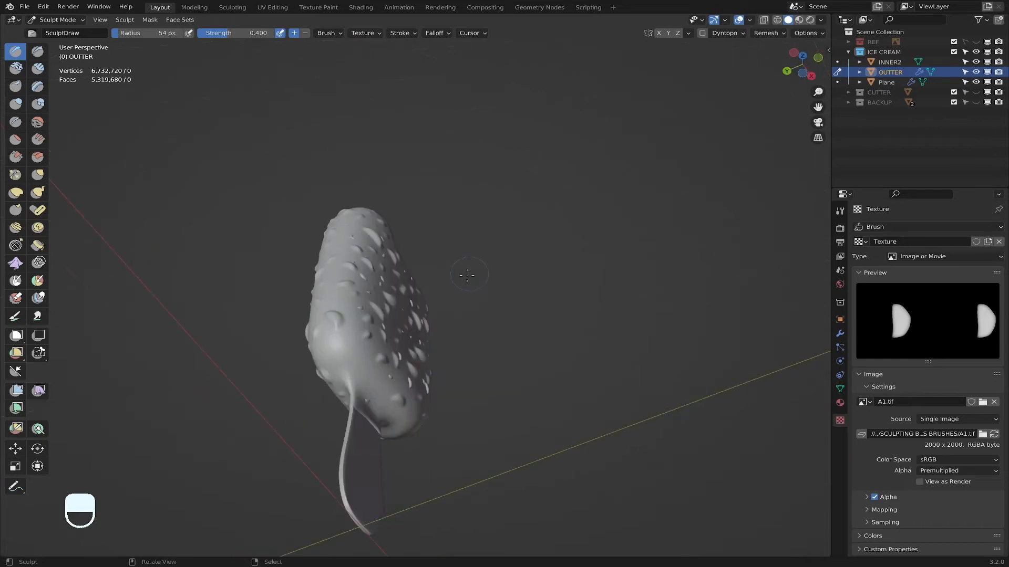
{"action": "middle_click_drag", "start_coordinate": [329, 358], "coordinate": [348, 282]}
{"action": "middle_click_drag", "start_coordinate": [428, 379], "coordinate": [435, 304]}
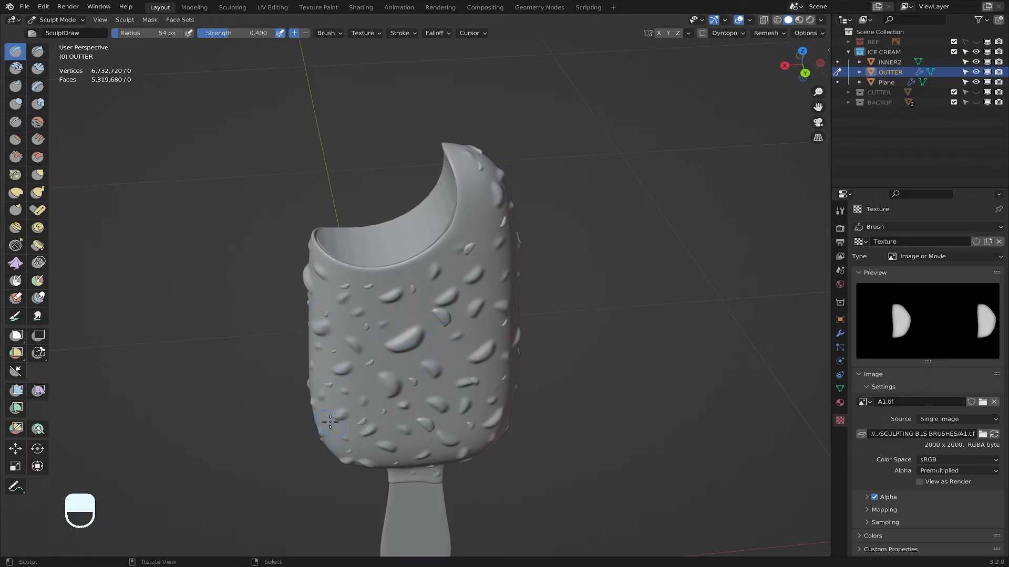
{"action": "middle_click_drag", "start_coordinate": [330, 421], "coordinate": [415, 386]}
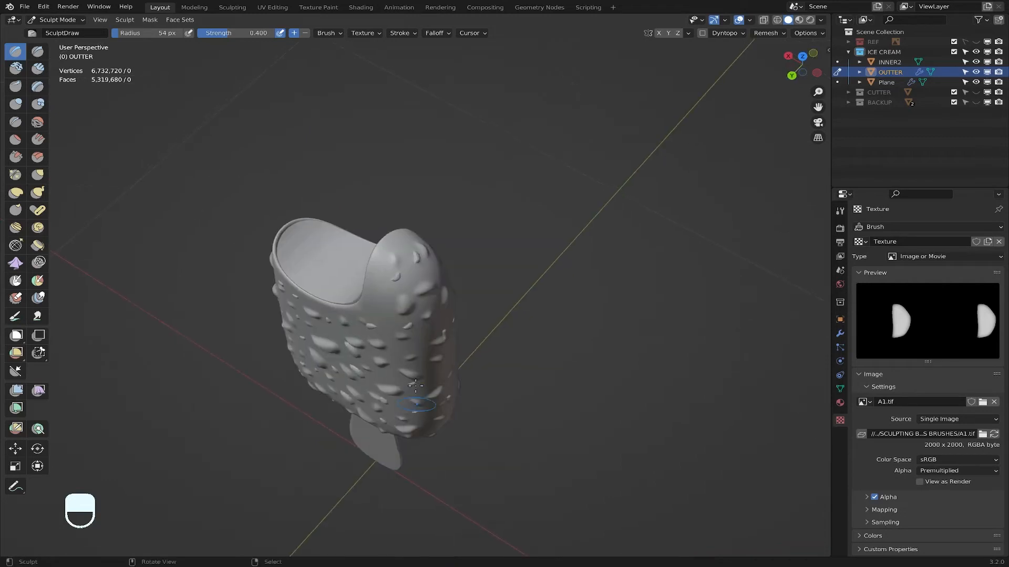
{"action": "left_click", "coordinate": [387, 246]}
{"action": "left_click", "coordinate": [387, 263]}
Step: Add small nut bumps down the upper part of the tall narrow side, starting beside the bite
{"action": "middle_click_drag", "start_coordinate": [440, 349], "coordinate": [366, 351]}
{"action": "left_click", "coordinate": [348, 250]}
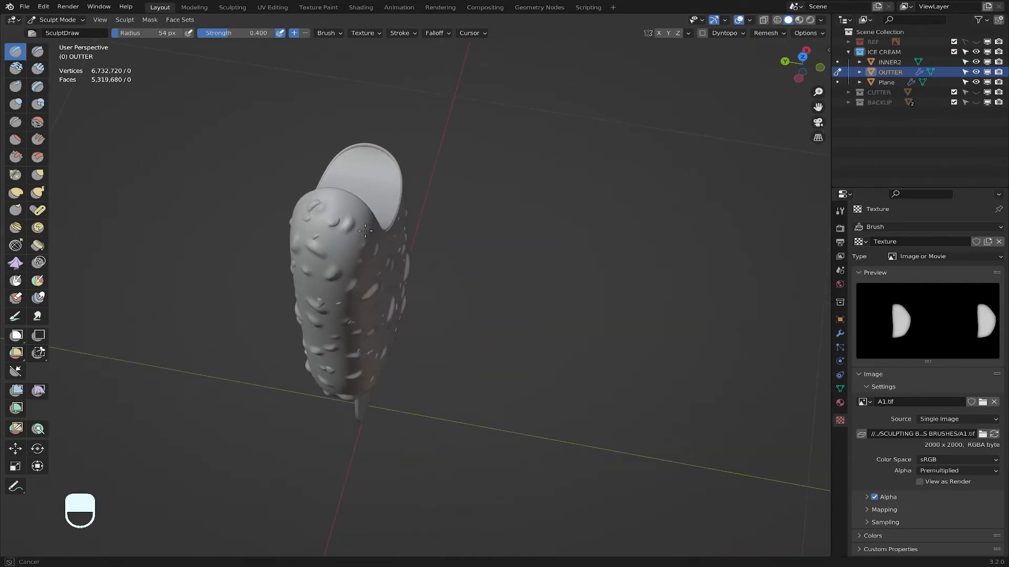
{"action": "left_click", "coordinate": [363, 229]}
{"action": "left_click", "coordinate": [341, 263]}
{"action": "left_click", "coordinate": [334, 303]}
Step: Stamp small nut bumps around the lower end of the back face, close to the stick
{"action": "middle_click_drag", "start_coordinate": [334, 303], "coordinate": [321, 304]}
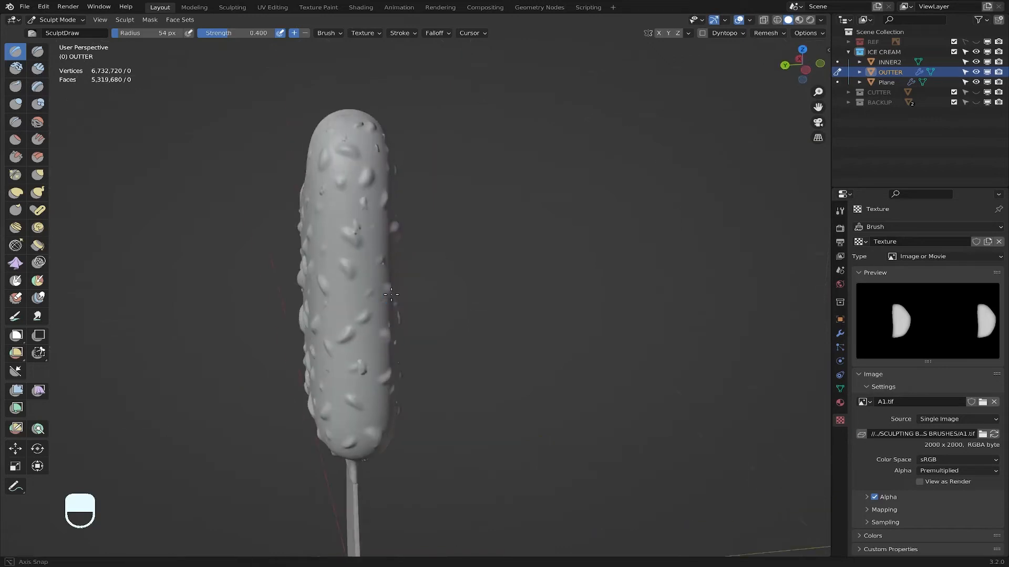
{"action": "scroll", "coordinate": [316, 304], "scroll_direction": "up", "scroll_amount": 3}
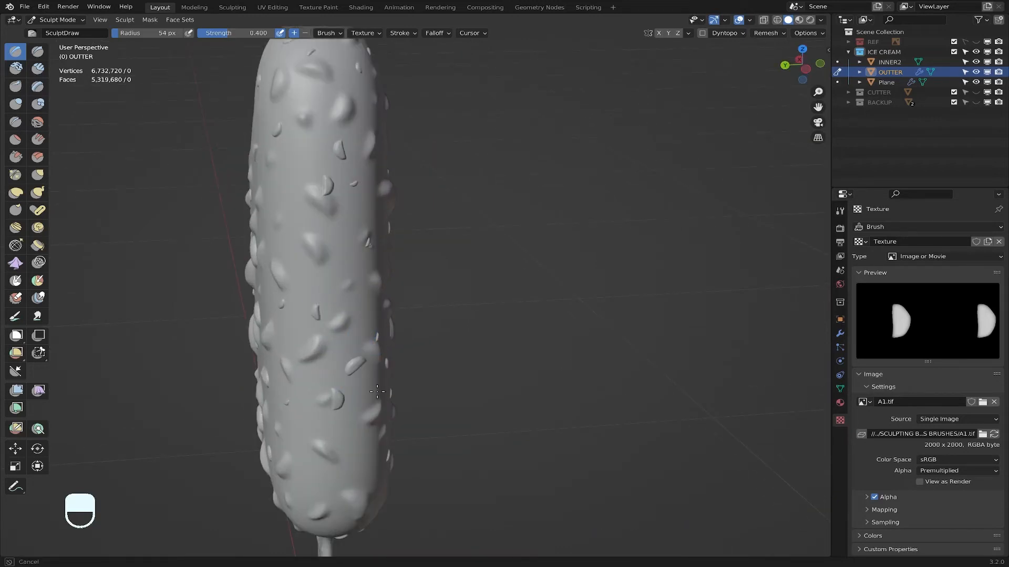
{"action": "middle_click_drag", "start_coordinate": [355, 366], "coordinate": [405, 349]}
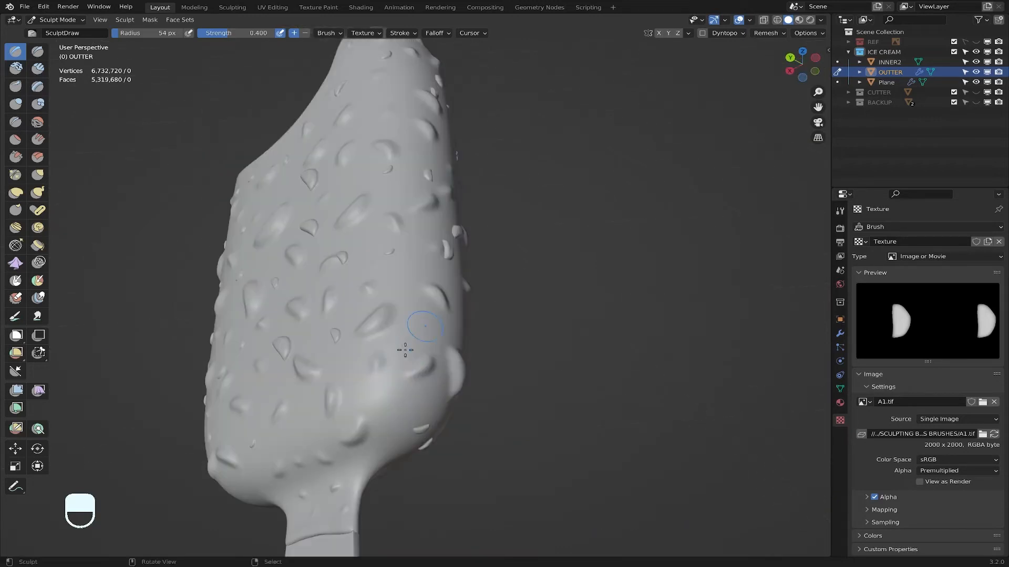
{"action": "left_click", "coordinate": [389, 377]}
{"action": "left_click", "coordinate": [301, 421]}
{"action": "left_click", "coordinate": [420, 329]}
{"action": "left_click", "coordinate": [432, 386]}
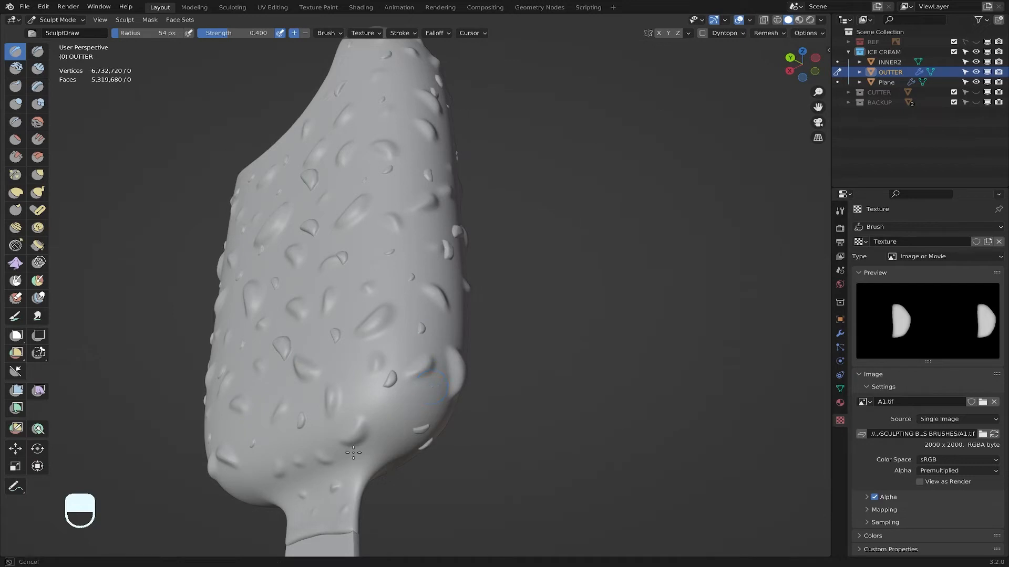
{"action": "left_click_drag", "start_coordinate": [277, 450], "coordinate": [357, 469]}
{"action": "left_click", "coordinate": [288, 443]}
Step: Add small nut bumps to the rounded underside of the coating beside the stick
{"action": "middle_click_drag", "start_coordinate": [288, 443], "coordinate": [471, 391]}
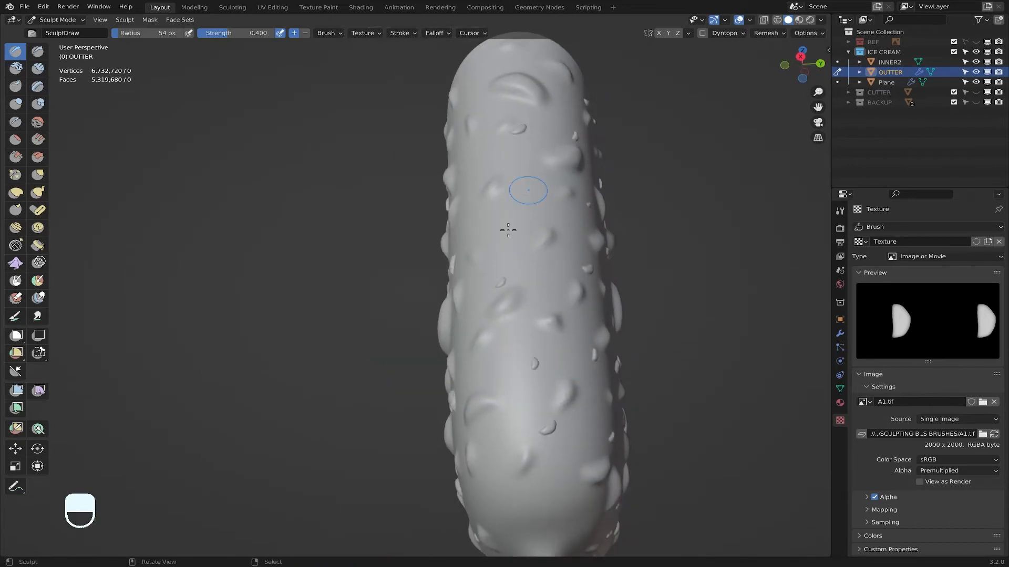
{"action": "middle_click_drag", "start_coordinate": [507, 228], "coordinate": [574, 279]}
{"action": "left_click", "coordinate": [556, 216]}
{"action": "left_click", "coordinate": [599, 231]}
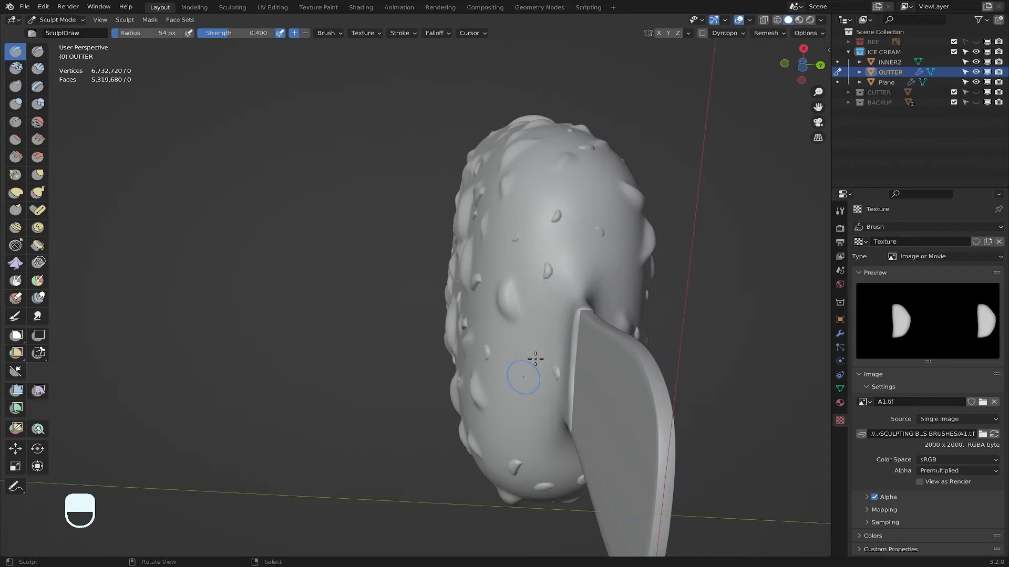
Step: Examine the nut coating from the front, sides, underside and back for areas that still look bare
{"action": "middle_click_drag", "start_coordinate": [529, 371], "coordinate": [391, 314]}
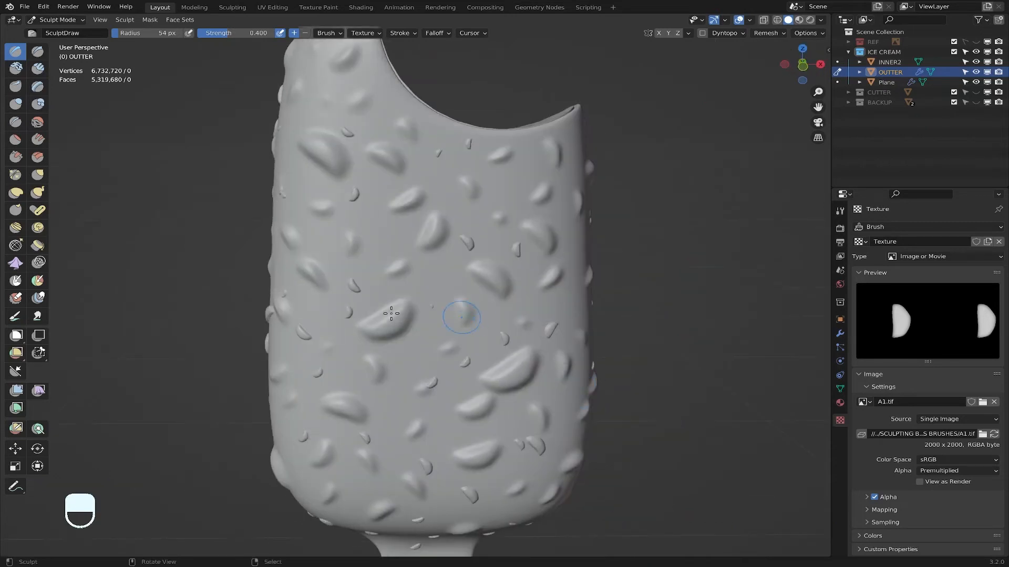
{"action": "middle_click_drag", "start_coordinate": [446, 270], "coordinate": [565, 354]}
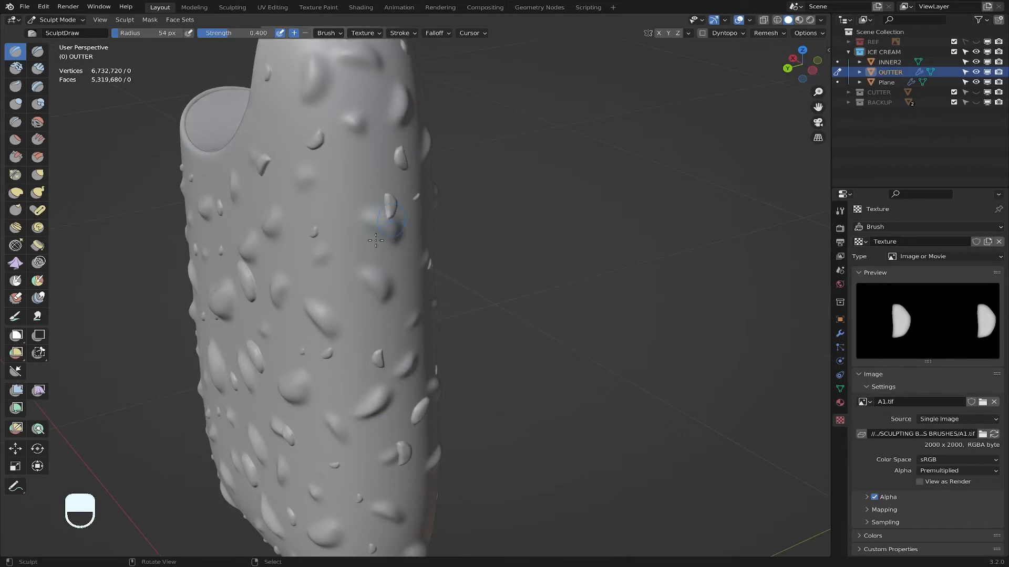
{"action": "scroll", "coordinate": [353, 305], "scroll_direction": "down", "scroll_amount": 5}
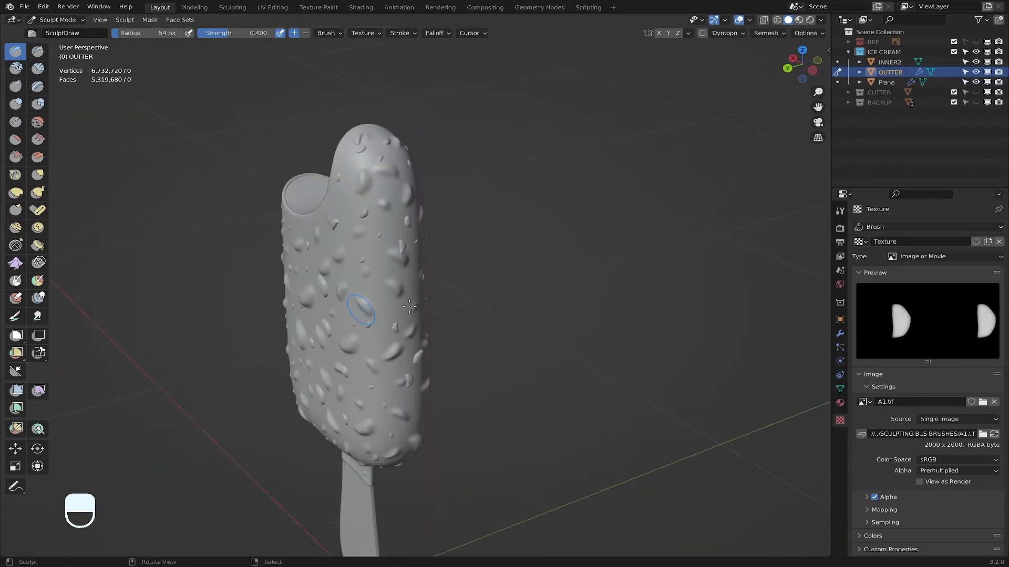
{"action": "middle_click_drag", "start_coordinate": [354, 300], "coordinate": [730, 329]}
{"action": "scroll", "coordinate": [472, 271], "scroll_direction": "up", "scroll_amount": 4}
{"action": "scroll", "coordinate": [601, 338], "scroll_direction": "down", "scroll_amount": 2}
{"action": "middle_click_drag", "start_coordinate": [536, 322], "coordinate": [531, 294]}
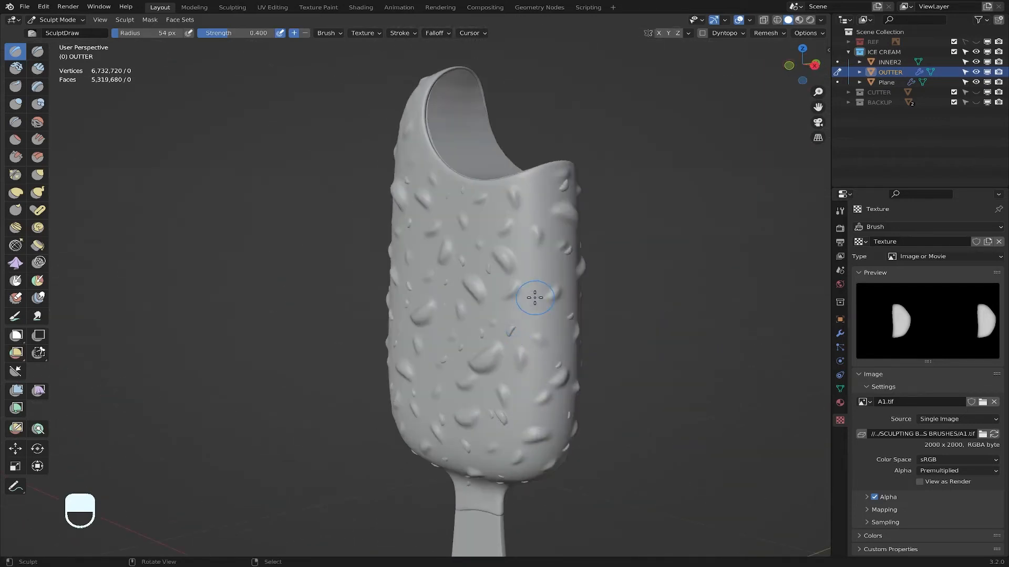
{"action": "middle_click_drag", "start_coordinate": [448, 362], "coordinate": [284, 409]}
{"action": "scroll", "coordinate": [337, 244], "scroll_direction": "up", "scroll_amount": 2}
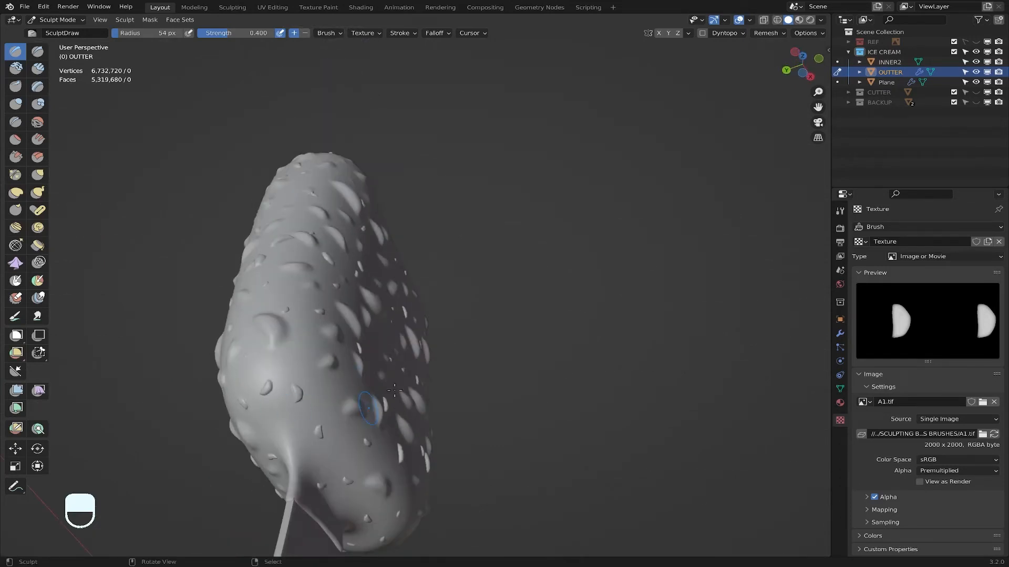
{"action": "middle_click_drag", "start_coordinate": [395, 390], "coordinate": [390, 370]}
{"action": "scroll", "coordinate": [564, 346], "scroll_direction": "down", "scroll_amount": 3}
{"action": "middle_click_drag", "start_coordinate": [499, 363], "coordinate": [461, 328]}
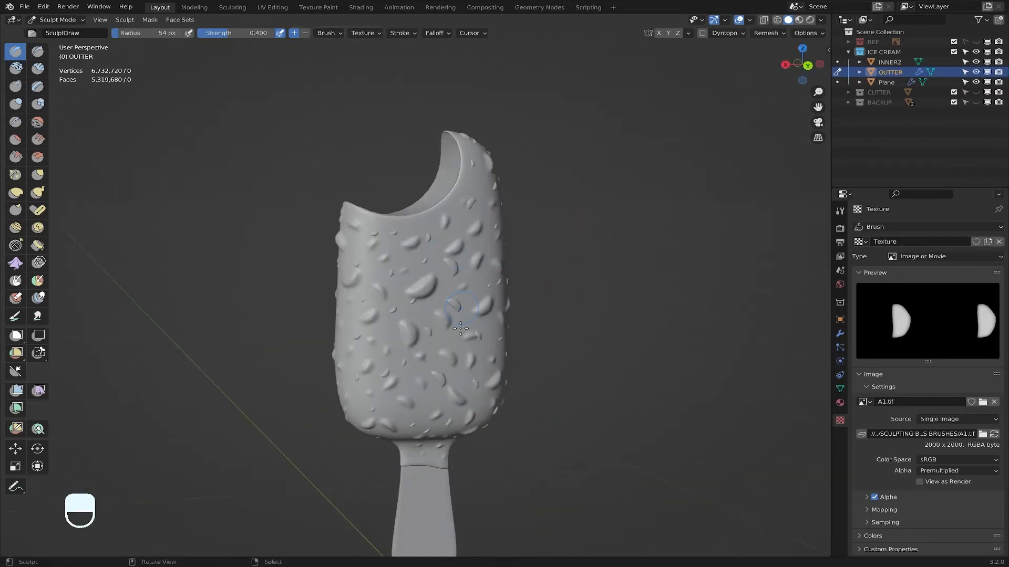
{"action": "scroll", "coordinate": [460, 328], "scroll_direction": "up", "scroll_amount": 2}
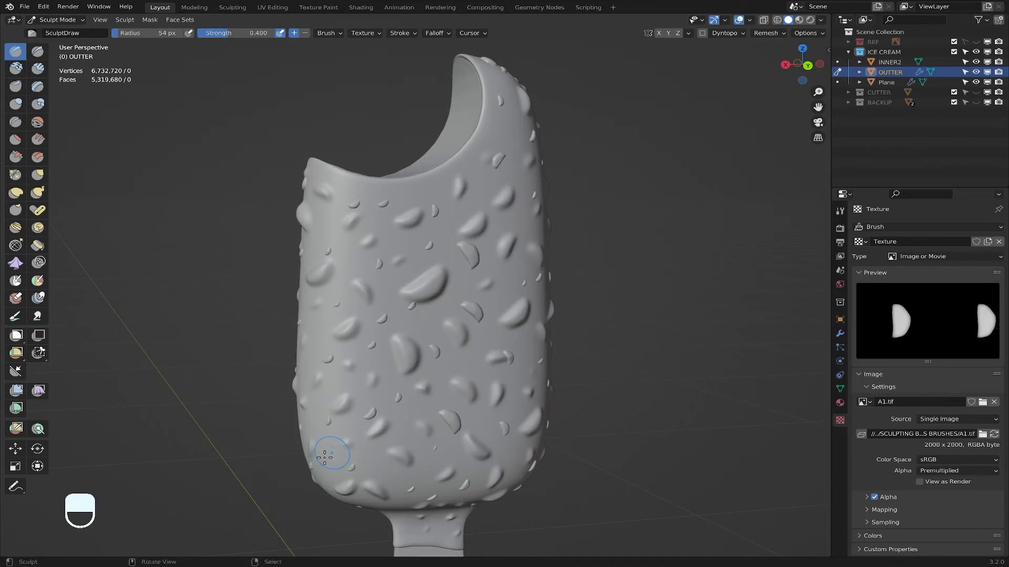
{"action": "middle_click_drag", "start_coordinate": [327, 456], "coordinate": [425, 389]}
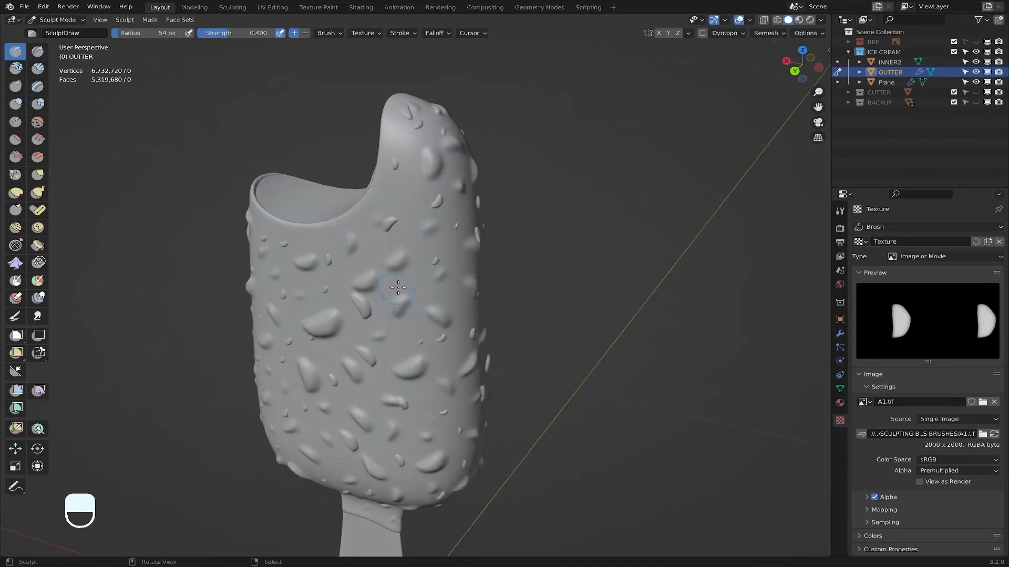
Step: Fill the remaining bare spots around the coating's faces and rounded side edges with small nut bumps
{"action": "mouse_move", "coordinate": [391, 283]}
{"action": "middle_mouse_down"}
{"action": "mouse_move", "coordinate": [509, 326]}
{"action": "mouse_move", "coordinate": [544, 252]}
{"action": "middle_mouse_up"}
{"action": "mouse_move", "coordinate": [542, 366]}
{"action": "left_mouse_down"}
{"action": "mouse_move", "coordinate": [535, 388]}
{"action": "mouse_move", "coordinate": [525, 379]}
{"action": "left_mouse_up"}
{"action": "mouse_move", "coordinate": [331, 357]}
{"action": "middle_mouse_down"}
{"action": "mouse_move", "coordinate": [404, 351]}
{"action": "mouse_move", "coordinate": [461, 394]}
{"action": "middle_mouse_up"}
{"action": "left_click_drag", "start_coordinate": [293, 317], "coordinate": [300, 324]}
{"action": "scroll", "coordinate": [348, 271], "scroll_direction": "up", "scroll_amount": 1}
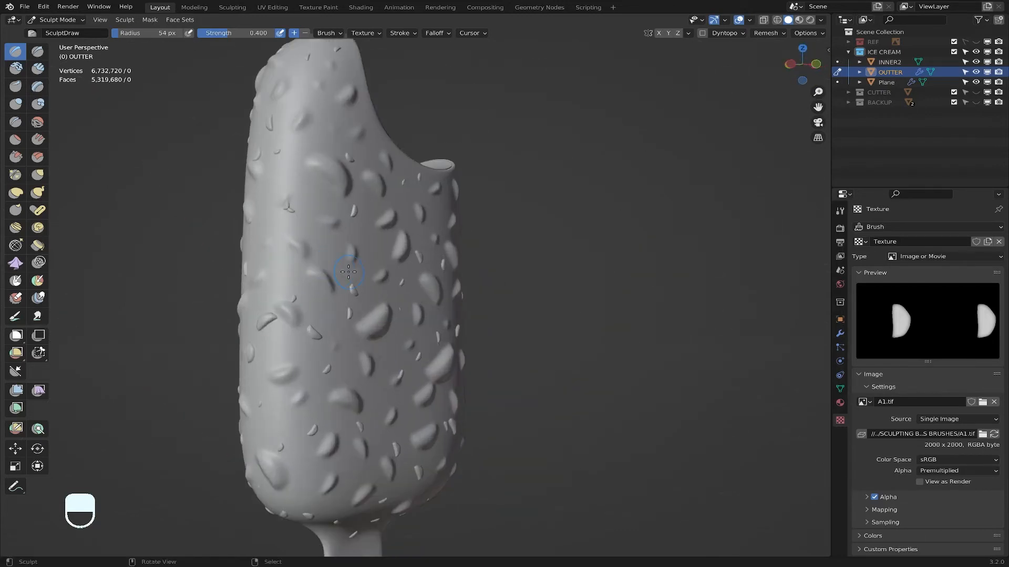
{"action": "mouse_move", "coordinate": [348, 272]}
{"action": "middle_mouse_down"}
{"action": "mouse_move", "coordinate": [435, 293]}
{"action": "mouse_move", "coordinate": [383, 338]}
{"action": "middle_mouse_up"}
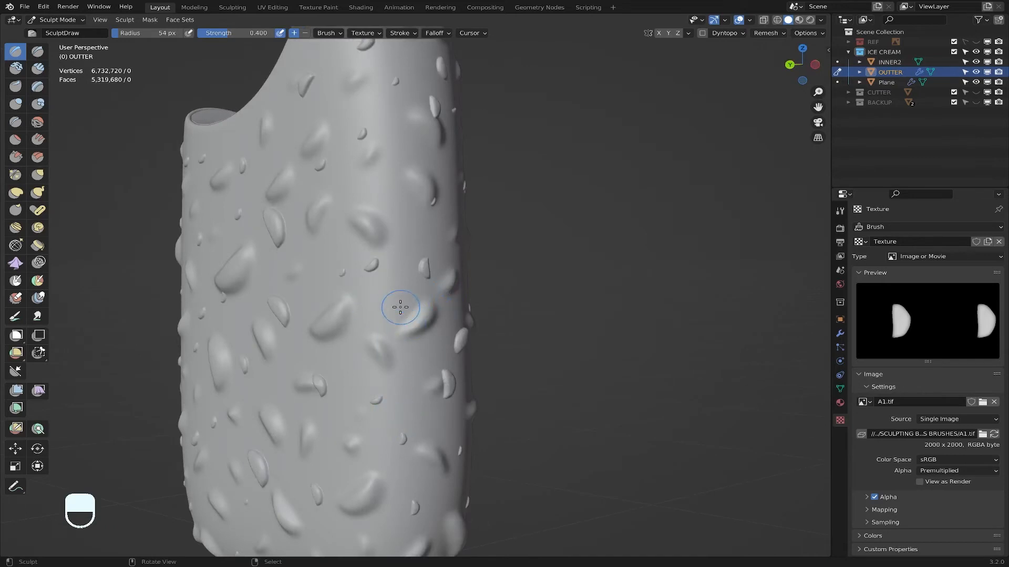
{"action": "left_click_drag", "start_coordinate": [371, 359], "coordinate": [374, 362]}
{"action": "scroll", "coordinate": [372, 362], "scroll_direction": "down", "scroll_amount": 2}
{"action": "mouse_move", "coordinate": [367, 356]}
{"action": "middle_mouse_down"}
{"action": "mouse_move", "coordinate": [510, 353]}
{"action": "mouse_move", "coordinate": [595, 214]}
{"action": "middle_mouse_up"}
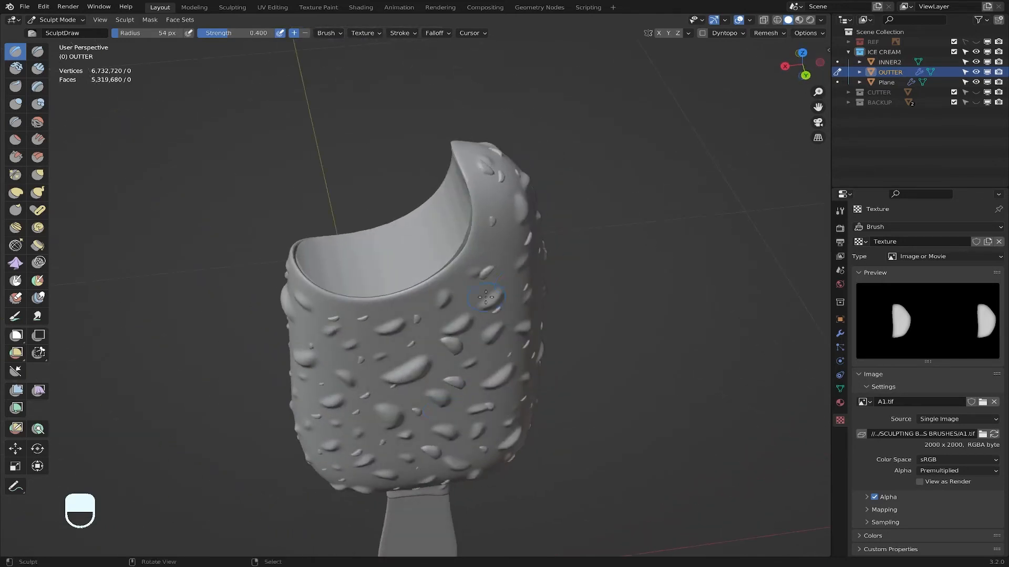
Step: Stamp small nut bumps on the short narrow side below the bite
{"action": "scroll", "coordinate": [485, 297], "scroll_direction": "down", "scroll_amount": 4}
{"action": "mouse_move", "coordinate": [489, 274]}
{"action": "middle_mouse_down"}
{"action": "mouse_move", "coordinate": [511, 263]}
{"action": "mouse_move", "coordinate": [536, 298]}
{"action": "mouse_move", "coordinate": [466, 268]}
{"action": "middle_mouse_up"}
{"action": "scroll", "coordinate": [536, 299], "scroll_direction": "up", "scroll_amount": 4}
{"action": "scroll", "coordinate": [467, 269], "scroll_direction": "up", "scroll_amount": 2}
{"action": "left_click_drag", "start_coordinate": [528, 246], "coordinate": [522, 303]}
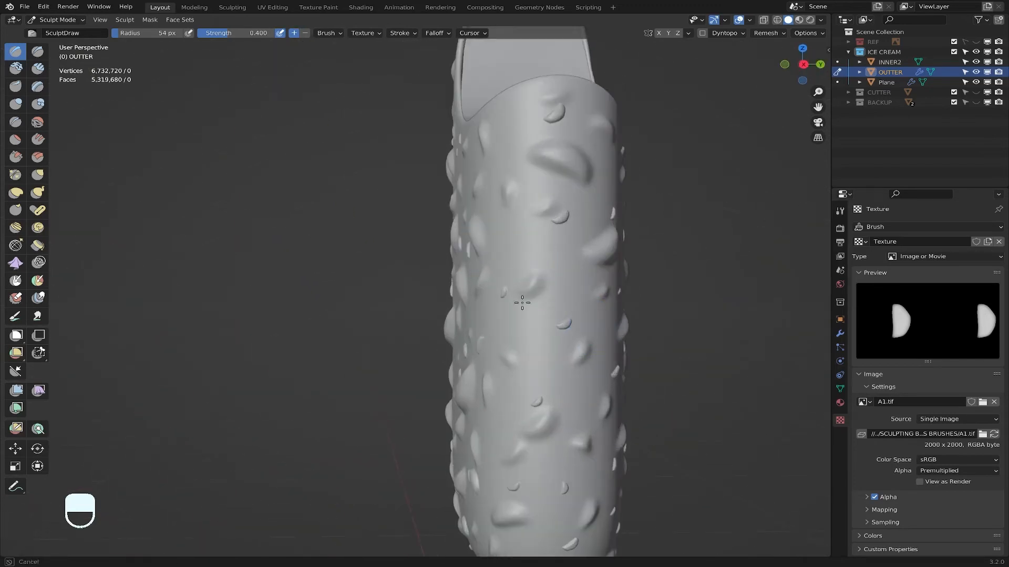
{"action": "middle_click_drag", "start_coordinate": [522, 303], "coordinate": [320, 451]}
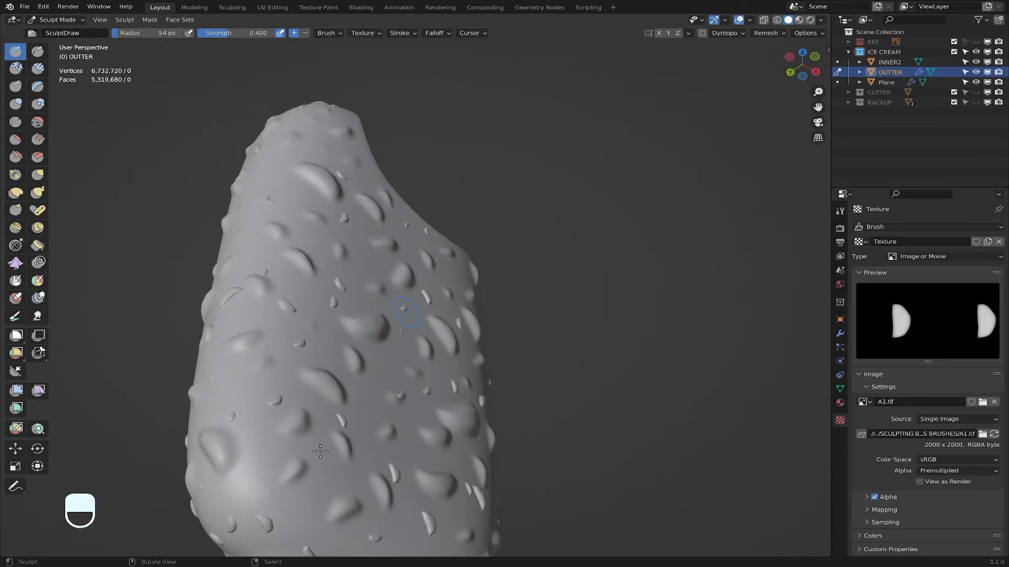
Step: Stamp a small nut bump near the lower rounded edge on the tall side of the coating
{"action": "left_click", "coordinate": [259, 460]}
{"action": "scroll", "coordinate": [367, 415], "scroll_direction": "down", "scroll_amount": 3}
{"action": "middle_click_drag", "start_coordinate": [367, 414], "coordinate": [373, 370]}
{"action": "scroll", "coordinate": [373, 371], "scroll_direction": "up", "scroll_amount": 5}
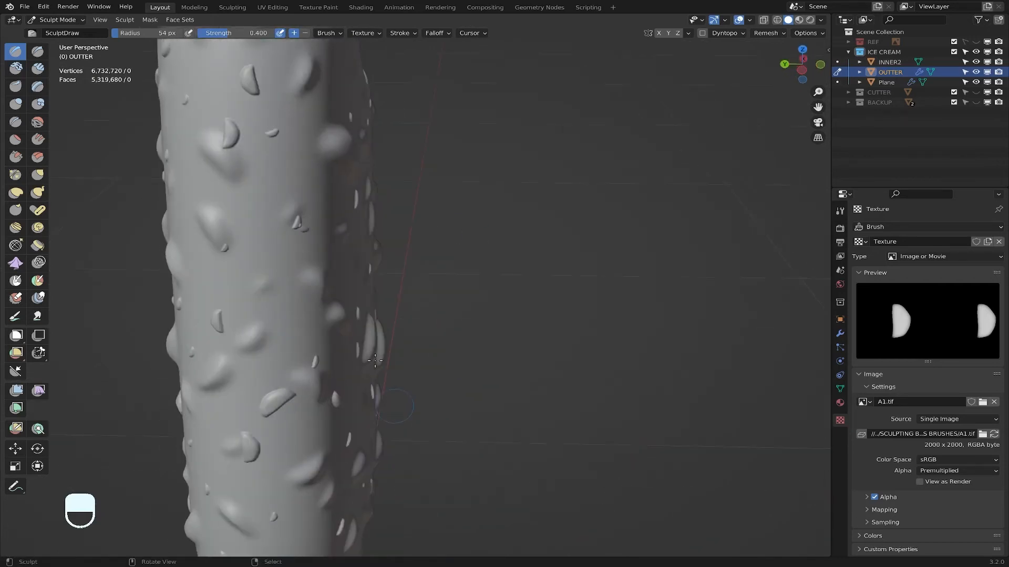
{"action": "middle_click_drag", "start_coordinate": [275, 289], "coordinate": [445, 216]}
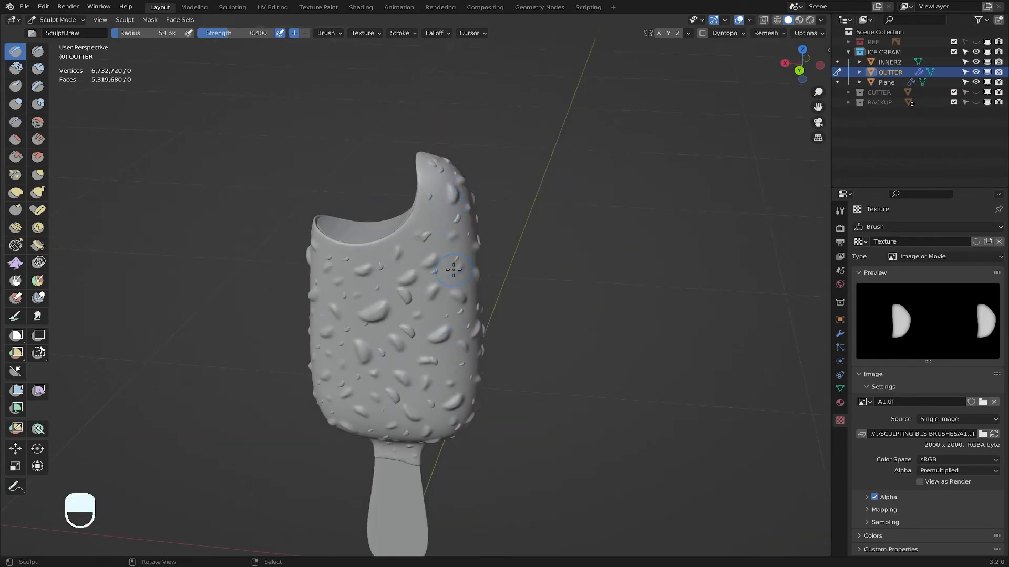
Step: Add small nut bumps to the bare rounded bottom corner of the coating near the stick
{"action": "middle_click_drag", "start_coordinate": [476, 377], "coordinate": [452, 350]}
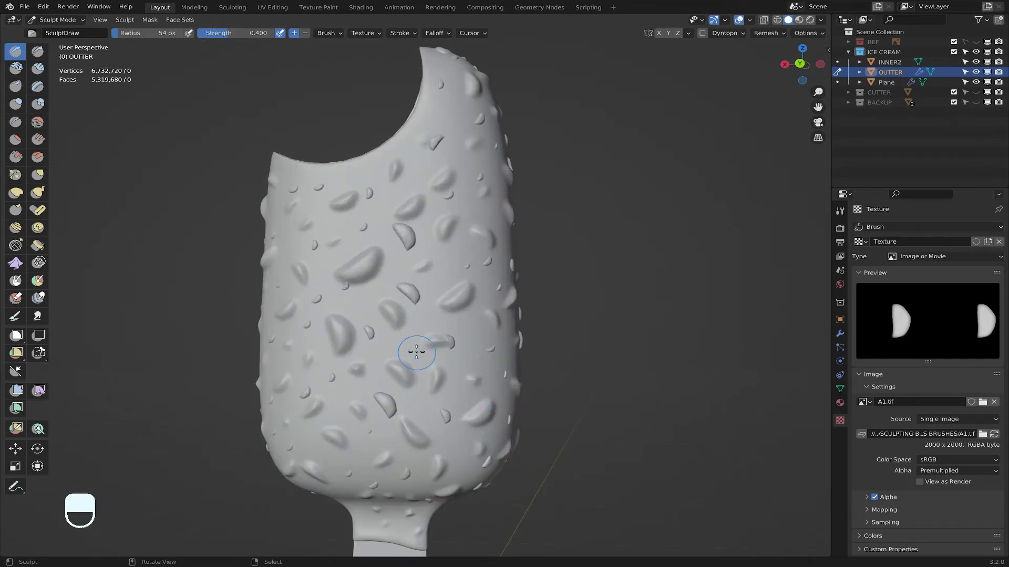
{"action": "middle_click_drag", "start_coordinate": [462, 354], "coordinate": [531, 324]}
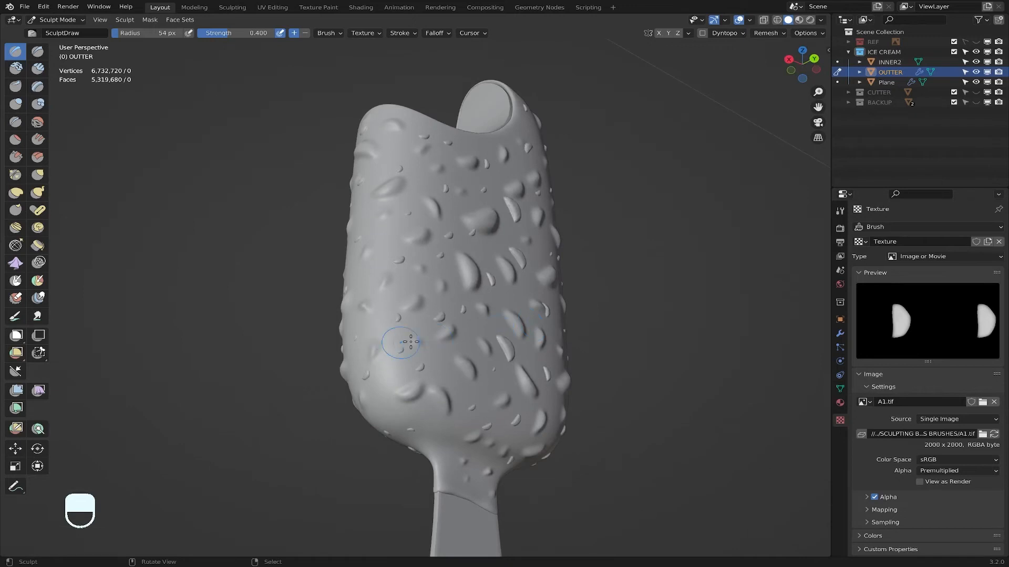
{"action": "middle_click_drag", "start_coordinate": [410, 342], "coordinate": [439, 355]}
{"action": "scroll", "coordinate": [435, 354], "scroll_direction": "up", "scroll_amount": 5}
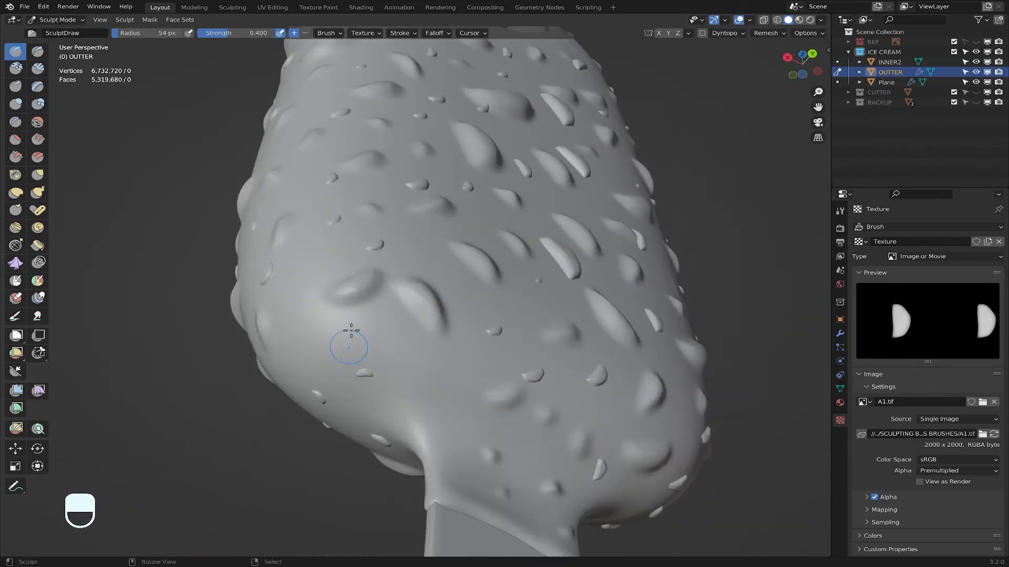
{"action": "left_click", "coordinate": [320, 320]}
{"action": "left_click", "coordinate": [418, 363]}
Step: Examine the coating's faces, narrow sides and underside for spots that still lack nuts
{"action": "middle_click_drag", "start_coordinate": [527, 327], "coordinate": [413, 381]}
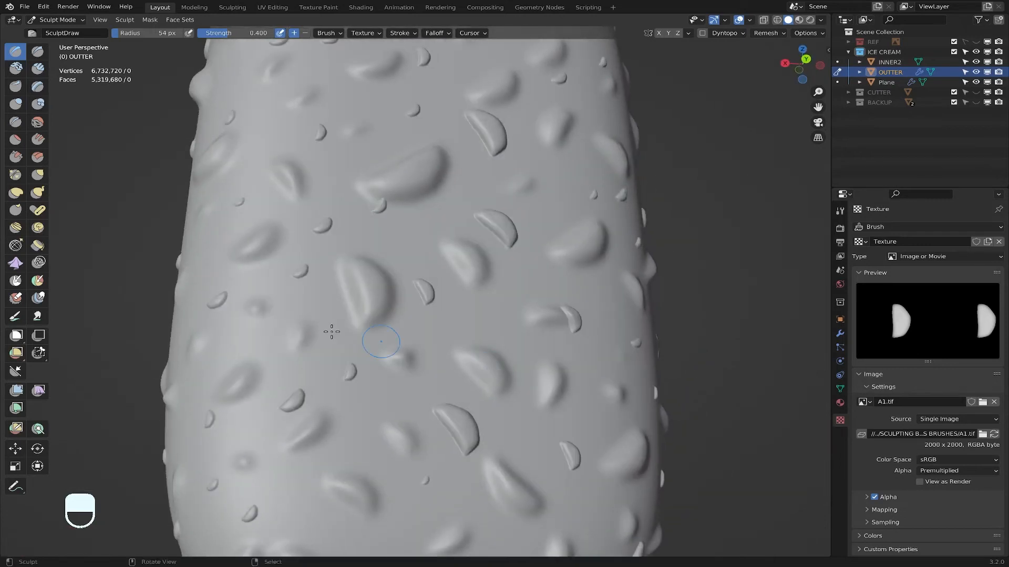
{"action": "scroll", "coordinate": [332, 332], "scroll_direction": "down", "scroll_amount": 5}
{"action": "middle_click_drag", "start_coordinate": [339, 329], "coordinate": [424, 330]}
{"action": "scroll", "coordinate": [525, 315], "scroll_direction": "up", "scroll_amount": 3}
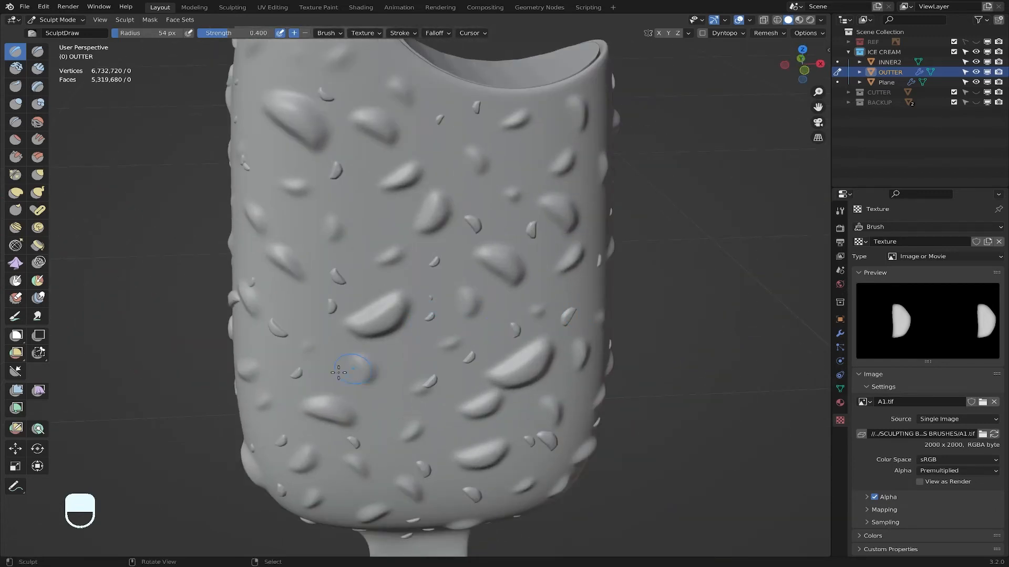
{"action": "middle_click_drag", "start_coordinate": [369, 380], "coordinate": [451, 376]}
{"action": "scroll", "coordinate": [445, 350], "scroll_direction": "down", "scroll_amount": 4}
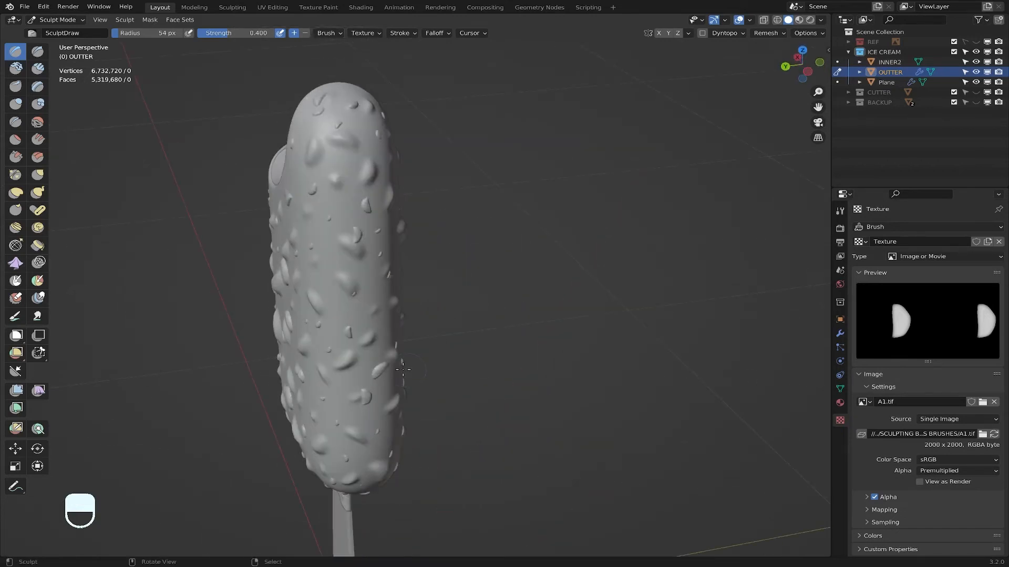
{"action": "middle_click_drag", "start_coordinate": [385, 370], "coordinate": [467, 320]}
{"action": "middle_click_drag", "start_coordinate": [372, 360], "coordinate": [385, 342]}
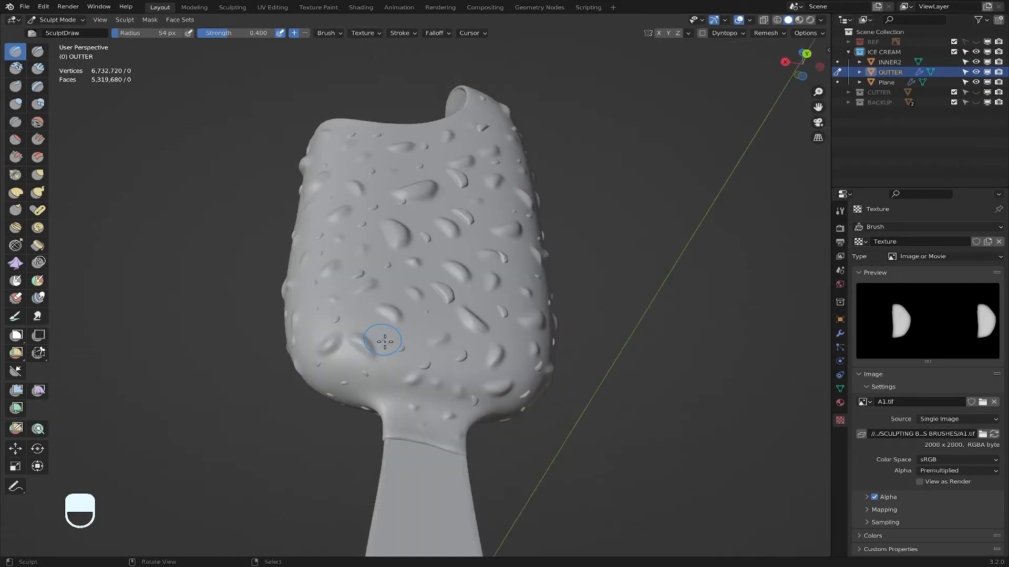
{"action": "middle_click_drag", "start_coordinate": [440, 323], "coordinate": [383, 299]}
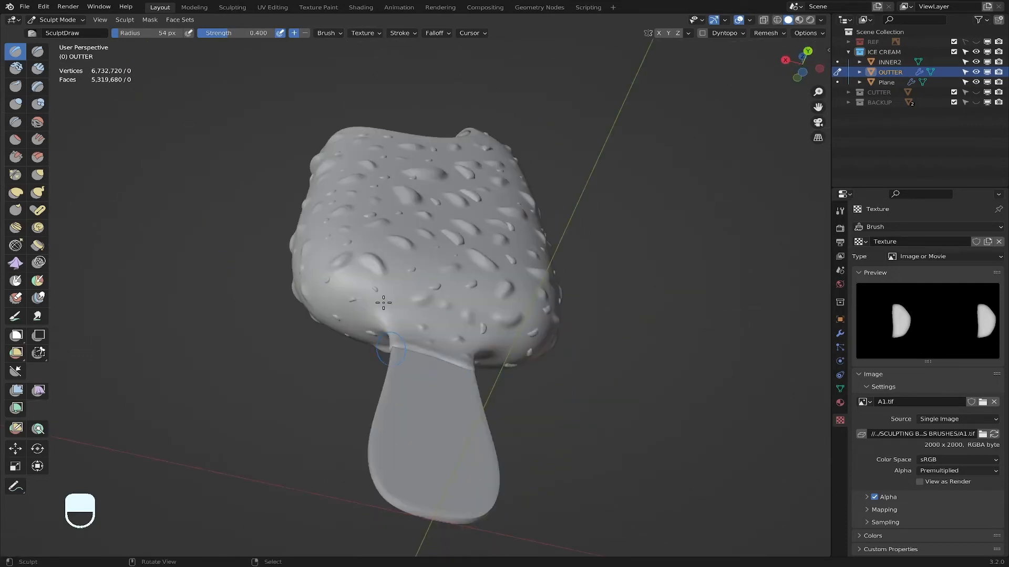
Step: Stamp small nut bumps into the remaining gaps on the lower half of the front face
{"action": "middle_click_drag", "start_coordinate": [447, 387], "coordinate": [478, 367]}
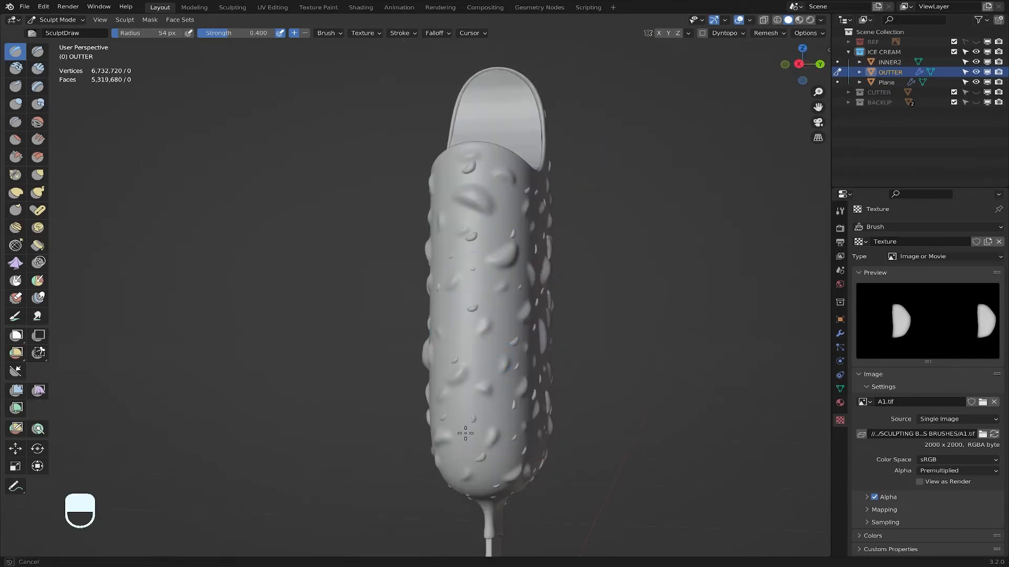
{"action": "middle_click_drag", "start_coordinate": [453, 317], "coordinate": [564, 386]}
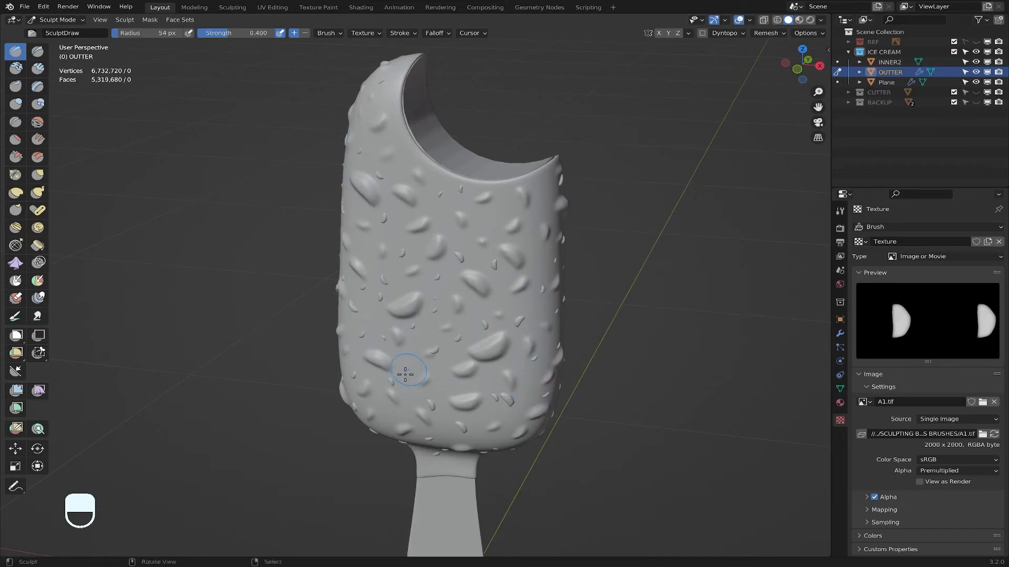
{"action": "left_click_drag", "start_coordinate": [405, 375], "coordinate": [420, 399]}
{"action": "mouse_move", "coordinate": [505, 340]}
{"action": "middle_mouse_down"}
{"action": "mouse_move", "coordinate": [604, 347]}
{"action": "mouse_move", "coordinate": [390, 282]}
{"action": "middle_mouse_up"}
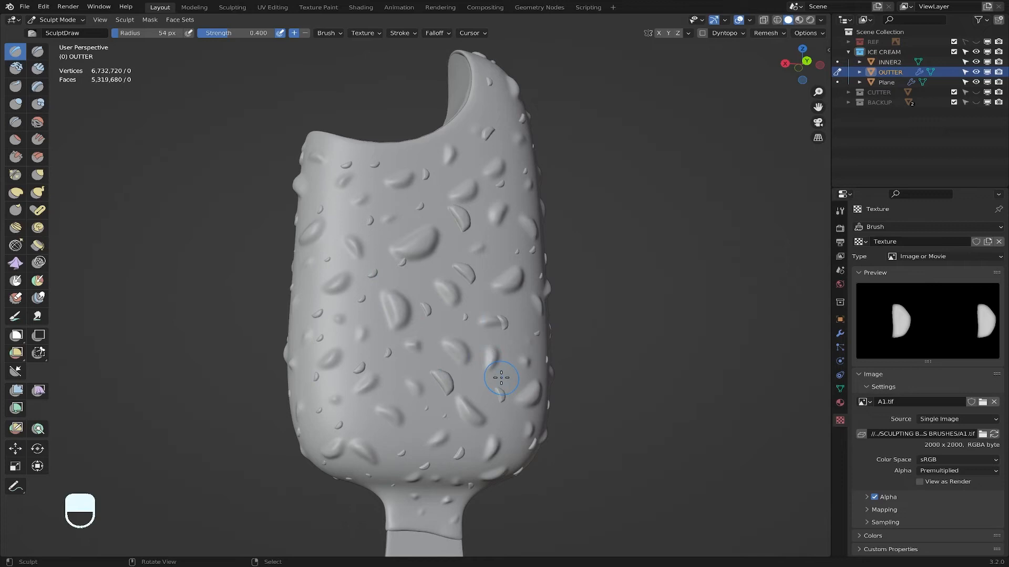
{"action": "middle_click_drag", "start_coordinate": [476, 373], "coordinate": [554, 300]}
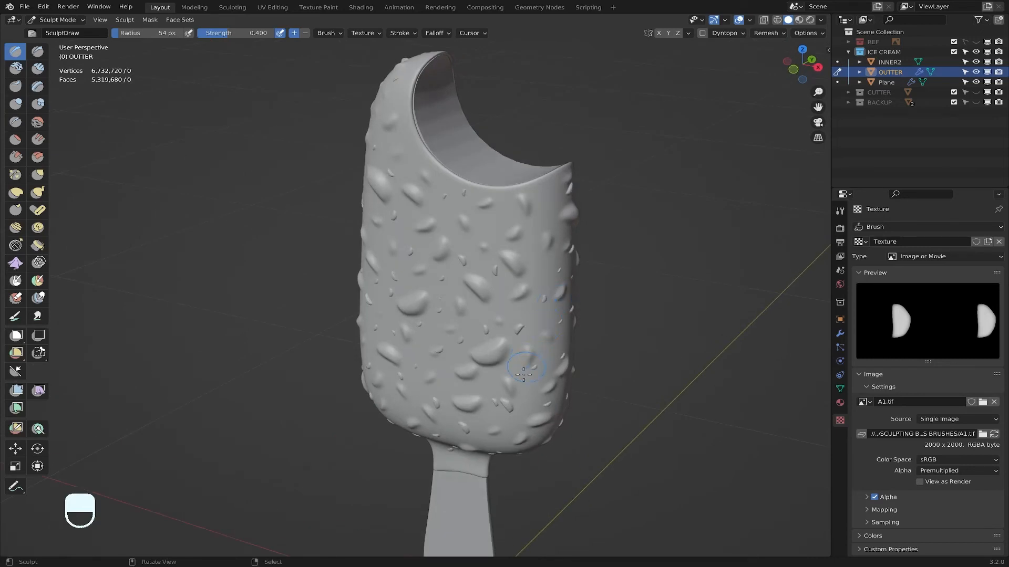
{"action": "middle_click_drag", "start_coordinate": [466, 395], "coordinate": [487, 401]}
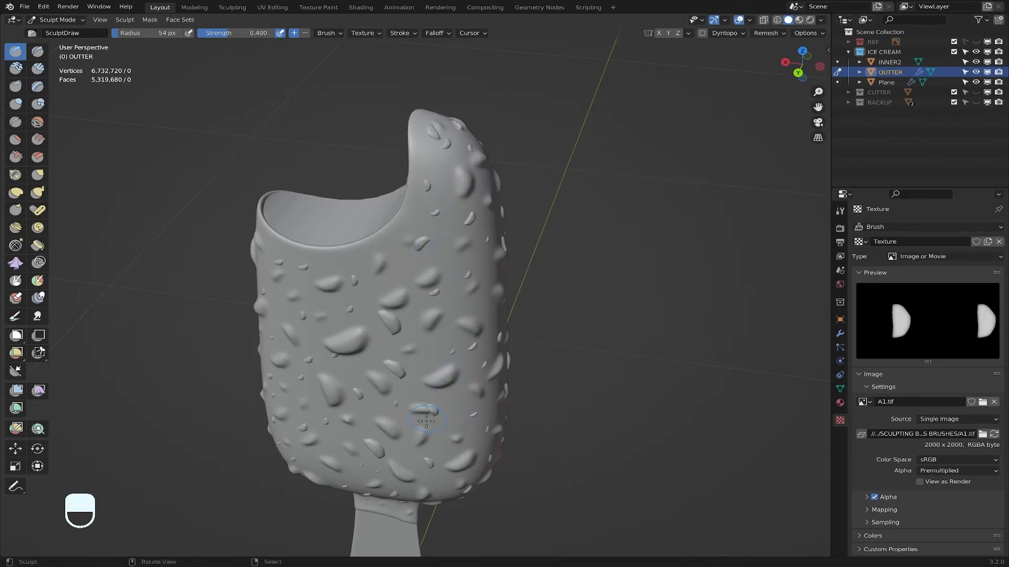
Step: Fill the smooth underside right beside the stick with small nut bumps
{"action": "scroll", "coordinate": [426, 421], "scroll_direction": "down", "scroll_amount": 3}
{"action": "scroll", "coordinate": [428, 422], "scroll_direction": "up", "scroll_amount": 2}
{"action": "middle_click_drag", "start_coordinate": [427, 421], "coordinate": [516, 359]}
{"action": "middle_click_drag", "start_coordinate": [387, 433], "coordinate": [557, 375]}
{"action": "scroll", "coordinate": [382, 403], "scroll_direction": "up", "scroll_amount": 4}
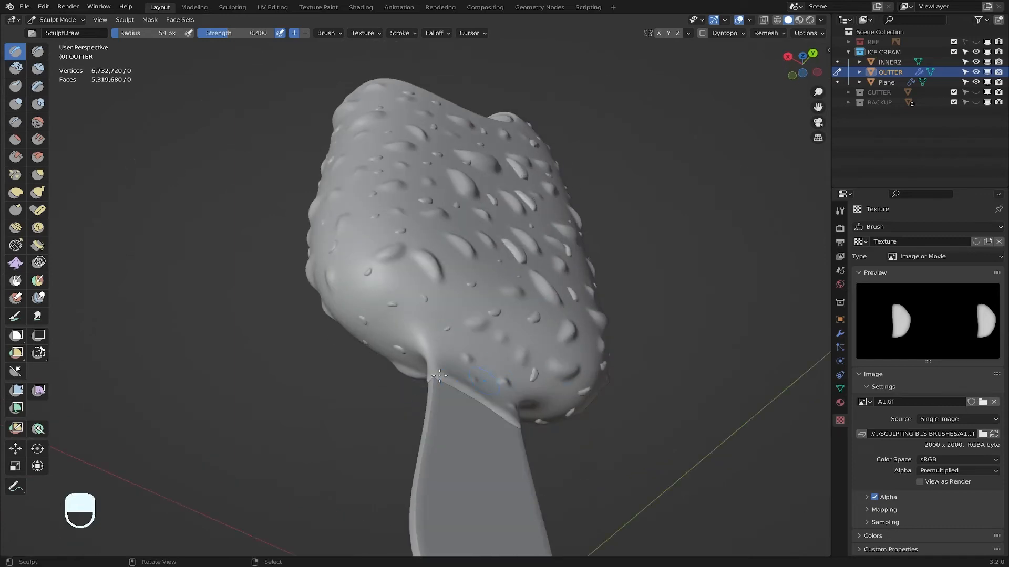
{"action": "scroll", "coordinate": [432, 369], "scroll_direction": "up", "scroll_amount": 3}
{"action": "left_click_drag", "start_coordinate": [390, 349], "coordinate": [412, 397]}
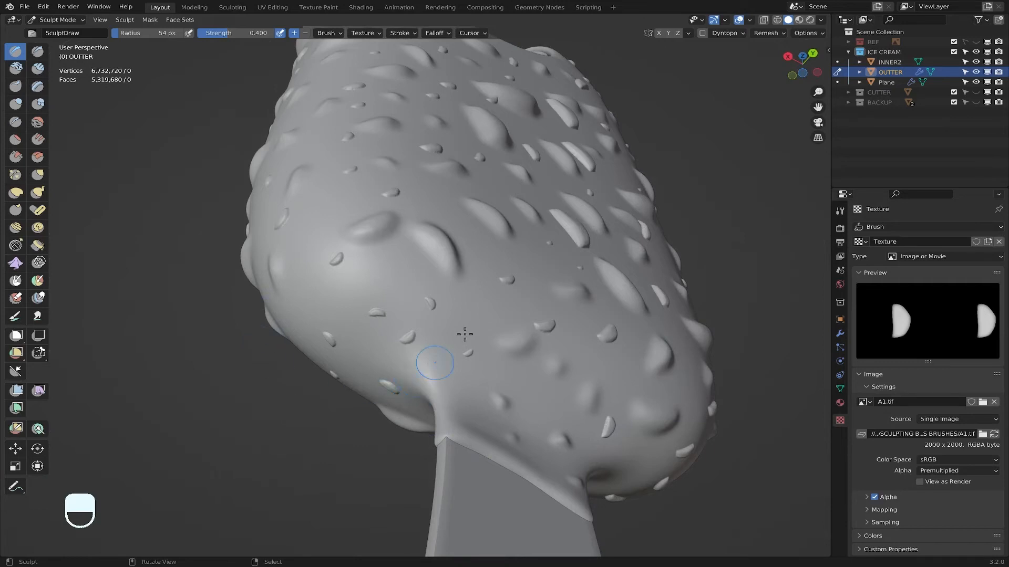
Step: Stamp a small nut bump on the rounded side edge beside the back face, level with the bite
{"action": "mouse_move", "coordinate": [465, 334]}
{"action": "middle_mouse_down"}
{"action": "mouse_move", "coordinate": [453, 383]}
{"action": "mouse_move", "coordinate": [627, 373]}
{"action": "mouse_move", "coordinate": [594, 308]}
{"action": "mouse_move", "coordinate": [519, 367]}
{"action": "middle_mouse_up"}
{"action": "scroll", "coordinate": [449, 380], "scroll_direction": "down", "scroll_amount": 3}
{"action": "scroll", "coordinate": [595, 309], "scroll_direction": "up", "scroll_amount": 3}
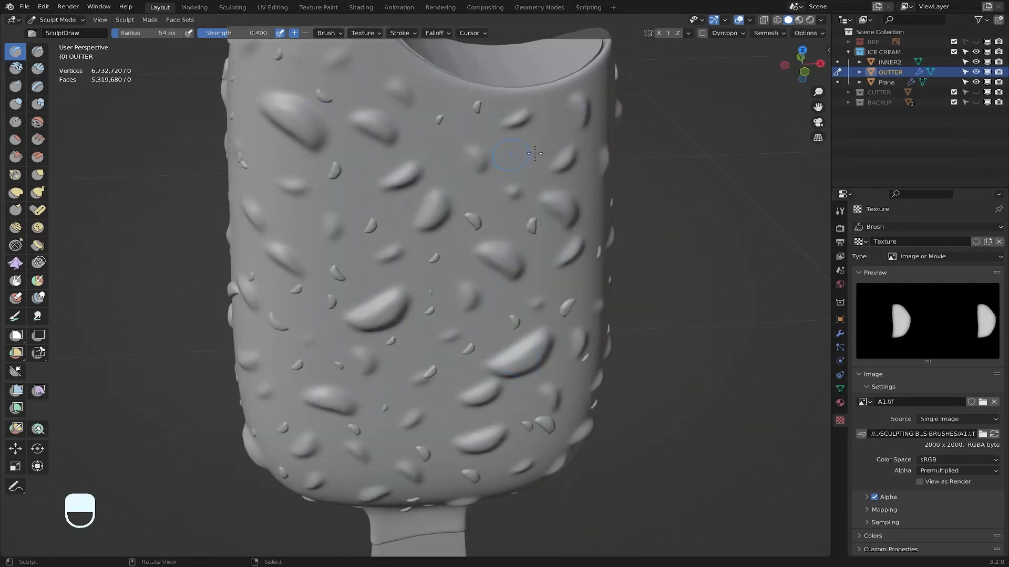
{"action": "scroll", "coordinate": [519, 161], "scroll_direction": "down", "scroll_amount": 2}
{"action": "middle_click_drag", "start_coordinate": [519, 160], "coordinate": [381, 129]}
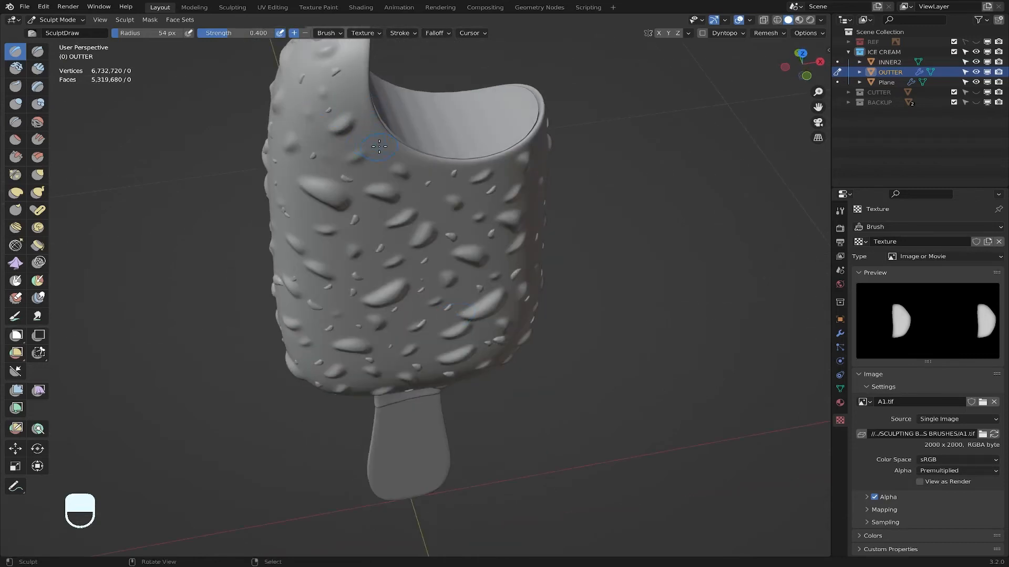
{"action": "middle_click_drag", "start_coordinate": [379, 147], "coordinate": [455, 221]}
{"action": "middle_click_drag", "start_coordinate": [450, 281], "coordinate": [439, 248]}
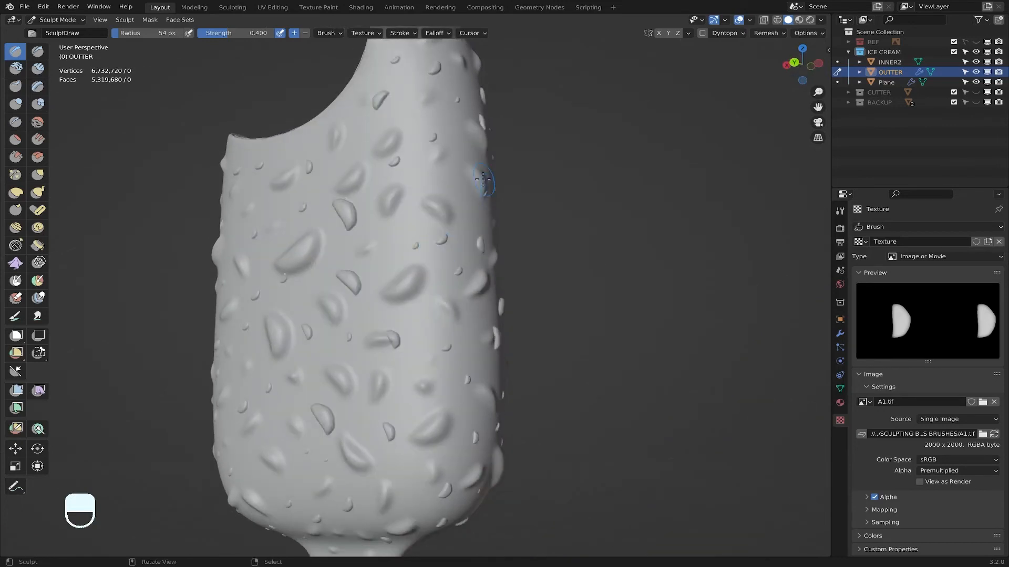
{"action": "left_click_drag", "start_coordinate": [451, 176], "coordinate": [452, 180]}
Step: Check the nut coating from the back, narrow side and underside, and finish in the front orthographic view
{"action": "middle_click_drag", "start_coordinate": [459, 331], "coordinate": [447, 307]}
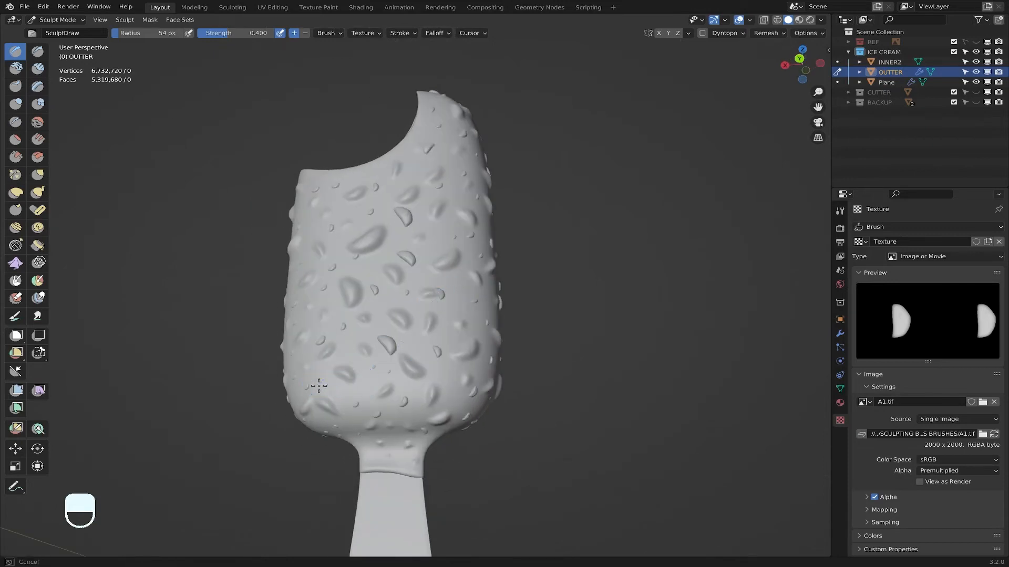
{"action": "middle_click_drag", "start_coordinate": [407, 340], "coordinate": [554, 371]}
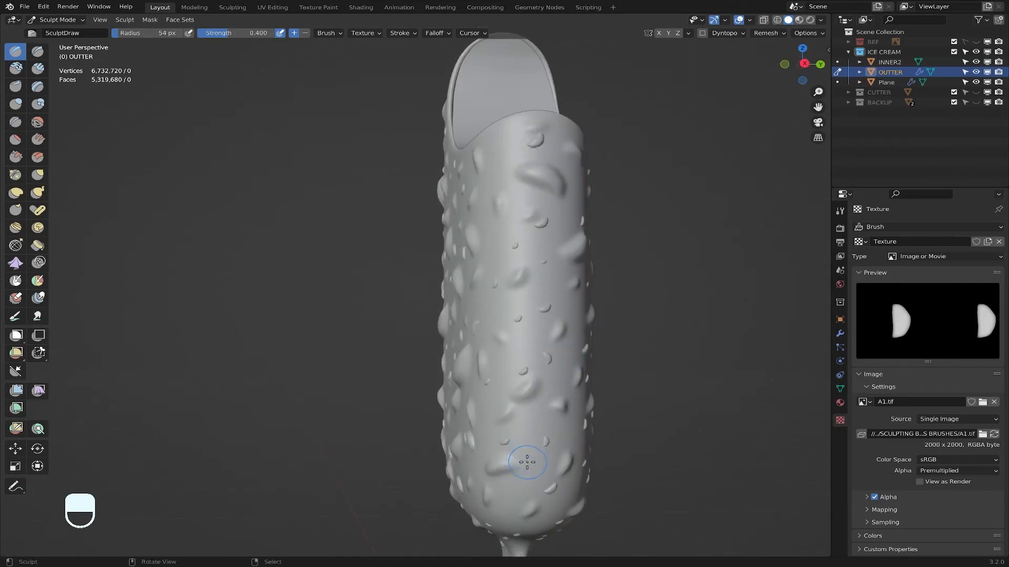
{"action": "middle_click_drag", "start_coordinate": [526, 460], "coordinate": [517, 441]}
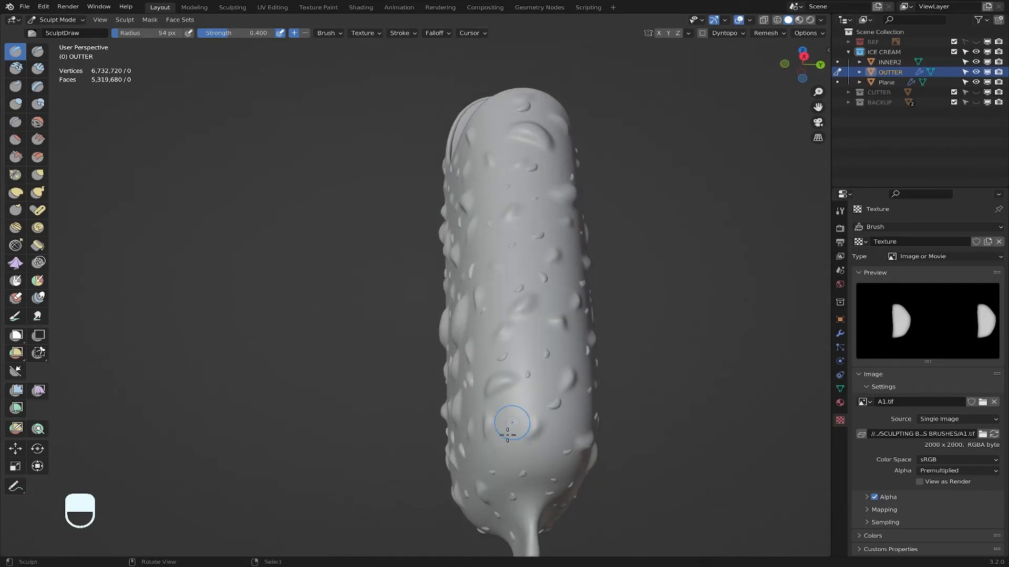
{"action": "scroll", "coordinate": [505, 457], "scroll_direction": "down", "scroll_amount": 5}
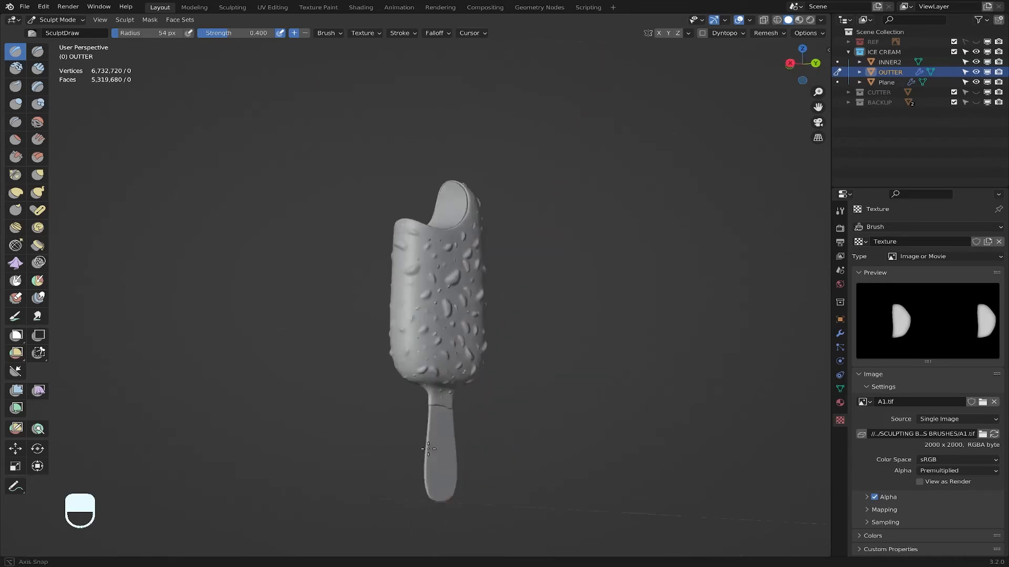
{"action": "mouse_move", "coordinate": [505, 457]}
{"action": "middle_mouse_down"}
{"action": "mouse_move", "coordinate": [490, 405]}
{"action": "mouse_move", "coordinate": [607, 387]}
{"action": "mouse_move", "coordinate": [704, 178]}
{"action": "middle_mouse_up"}
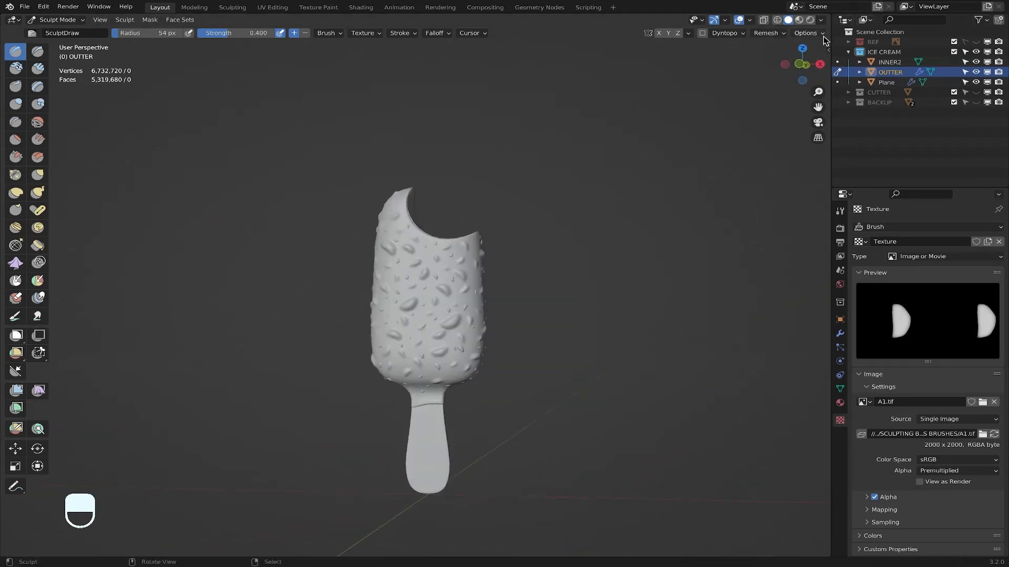
{"action": "left_click", "coordinate": [800, 64]}
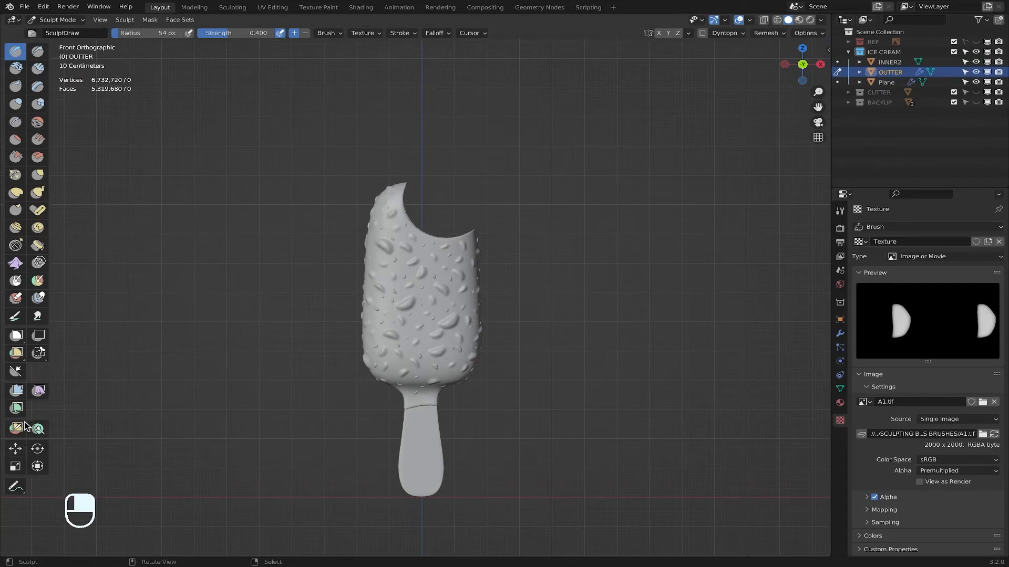
{"action": "left_click", "coordinate": [16, 390]}
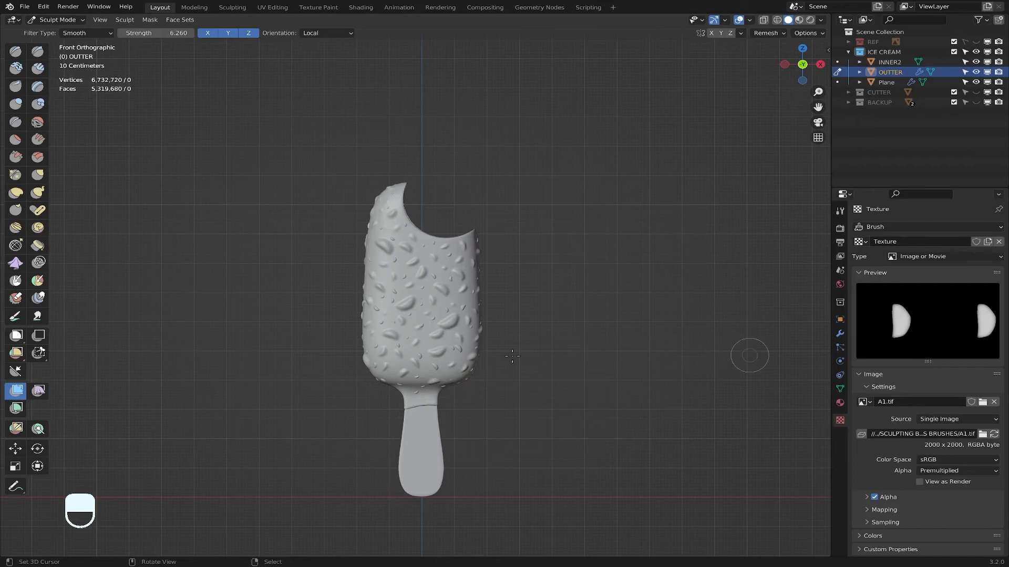
{"action": "scroll", "coordinate": [513, 357], "scroll_direction": "up", "scroll_amount": 6}
{"action": "scroll", "coordinate": [507, 362], "scroll_direction": "up", "scroll_amount": 2}
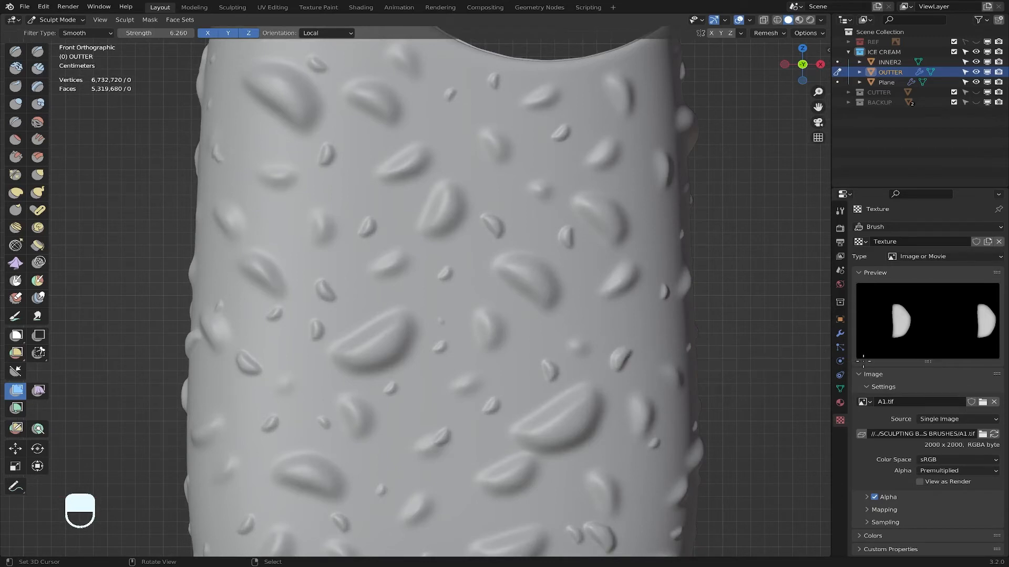
{"action": "scroll", "coordinate": [676, 367], "scroll_direction": "down", "scroll_amount": 6}
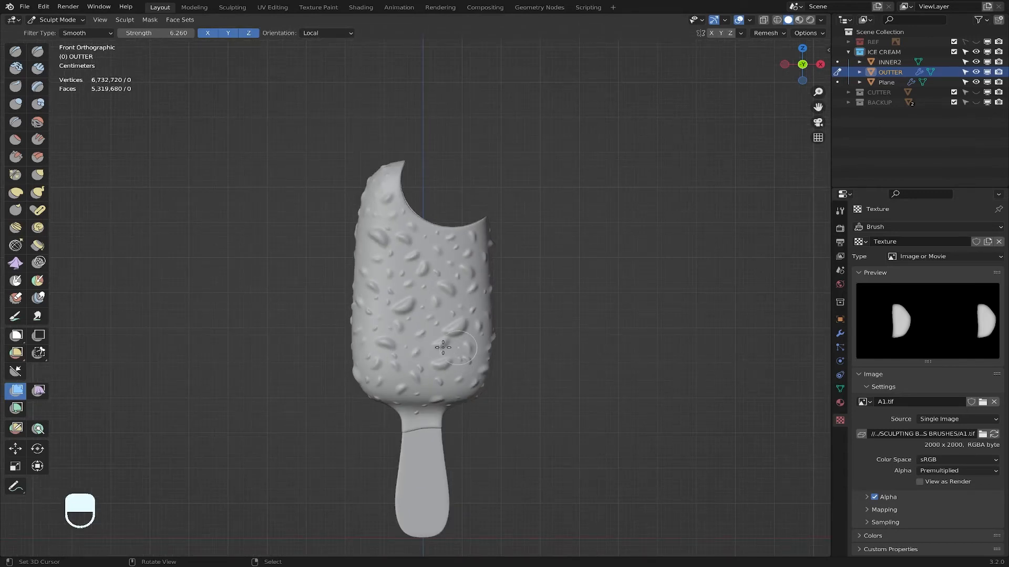
Step: Switch to the Draw brush for the coating's neck at the stick, set its radius to 22 px and remove its nut texture
{"action": "middle_click_drag", "start_coordinate": [465, 400], "coordinate": [449, 315], "text": "shift"}
{"action": "scroll", "coordinate": [450, 315], "scroll_direction": "up", "scroll_amount": 5}
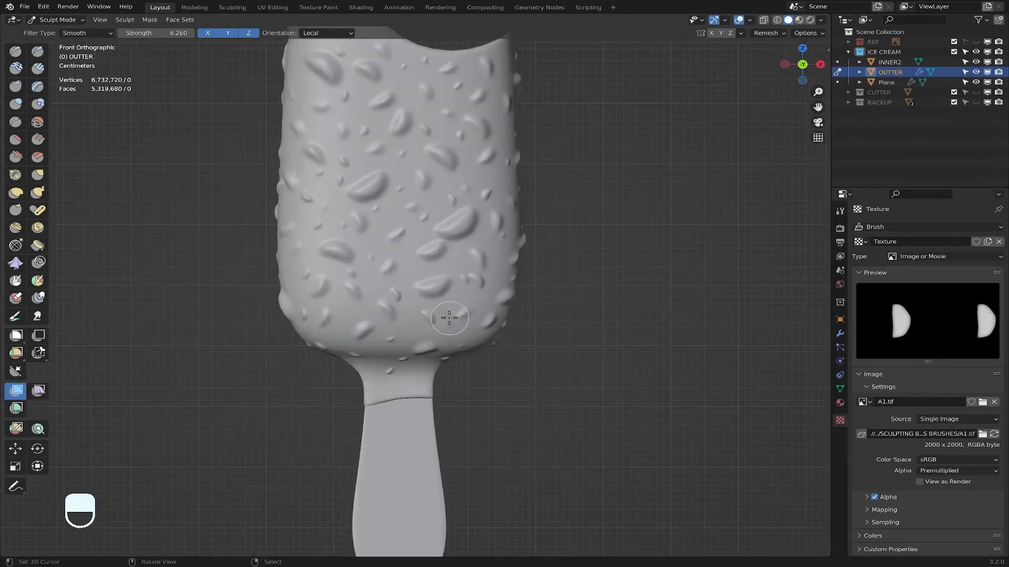
{"action": "left_click", "coordinate": [16, 51]}
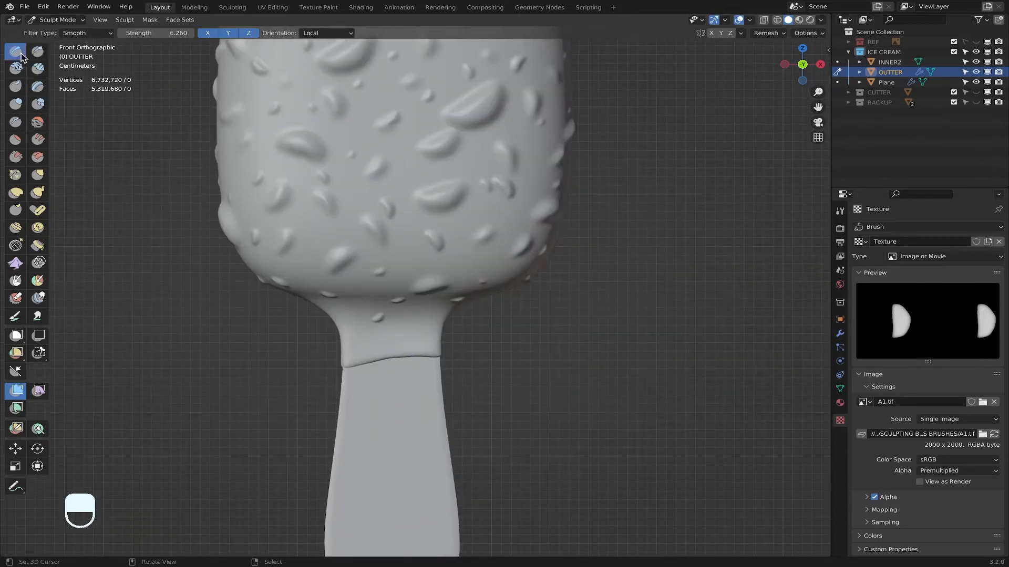
{"action": "scroll", "coordinate": [389, 330], "scroll_direction": "up", "scroll_amount": 2}
{"action": "key", "text": "f"}
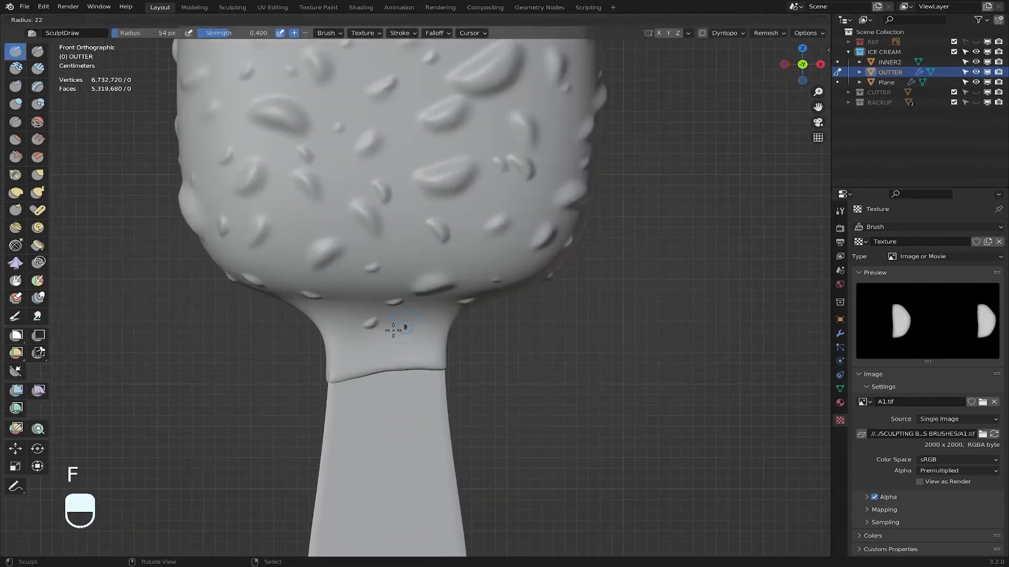
{"action": "left_click", "coordinate": [393, 330]}
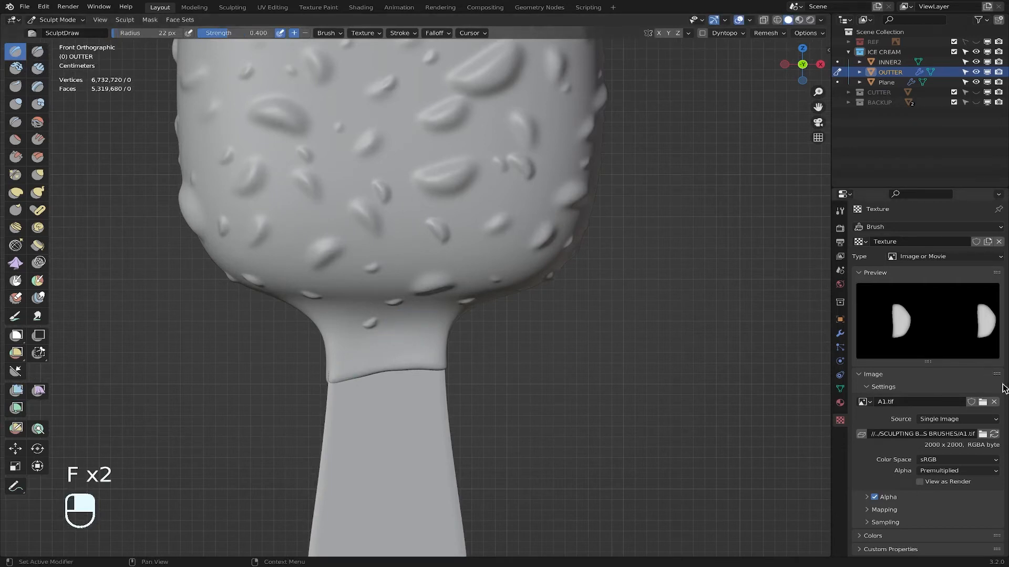
{"action": "left_click", "coordinate": [840, 211]}
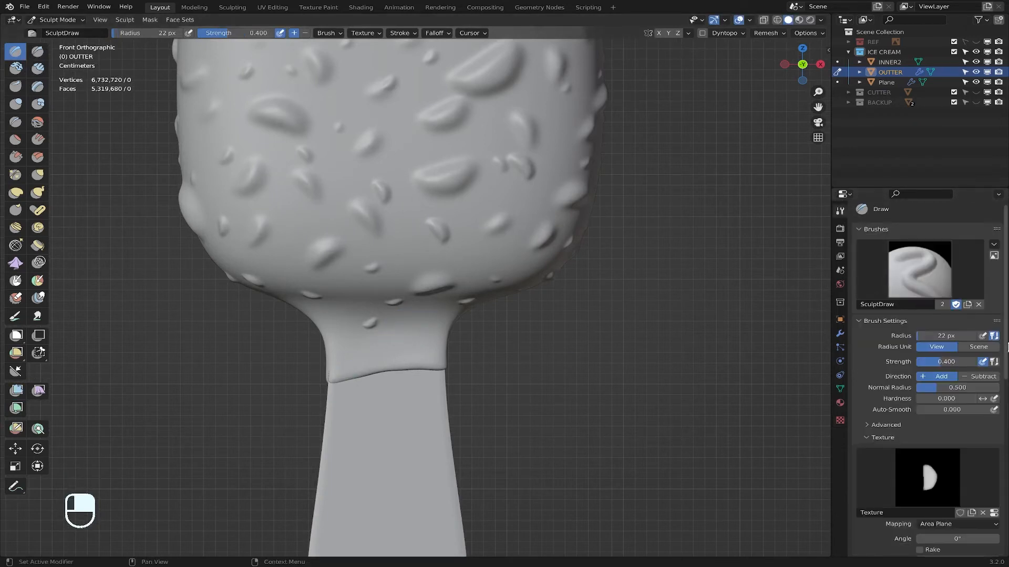
{"action": "left_click", "coordinate": [983, 514]}
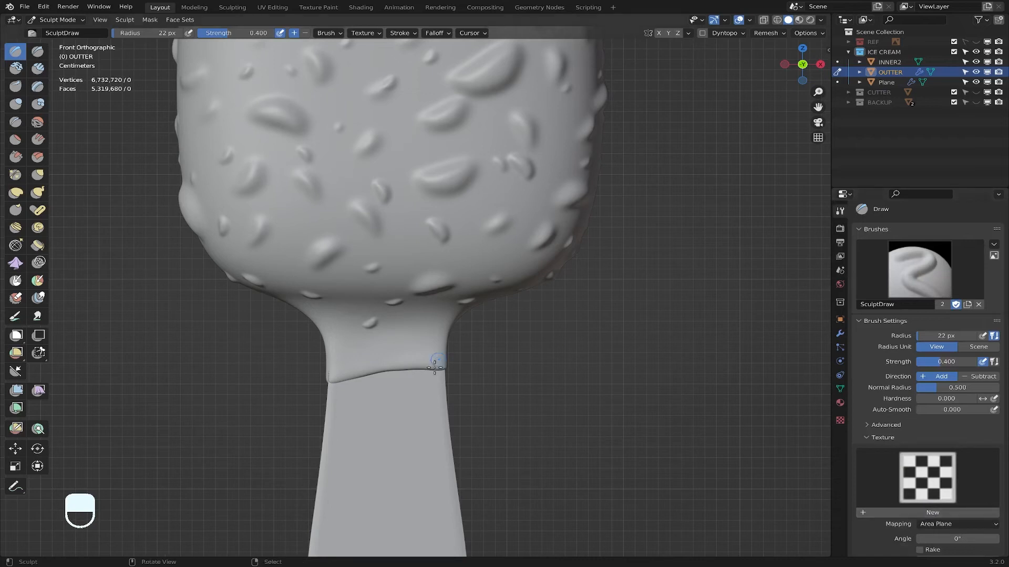
Step: Replace the Draw tool's SculptDraw brush with a newly created brush
{"action": "left_click_drag", "start_coordinate": [376, 361], "coordinate": [425, 360]}
{"action": "key", "text": "super+z"}
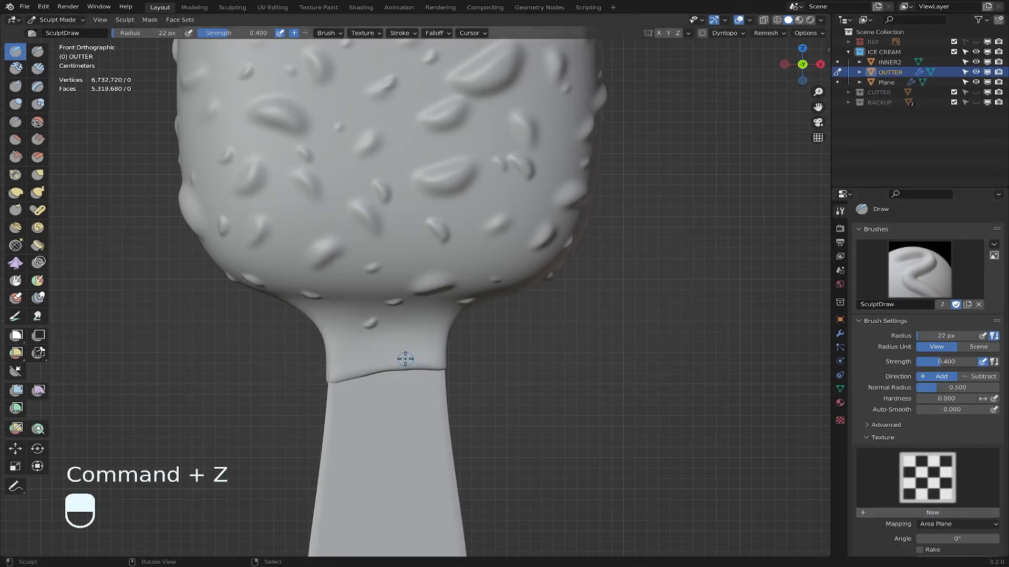
{"action": "left_click", "coordinate": [919, 274]}
{"action": "left_click", "coordinate": [918, 273]}
{"action": "left_click", "coordinate": [919, 274]}
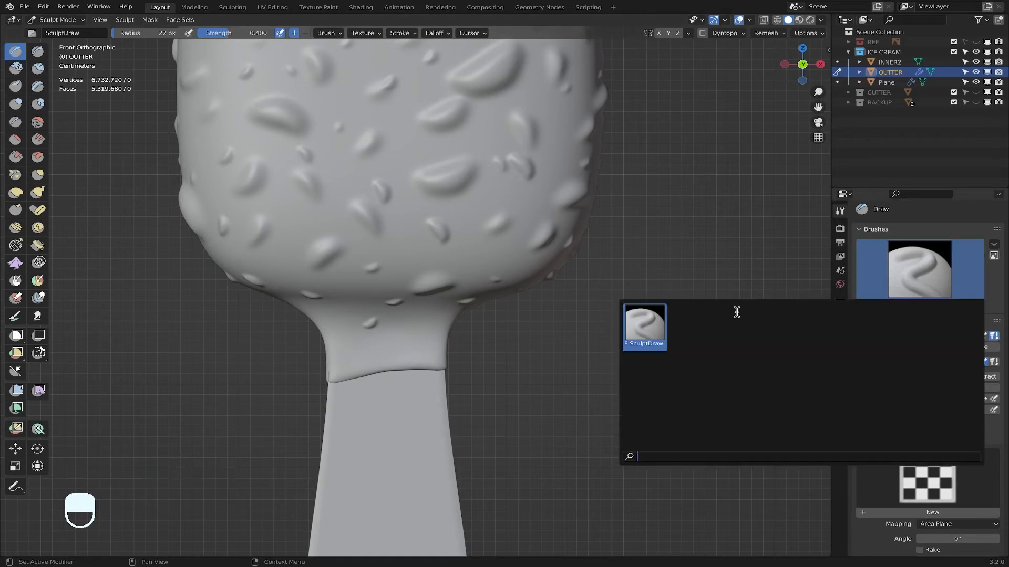
{"action": "left_click", "coordinate": [635, 323]}
{"action": "left_click", "coordinate": [978, 305]}
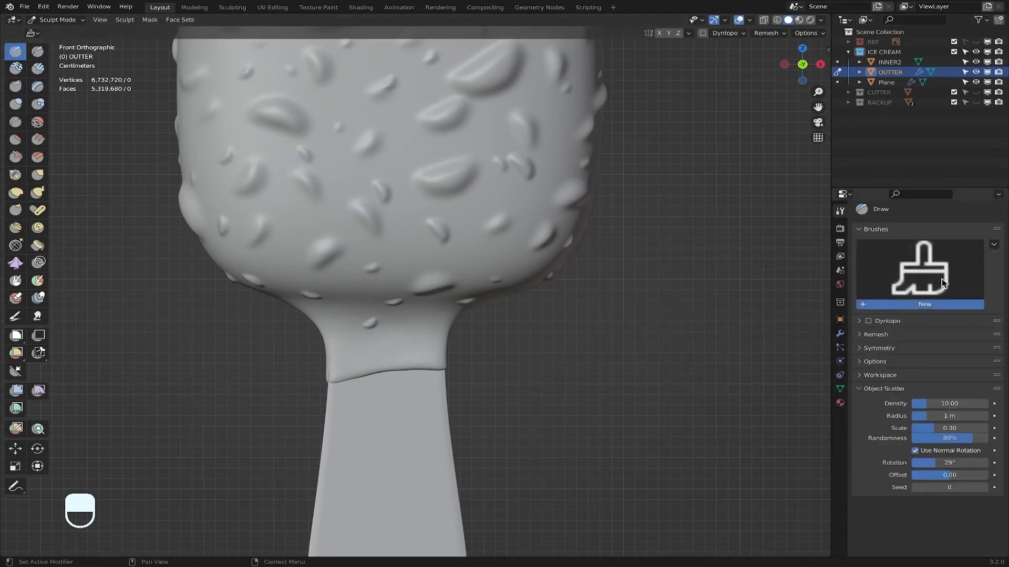
{"action": "left_click", "coordinate": [938, 304]}
Step: Try a raised full-strength stroke along the coating's front edge at the stick with the new brush
{"action": "scroll", "coordinate": [360, 360], "scroll_direction": "up", "scroll_amount": 2}
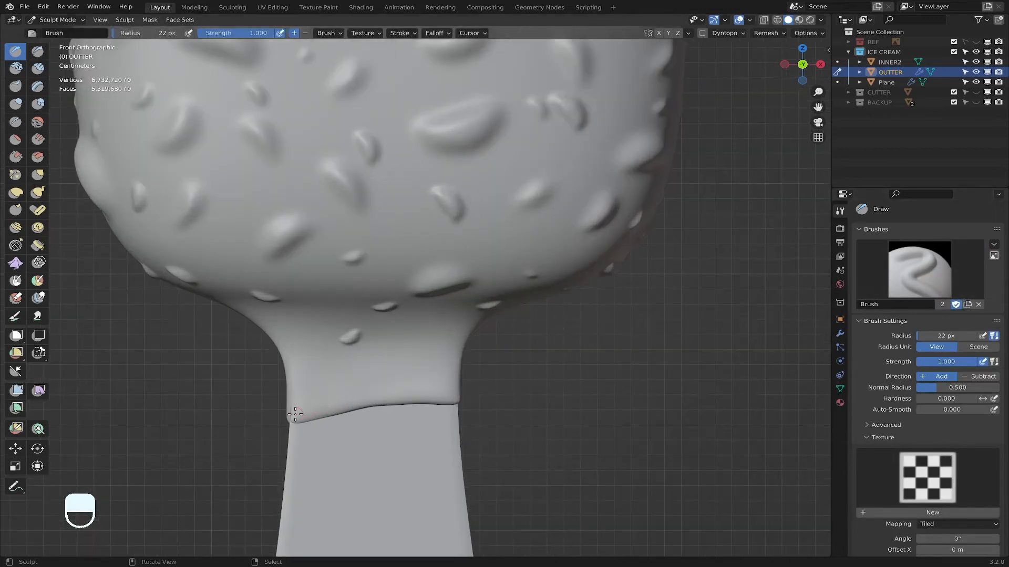
{"action": "left_click_drag", "start_coordinate": [295, 414], "coordinate": [368, 399]}
{"action": "key", "text": "super"}
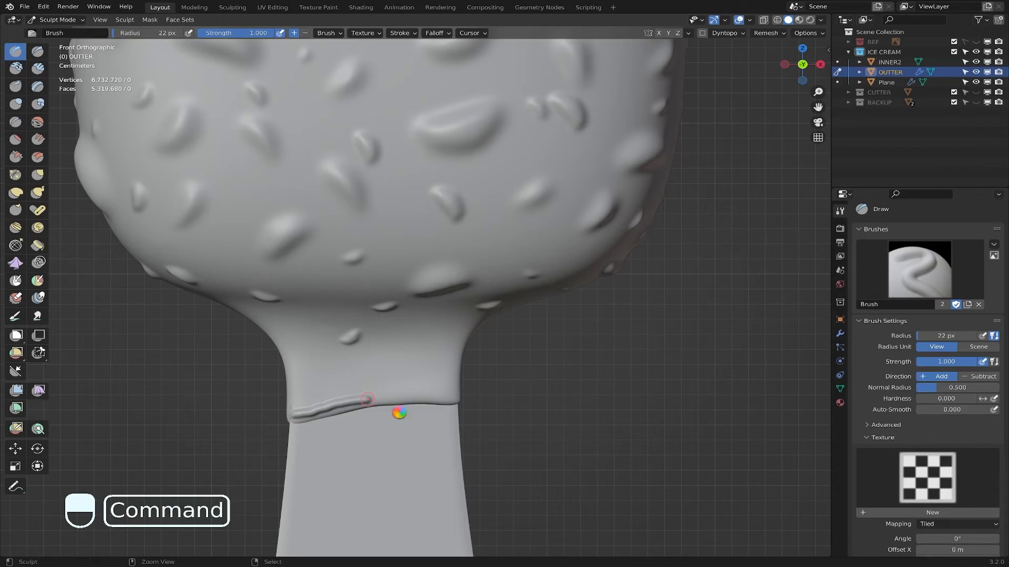
{"action": "key", "text": "super+z"}
Step: Set the new Draw brush's strength to 0.225 and its radius to 51 px
{"action": "key", "text": "f"}
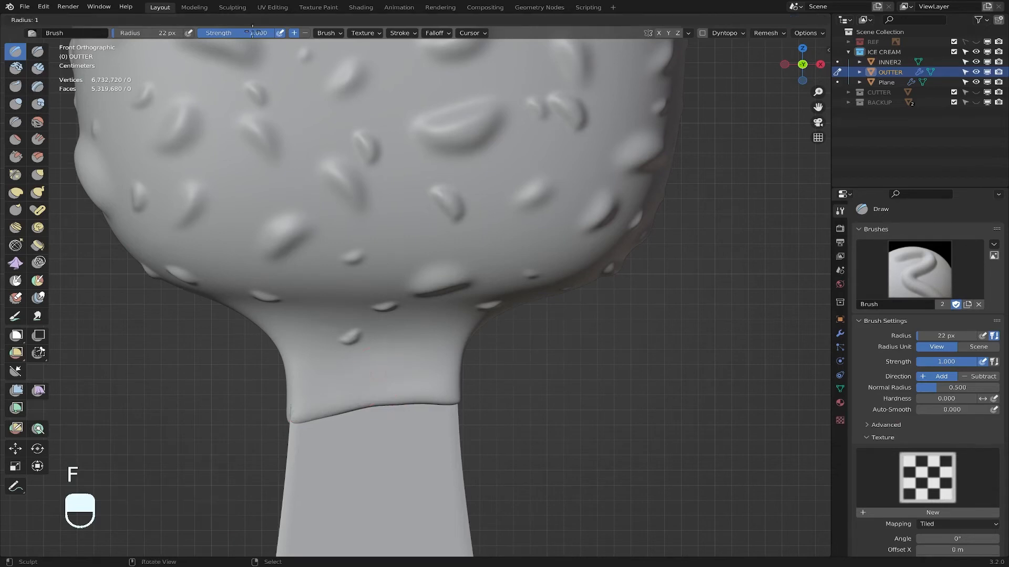
{"action": "left_click", "coordinate": [230, 32]}
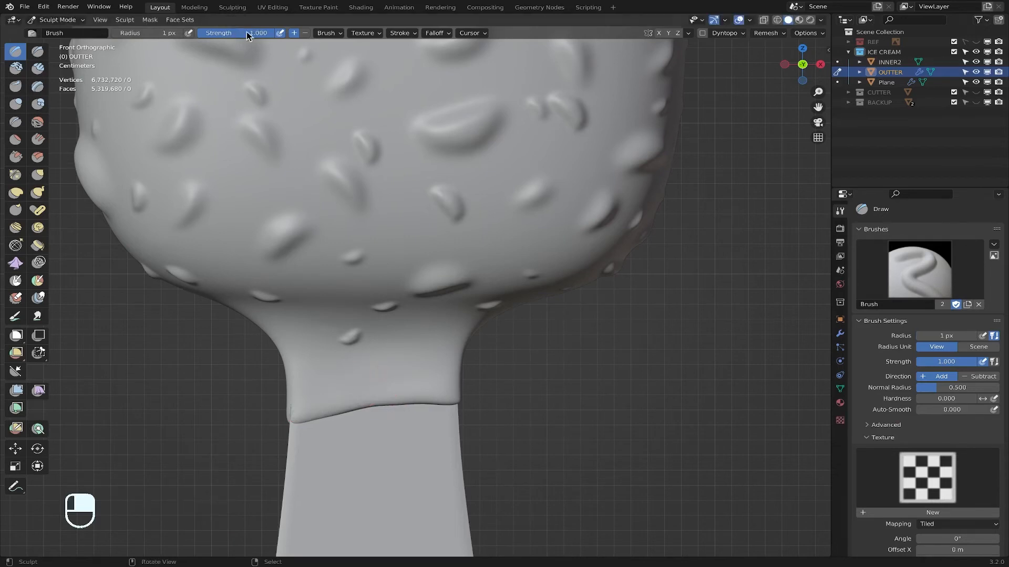
{"action": "left_click_drag", "start_coordinate": [247, 32], "coordinate": [199, 33]}
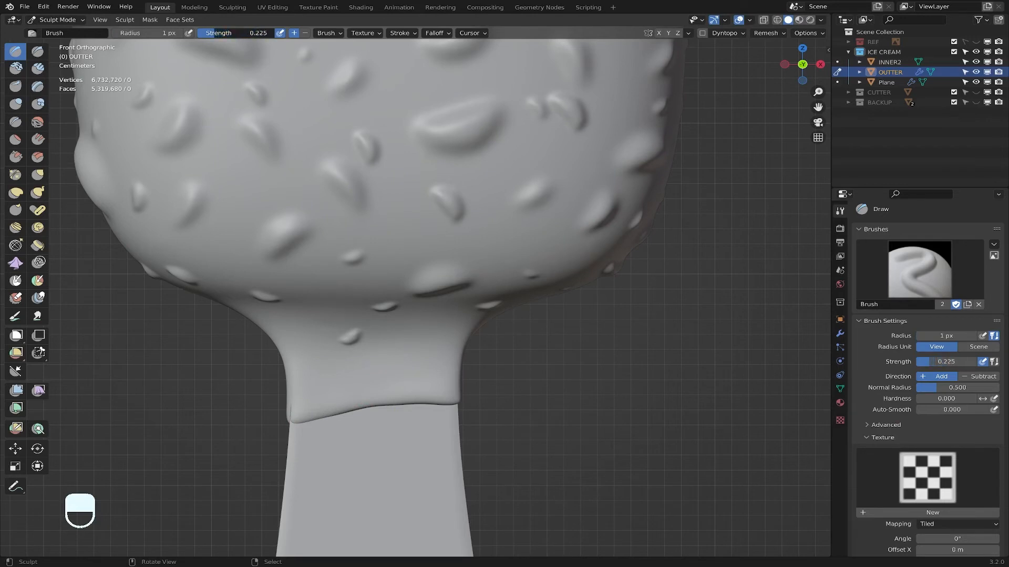
{"action": "left_click_drag", "start_coordinate": [300, 418], "coordinate": [412, 402]}
{"action": "scroll", "coordinate": [421, 368], "scroll_direction": "down", "scroll_amount": 9}
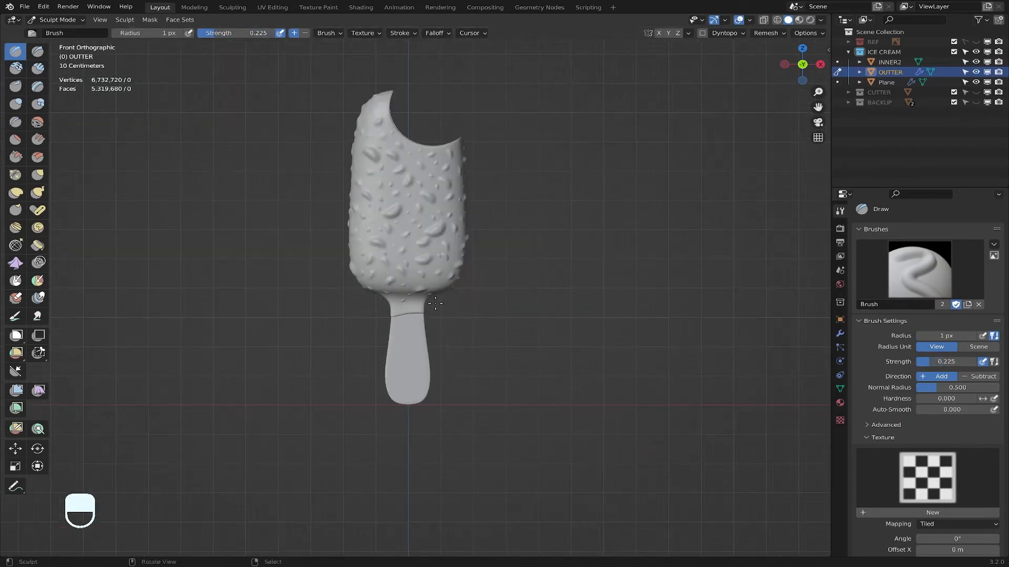
{"action": "key", "text": "f"}
{"action": "key", "text": "f"}
{"action": "key", "text": "f"}
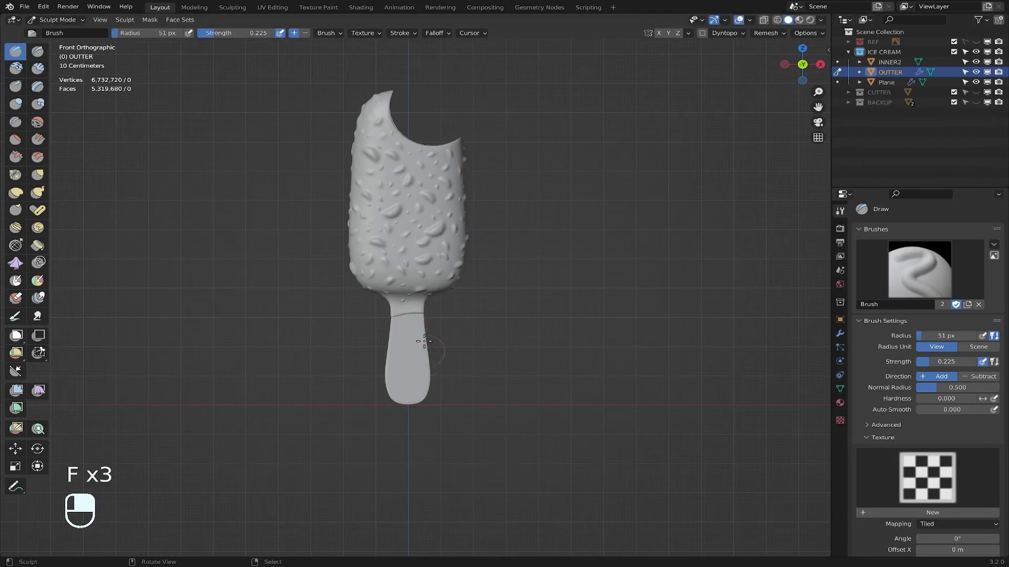
Step: Sculpt a soft raised lip along the coating's front edge where it meets the stick
{"action": "scroll", "coordinate": [415, 331], "scroll_direction": "up", "scroll_amount": 5}
{"action": "left_click_drag", "start_coordinate": [336, 371], "coordinate": [450, 358]}
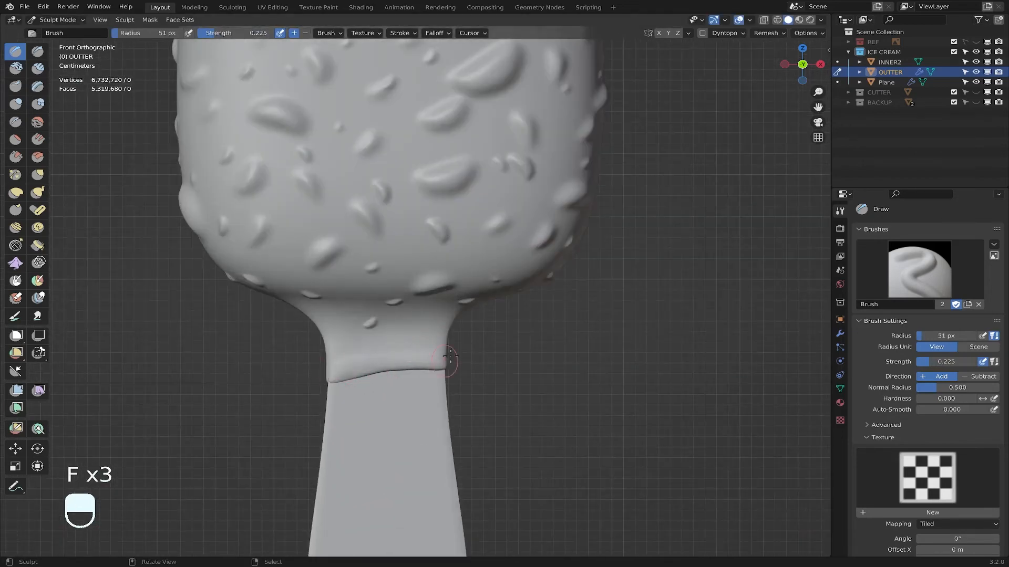
{"action": "key", "text": "super+z"}
{"action": "scroll", "coordinate": [297, 433], "scroll_direction": "up", "scroll_amount": 3}
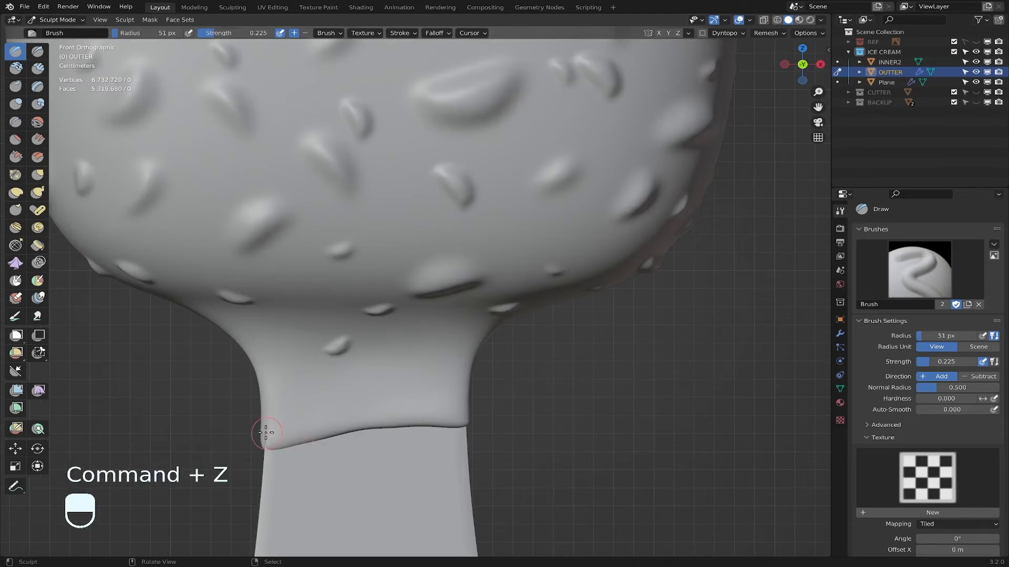
{"action": "left_click_drag", "start_coordinate": [265, 433], "coordinate": [367, 415]}
{"action": "left_click_drag", "start_coordinate": [459, 419], "coordinate": [465, 419]}
{"action": "scroll", "coordinate": [475, 419], "scroll_direction": "down", "scroll_amount": 6}
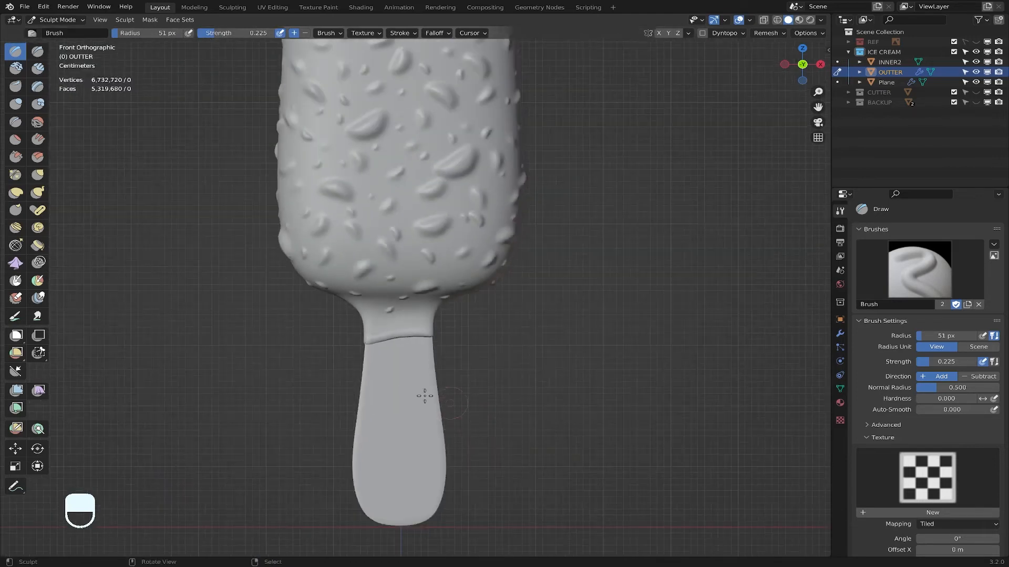
Step: Continue the raised lip around the coating's side and back edges at the stick
{"action": "middle_click_drag", "start_coordinate": [424, 394], "coordinate": [527, 379]}
{"action": "scroll", "coordinate": [289, 383], "scroll_direction": "up", "scroll_amount": 3}
{"action": "middle_click_drag", "start_coordinate": [289, 383], "coordinate": [353, 386]}
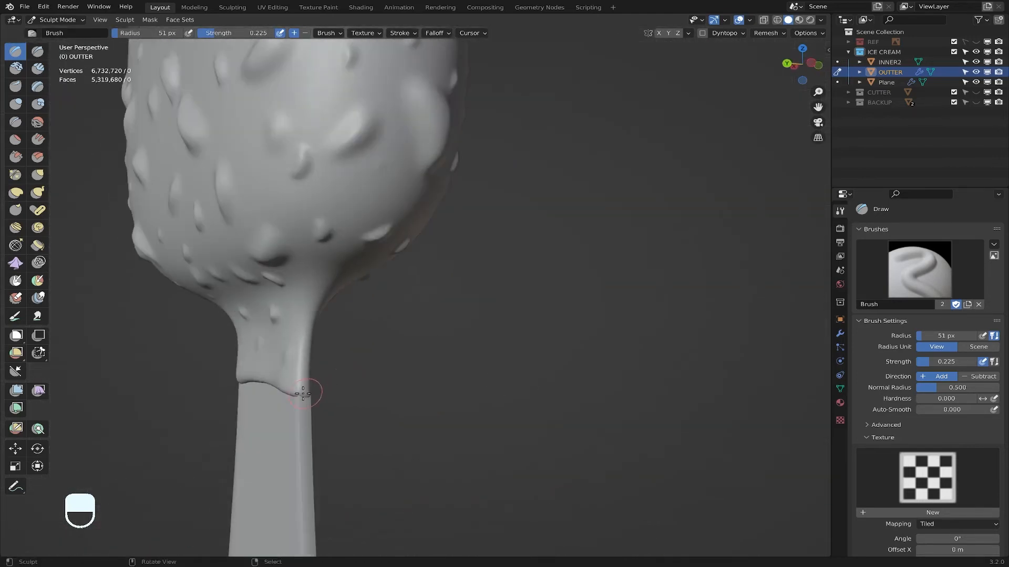
{"action": "left_click_drag", "start_coordinate": [310, 392], "coordinate": [281, 390]}
{"action": "mouse_move", "coordinate": [302, 393]}
{"action": "middle_mouse_down"}
{"action": "mouse_move", "coordinate": [382, 401]}
{"action": "mouse_move", "coordinate": [302, 372]}
{"action": "middle_mouse_up"}
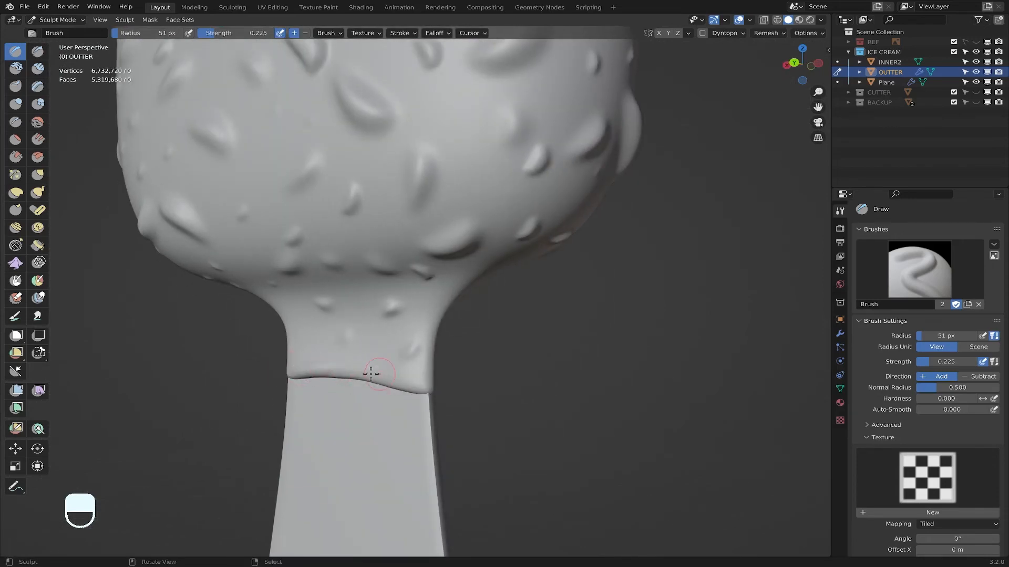
{"action": "middle_click_drag", "start_coordinate": [457, 401], "coordinate": [545, 422]}
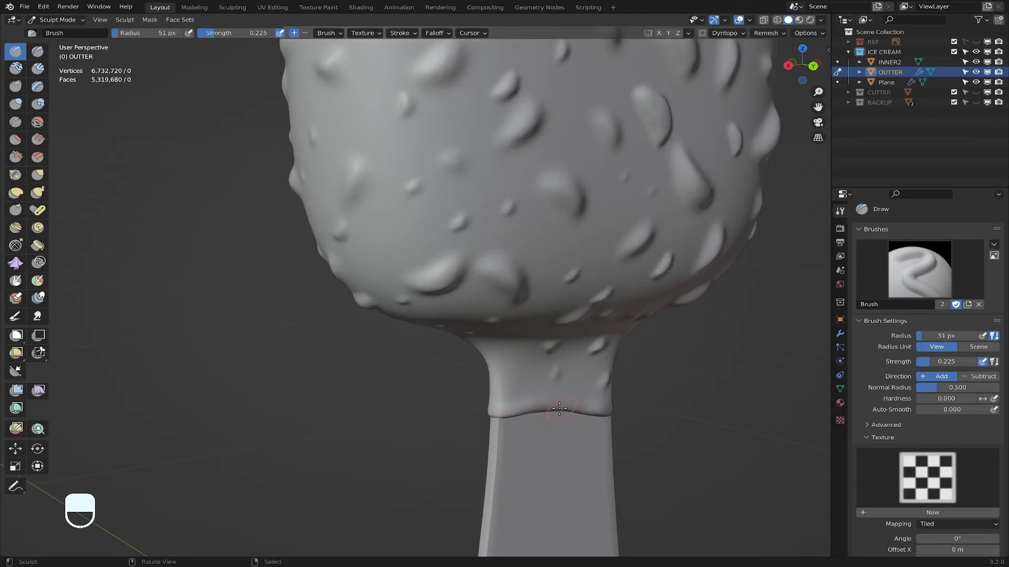
{"action": "scroll", "coordinate": [599, 415], "scroll_direction": "down", "scroll_amount": 4}
{"action": "middle_click_drag", "start_coordinate": [559, 406], "coordinate": [381, 409]}
{"action": "mouse_move", "coordinate": [381, 409]}
{"action": "middle_mouse_down", "text": "shift"}
{"action": "mouse_move", "coordinate": [316, 379]}
{"action": "mouse_move", "coordinate": [238, 437]}
{"action": "mouse_move", "coordinate": [199, 436]}
{"action": "middle_mouse_up", "text": "shift"}
{"action": "scroll", "coordinate": [314, 376], "scroll_direction": "up", "scroll_amount": 4}
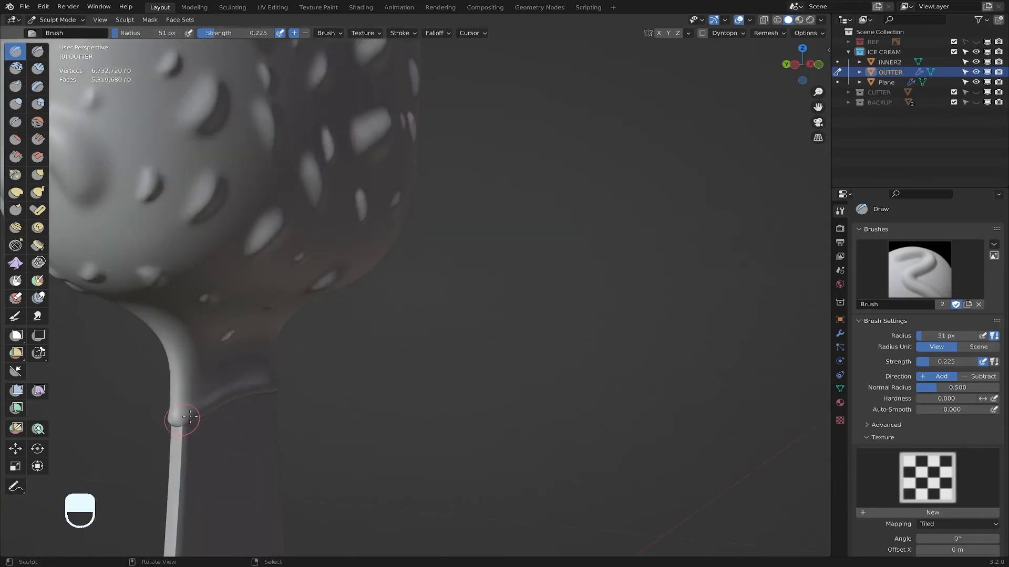
{"action": "scroll", "coordinate": [213, 409], "scroll_direction": "down", "scroll_amount": 5}
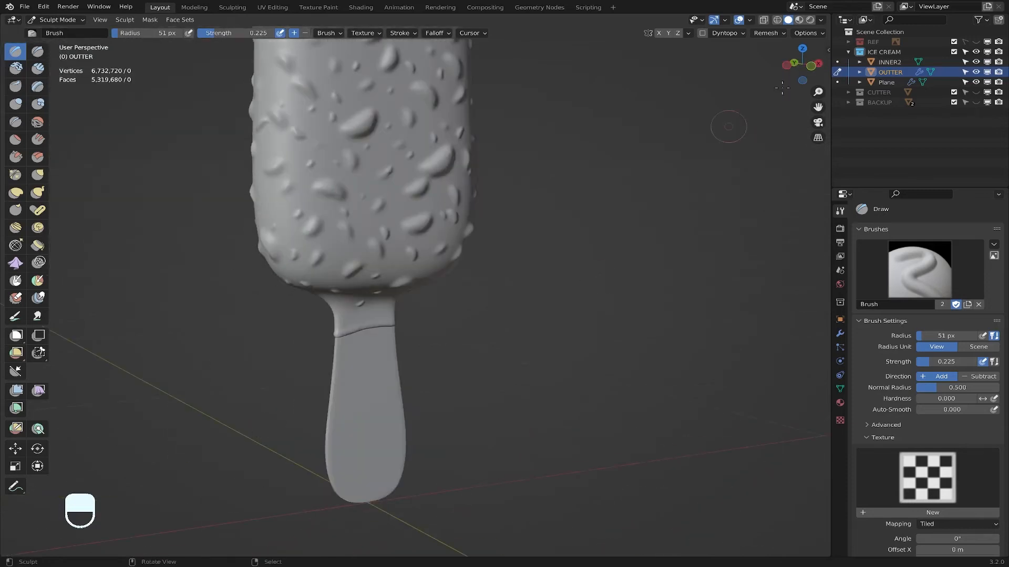
Step: Try Draw strokes on the neck's shoulder and on the nut-covered front face in the front view
{"action": "left_click", "coordinate": [812, 65]}
{"action": "scroll", "coordinate": [415, 356], "scroll_direction": "up", "scroll_amount": 4}
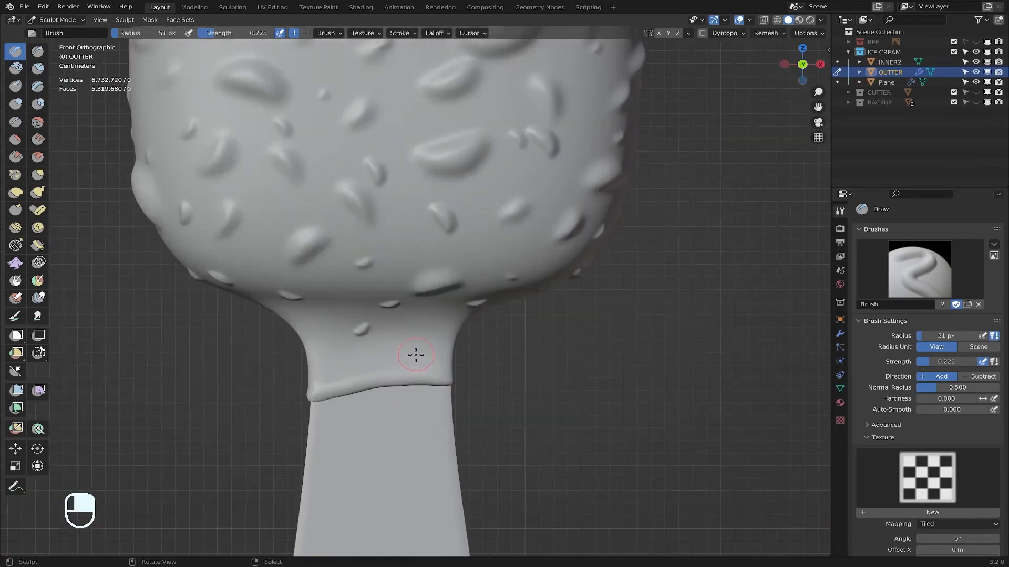
{"action": "left_click_drag", "start_coordinate": [259, 299], "coordinate": [275, 307]}
{"action": "key", "text": "super+z"}
{"action": "scroll", "coordinate": [407, 356], "scroll_direction": "down", "scroll_amount": 3}
{"action": "middle_click_drag", "start_coordinate": [442, 251], "coordinate": [438, 363], "text": "shift"}
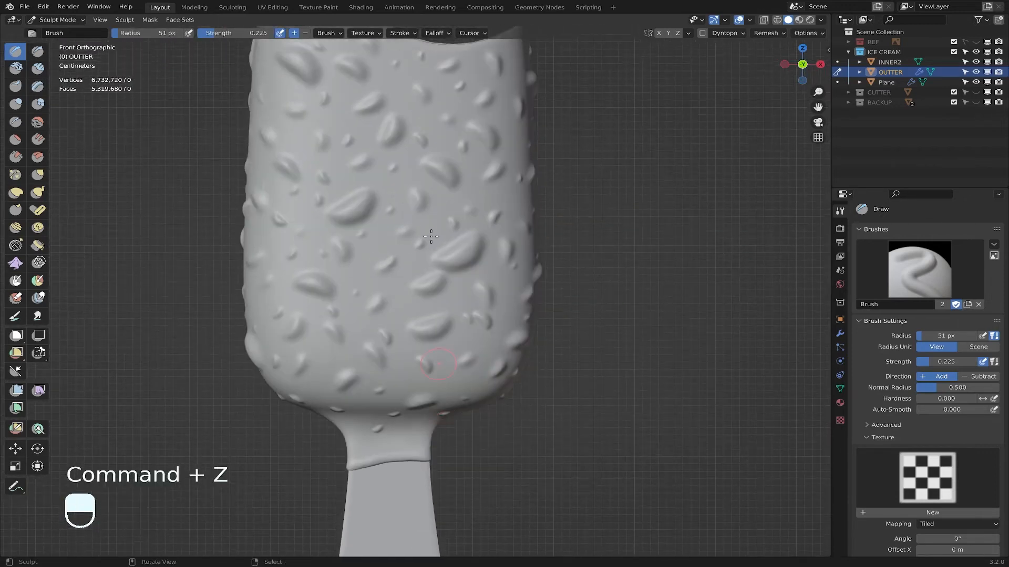
{"action": "left_click_drag", "start_coordinate": [431, 236], "coordinate": [460, 306]}
{"action": "key", "text": "super+z"}
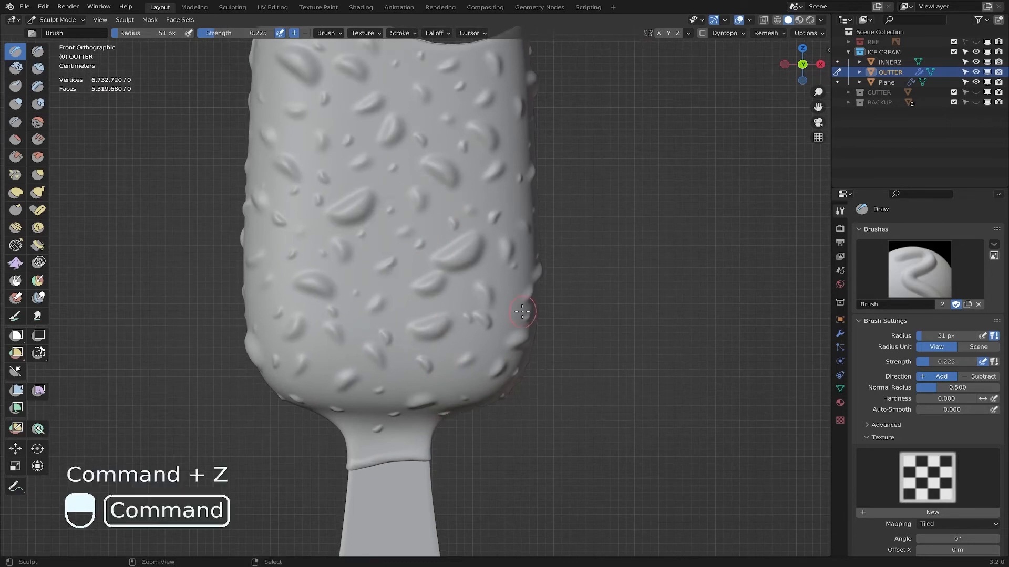
Step: Hide the INNER2 object and frame the coating's open bite rim from above
{"action": "scroll", "coordinate": [498, 337], "scroll_direction": "down", "scroll_amount": 2}
{"action": "middle_click_drag", "start_coordinate": [498, 337], "coordinate": [421, 270]}
{"action": "left_click", "coordinate": [976, 61]}
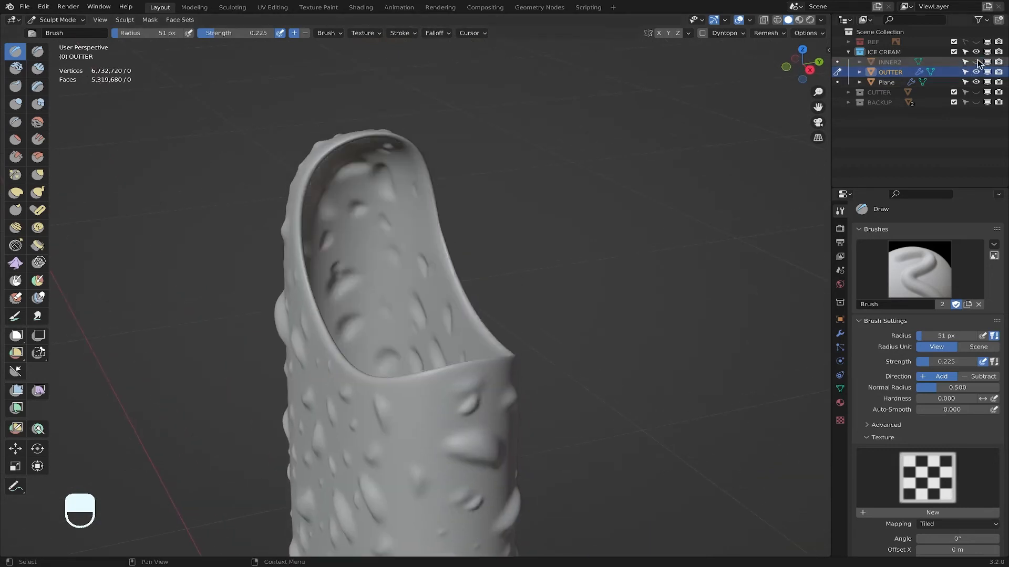
{"action": "scroll", "coordinate": [398, 301], "scroll_direction": "up", "scroll_amount": 3}
{"action": "middle_click_drag", "start_coordinate": [286, 240], "coordinate": [319, 255]}
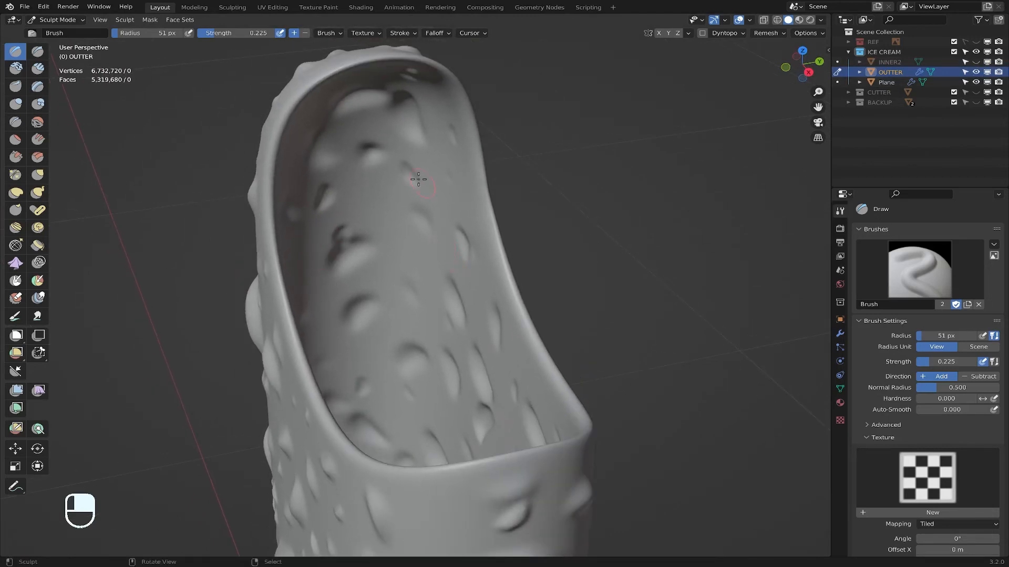
{"action": "middle_click_drag", "start_coordinate": [418, 179], "coordinate": [471, 169]}
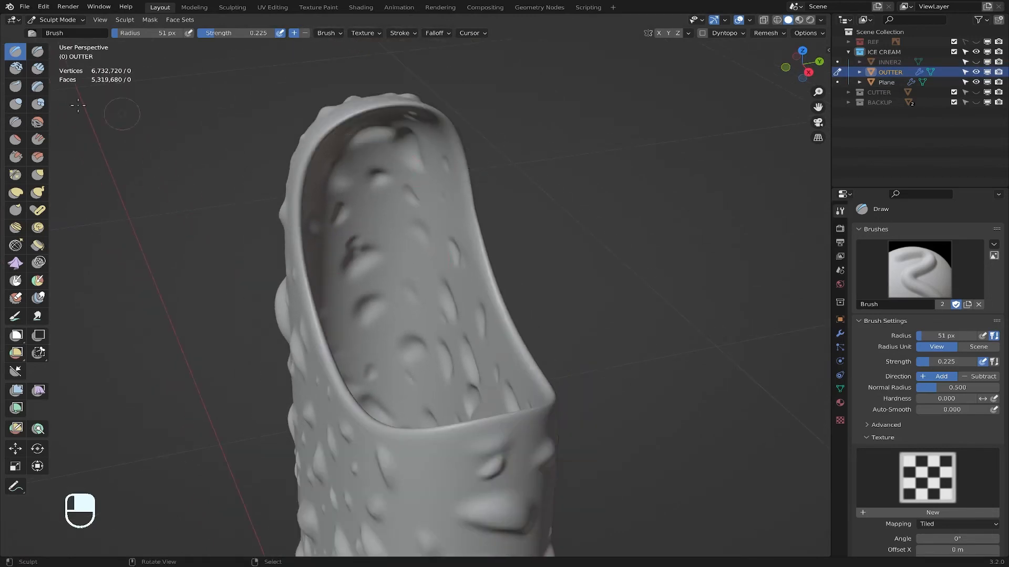
Step: Switch to the Clay Strips brush and try a downward stroke on the bite rim's long side
{"action": "left_click", "coordinate": [38, 69]}
{"action": "scroll", "coordinate": [340, 363], "scroll_direction": "up", "scroll_amount": 4}
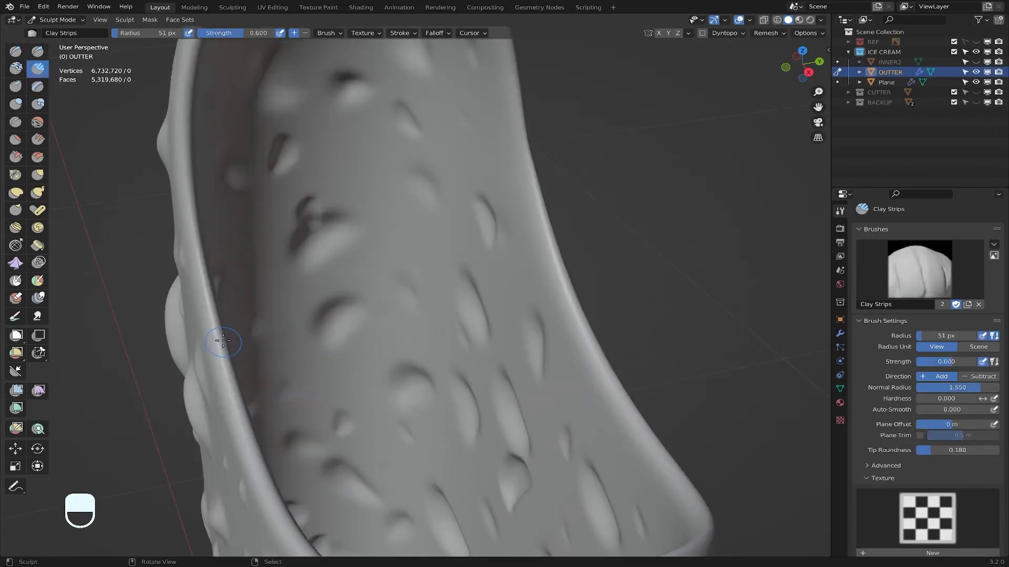
{"action": "mouse_move", "coordinate": [223, 341]}
{"action": "left_mouse_down"}
{"action": "mouse_move", "coordinate": [216, 354]}
{"action": "mouse_move", "coordinate": [239, 429]}
{"action": "left_mouse_up"}
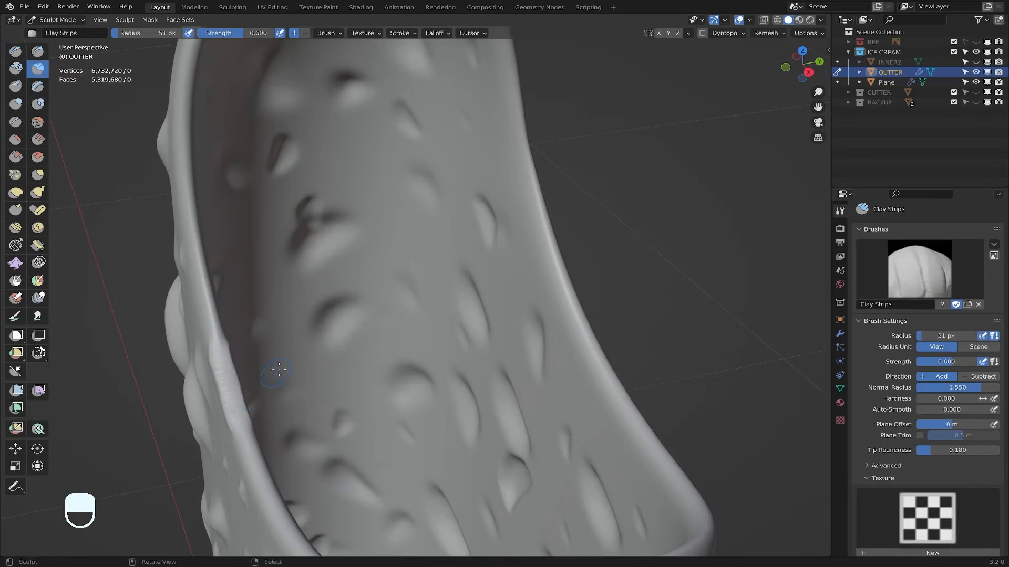
{"action": "key", "text": "super+z"}
{"action": "scroll", "coordinate": [282, 358], "scroll_direction": "down", "scroll_amount": 3}
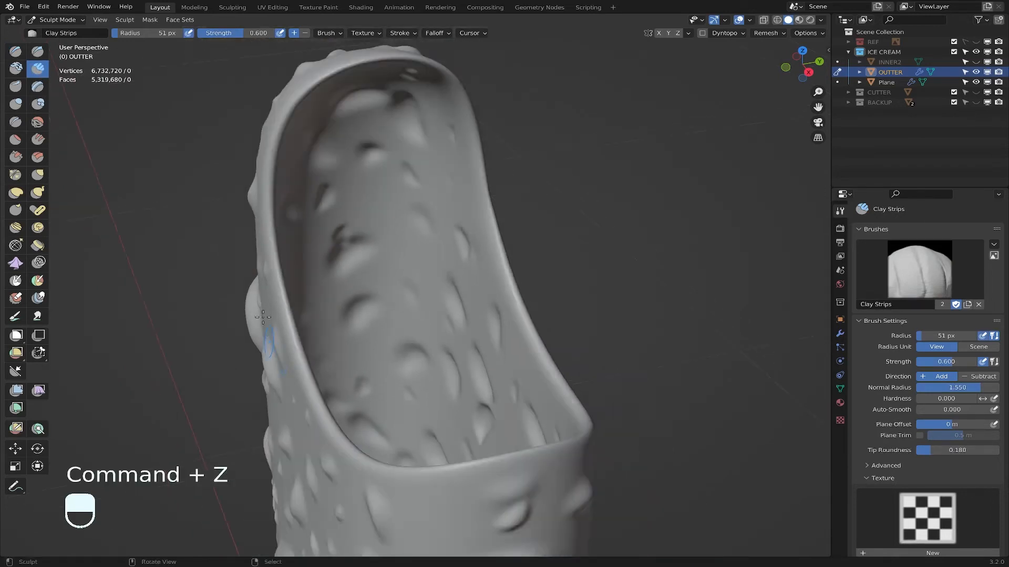
Step: Try additive Clay Strips strokes on the side and upper corner of the bite rim
{"action": "mouse_move", "coordinate": [269, 343]}
{"action": "middle_mouse_down"}
{"action": "mouse_move", "coordinate": [263, 279]}
{"action": "mouse_move", "coordinate": [317, 429]}
{"action": "middle_mouse_up"}
{"action": "middle_click_drag", "start_coordinate": [349, 258], "coordinate": [422, 241], "text": "shift"}
{"action": "mouse_move", "coordinate": [423, 241]}
{"action": "left_mouse_down"}
{"action": "mouse_move", "coordinate": [391, 254]}
{"action": "mouse_move", "coordinate": [369, 283]}
{"action": "mouse_move", "coordinate": [332, 389]}
{"action": "left_mouse_up"}
{"action": "middle_click_drag", "start_coordinate": [332, 389], "coordinate": [327, 212]}
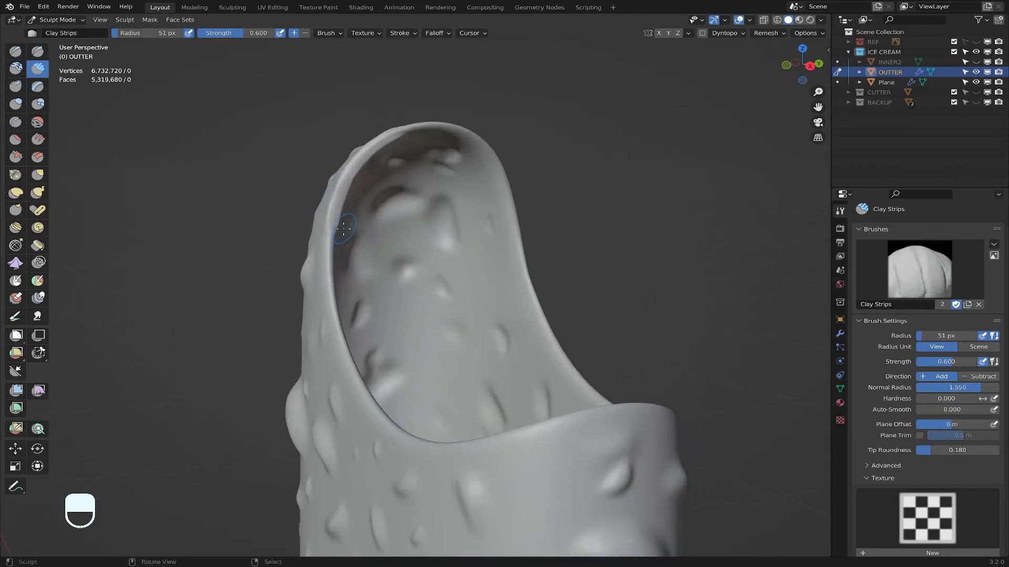
{"action": "left_click_drag", "start_coordinate": [331, 266], "coordinate": [333, 321]}
{"action": "key", "text": "super+z"}
{"action": "middle_click_drag", "start_coordinate": [464, 261], "coordinate": [369, 286]}
{"action": "key", "text": "super+z"}
{"action": "mouse_move", "coordinate": [332, 182]}
{"action": "left_mouse_down"}
{"action": "mouse_move", "coordinate": [298, 203]}
{"action": "mouse_move", "coordinate": [286, 234]}
{"action": "left_mouse_up"}
{"action": "key", "text": "super+z"}
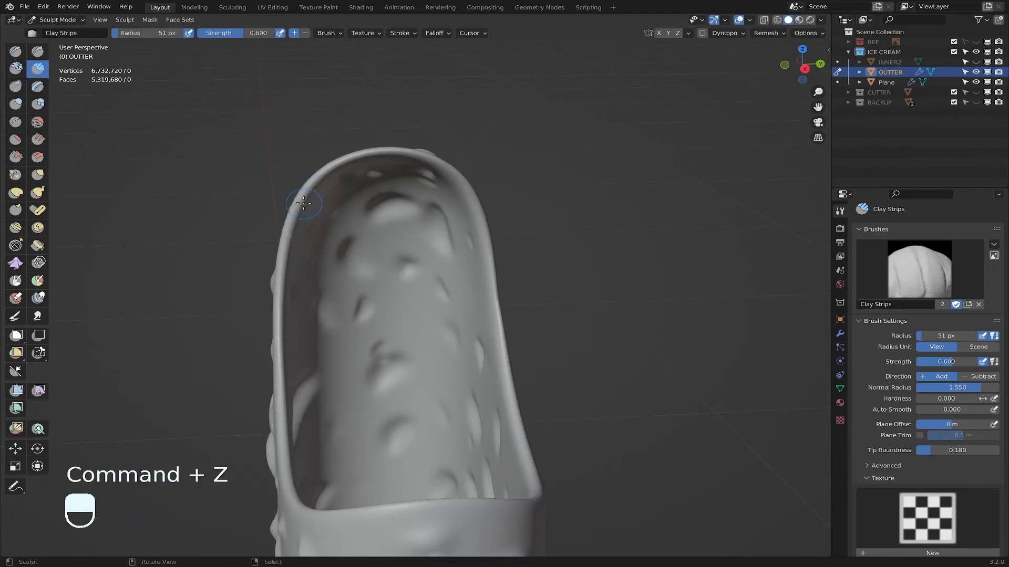
Step: Try a longer Clay Strips stroke from the rim's curved top down its side, and a short dab across the rim
{"action": "scroll", "coordinate": [382, 255], "scroll_direction": "up", "scroll_amount": 4}
{"action": "middle_click_drag", "start_coordinate": [383, 255], "coordinate": [430, 294], "text": "shift"}
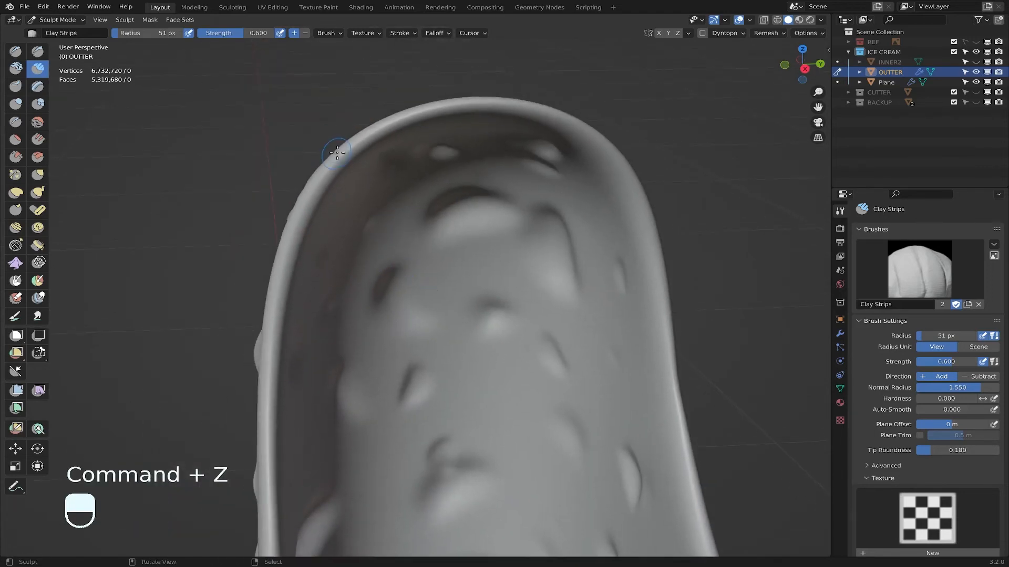
{"action": "mouse_move", "coordinate": [336, 152]}
{"action": "left_mouse_down"}
{"action": "mouse_move", "coordinate": [289, 235]}
{"action": "mouse_move", "coordinate": [268, 423]}
{"action": "left_mouse_up"}
{"action": "key", "text": "super+z"}
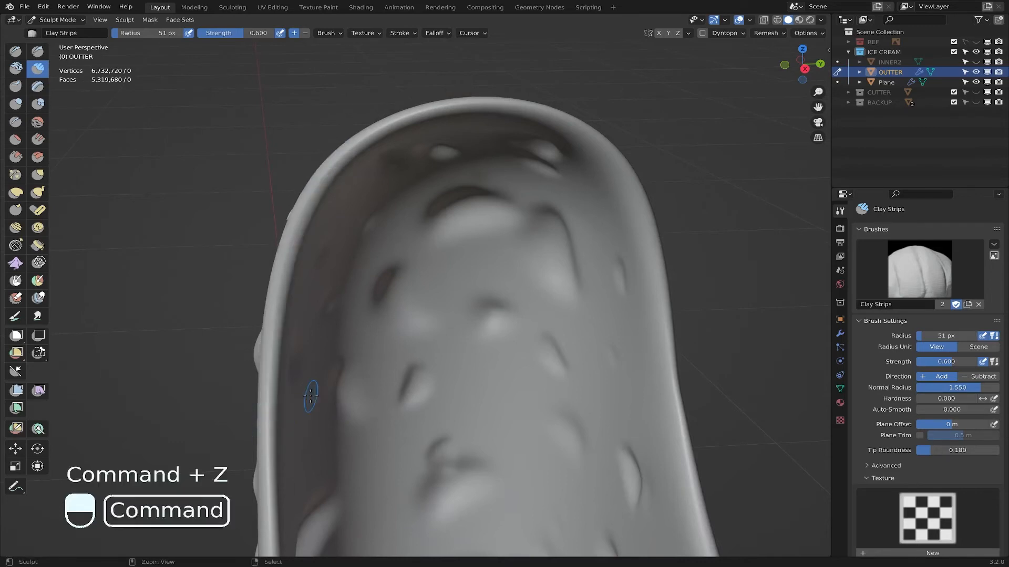
{"action": "middle_click_drag", "start_coordinate": [311, 396], "coordinate": [328, 319]}
{"action": "left_click_drag", "start_coordinate": [373, 322], "coordinate": [351, 333]}
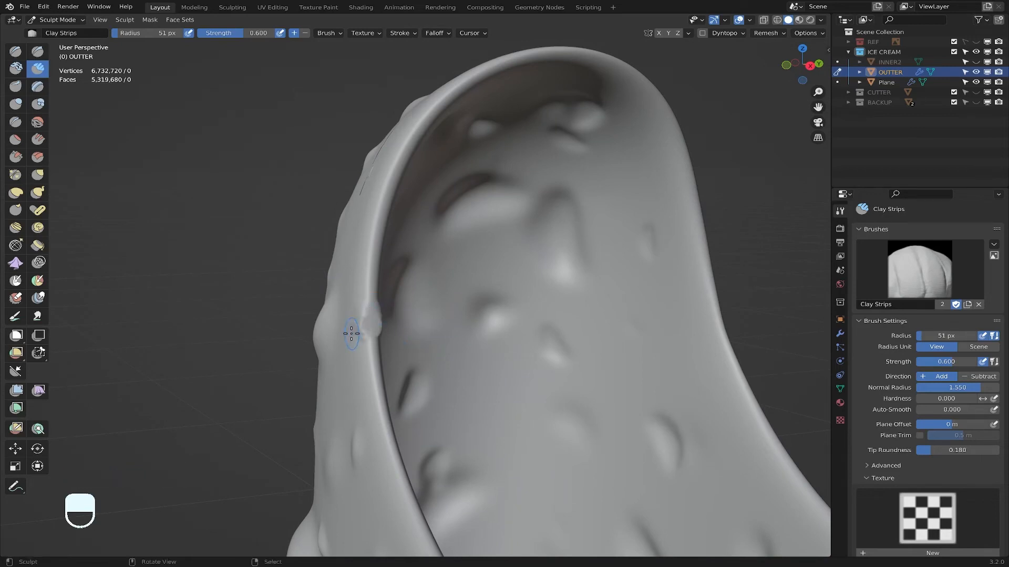
{"action": "key", "text": "super+z"}
Step: Set the Clay Strips brush to Subtract with strength 0.357 and carve down one long side of the bite rim
{"action": "left_click", "coordinate": [304, 33]}
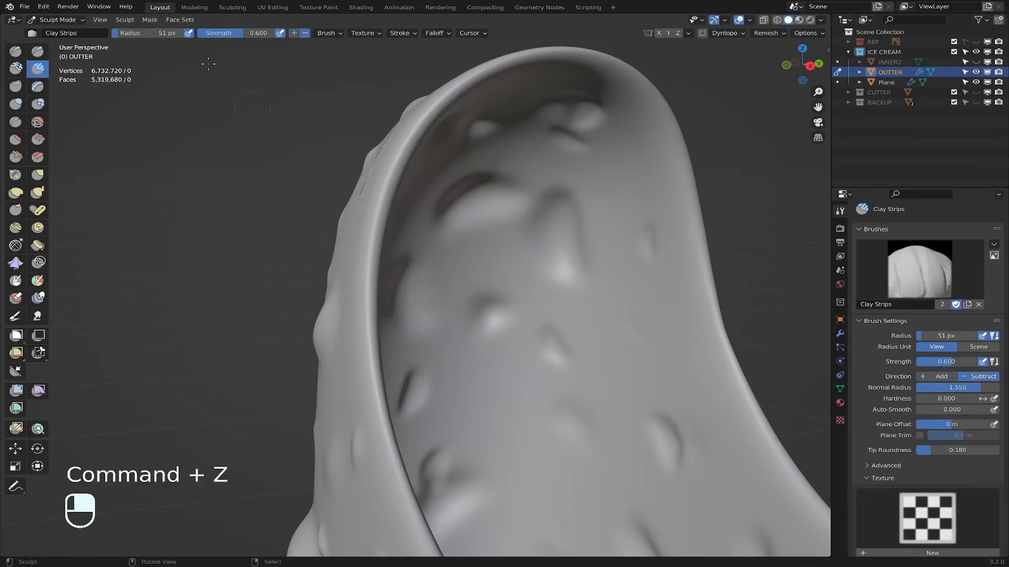
{"action": "left_click_drag", "start_coordinate": [258, 33], "coordinate": [238, 33]}
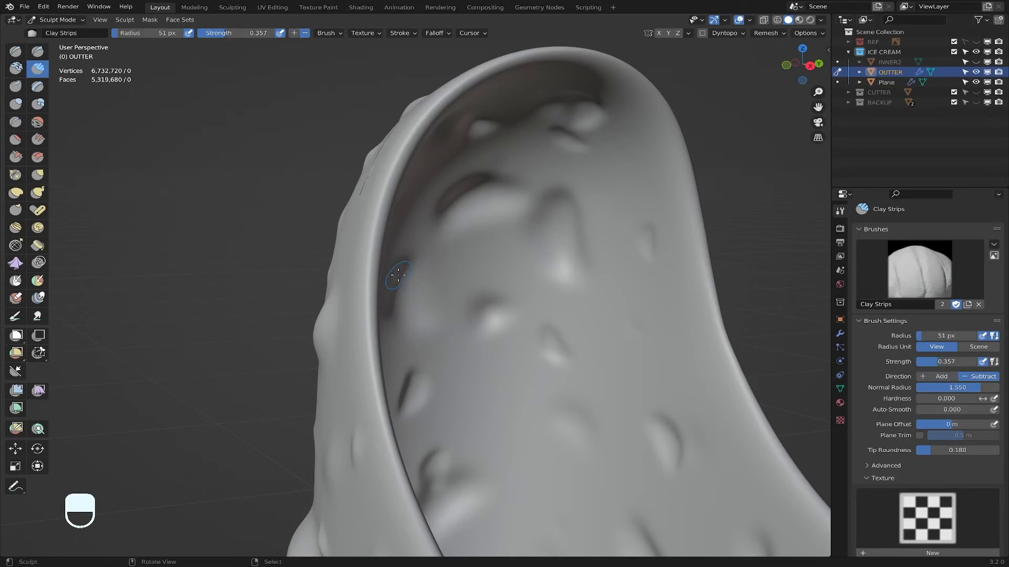
{"action": "middle_click_drag", "start_coordinate": [399, 274], "coordinate": [340, 274]}
{"action": "left_click_drag", "start_coordinate": [319, 271], "coordinate": [317, 362]}
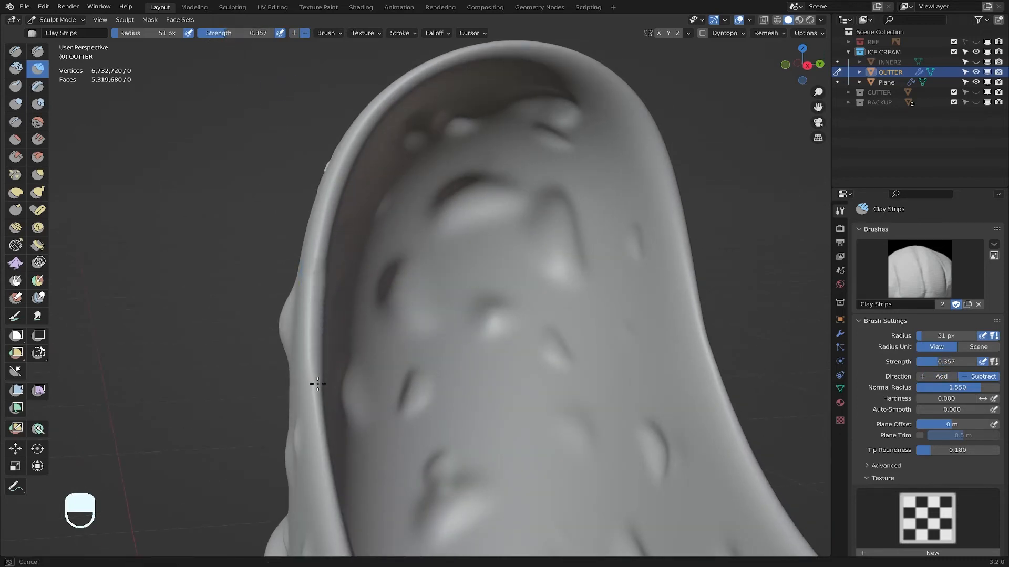
{"action": "left_click_drag", "start_coordinate": [326, 461], "coordinate": [327, 468]}
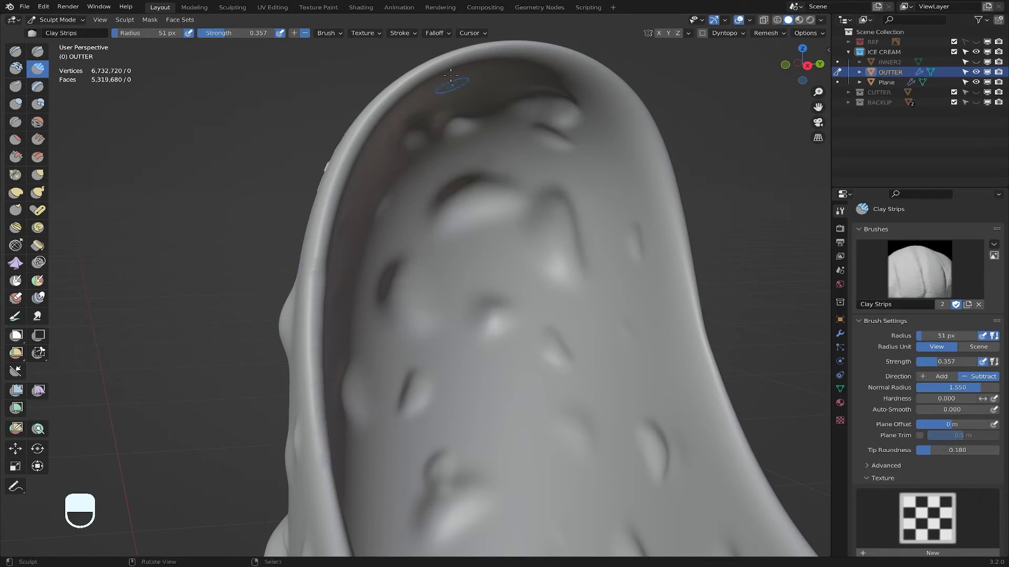
Step: Carve subtractive Clay Strips strokes around the curved top of the bite rim and over both upper corners
{"action": "mouse_move", "coordinate": [445, 56]}
{"action": "left_mouse_down"}
{"action": "mouse_move", "coordinate": [383, 92]}
{"action": "mouse_move", "coordinate": [323, 179]}
{"action": "mouse_move", "coordinate": [307, 272]}
{"action": "left_mouse_up"}
{"action": "key", "text": "super+z"}
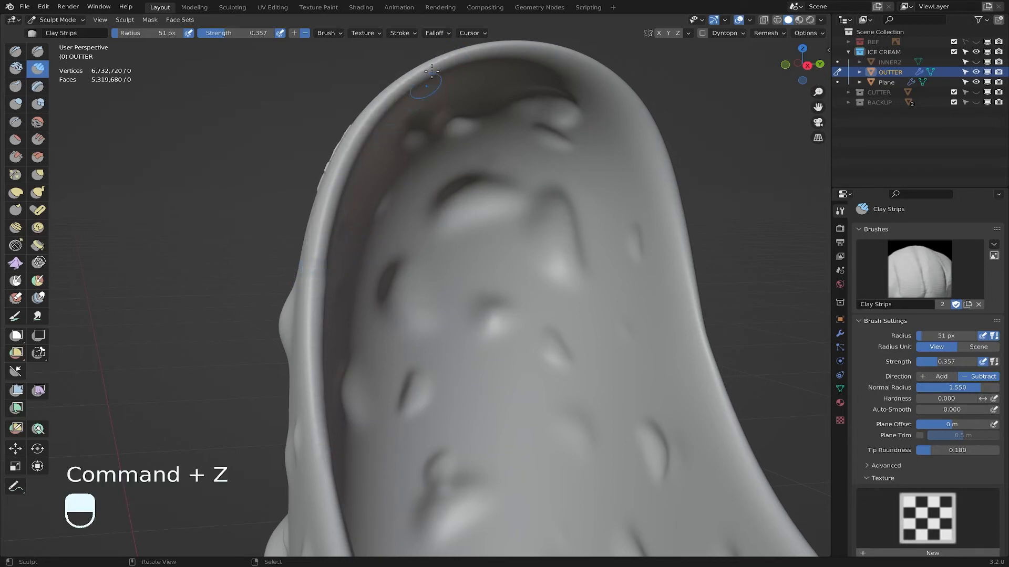
{"action": "mouse_move", "coordinate": [430, 71]}
{"action": "left_mouse_down"}
{"action": "mouse_move", "coordinate": [371, 112]}
{"action": "mouse_move", "coordinate": [331, 169]}
{"action": "mouse_move", "coordinate": [310, 278]}
{"action": "left_mouse_up"}
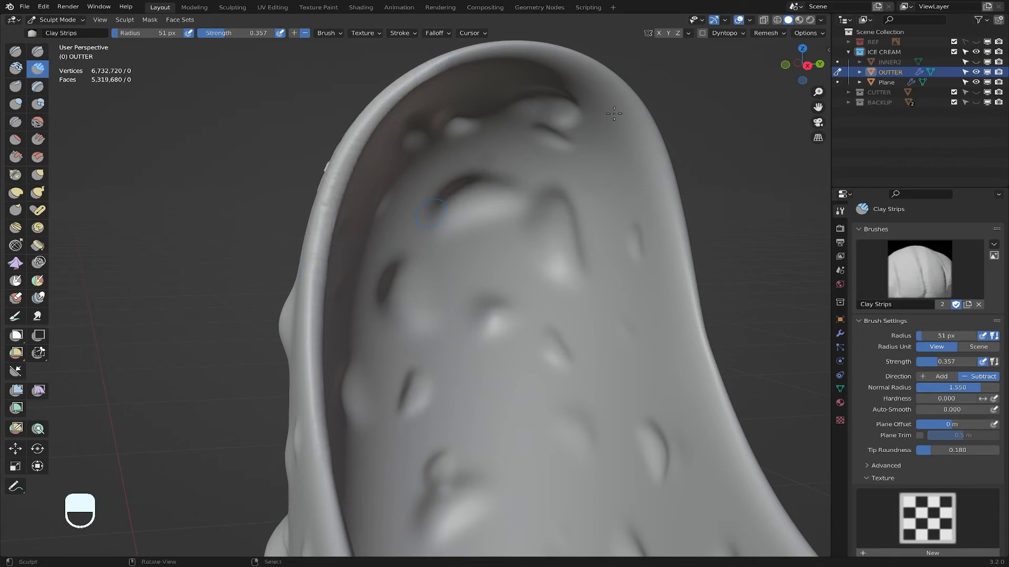
{"action": "mouse_move", "coordinate": [549, 47]}
{"action": "left_mouse_down"}
{"action": "mouse_move", "coordinate": [420, 70]}
{"action": "mouse_move", "coordinate": [570, 55]}
{"action": "mouse_move", "coordinate": [636, 96]}
{"action": "left_mouse_up"}
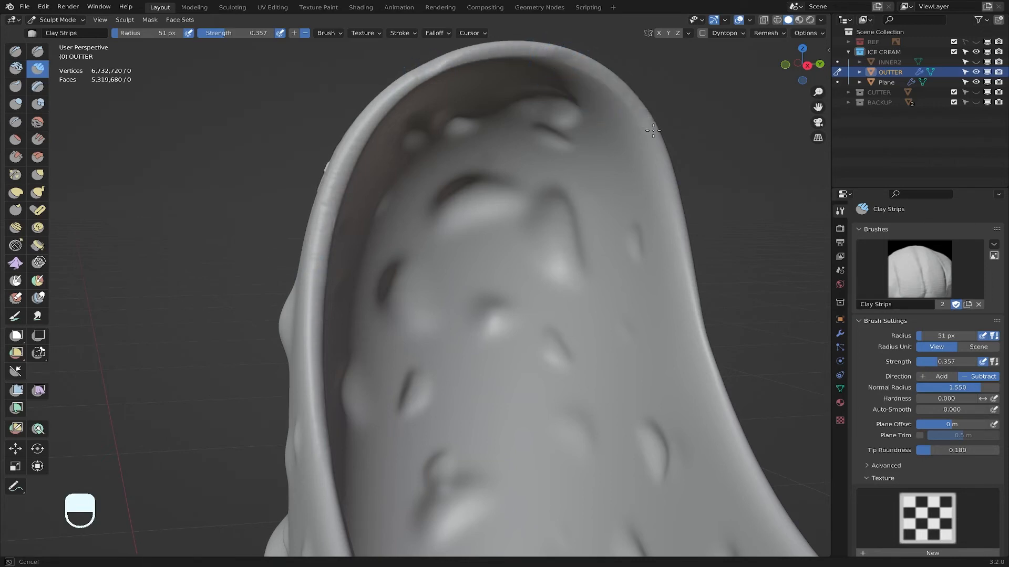
{"action": "left_click_drag", "start_coordinate": [669, 175], "coordinate": [676, 198]}
Step: Carve down the opposite long side of the bite rim with two subtractive Clay Strips strokes
{"action": "scroll", "coordinate": [677, 205], "scroll_direction": "down", "scroll_amount": 3}
{"action": "mouse_move", "coordinate": [666, 207]}
{"action": "middle_mouse_down"}
{"action": "mouse_move", "coordinate": [621, 203]}
{"action": "mouse_move", "coordinate": [660, 194]}
{"action": "middle_mouse_up"}
{"action": "scroll", "coordinate": [624, 193], "scroll_direction": "up", "scroll_amount": 6}
{"action": "scroll", "coordinate": [638, 203], "scroll_direction": "down", "scroll_amount": 2}
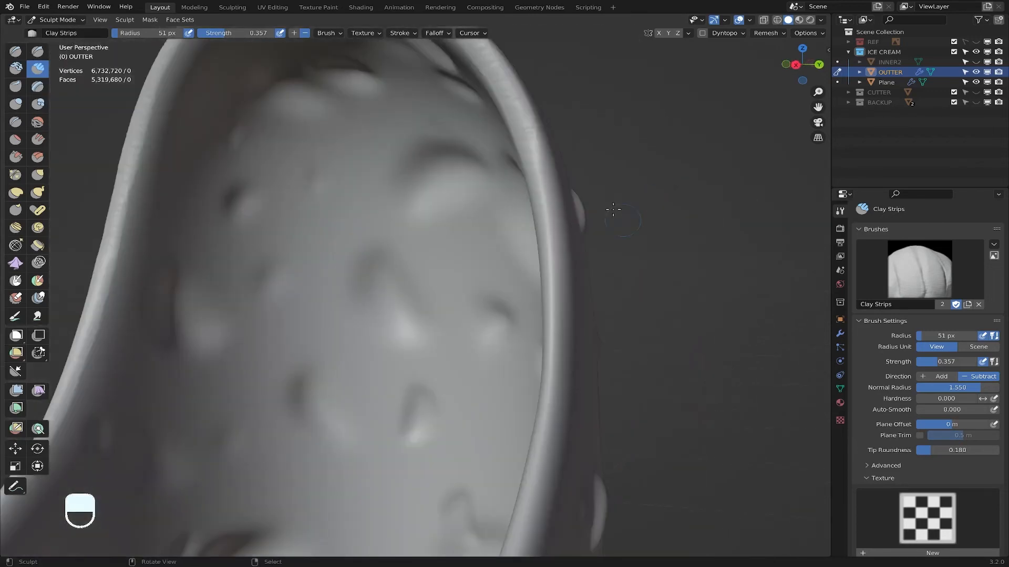
{"action": "mouse_move", "coordinate": [534, 163]}
{"action": "left_mouse_down"}
{"action": "mouse_move", "coordinate": [551, 254]}
{"action": "mouse_move", "coordinate": [558, 402]}
{"action": "left_mouse_up"}
{"action": "mouse_move", "coordinate": [548, 239]}
{"action": "left_mouse_down"}
{"action": "mouse_move", "coordinate": [557, 348]}
{"action": "mouse_move", "coordinate": [545, 437]}
{"action": "left_mouse_up"}
{"action": "scroll", "coordinate": [578, 294], "scroll_direction": "down", "scroll_amount": 4}
{"action": "mouse_move", "coordinate": [586, 275]}
{"action": "middle_mouse_down"}
{"action": "mouse_move", "coordinate": [574, 327]}
{"action": "mouse_move", "coordinate": [591, 315]}
{"action": "middle_mouse_up"}
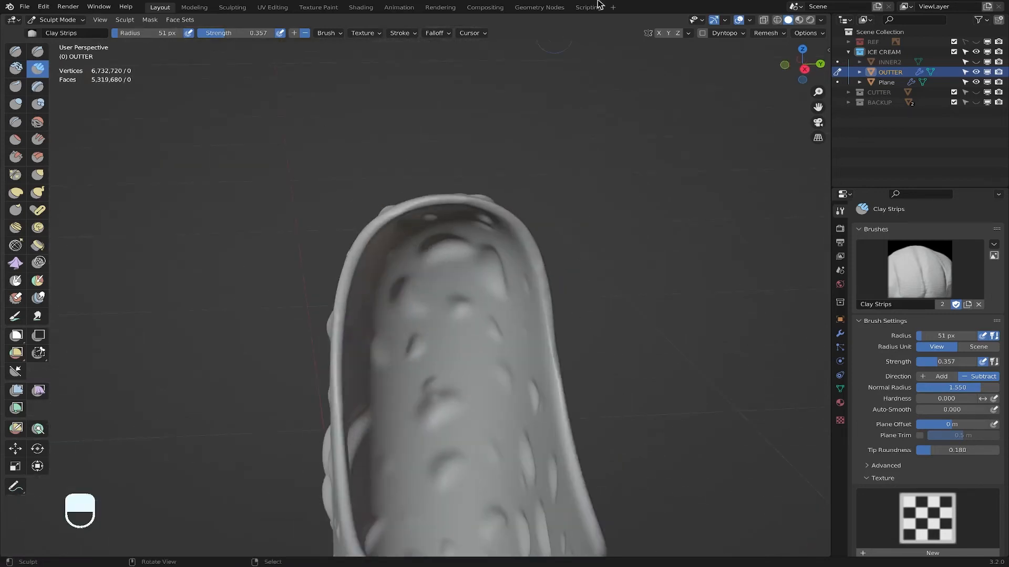
Step: Raise the Clay Strips strength to 0.438 and roughen the lower part of the bite rim's first long side, undoing the last stroke
{"action": "scroll", "coordinate": [395, 445], "scroll_direction": "down", "scroll_amount": 4}
{"action": "middle_click_drag", "start_coordinate": [407, 427], "coordinate": [402, 363], "text": "shift"}
{"action": "scroll", "coordinate": [368, 350], "scroll_direction": "up", "scroll_amount": 5}
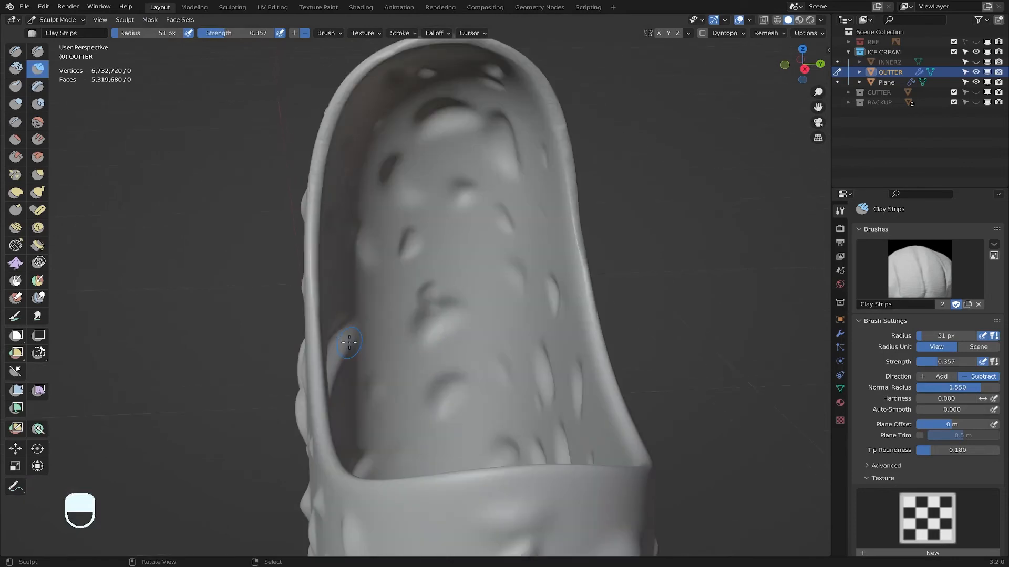
{"action": "left_click_drag", "start_coordinate": [313, 289], "coordinate": [311, 313]}
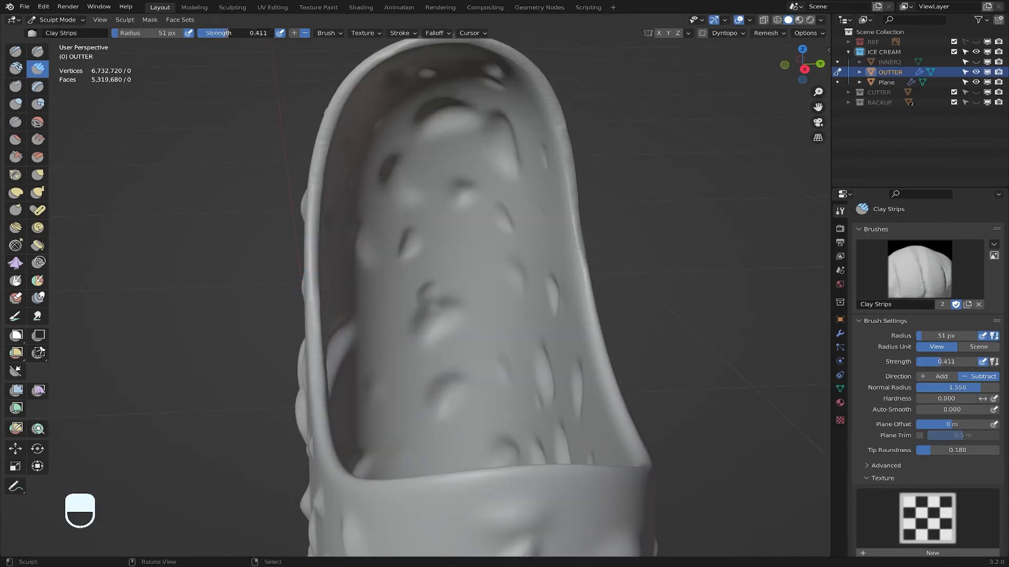
{"action": "left_click_drag", "start_coordinate": [229, 33], "coordinate": [230, 33]}
{"action": "left_click_drag", "start_coordinate": [315, 346], "coordinate": [317, 352]}
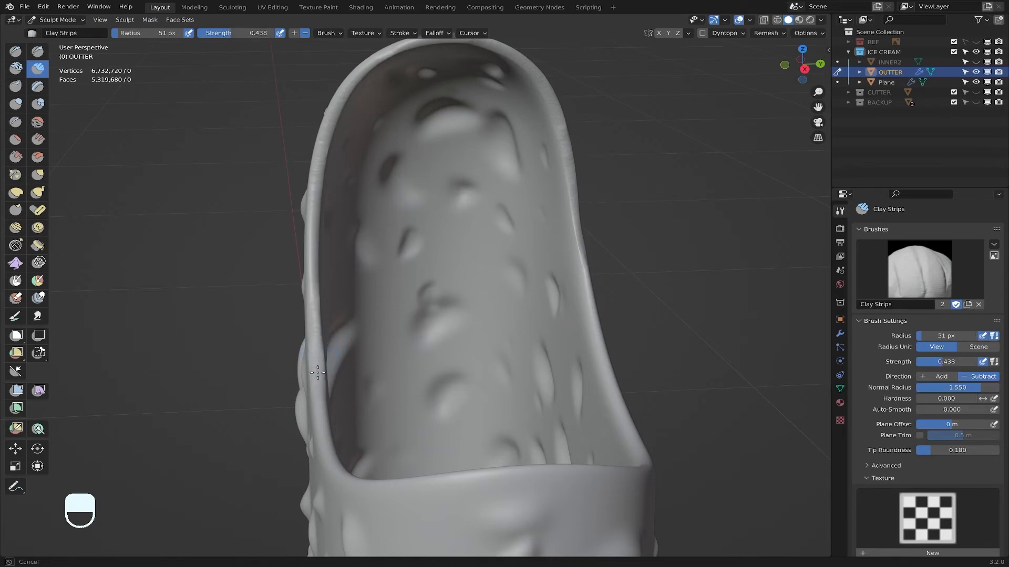
{"action": "key", "text": "super+z"}
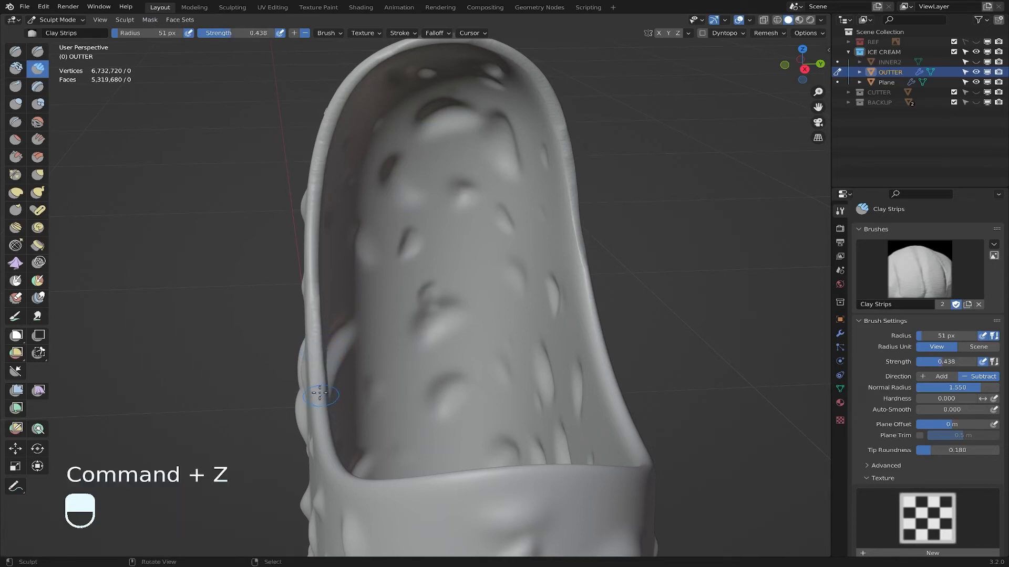
Step: Smooth away the stray gouge on the coating's outer surface beside the bite rim with the Smooth brush
{"action": "scroll", "coordinate": [489, 411], "scroll_direction": "down", "scroll_amount": 5}
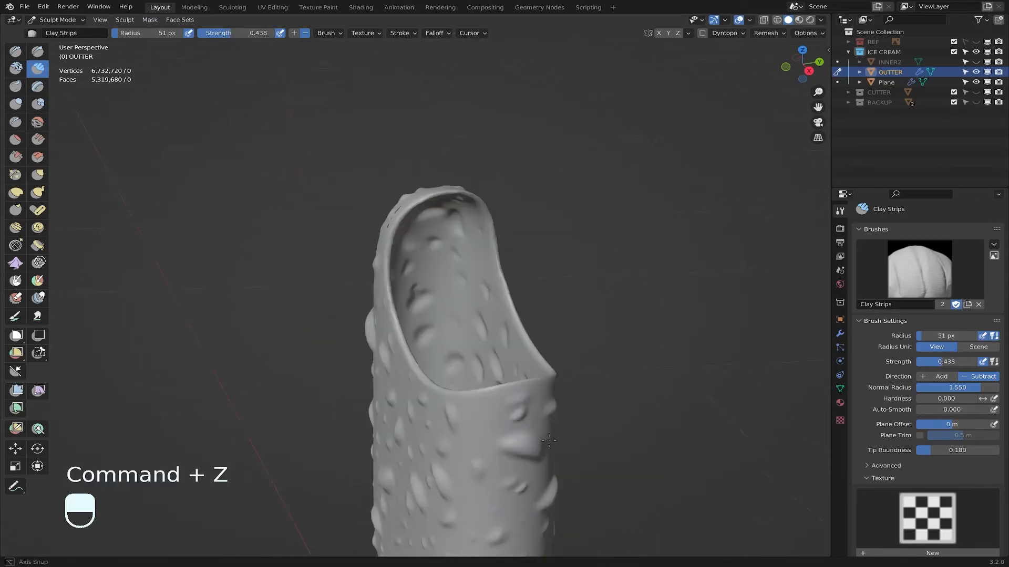
{"action": "middle_click_drag", "start_coordinate": [489, 412], "coordinate": [403, 339]}
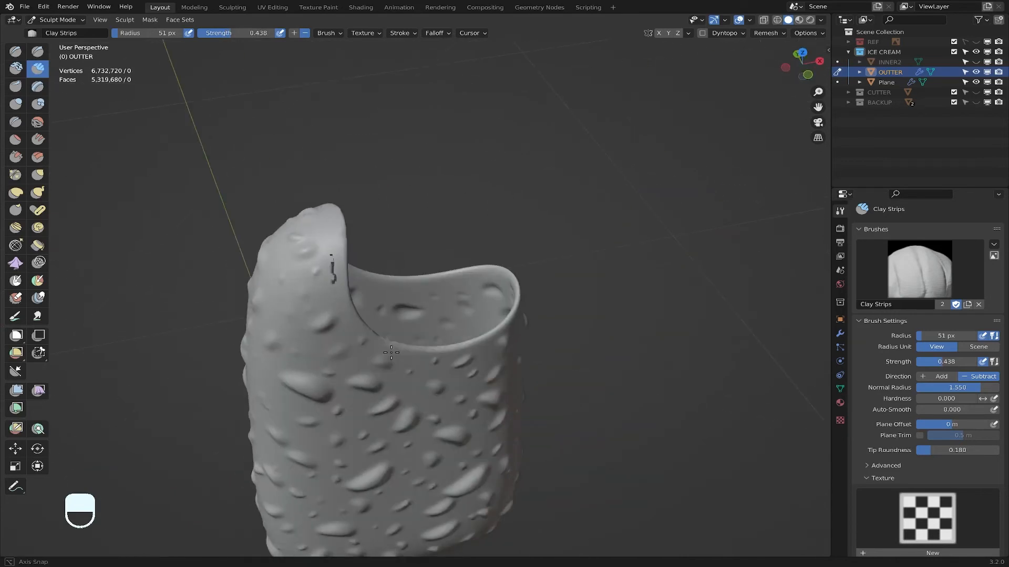
{"action": "scroll", "coordinate": [403, 339], "scroll_direction": "up", "scroll_amount": 4}
{"action": "scroll", "coordinate": [403, 339], "scroll_direction": "up", "scroll_amount": 2}
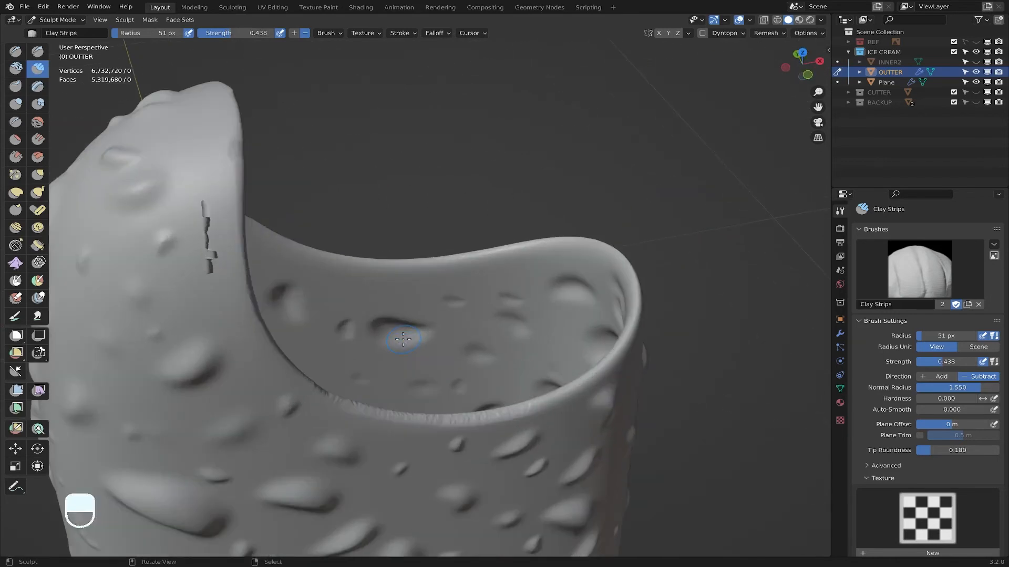
{"action": "scroll", "coordinate": [352, 329], "scroll_direction": "up", "scroll_amount": 2}
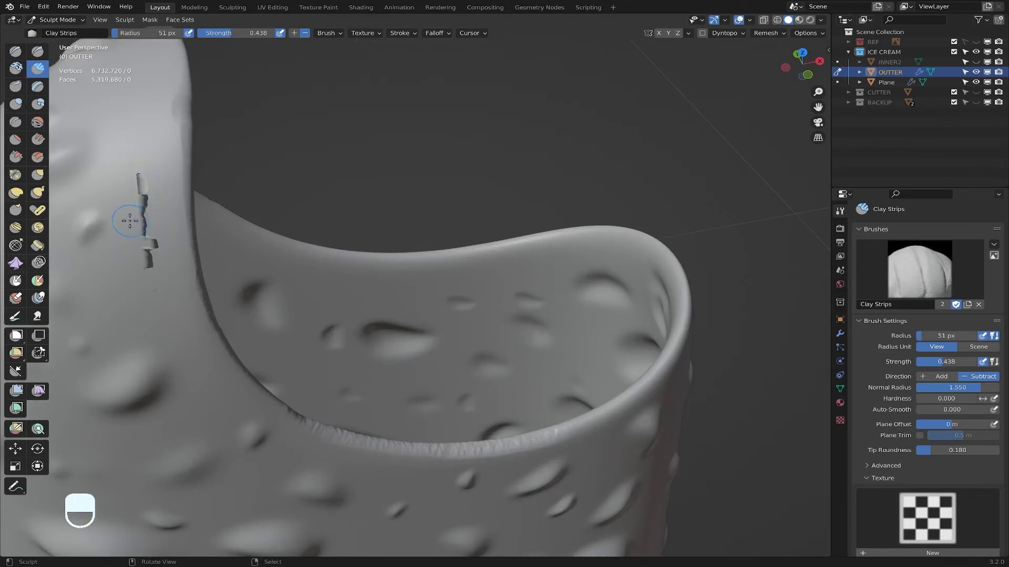
{"action": "left_click", "coordinate": [37, 122]}
{"action": "mouse_move", "coordinate": [143, 198]}
{"action": "left_mouse_down"}
{"action": "mouse_move", "coordinate": [146, 223]}
{"action": "mouse_move", "coordinate": [216, 314]}
{"action": "left_mouse_up"}
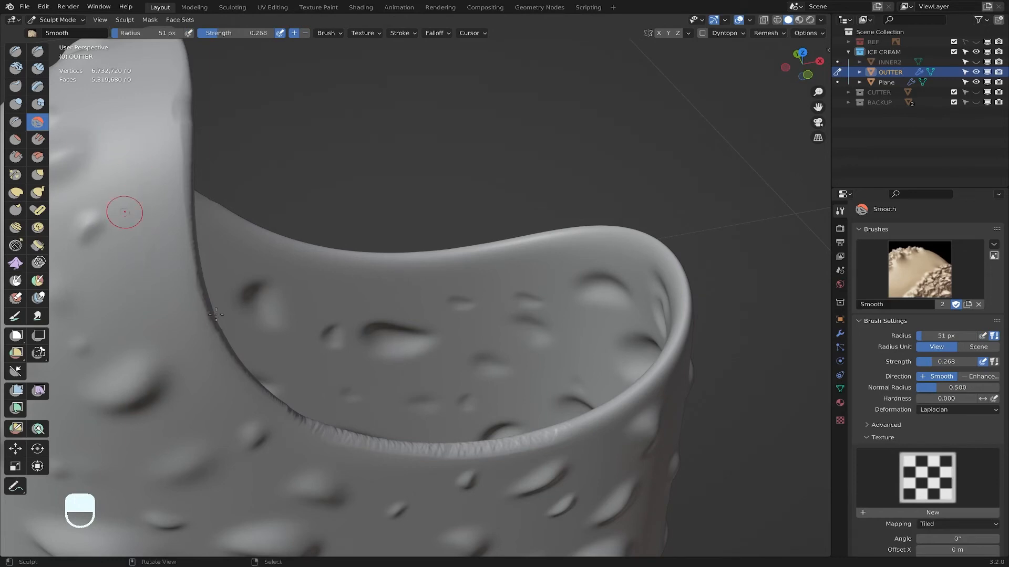
Step: Switch back to Clay Strips and roughen the bite rim toward and around its lower rounded end
{"action": "left_click", "coordinate": [37, 68]}
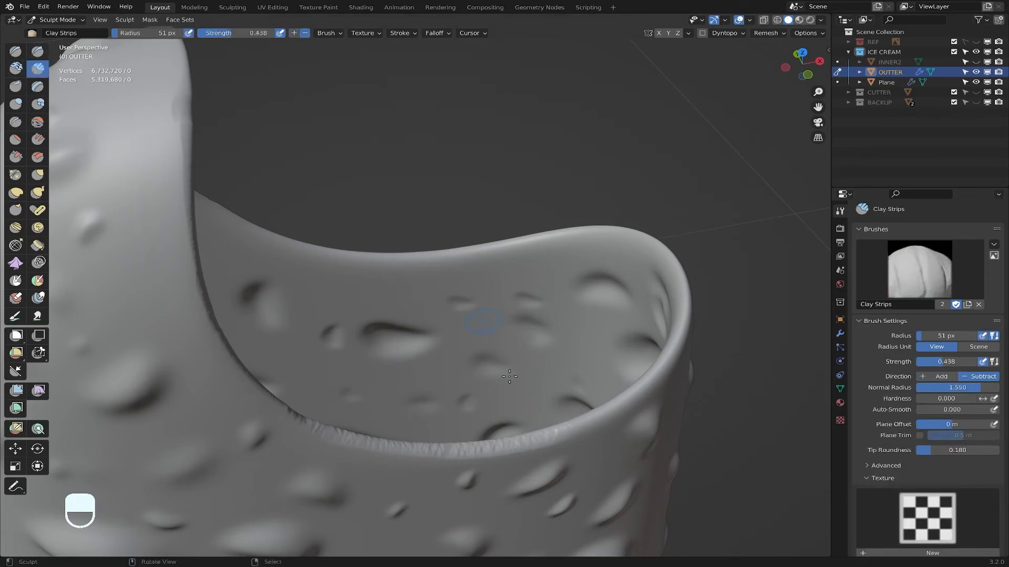
{"action": "left_click_drag", "start_coordinate": [558, 430], "coordinate": [621, 401]}
{"action": "key", "text": "super+z"}
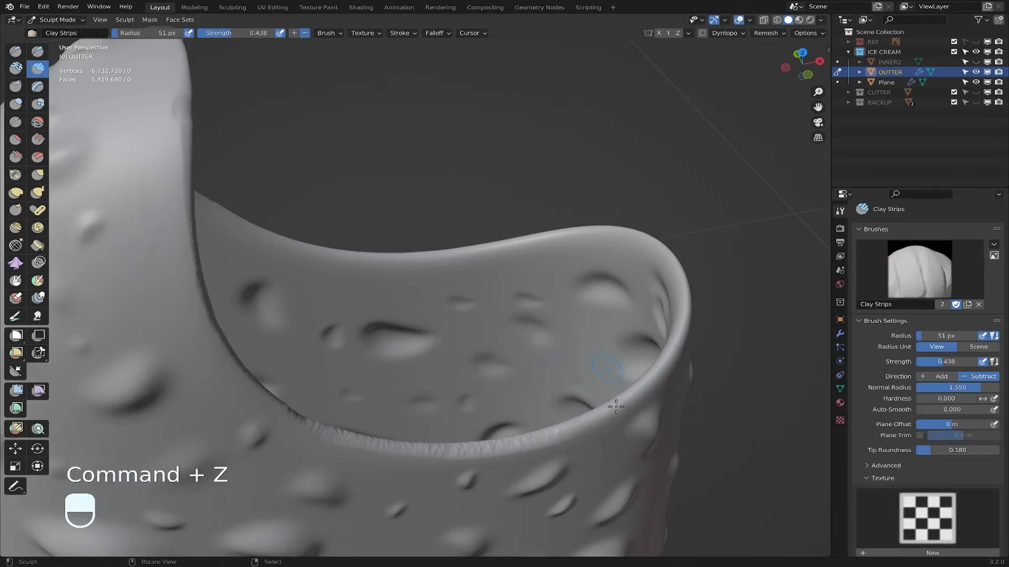
{"action": "middle_click_drag", "start_coordinate": [612, 406], "coordinate": [538, 325]}
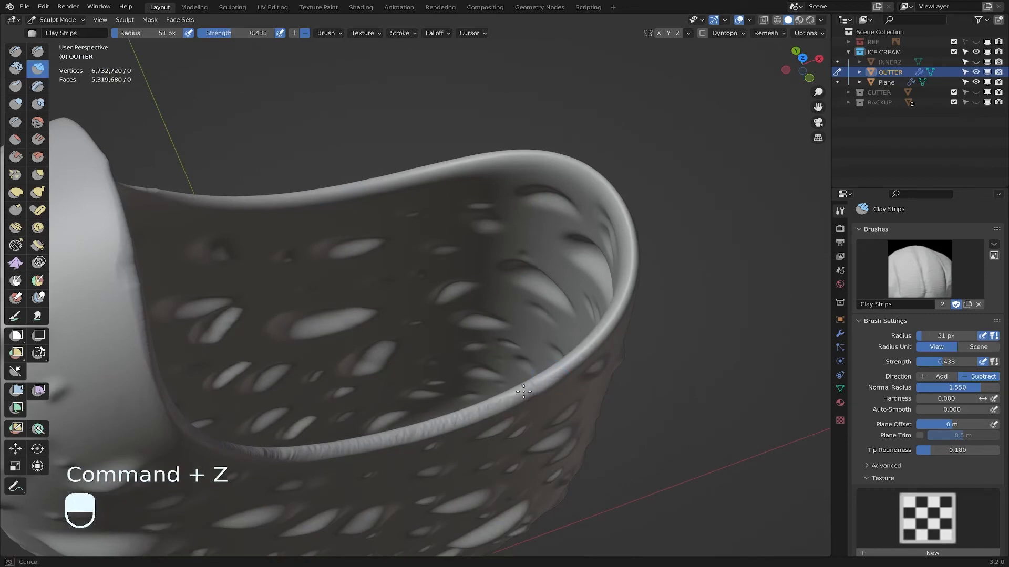
{"action": "left_click_drag", "start_coordinate": [617, 300], "coordinate": [556, 379]}
{"action": "mouse_move", "coordinate": [620, 201]}
{"action": "left_mouse_down"}
{"action": "mouse_move", "coordinate": [628, 251]}
{"action": "mouse_move", "coordinate": [615, 310]}
{"action": "left_mouse_up"}
Step: Carve the rest of the rim's lower rounded end and start up the adjoining long side with subtractive Clay Strips strokes
{"action": "mouse_move", "coordinate": [616, 310]}
{"action": "middle_mouse_down"}
{"action": "mouse_move", "coordinate": [511, 278]}
{"action": "mouse_move", "coordinate": [455, 466]}
{"action": "middle_mouse_up"}
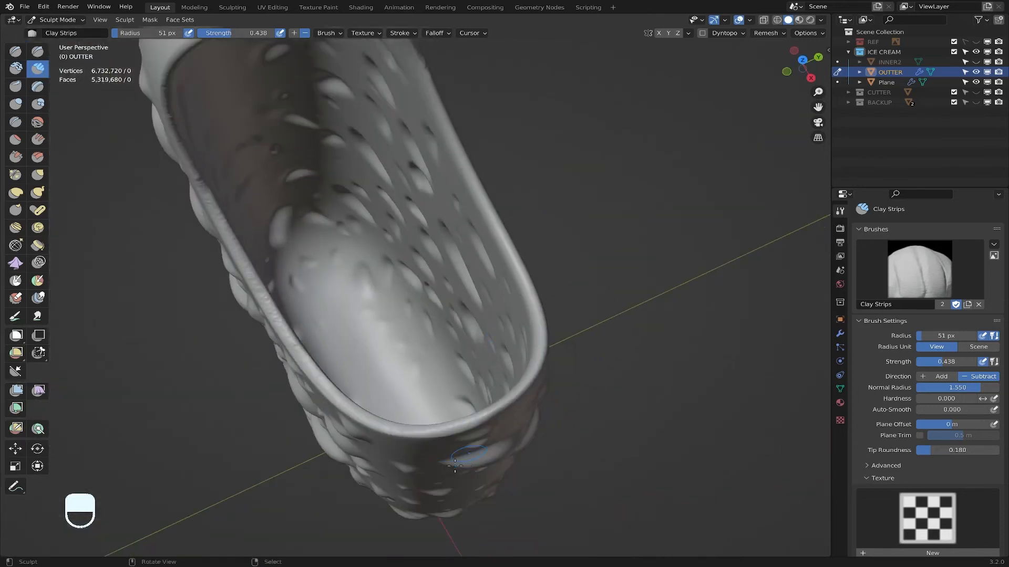
{"action": "mouse_move", "coordinate": [474, 422]}
{"action": "left_mouse_down"}
{"action": "mouse_move", "coordinate": [512, 400]}
{"action": "mouse_move", "coordinate": [533, 364]}
{"action": "mouse_move", "coordinate": [538, 312]}
{"action": "left_mouse_up"}
{"action": "middle_click_drag", "start_coordinate": [538, 313], "coordinate": [514, 406]}
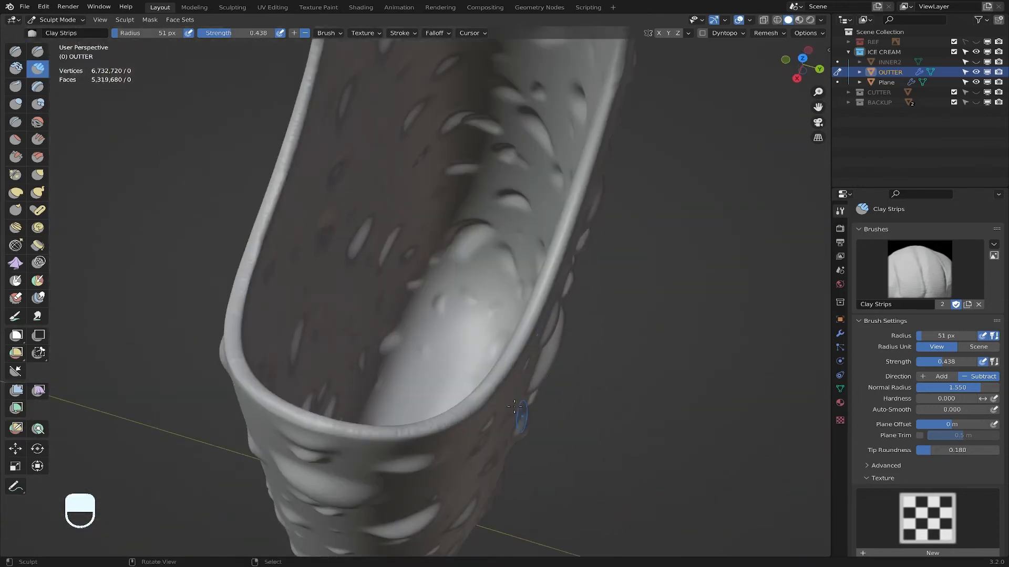
{"action": "mouse_move", "coordinate": [494, 379]}
{"action": "left_mouse_down"}
{"action": "mouse_move", "coordinate": [551, 247]}
{"action": "mouse_move", "coordinate": [565, 243]}
{"action": "left_mouse_up"}
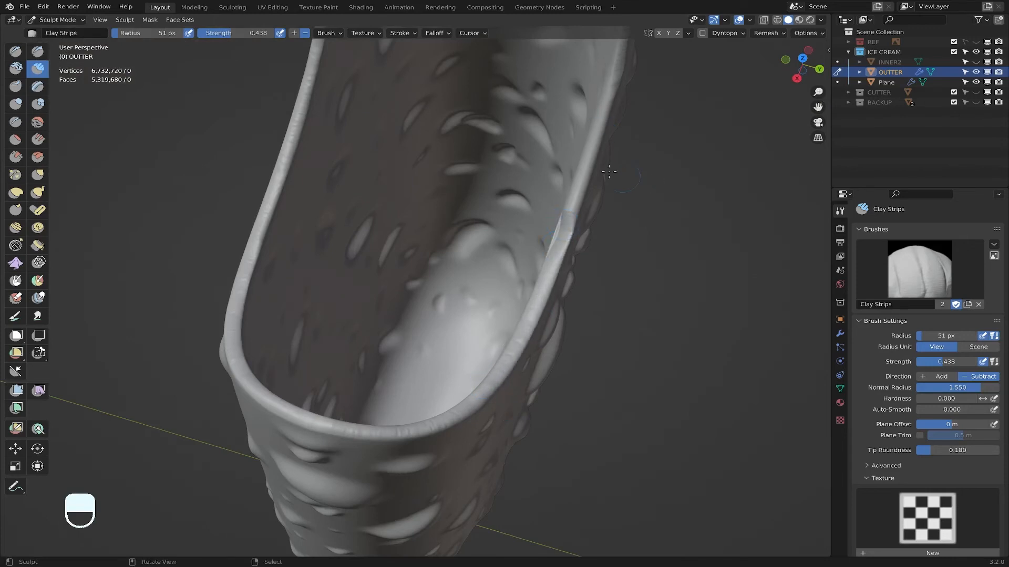
{"action": "key", "text": "super+z"}
{"action": "middle_click_drag", "start_coordinate": [609, 171], "coordinate": [604, 192]}
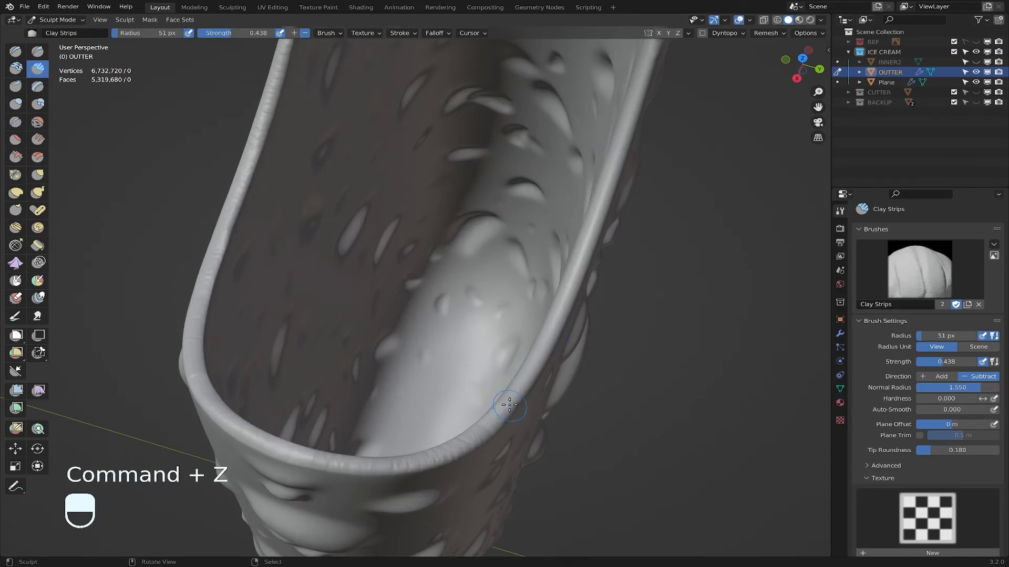
{"action": "mouse_move", "coordinate": [509, 405]}
{"action": "left_mouse_down"}
{"action": "mouse_move", "coordinate": [574, 277]}
{"action": "mouse_move", "coordinate": [574, 257]}
{"action": "left_mouse_up"}
Step: Toggle Stabilize Stroke for Clay Strips and carve upward along the bite rim's long side from the rounded end
{"action": "left_click", "coordinate": [401, 34]}
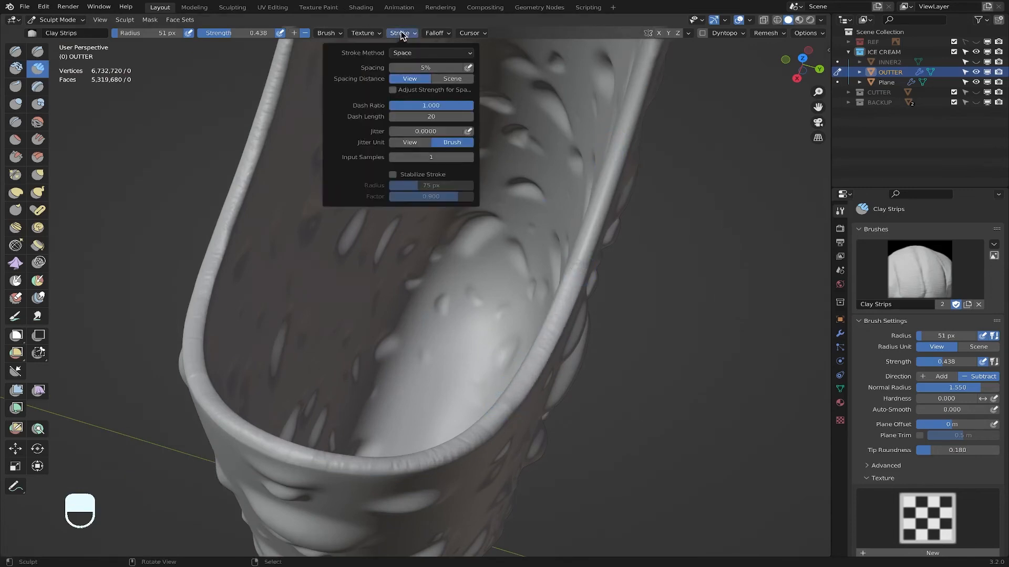
{"action": "left_click", "coordinate": [393, 175]}
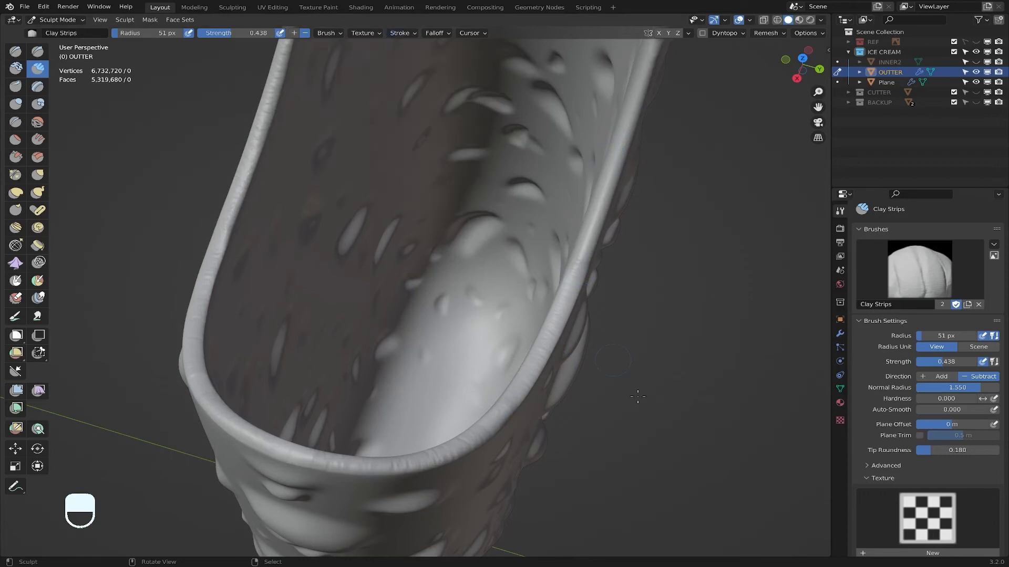
{"action": "left_click_drag", "start_coordinate": [554, 345], "coordinate": [562, 292]}
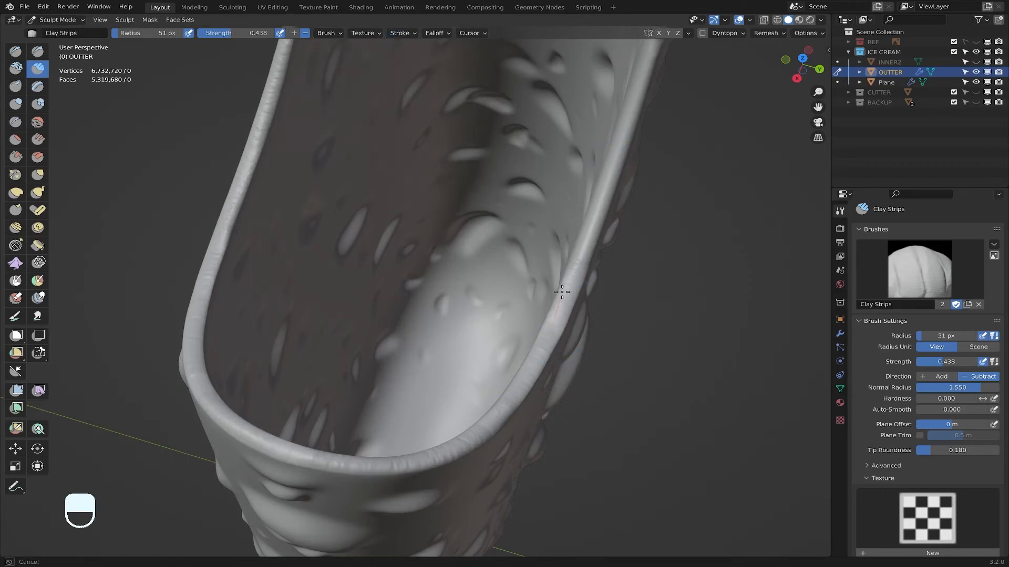
{"action": "left_click_drag", "start_coordinate": [576, 256], "coordinate": [629, 113]}
Step: Carve the remaining middle stretch of the long side up toward the rim's curved top, undoing and redoing the first stroke
{"action": "middle_click_drag", "start_coordinate": [631, 115], "coordinate": [668, 221]}
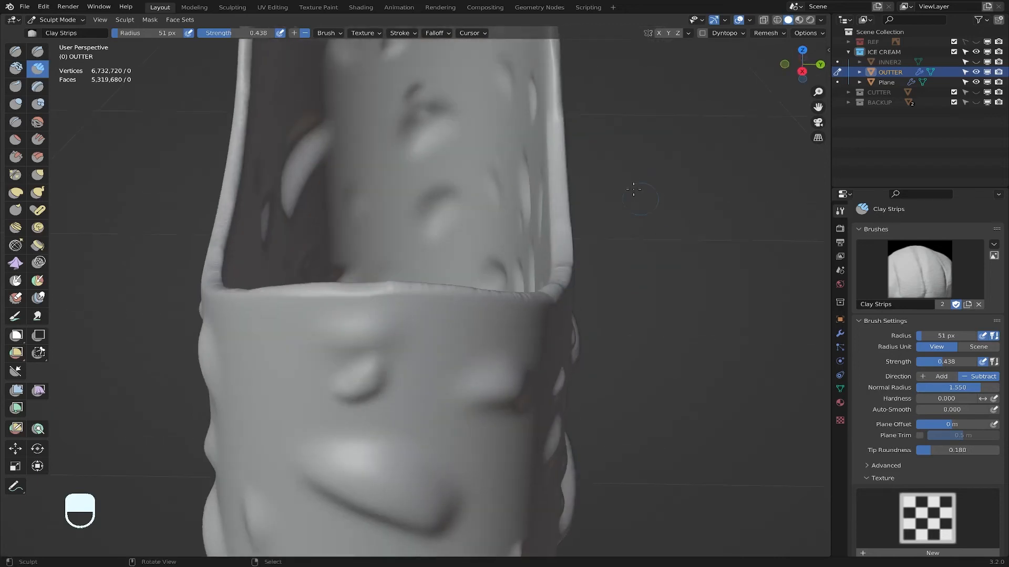
{"action": "middle_click_drag", "start_coordinate": [634, 189], "coordinate": [614, 304], "text": "shift"}
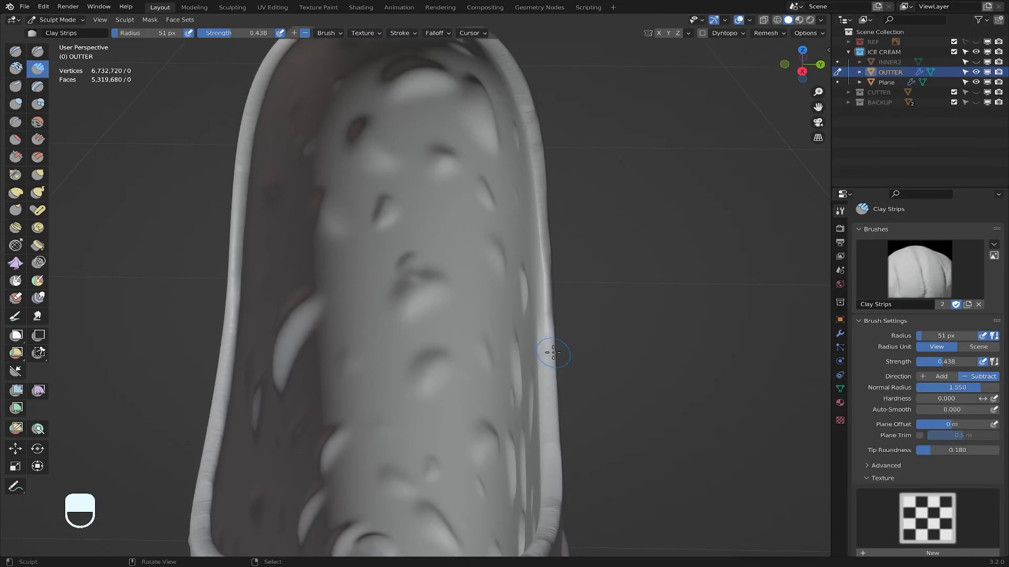
{"action": "left_click_drag", "start_coordinate": [547, 347], "coordinate": [541, 158]}
{"action": "middle_click_drag", "start_coordinate": [573, 272], "coordinate": [442, 280]}
{"action": "key", "text": "super+z"}
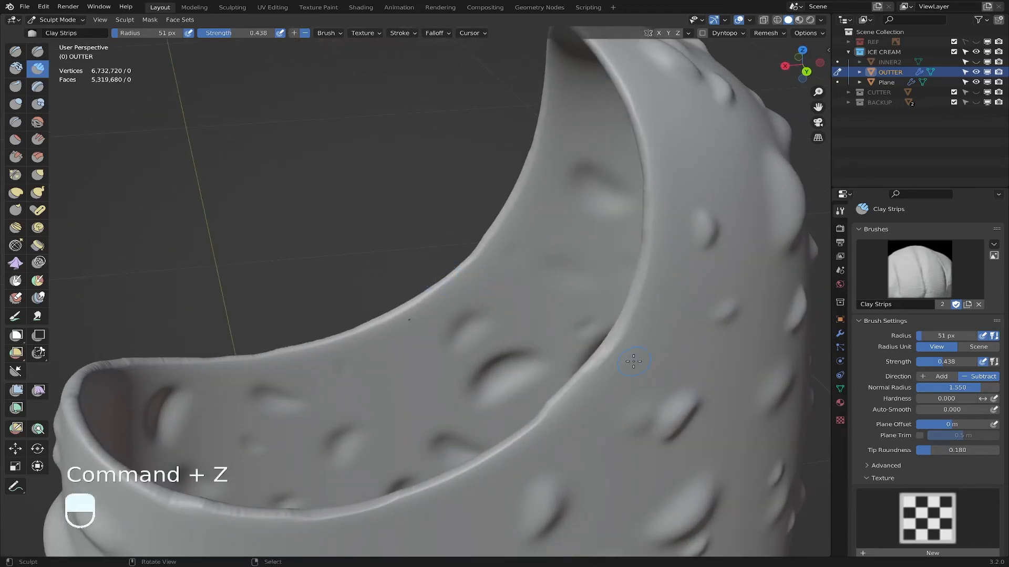
{"action": "middle_click_drag", "start_coordinate": [633, 361], "coordinate": [744, 359]}
{"action": "left_click_drag", "start_coordinate": [569, 376], "coordinate": [566, 351]}
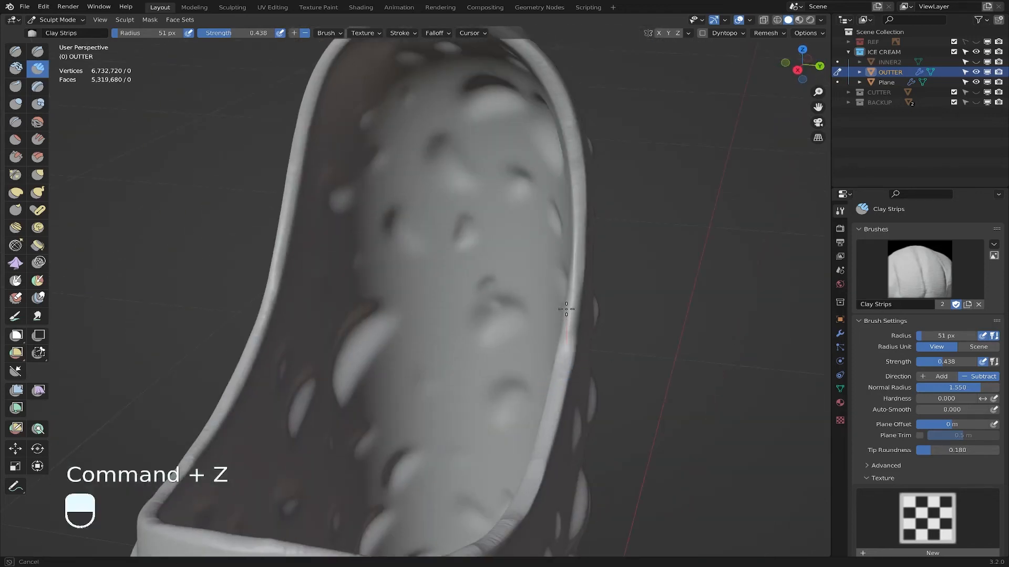
{"action": "left_click_drag", "start_coordinate": [567, 309], "coordinate": [578, 230]}
{"action": "scroll", "coordinate": [565, 393], "scroll_direction": "down", "scroll_amount": 3}
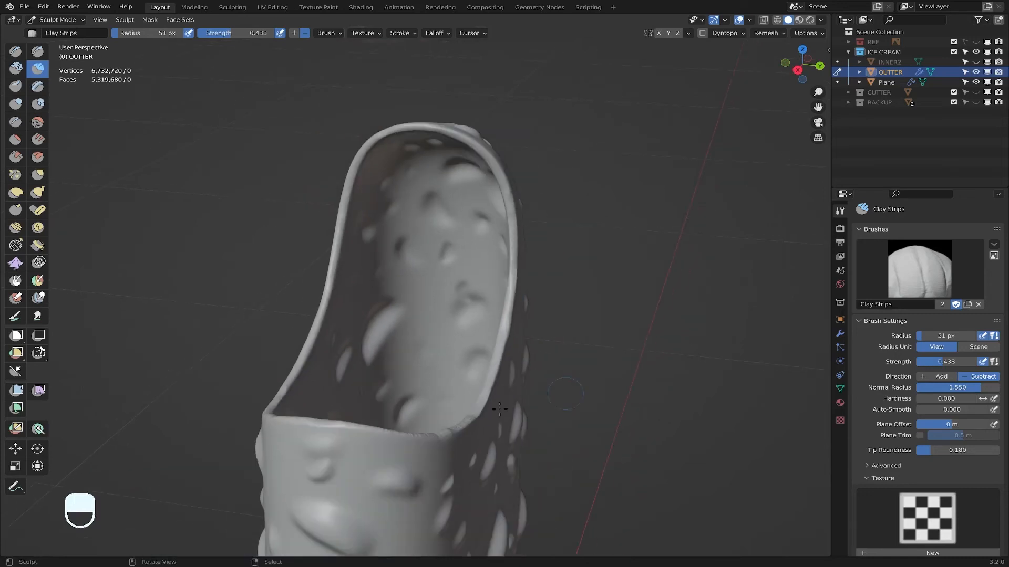
{"action": "middle_click_drag", "start_coordinate": [496, 412], "coordinate": [563, 345]}
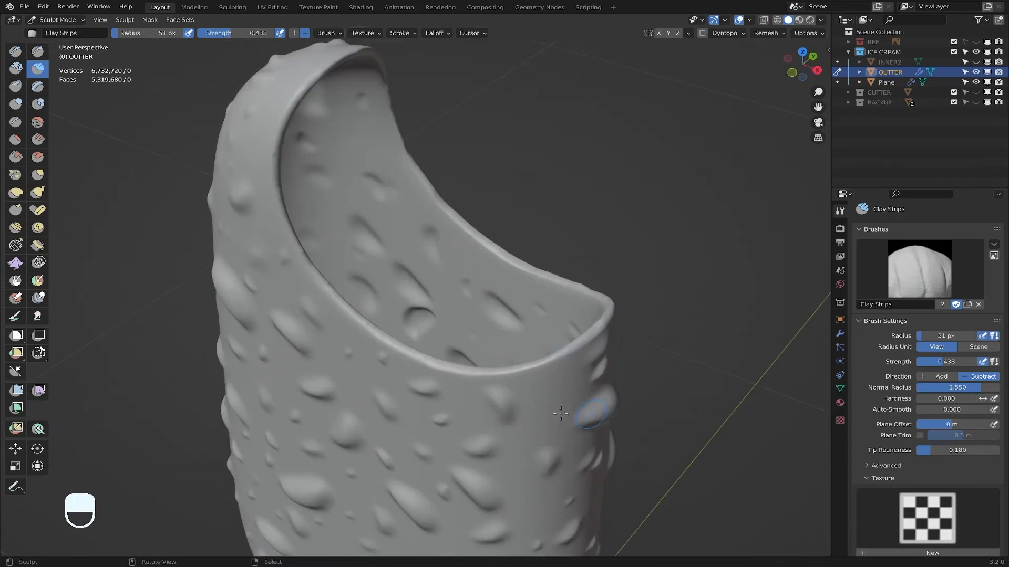
{"action": "scroll", "coordinate": [561, 414], "scroll_direction": "up", "scroll_amount": 2}
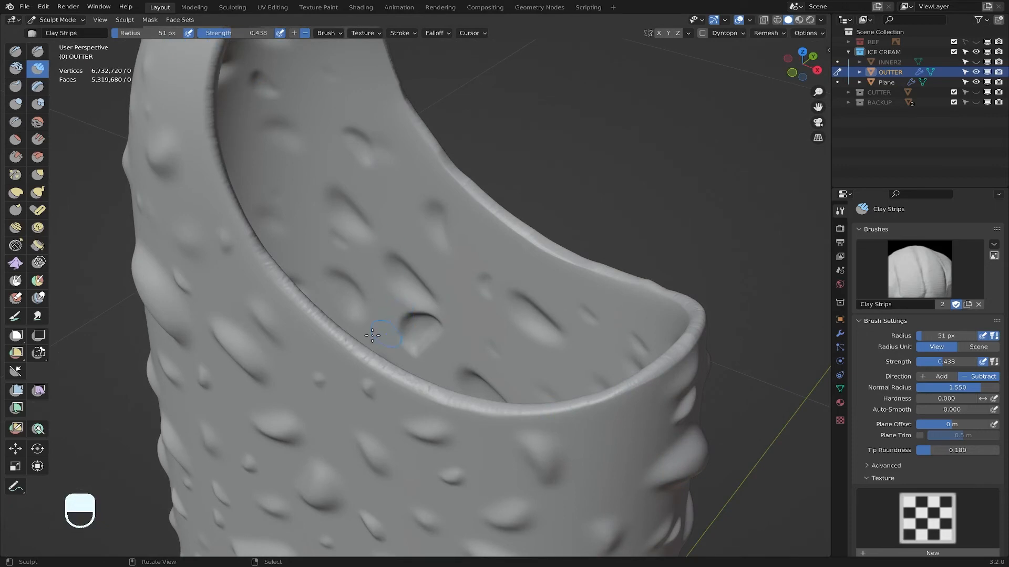
Step: Turn off Stabilize Stroke for Clay Strips and carve short irregular notches along the bite rim's near long side
{"action": "left_click", "coordinate": [397, 33]}
{"action": "left_click", "coordinate": [404, 35]}
{"action": "left_click", "coordinate": [393, 175]}
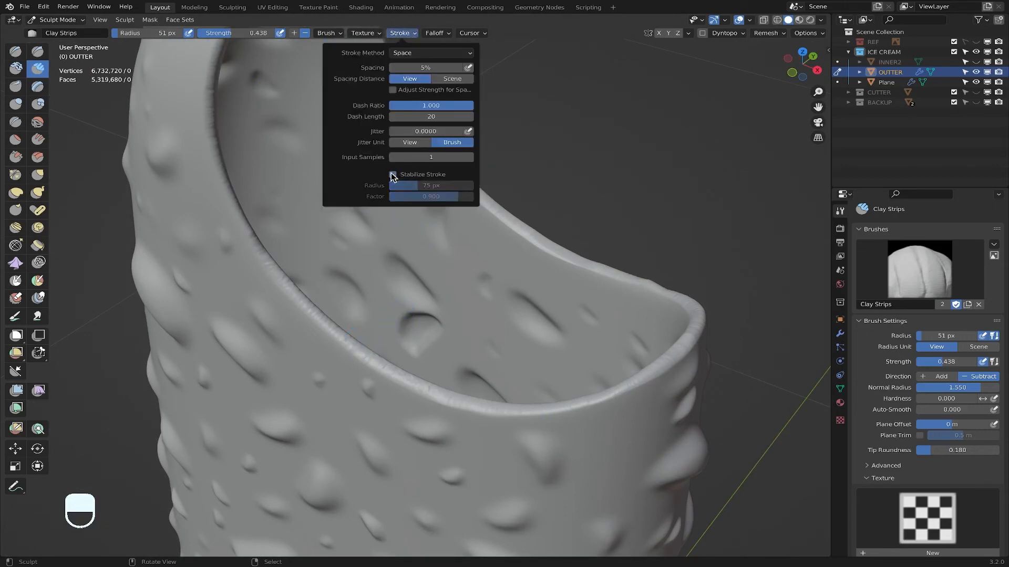
{"action": "left_click_drag", "start_coordinate": [414, 384], "coordinate": [418, 388]}
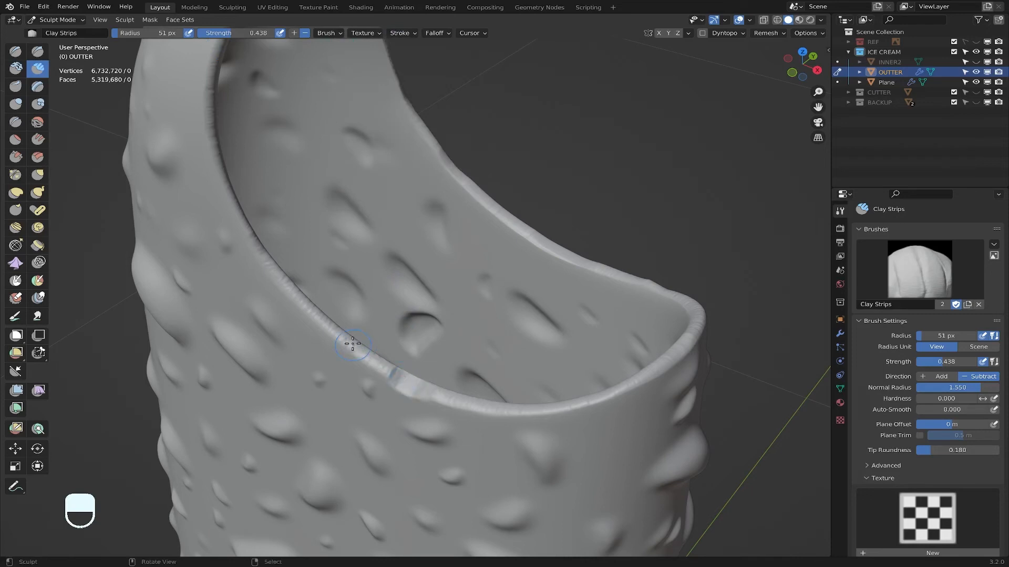
{"action": "left_click_drag", "start_coordinate": [349, 344], "coordinate": [337, 331]}
{"action": "left_click_drag", "start_coordinate": [276, 267], "coordinate": [263, 250]}
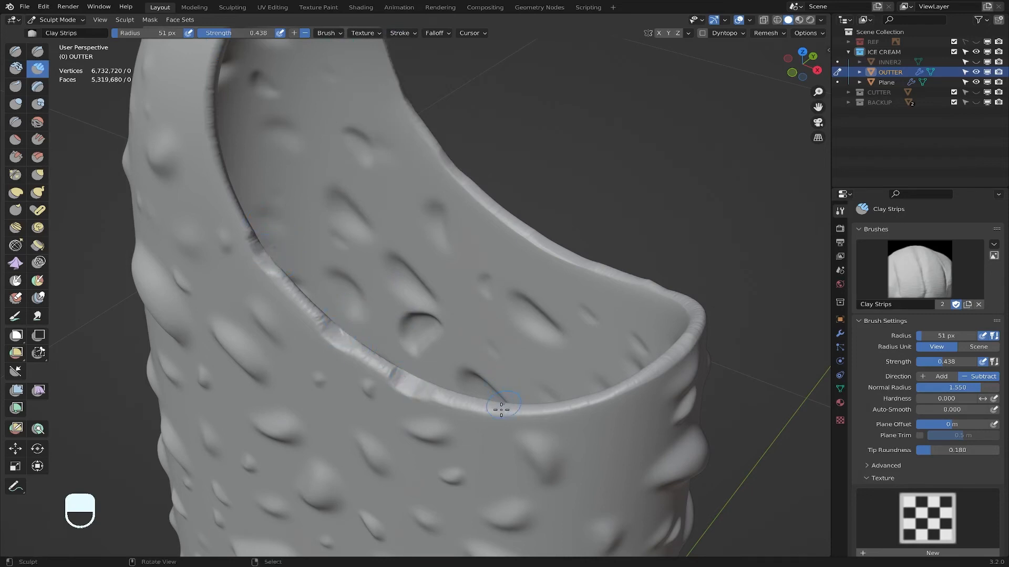
Step: Unhide INNER2, lower the Clay Strips strength to 0.366 and carve notches around the rim's lower rounded end
{"action": "left_click", "coordinate": [976, 62]}
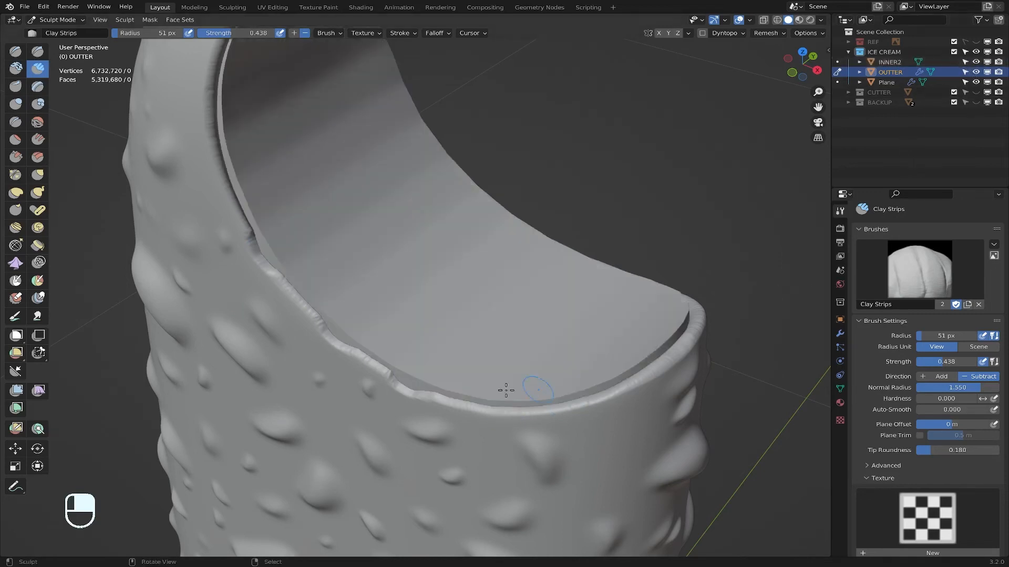
{"action": "left_click_drag", "start_coordinate": [500, 410], "coordinate": [526, 409]}
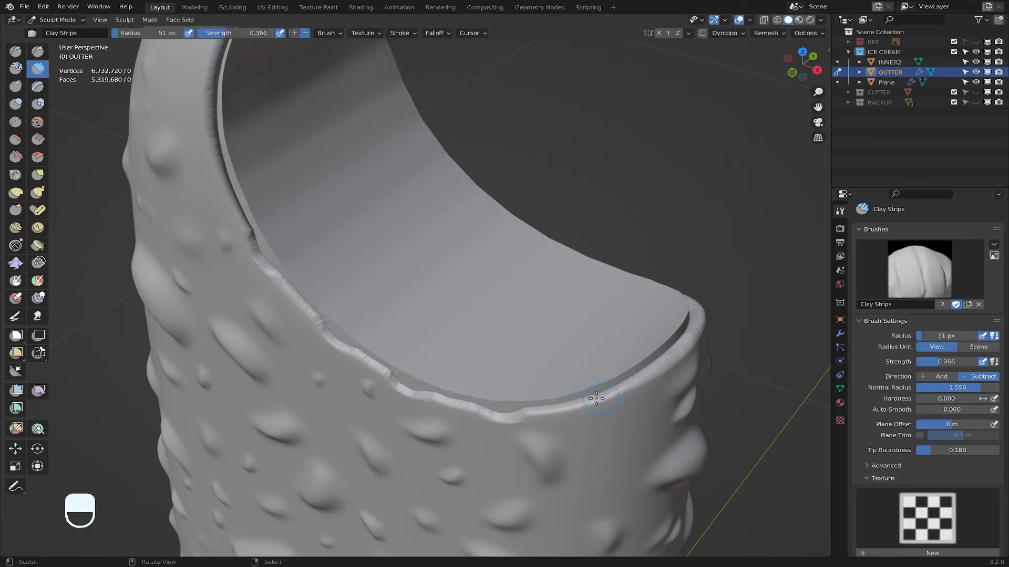
{"action": "left_click_drag", "start_coordinate": [589, 401], "coordinate": [602, 399]}
{"action": "left_click_drag", "start_coordinate": [653, 371], "coordinate": [666, 367]}
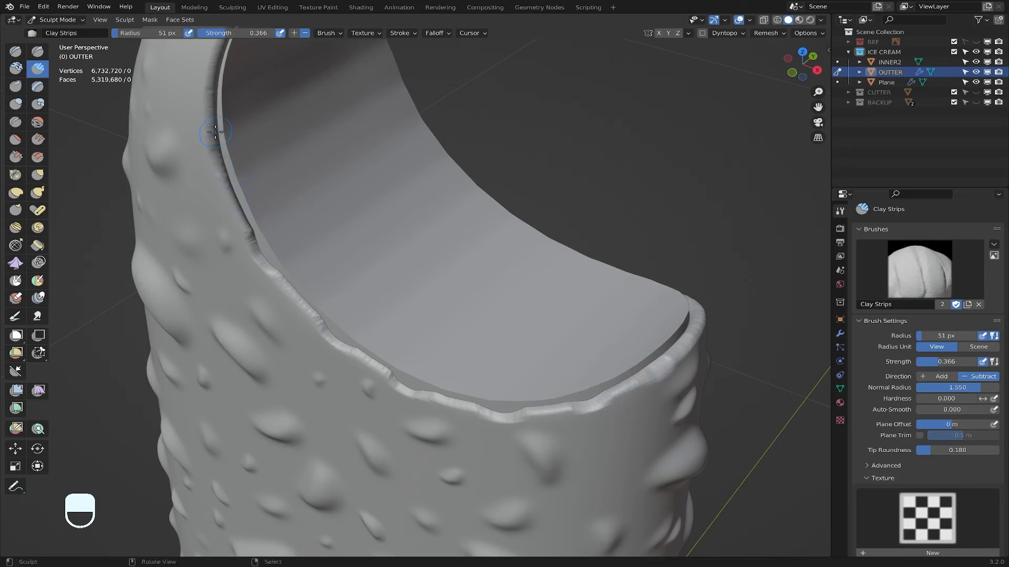
Step: Carve irregular Clay Strips notches along the bite rim on the opposite side of the bar
{"action": "middle_click_drag", "start_coordinate": [343, 282], "coordinate": [529, 309]}
{"action": "scroll", "coordinate": [473, 388], "scroll_direction": "up", "scroll_amount": 1}
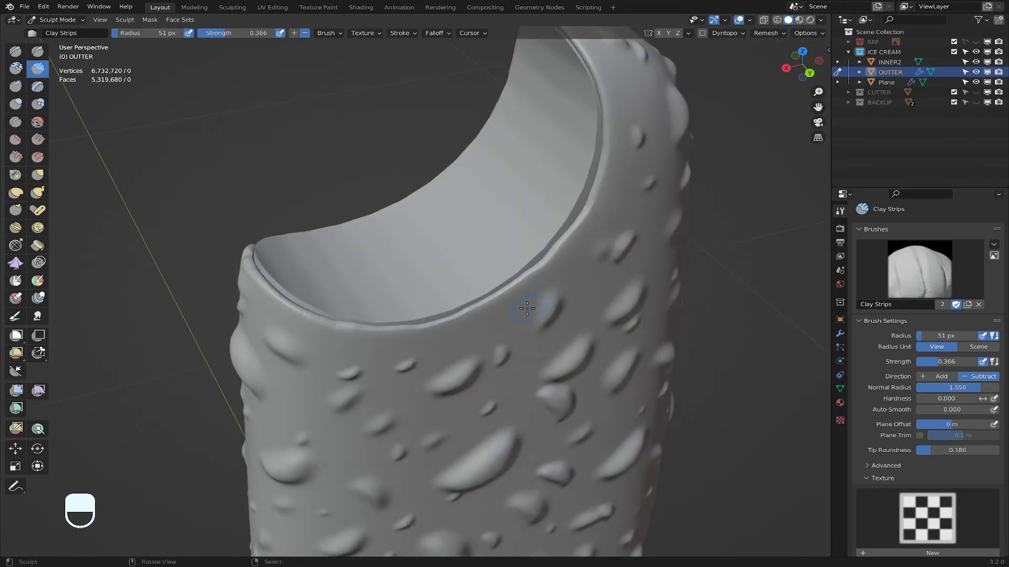
{"action": "scroll", "coordinate": [428, 315], "scroll_direction": "up", "scroll_amount": 1}
{"action": "scroll", "coordinate": [431, 336], "scroll_direction": "up", "scroll_amount": 1}
{"action": "mouse_move", "coordinate": [431, 354]}
{"action": "left_mouse_down"}
{"action": "mouse_move", "coordinate": [411, 357]}
{"action": "mouse_move", "coordinate": [494, 328]}
{"action": "left_mouse_up"}
{"action": "mouse_move", "coordinate": [555, 299]}
{"action": "left_mouse_down"}
{"action": "mouse_move", "coordinate": [544, 304]}
{"action": "mouse_move", "coordinate": [562, 299]}
{"action": "left_mouse_up"}
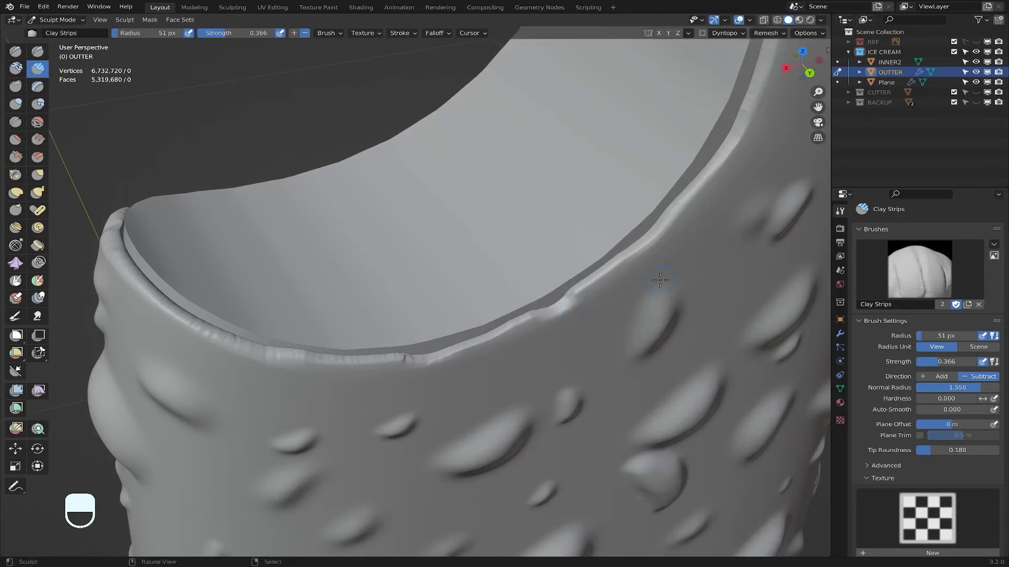
{"action": "mouse_move", "coordinate": [648, 231]}
{"action": "left_mouse_down"}
{"action": "mouse_move", "coordinate": [649, 244]}
{"action": "mouse_move", "coordinate": [629, 251]}
{"action": "left_mouse_up"}
{"action": "left_click_drag", "start_coordinate": [700, 181], "coordinate": [737, 133]}
{"action": "mouse_move", "coordinate": [356, 277]}
{"action": "middle_mouse_down"}
{"action": "mouse_move", "coordinate": [277, 279]}
{"action": "mouse_move", "coordinate": [198, 300]}
{"action": "middle_mouse_up"}
{"action": "left_click_drag", "start_coordinate": [202, 304], "coordinate": [207, 311]}
Step: Switch to Grab with a 77 px radius and reshape the opposite rim's notches, undoing the first two pulls
{"action": "key", "text": "g"}
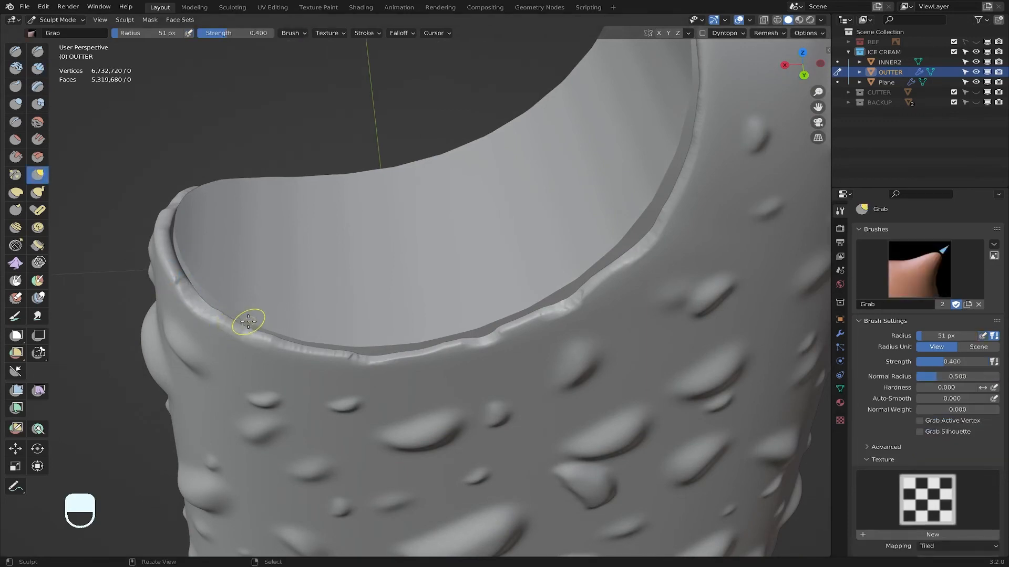
{"action": "key", "text": "f"}
{"action": "left_click", "coordinate": [261, 335]}
{"action": "left_click_drag", "start_coordinate": [403, 364], "coordinate": [405, 335]}
{"action": "key", "text": "super+z"}
{"action": "middle_click_drag", "start_coordinate": [406, 337], "coordinate": [577, 290]}
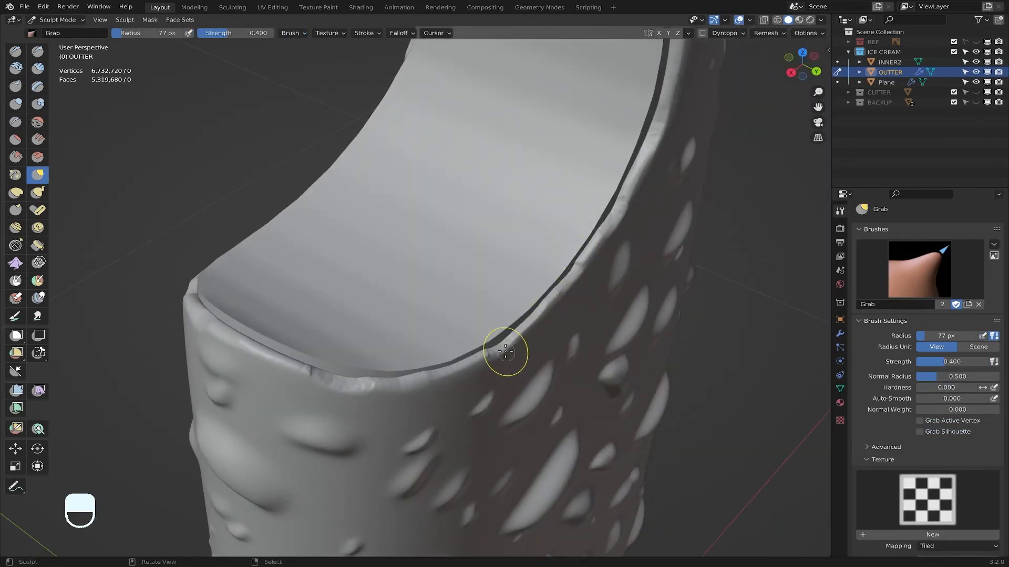
{"action": "left_click_drag", "start_coordinate": [506, 352], "coordinate": [520, 315]}
{"action": "key", "text": "super+z"}
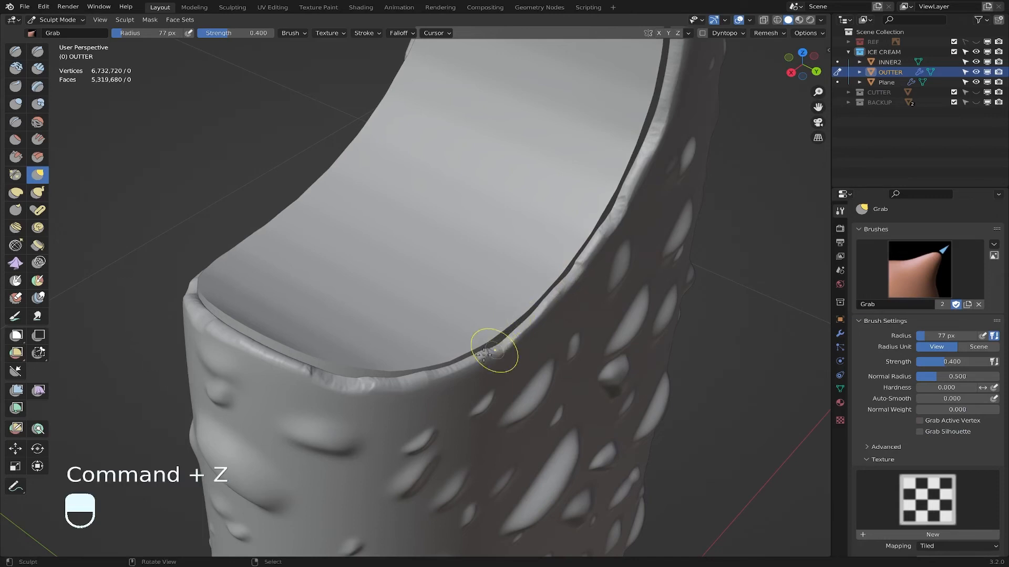
{"action": "left_click_drag", "start_coordinate": [484, 355], "coordinate": [479, 352]}
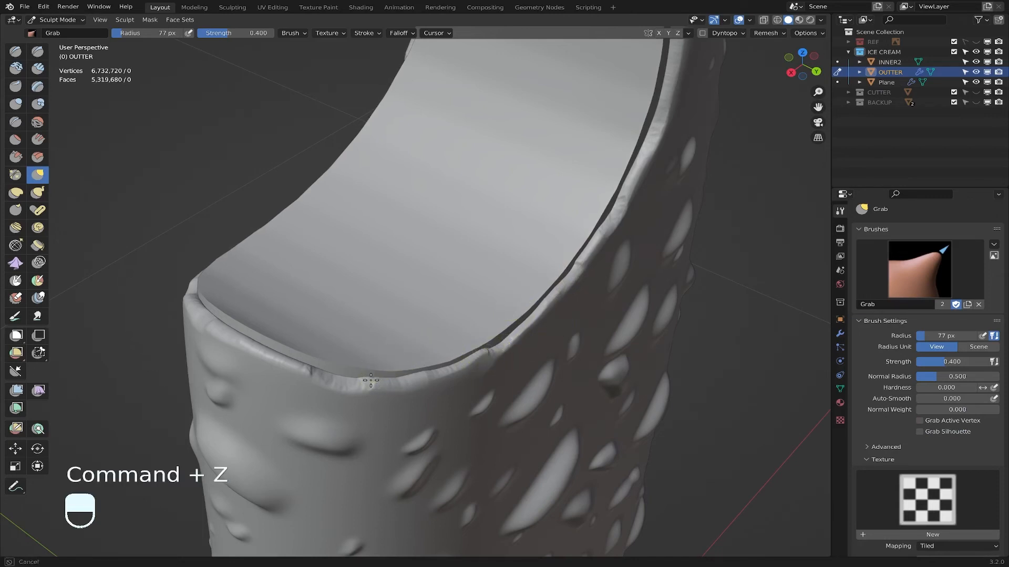
{"action": "left_click_drag", "start_coordinate": [310, 362], "coordinate": [301, 360]}
Step: Set the Grab radius to 115 px and pull the front rim's notched stretches into a more uneven edge
{"action": "scroll", "coordinate": [389, 358], "scroll_direction": "down", "scroll_amount": 3}
{"action": "middle_click_drag", "start_coordinate": [423, 356], "coordinate": [578, 351]}
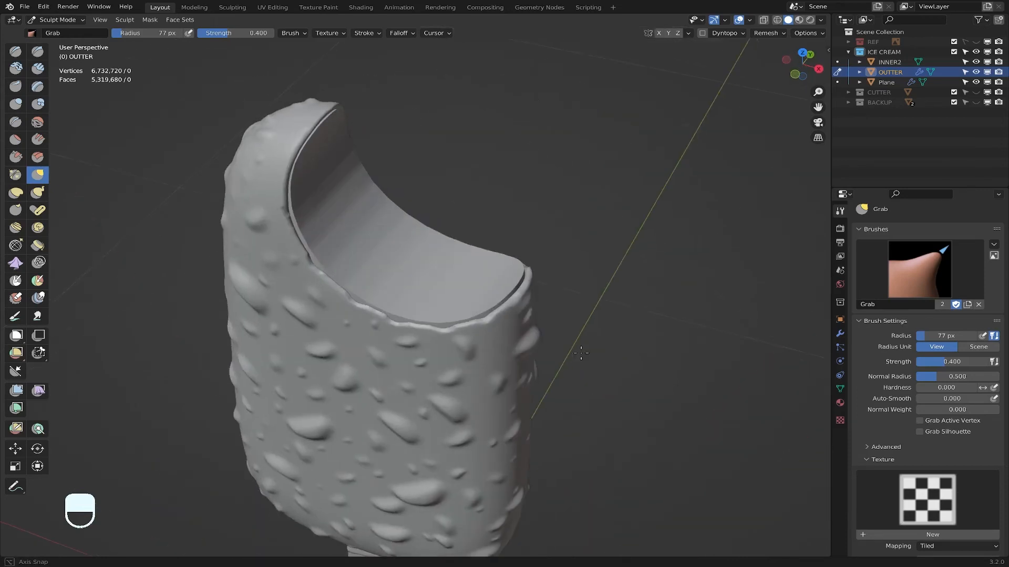
{"action": "scroll", "coordinate": [440, 315], "scroll_direction": "up", "scroll_amount": 1}
{"action": "scroll", "coordinate": [440, 314], "scroll_direction": "up", "scroll_amount": 2}
{"action": "key", "text": "f"}
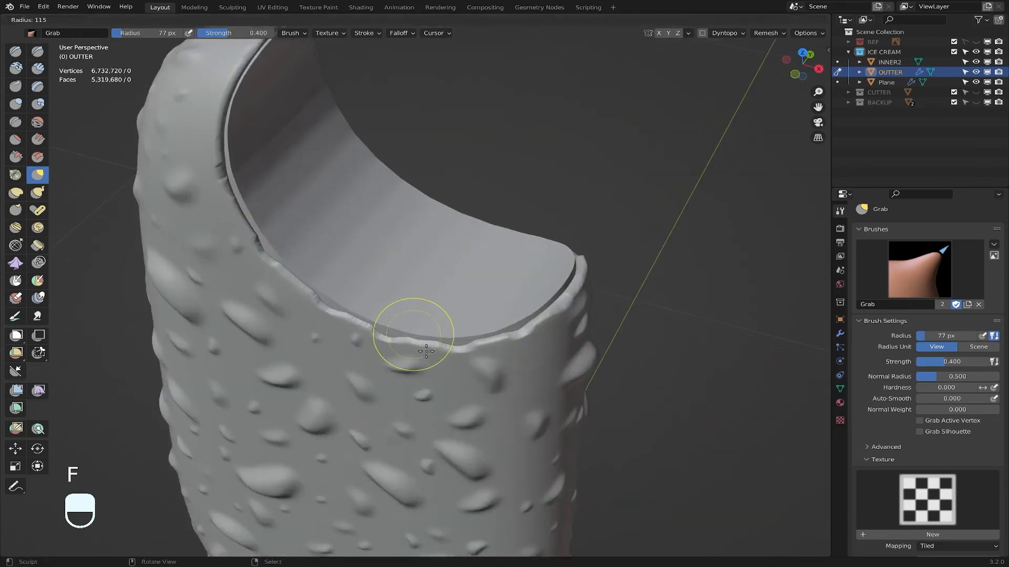
{"action": "key", "text": "f"}
{"action": "left_click_drag", "start_coordinate": [413, 337], "coordinate": [356, 314]}
{"action": "left_click_drag", "start_coordinate": [304, 288], "coordinate": [303, 281]}
{"action": "left_click_drag", "start_coordinate": [225, 168], "coordinate": [232, 162]}
Step: Check the whole bar, return to Object Mode and clear the selection
{"action": "scroll", "coordinate": [326, 290], "scroll_direction": "down", "scroll_amount": 4}
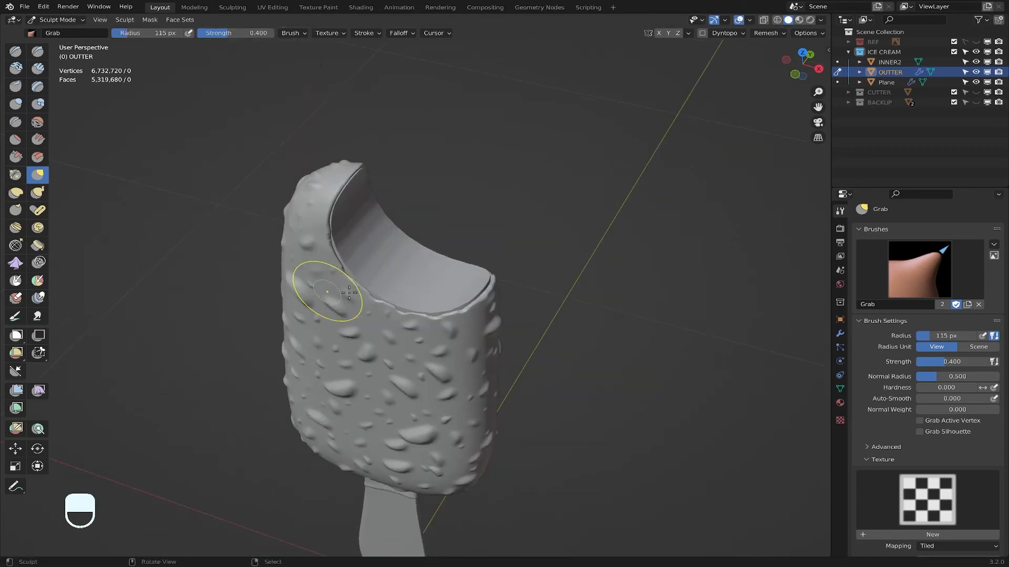
{"action": "mouse_move", "coordinate": [416, 298]}
{"action": "middle_mouse_down"}
{"action": "mouse_move", "coordinate": [380, 282]}
{"action": "mouse_move", "coordinate": [525, 286]}
{"action": "mouse_move", "coordinate": [414, 257]}
{"action": "middle_mouse_up"}
{"action": "scroll", "coordinate": [421, 281], "scroll_direction": "down", "scroll_amount": 4}
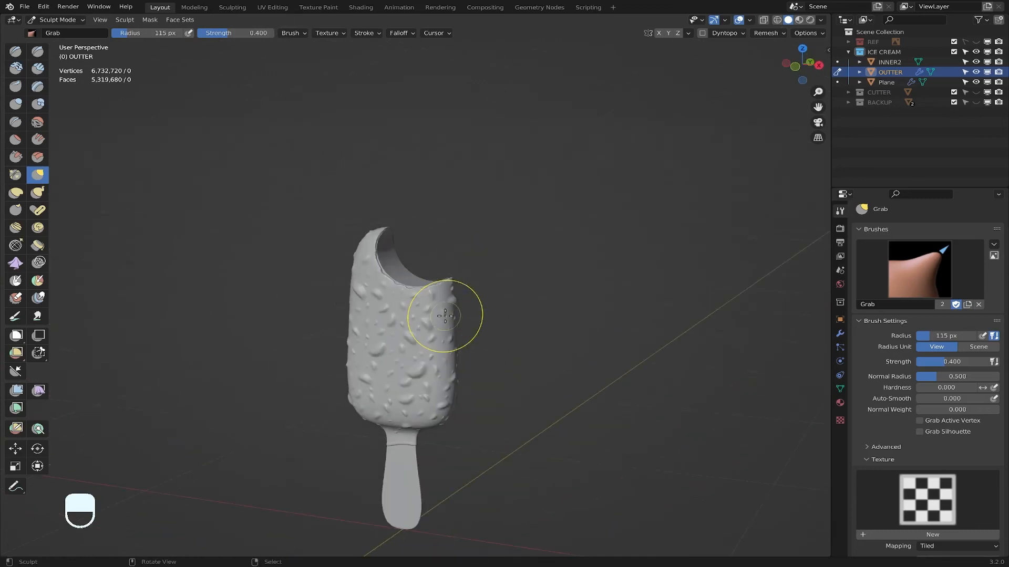
{"action": "scroll", "coordinate": [445, 315], "scroll_direction": "up", "scroll_amount": 4}
{"action": "mouse_move", "coordinate": [443, 316]}
{"action": "middle_mouse_down"}
{"action": "mouse_move", "coordinate": [401, 338]}
{"action": "mouse_move", "coordinate": [551, 343]}
{"action": "middle_mouse_up"}
{"action": "left_click", "coordinate": [56, 19]}
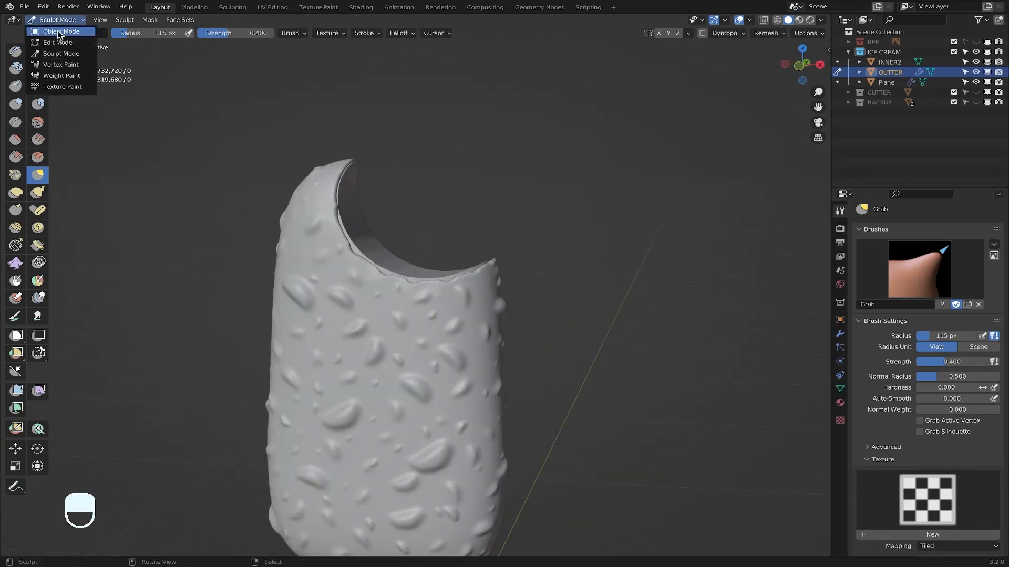
{"action": "right_click", "coordinate": [463, 108]}
Step: Set the viewport level of OUTTER's Multires modifier to 1
{"action": "scroll", "coordinate": [521, 172], "scroll_direction": "down", "scroll_amount": 4}
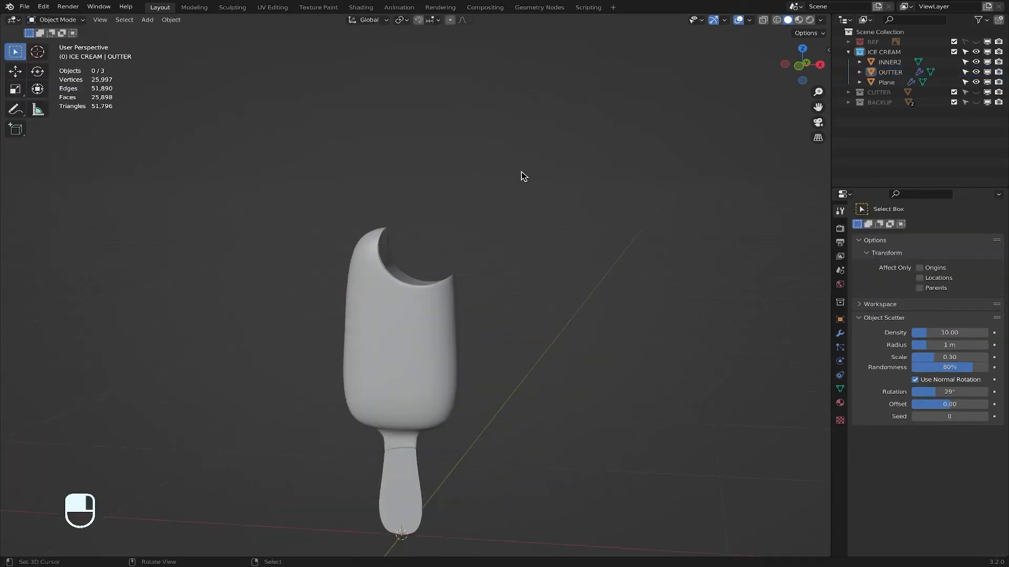
{"action": "scroll", "coordinate": [521, 172], "scroll_direction": "up", "scroll_amount": 1}
{"action": "left_click", "coordinate": [800, 67]}
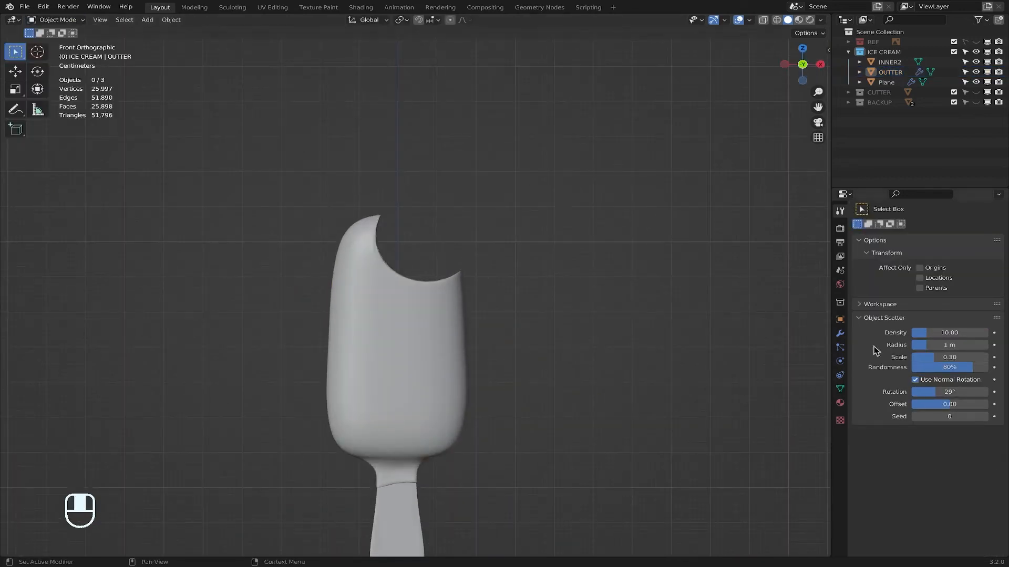
{"action": "left_click", "coordinate": [840, 333]}
{"action": "scroll", "coordinate": [506, 255], "scroll_direction": "up", "scroll_amount": 2}
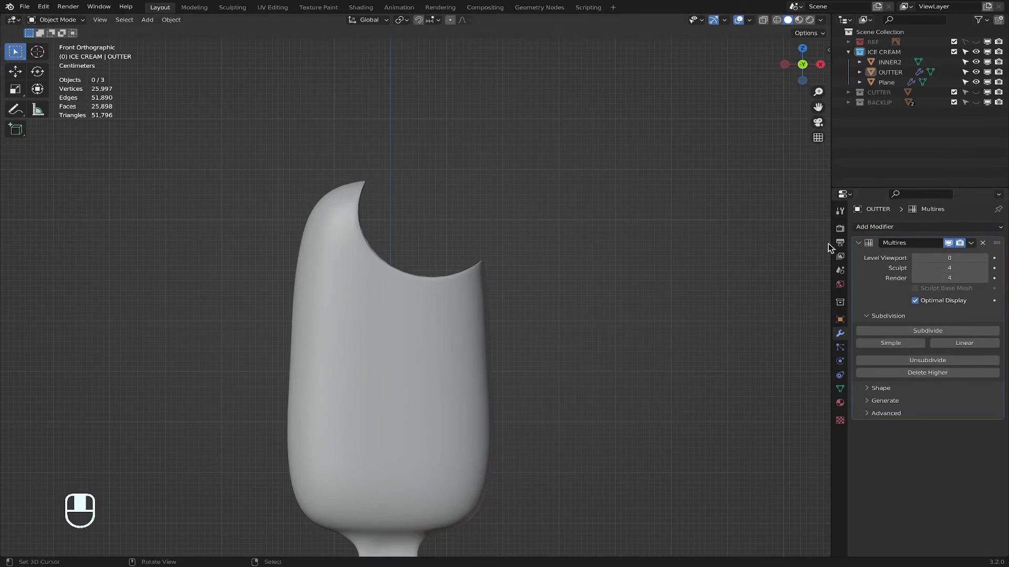
{"action": "left_click", "coordinate": [983, 258]}
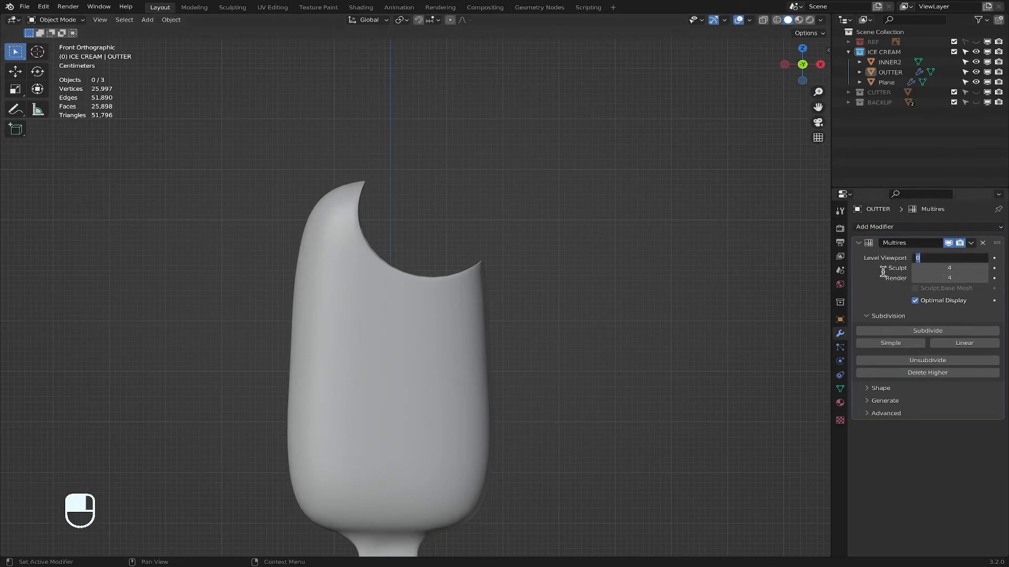
{"action": "left_click", "coordinate": [984, 258]}
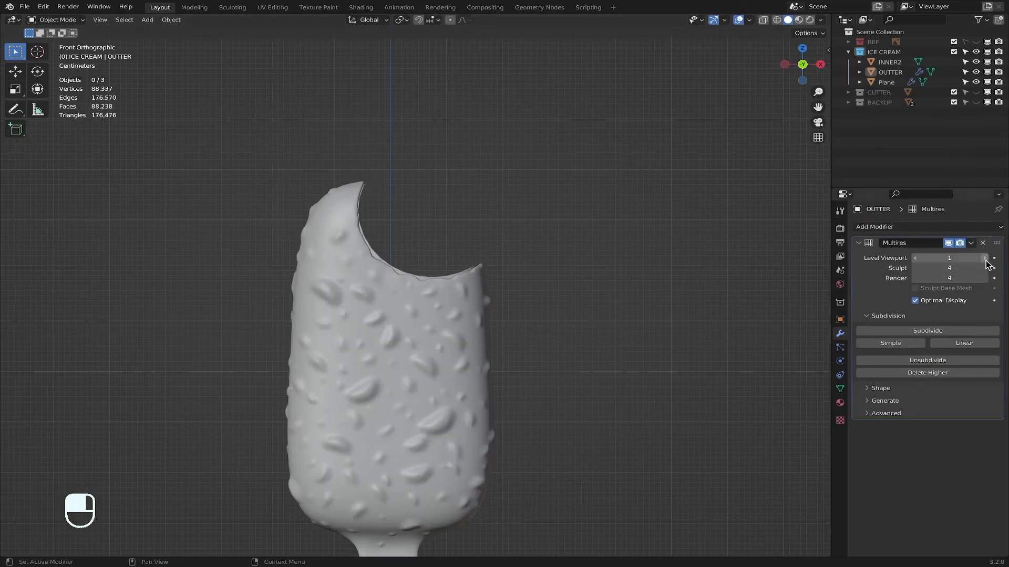
Step: Select INNER2, add a Multiresolution modifier and subdivide it once
{"action": "middle_click_drag", "start_coordinate": [576, 299], "coordinate": [405, 234]}
{"action": "left_click", "coordinate": [404, 231]}
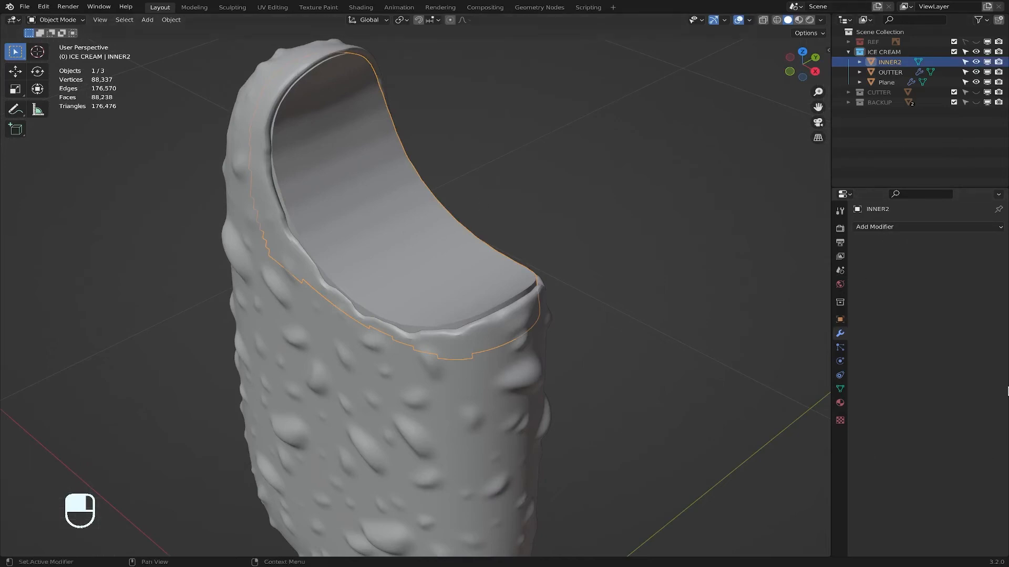
{"action": "left_click", "coordinate": [914, 227]}
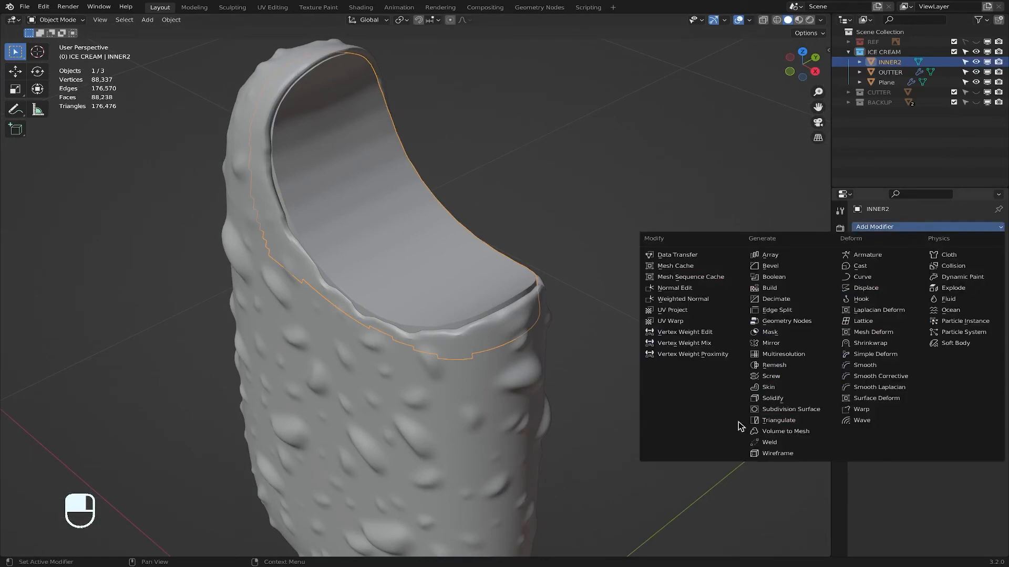
{"action": "left_click", "coordinate": [785, 355]}
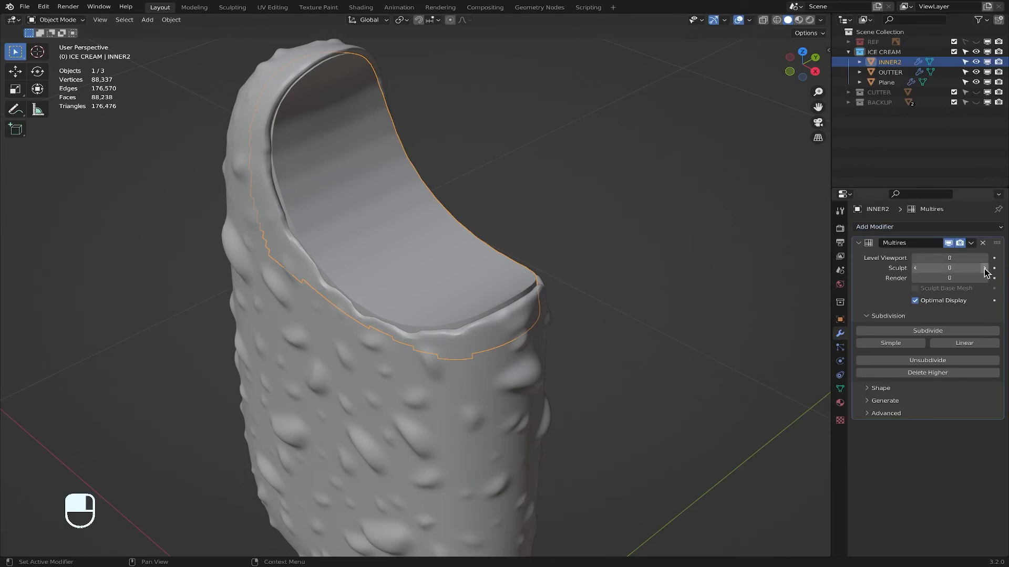
{"action": "left_click", "coordinate": [955, 332]}
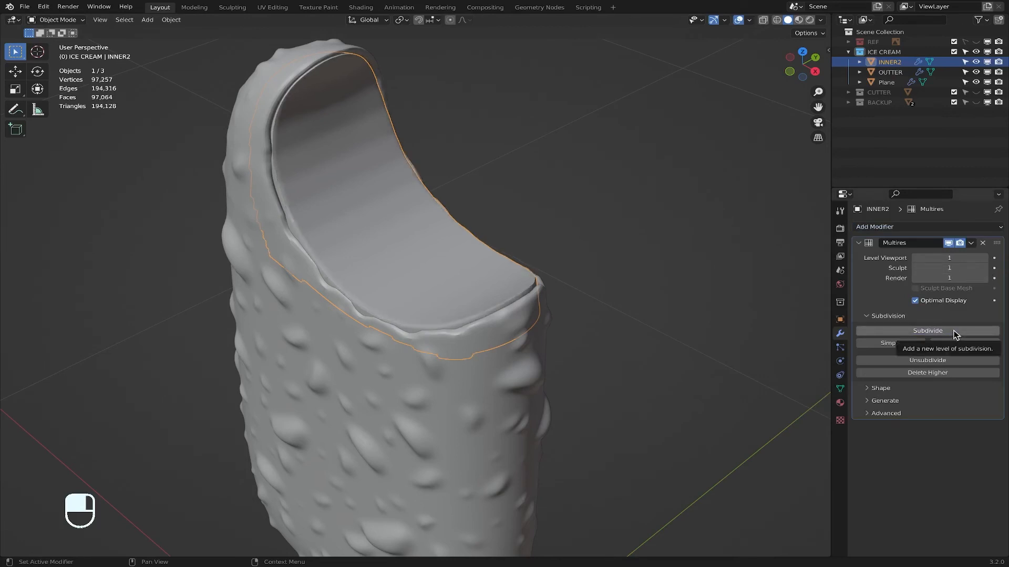
Step: Subdivide INNER2's Multires modifier up to level 4 and set its viewport level to 0
{"action": "left_click", "coordinate": [963, 258]}
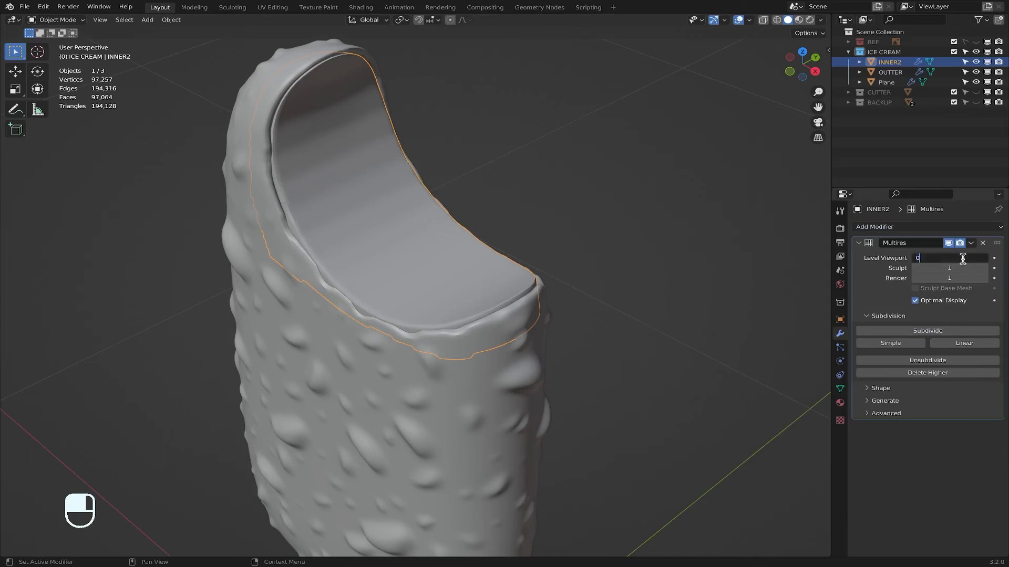
{"action": "key", "text": "Return"}
{"action": "left_click", "coordinate": [963, 331]}
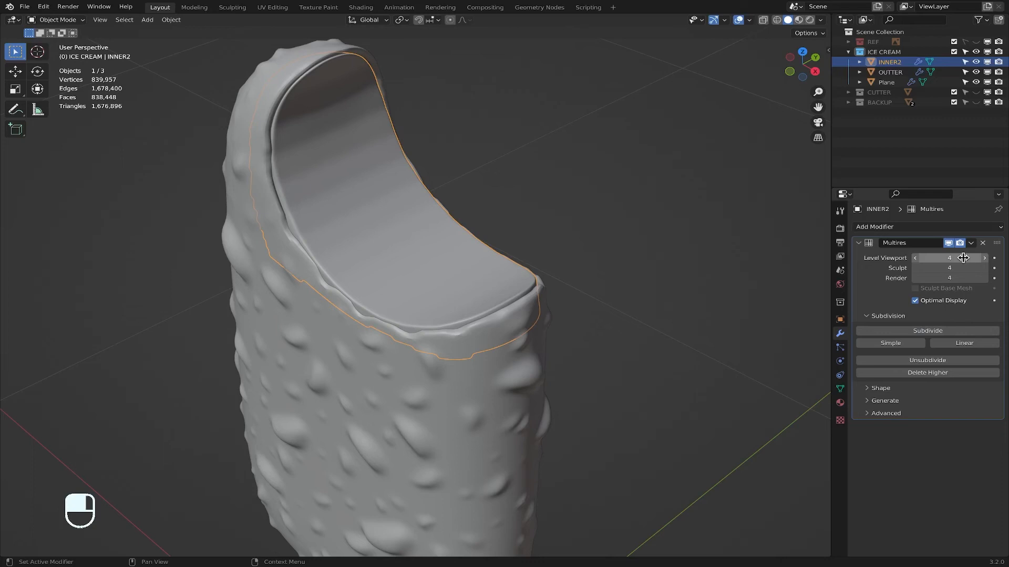
{"action": "left_click", "coordinate": [963, 258]}
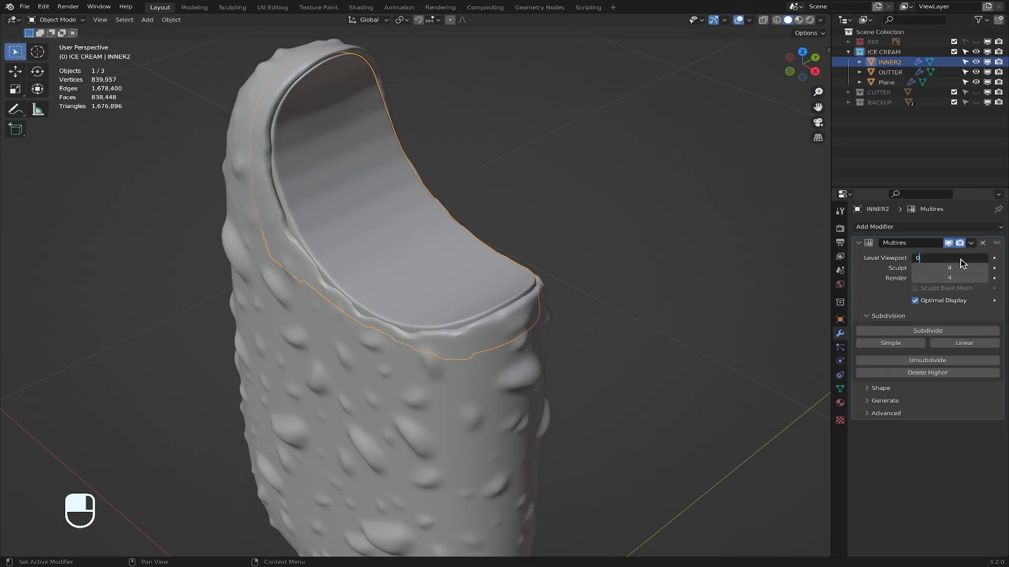
{"action": "key", "text": "Return"}
Step: Enter Sculpt Mode on INNER2 and bring the smooth bitten surface into view for sculpting
{"action": "left_click", "coordinate": [72, 20]}
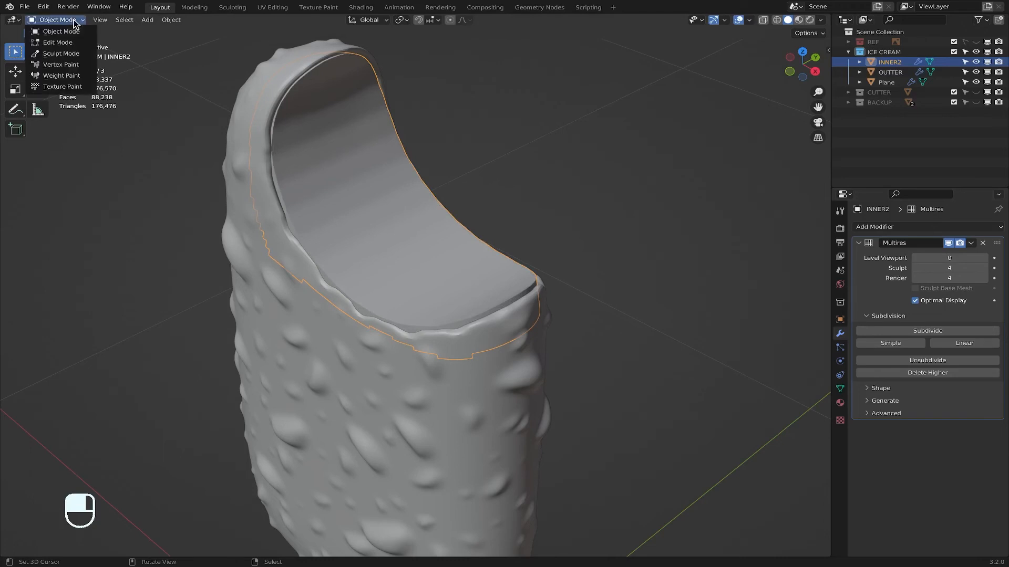
{"action": "left_click", "coordinate": [63, 53]}
{"action": "scroll", "coordinate": [366, 298], "scroll_direction": "down", "scroll_amount": 4}
{"action": "middle_click_drag", "start_coordinate": [380, 329], "coordinate": [427, 304]}
{"action": "scroll", "coordinate": [461, 236], "scroll_direction": "up", "scroll_amount": 4}
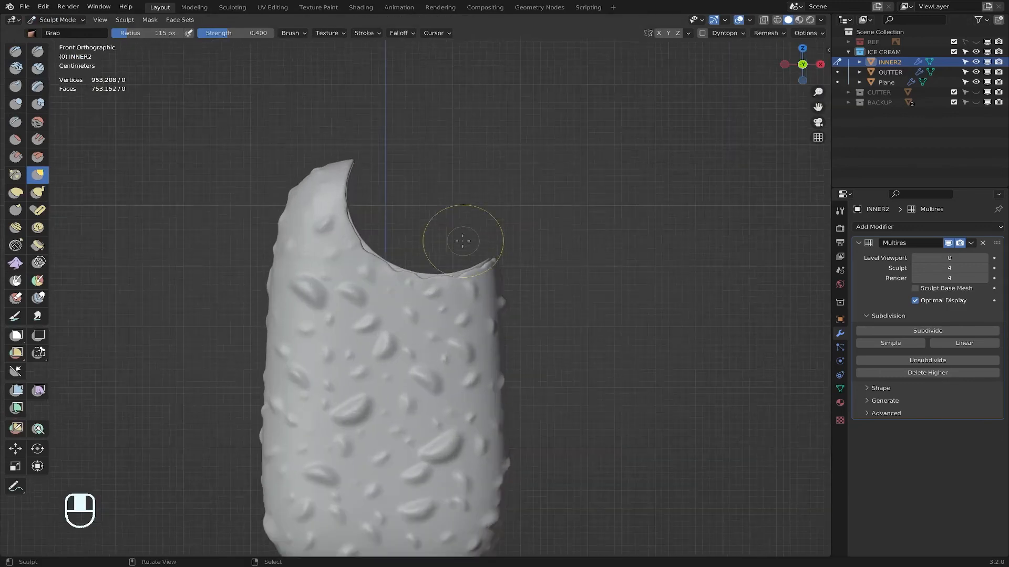
{"action": "middle_click_drag", "start_coordinate": [499, 207], "coordinate": [413, 285]}
{"action": "scroll", "coordinate": [389, 241], "scroll_direction": "up", "scroll_amount": 5}
{"action": "middle_click_drag", "start_coordinate": [385, 234], "coordinate": [390, 274]}
{"action": "scroll", "coordinate": [378, 190], "scroll_direction": "down", "scroll_amount": 3}
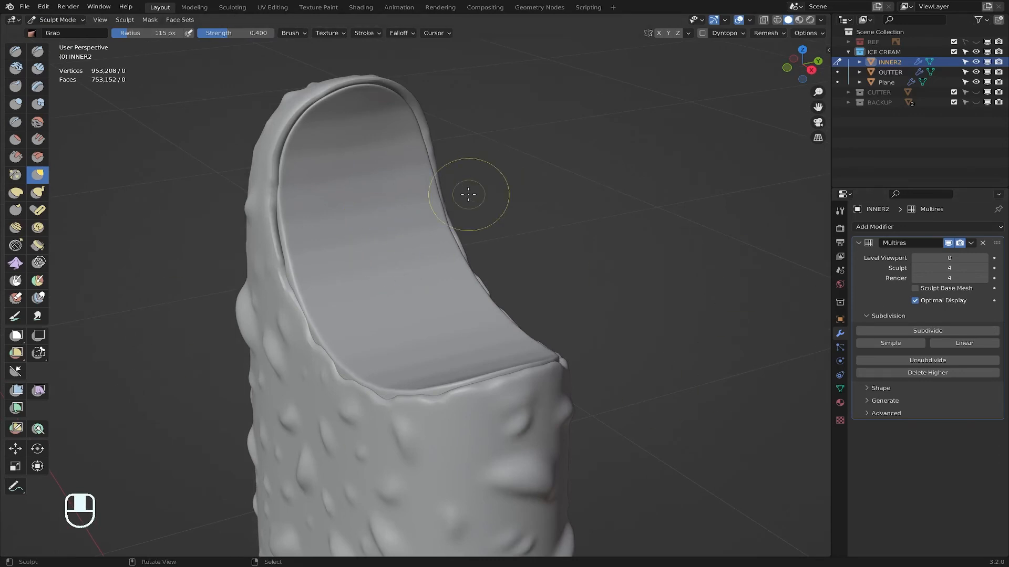
{"action": "left_click", "coordinate": [16, 52]}
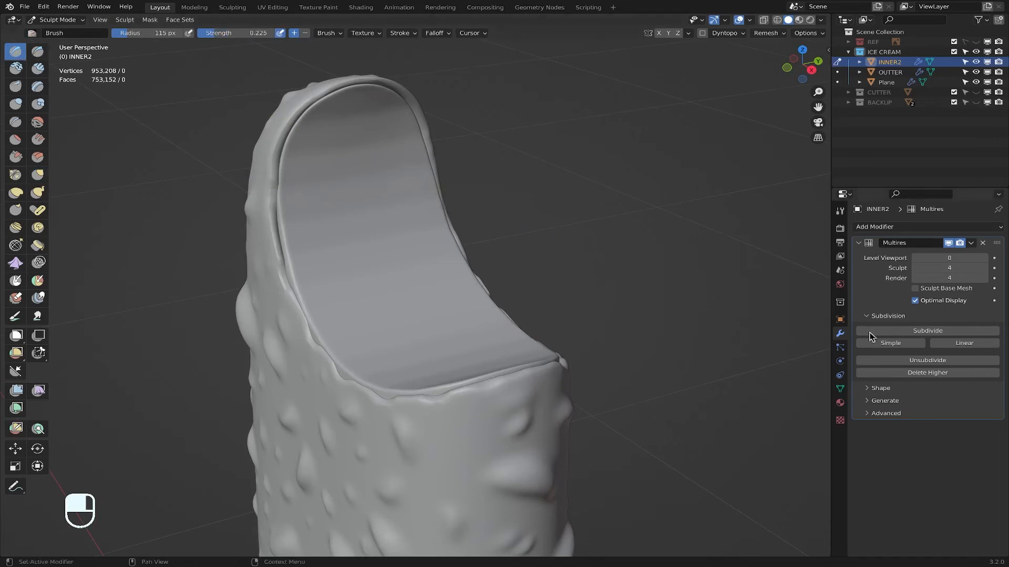
{"action": "left_click", "coordinate": [840, 213]}
{"action": "scroll", "coordinate": [948, 465], "scroll_direction": "down", "scroll_amount": 4}
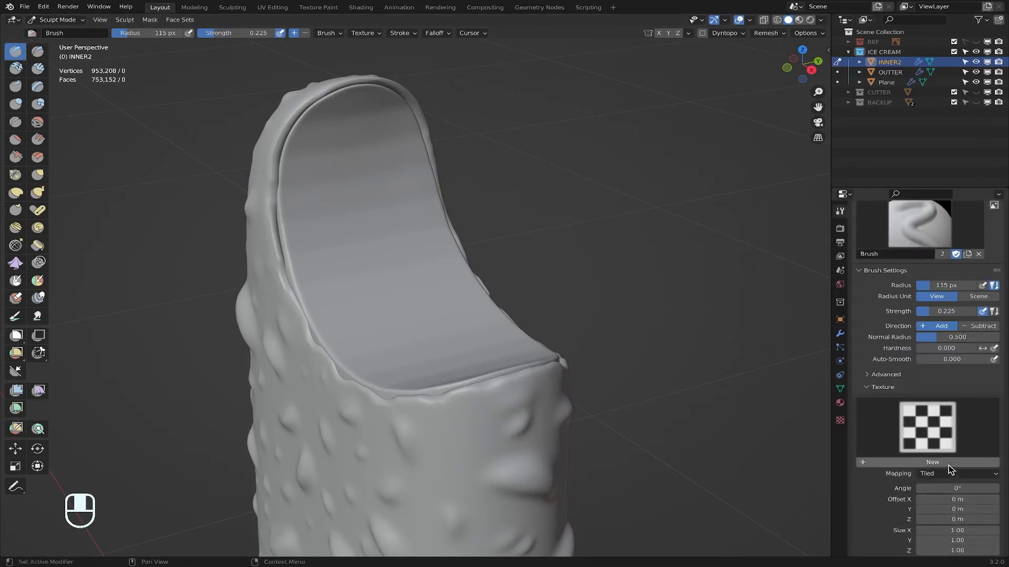
{"action": "left_click", "coordinate": [956, 425]}
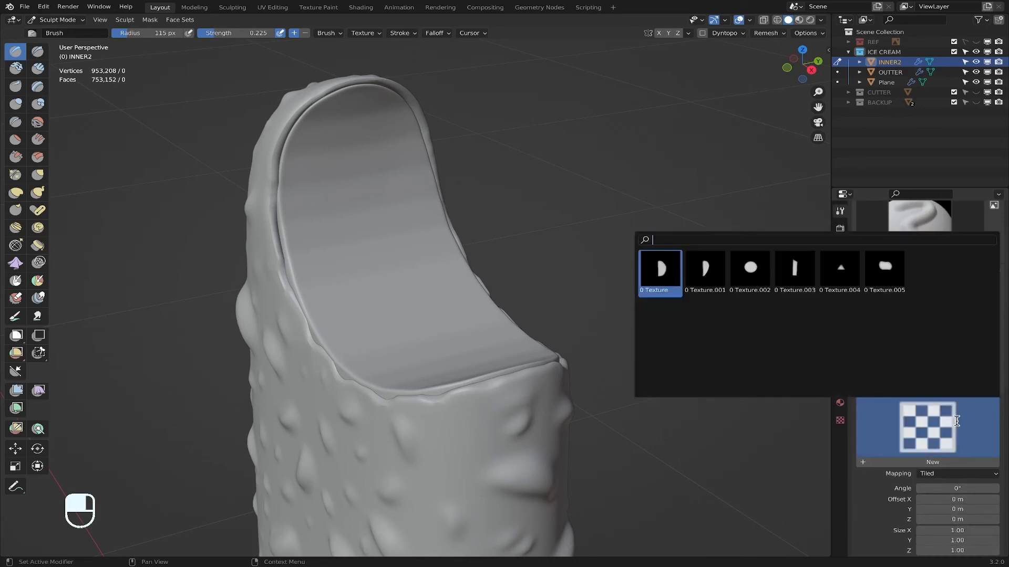
{"action": "key", "text": "Escape"}
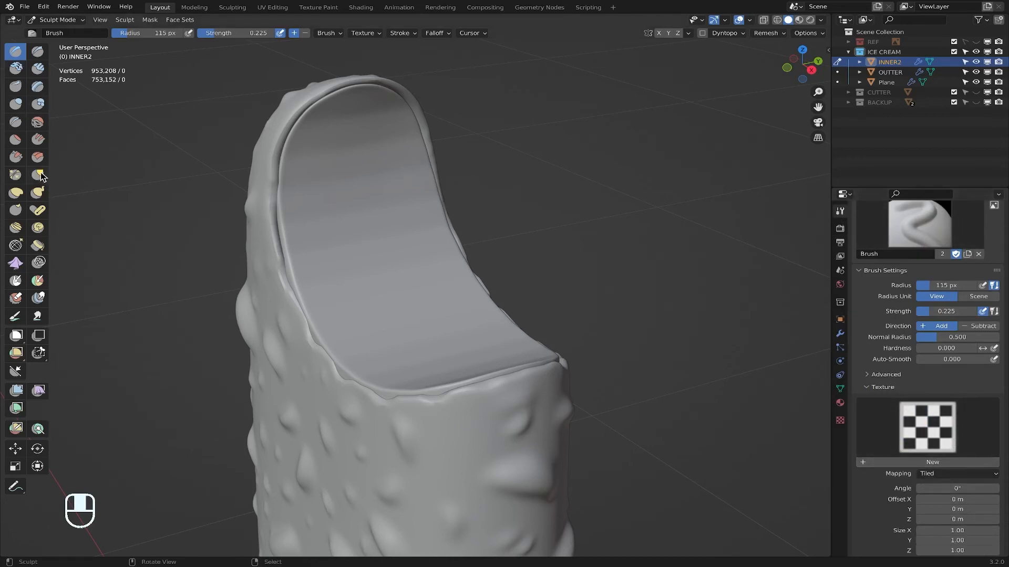
Step: Using the Grab brush at a 219 px radius, pull the edges of INNER2's bite surface toward the coating rim on both sides
{"action": "key", "text": "g"}
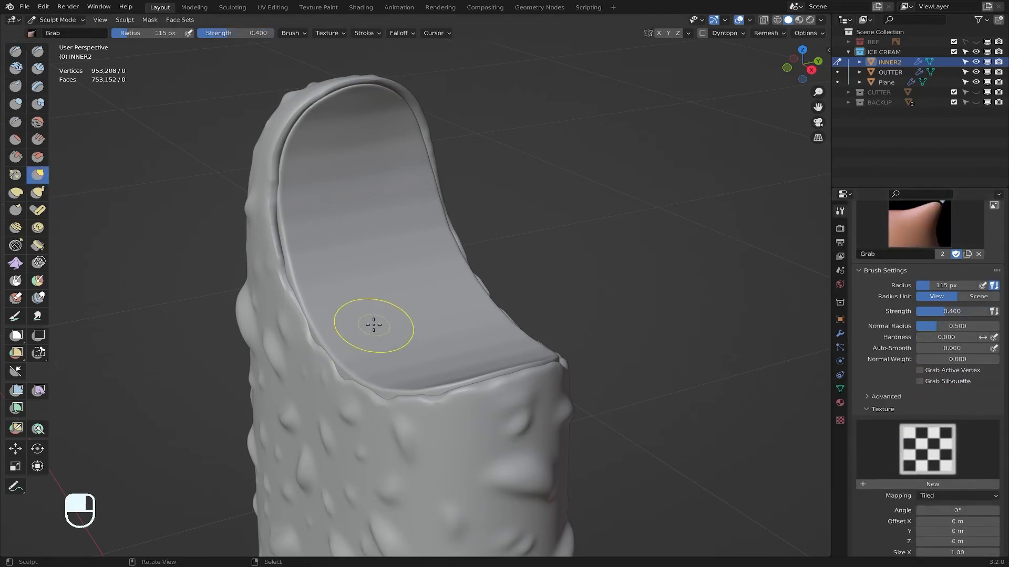
{"action": "key", "text": "g"}
{"action": "key", "text": "g"}
{"action": "key", "text": "f"}
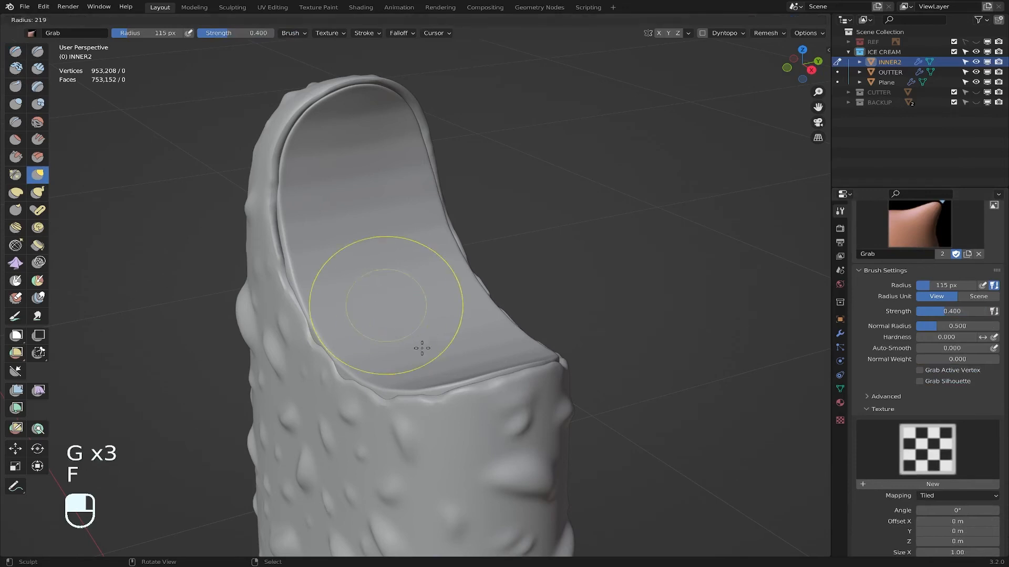
{"action": "left_click", "coordinate": [422, 349]}
{"action": "middle_click_drag", "start_coordinate": [422, 350], "coordinate": [333, 399]}
{"action": "left_click_drag", "start_coordinate": [332, 400], "coordinate": [333, 394]}
{"action": "middle_click_drag", "start_coordinate": [500, 405], "coordinate": [365, 386]}
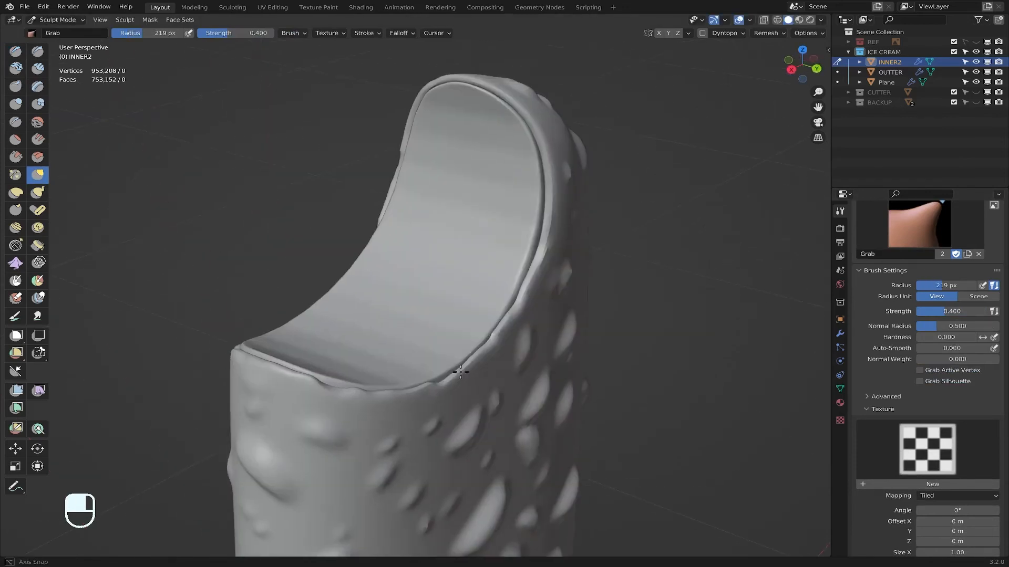
{"action": "mouse_move", "coordinate": [365, 386]}
{"action": "left_mouse_down"}
{"action": "mouse_move", "coordinate": [282, 379]}
{"action": "mouse_move", "coordinate": [252, 353]}
{"action": "mouse_move", "coordinate": [273, 351]}
{"action": "left_mouse_up"}
{"action": "mouse_move", "coordinate": [437, 368]}
{"action": "left_mouse_down"}
{"action": "mouse_move", "coordinate": [447, 377]}
{"action": "mouse_move", "coordinate": [462, 342]}
{"action": "mouse_move", "coordinate": [500, 322]}
{"action": "left_mouse_up"}
{"action": "mouse_move", "coordinate": [500, 322]}
{"action": "middle_mouse_down"}
{"action": "mouse_move", "coordinate": [589, 353]}
{"action": "mouse_move", "coordinate": [563, 304]}
{"action": "mouse_move", "coordinate": [518, 401]}
{"action": "mouse_move", "coordinate": [547, 333]}
{"action": "mouse_move", "coordinate": [532, 325]}
{"action": "mouse_move", "coordinate": [565, 336]}
{"action": "mouse_move", "coordinate": [601, 322]}
{"action": "middle_mouse_up"}
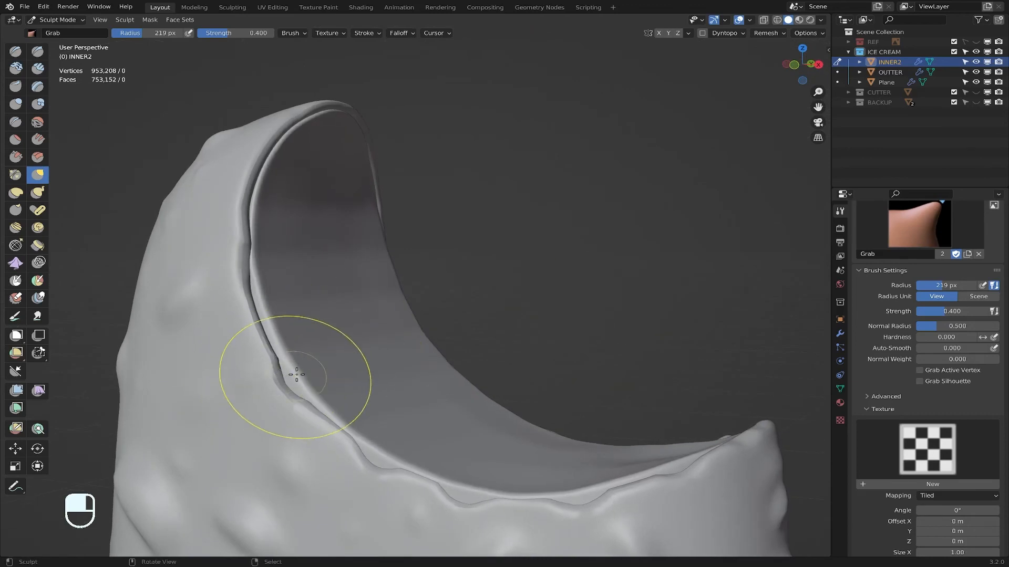
Step: Grab the core's edge along the tall side and base of the bite to close gaps against the coating
{"action": "left_click_drag", "start_coordinate": [297, 375], "coordinate": [286, 383]}
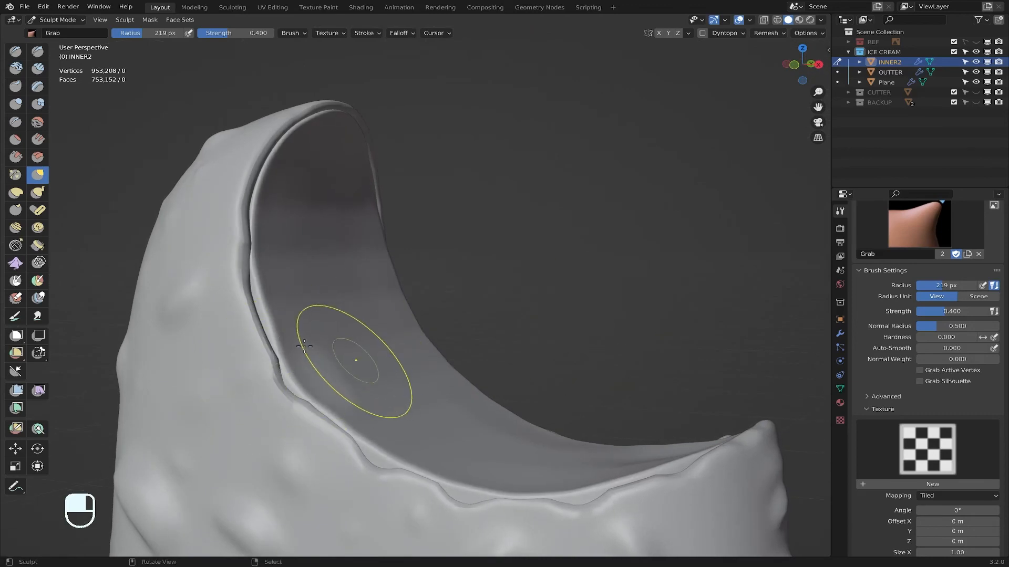
{"action": "left_click_drag", "start_coordinate": [257, 321], "coordinate": [265, 328]}
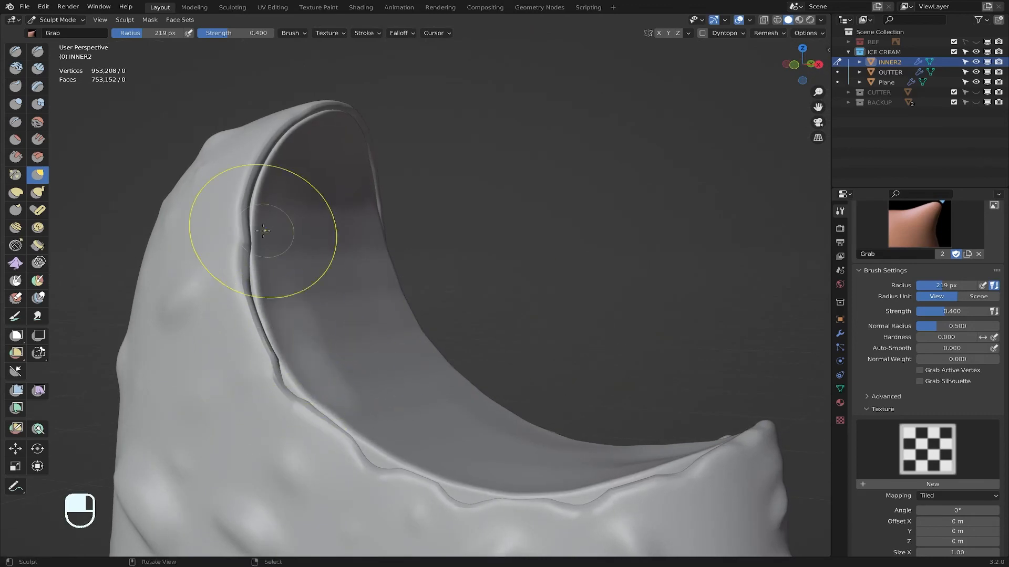
{"action": "left_click_drag", "start_coordinate": [263, 226], "coordinate": [255, 239]}
{"action": "left_click_drag", "start_coordinate": [382, 455], "coordinate": [371, 459]}
{"action": "mouse_move", "coordinate": [477, 498]}
{"action": "left_mouse_down"}
{"action": "mouse_move", "coordinate": [466, 504]}
{"action": "mouse_move", "coordinate": [480, 475]}
{"action": "left_mouse_up"}
{"action": "mouse_move", "coordinate": [480, 475]}
{"action": "middle_mouse_down"}
{"action": "mouse_move", "coordinate": [371, 515]}
{"action": "mouse_move", "coordinate": [365, 417]}
{"action": "mouse_move", "coordinate": [401, 300]}
{"action": "middle_mouse_up"}
Step: Pull the core's lower side edge closer to the wavy coating rim with the Grab brush and check the fit
{"action": "middle_click_drag", "start_coordinate": [338, 387], "coordinate": [344, 379]}
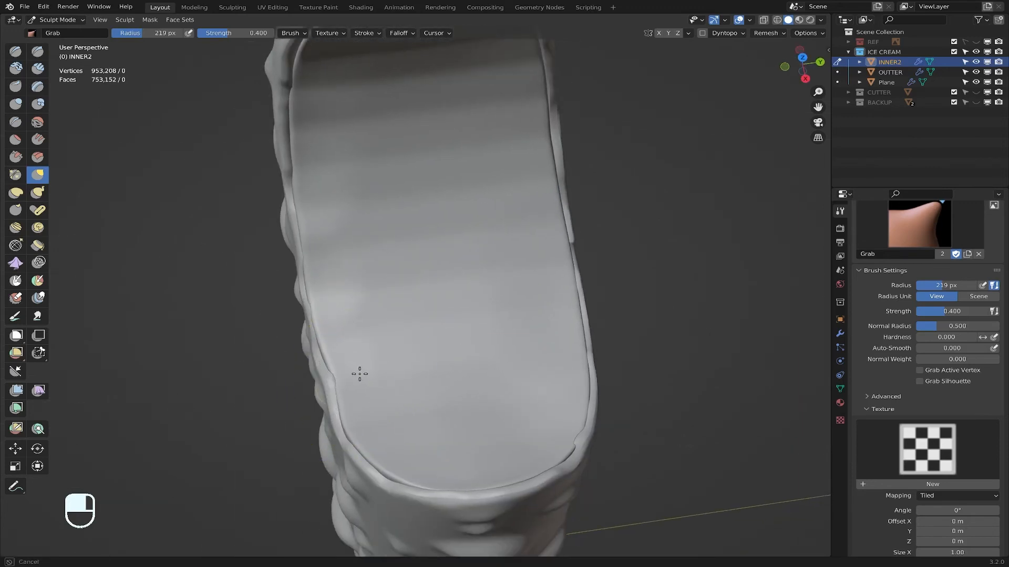
{"action": "middle_click_drag", "start_coordinate": [360, 373], "coordinate": [388, 350]}
{"action": "scroll", "coordinate": [304, 379], "scroll_direction": "up", "scroll_amount": 3}
{"action": "middle_click_drag", "start_coordinate": [323, 299], "coordinate": [282, 369], "text": "shift"}
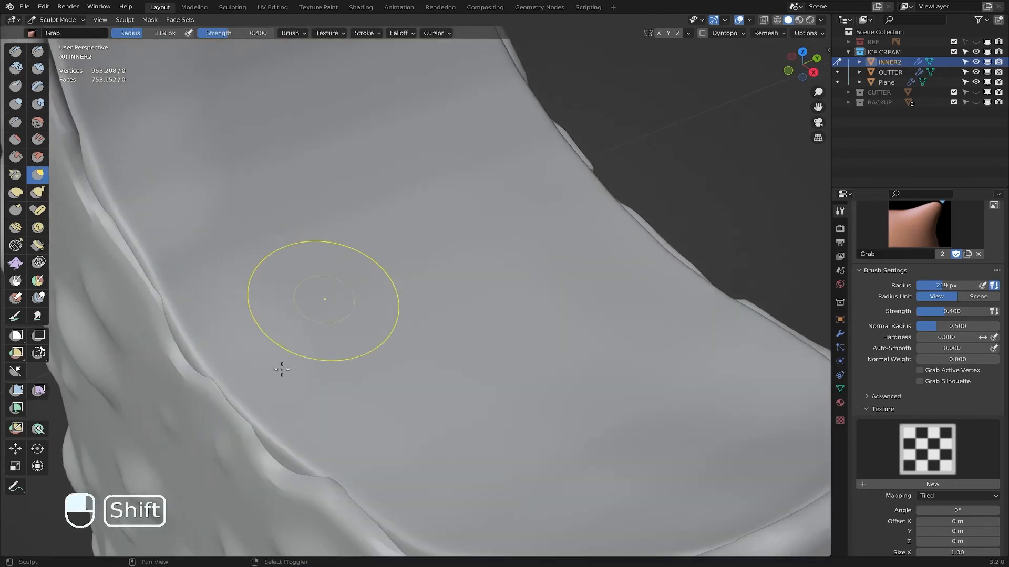
{"action": "mouse_move", "coordinate": [289, 443]}
{"action": "left_mouse_down"}
{"action": "mouse_move", "coordinate": [289, 468]}
{"action": "mouse_move", "coordinate": [309, 457]}
{"action": "left_mouse_up"}
{"action": "scroll", "coordinate": [405, 394], "scroll_direction": "down", "scroll_amount": 8}
{"action": "middle_click_drag", "start_coordinate": [414, 352], "coordinate": [419, 283]}
{"action": "scroll", "coordinate": [416, 337], "scroll_direction": "up", "scroll_amount": 1}
{"action": "middle_click_drag", "start_coordinate": [418, 283], "coordinate": [424, 406], "text": "shift"}
{"action": "scroll", "coordinate": [367, 336], "scroll_direction": "up", "scroll_amount": 2}
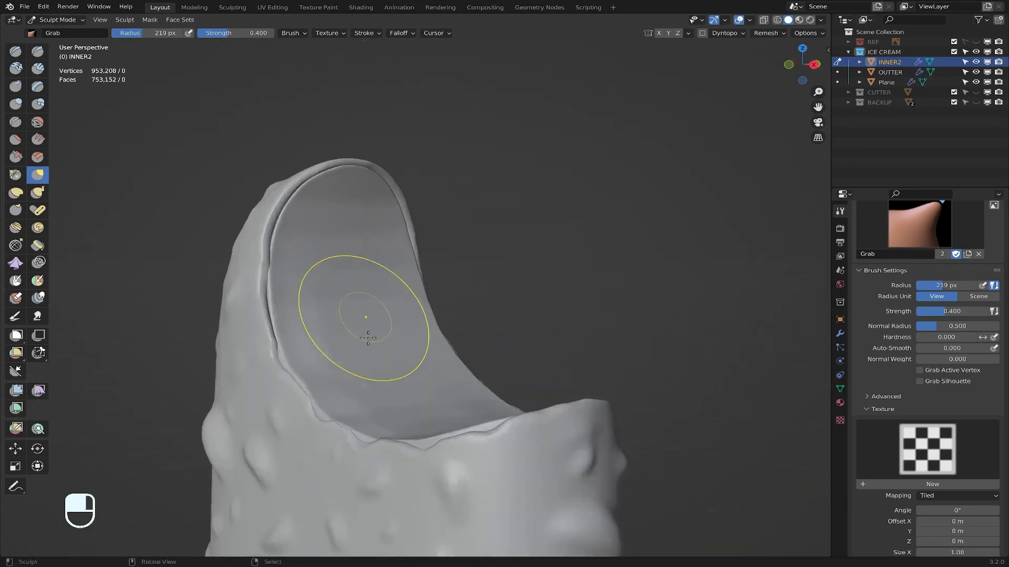
Step: Try carving INNER2's bite surface with the Clay brush, including in Subtract mode, and undo the strokes
{"action": "middle_click_drag", "start_coordinate": [368, 338], "coordinate": [84, 127]}
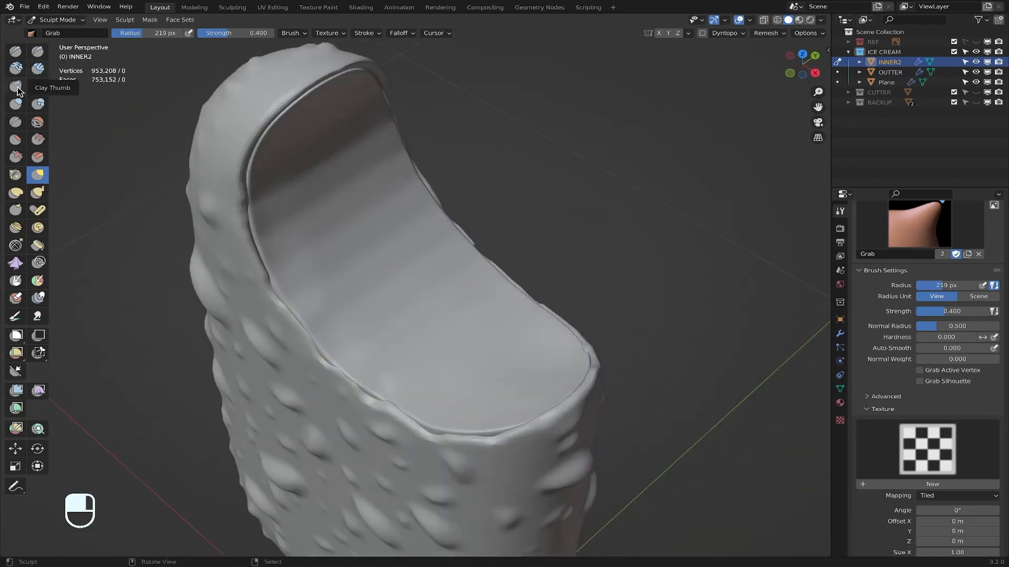
{"action": "left_click", "coordinate": [16, 68]}
{"action": "mouse_move", "coordinate": [417, 256]}
{"action": "left_mouse_down"}
{"action": "mouse_move", "coordinate": [353, 261]}
{"action": "mouse_move", "coordinate": [376, 258]}
{"action": "mouse_move", "coordinate": [415, 315]}
{"action": "left_mouse_up"}
{"action": "key", "text": "super+z"}
{"action": "left_click", "coordinate": [305, 33]}
{"action": "key", "text": "super+z"}
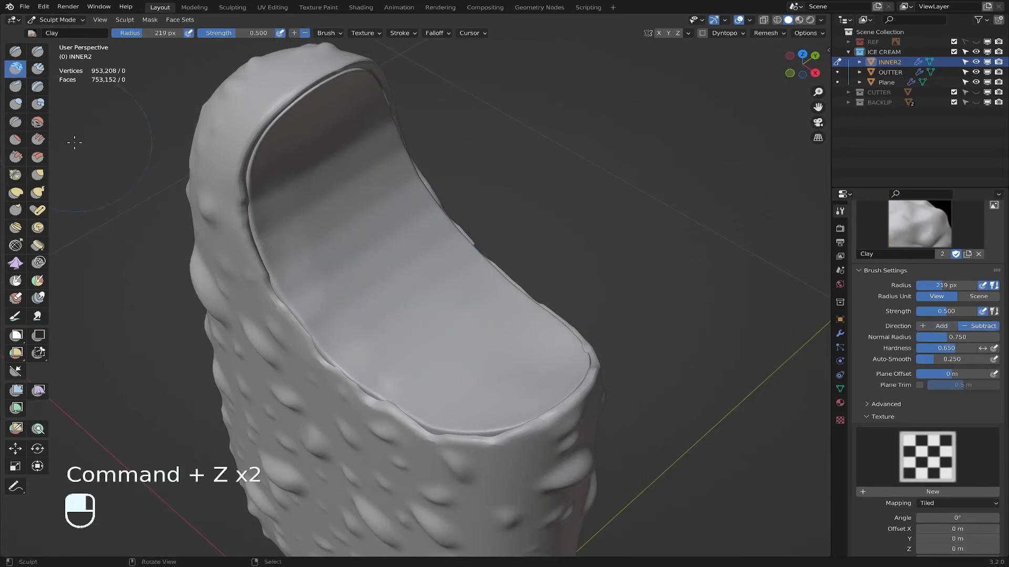
{"action": "left_click", "coordinate": [38, 86]}
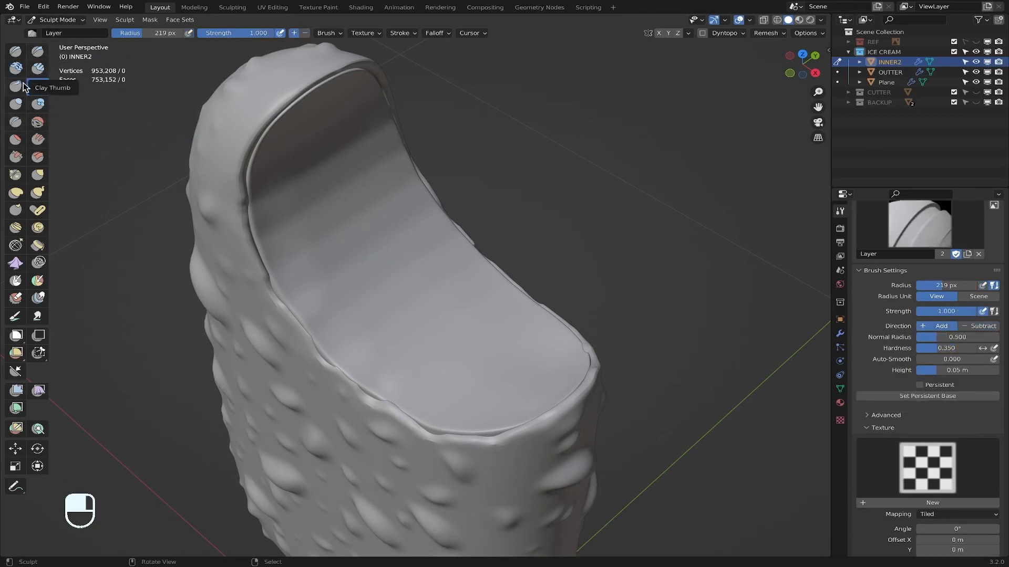
Step: Roughen INNER2's entire bite surface with the Clay Strips brush in Subtract mode at 0.366 strength and 219 px radius
{"action": "left_click", "coordinate": [36, 72]}
{"action": "mouse_move", "coordinate": [362, 208]}
{"action": "left_mouse_down"}
{"action": "mouse_move", "coordinate": [360, 266]}
{"action": "mouse_move", "coordinate": [367, 232]}
{"action": "mouse_move", "coordinate": [315, 221]}
{"action": "mouse_move", "coordinate": [410, 319]}
{"action": "mouse_move", "coordinate": [394, 242]}
{"action": "mouse_move", "coordinate": [357, 210]}
{"action": "left_mouse_up"}
{"action": "middle_click_drag", "start_coordinate": [374, 255], "coordinate": [334, 196]}
{"action": "mouse_move", "coordinate": [458, 278]}
{"action": "left_mouse_down"}
{"action": "mouse_move", "coordinate": [428, 232]}
{"action": "mouse_move", "coordinate": [405, 253]}
{"action": "mouse_move", "coordinate": [414, 203]}
{"action": "mouse_move", "coordinate": [440, 270]}
{"action": "mouse_move", "coordinate": [383, 282]}
{"action": "mouse_move", "coordinate": [347, 257]}
{"action": "left_mouse_up"}
{"action": "mouse_move", "coordinate": [346, 257]}
{"action": "middle_mouse_down"}
{"action": "mouse_move", "coordinate": [489, 354]}
{"action": "mouse_move", "coordinate": [569, 427]}
{"action": "mouse_move", "coordinate": [570, 453]}
{"action": "middle_mouse_up"}
{"action": "scroll", "coordinate": [557, 421], "scroll_direction": "up", "scroll_amount": 4}
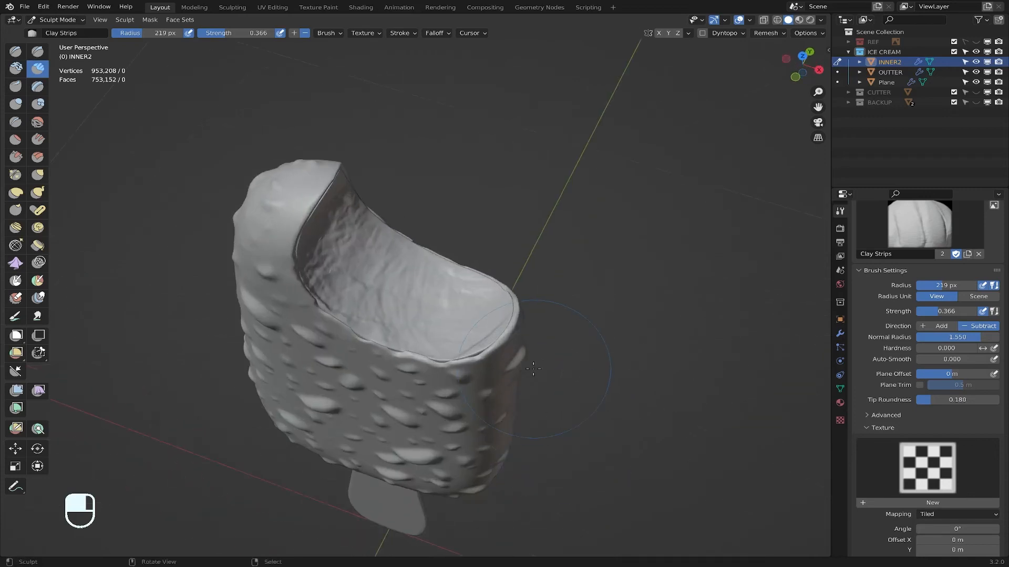
Step: Reduce the Clay Strips radius to 113 px and carve finer marks near the rim at the bite's low end
{"action": "middle_click_drag", "start_coordinate": [534, 368], "coordinate": [626, 363]}
{"action": "key", "text": "f"}
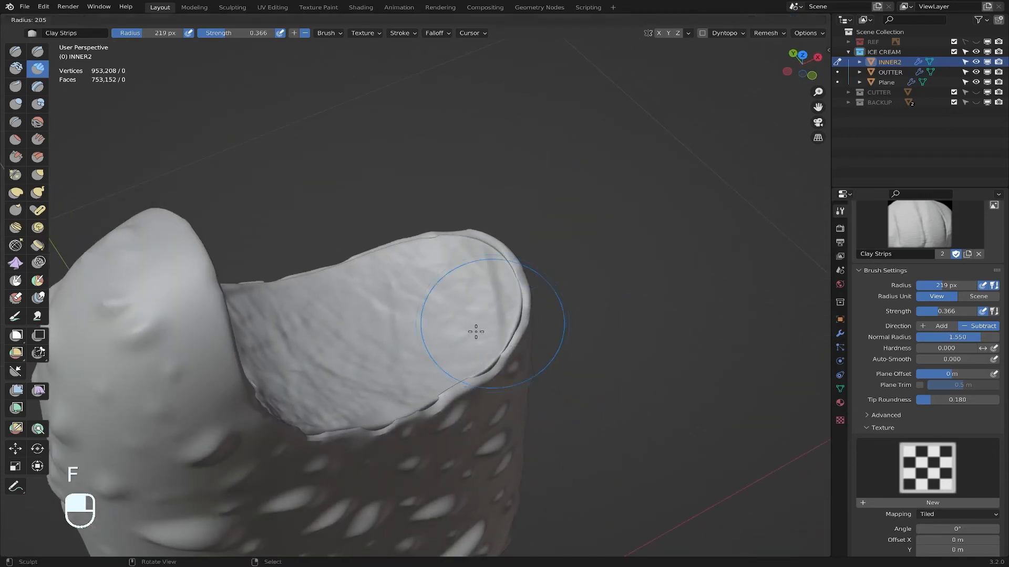
{"action": "left_click", "coordinate": [455, 338]}
{"action": "scroll", "coordinate": [484, 314], "scroll_direction": "up", "scroll_amount": 2}
{"action": "middle_click_drag", "start_coordinate": [527, 304], "coordinate": [551, 295]}
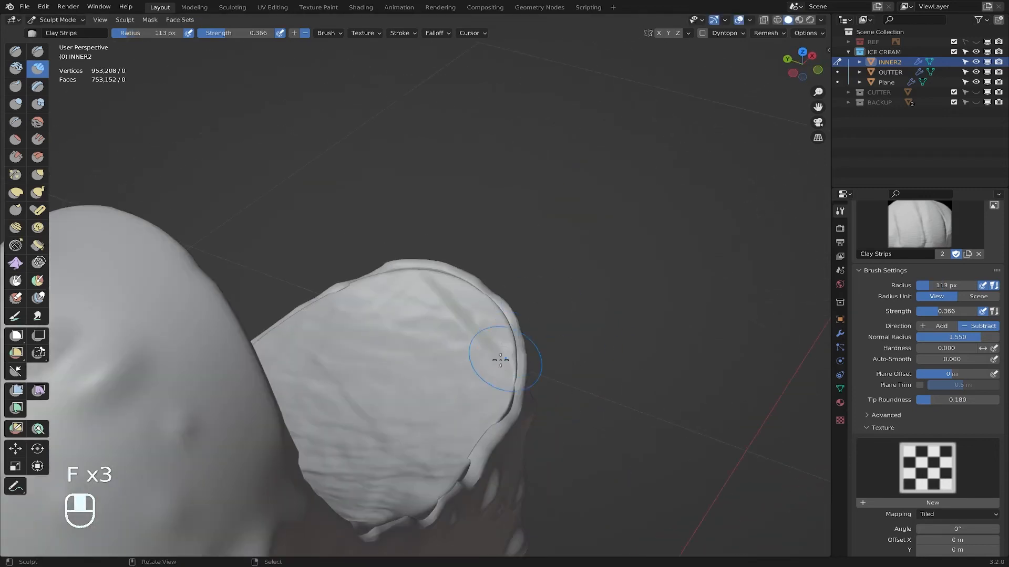
{"action": "left_click_drag", "start_coordinate": [475, 348], "coordinate": [470, 329]}
{"action": "middle_click_drag", "start_coordinate": [414, 299], "coordinate": [371, 367]}
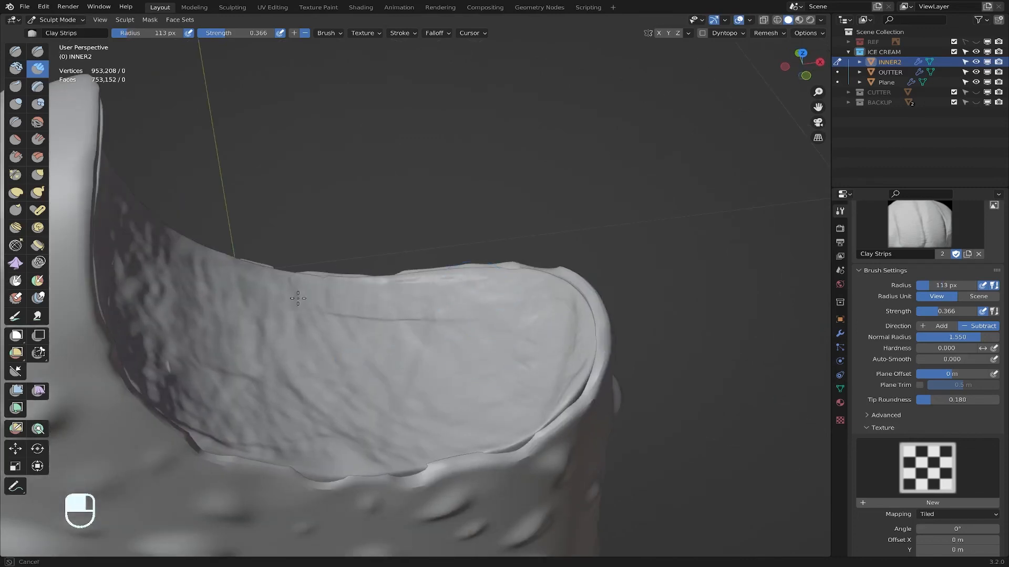
Step: Carve subtractive Clay Strips grooves along both long side edges of the bite surface
{"action": "middle_click_drag", "start_coordinate": [298, 299], "coordinate": [267, 347]}
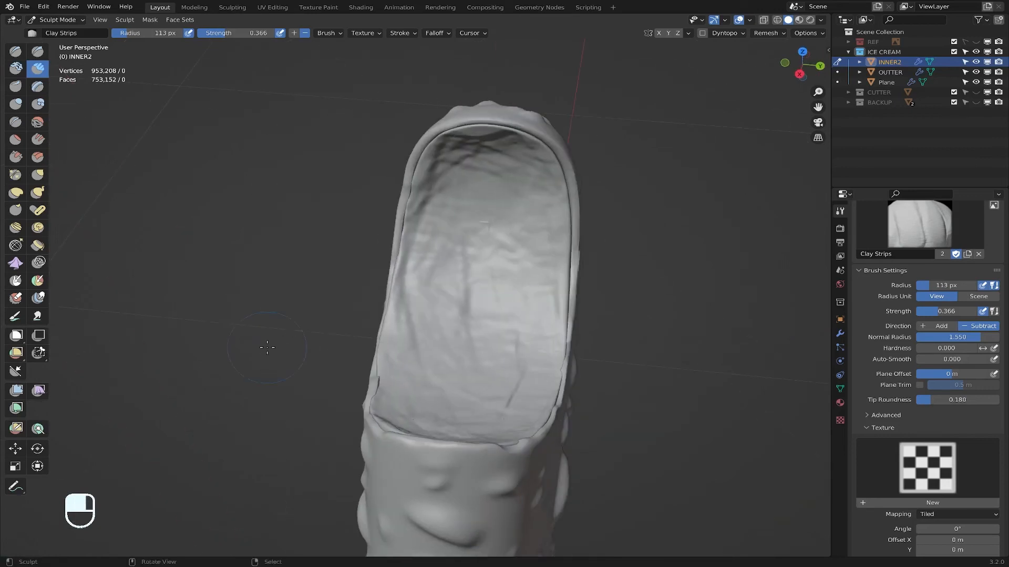
{"action": "mouse_move", "coordinate": [544, 290]}
{"action": "left_mouse_down"}
{"action": "mouse_move", "coordinate": [545, 261]}
{"action": "mouse_move", "coordinate": [538, 348]}
{"action": "left_mouse_up"}
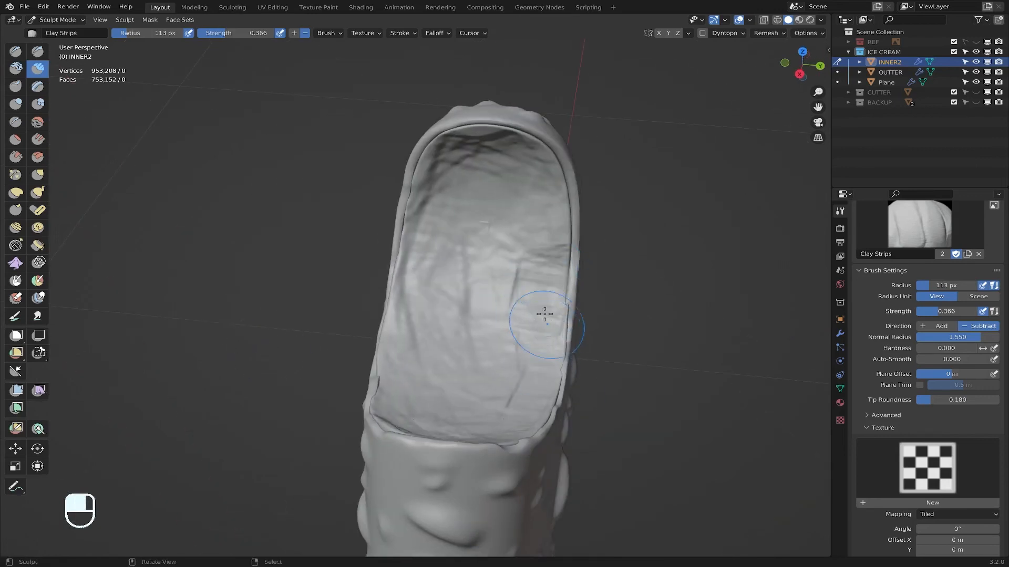
{"action": "mouse_move", "coordinate": [526, 392]}
{"action": "middle_mouse_down"}
{"action": "mouse_move", "coordinate": [496, 344]}
{"action": "mouse_move", "coordinate": [461, 333]}
{"action": "mouse_move", "coordinate": [489, 354]}
{"action": "middle_mouse_up"}
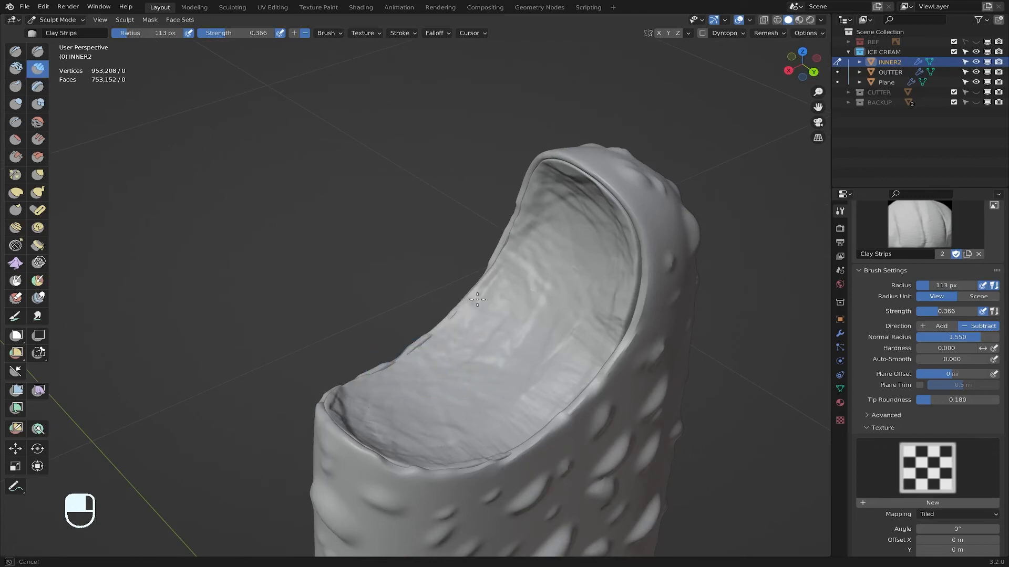
{"action": "mouse_move", "coordinate": [420, 356]}
{"action": "left_mouse_down"}
{"action": "mouse_move", "coordinate": [461, 325]}
{"action": "mouse_move", "coordinate": [436, 338]}
{"action": "mouse_move", "coordinate": [452, 318]}
{"action": "left_mouse_up"}
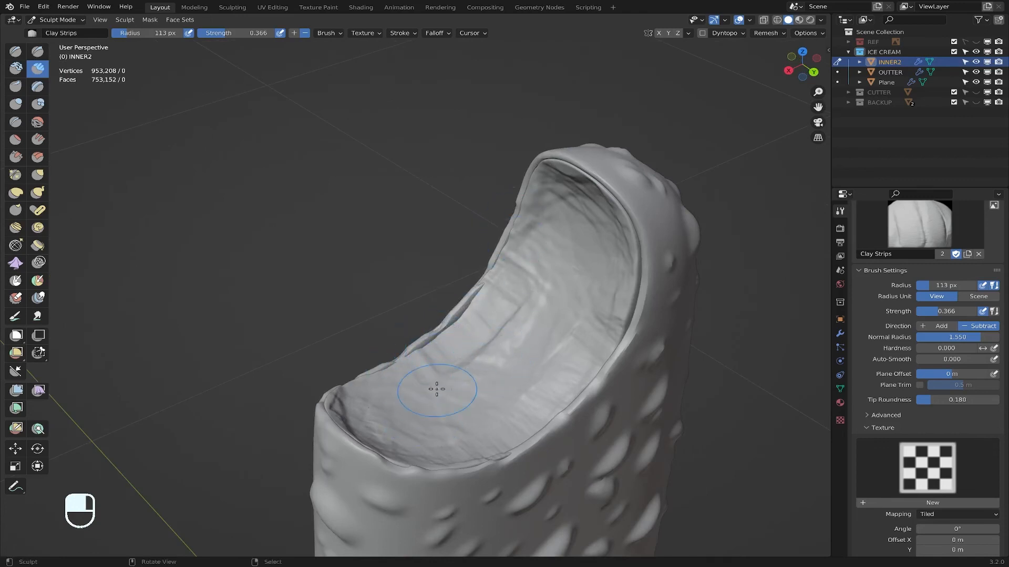
{"action": "mouse_move", "coordinate": [437, 389]}
{"action": "left_mouse_down"}
{"action": "mouse_move", "coordinate": [406, 373]}
{"action": "mouse_move", "coordinate": [439, 392]}
{"action": "left_mouse_up"}
Step: Carve the core just inside the coating rim around the upper end of the bite and down its far side
{"action": "mouse_move", "coordinate": [439, 392]}
{"action": "middle_mouse_down"}
{"action": "mouse_move", "coordinate": [578, 407]}
{"action": "mouse_move", "coordinate": [546, 436]}
{"action": "mouse_move", "coordinate": [481, 398]}
{"action": "mouse_move", "coordinate": [513, 411]}
{"action": "middle_mouse_up"}
{"action": "middle_click_drag", "start_coordinate": [375, 407], "coordinate": [336, 413]}
{"action": "scroll", "coordinate": [355, 405], "scroll_direction": "up", "scroll_amount": 1}
{"action": "middle_click_drag", "start_coordinate": [316, 331], "coordinate": [373, 181]}
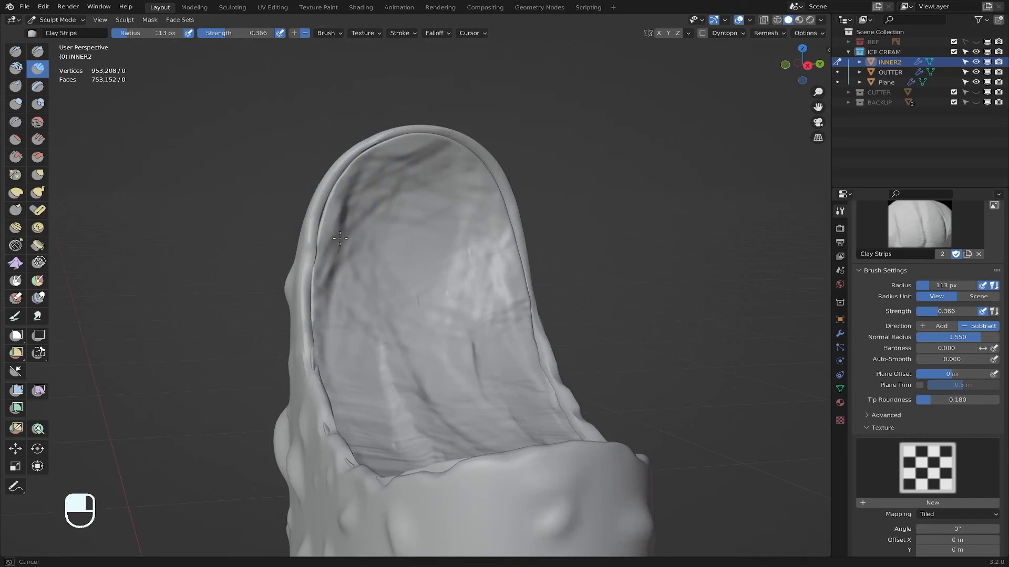
{"action": "mouse_move", "coordinate": [340, 238]}
{"action": "left_mouse_down"}
{"action": "mouse_move", "coordinate": [336, 226]}
{"action": "mouse_move", "coordinate": [369, 175]}
{"action": "left_mouse_up"}
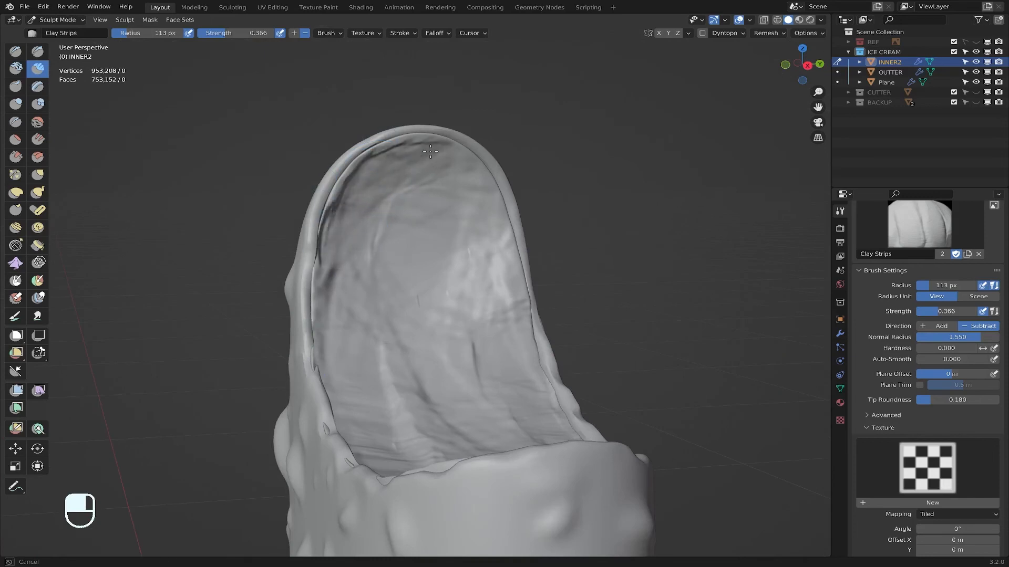
{"action": "left_click_drag", "start_coordinate": [430, 152], "coordinate": [477, 210]}
{"action": "left_click_drag", "start_coordinate": [505, 287], "coordinate": [507, 337]}
{"action": "scroll", "coordinate": [500, 353], "scroll_direction": "down", "scroll_amount": 3}
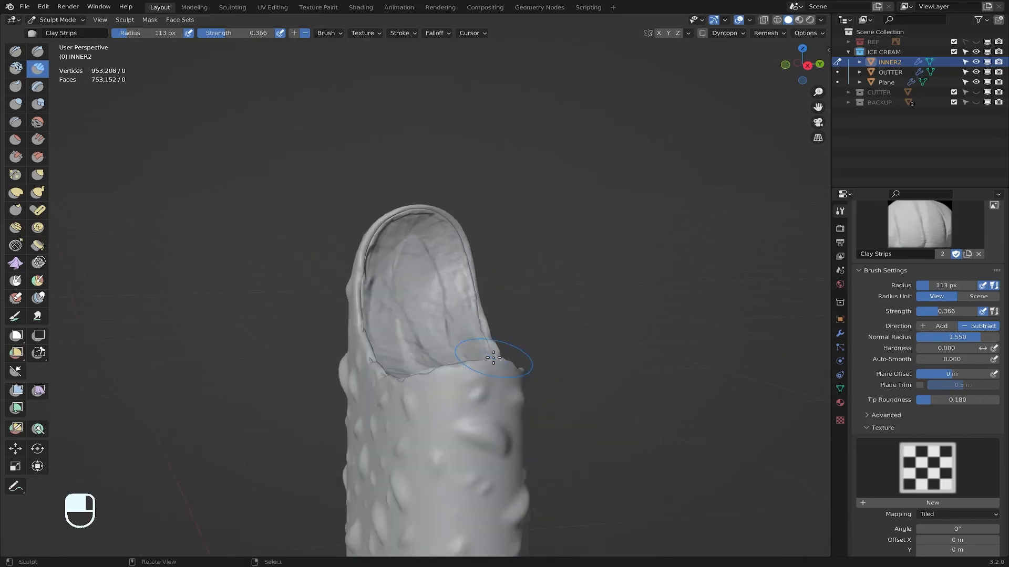
Step: Add more subtractive Clay Strips strokes lengthwise through the middle of the bite and up to its top
{"action": "middle_click_drag", "start_coordinate": [499, 354], "coordinate": [563, 443]}
{"action": "scroll", "coordinate": [436, 352], "scroll_direction": "up", "scroll_amount": 3}
{"action": "middle_click_drag", "start_coordinate": [431, 350], "coordinate": [386, 291]}
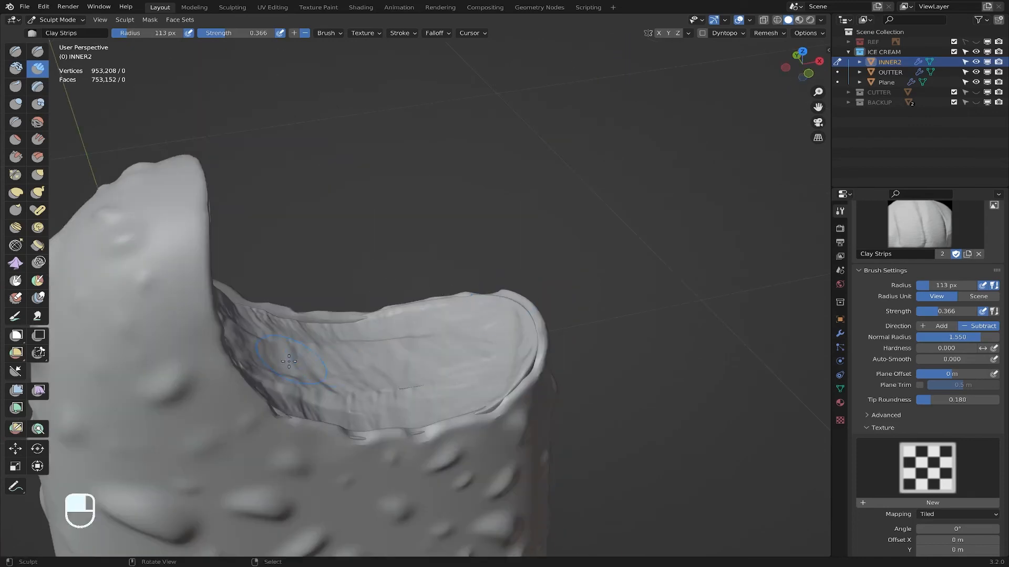
{"action": "mouse_move", "coordinate": [289, 361]}
{"action": "left_mouse_down"}
{"action": "mouse_move", "coordinate": [374, 366]}
{"action": "mouse_move", "coordinate": [441, 352]}
{"action": "left_mouse_up"}
{"action": "middle_click_drag", "start_coordinate": [440, 351], "coordinate": [322, 363]}
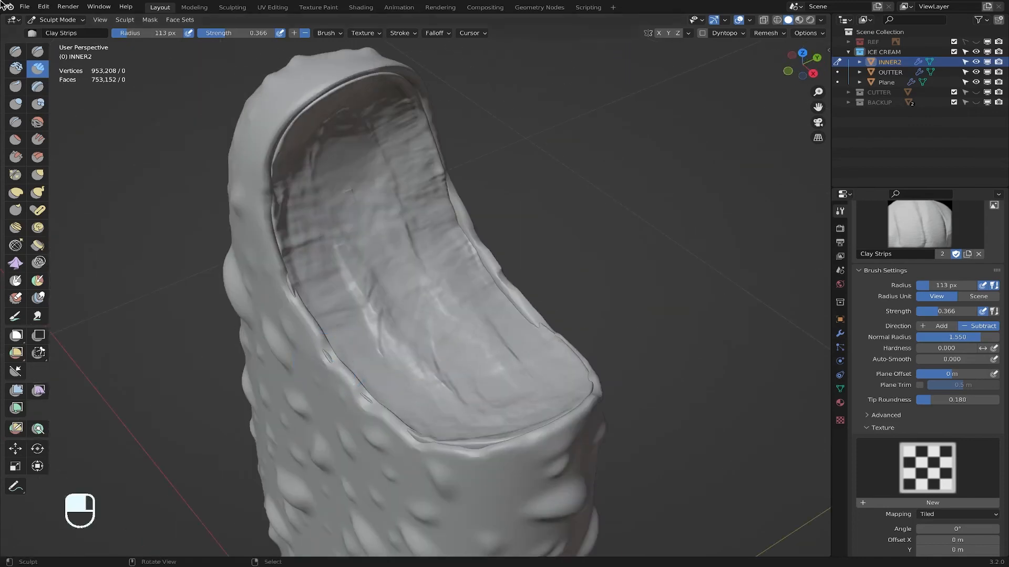
{"action": "mouse_move", "coordinate": [447, 299]}
{"action": "left_mouse_down"}
{"action": "mouse_move", "coordinate": [370, 205]}
{"action": "mouse_move", "coordinate": [357, 140]}
{"action": "left_mouse_up"}
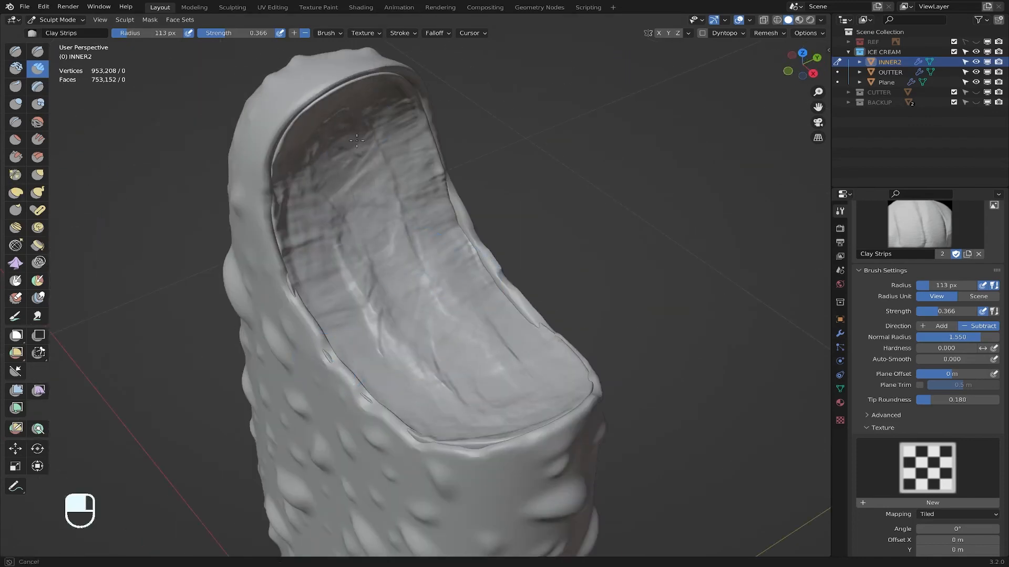
Step: Soften the carved texture across INNER2's bite surface with the Smooth brush at a 177 px radius and review the whole bar
{"action": "left_click", "coordinate": [38, 121]}
{"action": "key", "text": "f"}
{"action": "key", "text": "f"}
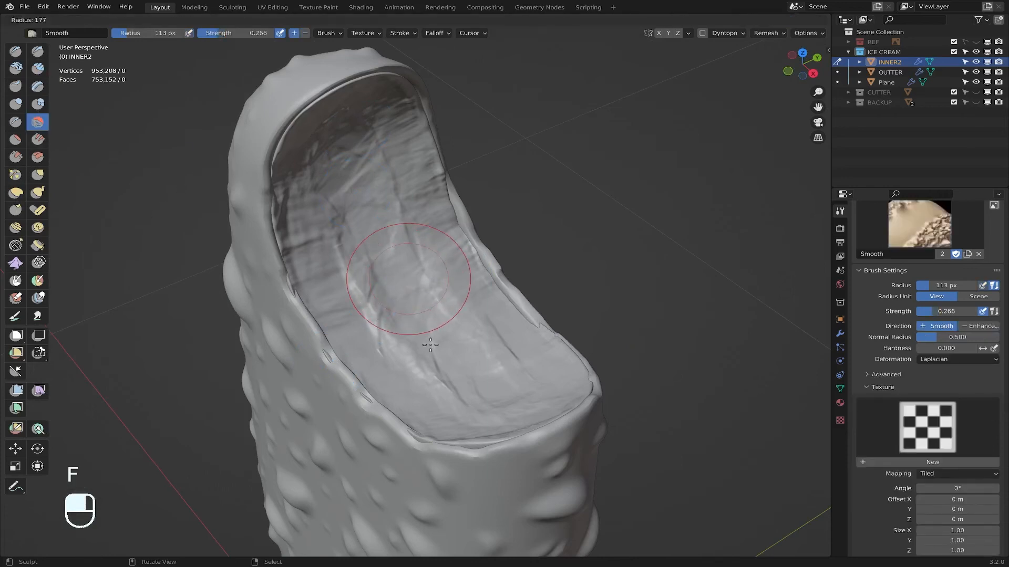
{"action": "left_click_drag", "start_coordinate": [437, 344], "coordinate": [386, 211]}
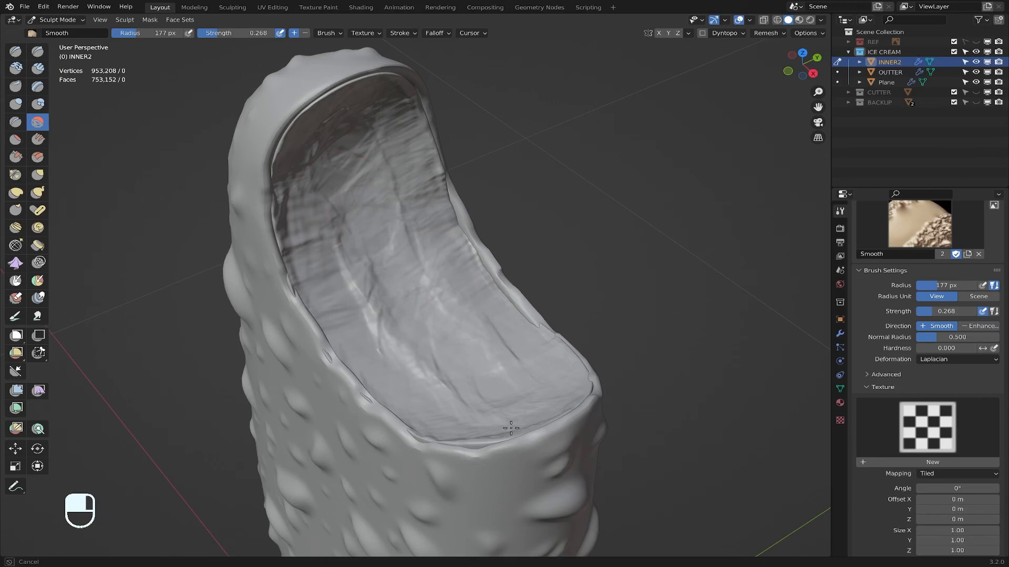
{"action": "middle_click_drag", "start_coordinate": [422, 261], "coordinate": [448, 296]}
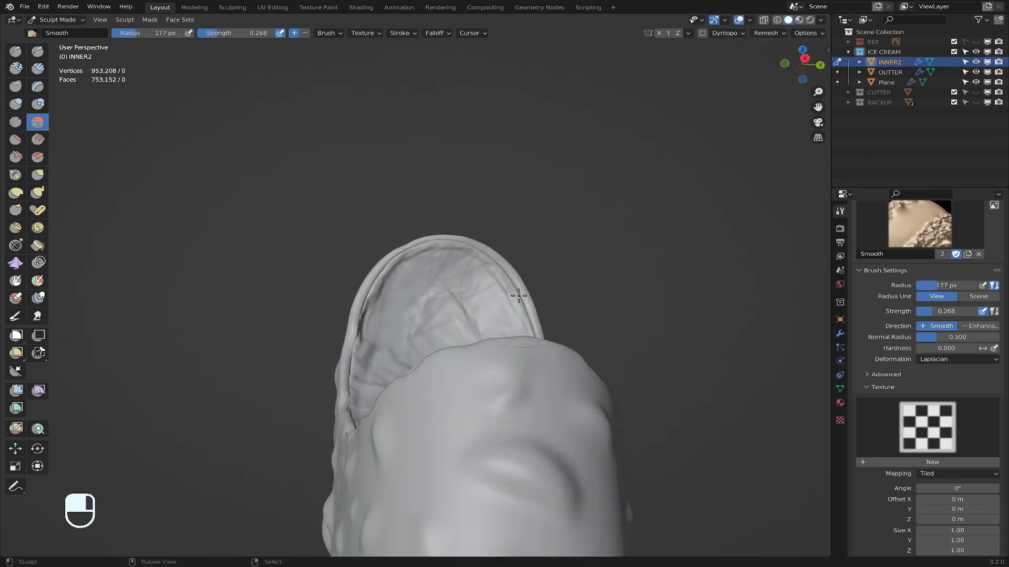
{"action": "middle_click_drag", "start_coordinate": [519, 296], "coordinate": [601, 370]}
{"action": "scroll", "coordinate": [457, 348], "scroll_direction": "down", "scroll_amount": 2}
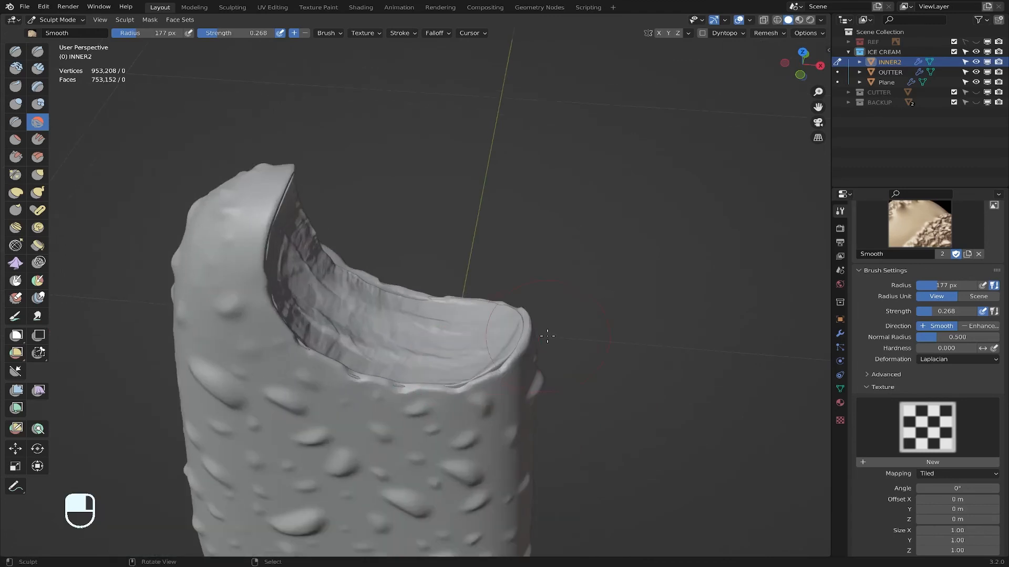
{"action": "scroll", "coordinate": [546, 336], "scroll_direction": "down", "scroll_amount": 5}
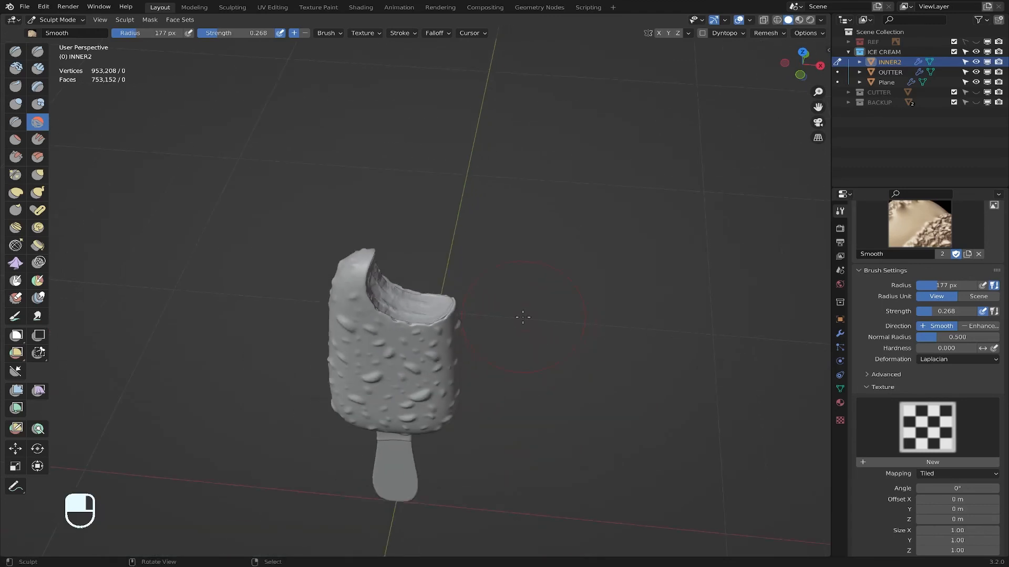
Step: Add a new texture to the Smooth brush and set its mapping to Area Plane
{"action": "middle_click_drag", "start_coordinate": [529, 320], "coordinate": [469, 305]}
{"action": "scroll", "coordinate": [526, 324], "scroll_direction": "up", "scroll_amount": 4}
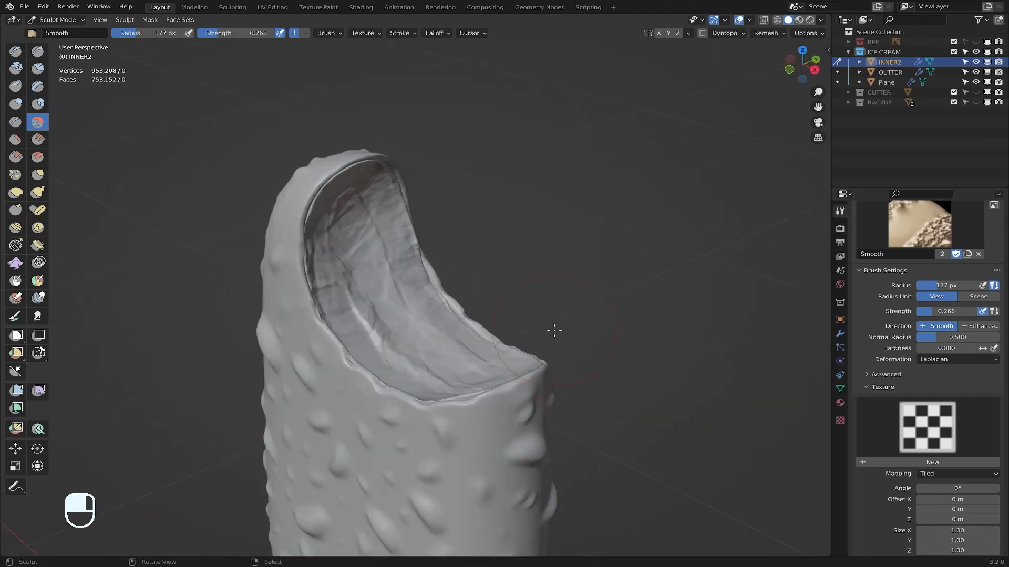
{"action": "scroll", "coordinate": [554, 330], "scroll_direction": "up", "scroll_amount": 2}
{"action": "middle_click_drag", "start_coordinate": [554, 330], "coordinate": [559, 344]}
{"action": "scroll", "coordinate": [562, 352], "scroll_direction": "up", "scroll_amount": 2}
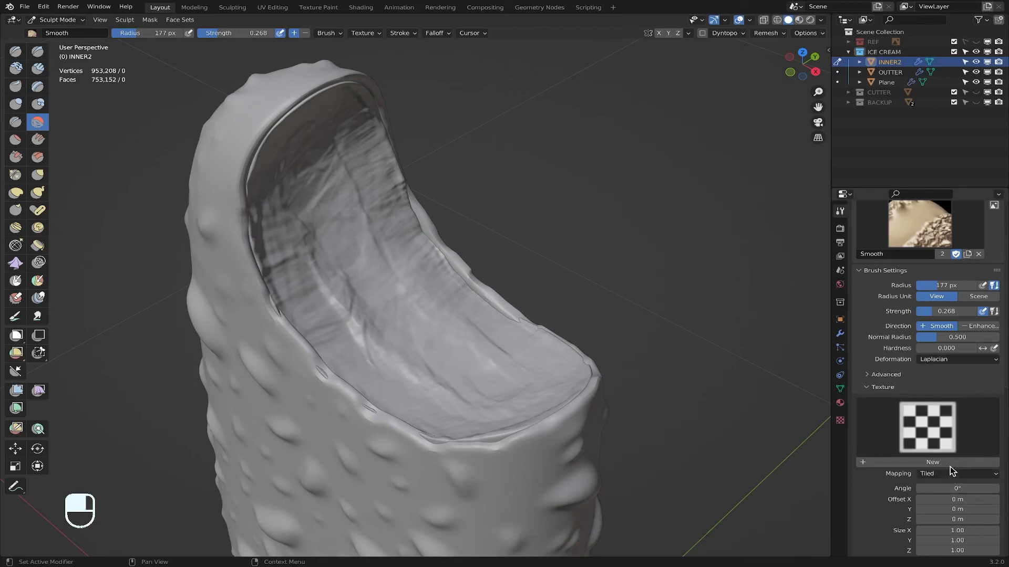
{"action": "left_click", "coordinate": [950, 467]}
{"action": "scroll", "coordinate": [993, 487], "scroll_direction": "down", "scroll_amount": 3}
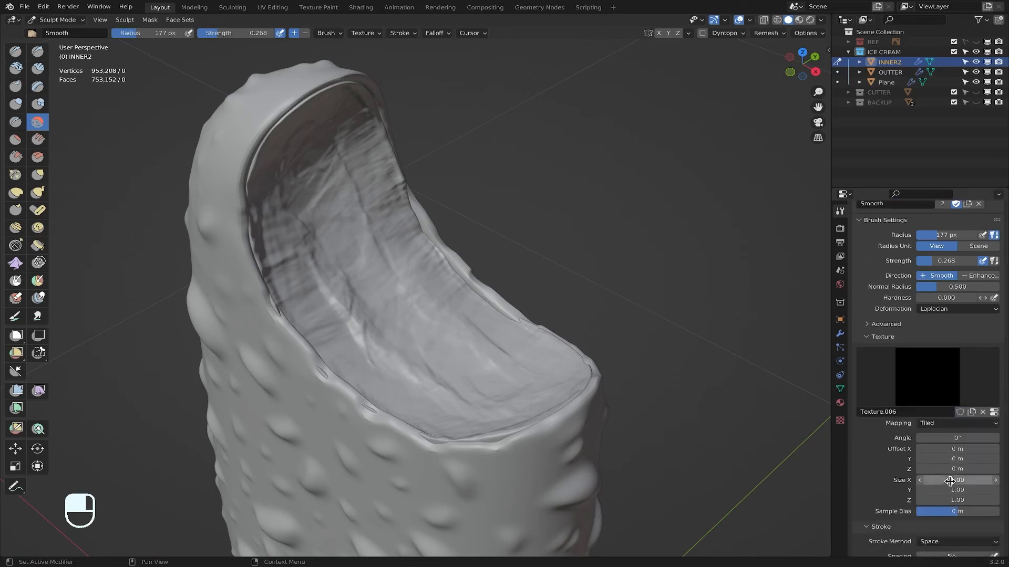
{"action": "left_click", "coordinate": [958, 424]}
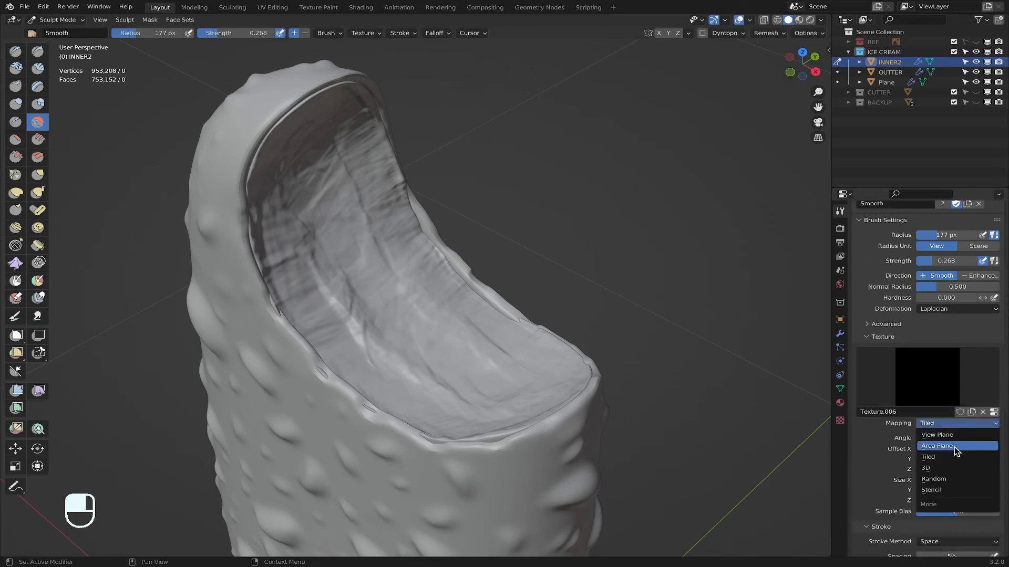
{"action": "left_click", "coordinate": [954, 446]}
Step: Set the Smooth brush's stroke method to Anchored
{"action": "scroll", "coordinate": [941, 499], "scroll_direction": "down", "scroll_amount": 5}
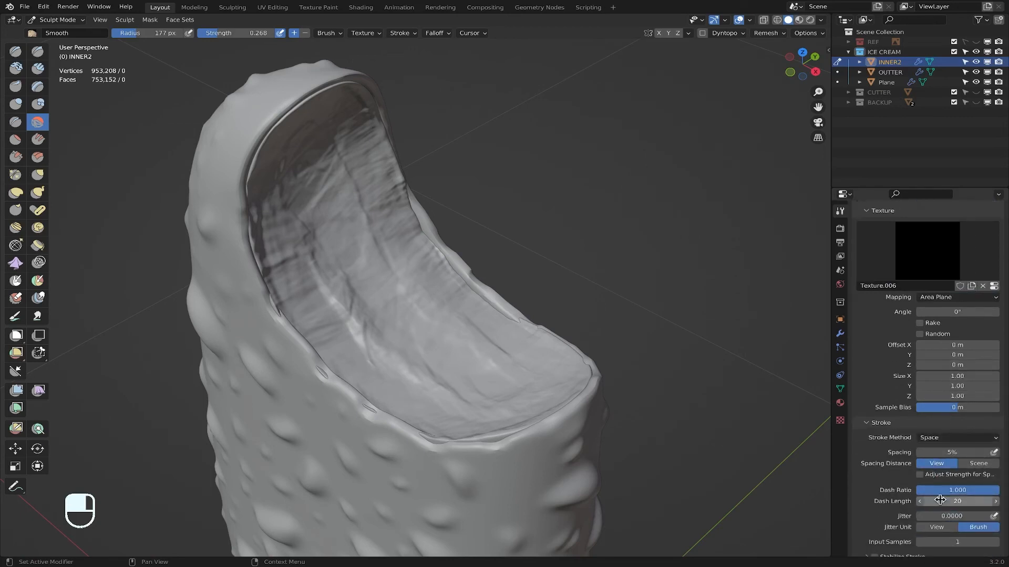
{"action": "left_click", "coordinate": [951, 439]}
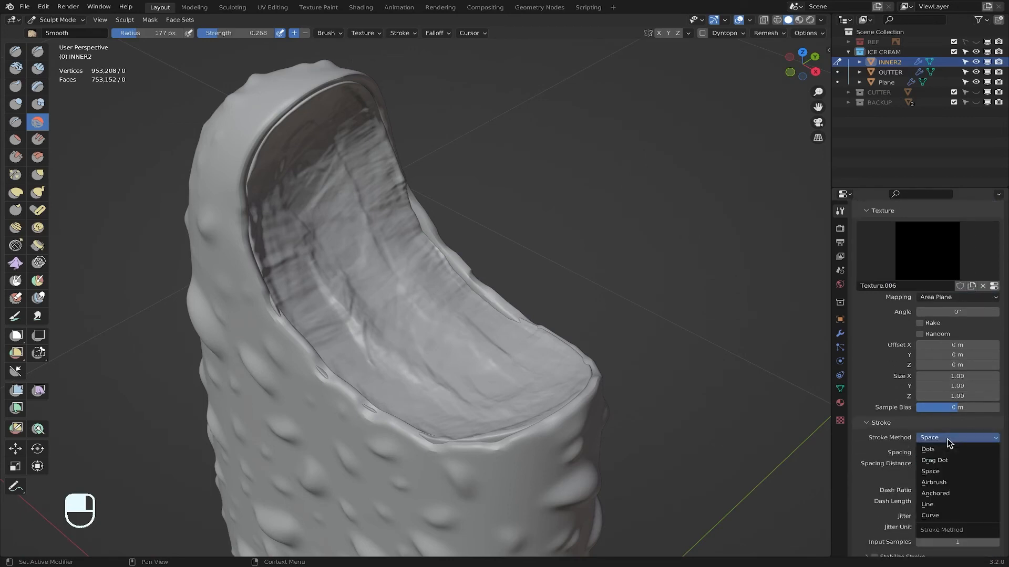
{"action": "left_click", "coordinate": [960, 493]}
{"action": "scroll", "coordinate": [960, 488], "scroll_direction": "up", "scroll_amount": 3}
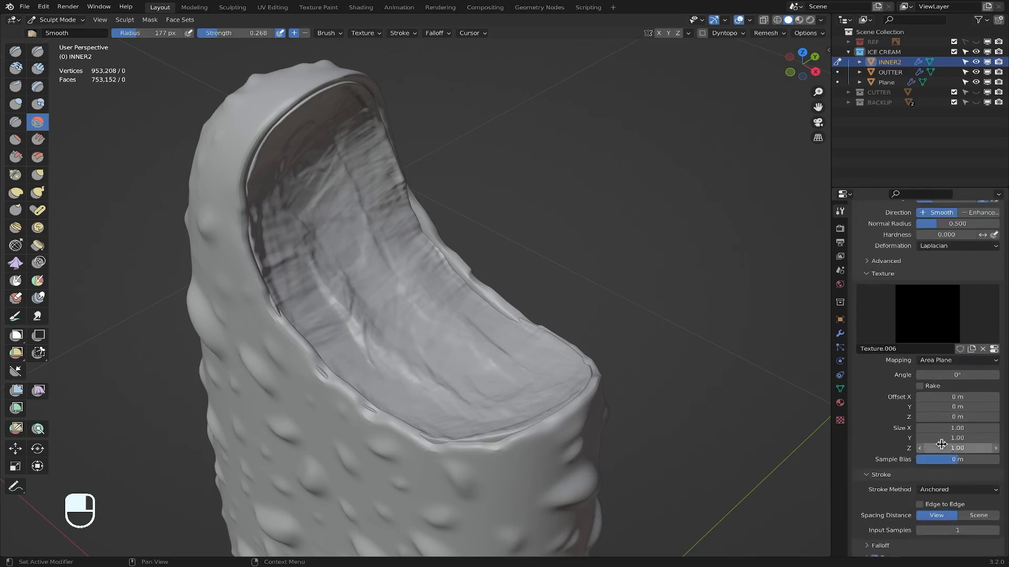
Step: Load the image Untitled.tif into Texture.006
{"action": "left_click", "coordinate": [994, 350]}
{"action": "left_click", "coordinate": [972, 402]}
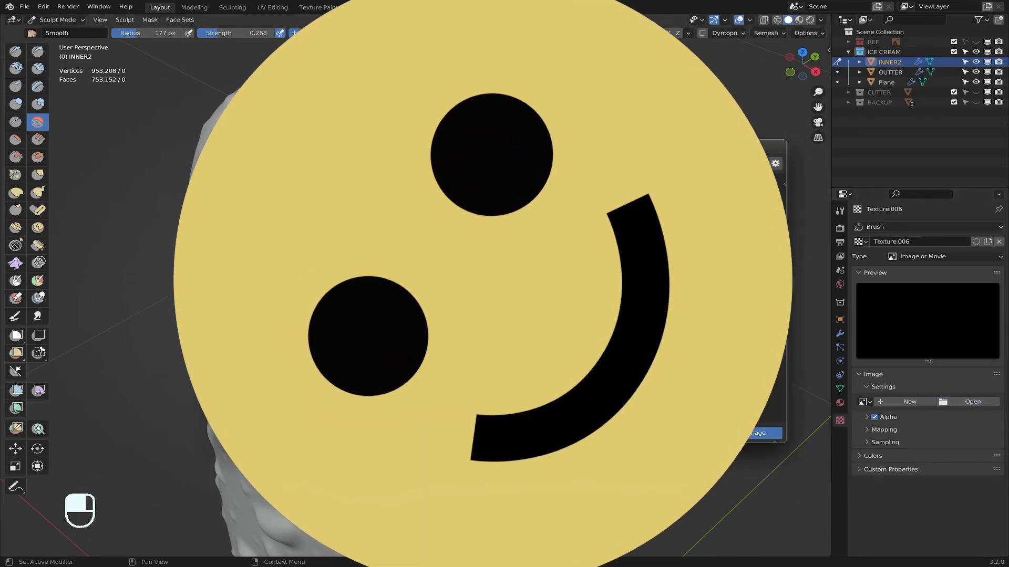
{"action": "left_click", "coordinate": [765, 433]}
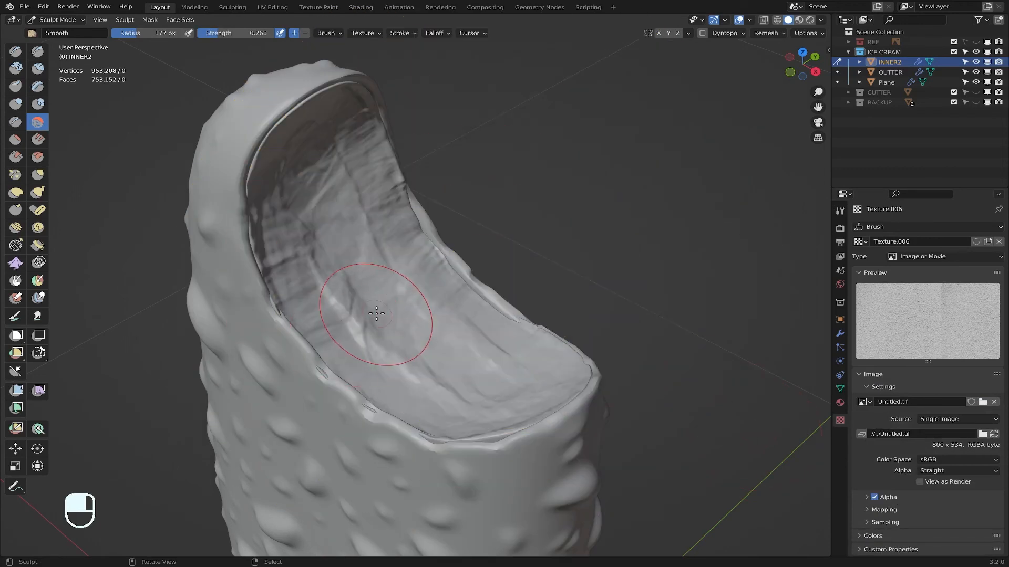
Step: Switch to the Draw brush, enlarge its radius to 309 px and assign Texture.006 to it
{"action": "key", "text": "f"}
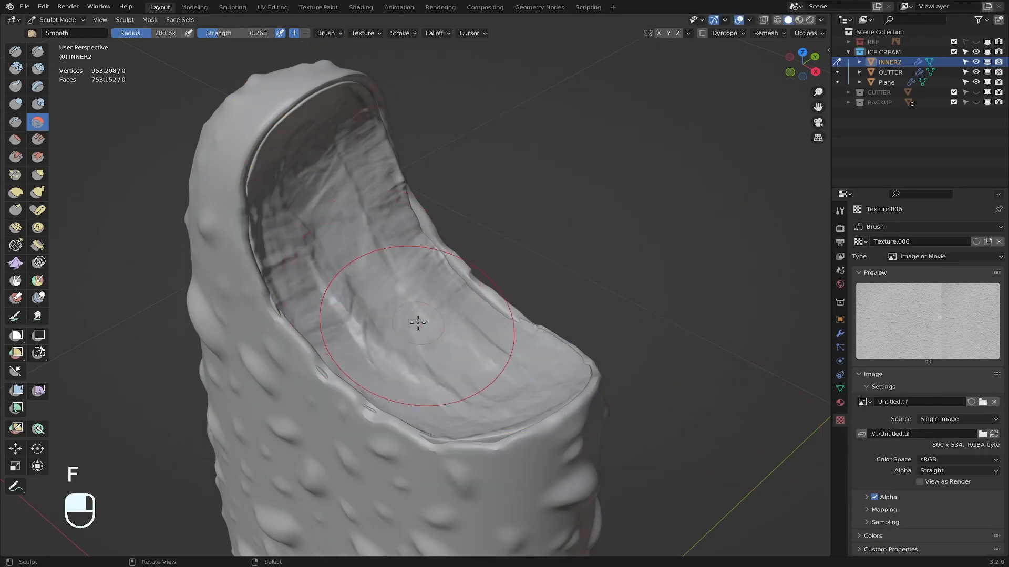
{"action": "key", "text": "f"}
{"action": "left_click", "coordinate": [16, 52]}
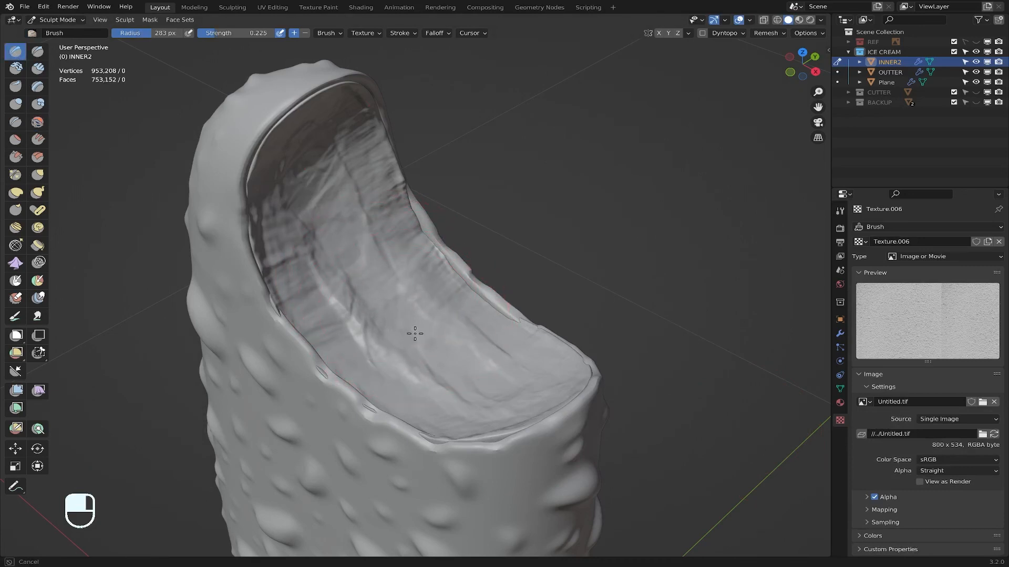
{"action": "key", "text": "f"}
{"action": "key", "text": "f"}
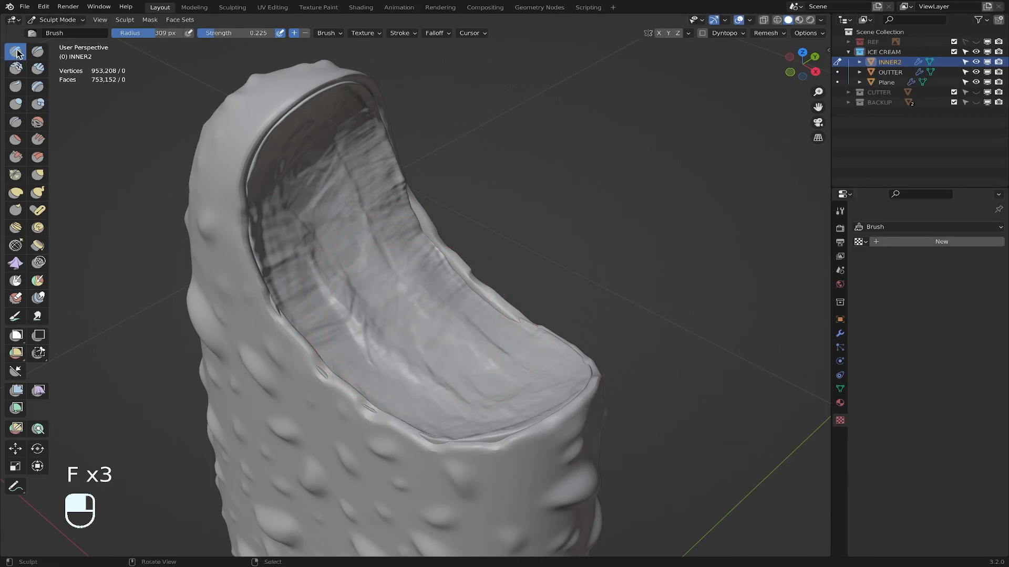
{"action": "left_click", "coordinate": [37, 123]}
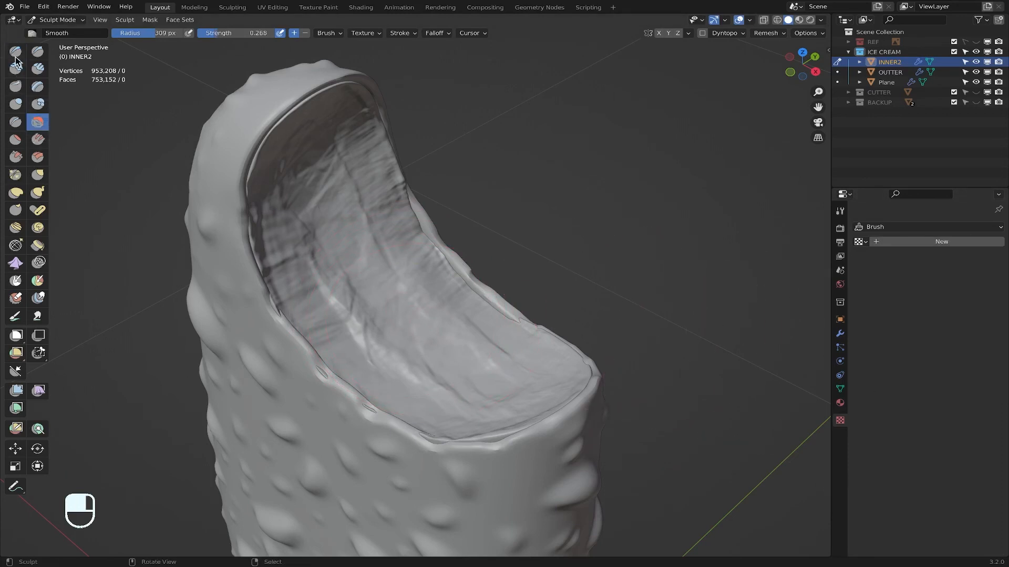
{"action": "left_click", "coordinate": [859, 242]}
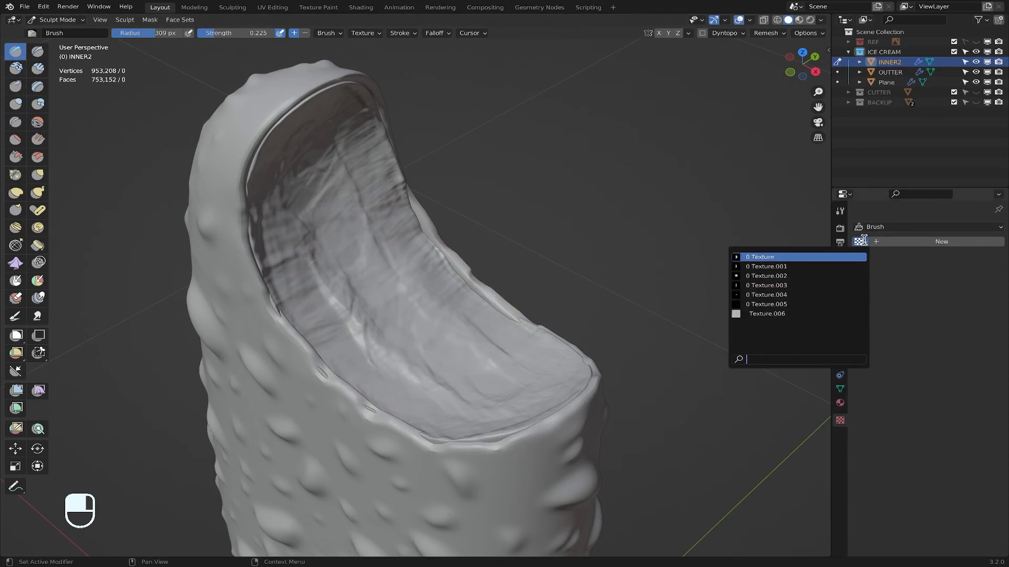
{"action": "left_click", "coordinate": [772, 314]}
Step: Try textured Draw strokes across the middle of the bite surface at 309 px and 369 px radius, undoing each attempt
{"action": "left_click_drag", "start_coordinate": [368, 279], "coordinate": [388, 306]}
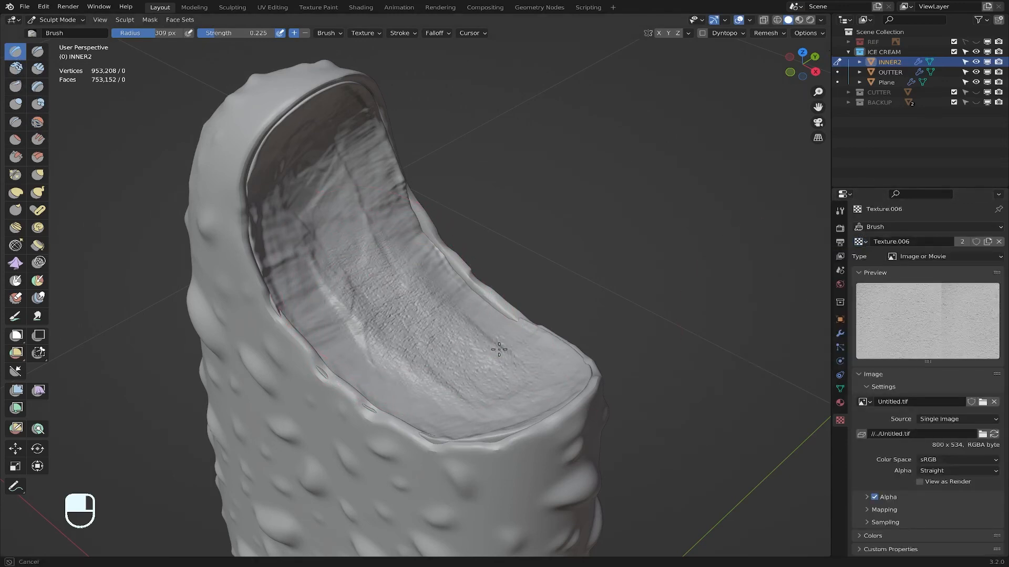
{"action": "left_click_drag", "start_coordinate": [419, 283], "coordinate": [393, 264]}
{"action": "key", "text": "super+z"}
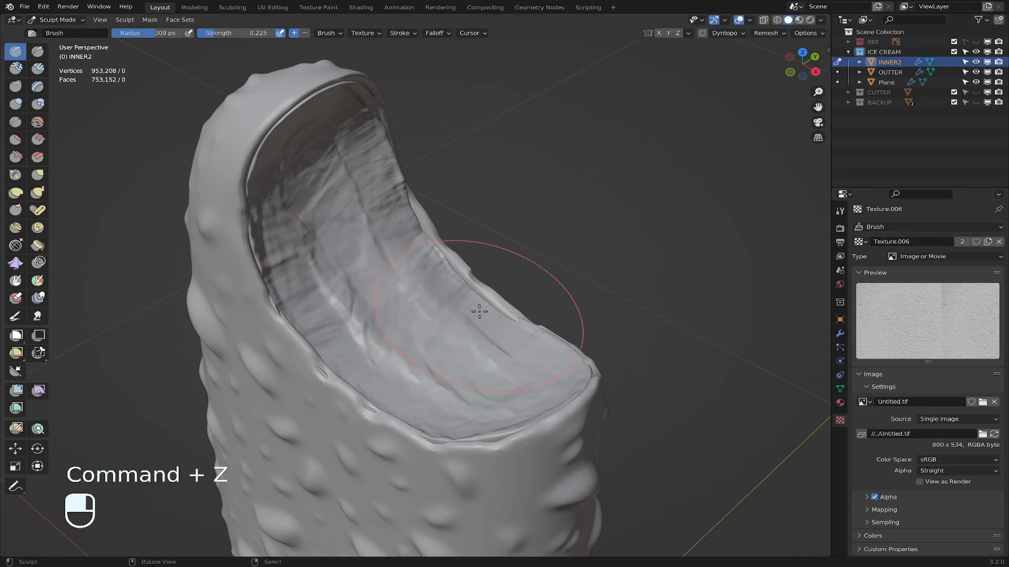
{"action": "middle_click_drag", "start_coordinate": [478, 313], "coordinate": [423, 339]}
{"action": "key", "text": "f"}
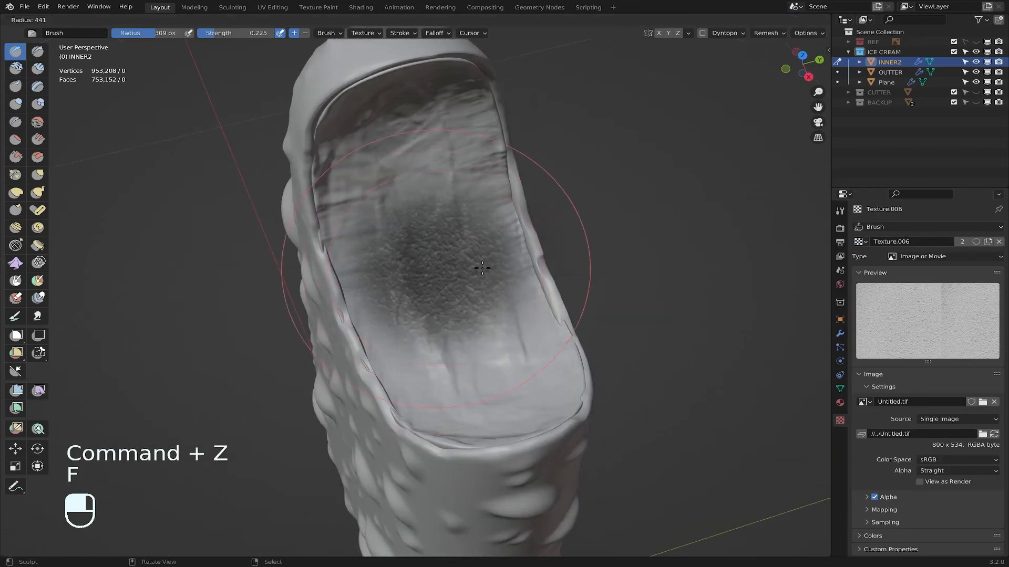
{"action": "left_click", "coordinate": [455, 277]}
{"action": "left_click_drag", "start_coordinate": [456, 277], "coordinate": [491, 287]}
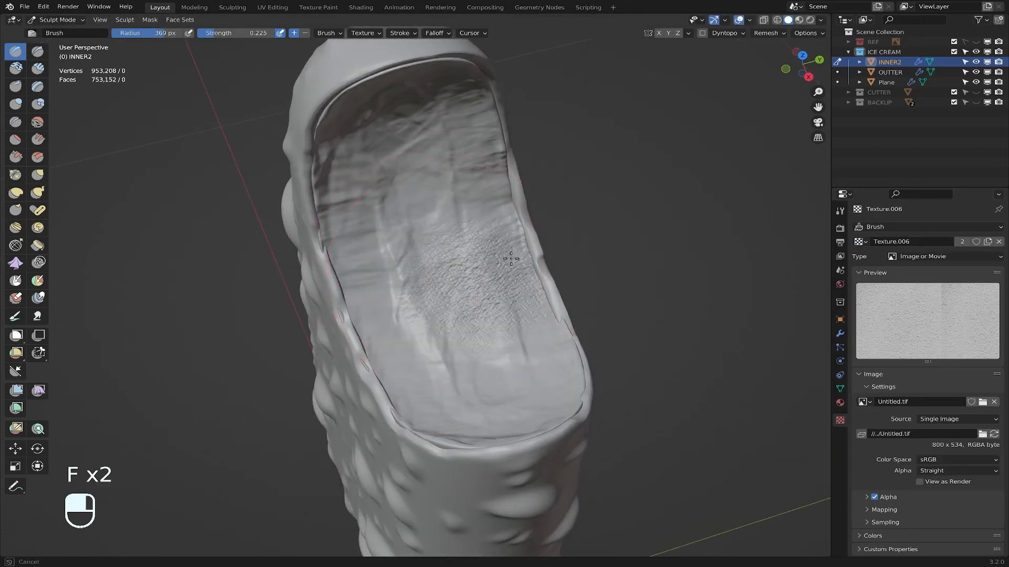
{"action": "left_click_drag", "start_coordinate": [480, 233], "coordinate": [478, 232]}
{"action": "key", "text": "super+z"}
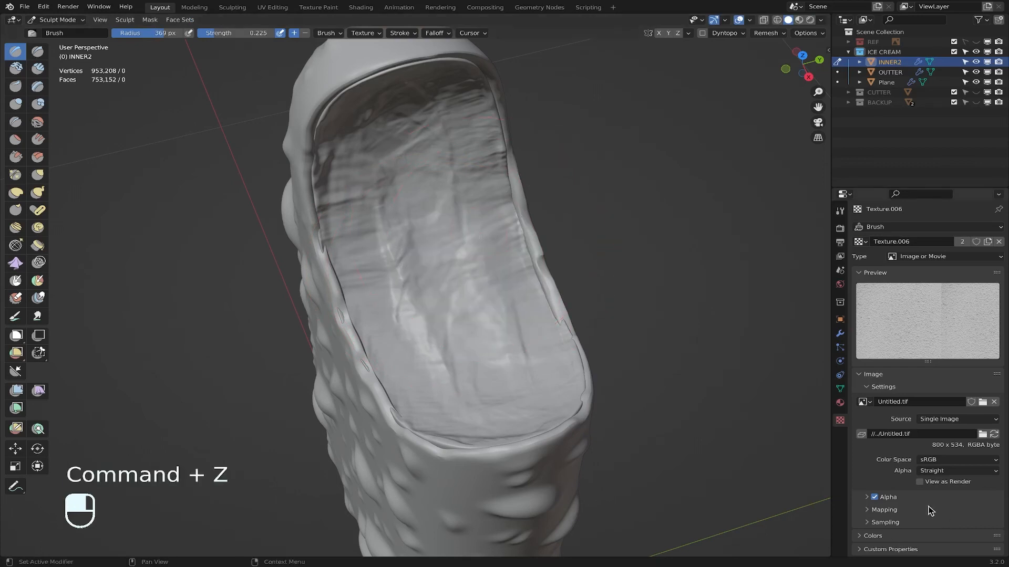
Step: Set the Draw brush's texture mapping to Area Plane and its stroke method to Anchored
{"action": "left_click", "coordinate": [840, 211]}
{"action": "left_click", "coordinate": [952, 450]}
{"action": "left_click", "coordinate": [941, 463]}
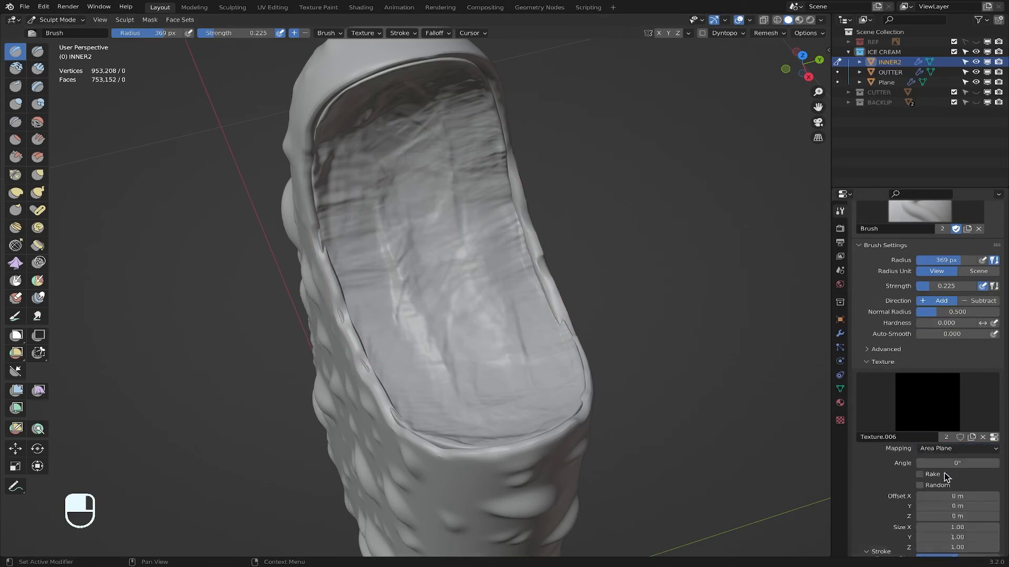
{"action": "scroll", "coordinate": [893, 489], "scroll_direction": "down", "scroll_amount": 10}
{"action": "scroll", "coordinate": [890, 483], "scroll_direction": "down", "scroll_amount": 3}
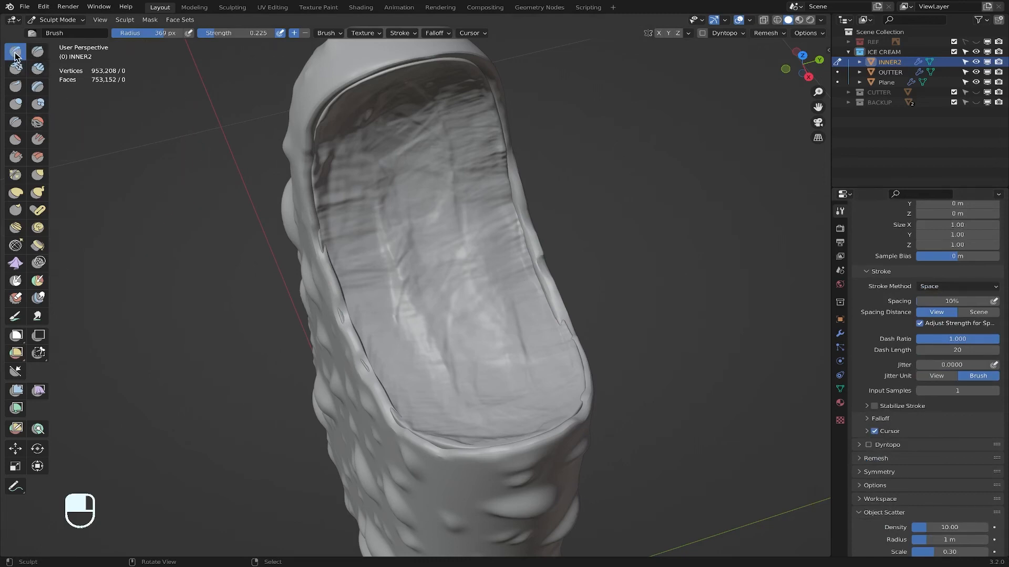
{"action": "scroll", "coordinate": [745, 295], "scroll_direction": "up", "scroll_amount": 4}
{"action": "scroll", "coordinate": [935, 315], "scroll_direction": "up", "scroll_amount": 4}
{"action": "scroll", "coordinate": [518, 331], "scroll_direction": "down", "scroll_amount": 6}
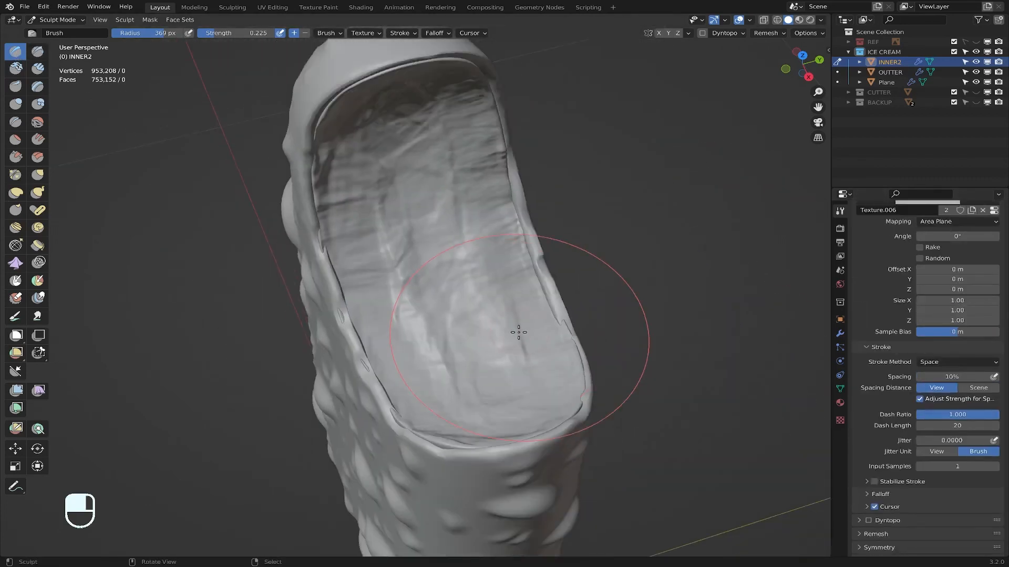
{"action": "scroll", "coordinate": [701, 362], "scroll_direction": "up", "scroll_amount": 3}
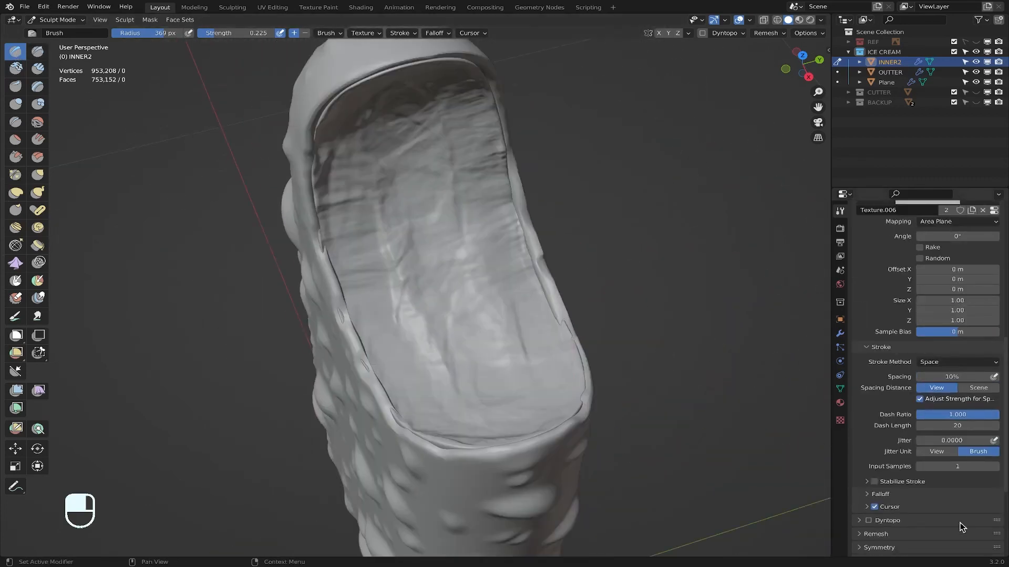
{"action": "left_click", "coordinate": [958, 363]}
{"action": "left_click", "coordinate": [957, 418]}
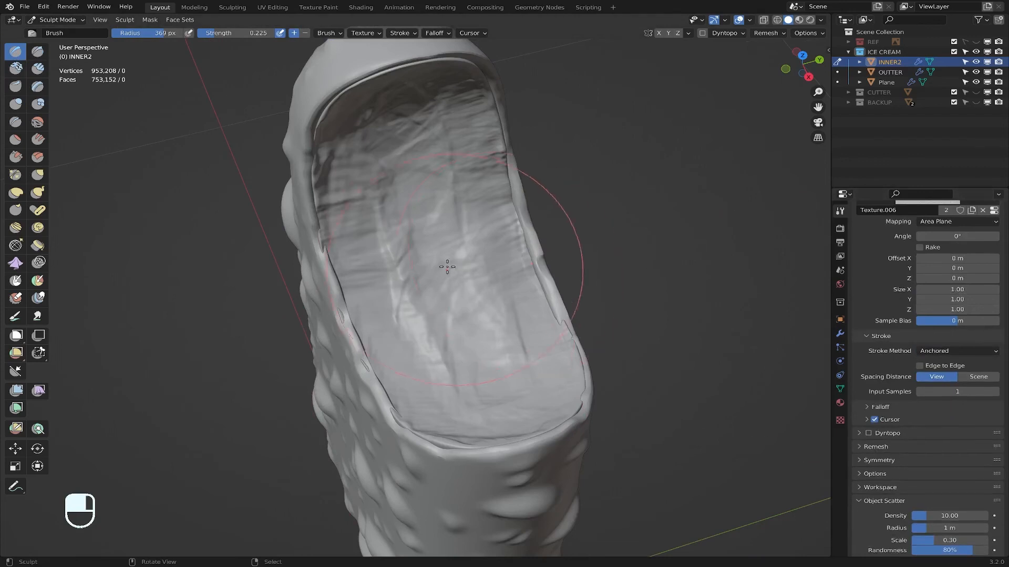
Step: Try an anchored texture stamp in the middle of the bite surface, inspect it up close and undo it
{"action": "mouse_move", "coordinate": [477, 299]}
{"action": "left_mouse_down"}
{"action": "mouse_move", "coordinate": [513, 309]}
{"action": "mouse_move", "coordinate": [602, 261]}
{"action": "mouse_move", "coordinate": [489, 299]}
{"action": "mouse_move", "coordinate": [538, 389]}
{"action": "mouse_move", "coordinate": [499, 322]}
{"action": "mouse_move", "coordinate": [558, 326]}
{"action": "mouse_move", "coordinate": [558, 304]}
{"action": "left_mouse_up"}
{"action": "mouse_move", "coordinate": [559, 304]}
{"action": "middle_mouse_down"}
{"action": "mouse_move", "coordinate": [558, 323]}
{"action": "mouse_move", "coordinate": [579, 310]}
{"action": "middle_mouse_up"}
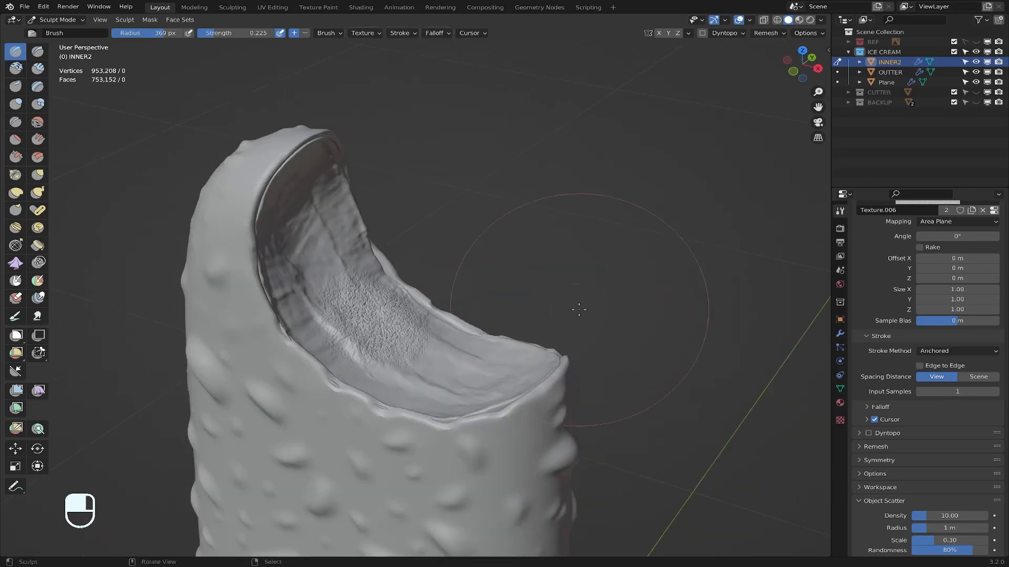
{"action": "scroll", "coordinate": [313, 318], "scroll_direction": "up", "scroll_amount": 3}
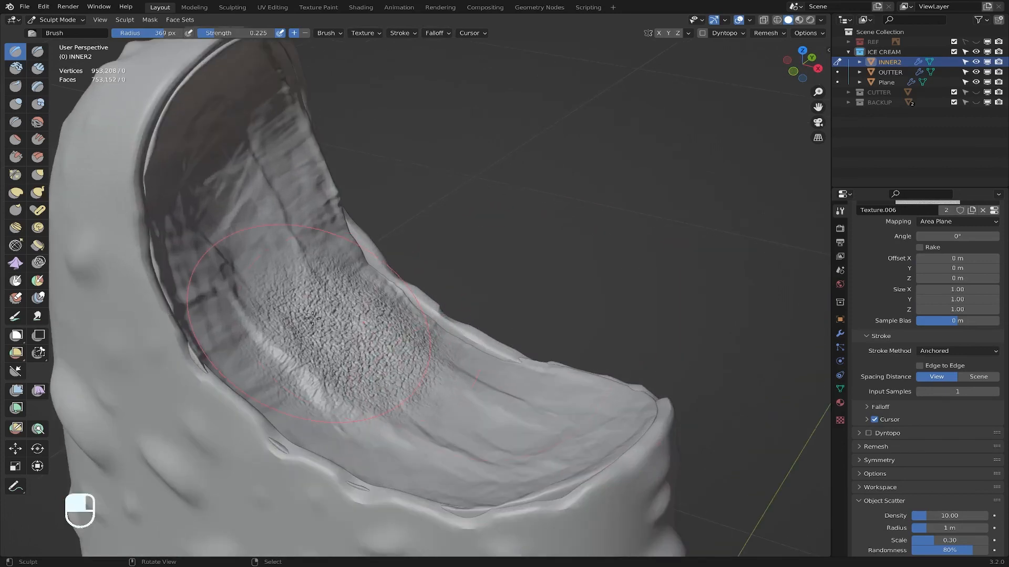
{"action": "key", "text": "super+z"}
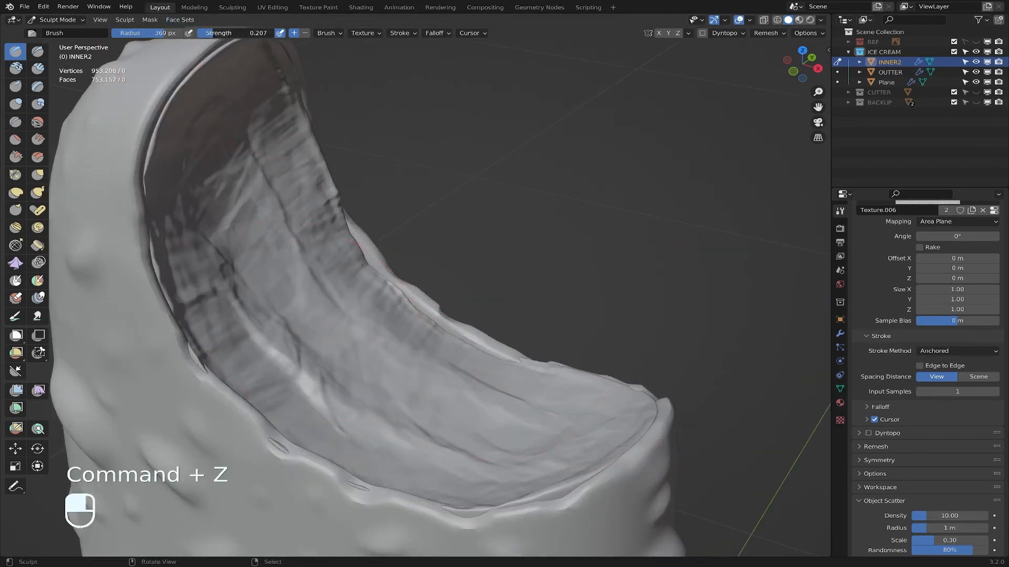
Step: Set the Draw brush to a 500 px radius and 0.171 strength, and stamp the texture over the lower part of the bite
{"action": "key", "text": "f"}
{"action": "left_click", "coordinate": [397, 404]}
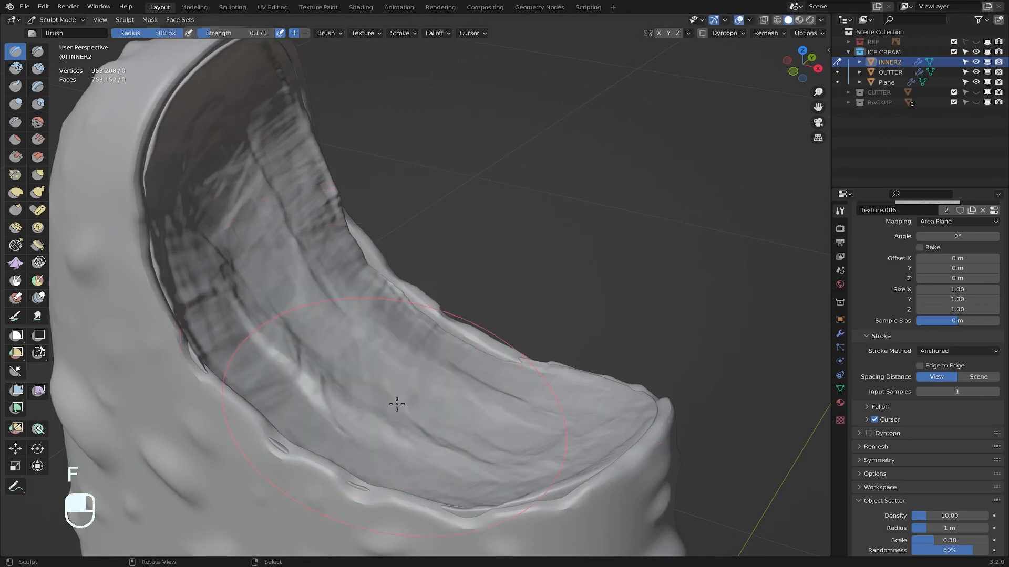
{"action": "mouse_move", "coordinate": [388, 404]}
{"action": "left_mouse_down"}
{"action": "mouse_move", "coordinate": [631, 506]}
{"action": "mouse_move", "coordinate": [477, 480]}
{"action": "mouse_move", "coordinate": [471, 469]}
{"action": "left_mouse_up"}
{"action": "middle_click_drag", "start_coordinate": [470, 469], "coordinate": [409, 314]}
{"action": "mouse_move", "coordinate": [409, 315]}
{"action": "left_mouse_down", "text": "shift"}
{"action": "mouse_move", "coordinate": [423, 310]}
{"action": "mouse_move", "coordinate": [469, 364]}
{"action": "mouse_move", "coordinate": [520, 374]}
{"action": "mouse_move", "coordinate": [619, 345]}
{"action": "mouse_move", "coordinate": [603, 342]}
{"action": "left_mouse_up", "text": "shift"}
Step: Stamp the grainy texture over the upper end, the sides and the remaining smooth areas of INNER2's bite surface
{"action": "mouse_move", "coordinate": [604, 342]}
{"action": "middle_mouse_down"}
{"action": "mouse_move", "coordinate": [394, 254]}
{"action": "mouse_move", "coordinate": [387, 282]}
{"action": "mouse_move", "coordinate": [370, 226]}
{"action": "middle_mouse_up"}
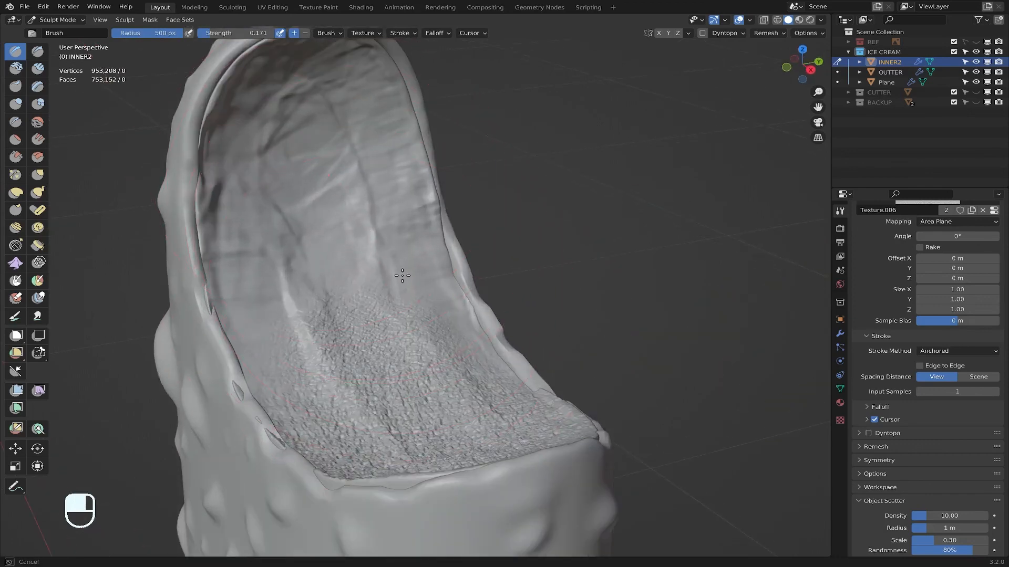
{"action": "mouse_move", "coordinate": [376, 221]}
{"action": "left_mouse_down"}
{"action": "mouse_move", "coordinate": [494, 277]}
{"action": "mouse_move", "coordinate": [420, 226]}
{"action": "mouse_move", "coordinate": [491, 207]}
{"action": "mouse_move", "coordinate": [338, 249]}
{"action": "left_mouse_up"}
{"action": "mouse_move", "coordinate": [274, 252]}
{"action": "left_mouse_down"}
{"action": "mouse_move", "coordinate": [413, 362]}
{"action": "mouse_move", "coordinate": [425, 356]}
{"action": "left_mouse_up"}
{"action": "mouse_move", "coordinate": [462, 188]}
{"action": "left_mouse_down"}
{"action": "mouse_move", "coordinate": [451, 334]}
{"action": "mouse_move", "coordinate": [460, 343]}
{"action": "left_mouse_up"}
{"action": "scroll", "coordinate": [451, 342], "scroll_direction": "down", "scroll_amount": 3}
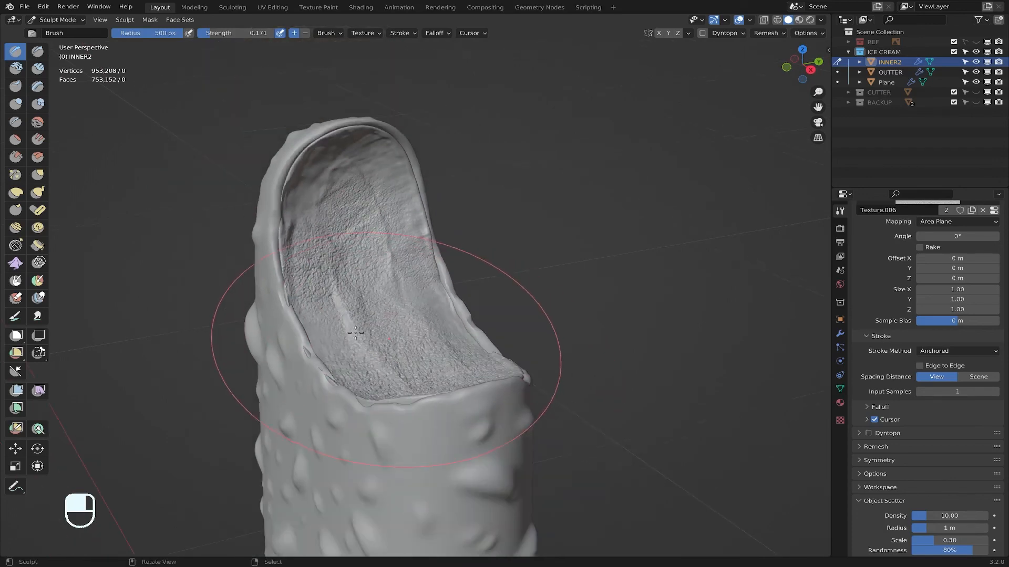
{"action": "mouse_move", "coordinate": [386, 350]}
{"action": "middle_mouse_down"}
{"action": "mouse_move", "coordinate": [339, 279]}
{"action": "mouse_move", "coordinate": [344, 358]}
{"action": "middle_mouse_up"}
{"action": "mouse_move", "coordinate": [347, 360]}
{"action": "left_mouse_down"}
{"action": "mouse_move", "coordinate": [379, 296]}
{"action": "mouse_move", "coordinate": [459, 399]}
{"action": "mouse_move", "coordinate": [424, 354]}
{"action": "left_mouse_up"}
{"action": "mouse_move", "coordinate": [424, 353]}
{"action": "middle_mouse_down"}
{"action": "mouse_move", "coordinate": [457, 392]}
{"action": "mouse_move", "coordinate": [484, 371]}
{"action": "middle_mouse_up"}
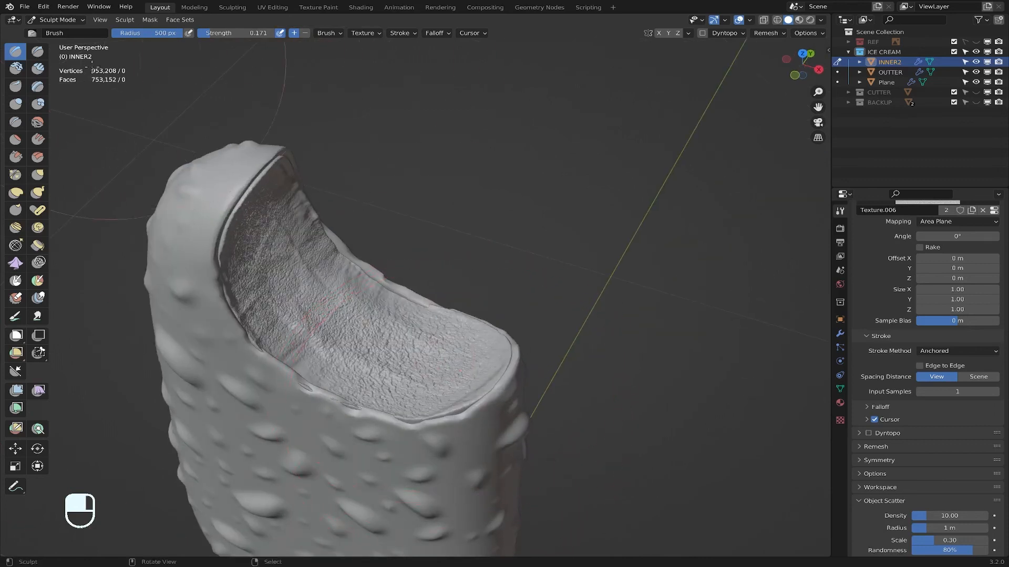
Step: Soften the stamped grain with the Smooth brush, raising its strength to 0.529, and remove Texture.006 from that brush
{"action": "left_click", "coordinate": [38, 122]}
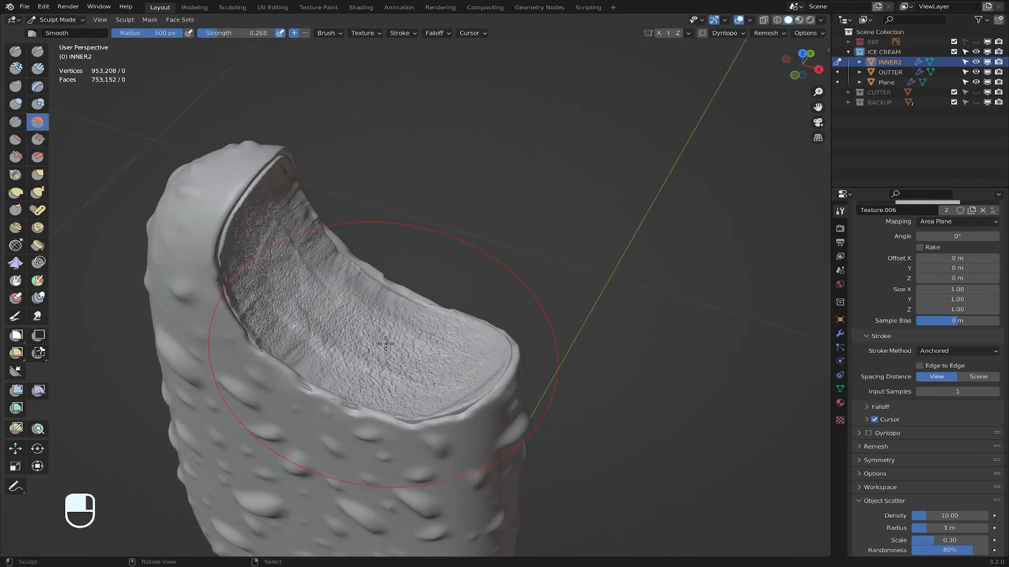
{"action": "left_click_drag", "start_coordinate": [403, 353], "coordinate": [412, 376]}
{"action": "mouse_move", "coordinate": [394, 363]}
{"action": "middle_mouse_down", "text": "ctrl"}
{"action": "mouse_move", "coordinate": [275, 304]}
{"action": "mouse_move", "coordinate": [207, 248]}
{"action": "middle_mouse_up", "text": "ctrl"}
{"action": "mouse_move", "coordinate": [334, 330]}
{"action": "left_mouse_down"}
{"action": "mouse_move", "coordinate": [311, 398]}
{"action": "mouse_move", "coordinate": [312, 315]}
{"action": "left_mouse_up"}
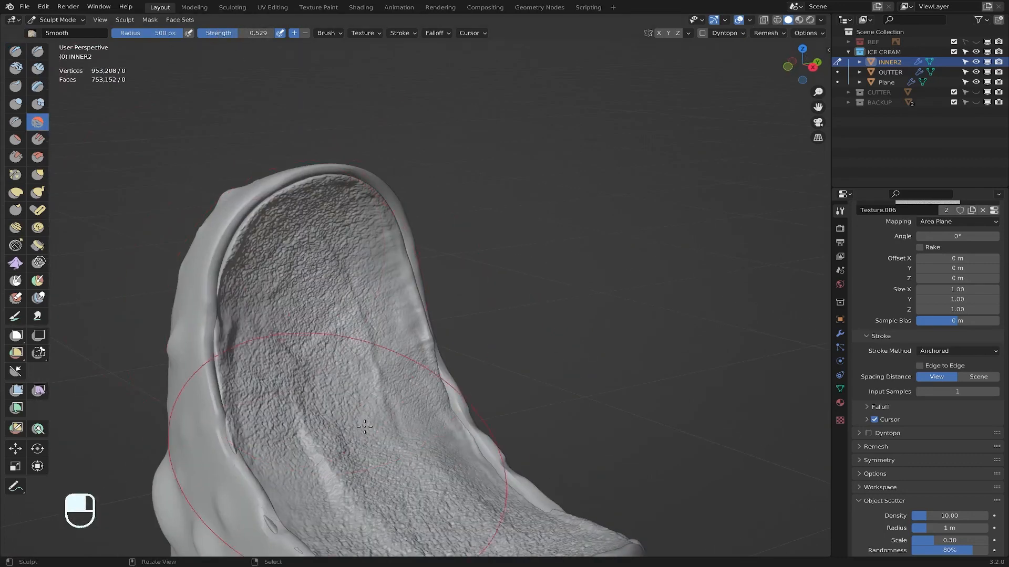
{"action": "scroll", "coordinate": [887, 277], "scroll_direction": "up", "scroll_amount": 2}
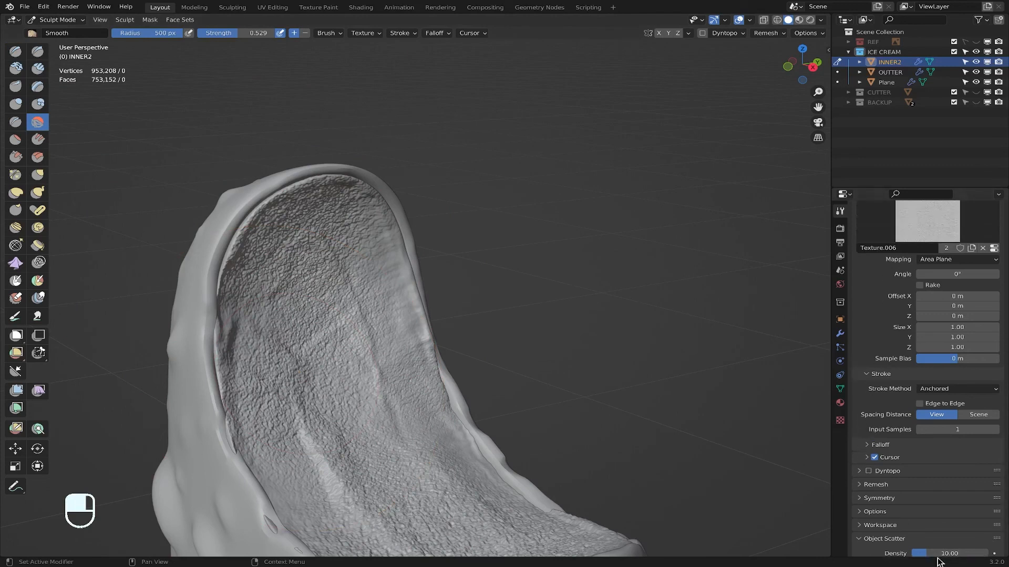
{"action": "left_click", "coordinate": [982, 248]}
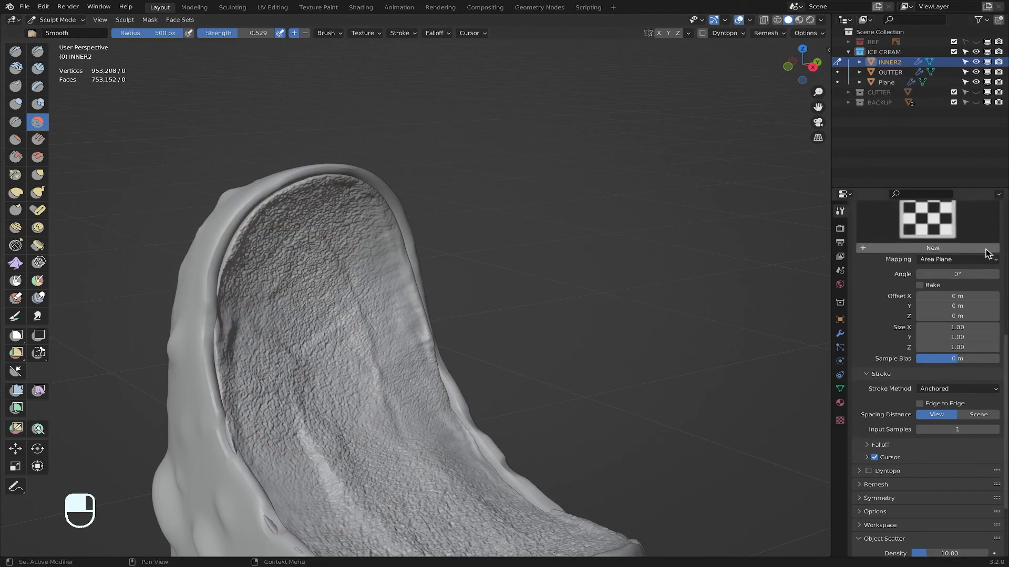
Step: Try to reset the Smooth brush by unlinking it, adding a new brush in its place and unlinking that one too
{"action": "scroll", "coordinate": [931, 337], "scroll_direction": "up", "scroll_amount": 10}
{"action": "scroll", "coordinate": [931, 337], "scroll_direction": "up", "scroll_amount": 3}
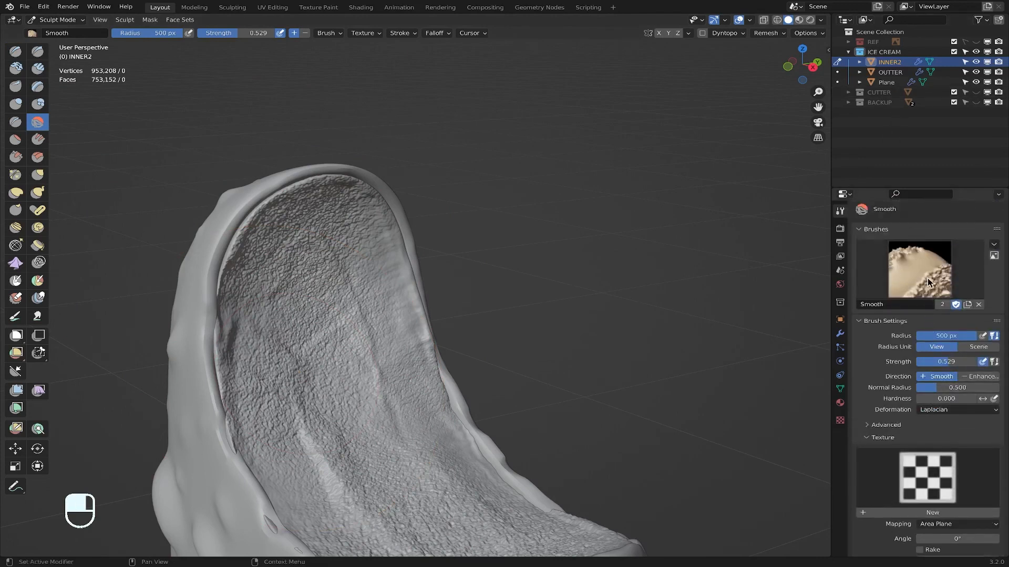
{"action": "left_click", "coordinate": [928, 278]}
{"action": "left_click", "coordinate": [989, 282]}
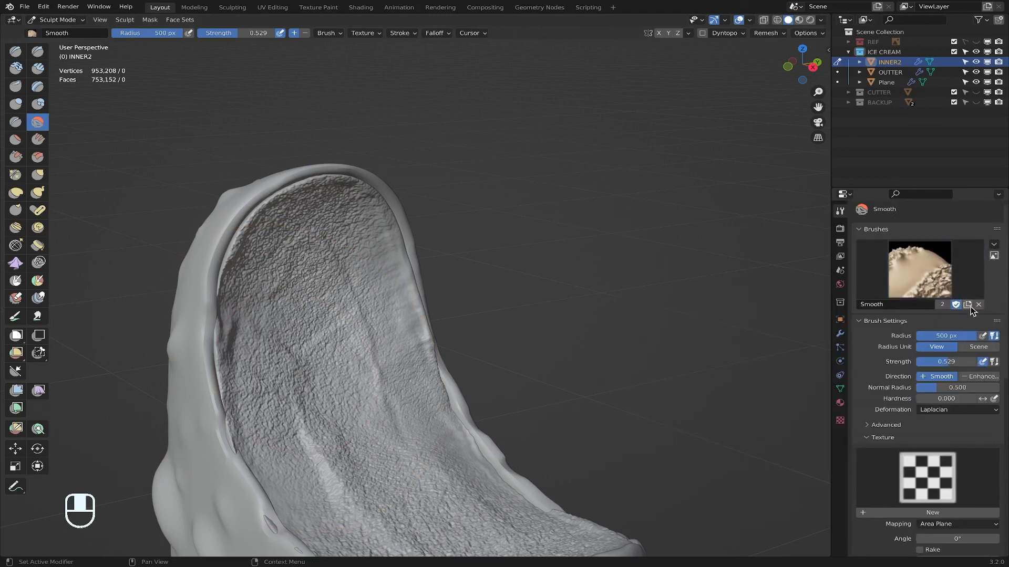
{"action": "left_click", "coordinate": [978, 304]}
{"action": "left_click", "coordinate": [925, 273]}
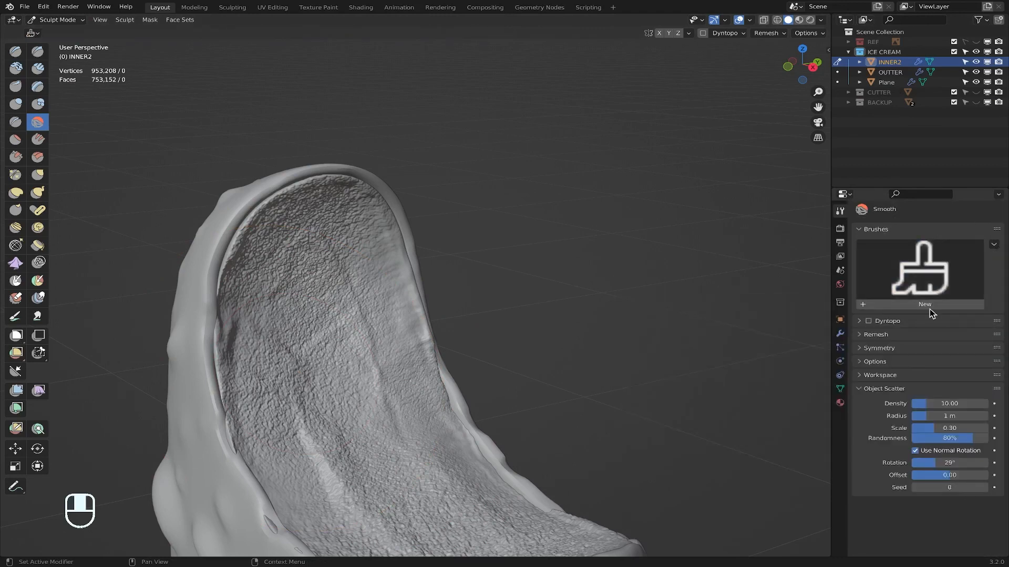
{"action": "left_click", "coordinate": [932, 304]}
{"action": "left_click", "coordinate": [932, 280]}
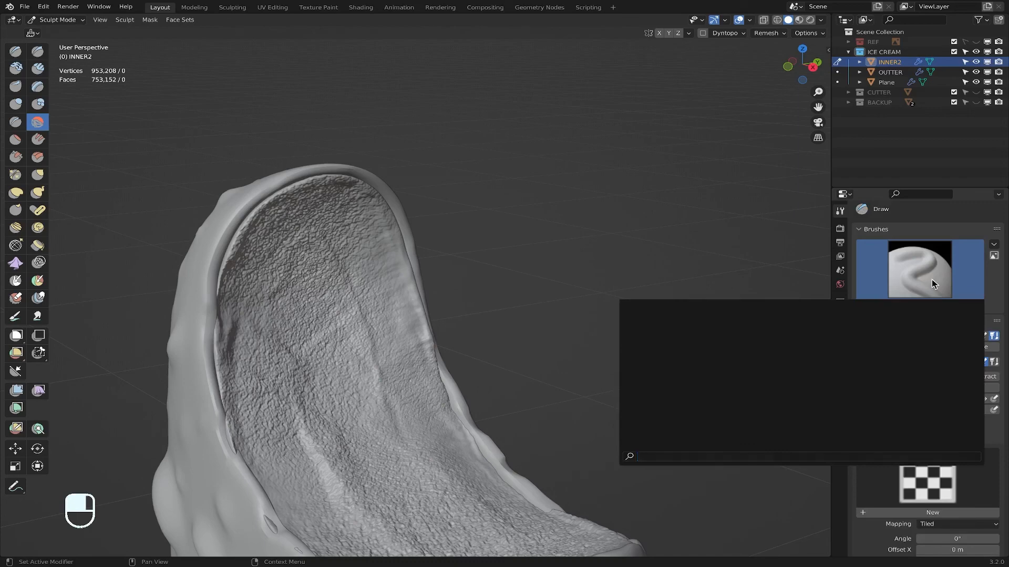
{"action": "left_click", "coordinate": [978, 305]}
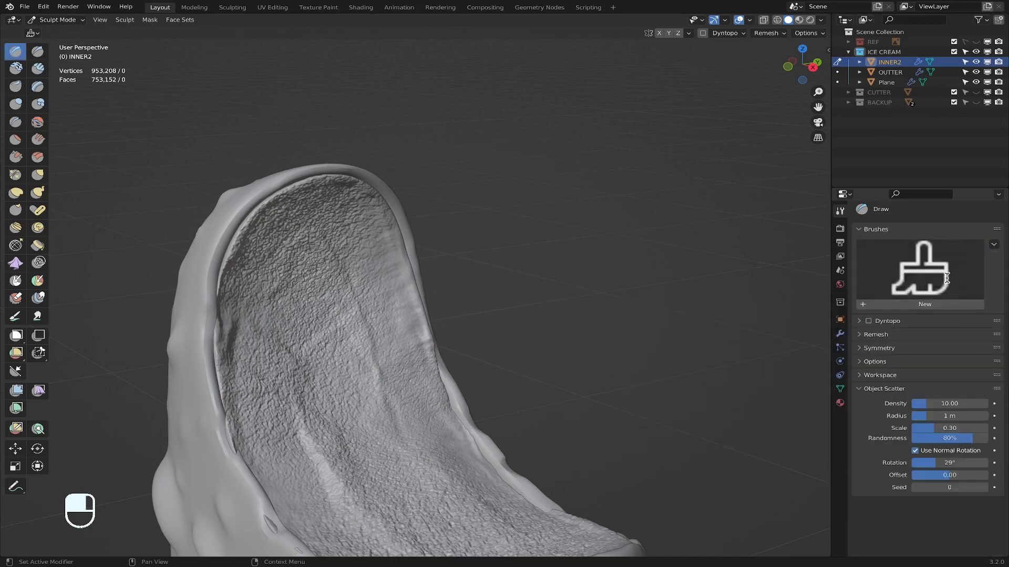
Step: Search the available brushes for "smoo" and make the Smooth brush active again
{"action": "left_click", "coordinate": [947, 278]}
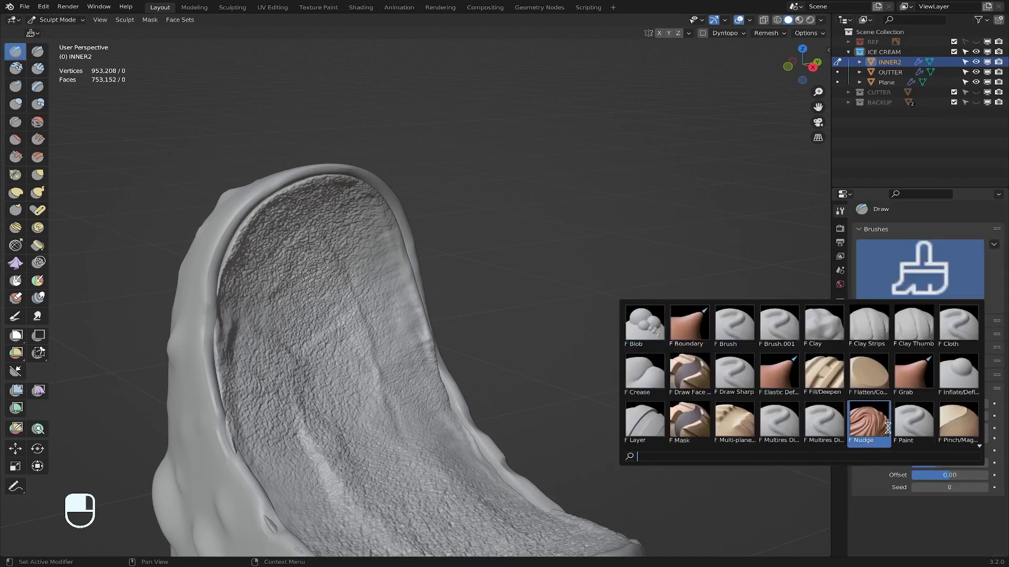
{"action": "key", "text": "Down"}
{"action": "key", "text": "Up"}
{"action": "key", "text": "Up"}
{"action": "key", "text": "Up"}
{"action": "key", "text": "Up"}
{"action": "key", "text": "Up"}
{"action": "key", "text": "Up"}
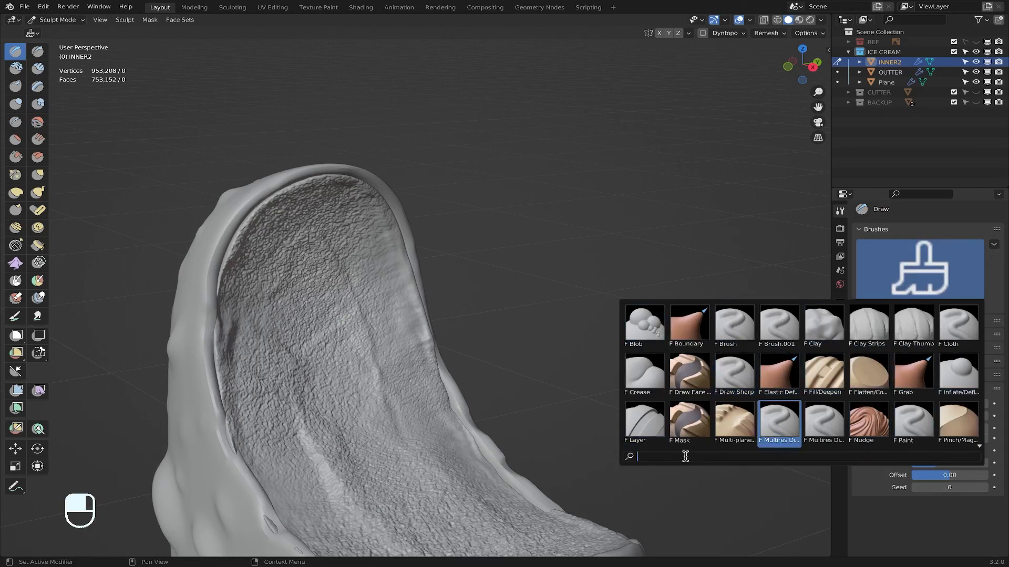
{"action": "type", "text": "s"}
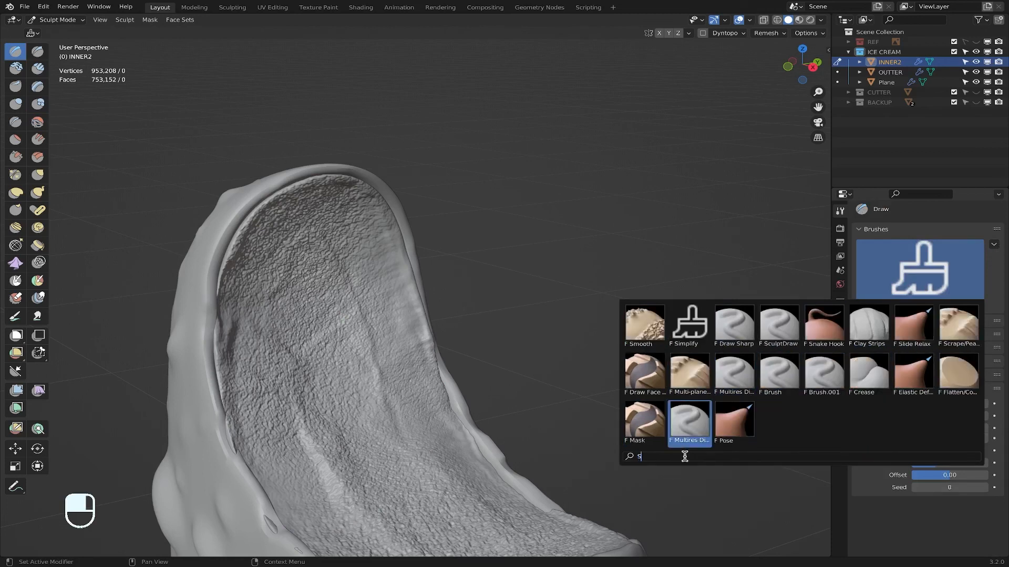
{"action": "type", "text": "moo"}
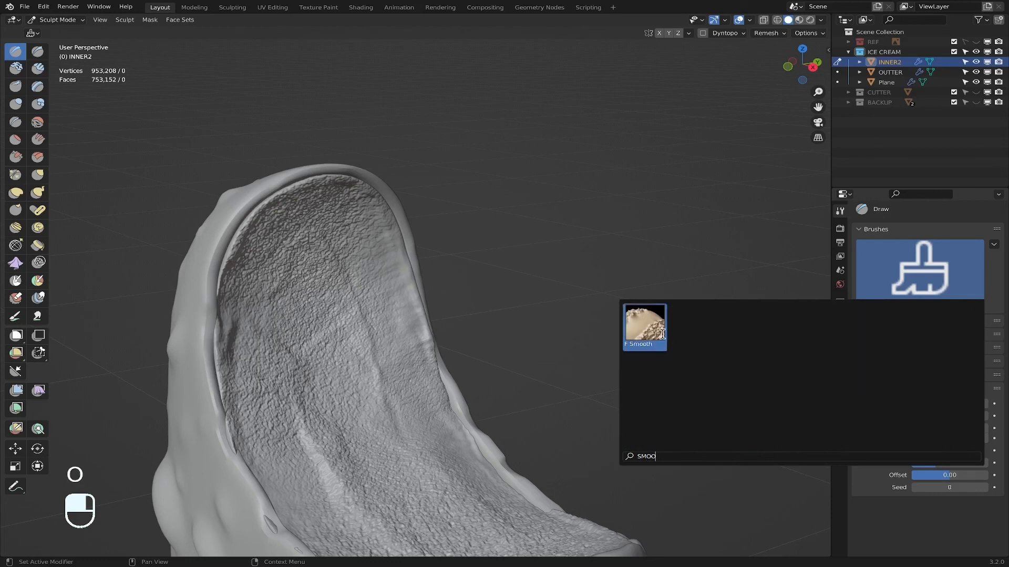
{"action": "left_click", "coordinate": [663, 334]}
Step: Set the Smooth brush to a 288 px radius and 0.619 strength, and stroke over the grain in the bite surface
{"action": "key", "text": "f"}
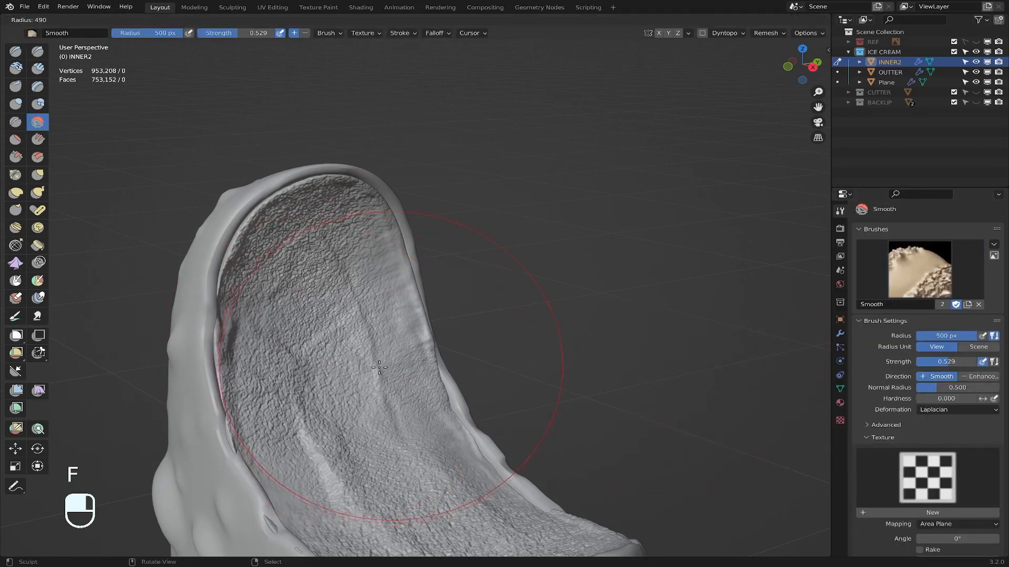
{"action": "left_click", "coordinate": [307, 369]}
{"action": "left_click_drag", "start_coordinate": [306, 369], "coordinate": [306, 369]}
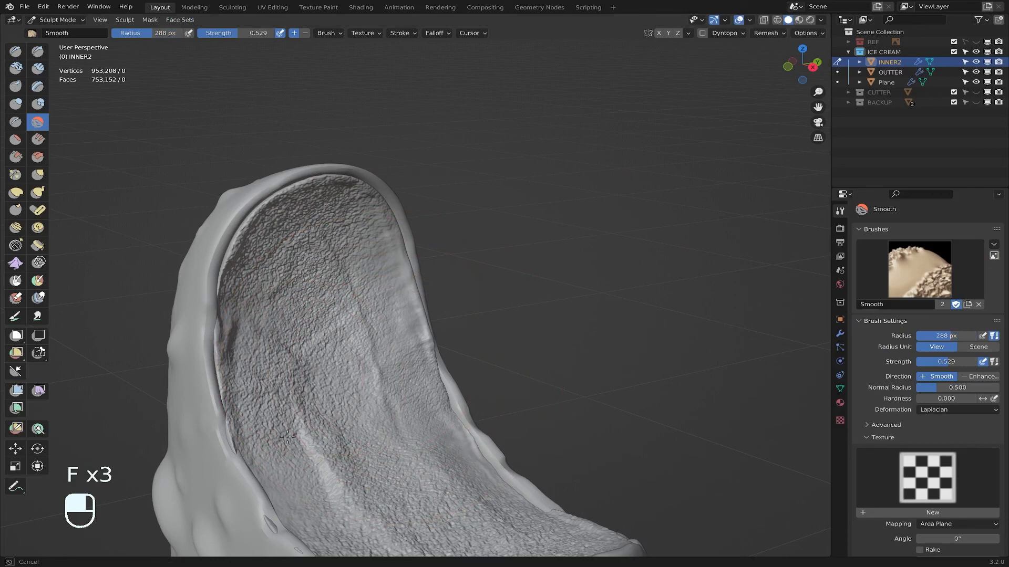
{"action": "left_click_drag", "start_coordinate": [288, 437], "coordinate": [363, 379]}
{"action": "left_click_drag", "start_coordinate": [239, 33], "coordinate": [245, 33]}
{"action": "left_click_drag", "start_coordinate": [339, 339], "coordinate": [339, 333]}
{"action": "left_click_drag", "start_coordinate": [353, 241], "coordinate": [382, 283]}
Step: Try smoothing the grain over the middle, lower part and rounded end of INNER2's bite surface
{"action": "mouse_move", "coordinate": [383, 284]}
{"action": "middle_mouse_down"}
{"action": "mouse_move", "coordinate": [379, 247]}
{"action": "mouse_move", "coordinate": [382, 320]}
{"action": "middle_mouse_up"}
{"action": "left_click", "coordinate": [941, 262]}
{"action": "left_click", "coordinate": [845, 313]}
{"action": "left_click_drag", "start_coordinate": [315, 310], "coordinate": [425, 318]}
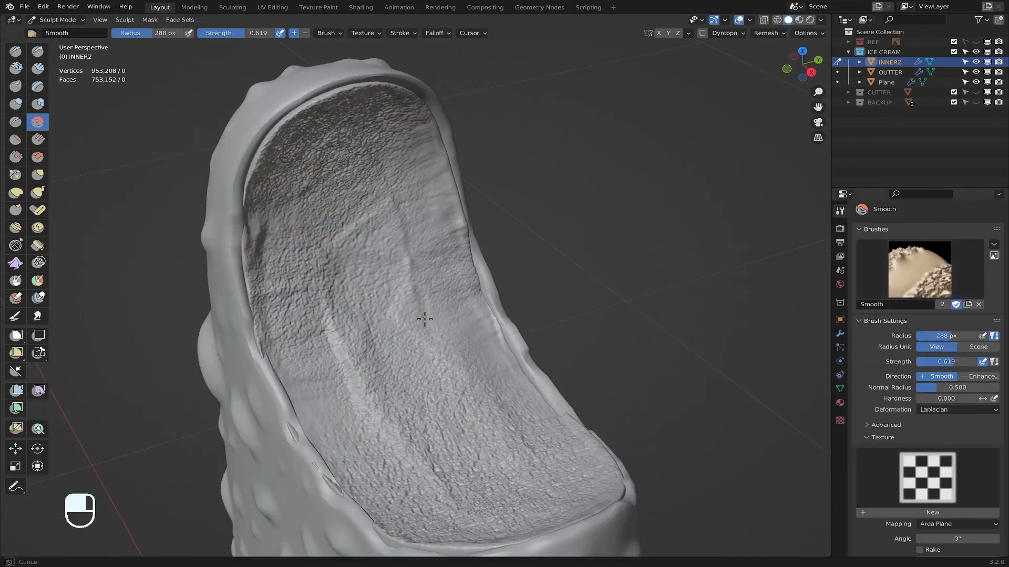
{"action": "left_click_drag", "start_coordinate": [501, 489], "coordinate": [473, 468]}
{"action": "mouse_move", "coordinate": [473, 468]}
{"action": "middle_mouse_down"}
{"action": "mouse_move", "coordinate": [530, 463]}
{"action": "mouse_move", "coordinate": [604, 483]}
{"action": "middle_mouse_up"}
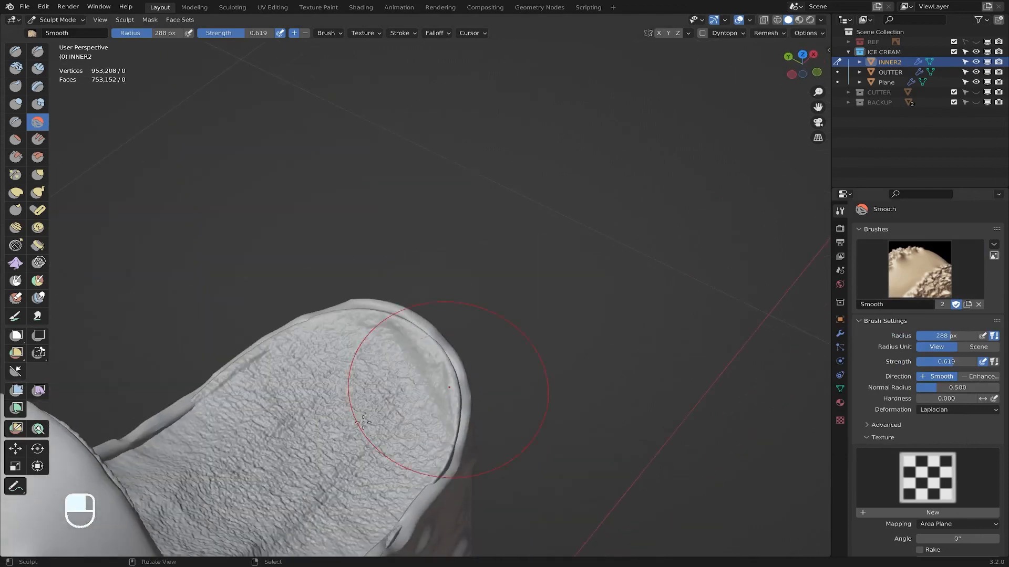
{"action": "left_click_drag", "start_coordinate": [364, 423], "coordinate": [344, 429]}
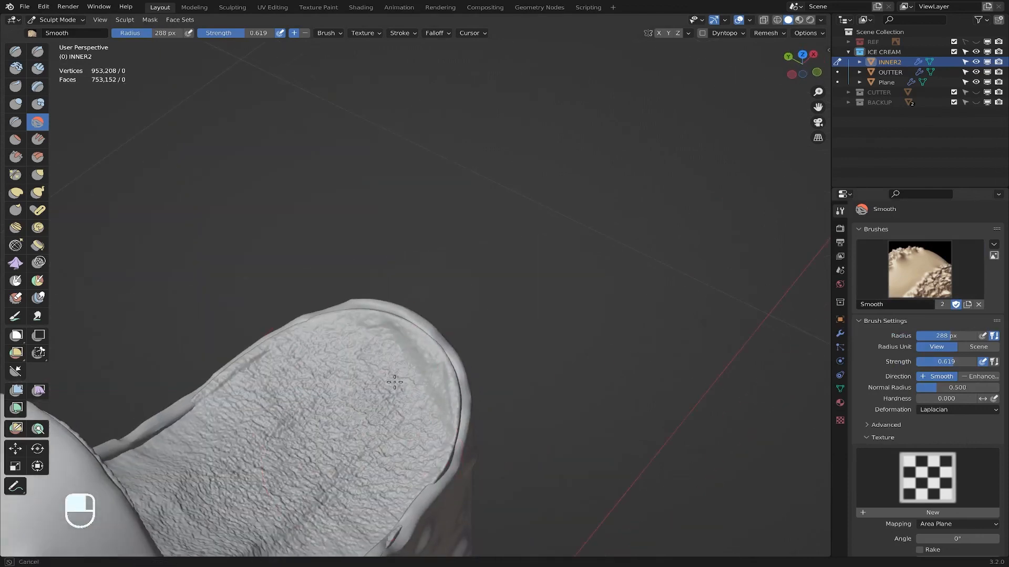
{"action": "left_click_drag", "start_coordinate": [395, 382], "coordinate": [397, 380]}
Step: Change the Smooth brush's texture mapping to Tiled and its stroke method to Space
{"action": "scroll", "coordinate": [945, 400], "scroll_direction": "down", "scroll_amount": 4}
{"action": "left_click", "coordinate": [976, 449]}
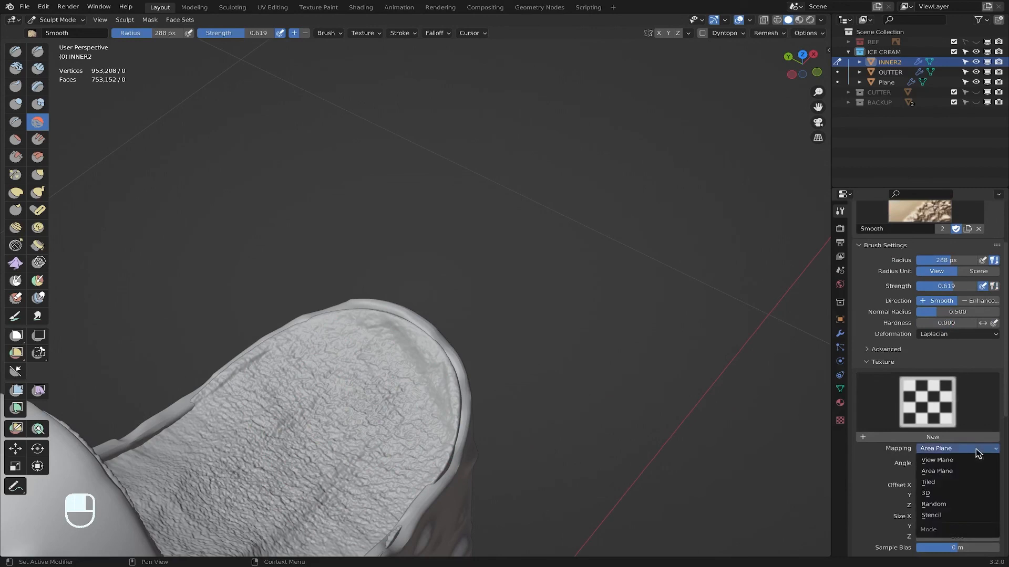
{"action": "left_click", "coordinate": [946, 481]}
{"action": "scroll", "coordinate": [944, 526], "scroll_direction": "down", "scroll_amount": 4}
{"action": "left_click", "coordinate": [956, 494]}
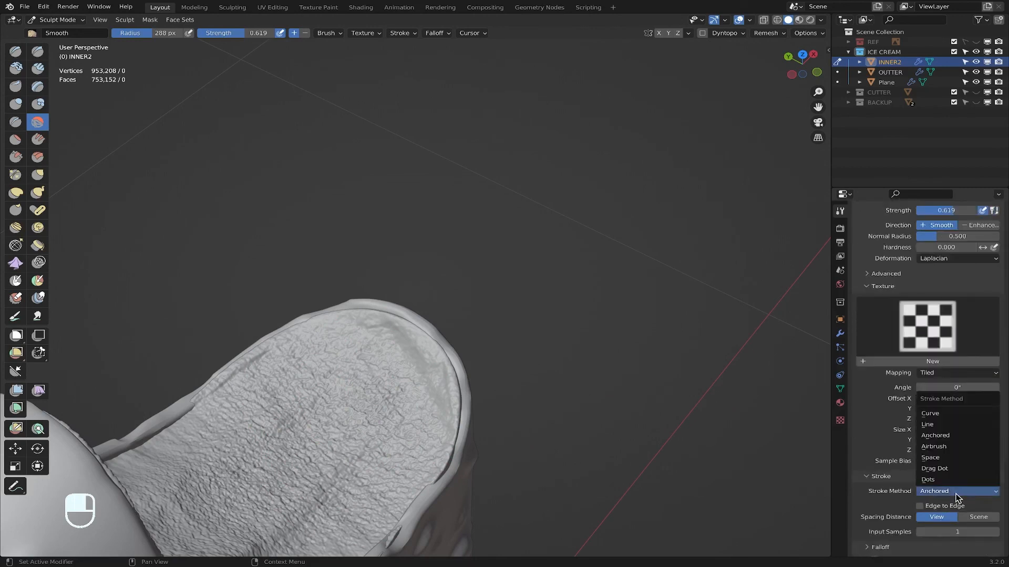
{"action": "left_click", "coordinate": [930, 458]}
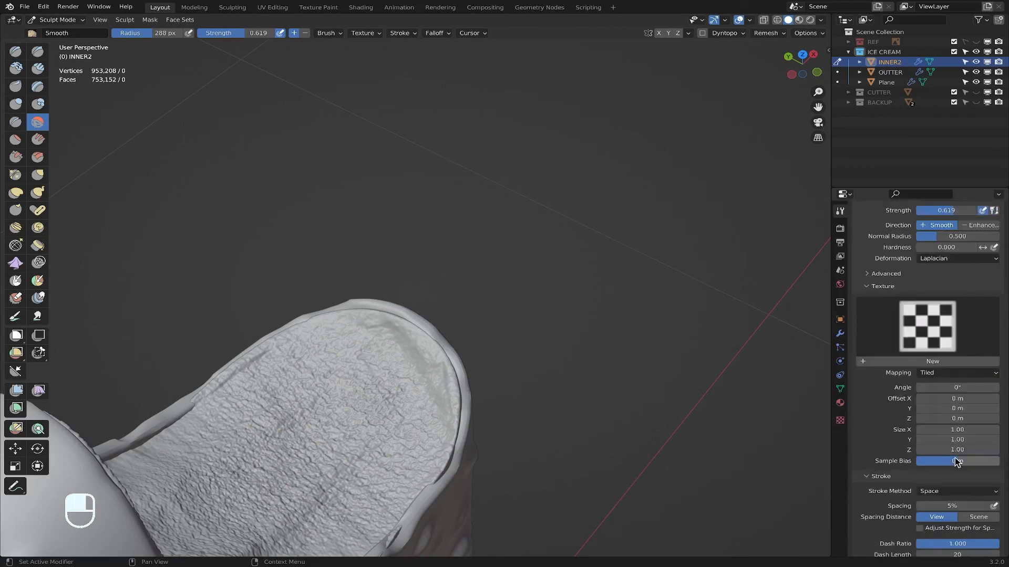
Step: Undo the last smoothing stroke and soften the grain from the lower part of the bite up through its middle
{"action": "middle_click_drag", "start_coordinate": [388, 414], "coordinate": [224, 431]}
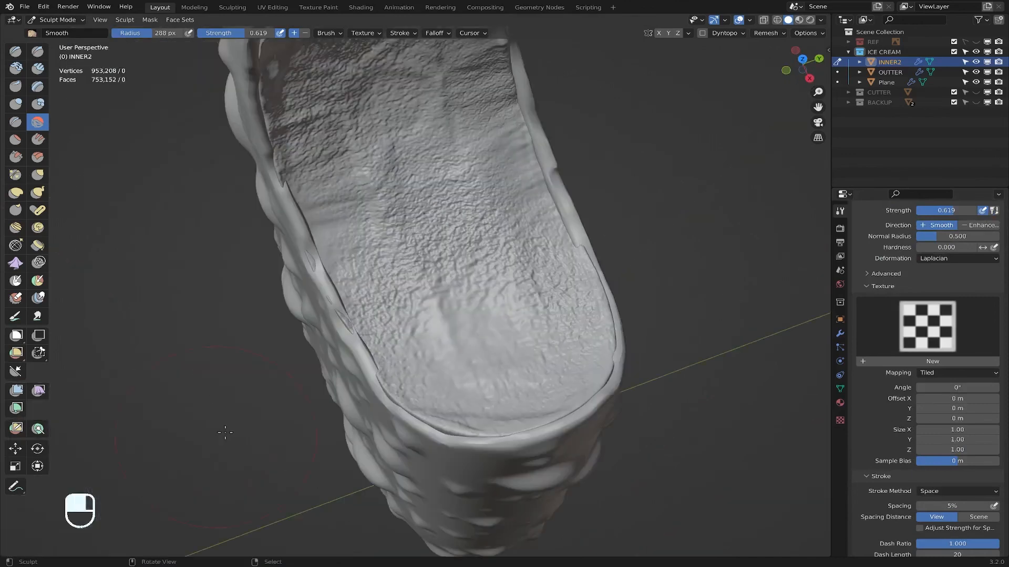
{"action": "scroll", "coordinate": [518, 363], "scroll_direction": "down", "scroll_amount": 3}
{"action": "mouse_move", "coordinate": [492, 351]}
{"action": "middle_mouse_down", "text": "shift"}
{"action": "mouse_move", "coordinate": [481, 401]}
{"action": "mouse_move", "coordinate": [450, 303]}
{"action": "middle_mouse_up", "text": "shift"}
{"action": "scroll", "coordinate": [478, 380], "scroll_direction": "up", "scroll_amount": 2}
{"action": "key", "text": "super+z"}
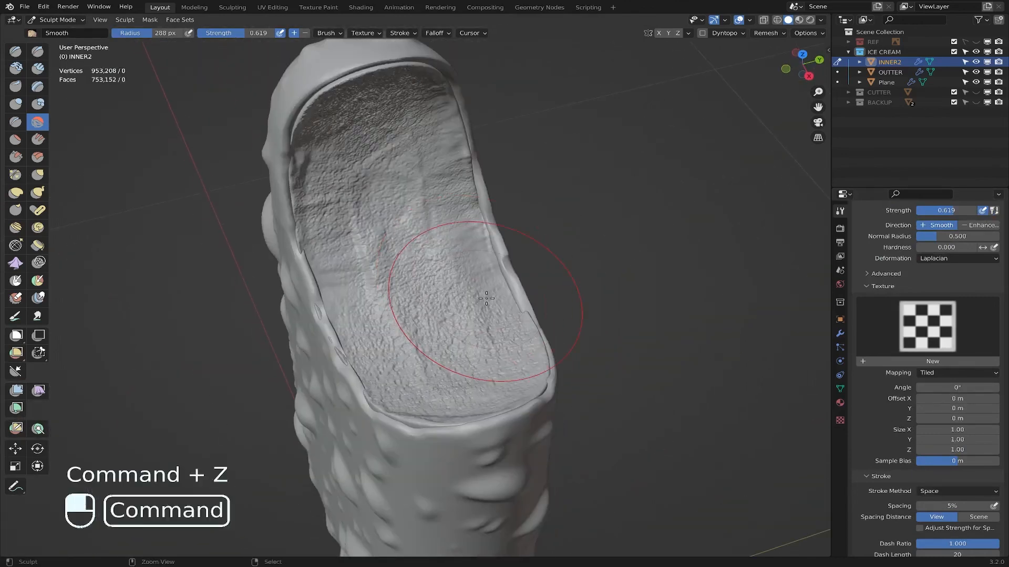
{"action": "mouse_move", "coordinate": [451, 303]}
{"action": "left_mouse_down"}
{"action": "mouse_move", "coordinate": [403, 299]}
{"action": "mouse_move", "coordinate": [461, 378]}
{"action": "left_mouse_up"}
{"action": "mouse_move", "coordinate": [395, 352]}
{"action": "left_mouse_down"}
{"action": "mouse_move", "coordinate": [395, 114]}
{"action": "mouse_move", "coordinate": [352, 124]}
{"action": "mouse_move", "coordinate": [342, 197]}
{"action": "left_mouse_up"}
{"action": "mouse_move", "coordinate": [461, 291]}
{"action": "middle_mouse_down"}
{"action": "mouse_move", "coordinate": [462, 258]}
{"action": "mouse_move", "coordinate": [544, 308]}
{"action": "middle_mouse_up"}
{"action": "scroll", "coordinate": [434, 364], "scroll_direction": "down", "scroll_amount": 5}
{"action": "middle_click_drag", "start_coordinate": [557, 359], "coordinate": [501, 348]}
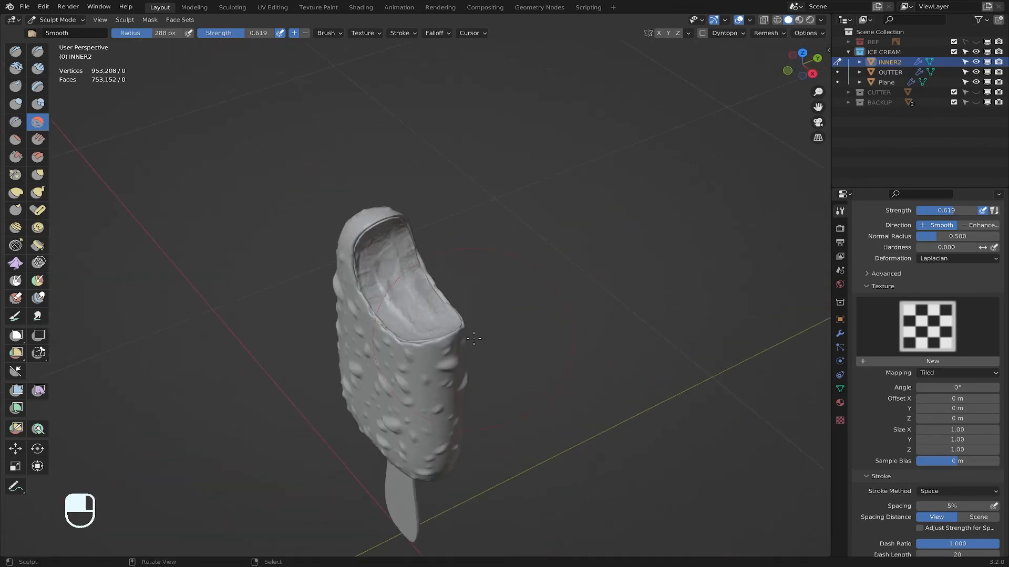
Step: Carve uneven grooves into the upper and middle bite surface with the subtracting Clay Strips brush at a 130 px radius
{"action": "scroll", "coordinate": [502, 348], "scroll_direction": "up", "scroll_amount": 3}
{"action": "left_click", "coordinate": [38, 69]}
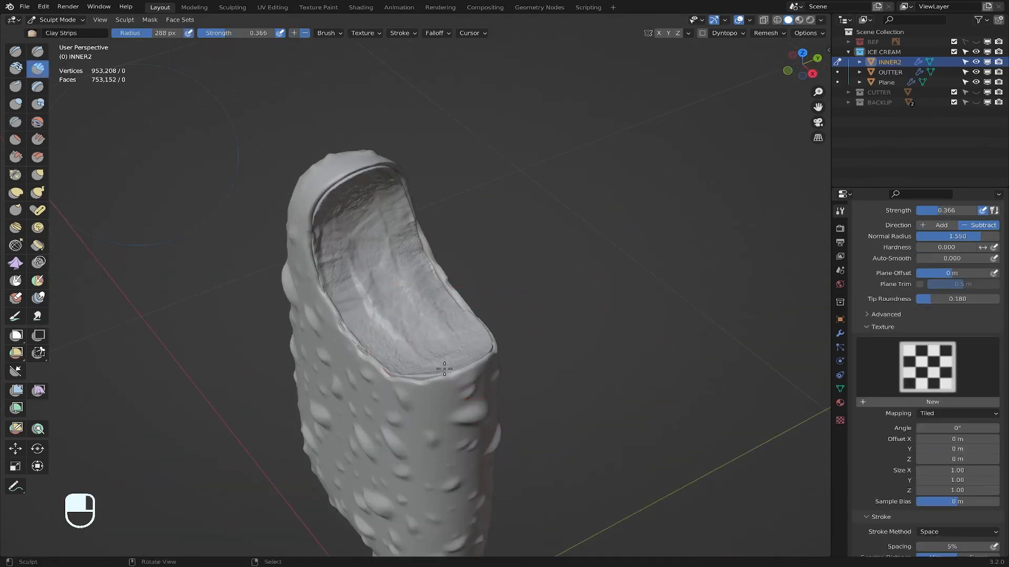
{"action": "key", "text": "f"}
{"action": "left_click", "coordinate": [385, 324]}
{"action": "scroll", "coordinate": [391, 337], "scroll_direction": "up", "scroll_amount": 2}
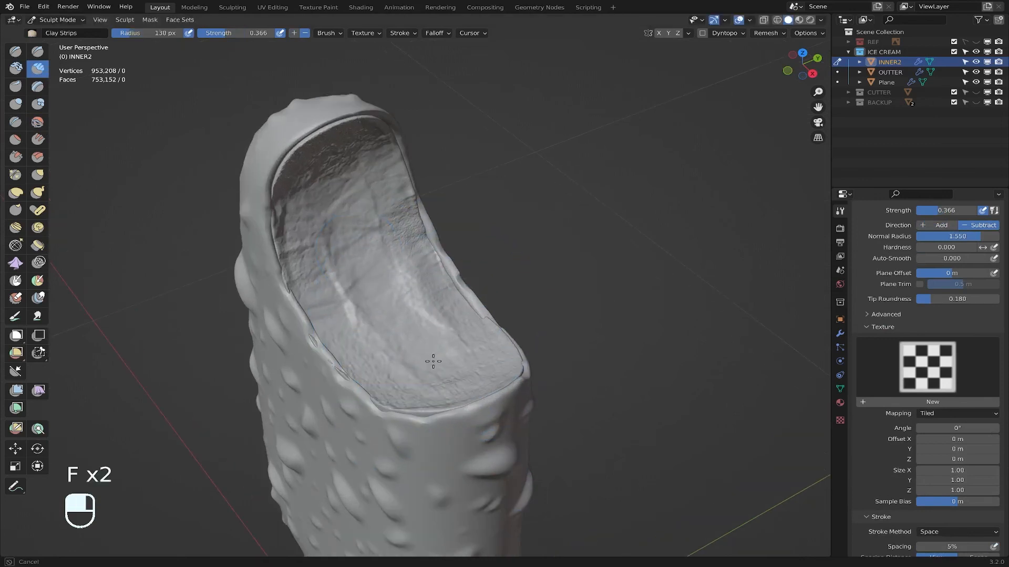
{"action": "scroll", "coordinate": [433, 361], "scroll_direction": "up", "scroll_amount": 2}
{"action": "middle_click_drag", "start_coordinate": [432, 360], "coordinate": [352, 225]}
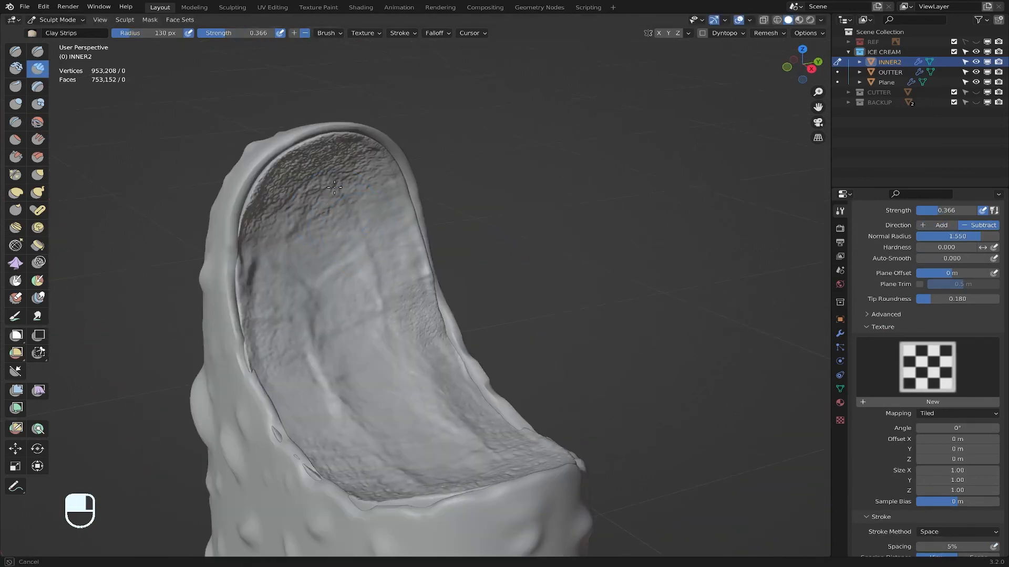
{"action": "mouse_move", "coordinate": [335, 188]}
{"action": "left_mouse_down"}
{"action": "mouse_move", "coordinate": [273, 216]}
{"action": "mouse_move", "coordinate": [327, 168]}
{"action": "left_mouse_up"}
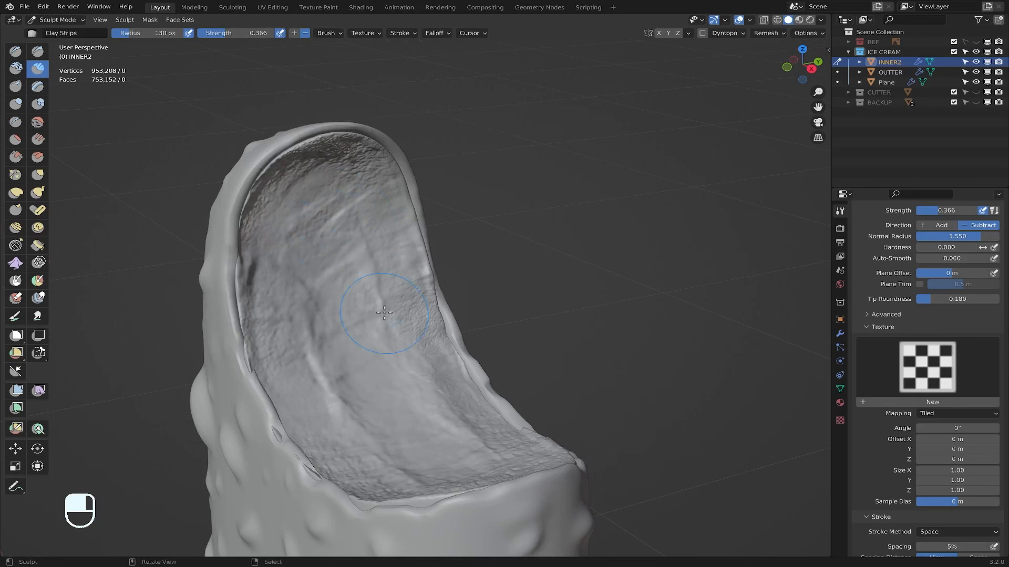
{"action": "middle_click_drag", "start_coordinate": [384, 313], "coordinate": [391, 381]}
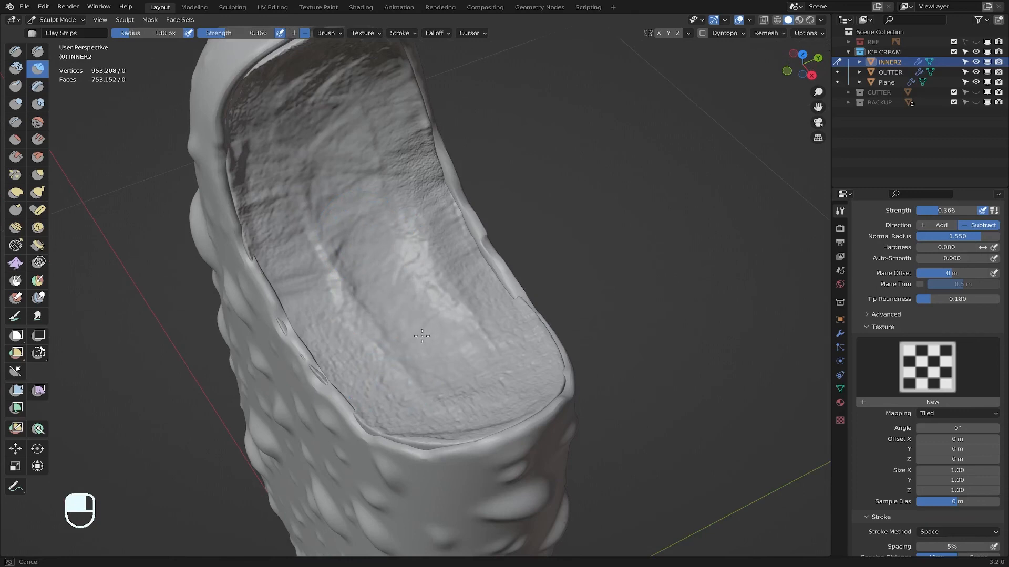
Step: Reduce the Clay Strips radius to 70 px, undo a trial stroke and cut finer scratches down the middle of the bite
{"action": "key", "text": "f"}
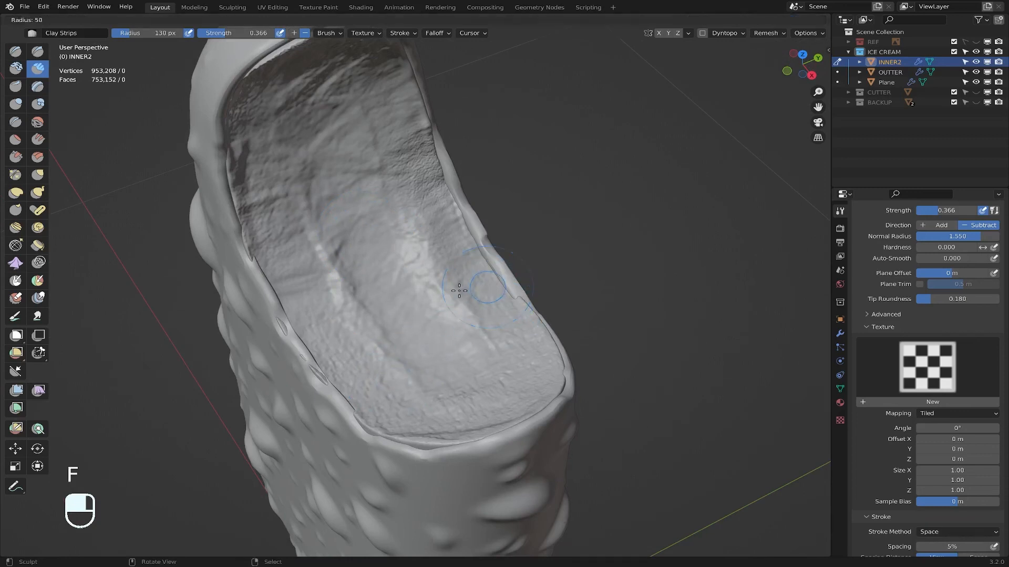
{"action": "key", "text": "f"}
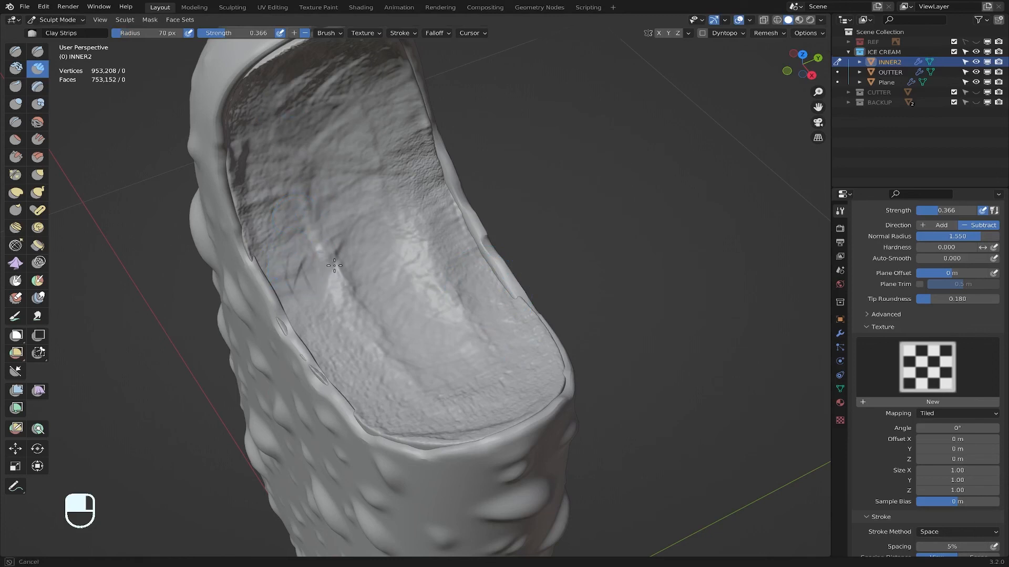
{"action": "mouse_move", "coordinate": [334, 266]}
{"action": "left_mouse_down"}
{"action": "mouse_move", "coordinate": [294, 256]}
{"action": "mouse_move", "coordinate": [308, 260]}
{"action": "left_mouse_up"}
{"action": "key", "text": "super+z"}
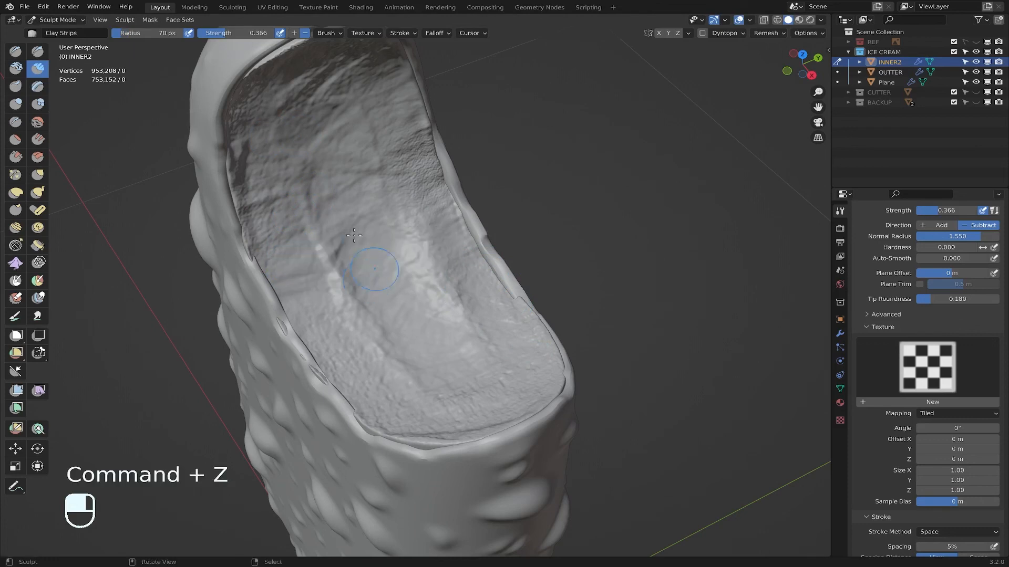
{"action": "left_click_drag", "start_coordinate": [335, 138], "coordinate": [347, 144]}
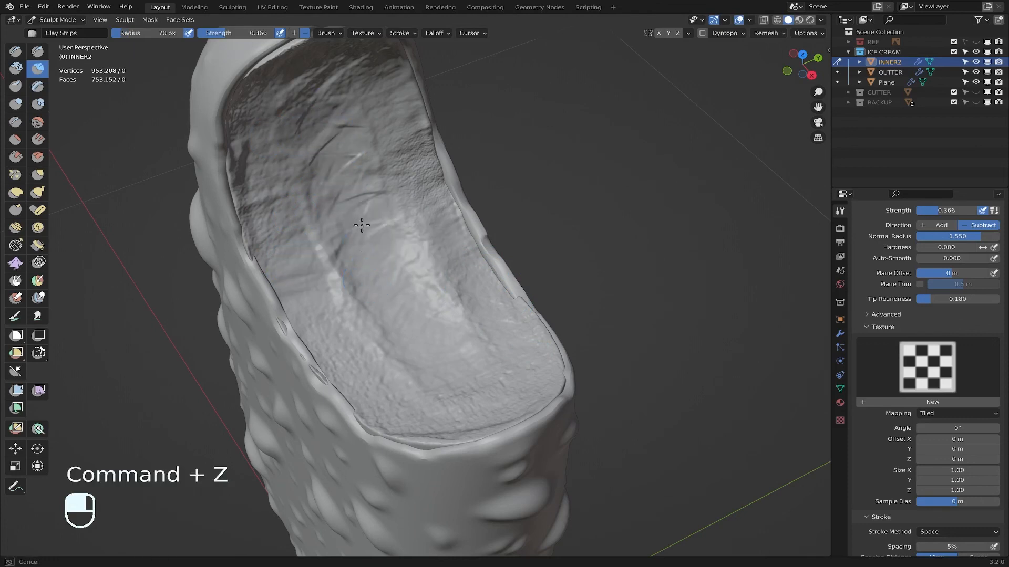
{"action": "left_click_drag", "start_coordinate": [397, 265], "coordinate": [405, 303]}
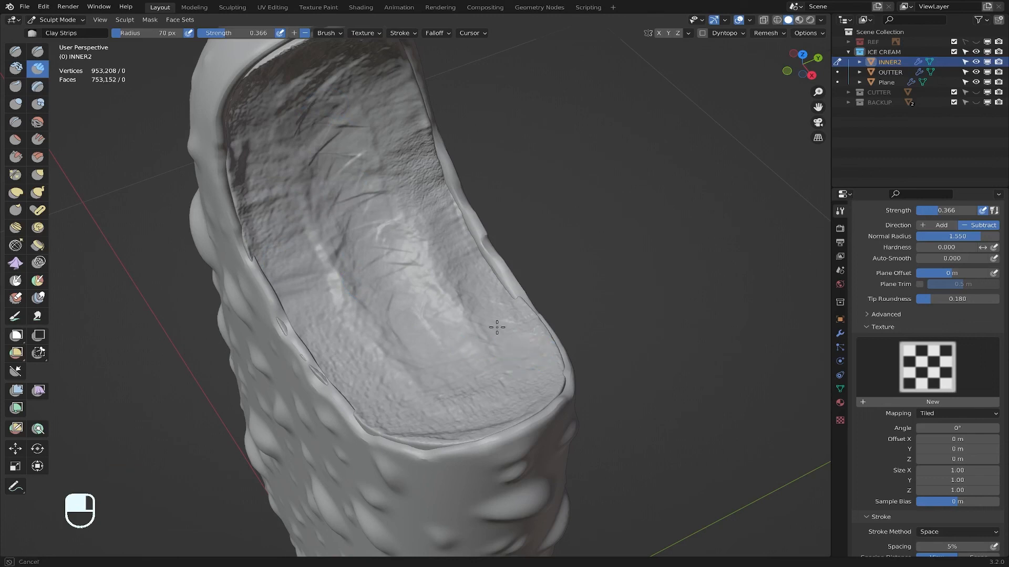
{"action": "scroll", "coordinate": [310, 219], "scroll_direction": "down", "scroll_amount": 4}
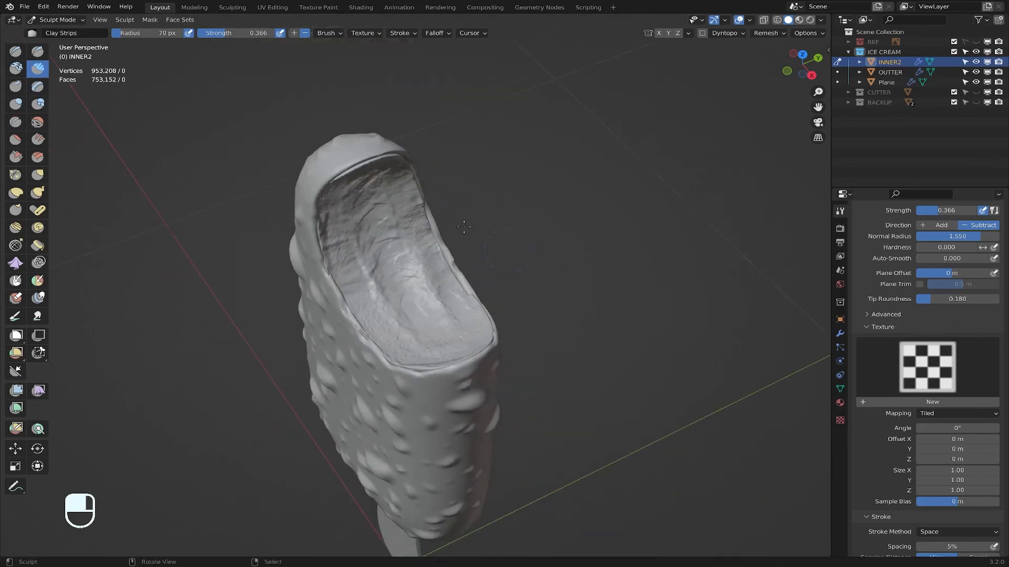
{"action": "middle_click_drag", "start_coordinate": [466, 225], "coordinate": [474, 194]}
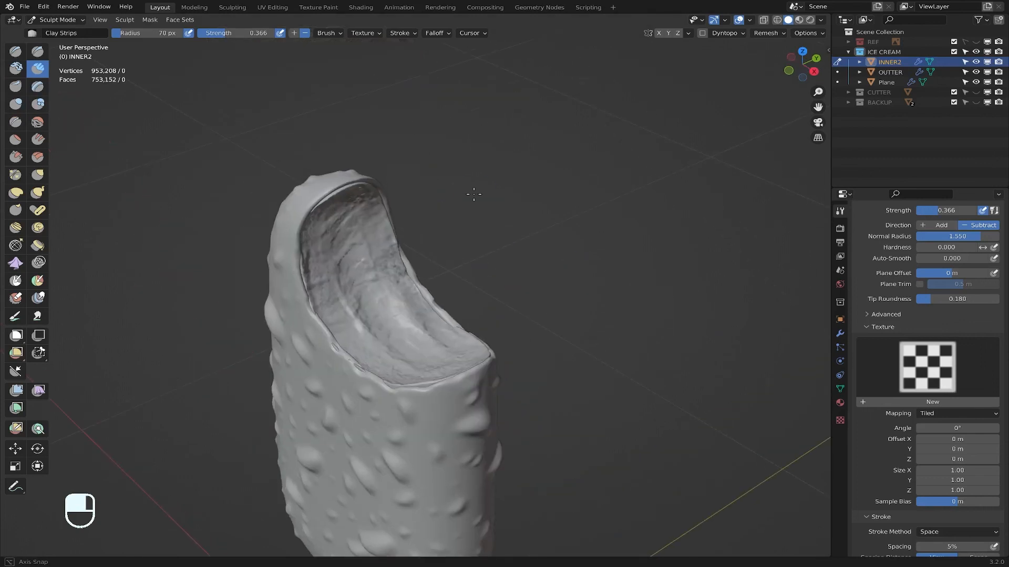
Step: Pull the core's edge onto the outer shell along the near side of the bite, using Grab at a 112 px radius
{"action": "left_click", "coordinate": [37, 174]}
{"action": "scroll", "coordinate": [361, 315], "scroll_direction": "up", "scroll_amount": 3}
{"action": "key", "text": "f"}
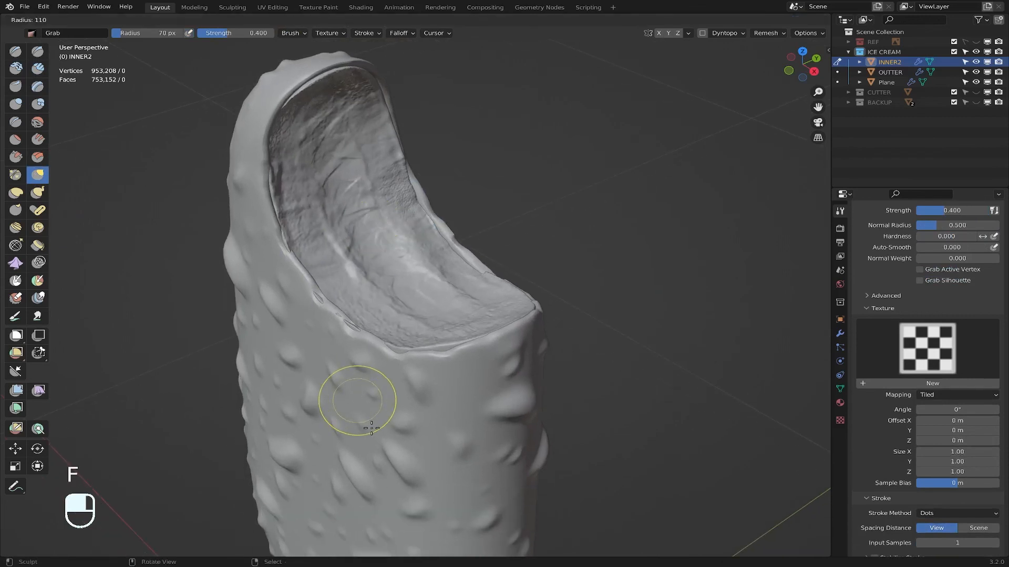
{"action": "left_click", "coordinate": [372, 429]}
{"action": "scroll", "coordinate": [362, 391], "scroll_direction": "up", "scroll_amount": 2}
{"action": "left_click_drag", "start_coordinate": [326, 339], "coordinate": [332, 359]}
{"action": "left_click_drag", "start_coordinate": [389, 371], "coordinate": [397, 386]}
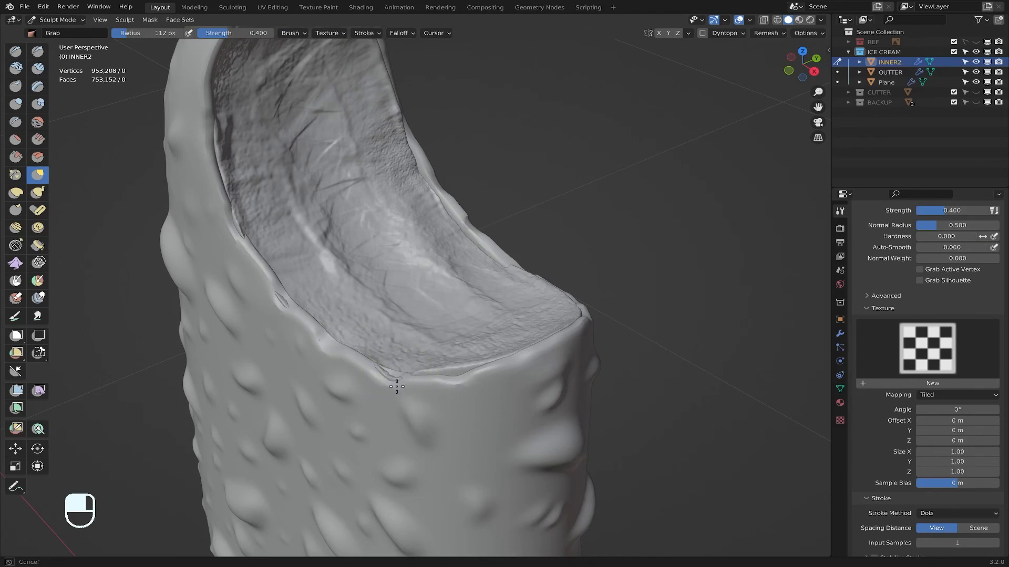
Step: Fit the core's edge to the shell around the bite's low front corner and along its opposite side
{"action": "middle_click_drag", "start_coordinate": [399, 383], "coordinate": [375, 368]}
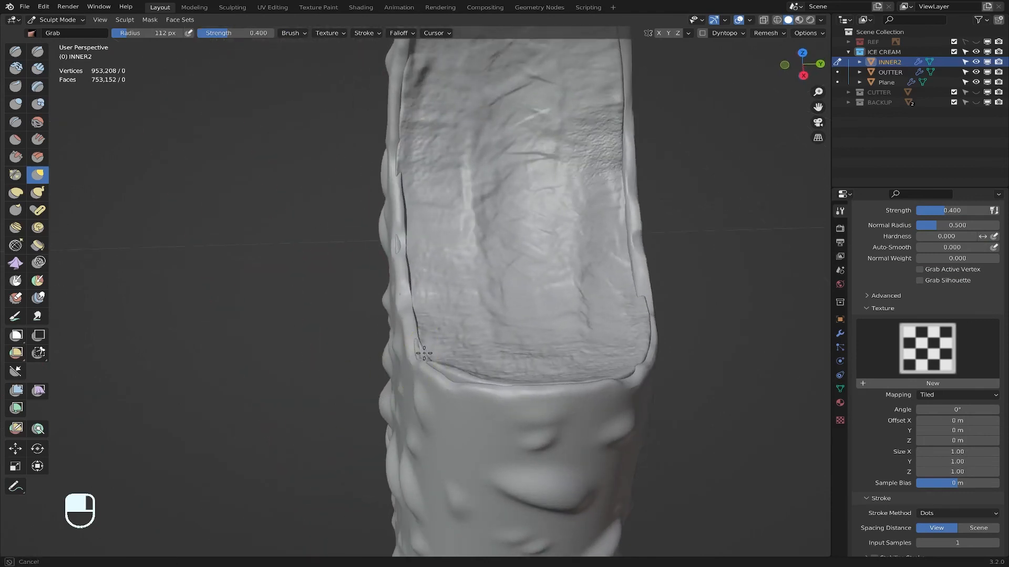
{"action": "left_click_drag", "start_coordinate": [426, 345], "coordinate": [424, 346]}
{"action": "mouse_move", "coordinate": [423, 344]}
{"action": "left_mouse_down"}
{"action": "mouse_move", "coordinate": [419, 353]}
{"action": "mouse_move", "coordinate": [457, 380]}
{"action": "left_mouse_up"}
{"action": "left_click_drag", "start_coordinate": [447, 375], "coordinate": [464, 388]}
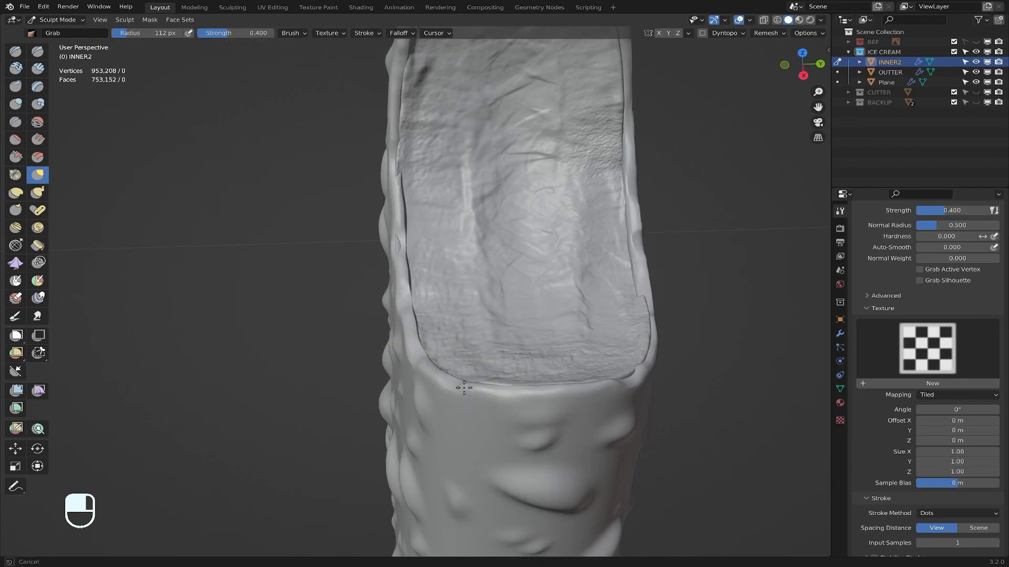
{"action": "mouse_move", "coordinate": [543, 390]}
{"action": "middle_mouse_down"}
{"action": "mouse_move", "coordinate": [381, 286]}
{"action": "mouse_move", "coordinate": [279, 283]}
{"action": "mouse_move", "coordinate": [289, 267]}
{"action": "mouse_move", "coordinate": [408, 361]}
{"action": "mouse_move", "coordinate": [486, 374]}
{"action": "middle_mouse_up"}
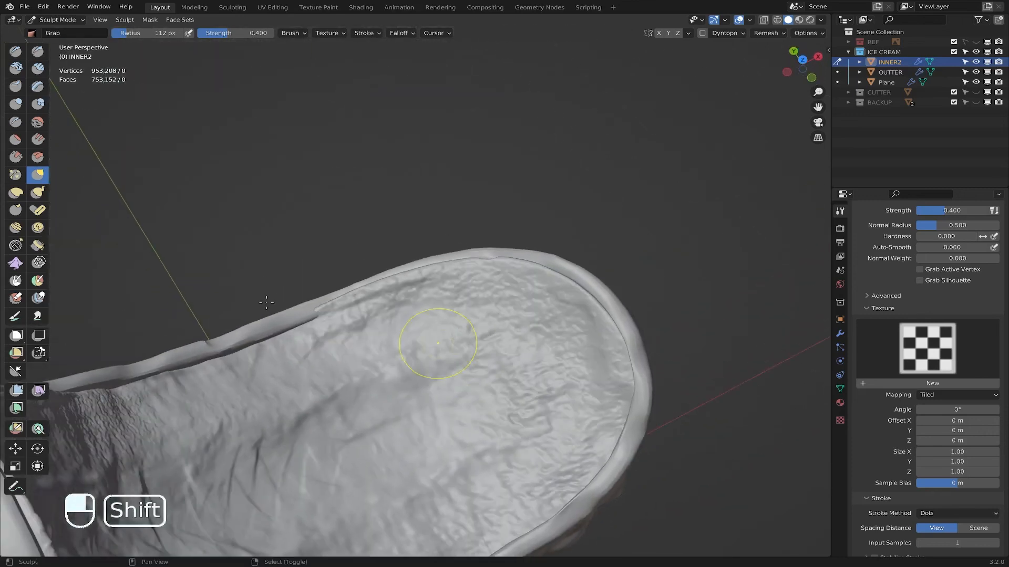
{"action": "scroll", "coordinate": [346, 318], "scroll_direction": "up", "scroll_amount": 3}
{"action": "mouse_move", "coordinate": [297, 312]}
{"action": "left_mouse_down"}
{"action": "mouse_move", "coordinate": [266, 315]}
{"action": "mouse_move", "coordinate": [271, 308]}
{"action": "mouse_move", "coordinate": [270, 326]}
{"action": "mouse_move", "coordinate": [336, 305]}
{"action": "mouse_move", "coordinate": [267, 325]}
{"action": "left_mouse_up"}
Step: Enlarge the Grab radius to 178 px and pull the core's edge against the shell along both sides of the bite
{"action": "key", "text": "f"}
{"action": "key", "text": "f"}
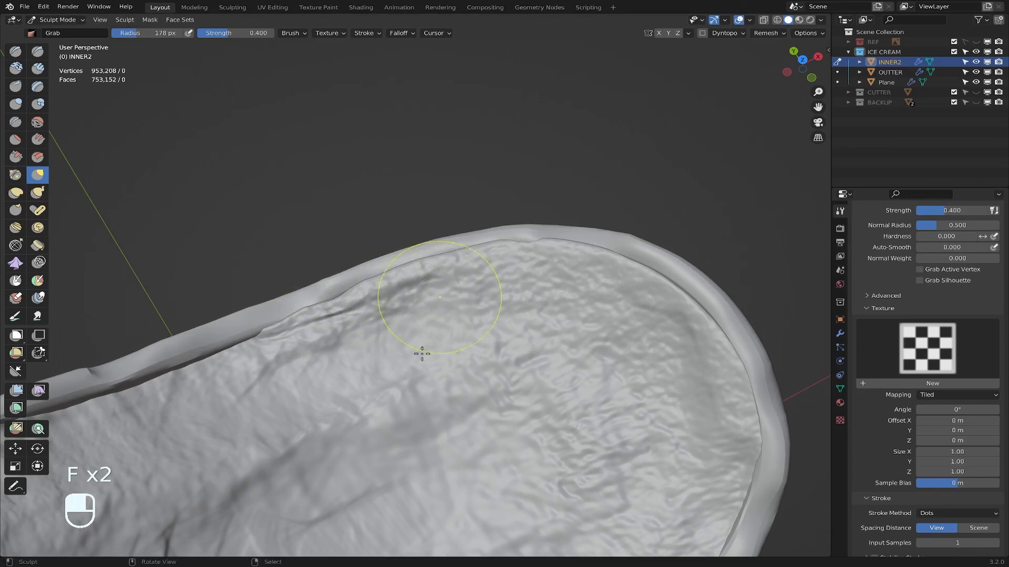
{"action": "mouse_move", "coordinate": [421, 351]}
{"action": "middle_mouse_down"}
{"action": "mouse_move", "coordinate": [583, 336]}
{"action": "mouse_move", "coordinate": [509, 315]}
{"action": "mouse_move", "coordinate": [484, 371]}
{"action": "middle_mouse_up"}
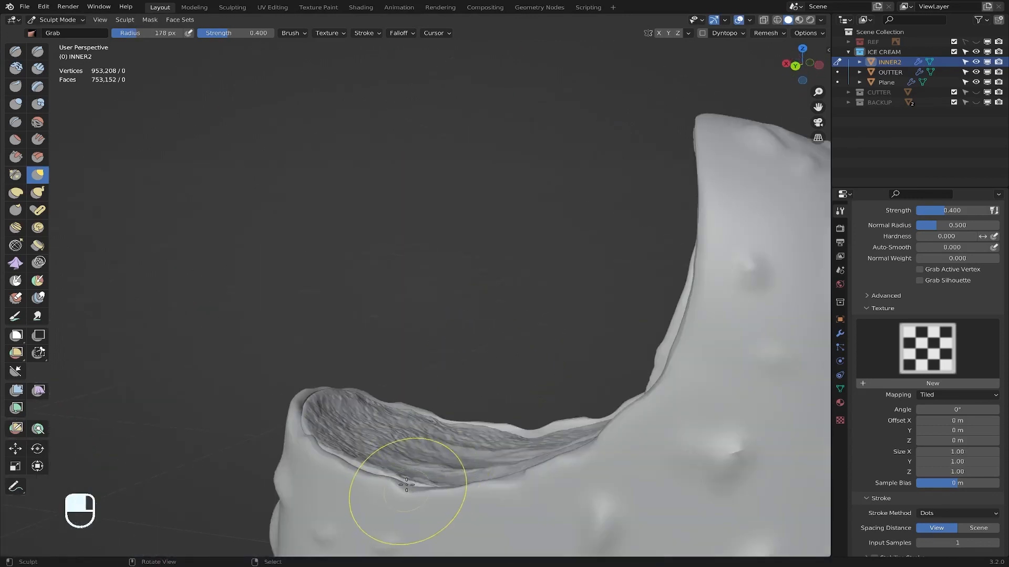
{"action": "mouse_move", "coordinate": [405, 496]}
{"action": "left_mouse_down"}
{"action": "mouse_move", "coordinate": [411, 477]}
{"action": "mouse_move", "coordinate": [405, 494]}
{"action": "mouse_move", "coordinate": [343, 472]}
{"action": "left_mouse_up"}
{"action": "middle_click_drag", "start_coordinate": [345, 414], "coordinate": [499, 438]}
{"action": "mouse_move", "coordinate": [233, 345]}
{"action": "left_mouse_down"}
{"action": "mouse_move", "coordinate": [239, 367]}
{"action": "mouse_move", "coordinate": [250, 281]}
{"action": "left_mouse_up"}
{"action": "scroll", "coordinate": [279, 308], "scroll_direction": "up", "scroll_amount": 1}
{"action": "mouse_move", "coordinate": [307, 318]}
{"action": "middle_mouse_down", "text": "shift"}
{"action": "mouse_move", "coordinate": [356, 331]}
{"action": "mouse_move", "coordinate": [432, 398]}
{"action": "middle_mouse_up", "text": "shift"}
{"action": "mouse_move", "coordinate": [403, 356]}
{"action": "middle_mouse_down"}
{"action": "mouse_move", "coordinate": [376, 342]}
{"action": "mouse_move", "coordinate": [390, 279]}
{"action": "middle_mouse_up"}
{"action": "scroll", "coordinate": [339, 369], "scroll_direction": "up", "scroll_amount": 2}
{"action": "left_click_drag", "start_coordinate": [303, 277], "coordinate": [311, 262]}
{"action": "middle_click_drag", "start_coordinate": [421, 435], "coordinate": [441, 421]}
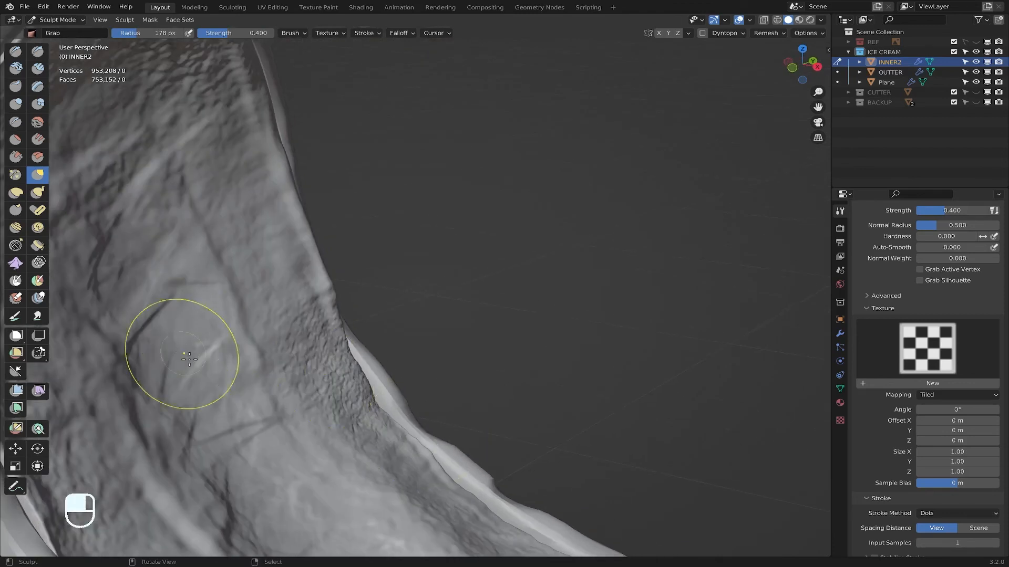
Step: Close the remaining gaps between core and shell along the upper sides and around the top of the bite
{"action": "scroll", "coordinate": [190, 356], "scroll_direction": "down", "scroll_amount": 4}
{"action": "left_click_drag", "start_coordinate": [185, 351], "coordinate": [175, 351]}
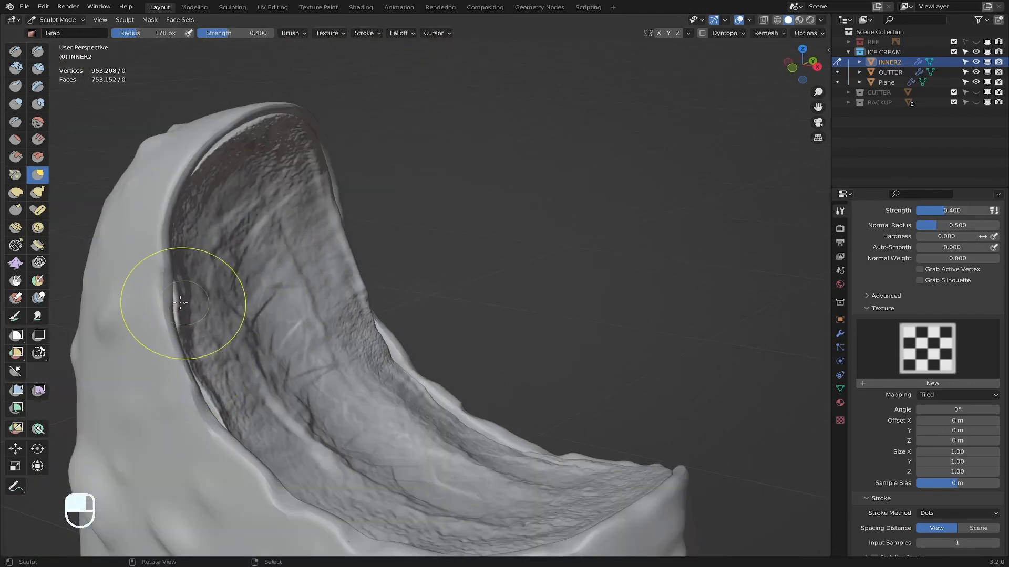
{"action": "left_click_drag", "start_coordinate": [186, 303], "coordinate": [176, 306]}
{"action": "left_click_drag", "start_coordinate": [225, 421], "coordinate": [203, 405]}
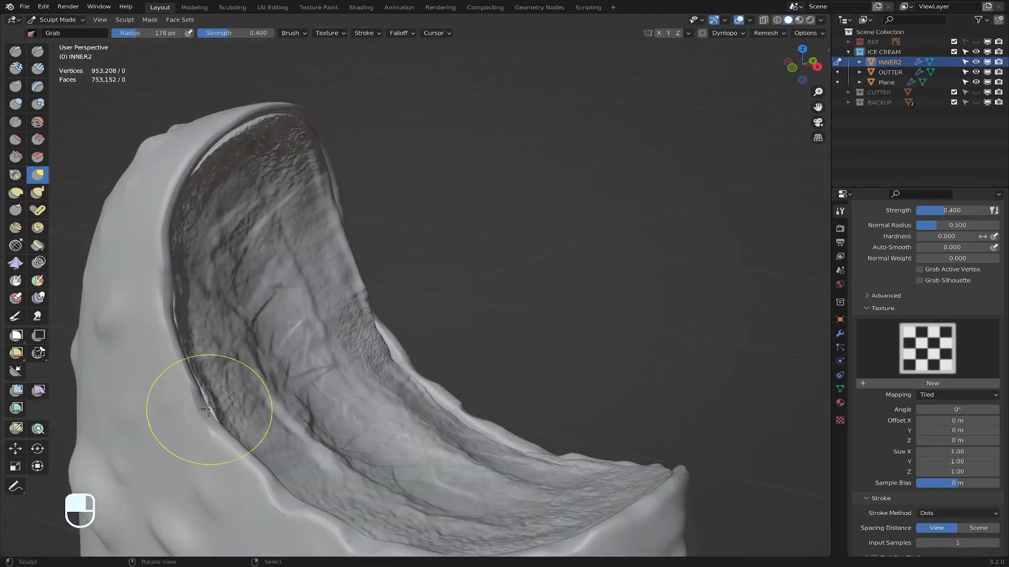
{"action": "mouse_move", "coordinate": [353, 292]}
{"action": "left_mouse_down"}
{"action": "mouse_move", "coordinate": [343, 293]}
{"action": "mouse_move", "coordinate": [348, 284]}
{"action": "left_mouse_up"}
{"action": "left_click_drag", "start_coordinate": [345, 224], "coordinate": [335, 226]}
{"action": "left_click_drag", "start_coordinate": [348, 261], "coordinate": [341, 260]}
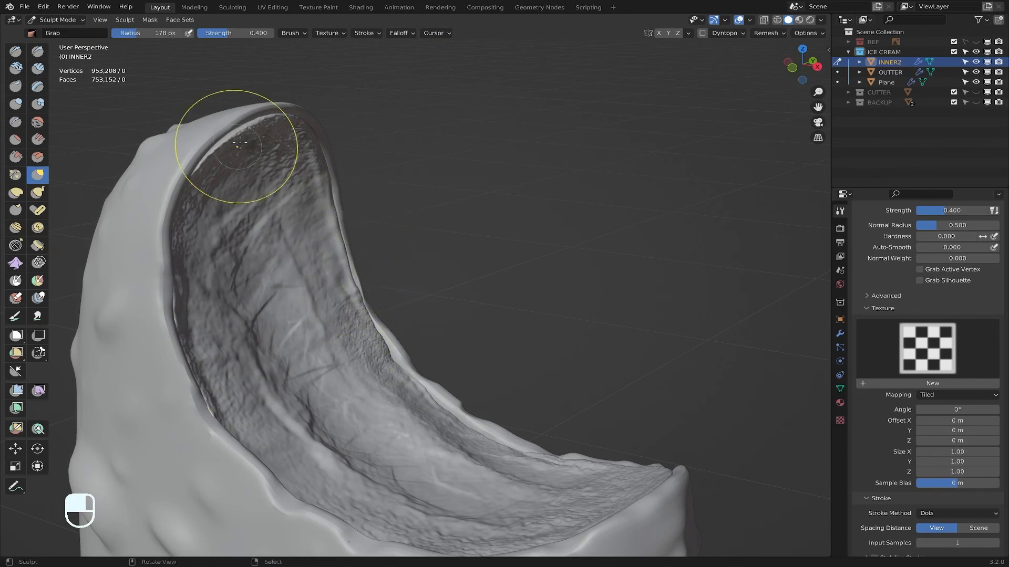
{"action": "mouse_move", "coordinate": [241, 150]}
{"action": "left_mouse_down"}
{"action": "mouse_move", "coordinate": [226, 131]}
{"action": "mouse_move", "coordinate": [209, 149]}
{"action": "left_mouse_up"}
{"action": "left_click_drag", "start_coordinate": [268, 129], "coordinate": [265, 110]}
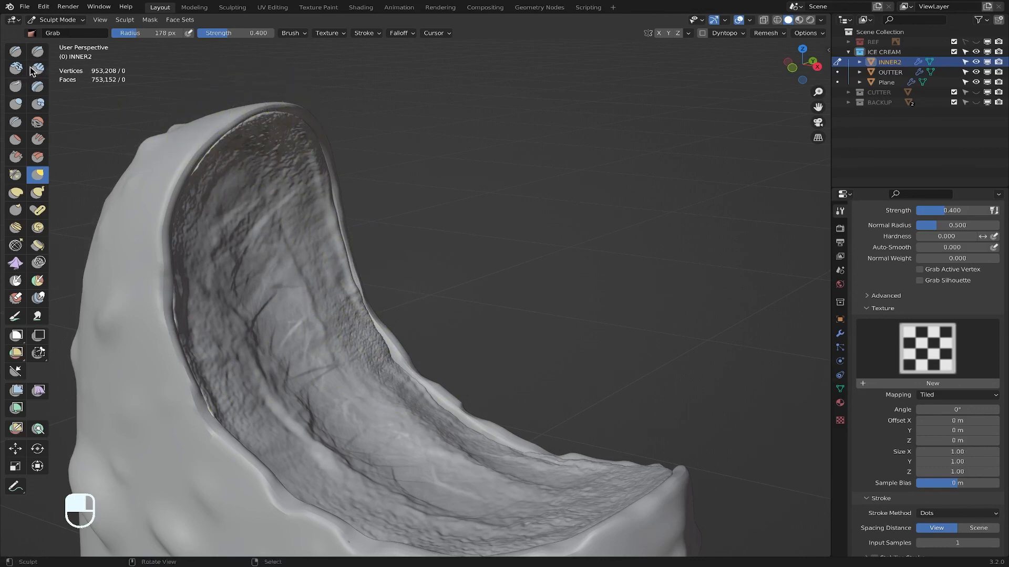
Step: Undo a full-strength Draw trial stroke and lightly build up the bite surface at a strength of 0.306
{"action": "left_click", "coordinate": [13, 51]}
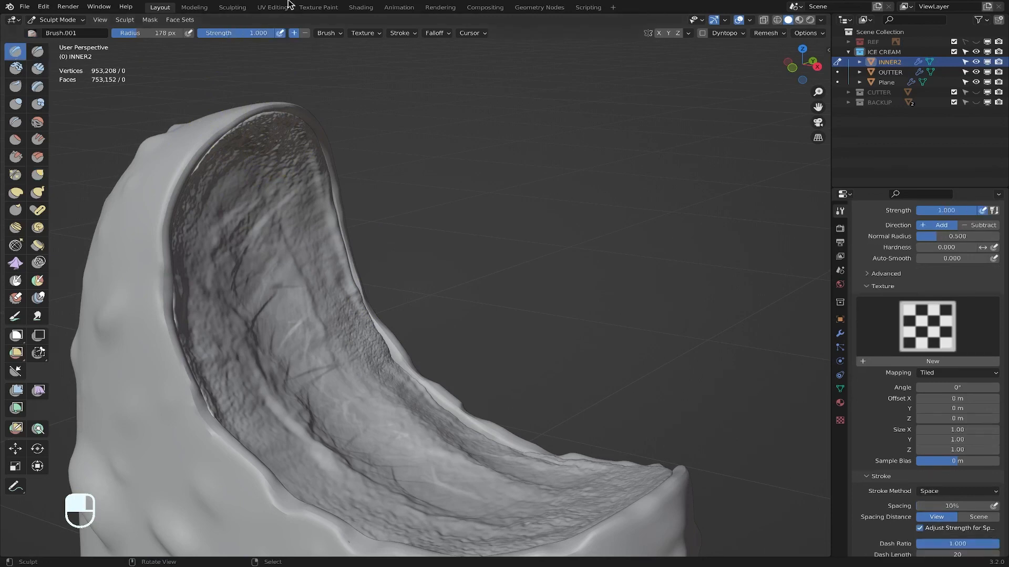
{"action": "mouse_move", "coordinate": [350, 365]}
{"action": "left_mouse_down"}
{"action": "mouse_move", "coordinate": [341, 383]}
{"action": "mouse_move", "coordinate": [415, 463]}
{"action": "left_mouse_up"}
{"action": "key", "text": "super+z"}
{"action": "left_click_drag", "start_coordinate": [250, 35], "coordinate": [198, 36]}
{"action": "mouse_move", "coordinate": [291, 326]}
{"action": "left_mouse_down"}
{"action": "mouse_move", "coordinate": [358, 420]}
{"action": "mouse_move", "coordinate": [505, 499]}
{"action": "mouse_move", "coordinate": [500, 515]}
{"action": "left_mouse_up"}
{"action": "scroll", "coordinate": [494, 497], "scroll_direction": "down", "scroll_amount": 5}
{"action": "middle_click_drag", "start_coordinate": [473, 439], "coordinate": [488, 469]}
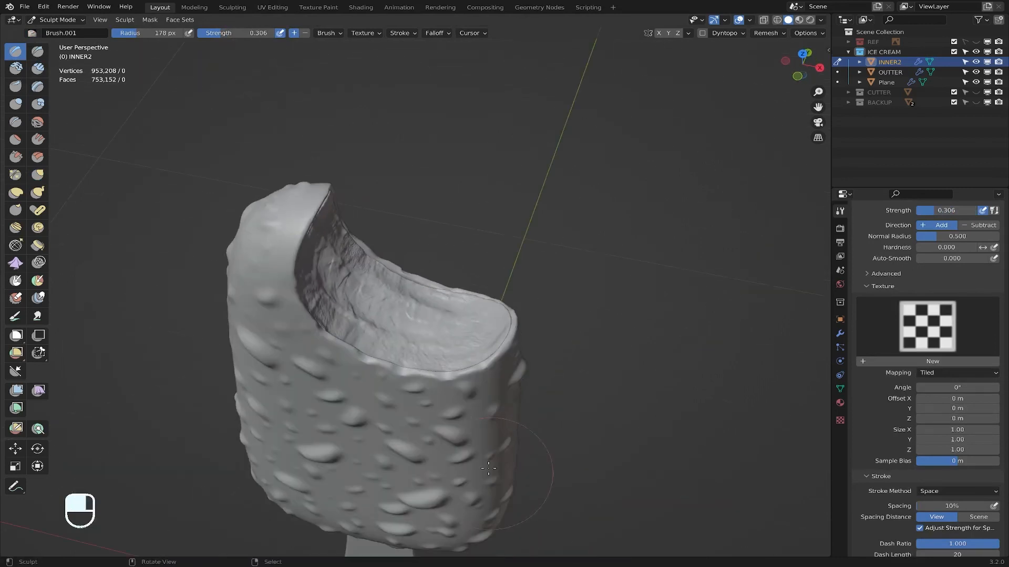
Step: Reduce the Draw radius to 128 px and add a stroke from the floor of the bite toward its steep wall
{"action": "scroll", "coordinate": [439, 334], "scroll_direction": "up", "scroll_amount": 3}
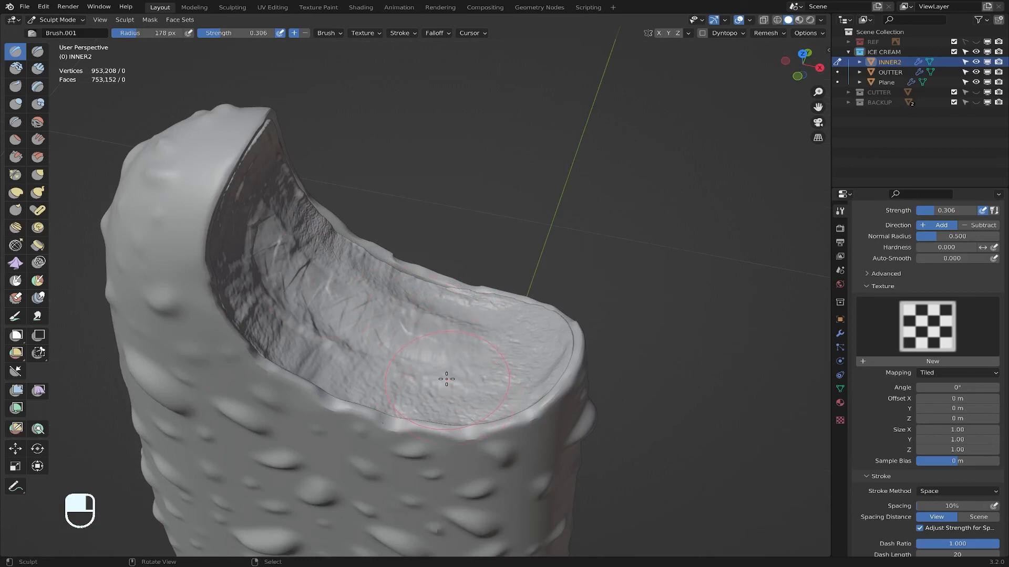
{"action": "key", "text": "f"}
{"action": "key", "text": "f"}
{"action": "key", "text": "f"}
{"action": "mouse_move", "coordinate": [471, 407]}
{"action": "left_mouse_down"}
{"action": "mouse_move", "coordinate": [383, 388]}
{"action": "mouse_move", "coordinate": [273, 332]}
{"action": "left_mouse_up"}
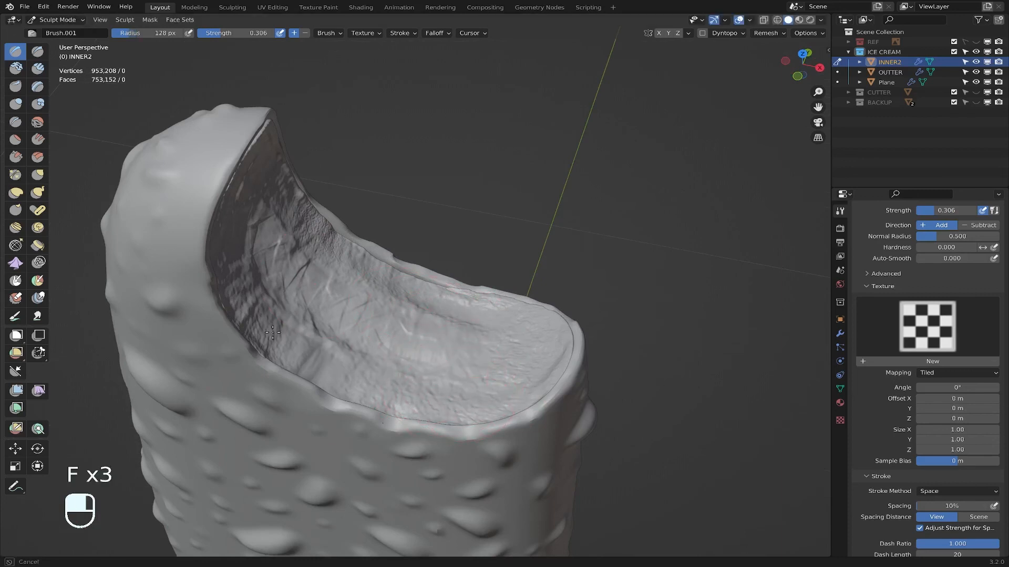
Step: Examine the whole ice cream from the front and at an angle, checking the bite, coating and stick
{"action": "mouse_move", "coordinate": [473, 401]}
{"action": "middle_mouse_down"}
{"action": "mouse_move", "coordinate": [352, 396]}
{"action": "mouse_move", "coordinate": [546, 386]}
{"action": "middle_mouse_up"}
{"action": "scroll", "coordinate": [352, 397], "scroll_direction": "down", "scroll_amount": 3}
{"action": "scroll", "coordinate": [549, 387], "scroll_direction": "down", "scroll_amount": 4}
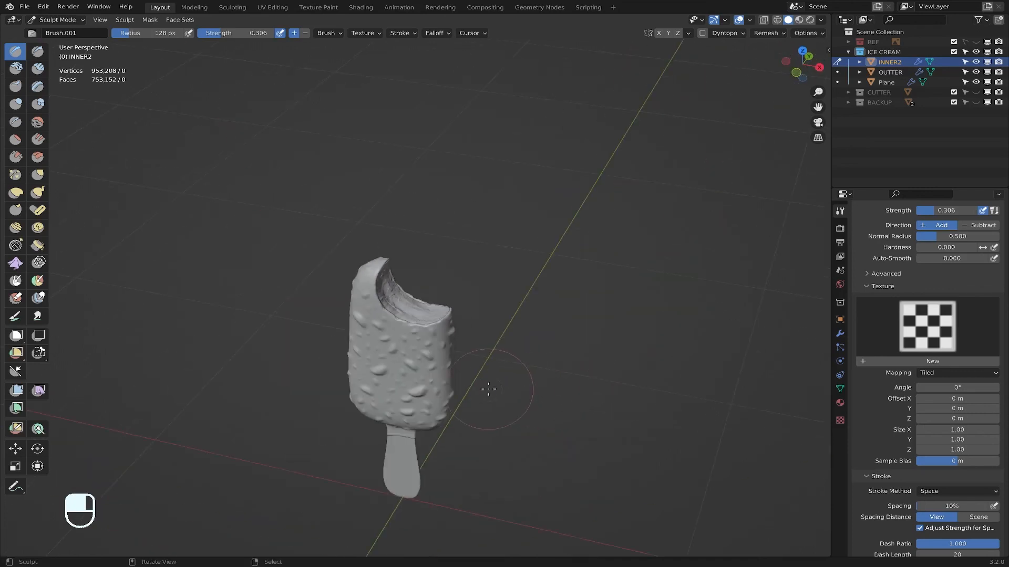
{"action": "left_click", "coordinate": [796, 72]}
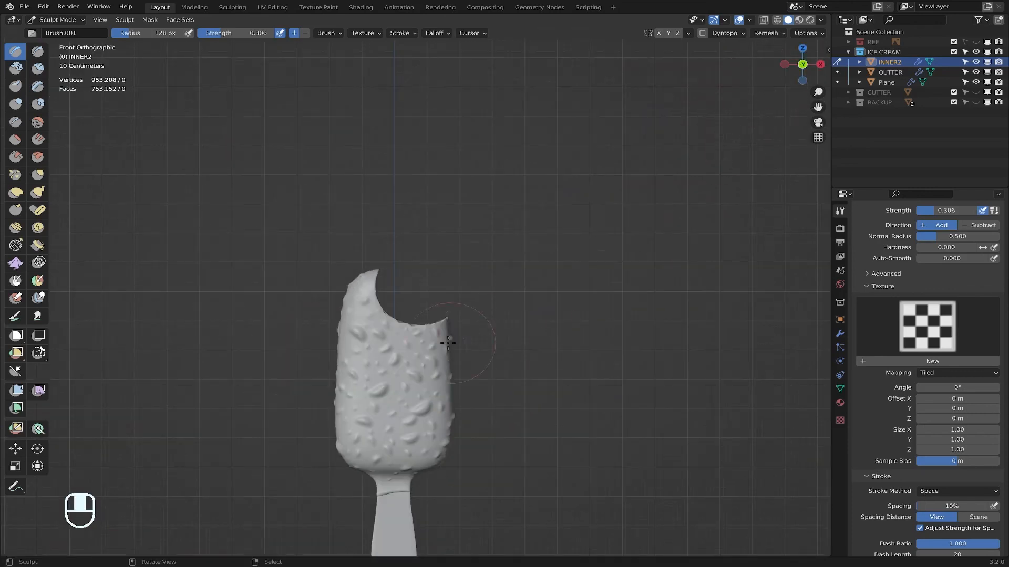
{"action": "middle_click_drag", "start_coordinate": [448, 343], "coordinate": [430, 279], "text": "shift"}
{"action": "scroll", "coordinate": [424, 323], "scroll_direction": "up", "scroll_amount": 4}
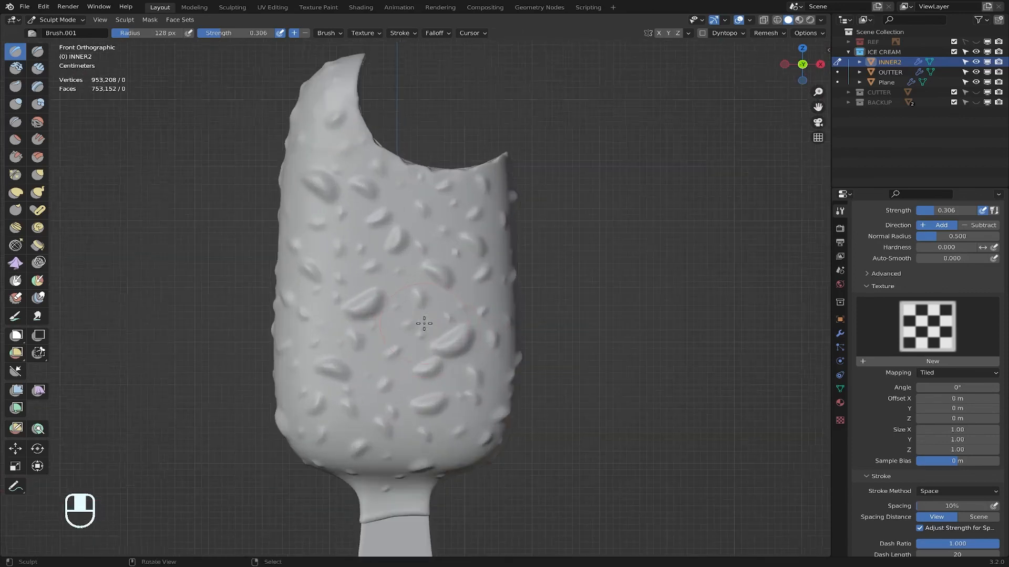
{"action": "middle_click_drag", "start_coordinate": [605, 259], "coordinate": [593, 307]}
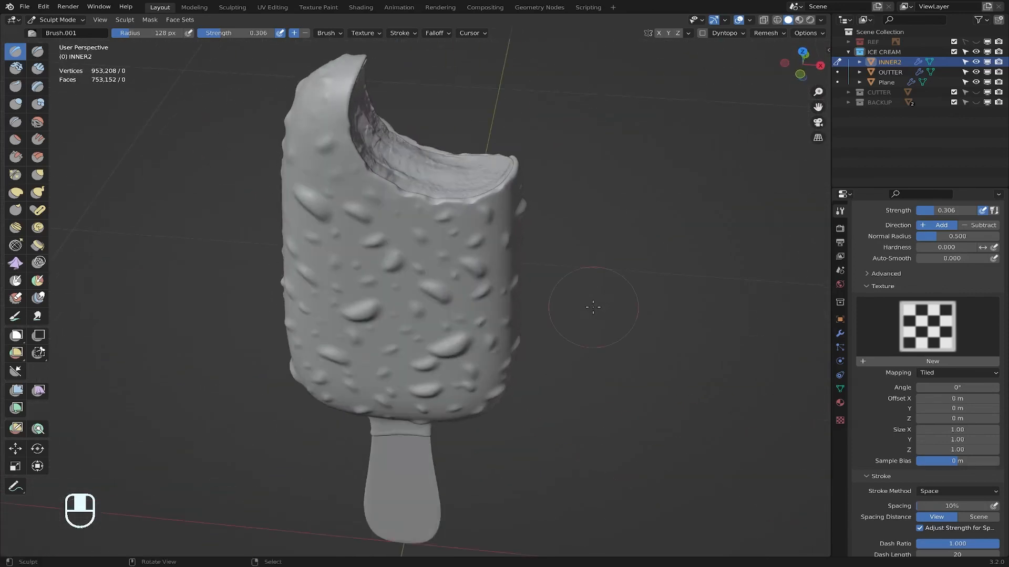
{"action": "left_click", "coordinate": [801, 74]}
{"action": "scroll", "coordinate": [393, 459], "scroll_direction": "down", "scroll_amount": 5}
{"action": "scroll", "coordinate": [393, 460], "scroll_direction": "up", "scroll_amount": 4}
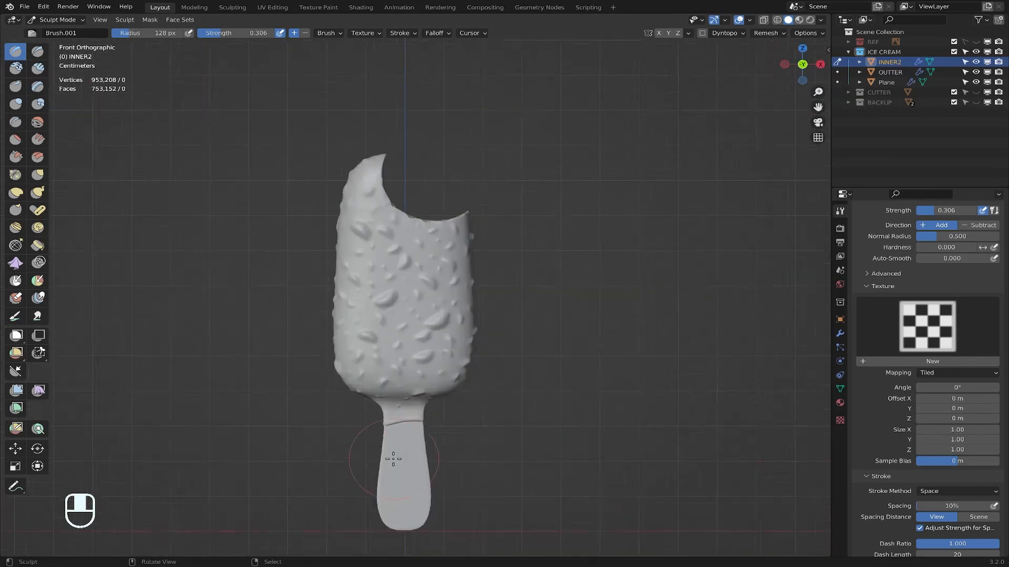
{"action": "middle_click_drag", "start_coordinate": [597, 423], "coordinate": [565, 426]}
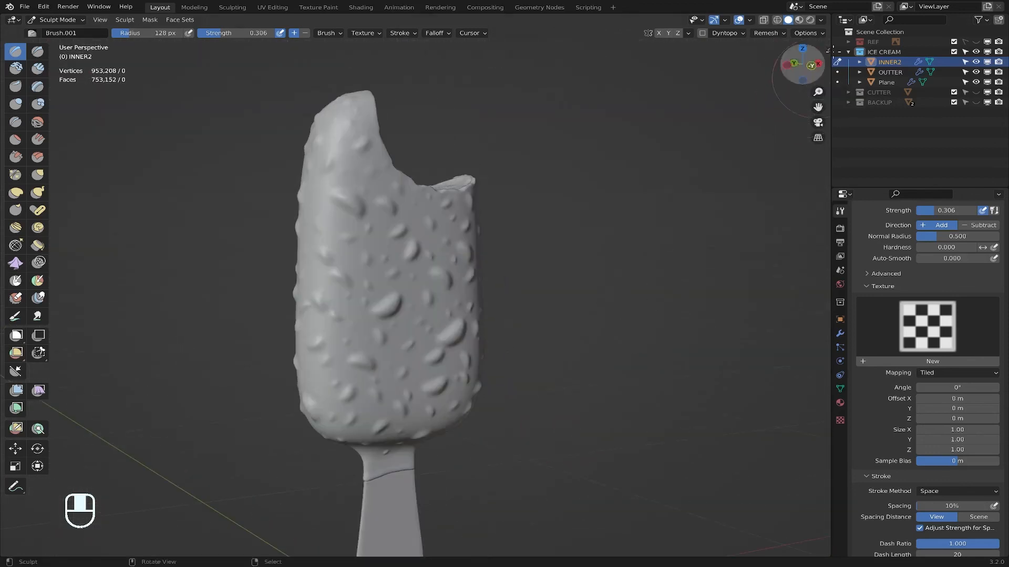
{"action": "left_click", "coordinate": [812, 65]}
Step: Review the Draw brush's settings, including its available textures, Tiled mapping and stroke method
{"action": "scroll", "coordinate": [990, 405], "scroll_direction": "up", "scroll_amount": 6}
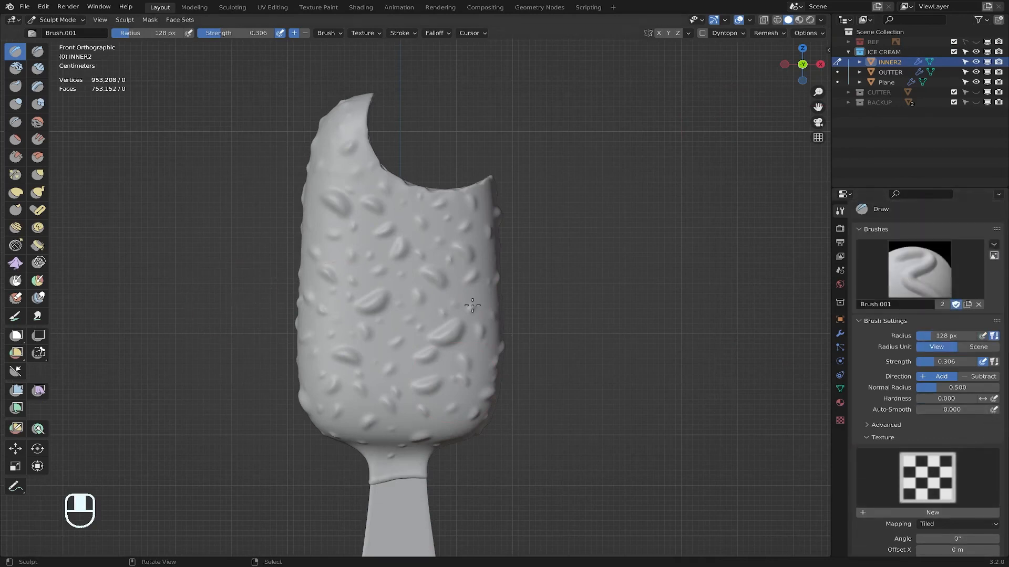
{"action": "scroll", "coordinate": [940, 391], "scroll_direction": "down", "scroll_amount": 4}
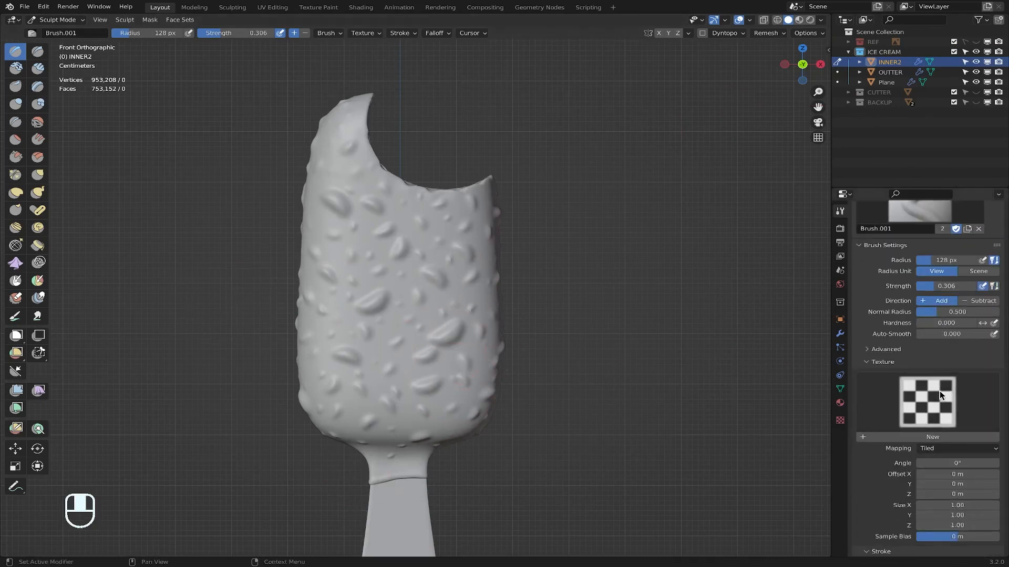
{"action": "scroll", "coordinate": [939, 391], "scroll_direction": "up", "scroll_amount": 4}
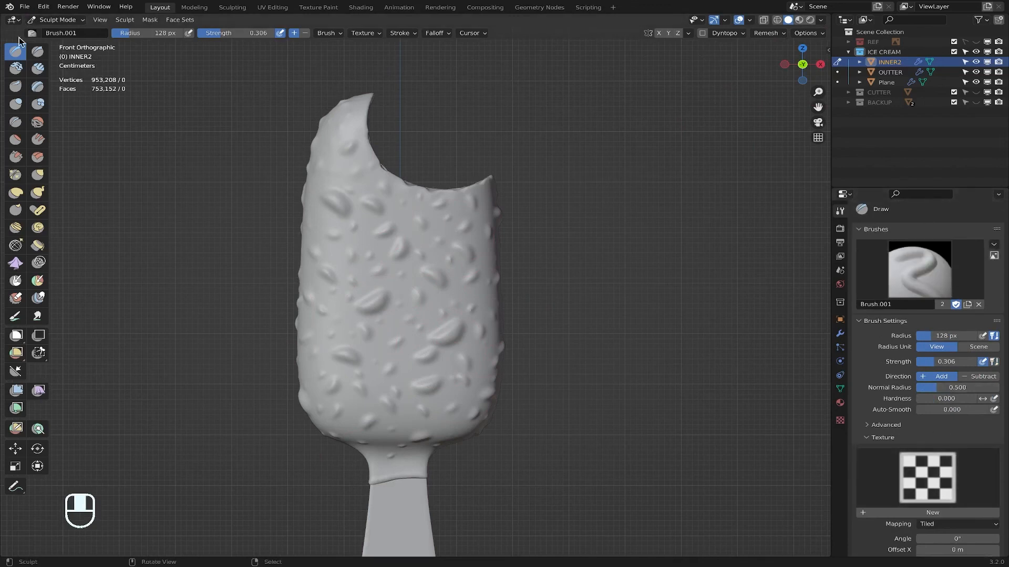
{"action": "left_click", "coordinate": [16, 54]}
{"action": "scroll", "coordinate": [981, 401], "scroll_direction": "down", "scroll_amount": 3}
{"action": "scroll", "coordinate": [951, 425], "scroll_direction": "up", "scroll_amount": 2}
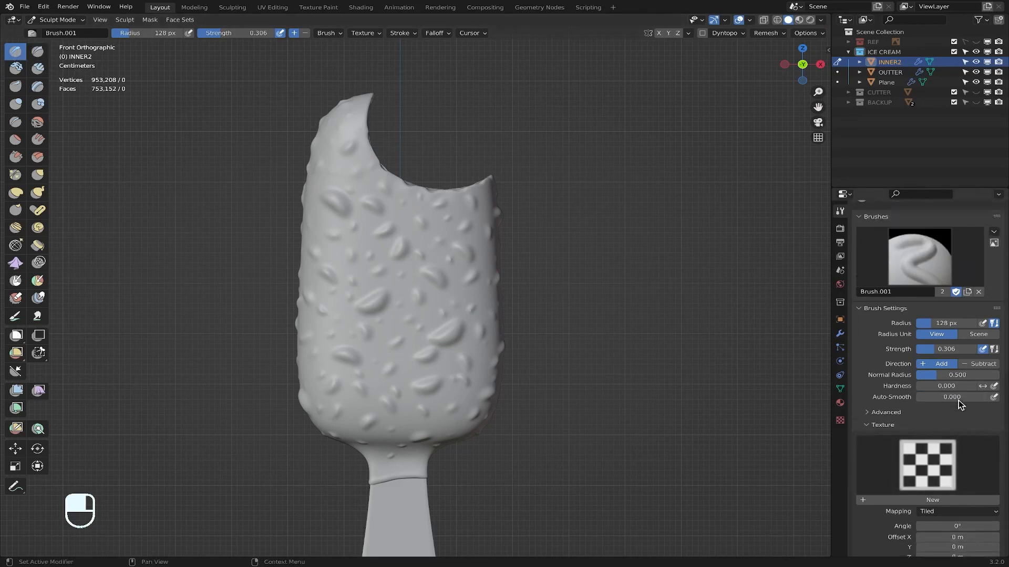
{"action": "scroll", "coordinate": [958, 402], "scroll_direction": "down", "scroll_amount": 3}
{"action": "scroll", "coordinate": [960, 405], "scroll_direction": "down", "scroll_amount": 3}
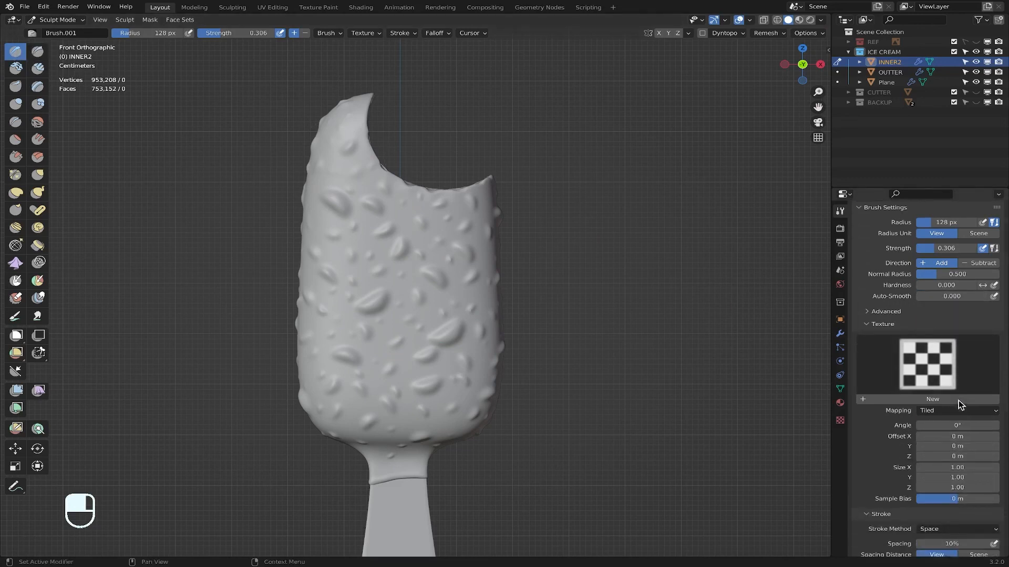
{"action": "left_click", "coordinate": [930, 361]}
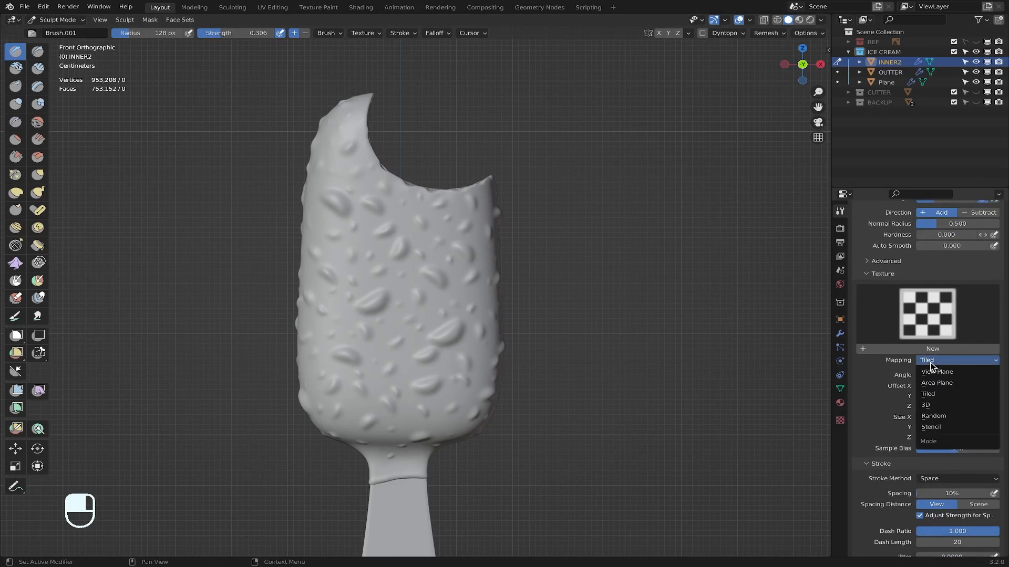
{"action": "left_click", "coordinate": [940, 394]}
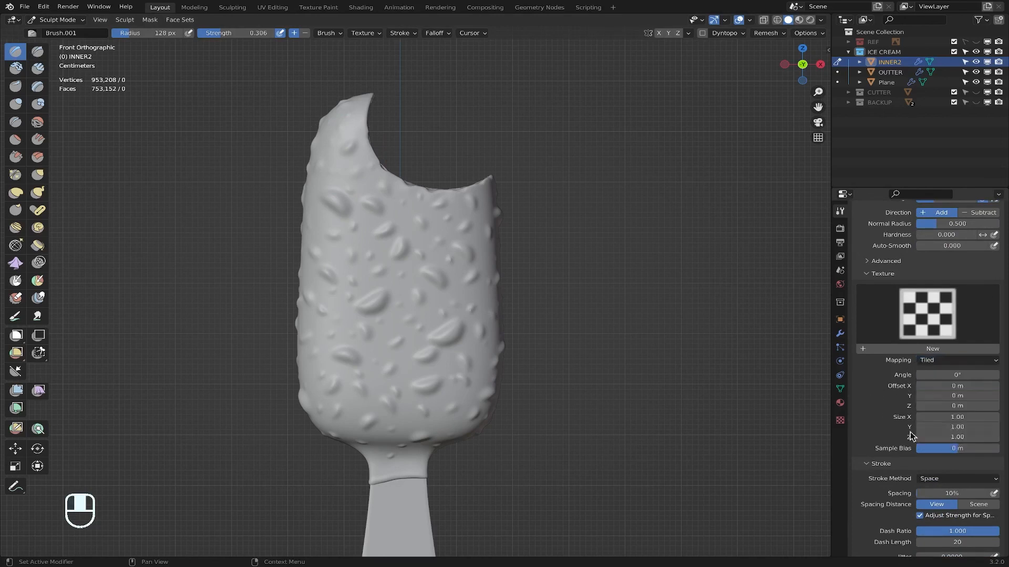
{"action": "scroll", "coordinate": [865, 387], "scroll_direction": "down", "scroll_amount": 1}
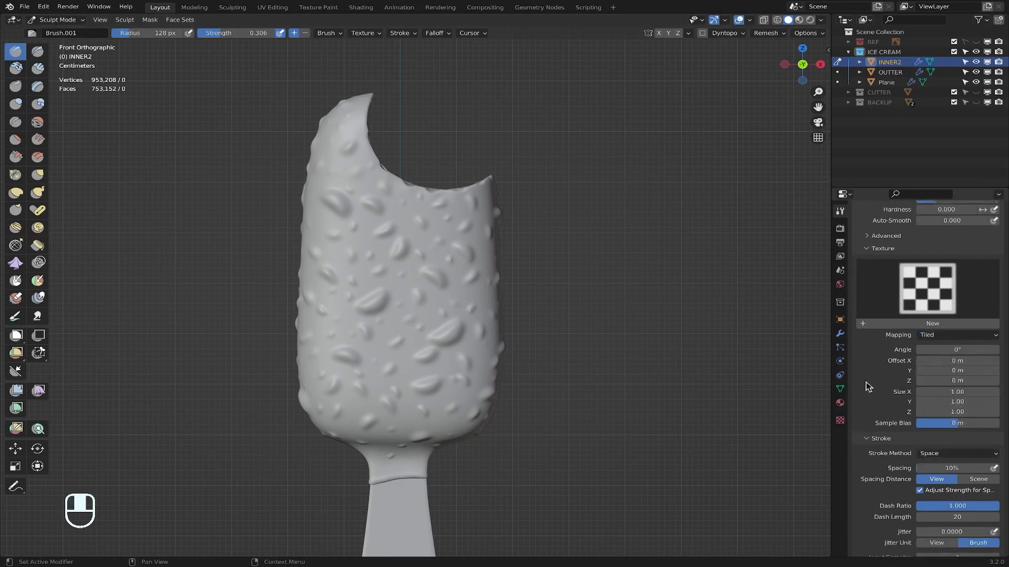
{"action": "left_click", "coordinate": [941, 455]}
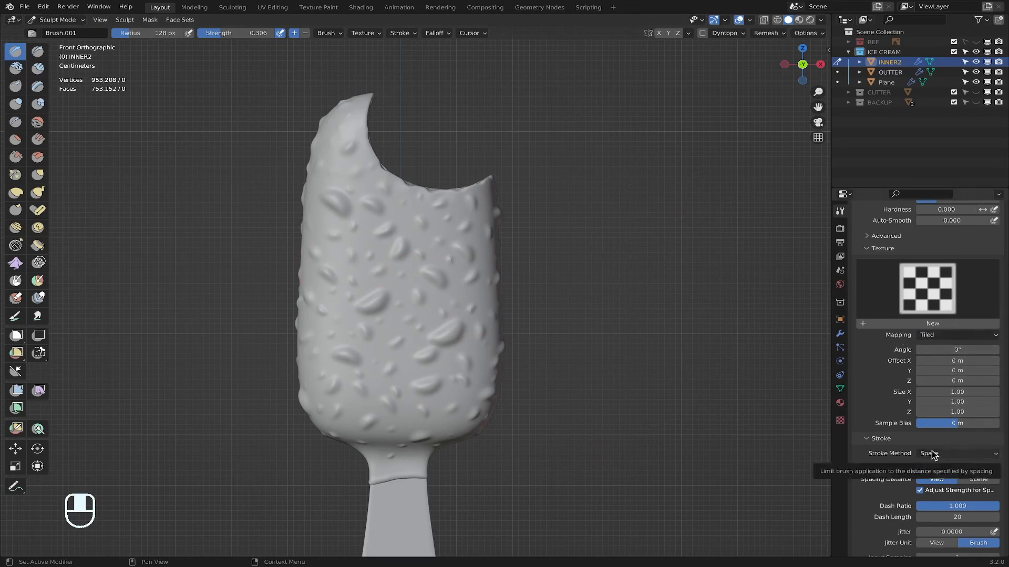
{"action": "scroll", "coordinate": [878, 382], "scroll_direction": "up", "scroll_amount": 3}
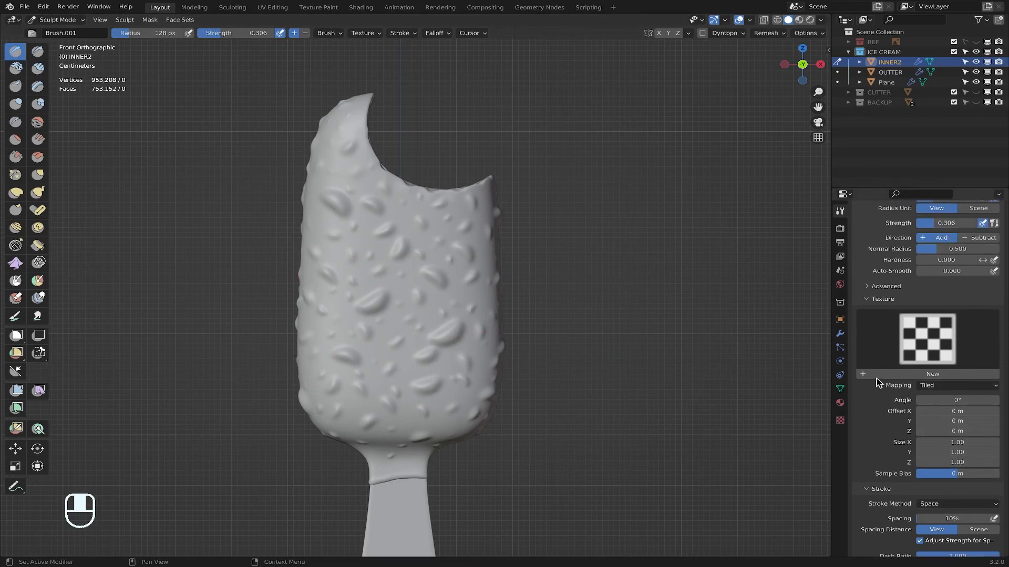
{"action": "scroll", "coordinate": [877, 383], "scroll_direction": "up", "scroll_amount": 5}
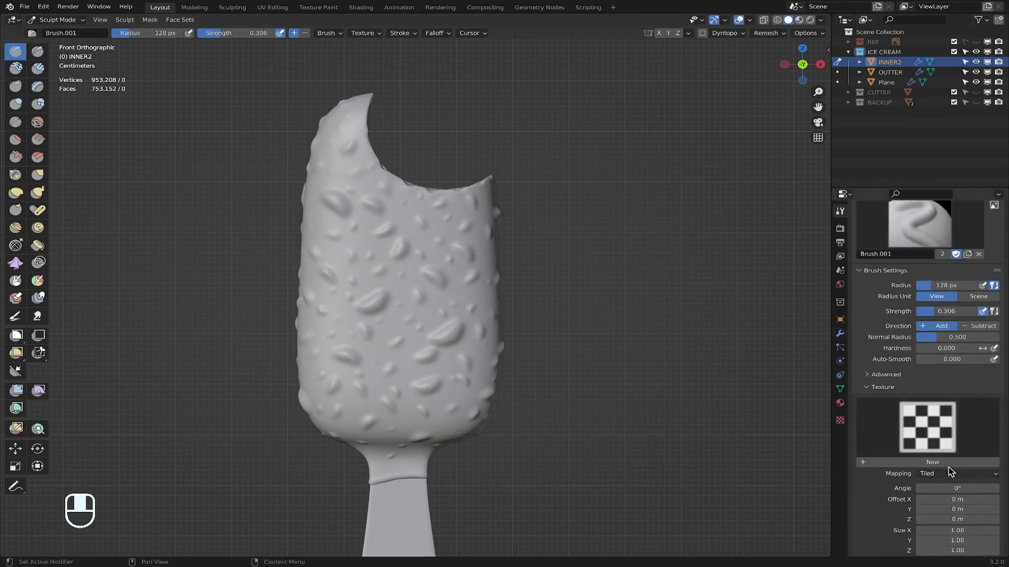
{"action": "left_click", "coordinate": [935, 427]}
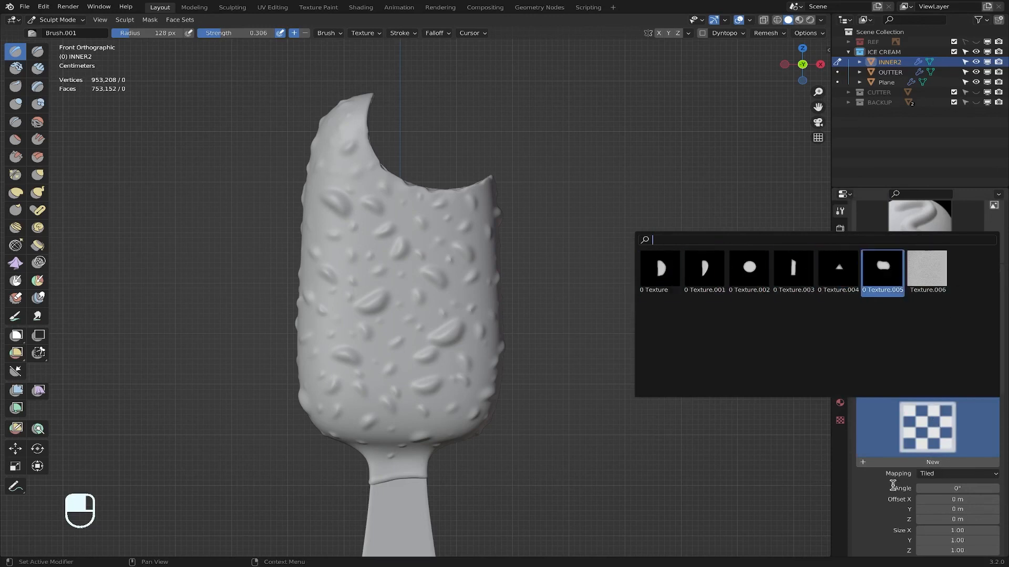
{"action": "left_click", "coordinate": [875, 487]}
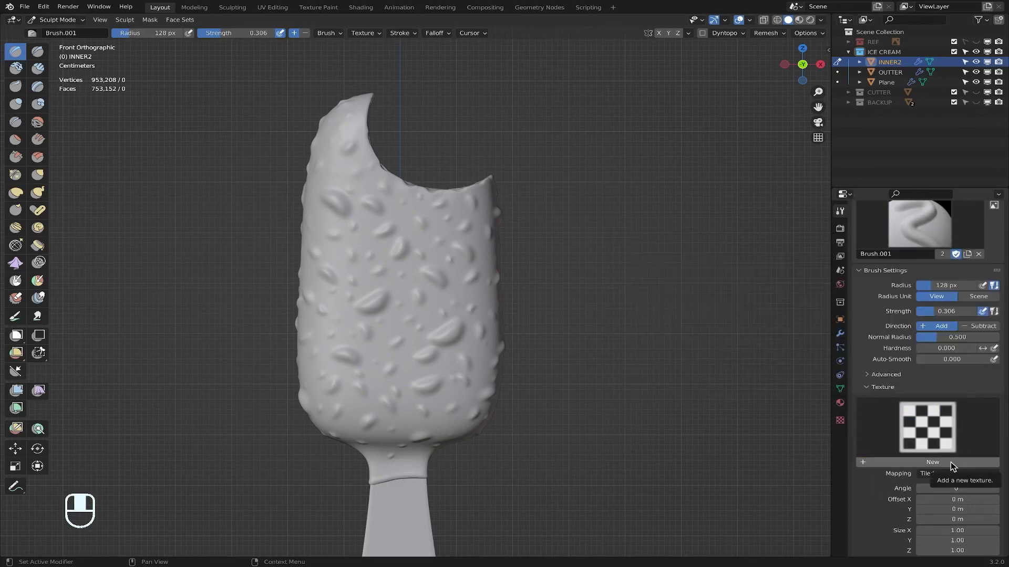
Step: Add a new Image or Movie texture to the sculpting brush
{"action": "left_click", "coordinate": [839, 421]}
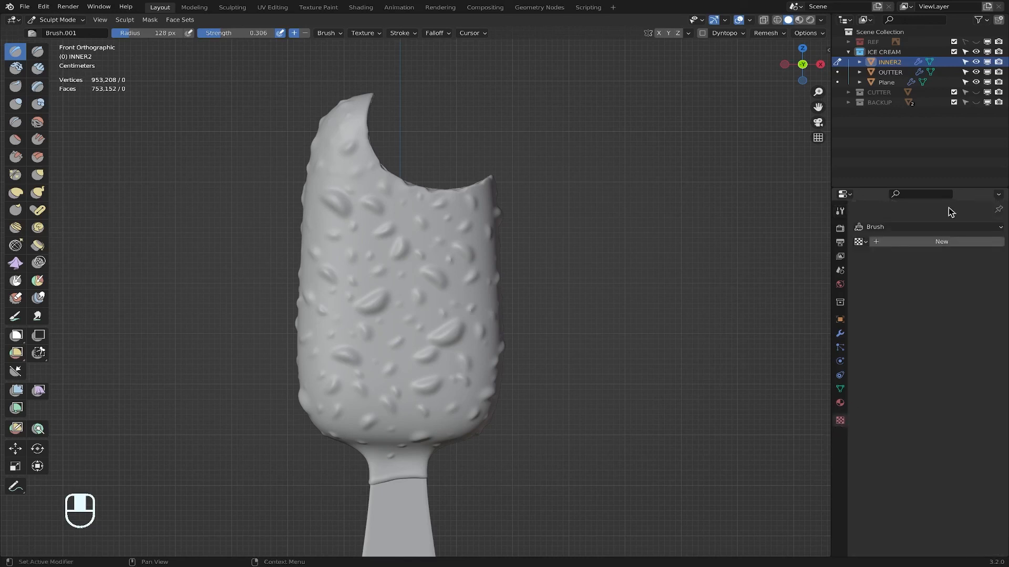
{"action": "left_click", "coordinate": [940, 242]}
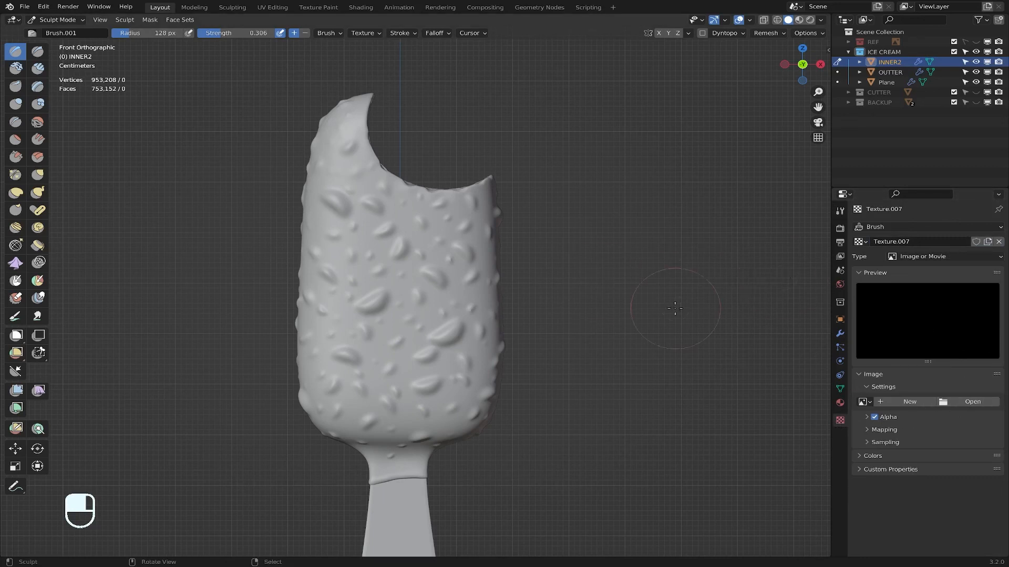
{"action": "right_click", "coordinate": [675, 308]}
Step: Switch to Object Mode and set the viewport level of INNER2's Multires modifier to 4
{"action": "left_click", "coordinate": [62, 21]}
{"action": "left_click", "coordinate": [55, 30]}
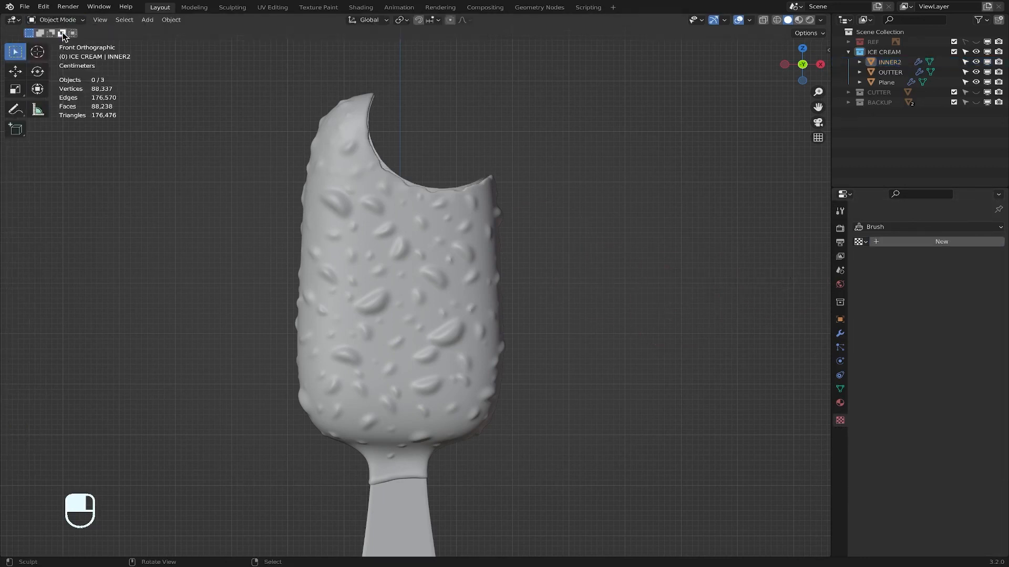
{"action": "left_click", "coordinate": [840, 333]}
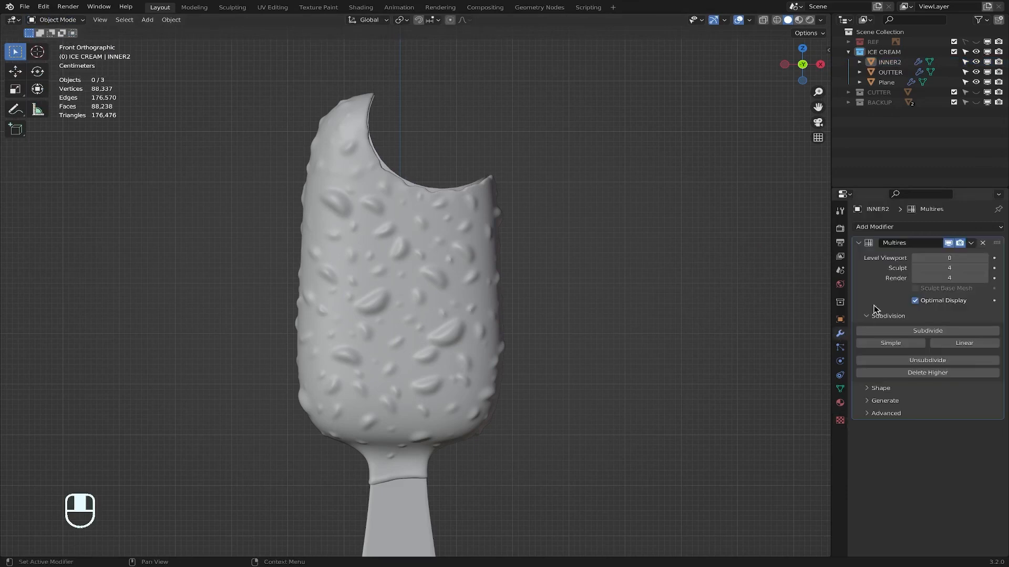
{"action": "left_click", "coordinate": [966, 259]}
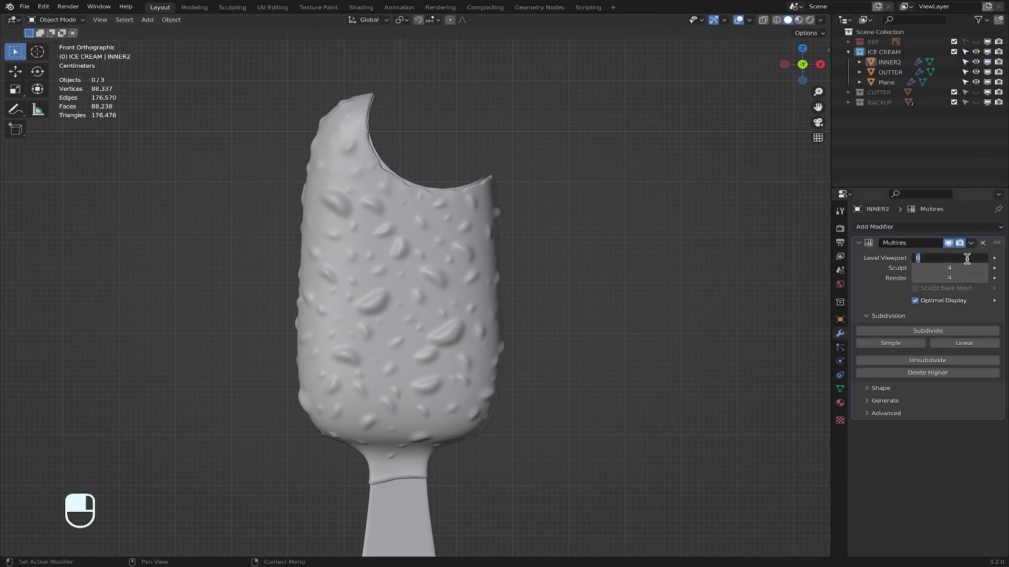
{"action": "type", "text": "4"}
{"action": "key", "text": "Return"}
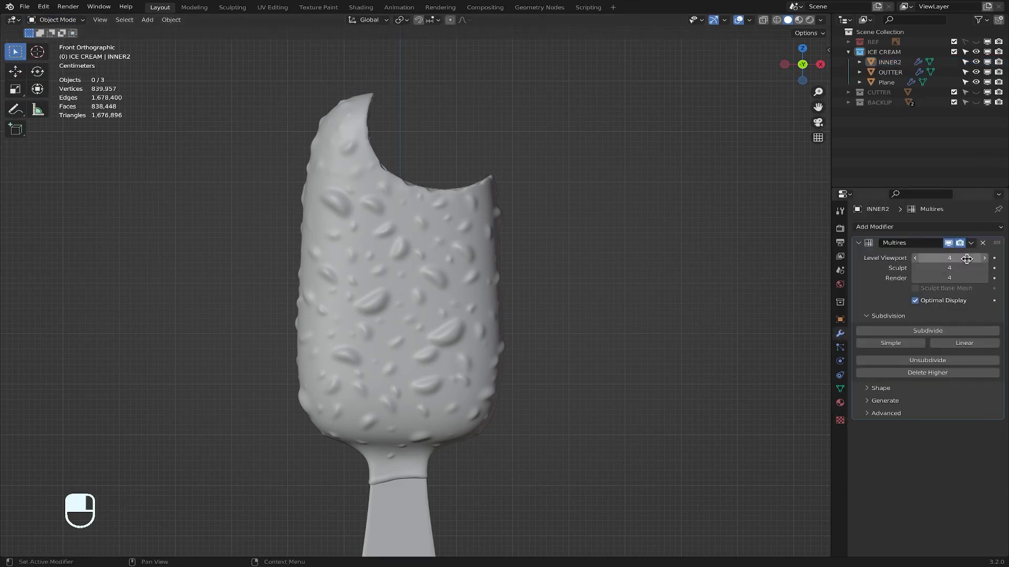
Step: Check the whole bitten ice cream from a raised angle and return to the front orthographic view
{"action": "mouse_move", "coordinate": [557, 327]}
{"action": "middle_mouse_down"}
{"action": "mouse_move", "coordinate": [489, 403]}
{"action": "mouse_move", "coordinate": [623, 259]}
{"action": "mouse_move", "coordinate": [574, 284]}
{"action": "mouse_move", "coordinate": [622, 243]}
{"action": "mouse_move", "coordinate": [820, 249]}
{"action": "mouse_move", "coordinate": [435, 248]}
{"action": "mouse_move", "coordinate": [515, 284]}
{"action": "mouse_move", "coordinate": [608, 279]}
{"action": "middle_mouse_up"}
{"action": "scroll", "coordinate": [608, 279], "scroll_direction": "down", "scroll_amount": 3}
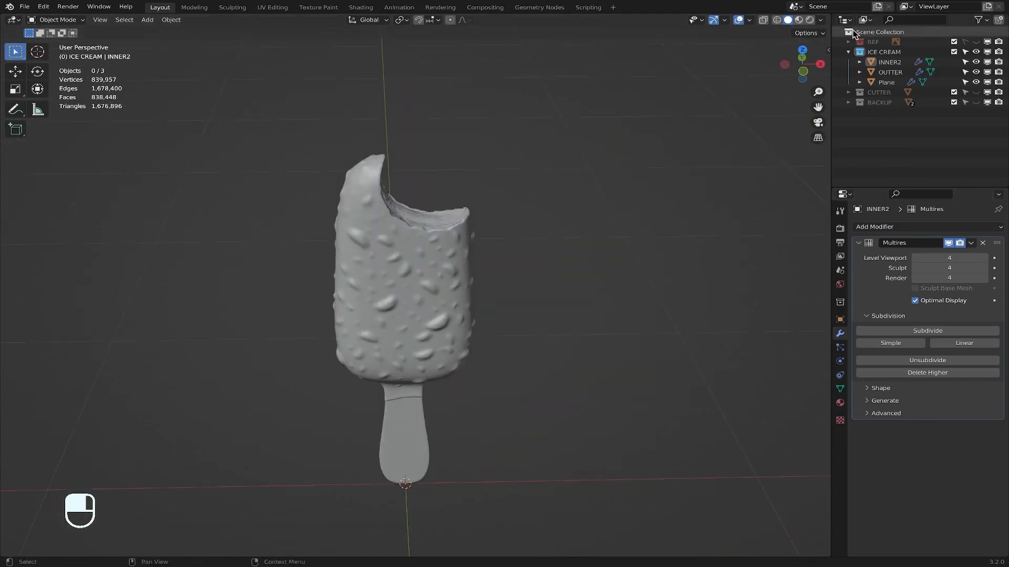
{"action": "left_click", "coordinate": [806, 73]}
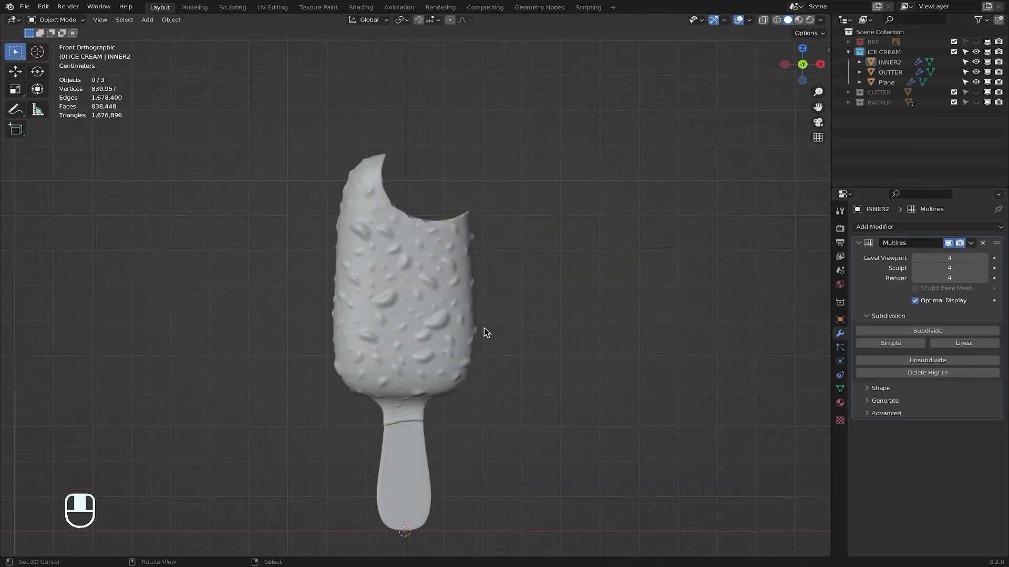